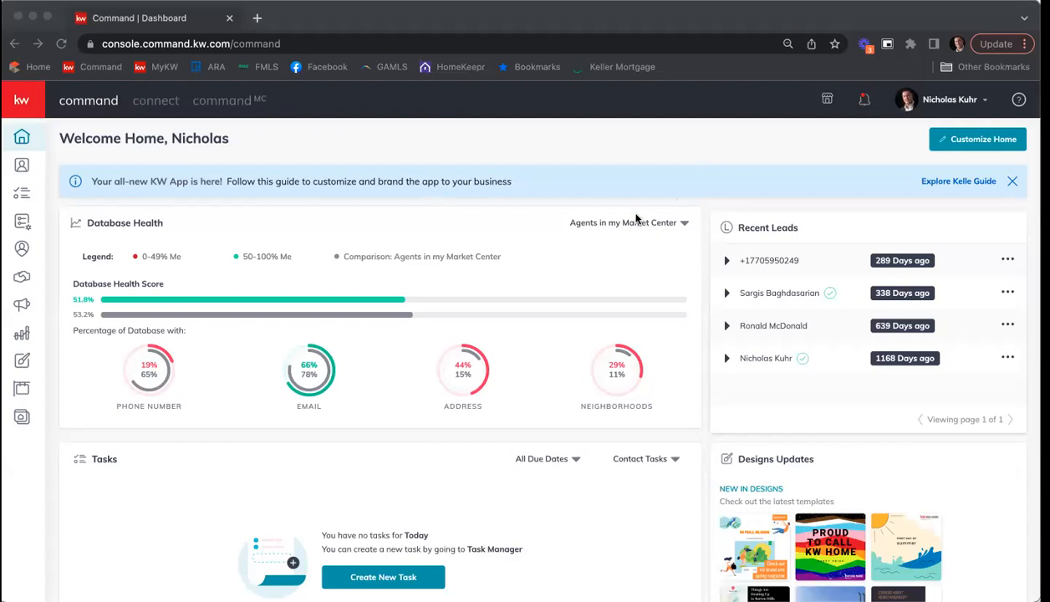
Step: Open the listing opportunity in the Appointment phase from all opportunities and review its general, property and seller worksheet details
click(23, 283)
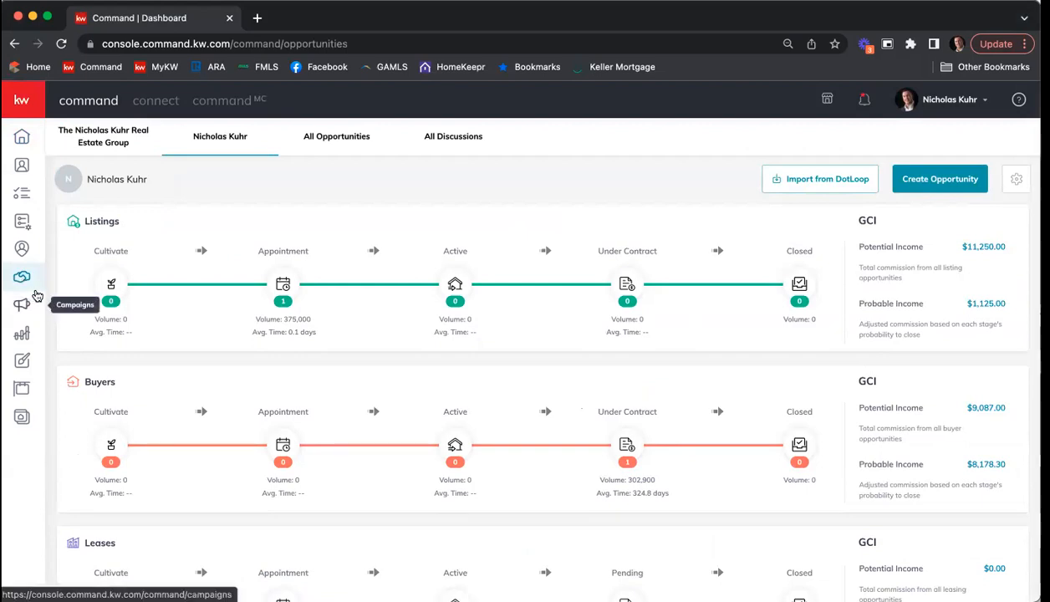
click(358, 140)
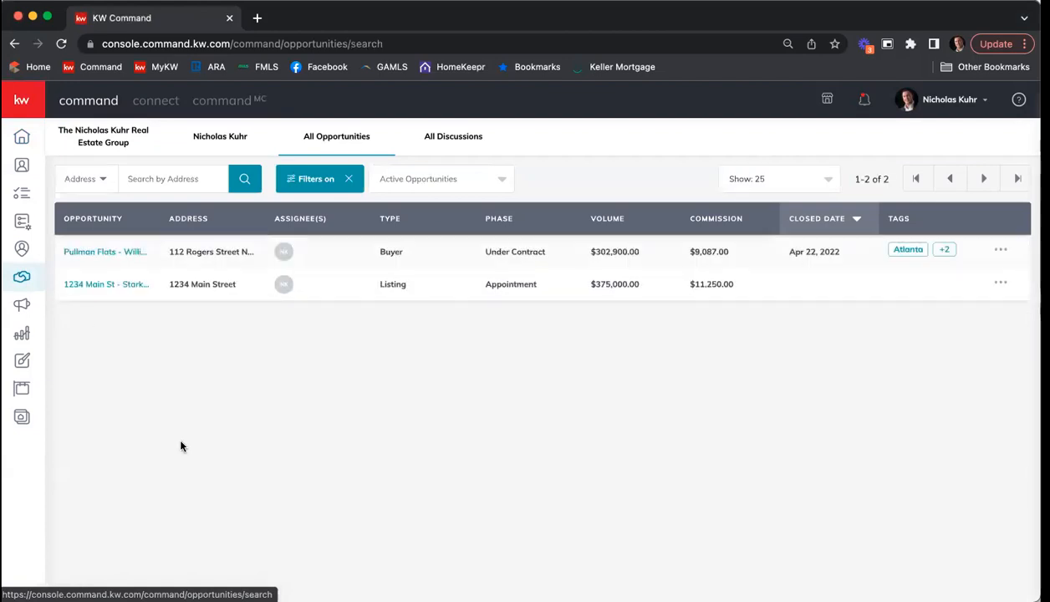
click(90, 285)
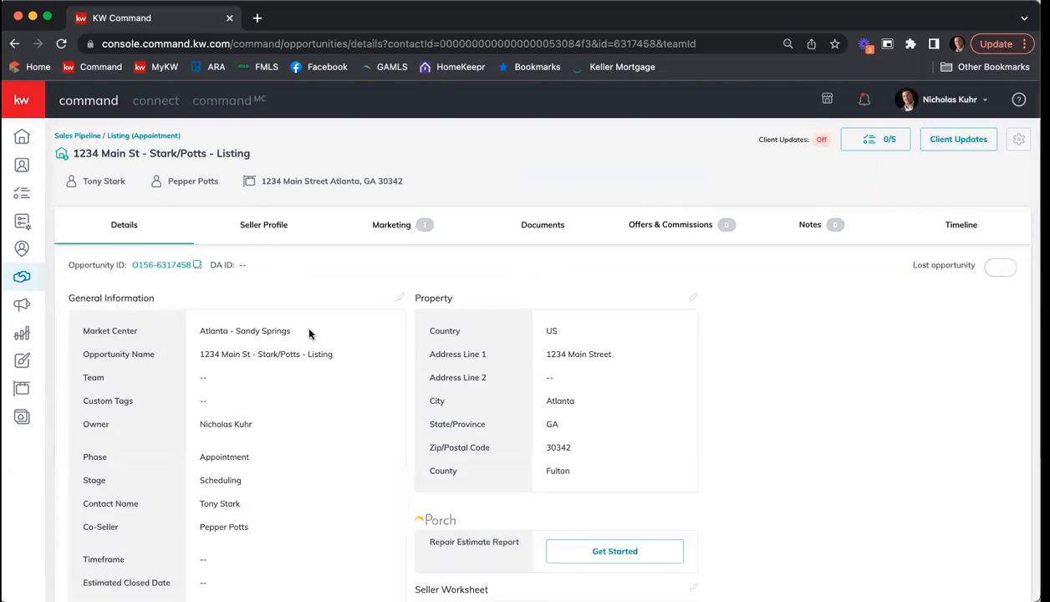
scroll(334, 268, down, 1)
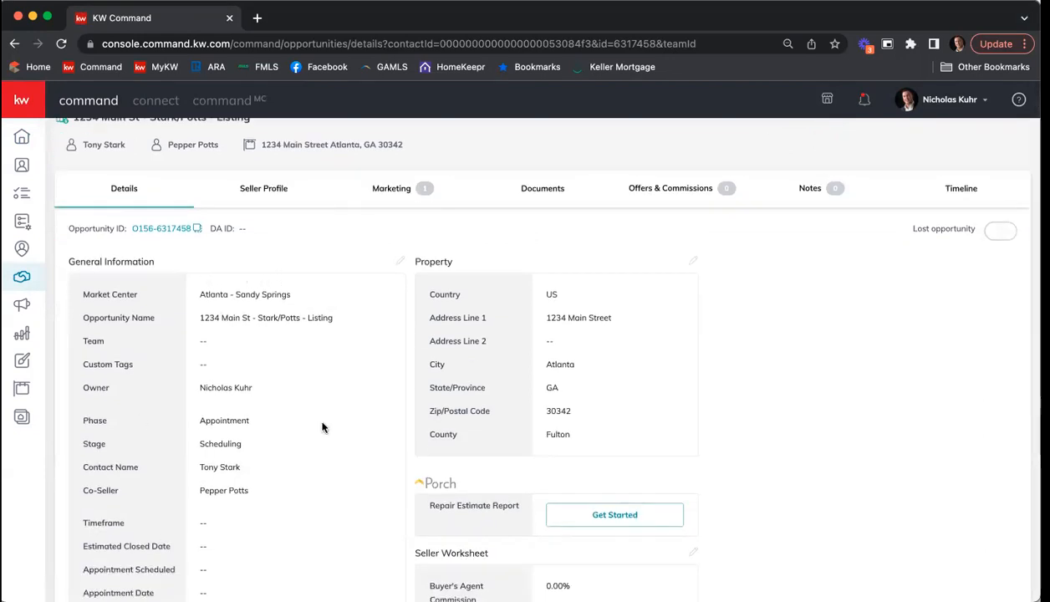
scroll(326, 364, down, 3)
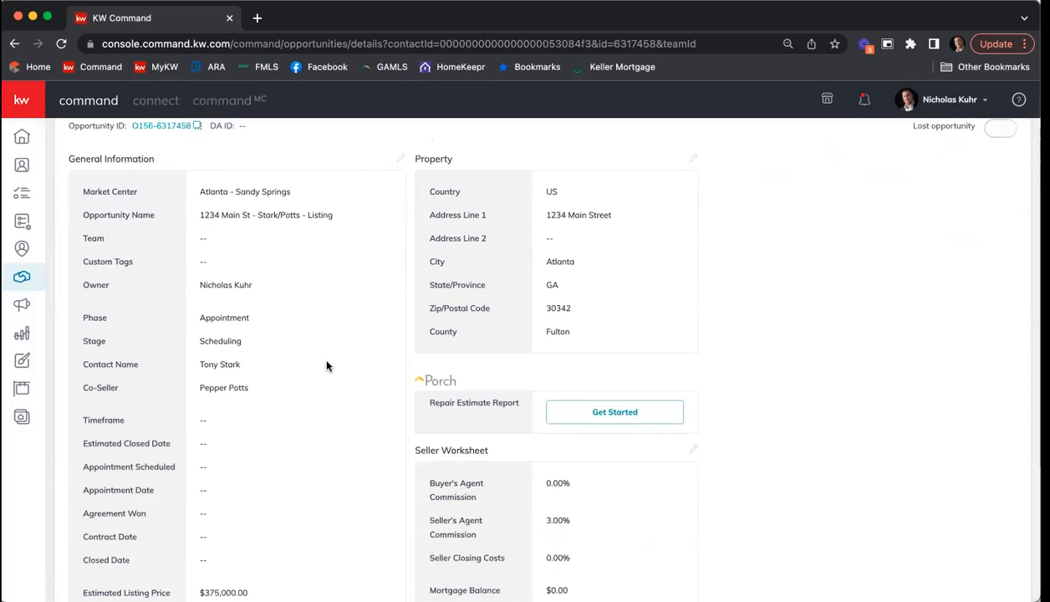
scroll(326, 365, up, 1)
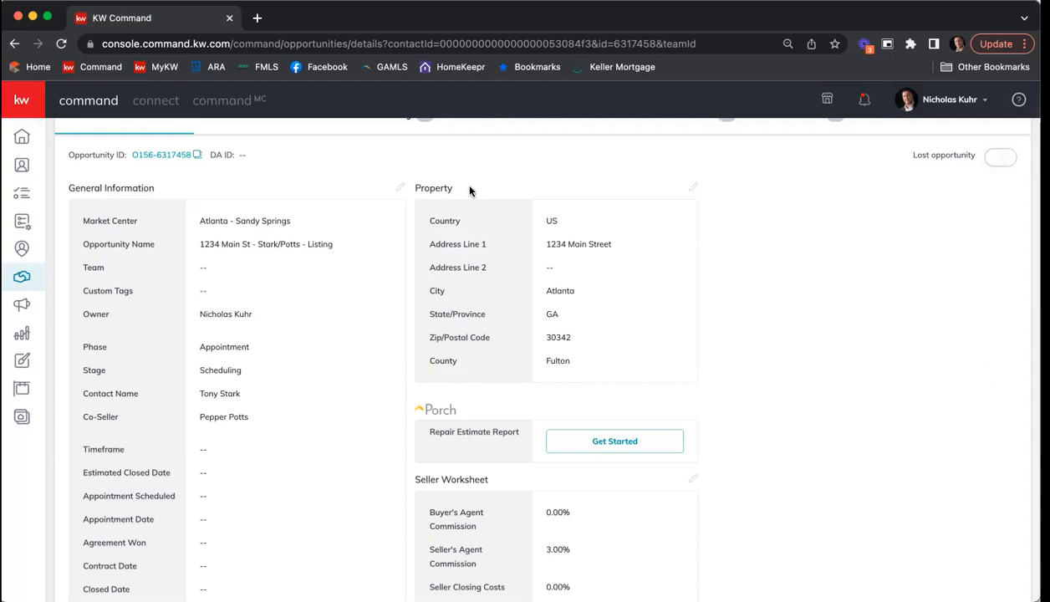
scroll(636, 248, up, 2)
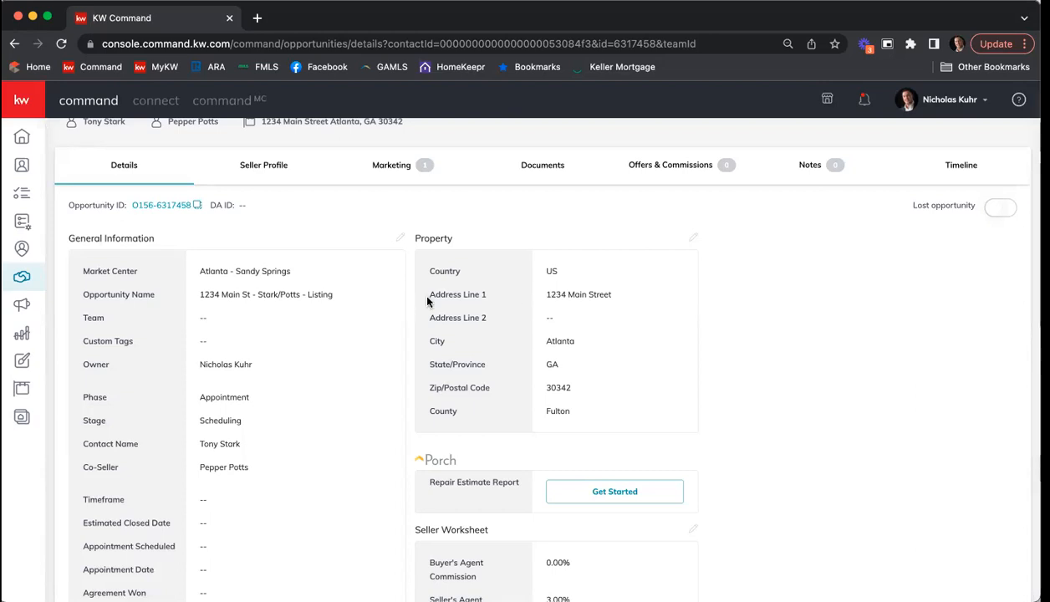
scroll(532, 184, up, 2)
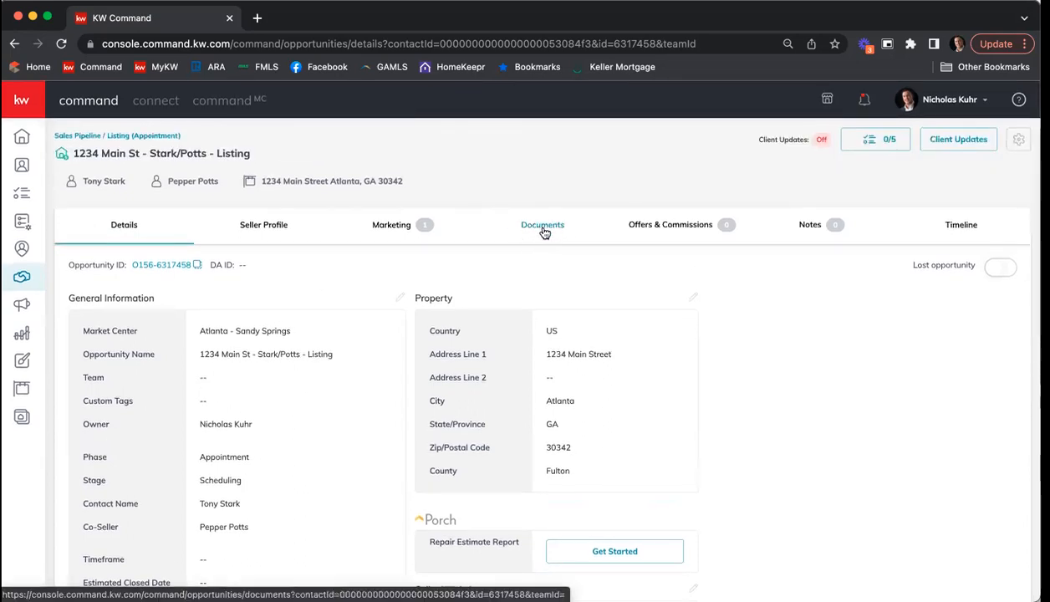
Step: Choose the Residential checklist type for the opportunity's documents
click(544, 229)
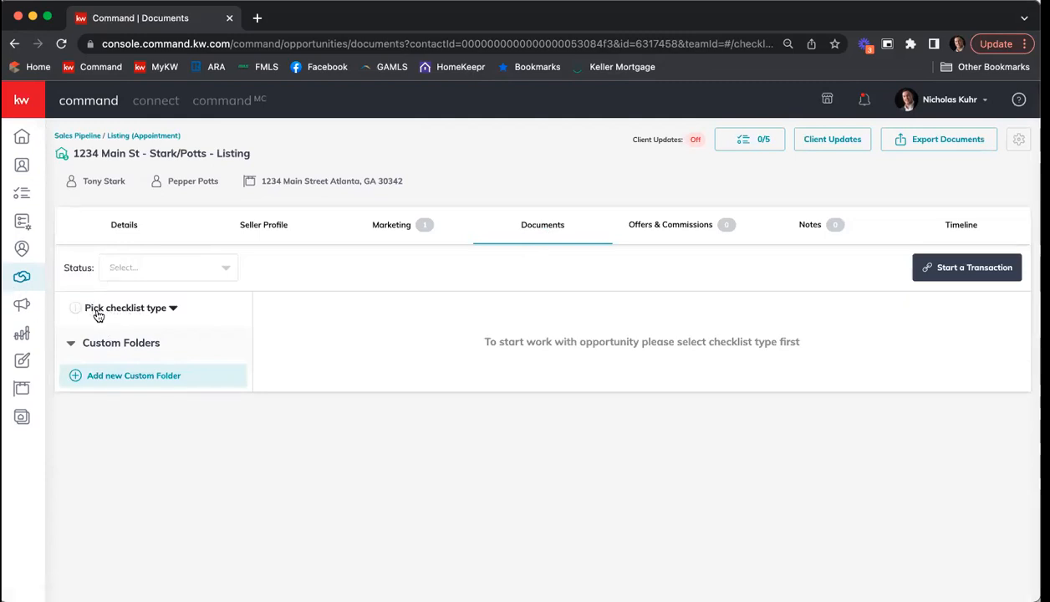
click(149, 310)
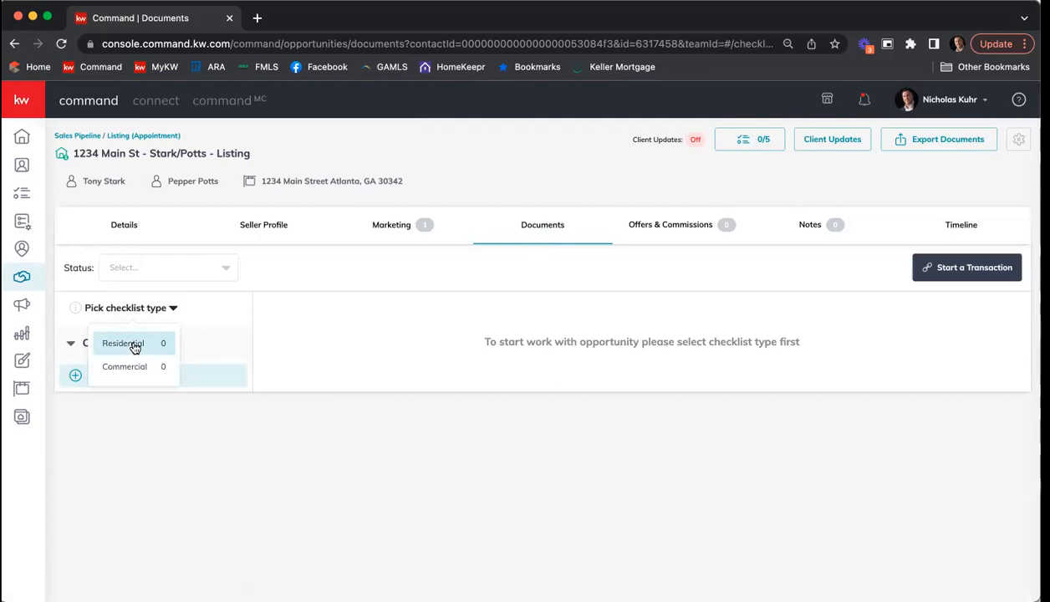
click(134, 346)
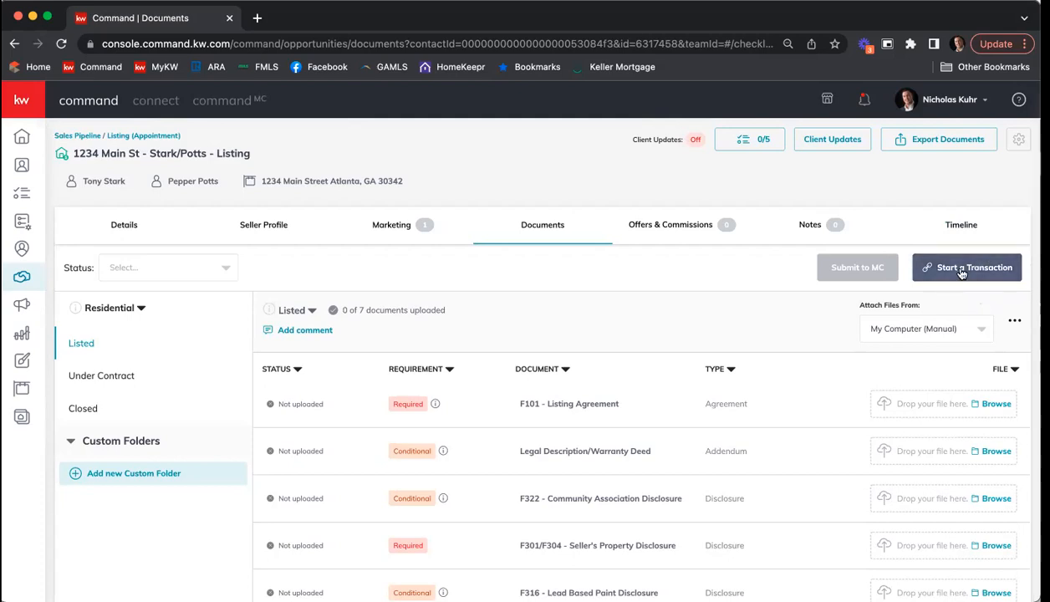
Step: Start a transaction for the listing and sign in to DocuSign Rooms with the prefilled account e-mail
click(961, 273)
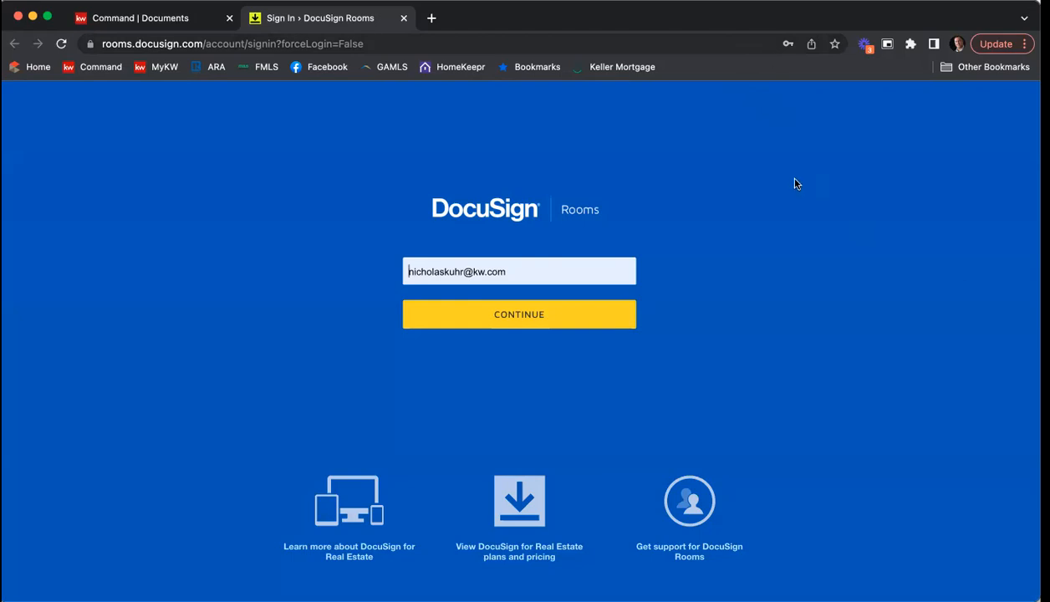
click(521, 317)
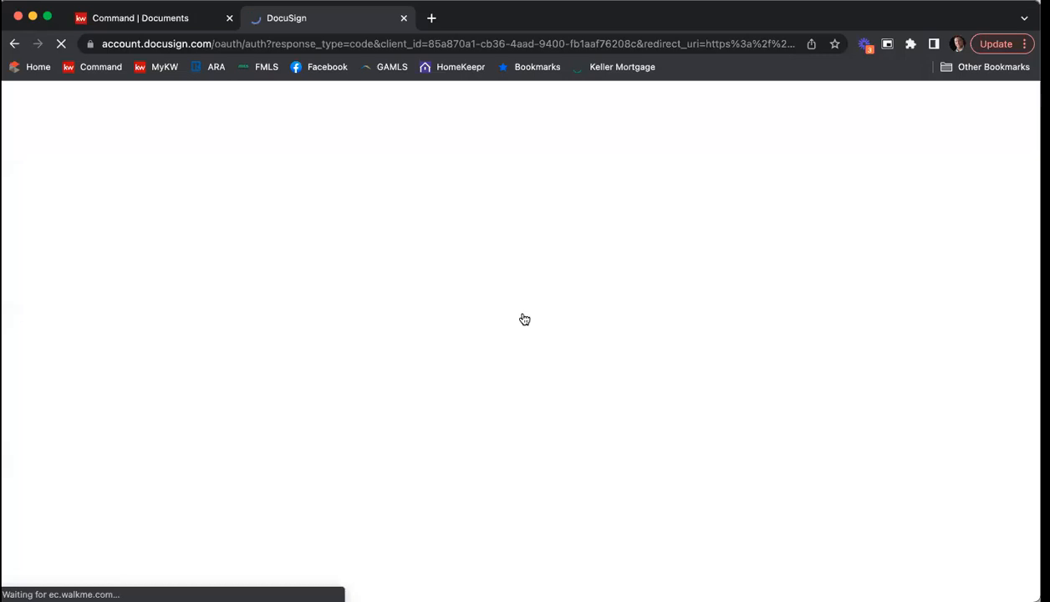
click(532, 378)
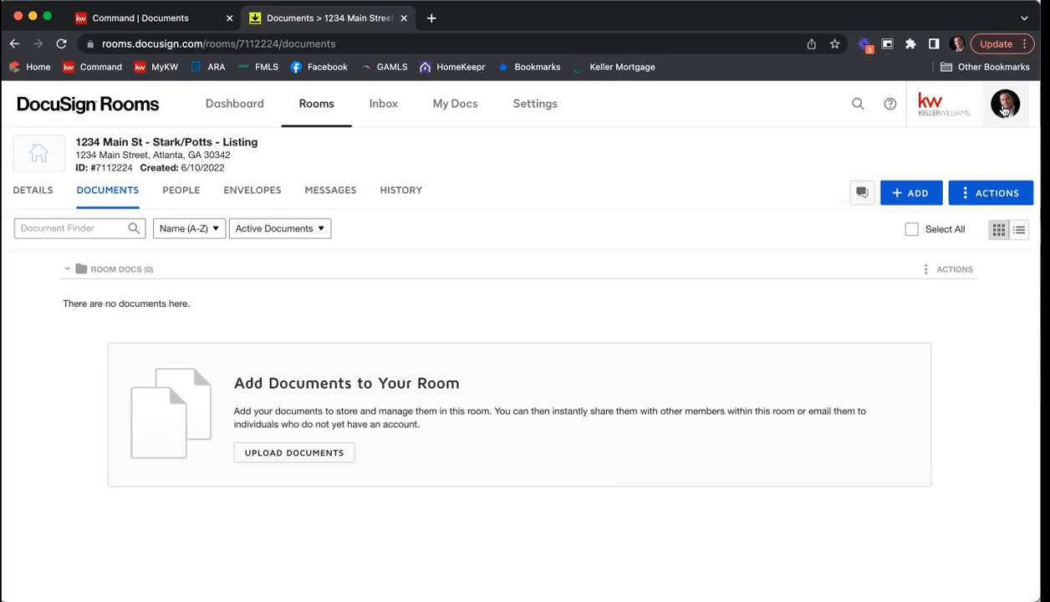
Step: Remove the National Association of Realtors credentials from the forms providers in the account's integration preferences
click(1004, 111)
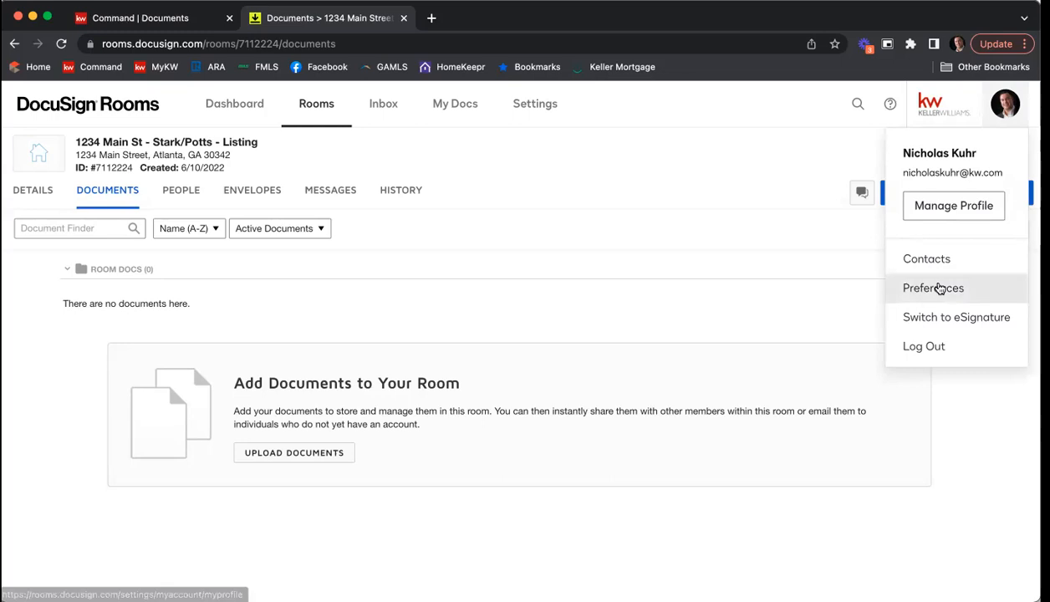
click(939, 288)
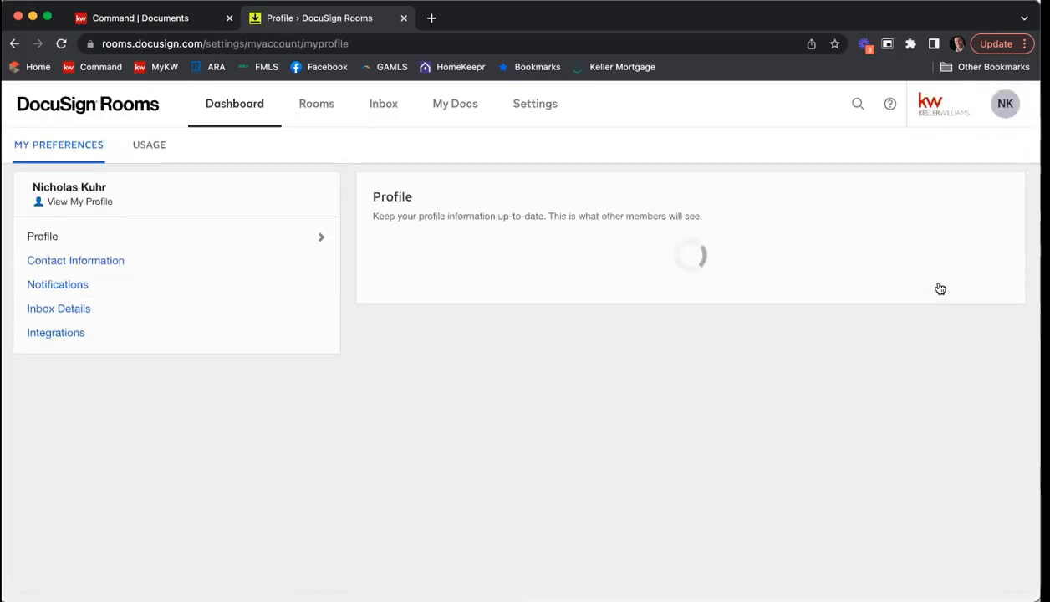
click(75, 335)
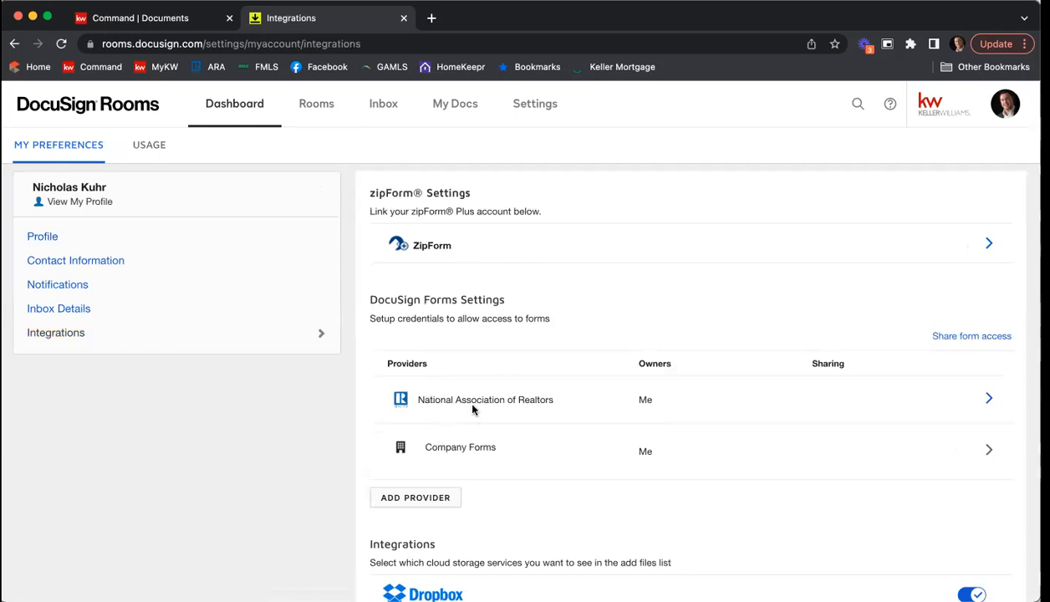
click(989, 398)
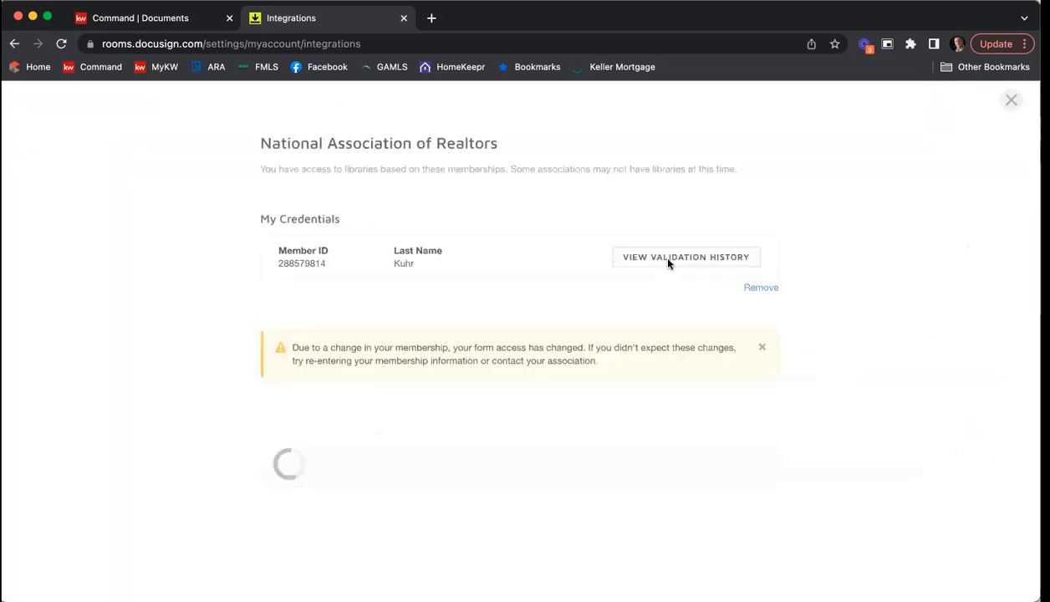
click(760, 287)
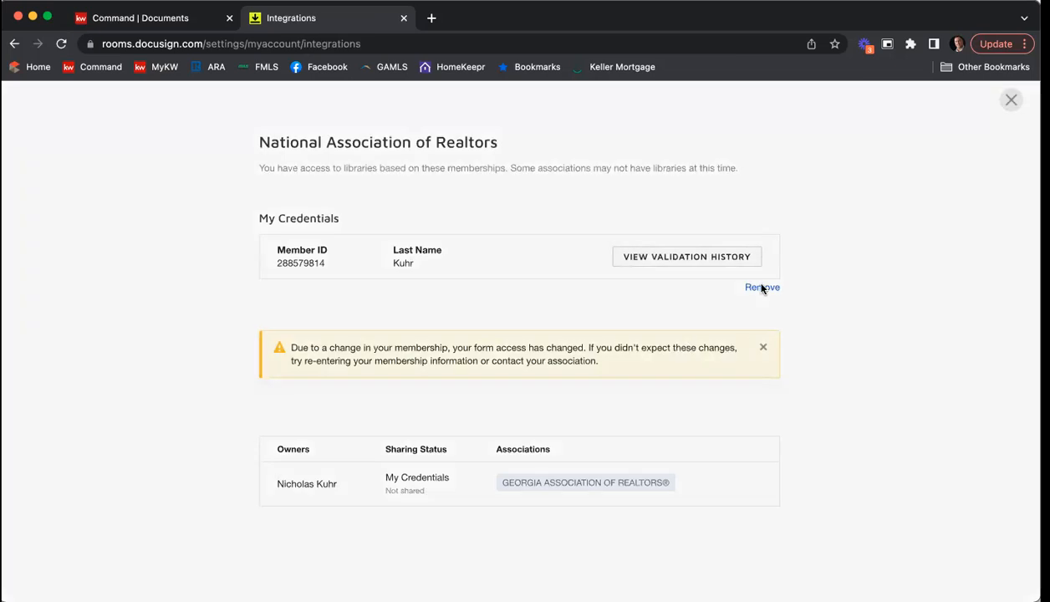
click(435, 242)
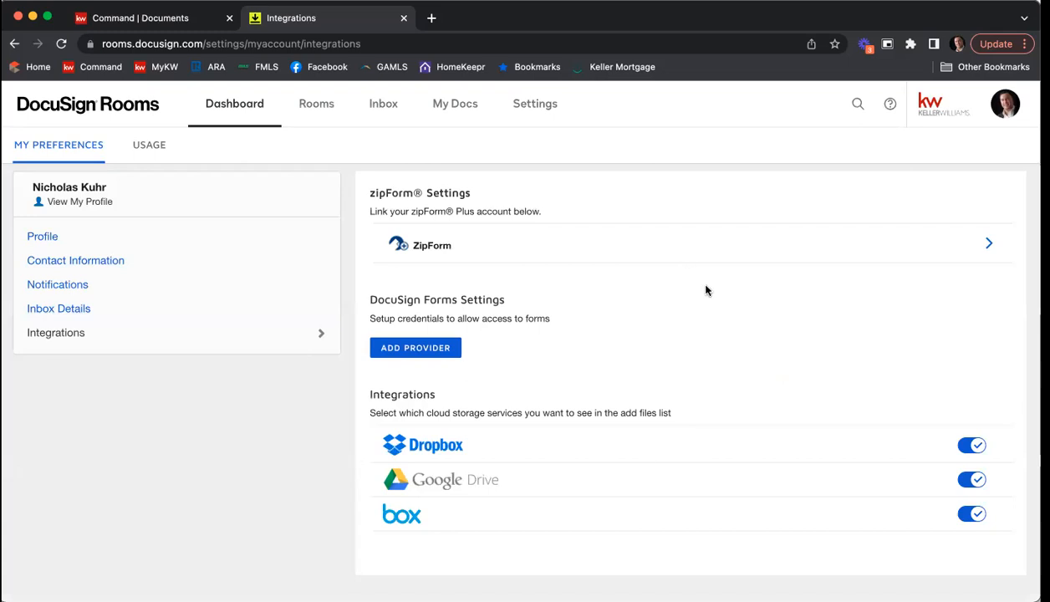
Step: Add National Association of Realtors as a forms provider and open the Member ID lookup page from its validation form
click(417, 350)
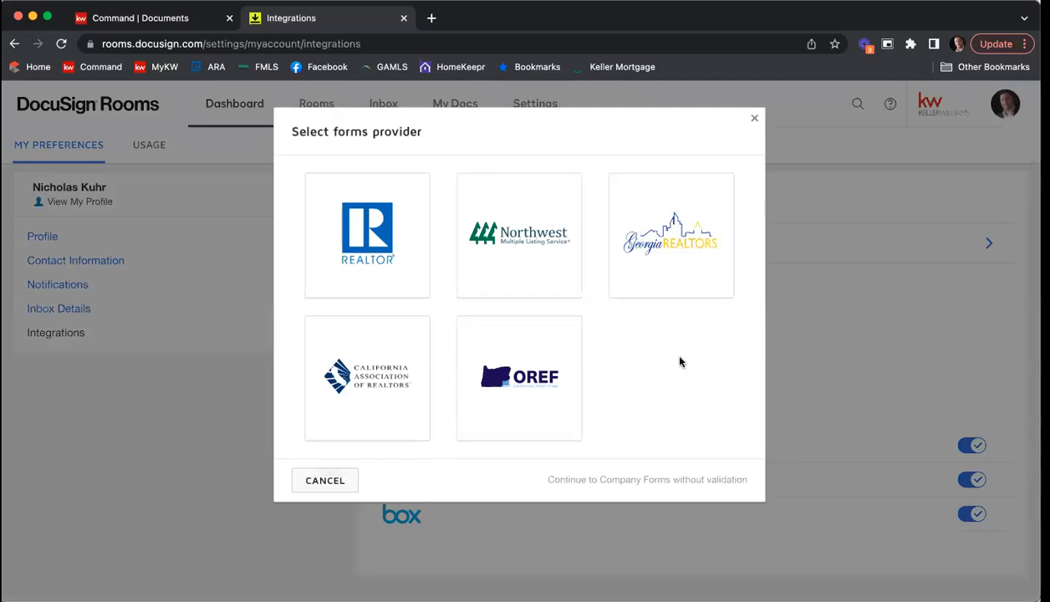
click(378, 261)
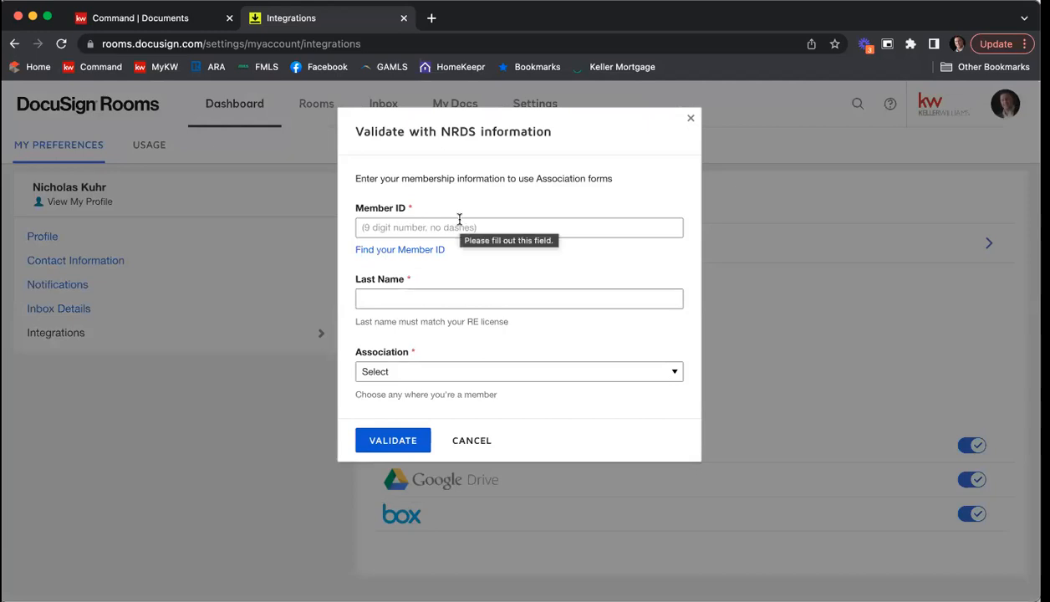
click(396, 252)
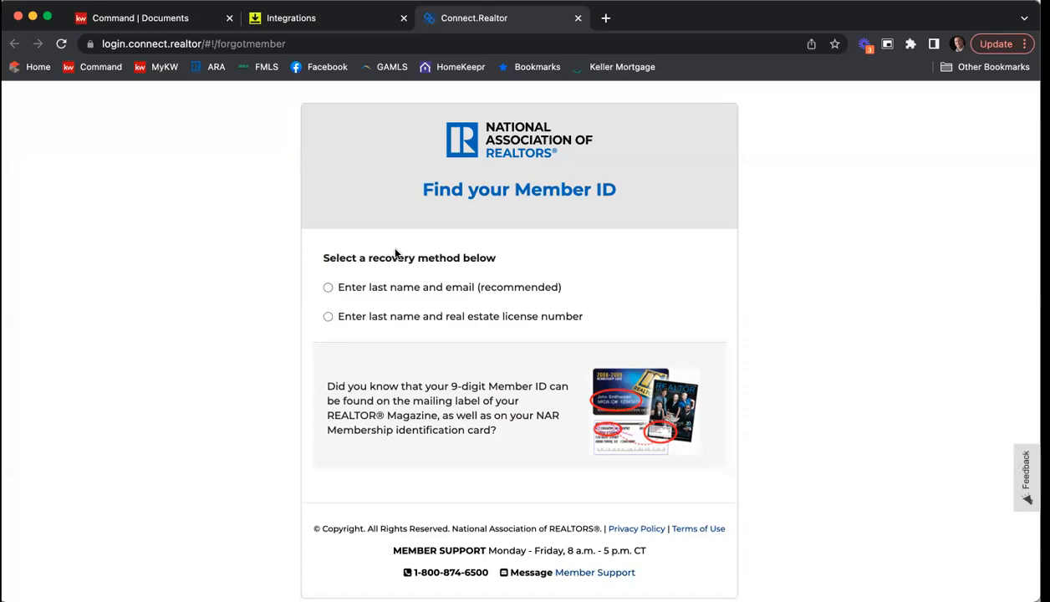
Step: Look up the Member ID by submitting the agent's last name and real estate license number
click(328, 316)
click(383, 334)
text(Kuhr)
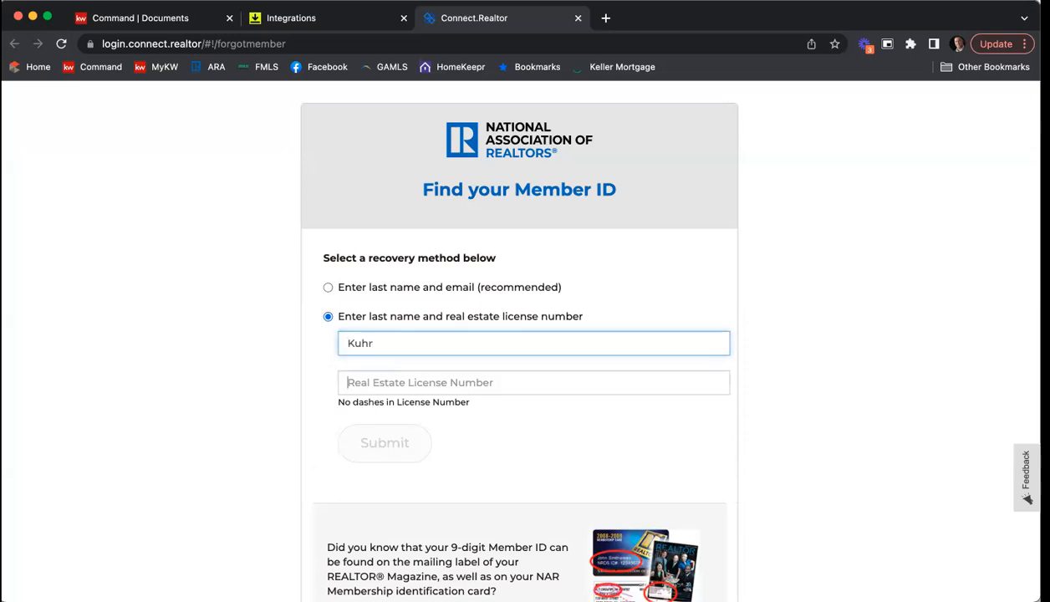
key(Tab)
text(379844)
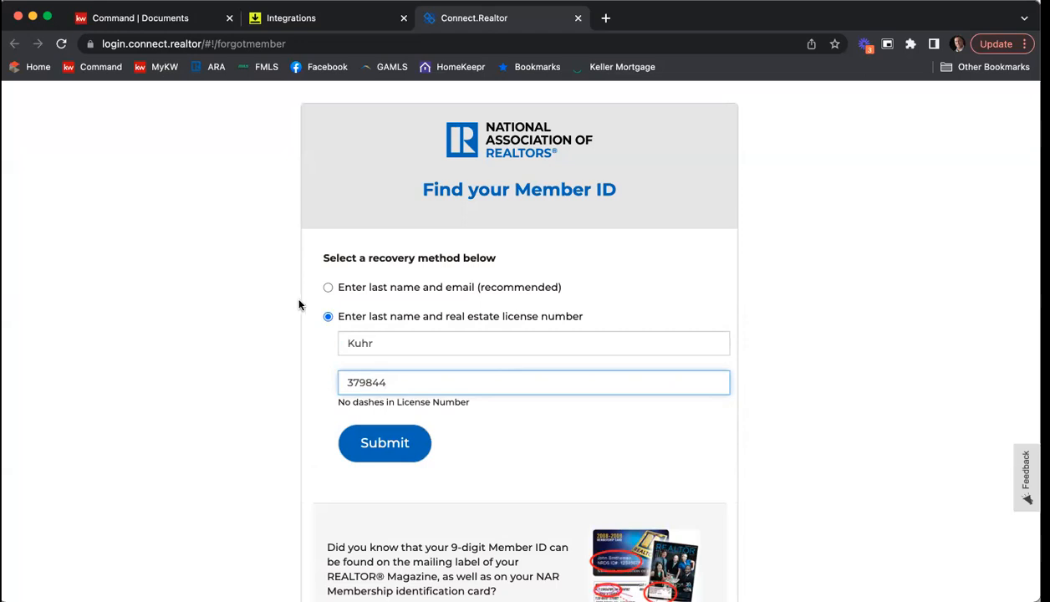
click(392, 444)
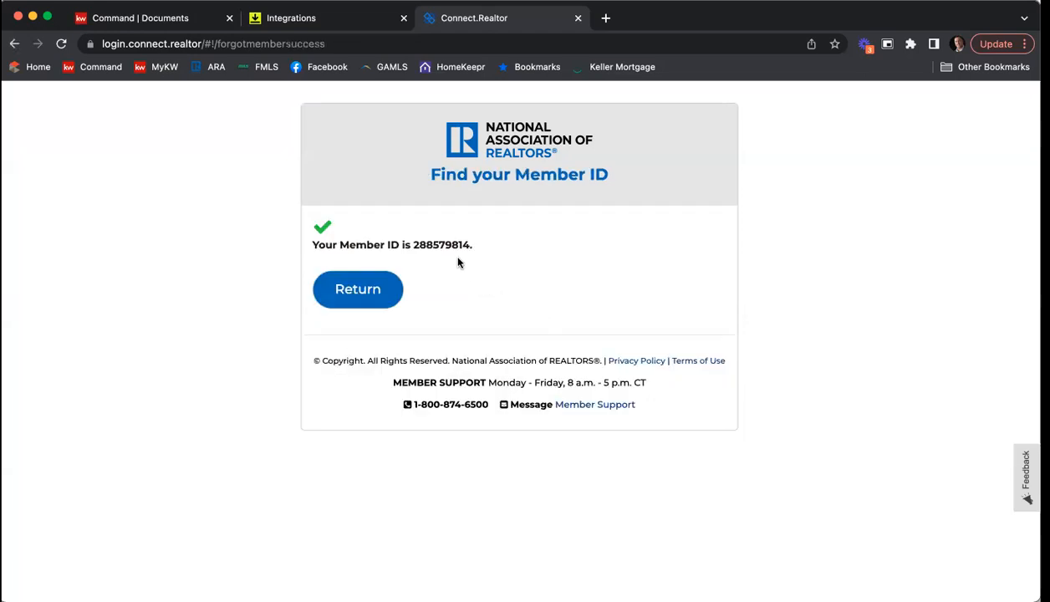
Step: Copy the retrieved Member ID, close the lookup page and paste the ID into the NRDS validation form
drag(430, 241, 403, 242)
right_click(428, 245)
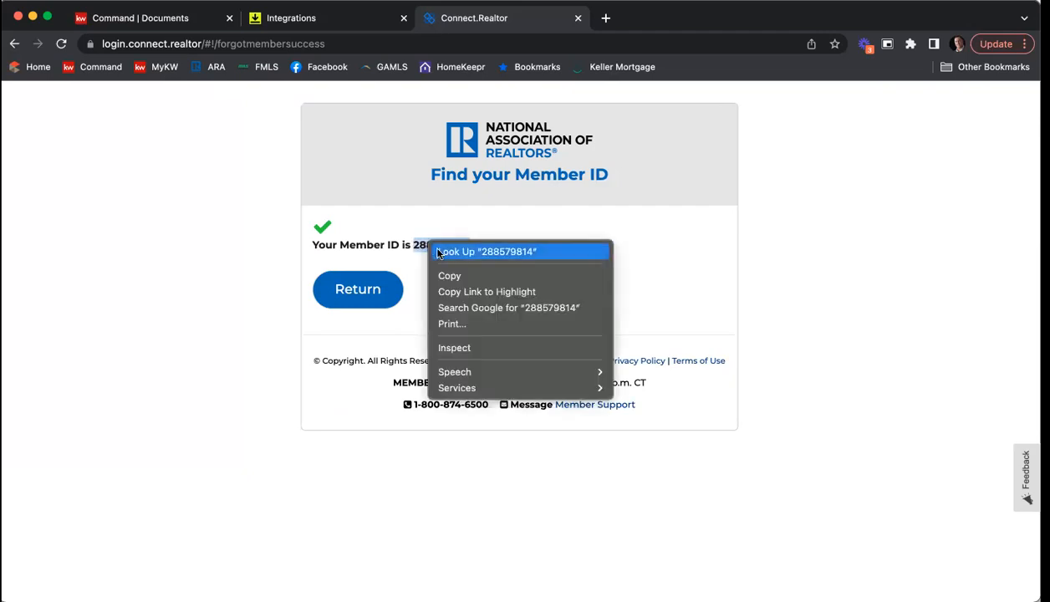
click(440, 274)
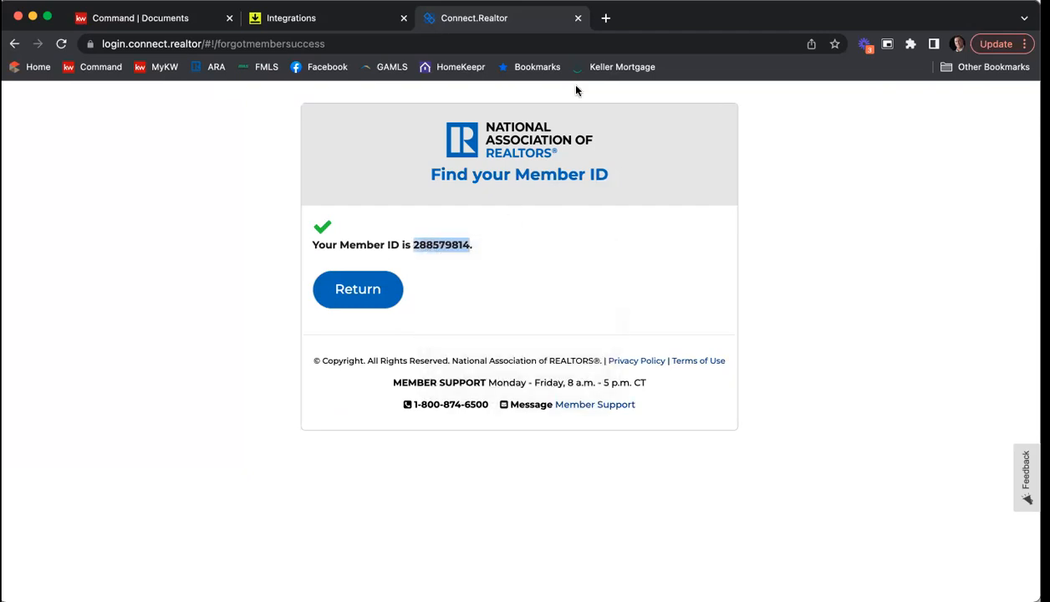
click(577, 17)
click(428, 227)
right_click(430, 226)
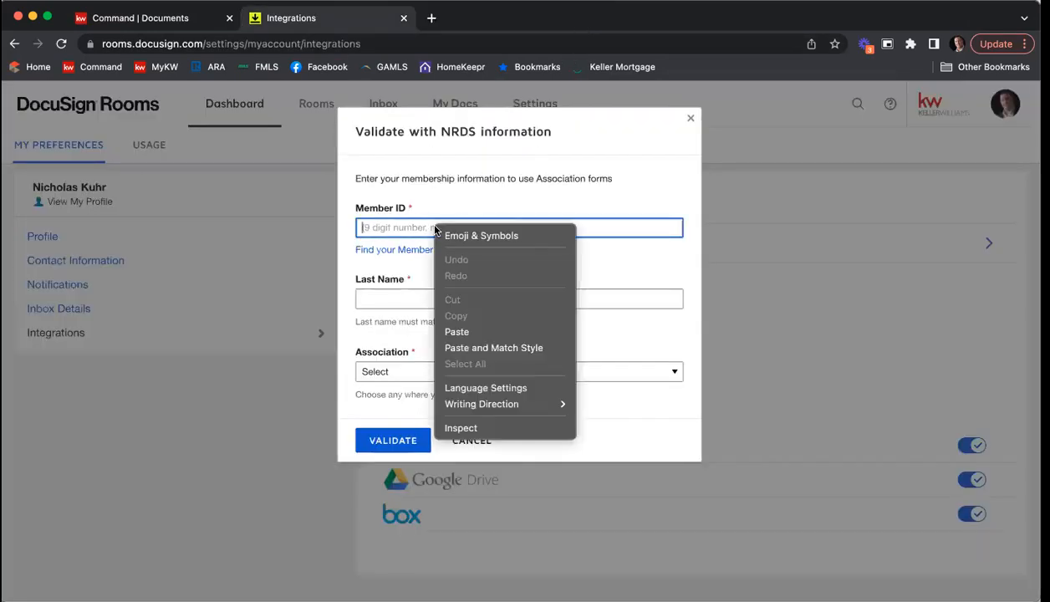
click(492, 332)
Step: Enter the agent's last name, choose Georgia Association of Realtors as the association and validate the membership
click(443, 302)
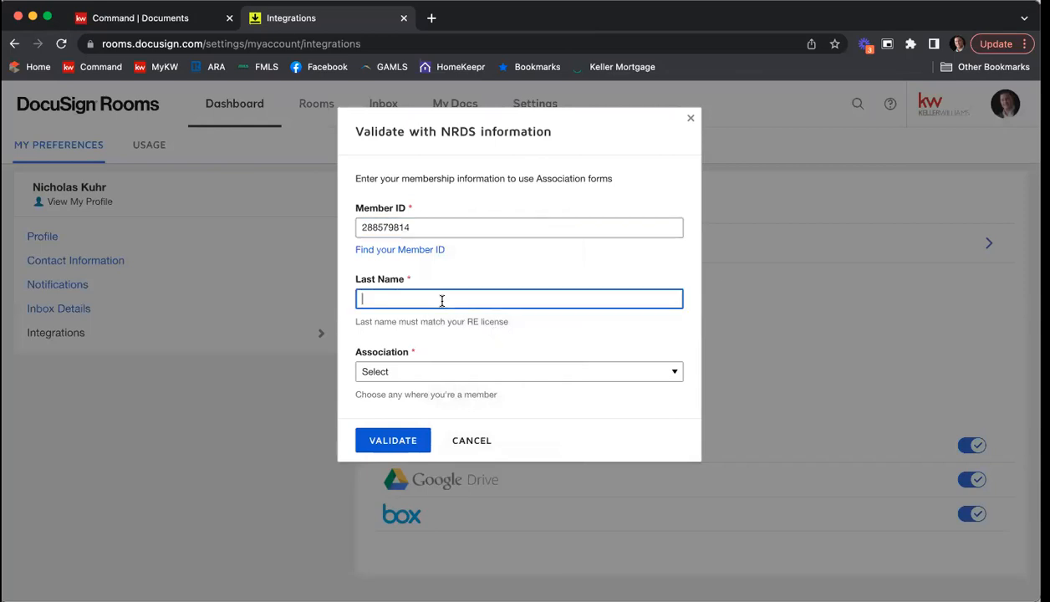
text(Kuhr)
click(520, 373)
scroll(543, 422, down, 6)
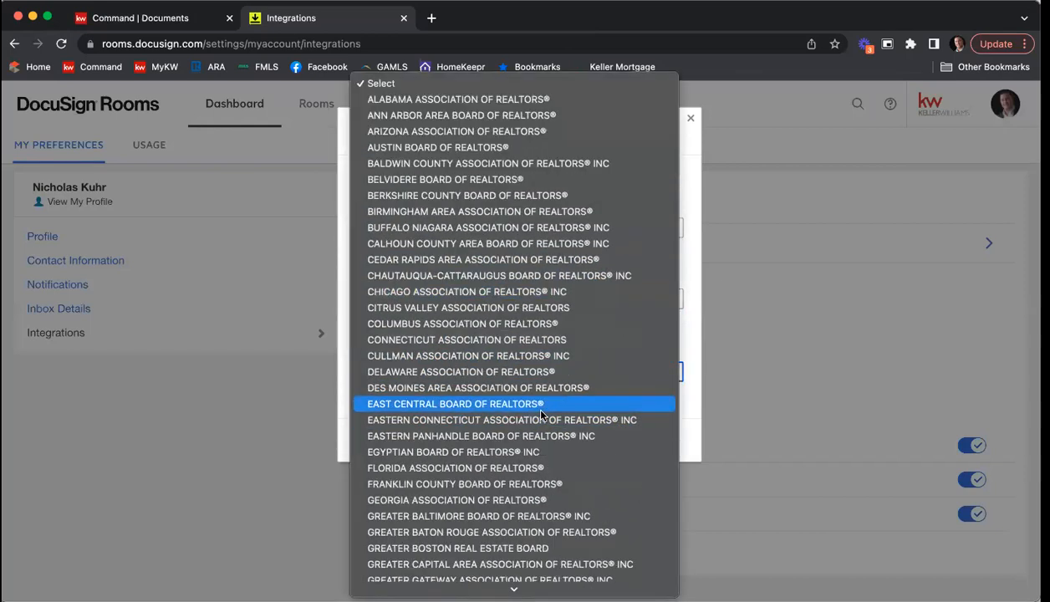
click(484, 500)
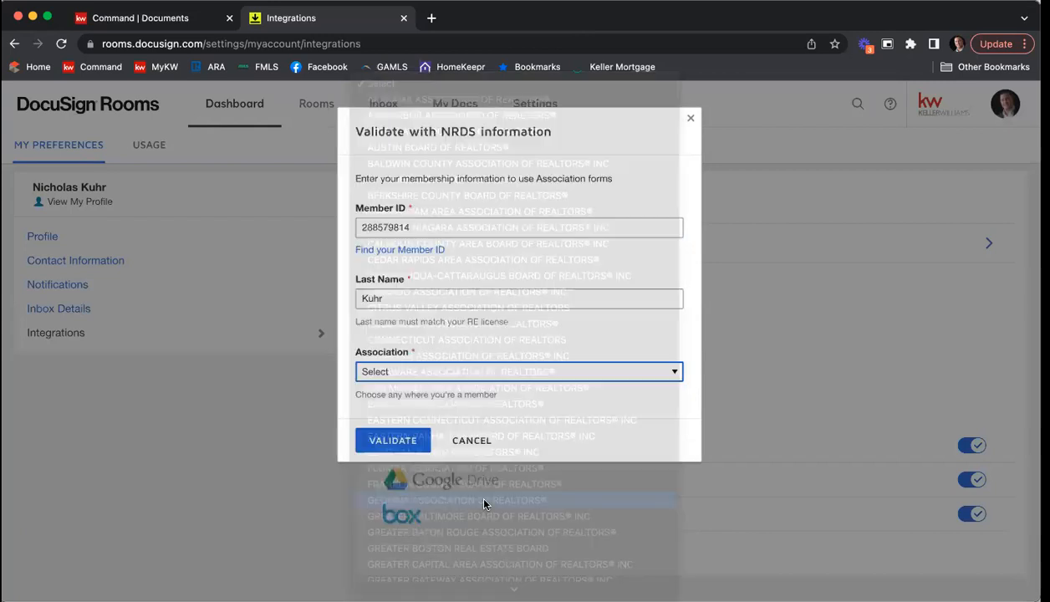
click(402, 442)
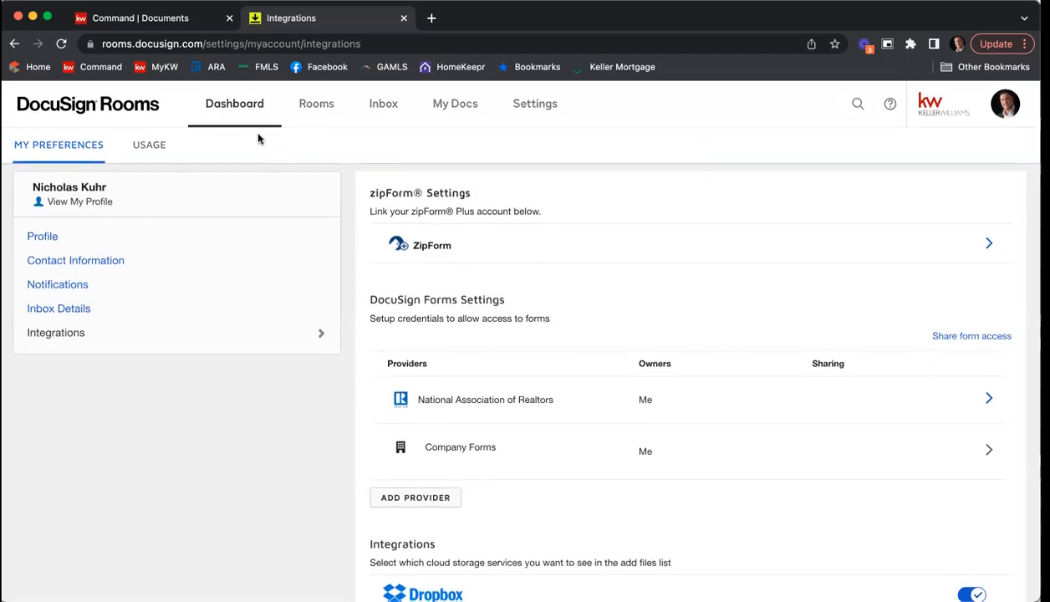
Step: Return to the dashboard and open the listing's room, first among the recently viewed rooms
click(231, 111)
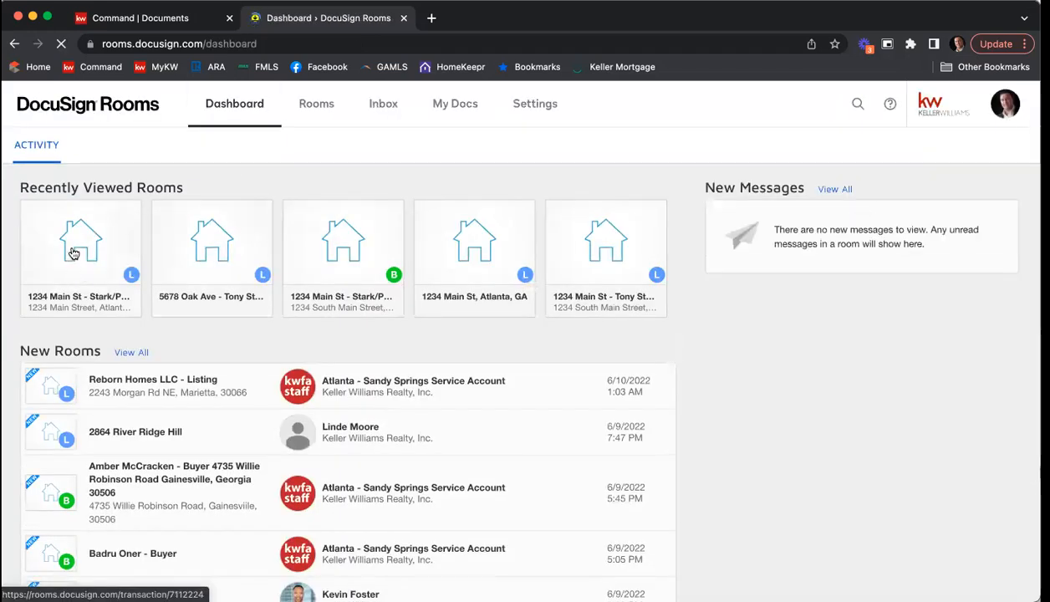
click(74, 253)
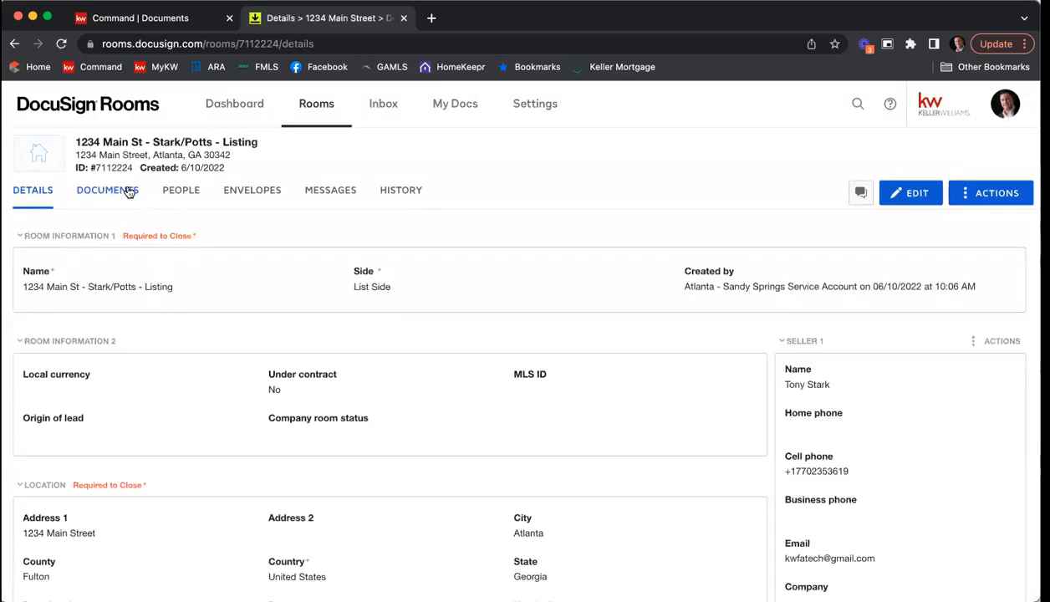
Step: Open the room's documents area and check the sources available for adding documents
click(129, 192)
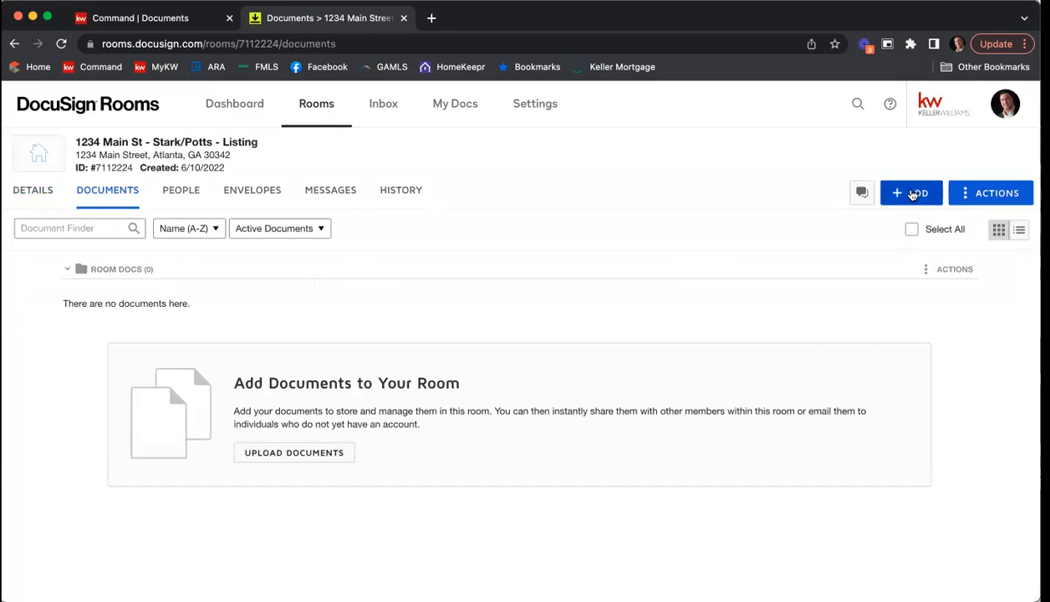
click(912, 194)
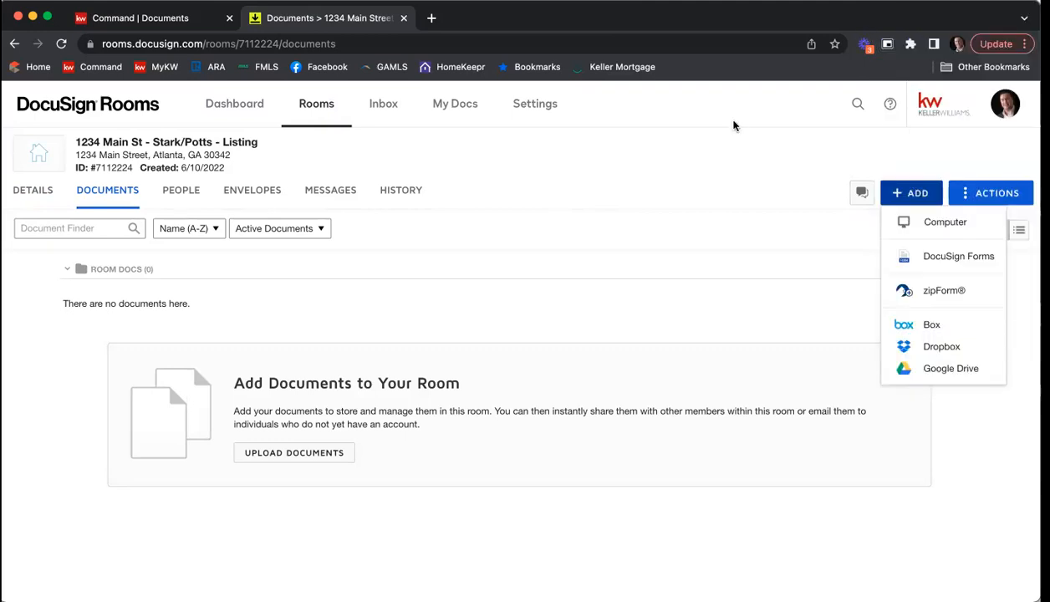
click(727, 134)
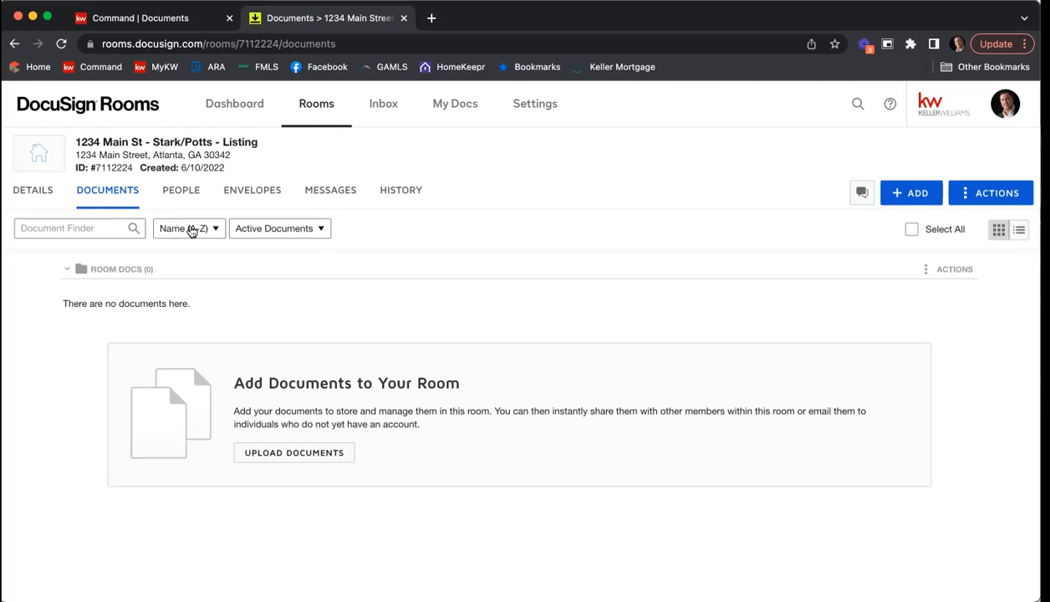
Step: Return to the room's details and examine the room information, location, listing, offer, closing and additional information sections
click(36, 195)
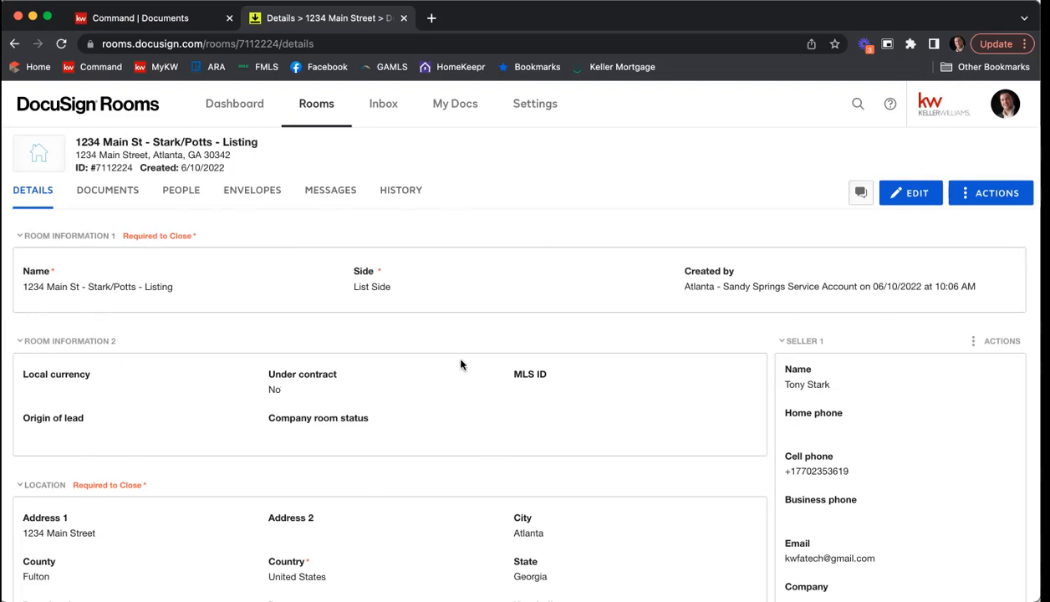
scroll(465, 368, down, 2)
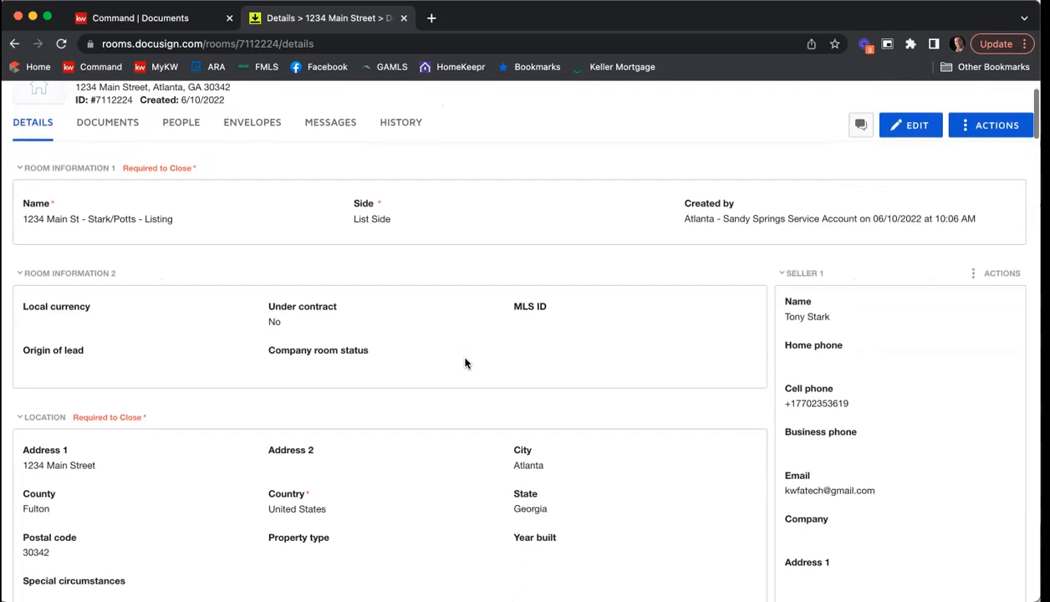
scroll(466, 363, down, 5)
scroll(331, 324, down, 10)
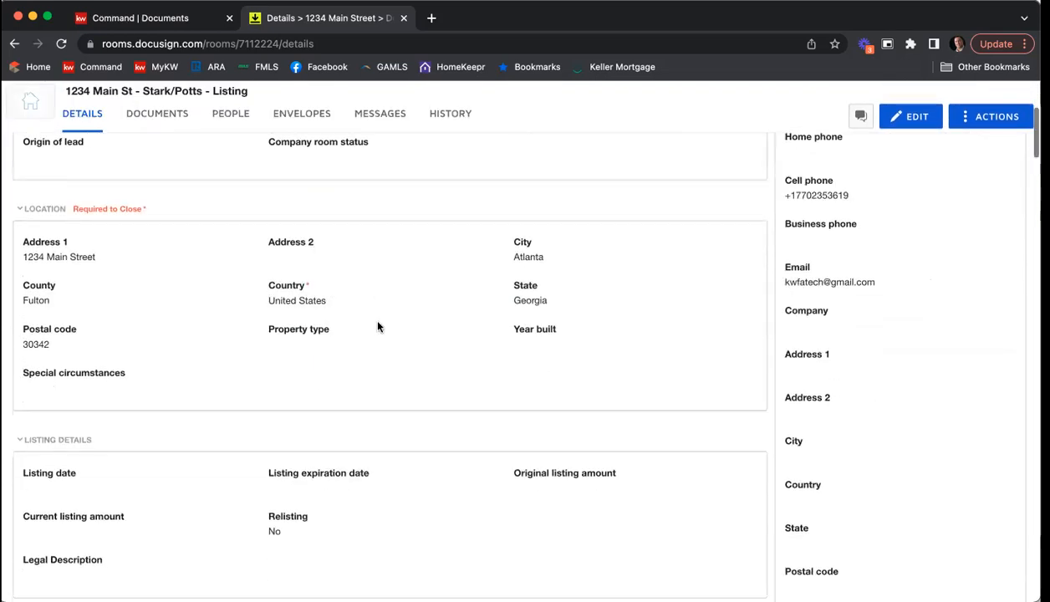
scroll(377, 375, down, 5)
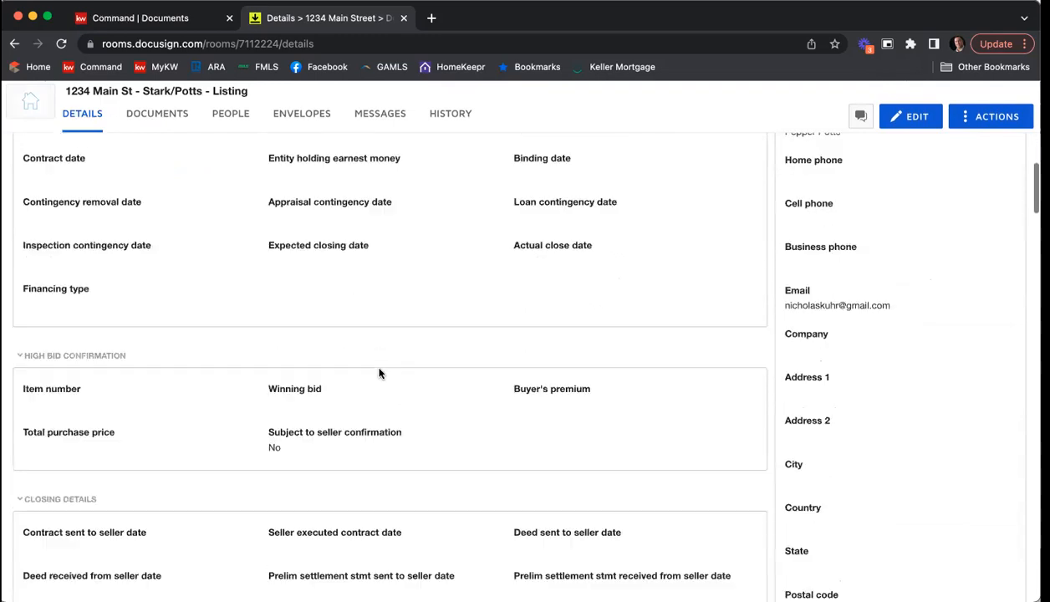
scroll(548, 470, down, 5)
scroll(548, 469, down, 5)
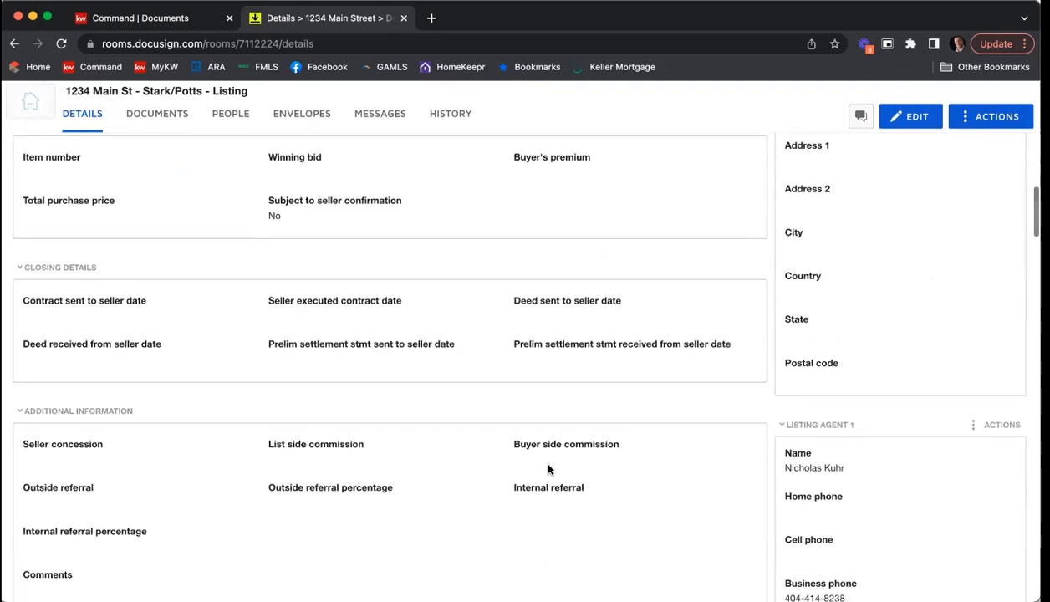
scroll(549, 470, up, 4)
scroll(548, 469, up, 20)
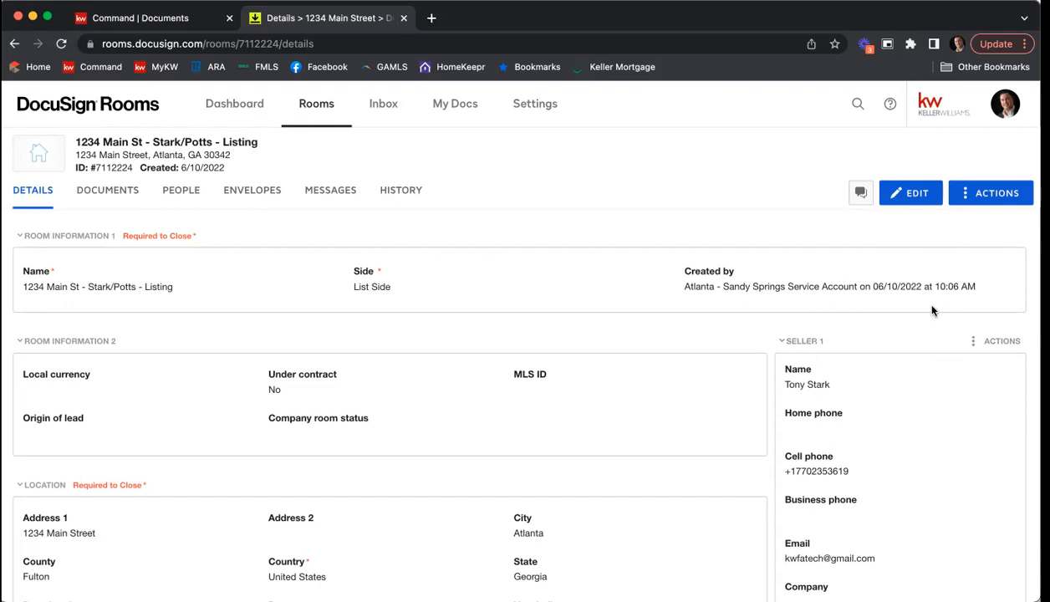
Step: Review the contact details recorded for both sellers and the listing agents in the room's details
scroll(928, 355, down, 2)
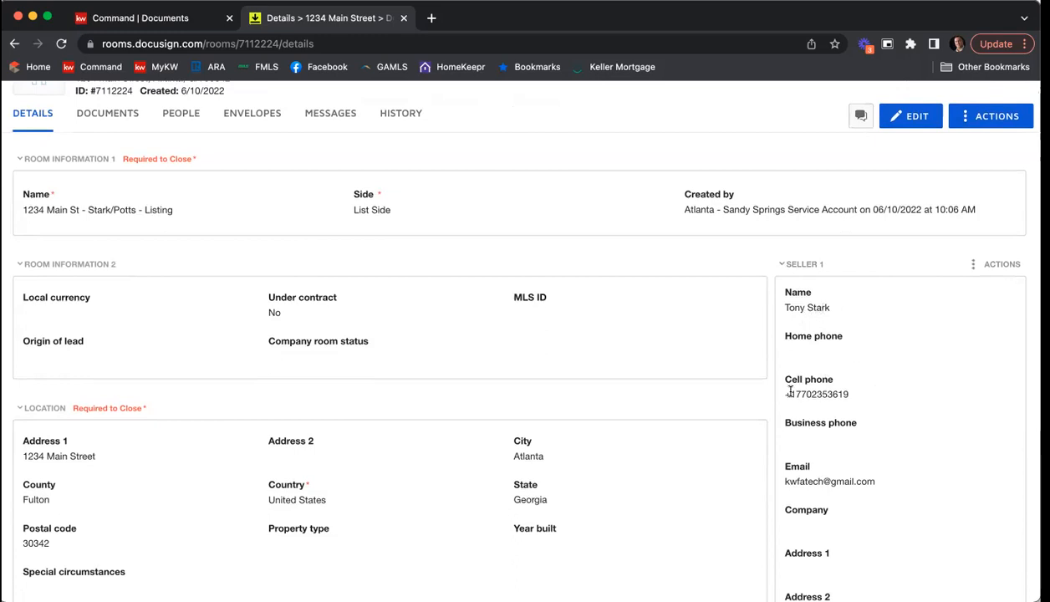
scroll(791, 451, down, 1)
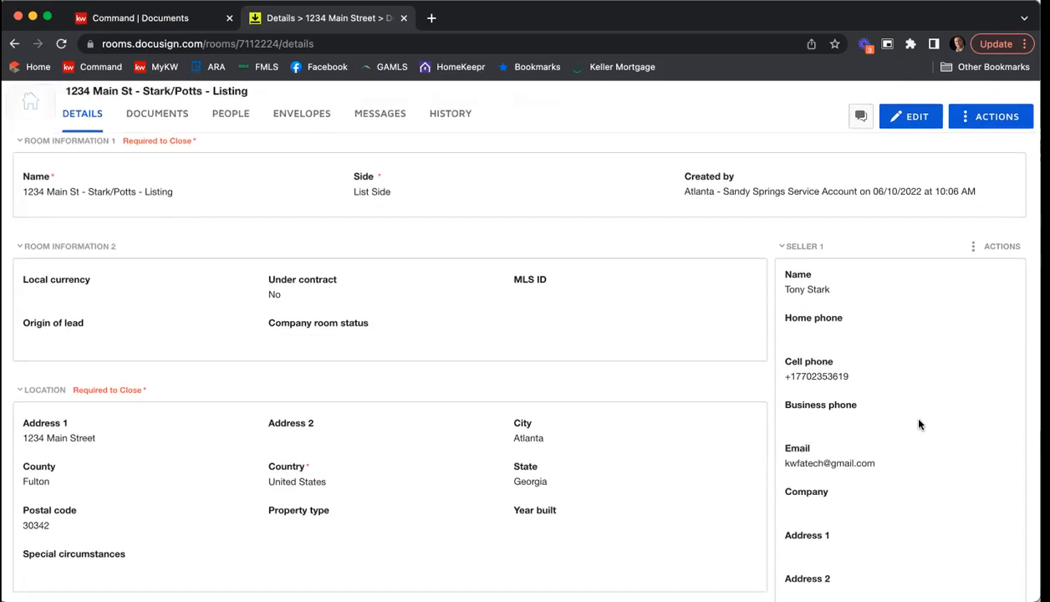
scroll(934, 406, down, 1)
scroll(933, 406, down, 10)
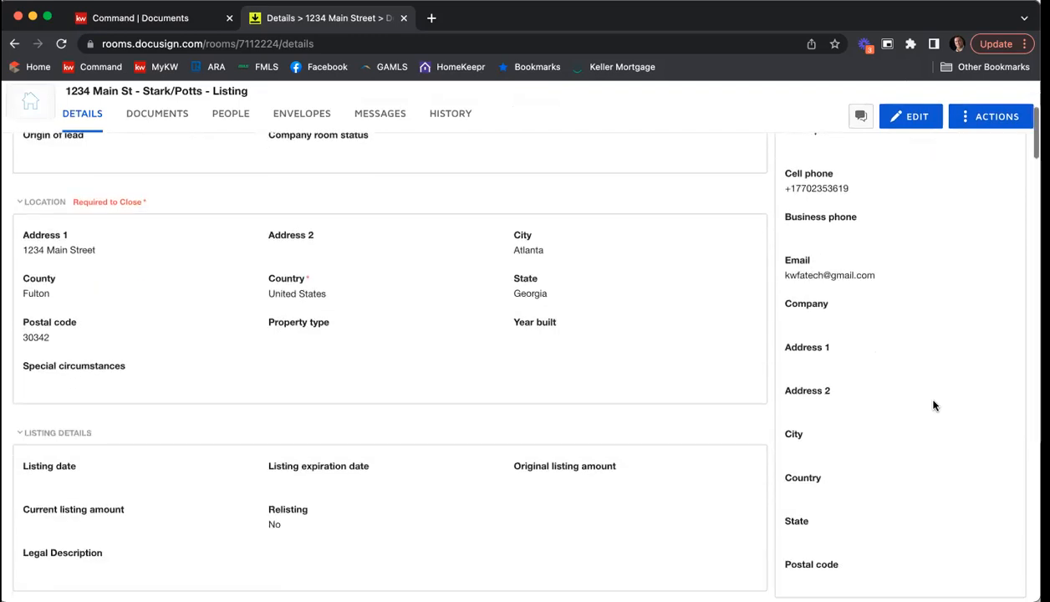
scroll(934, 405, up, 2)
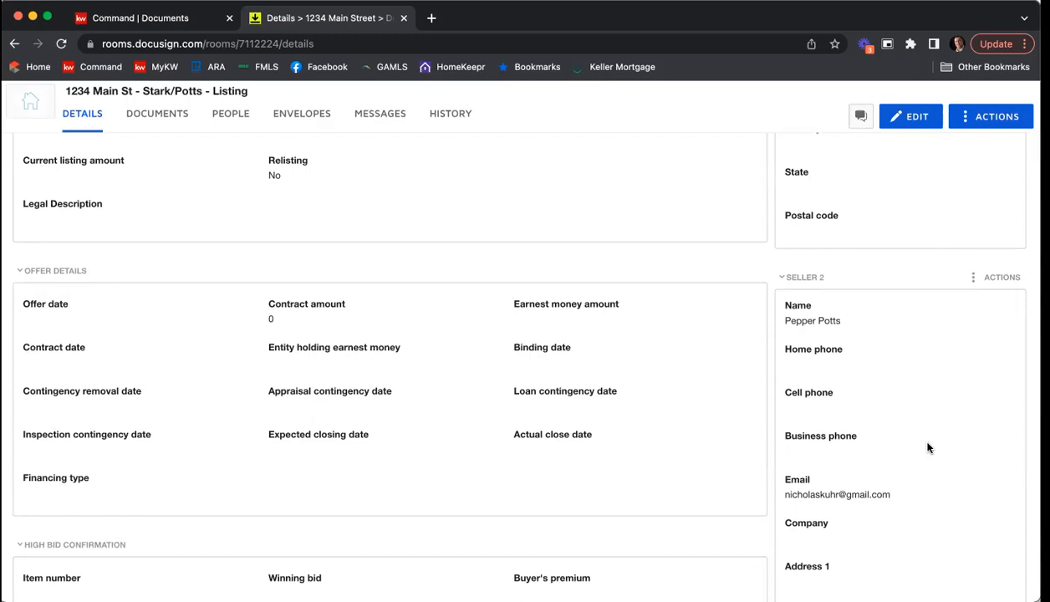
scroll(910, 294, down, 10)
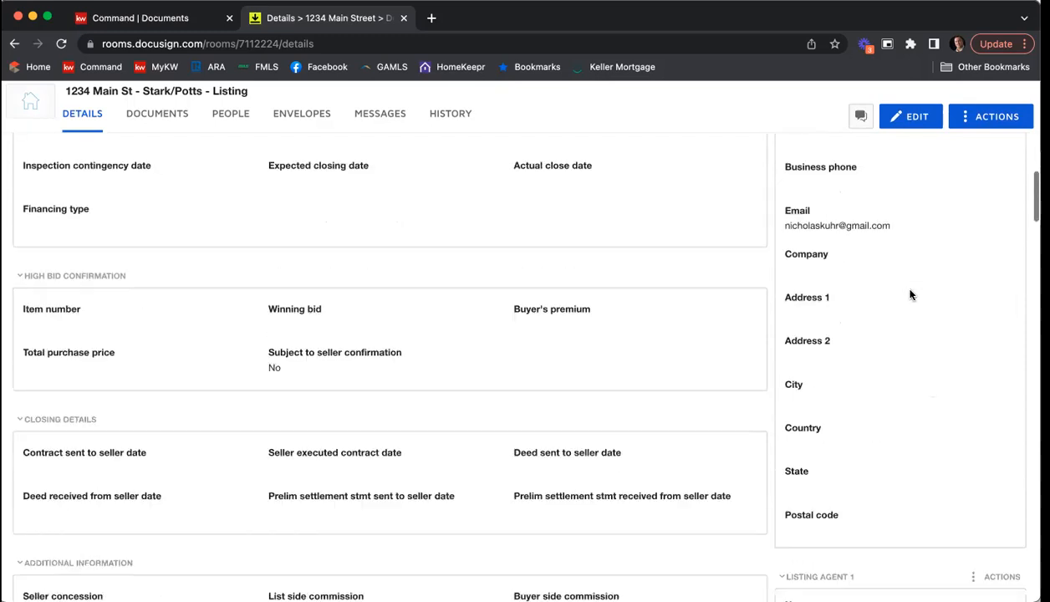
scroll(911, 294, down, 2)
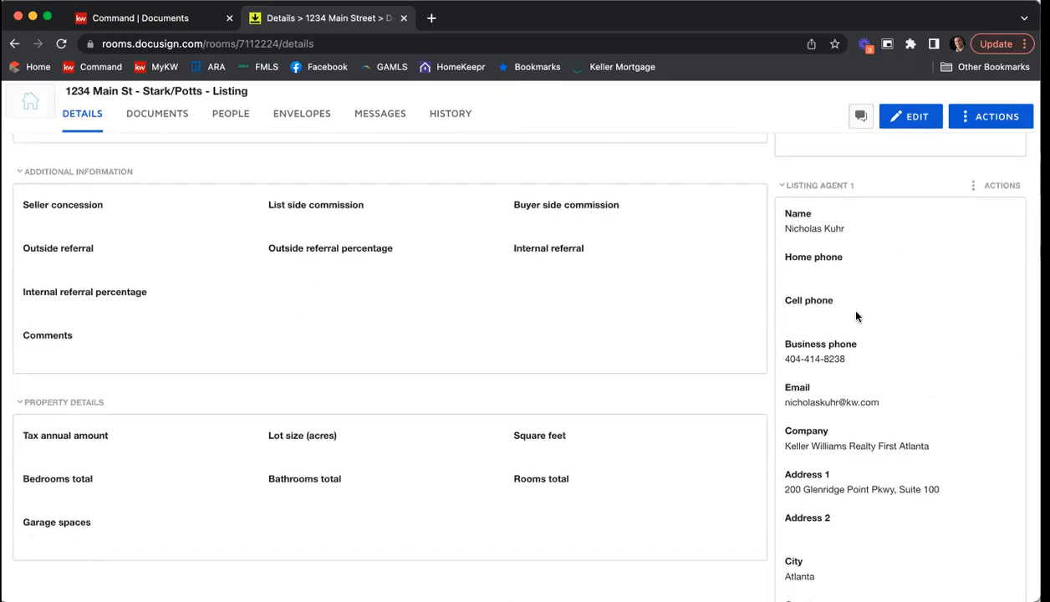
scroll(888, 326, down, 2)
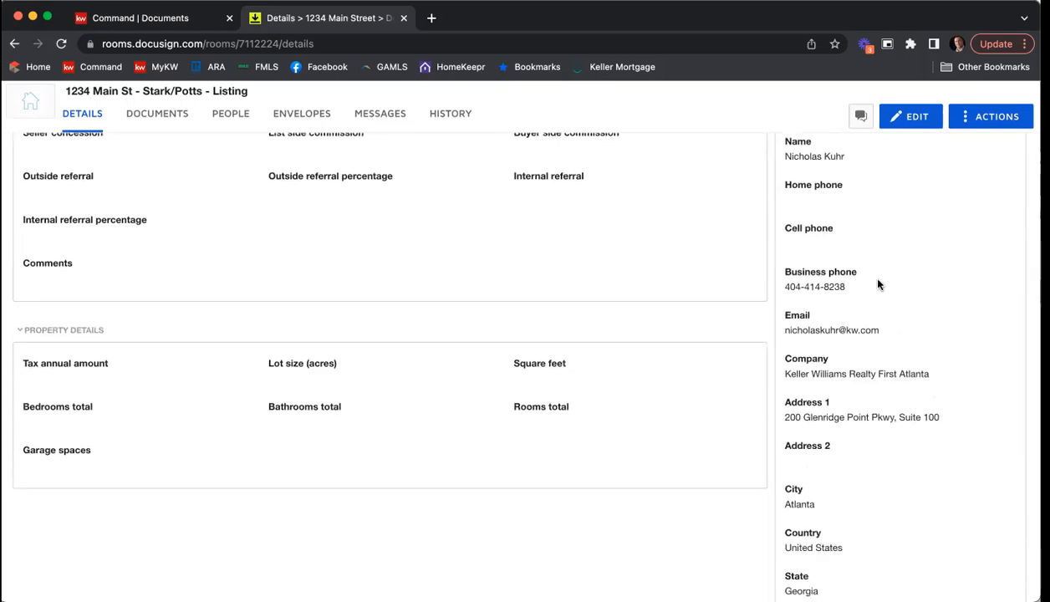
scroll(880, 282, down, 1)
scroll(880, 282, down, 10)
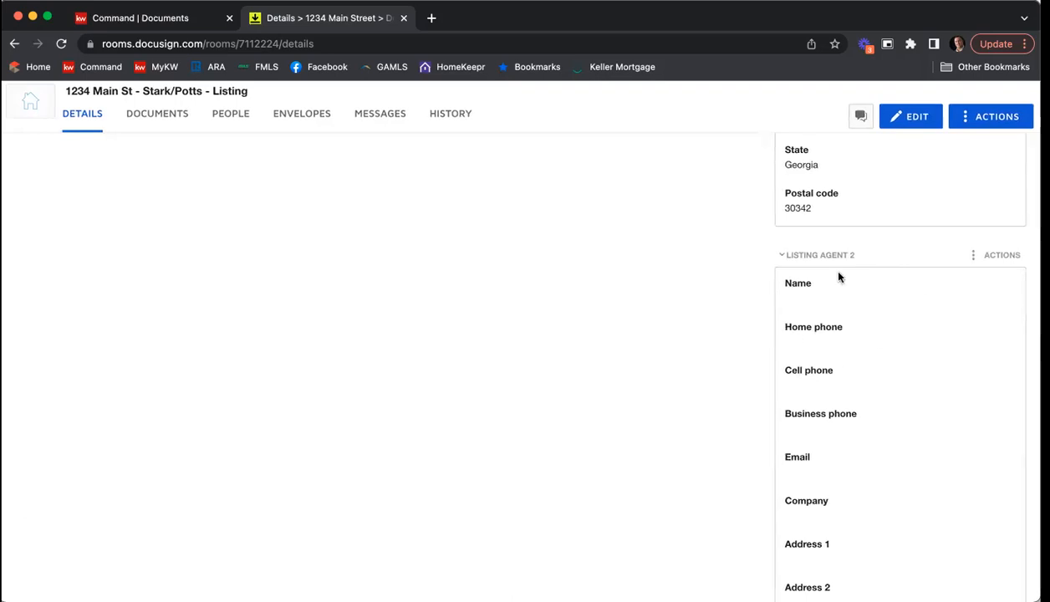
Step: Examine the buyer and buyer agent contact sections, then return to the beginning of the room's details
scroll(849, 499, up, 1)
scroll(848, 499, down, 5)
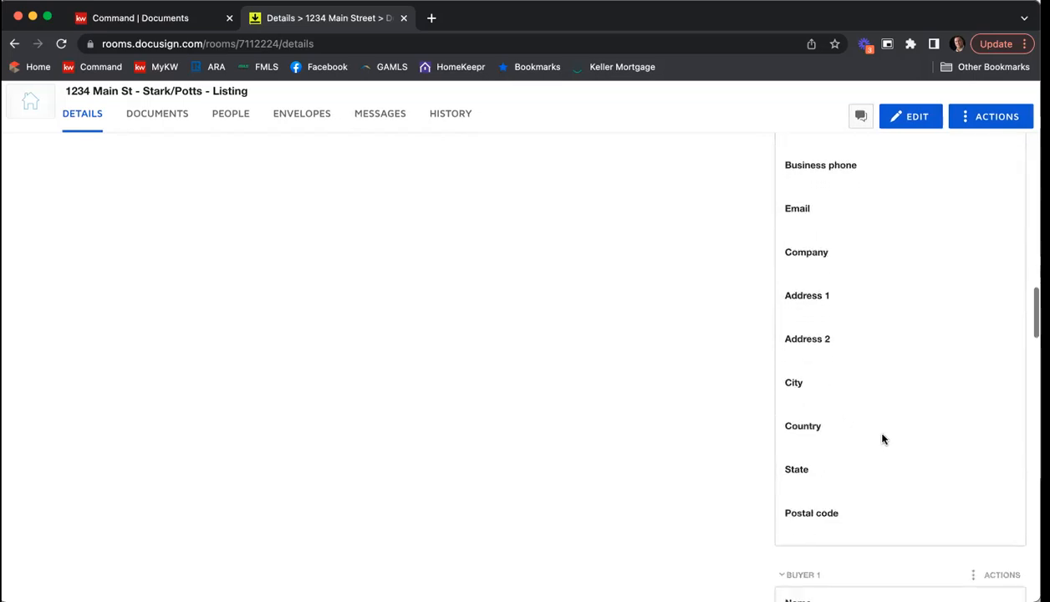
scroll(883, 439, down, 6)
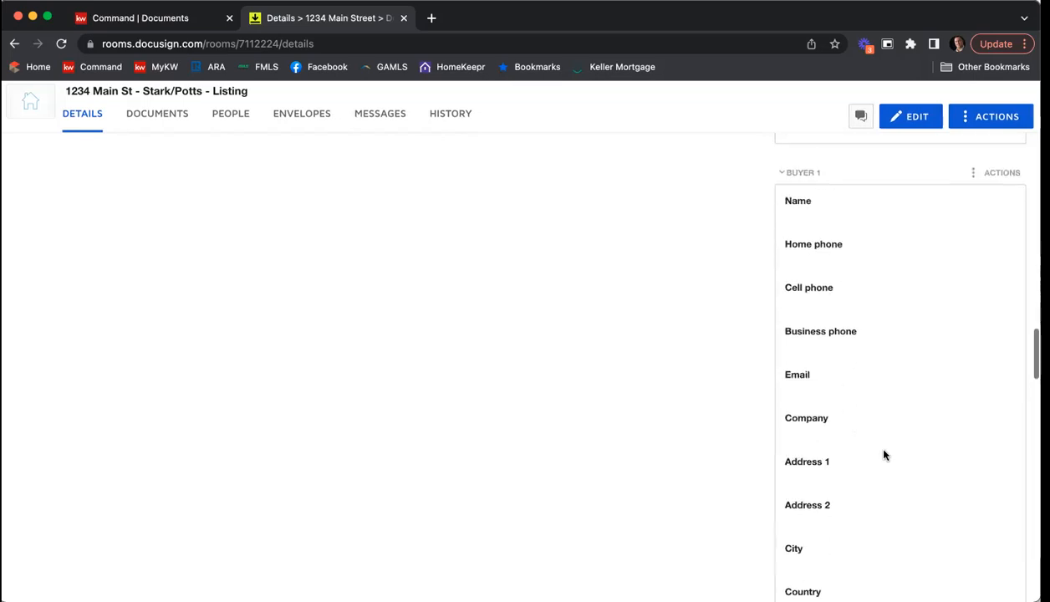
scroll(884, 455, up, 1)
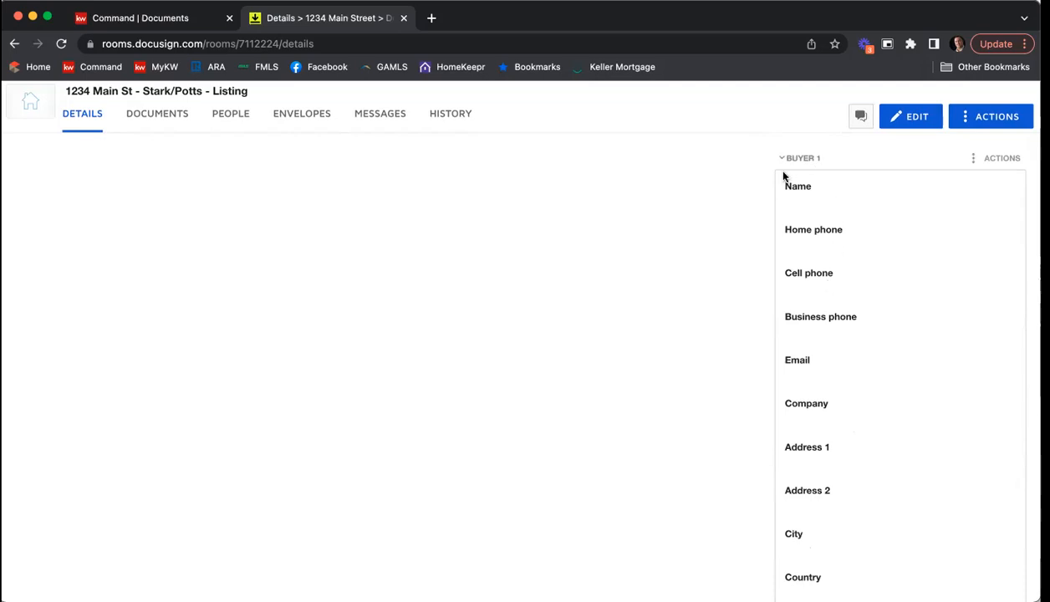
scroll(906, 272, down, 5)
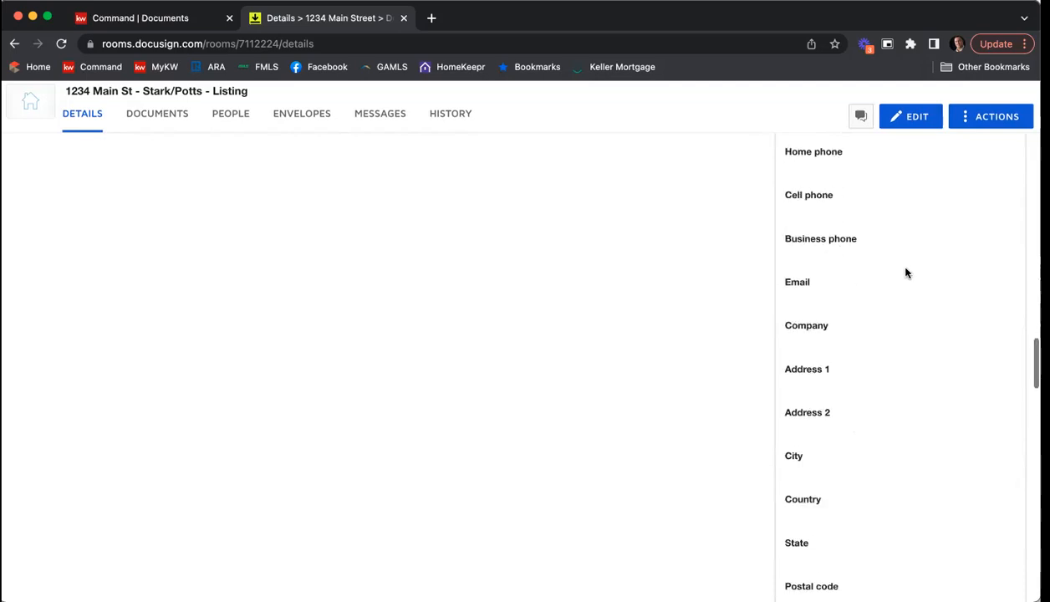
scroll(906, 272, down, 7)
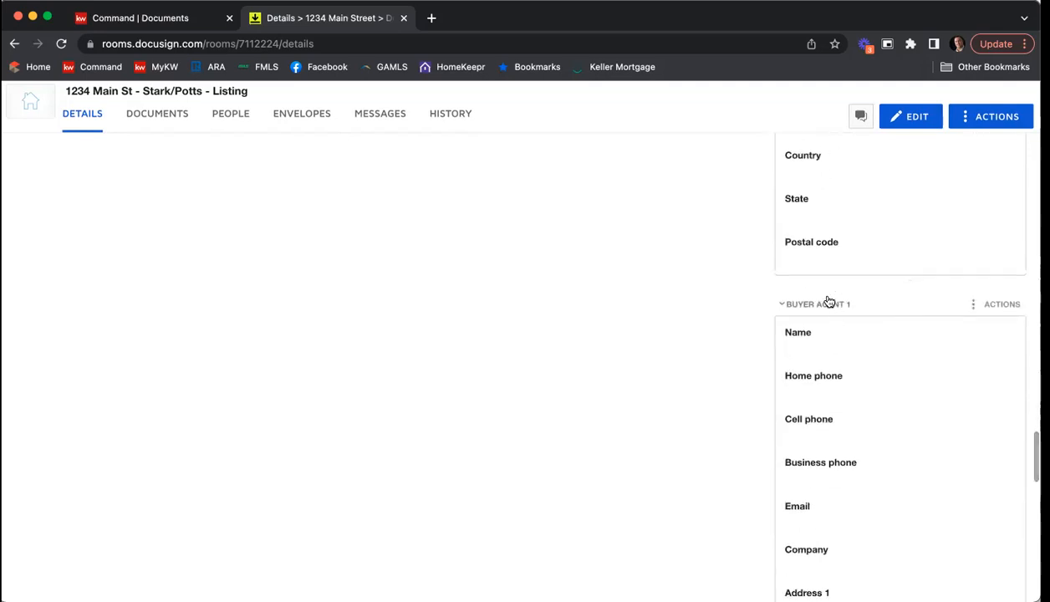
scroll(909, 318, down, 4)
scroll(909, 321, down, 4)
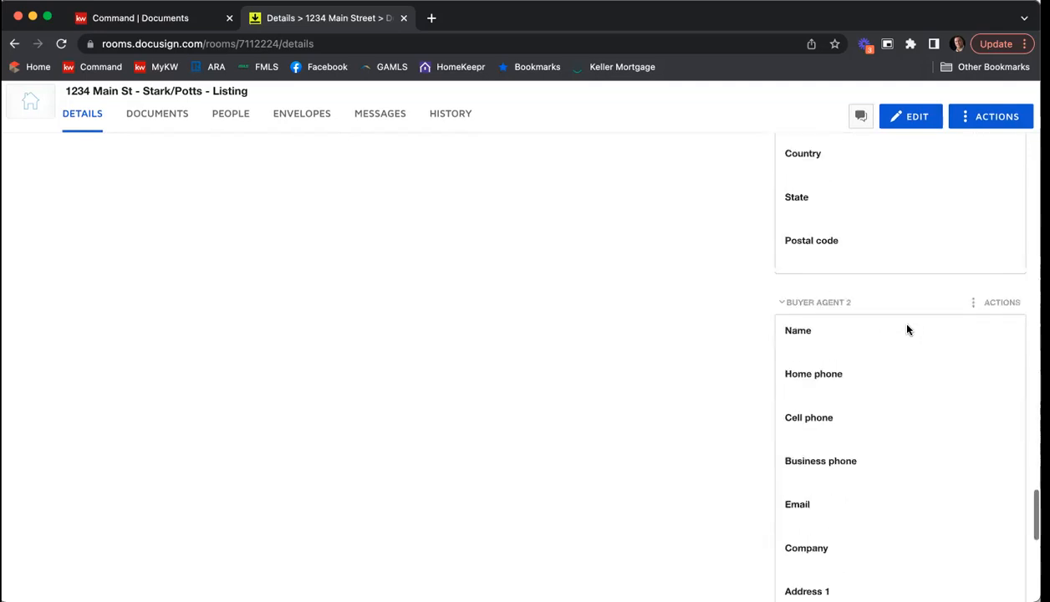
scroll(906, 330, up, 1)
scroll(909, 333, up, 5)
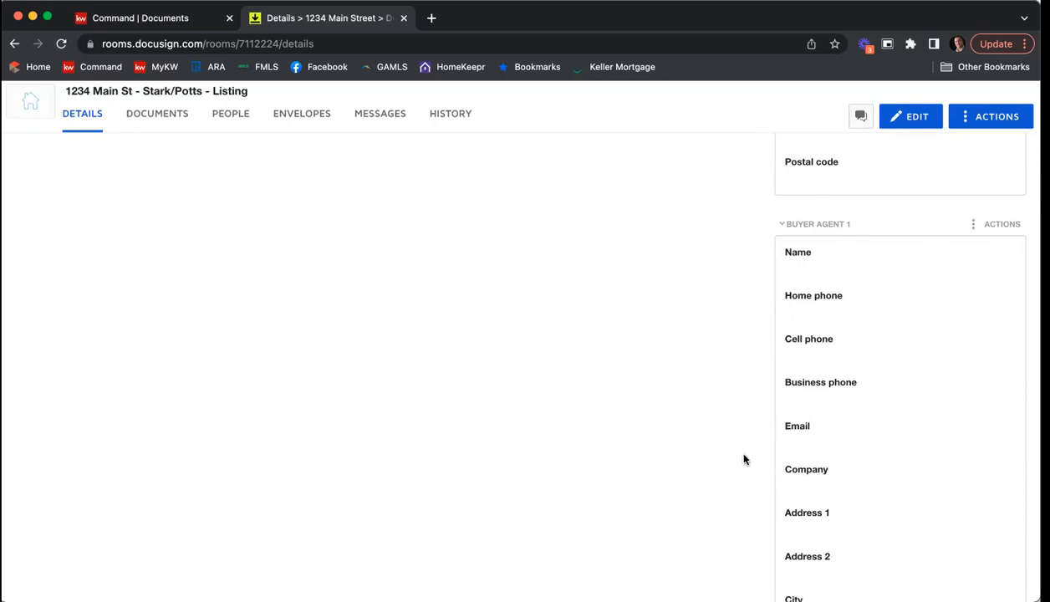
scroll(743, 461, up, 5)
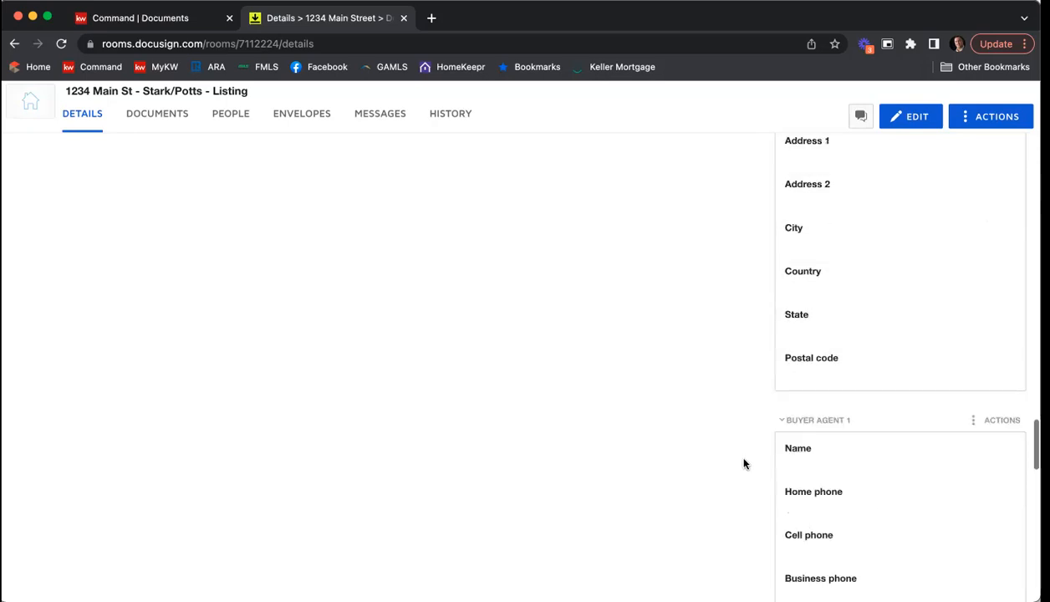
scroll(744, 470, up, 10)
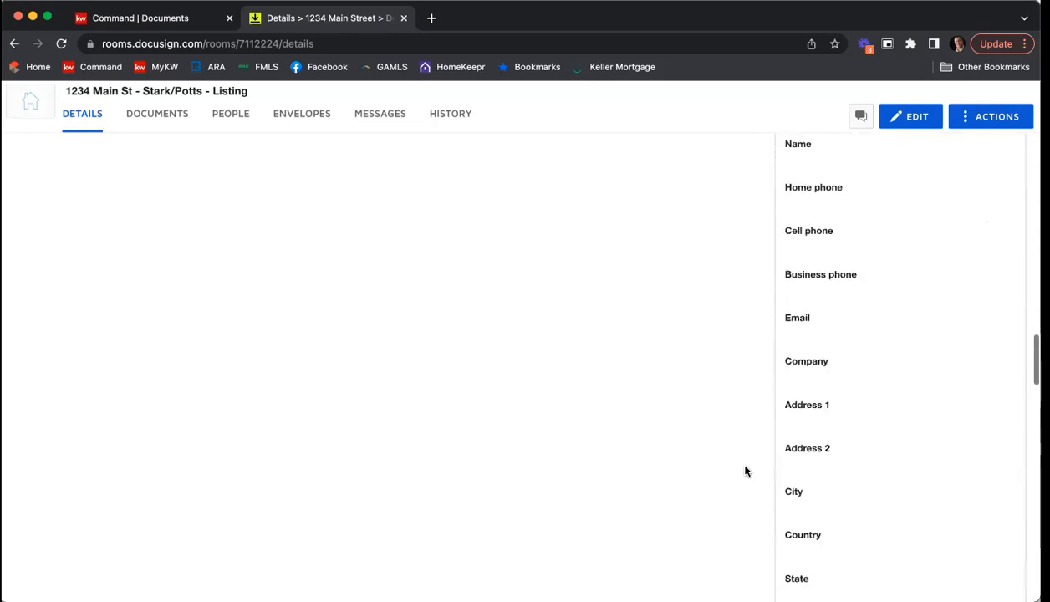
scroll(745, 470, up, 10)
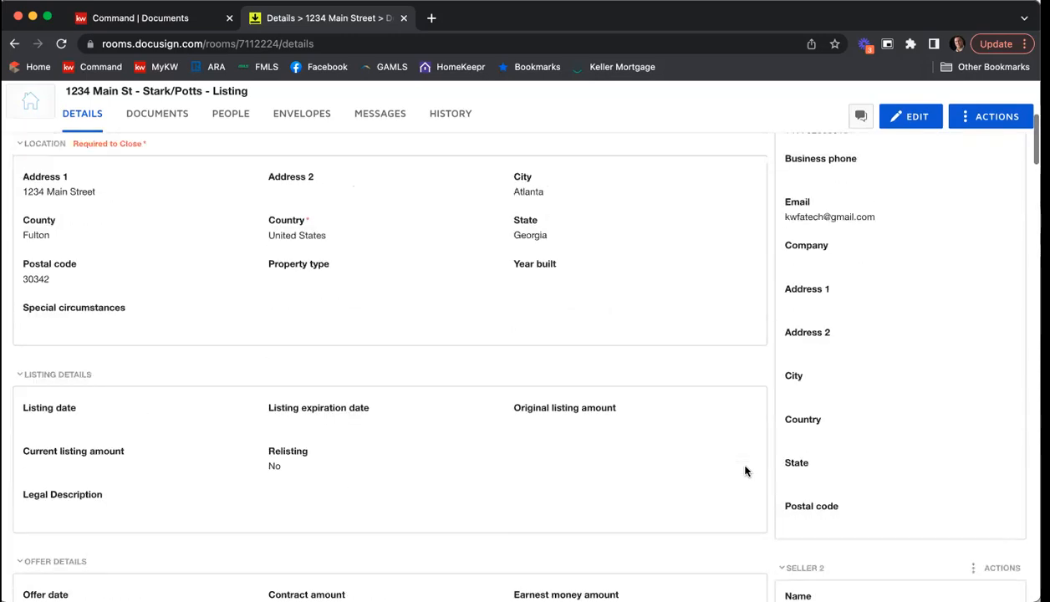
scroll(744, 471, up, 3)
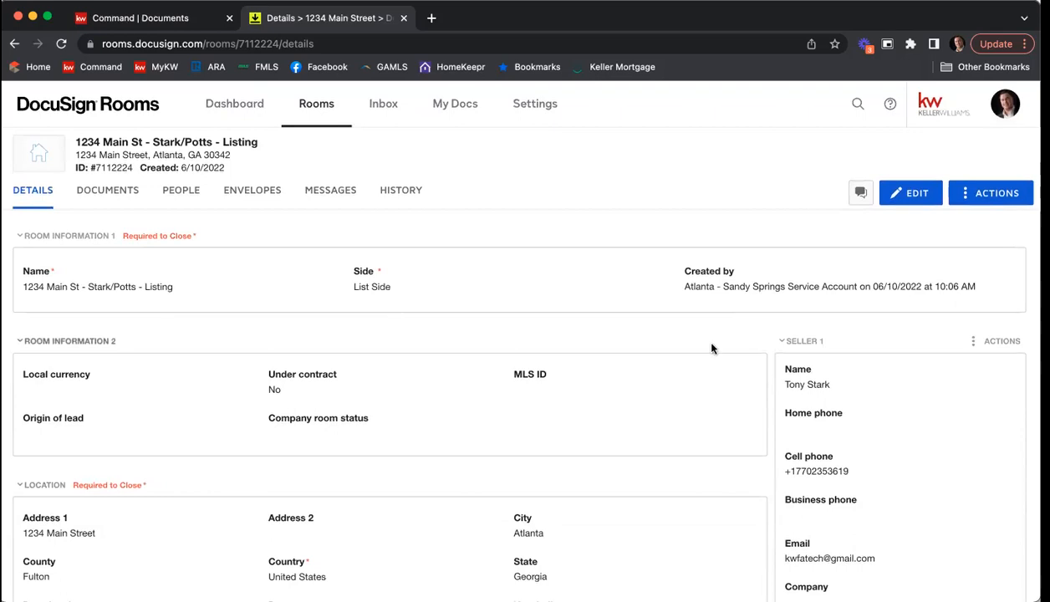
Step: Start editing the room details and set the local currency to USD - United States Dollar
click(904, 197)
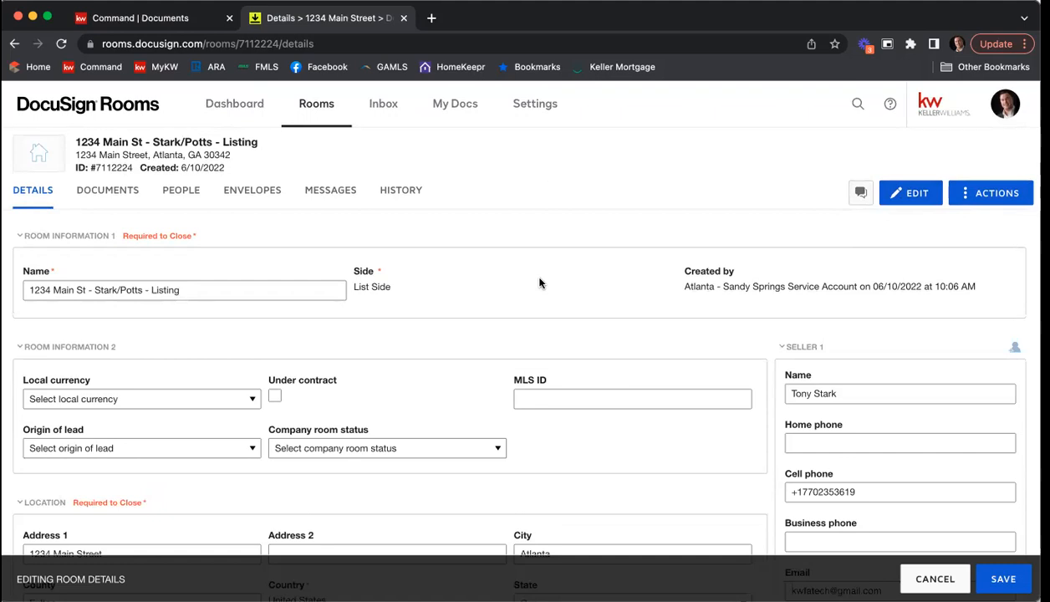
scroll(530, 307, down, 2)
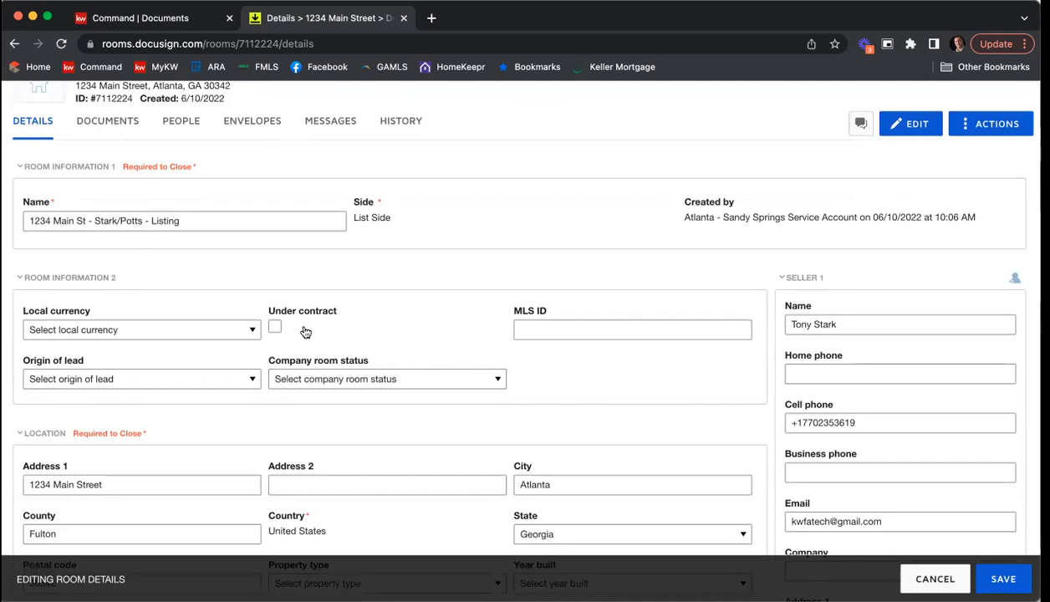
scroll(411, 254, down, 2)
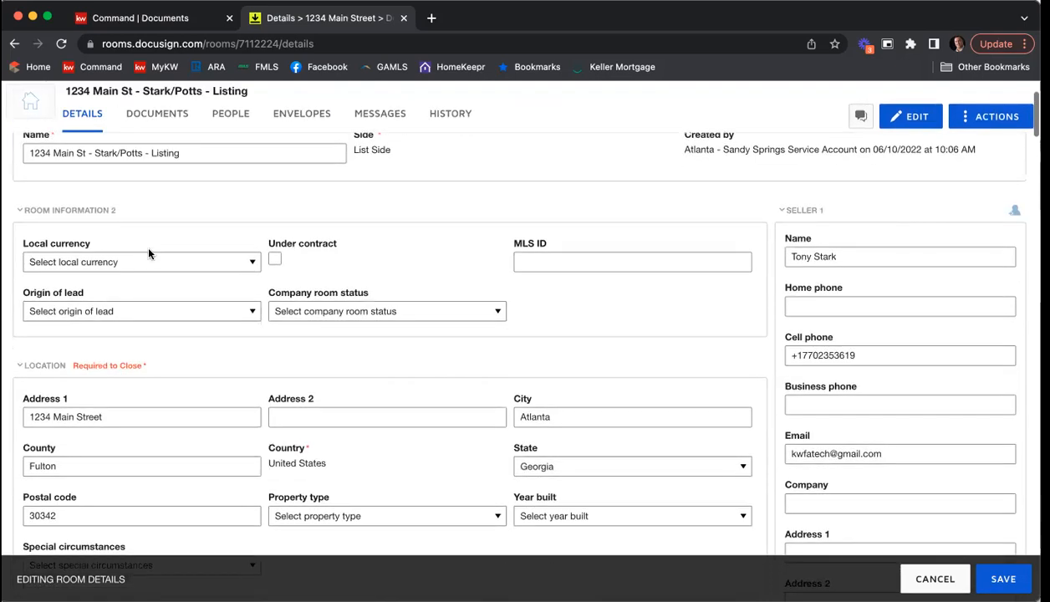
click(135, 261)
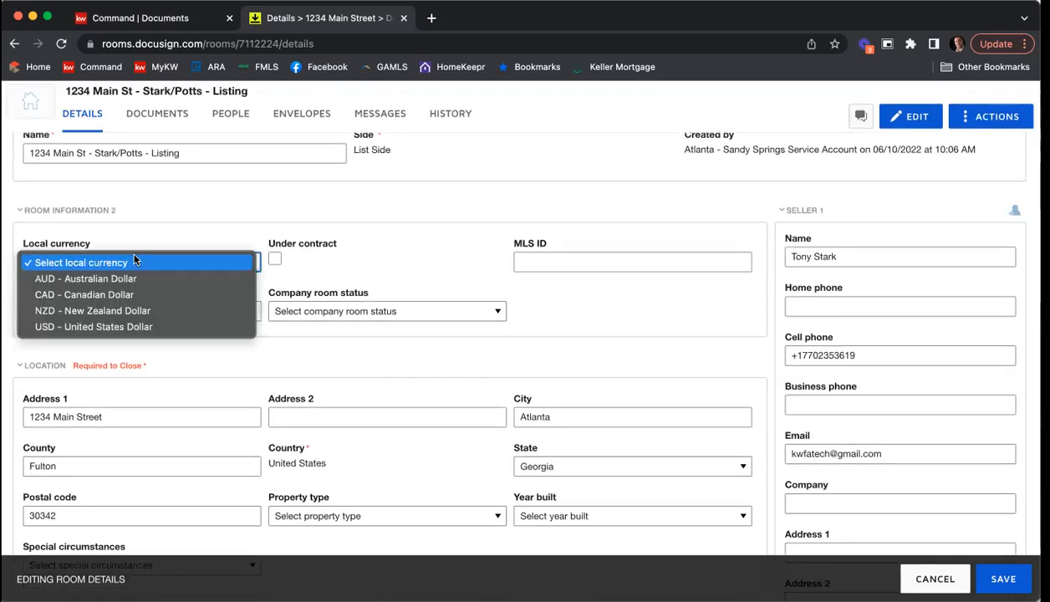
click(121, 330)
Step: Enter 56487943 as the MLS ID in the second room information section
scroll(501, 236, down, 1)
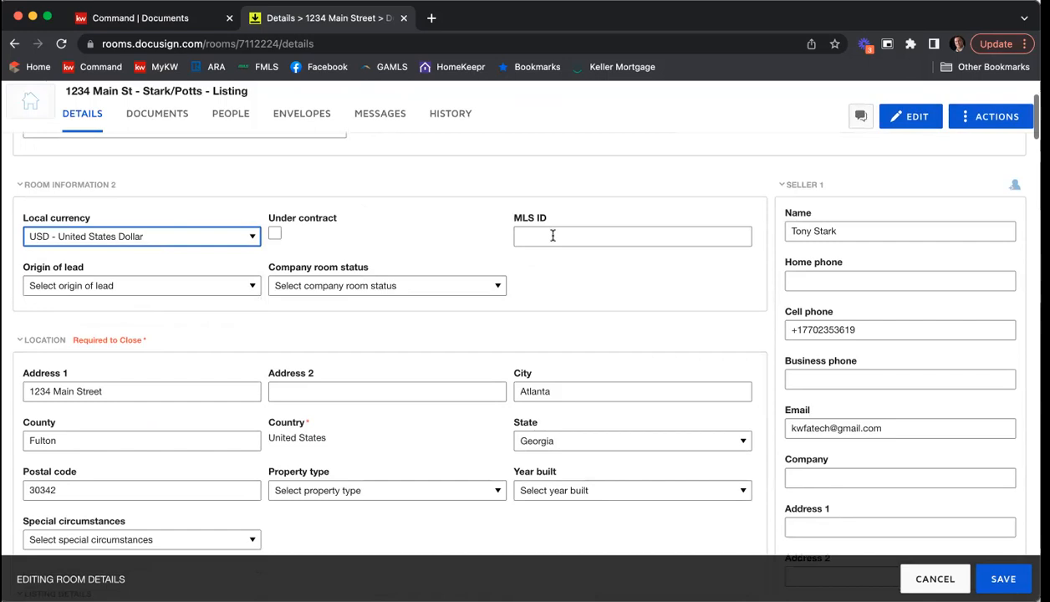
click(552, 235)
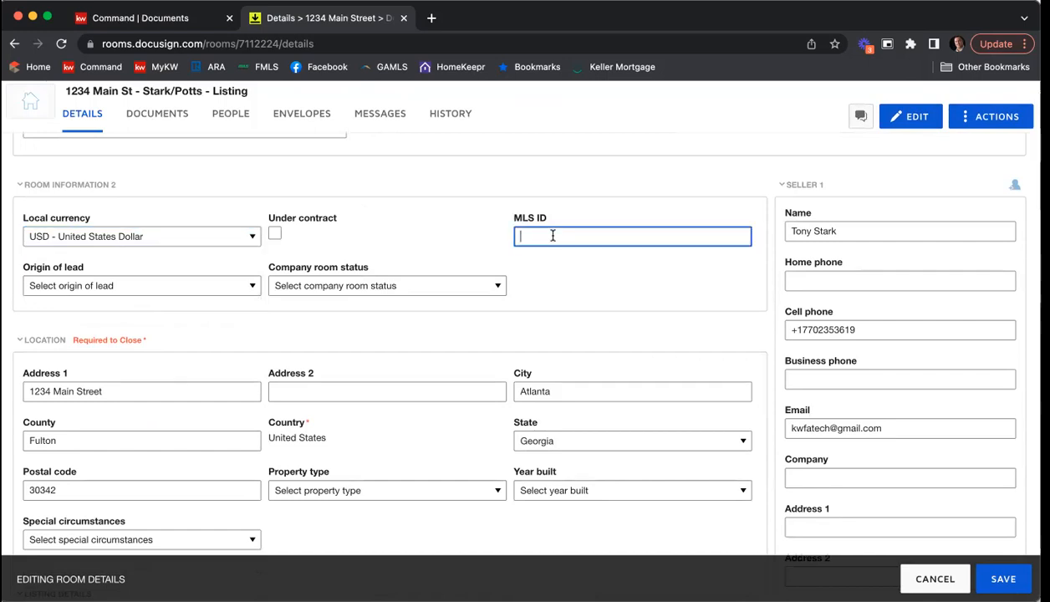
text(56487943)
scroll(373, 301, down, 2)
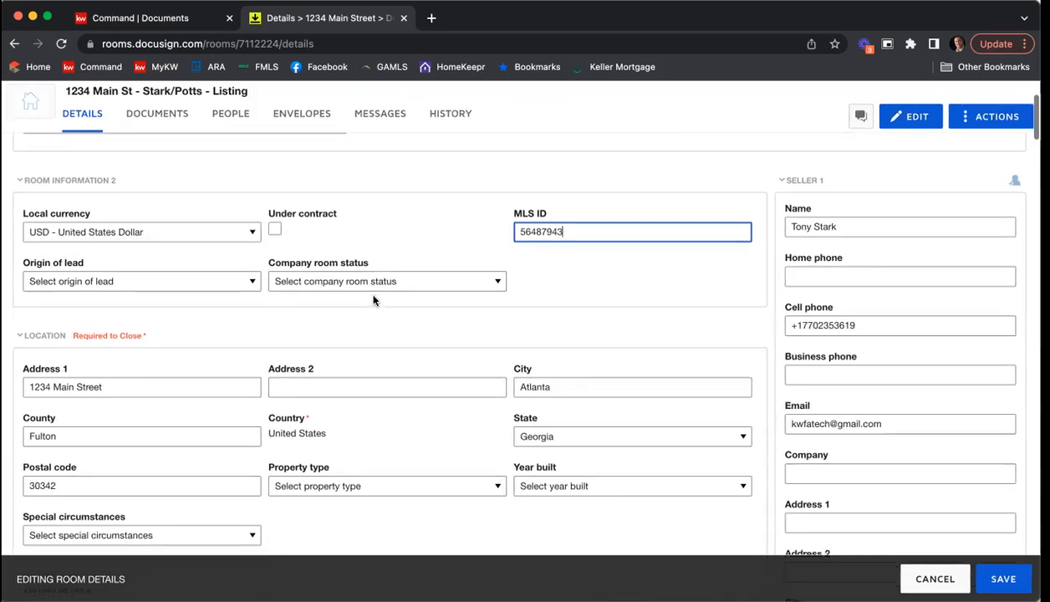
Step: Set the location's property type to Residential Detached and the year built to 2001
scroll(374, 301, down, 2)
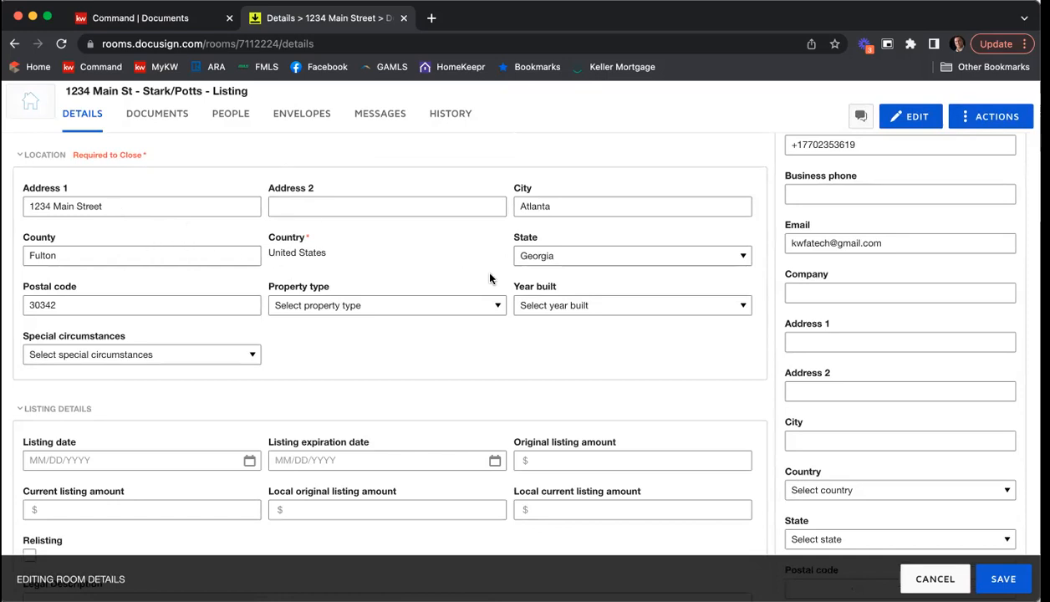
click(328, 305)
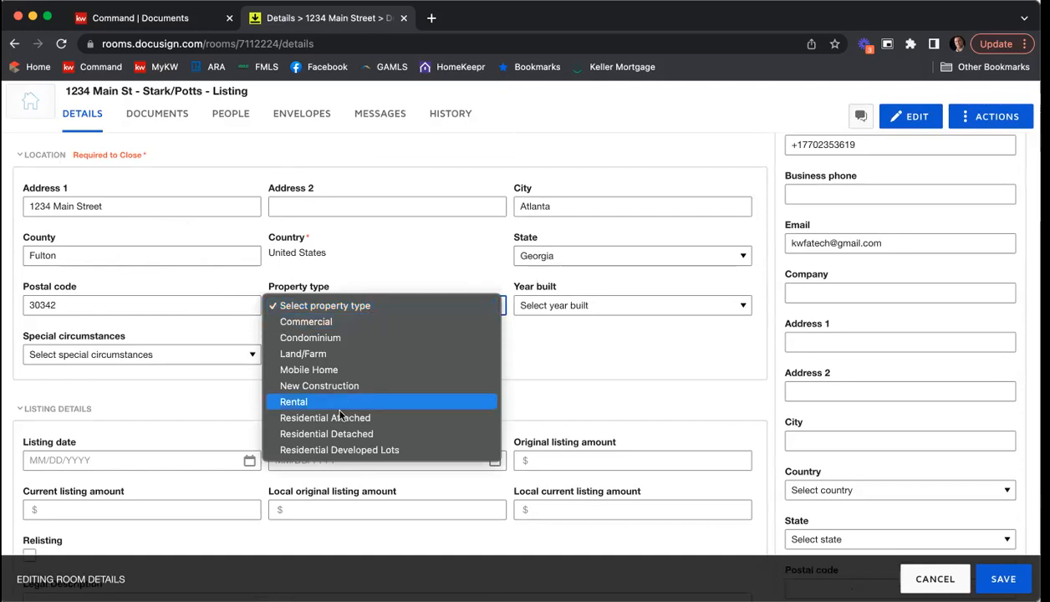
click(342, 434)
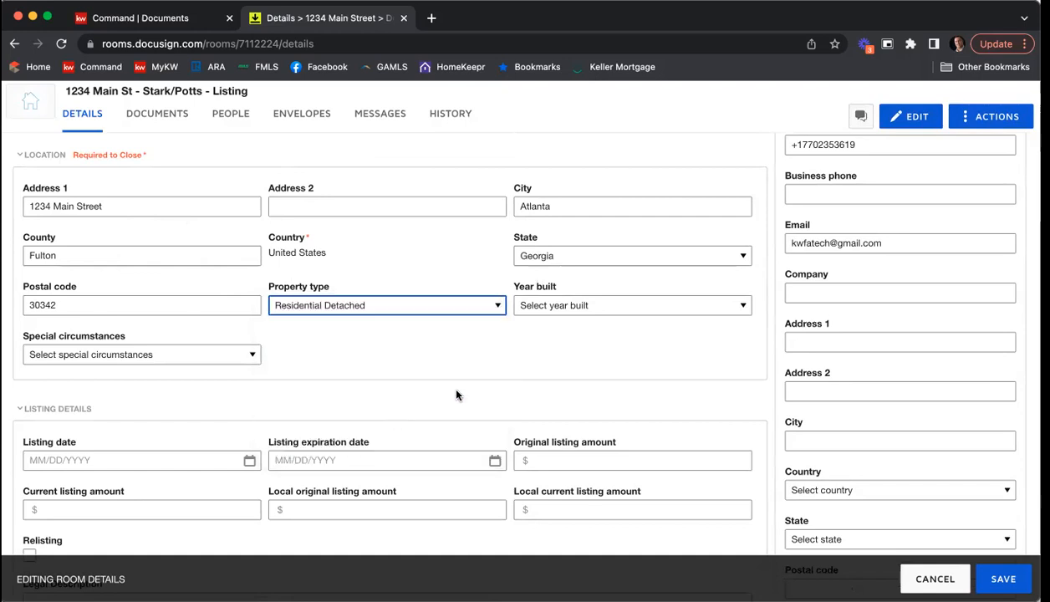
click(585, 308)
scroll(594, 393, down, 10)
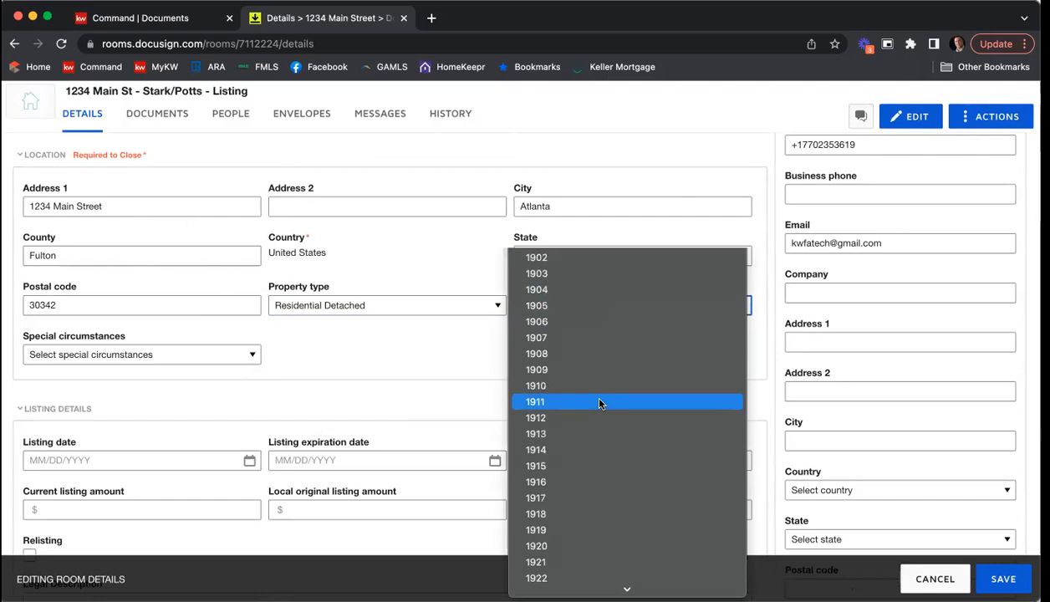
scroll(571, 251, up, 1)
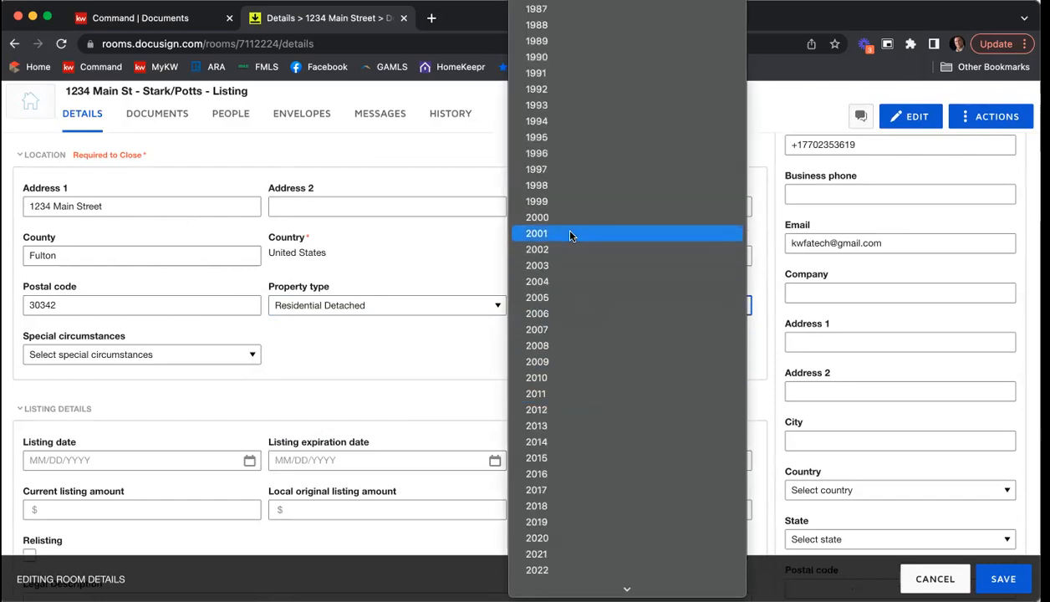
click(571, 235)
Step: Look through the special circumstances options for the property without choosing one
scroll(464, 347, down, 1)
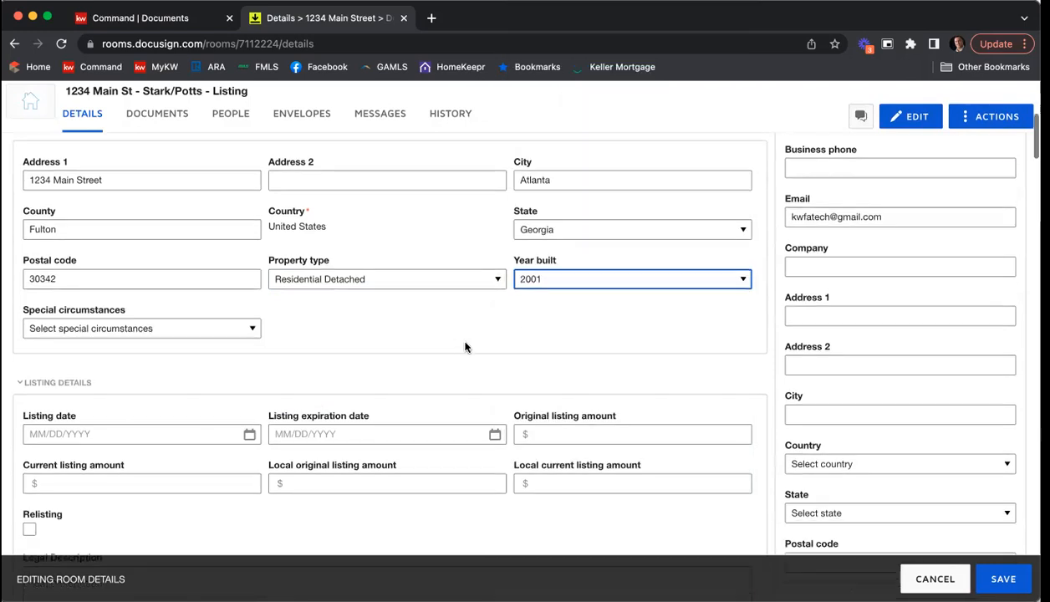
click(93, 323)
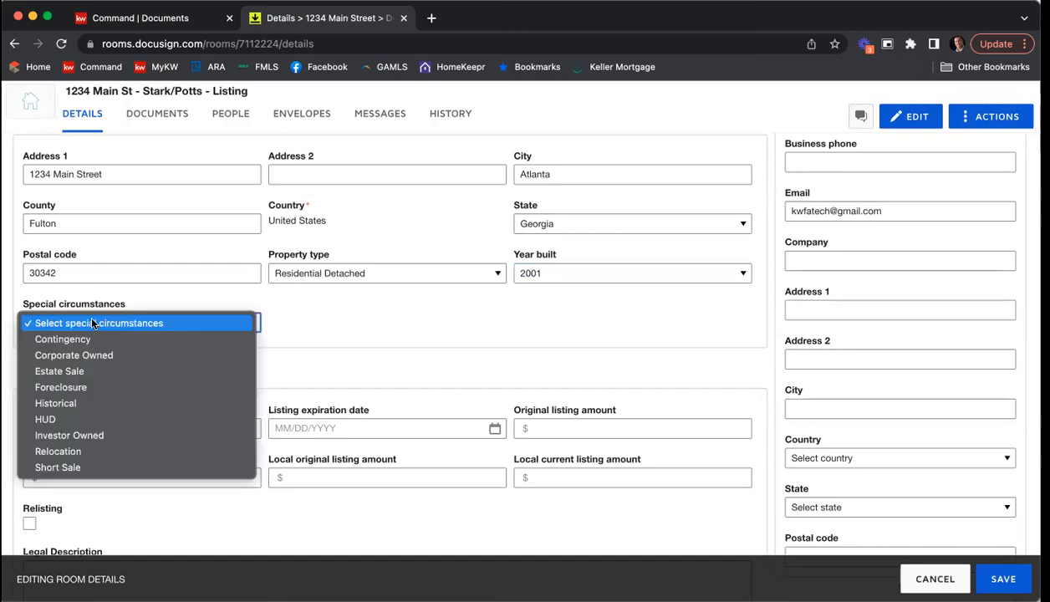
click(388, 326)
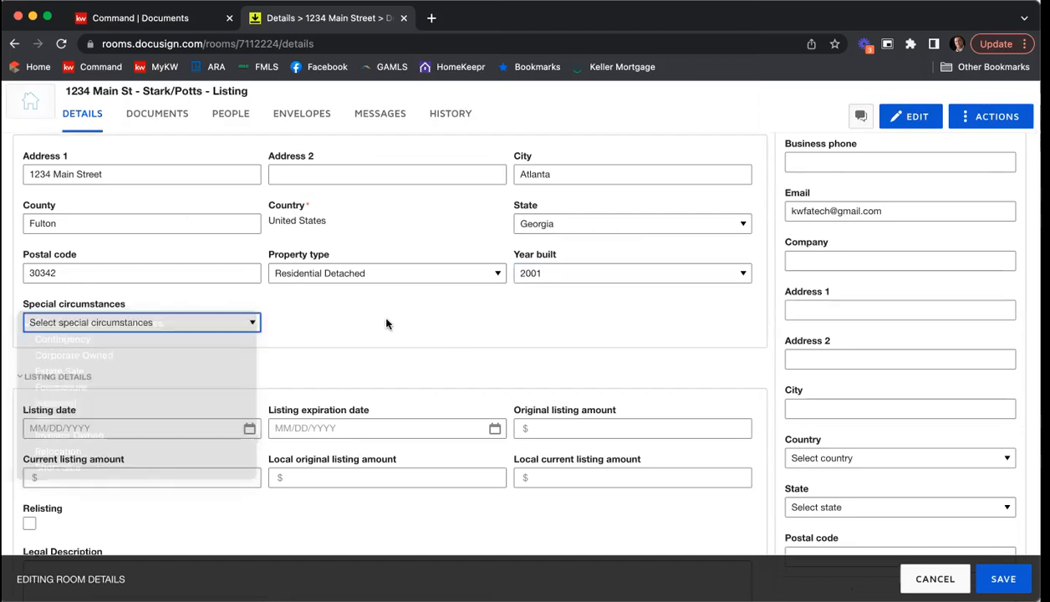
Step: Set the listing date to 06/10/2022 and the listing expiration date to 08/10/2022
scroll(400, 309, down, 5)
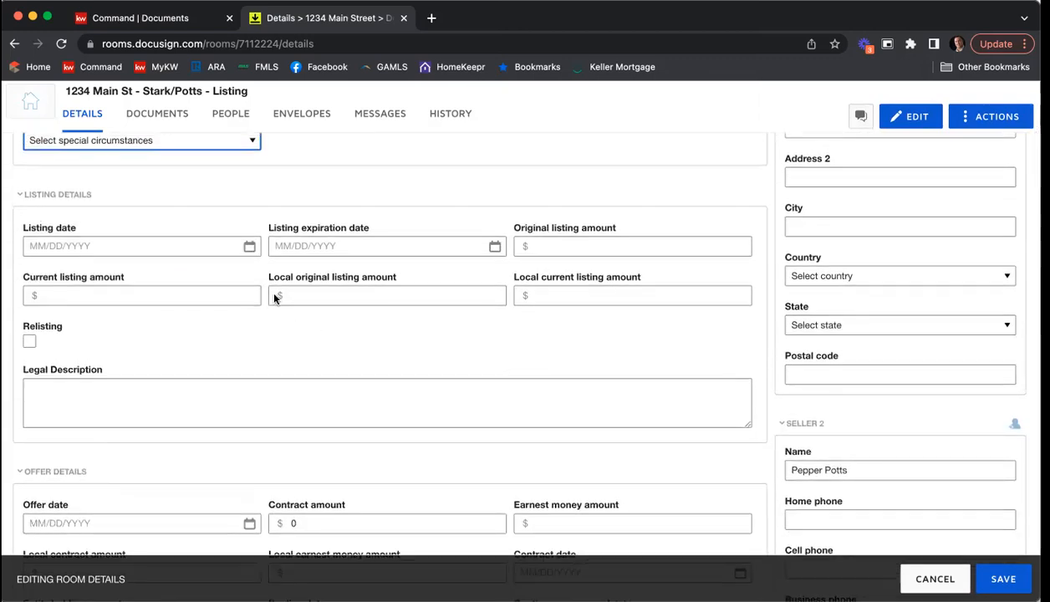
click(250, 246)
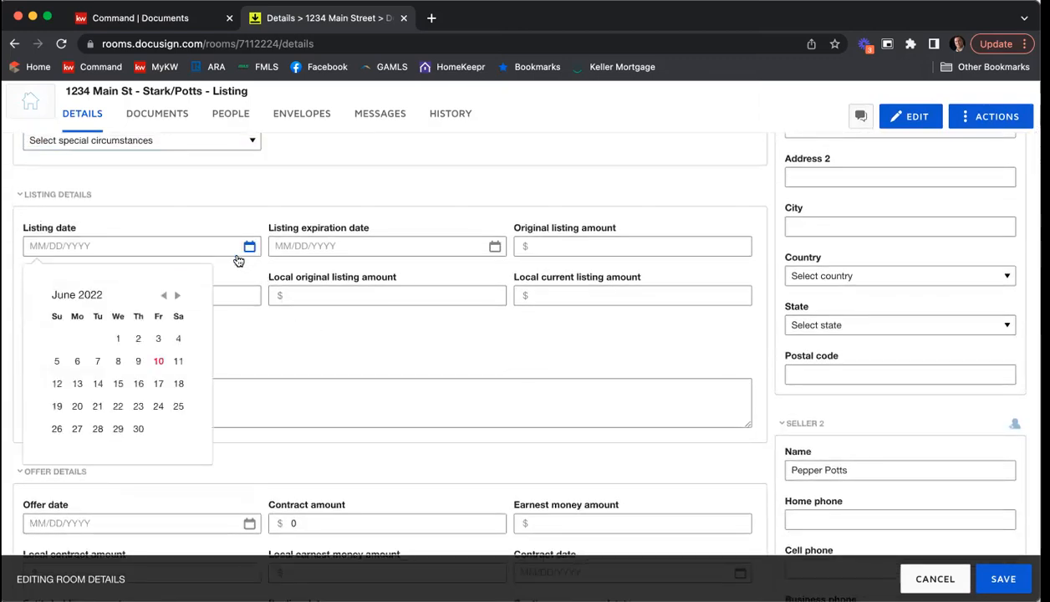
click(158, 360)
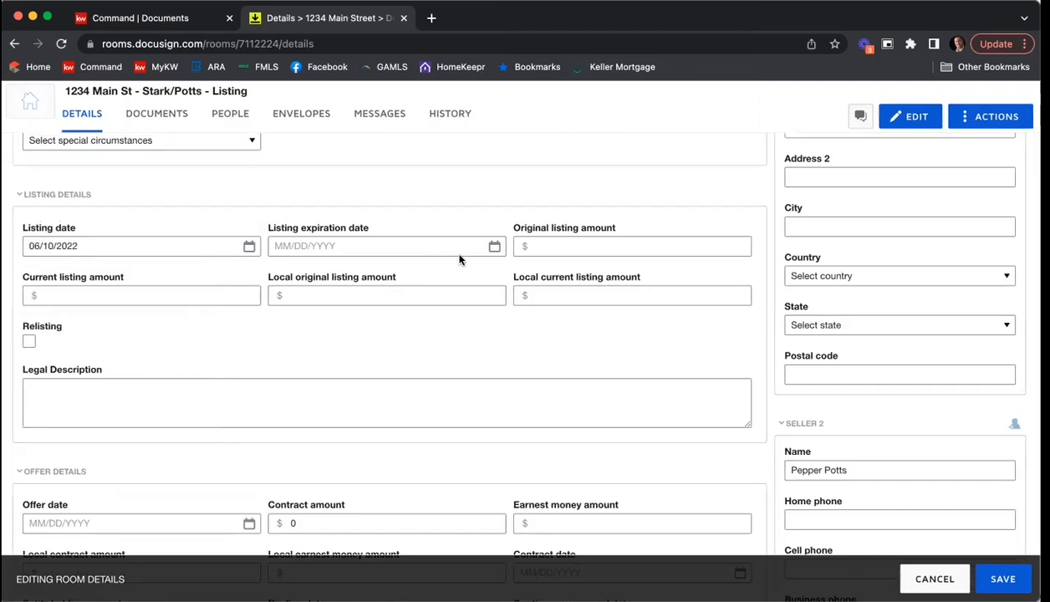
click(493, 247)
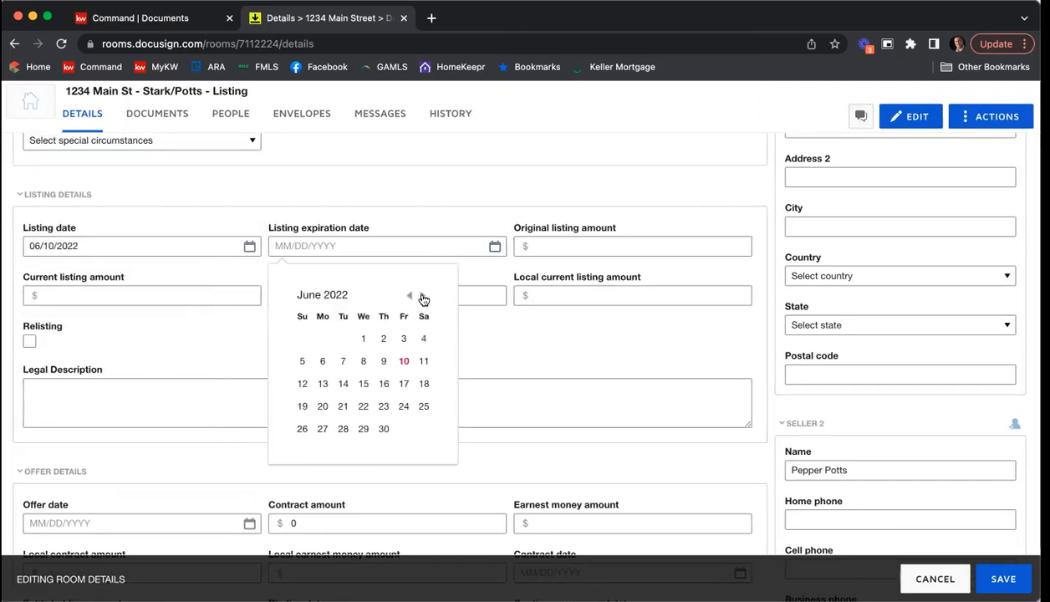
click(423, 297)
click(423, 297)
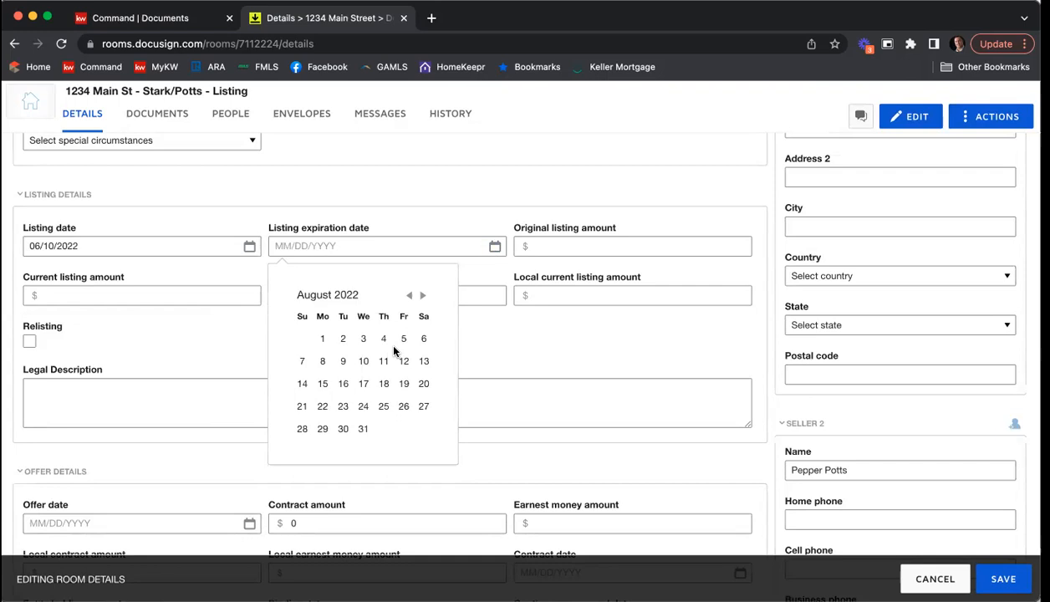
click(365, 361)
Step: Enter 375000 as the original listing amount in the listing details
click(549, 245)
text(375000)
Step: Copy the original listing amount of 375000 into the current, local original and local current listing amounts
drag(595, 242, 488, 253)
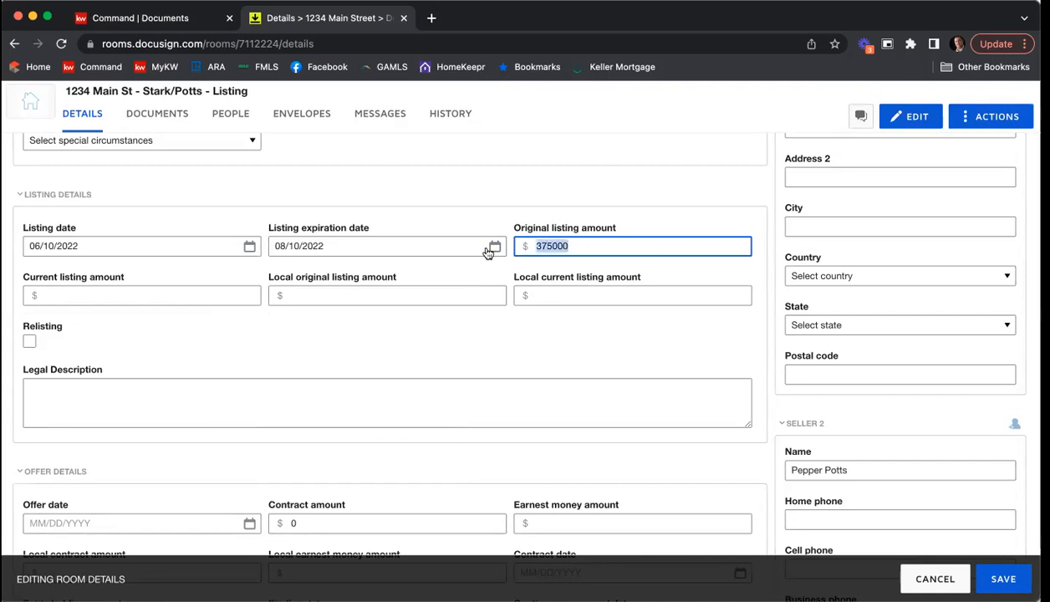
right_click(541, 244)
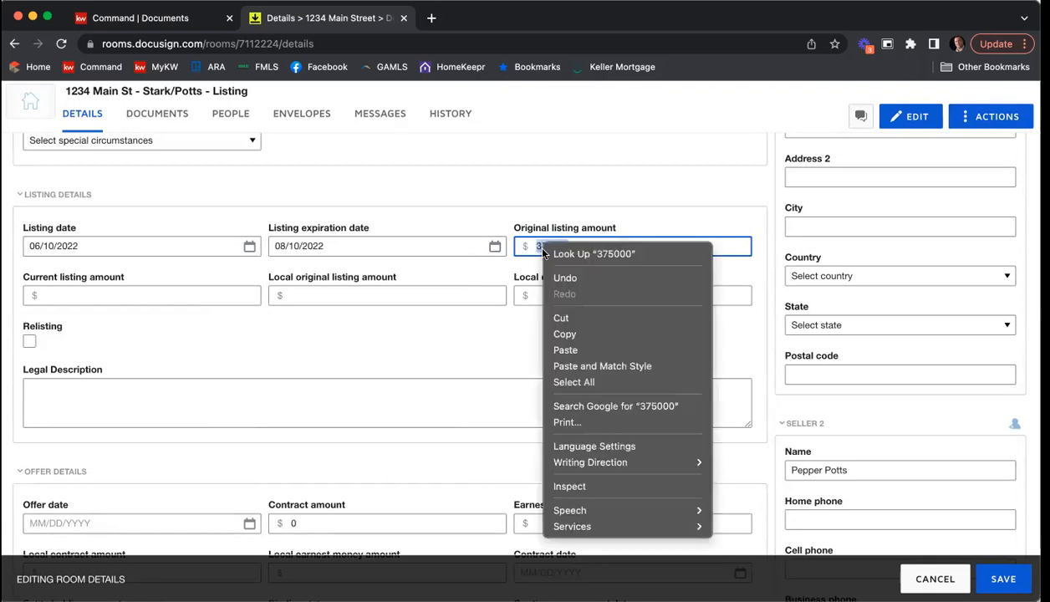
click(565, 334)
click(178, 290)
right_click(182, 289)
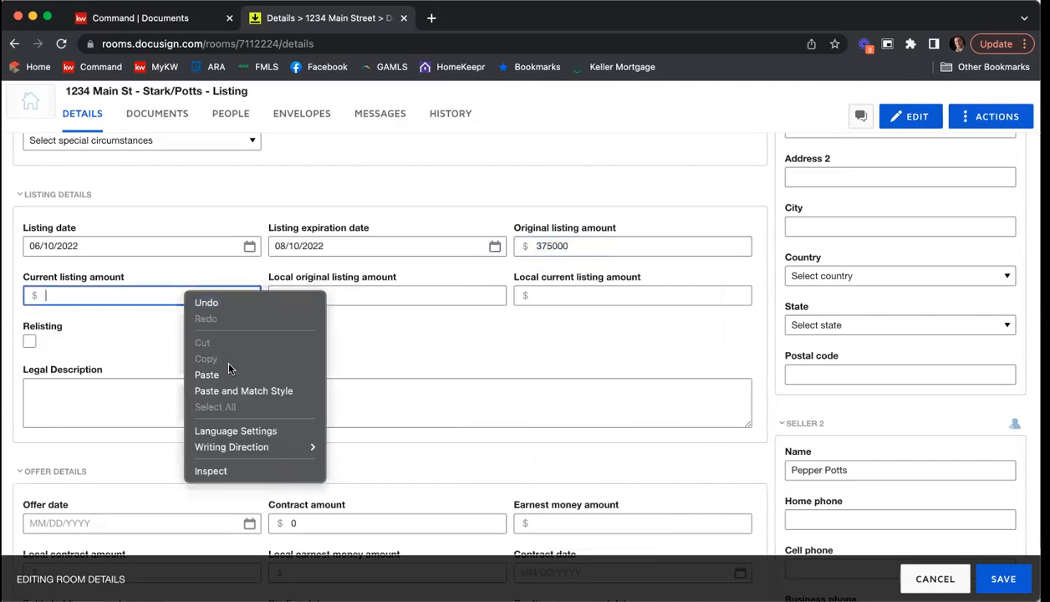
click(243, 374)
right_click(328, 292)
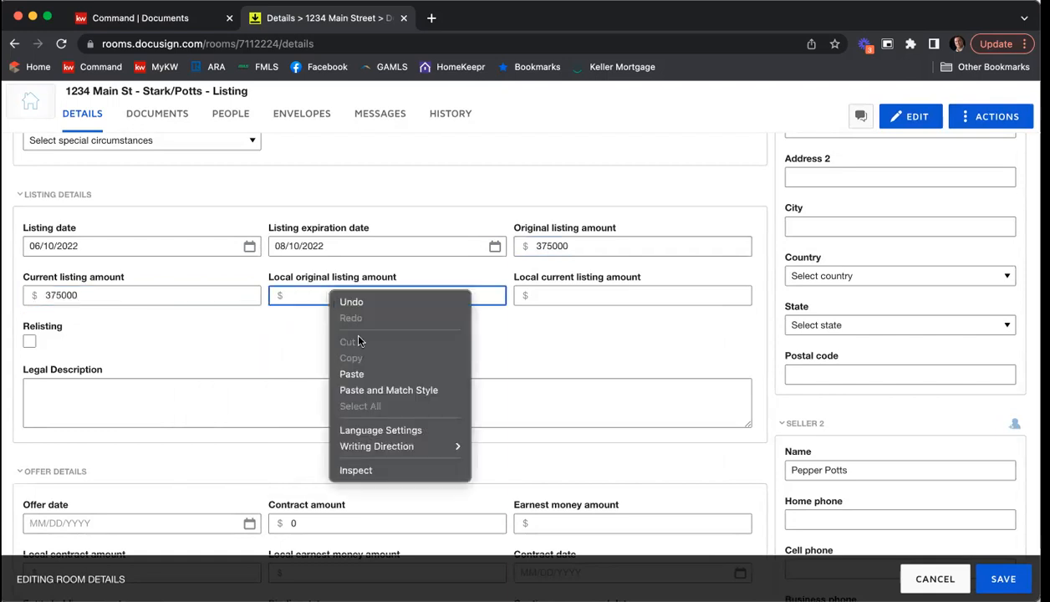
click(347, 368)
click(545, 292)
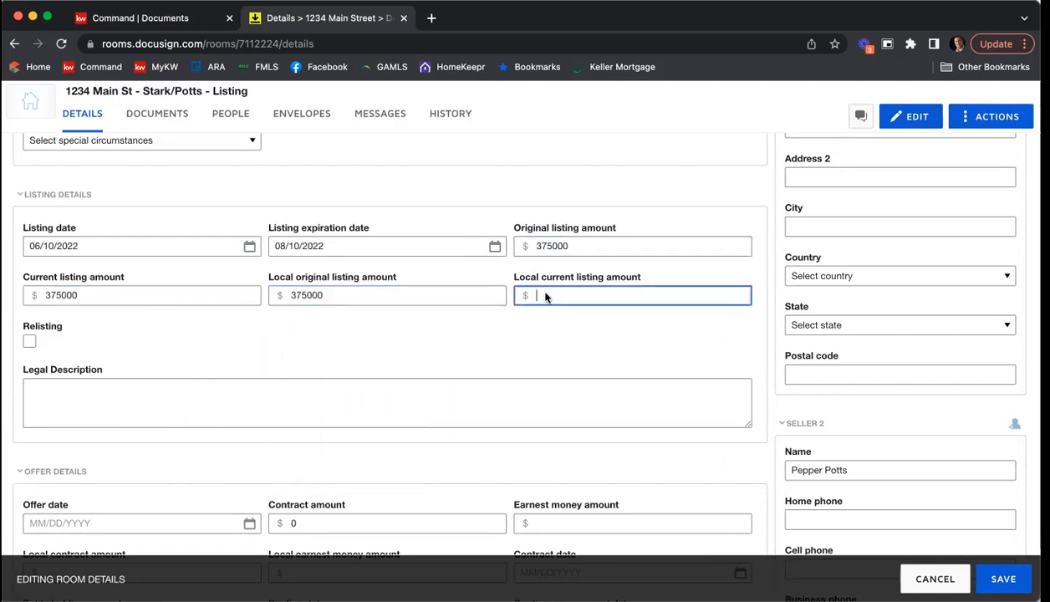
right_click(545, 295)
click(579, 371)
Step: Examine the offer, high bid, closing, additional information and property details fields, then return to the start of the room details
scroll(513, 306, down, 1)
scroll(513, 306, down, 4)
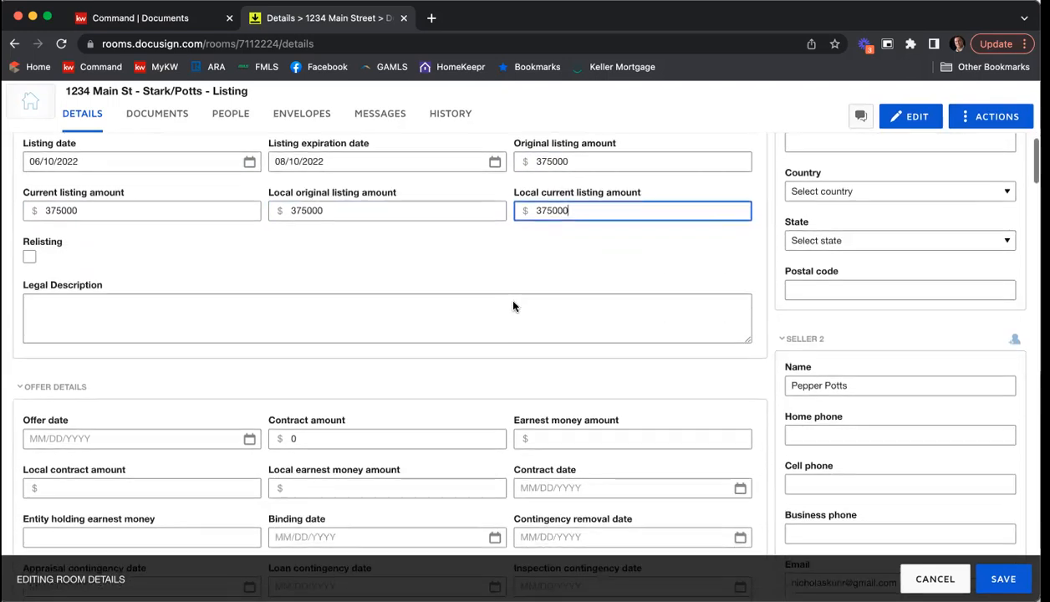
scroll(361, 287, down, 2)
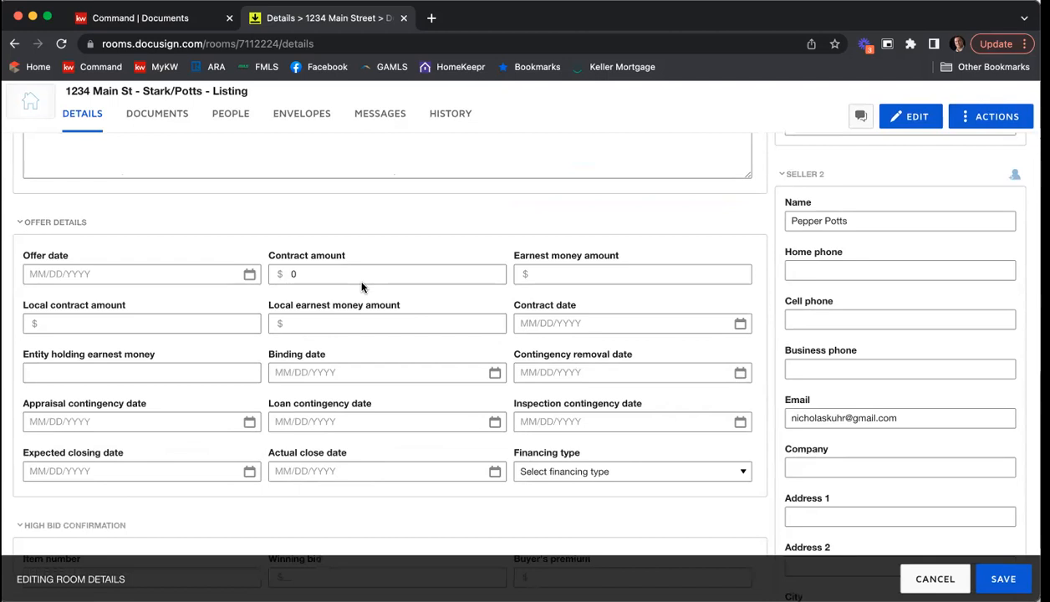
scroll(361, 287, down, 7)
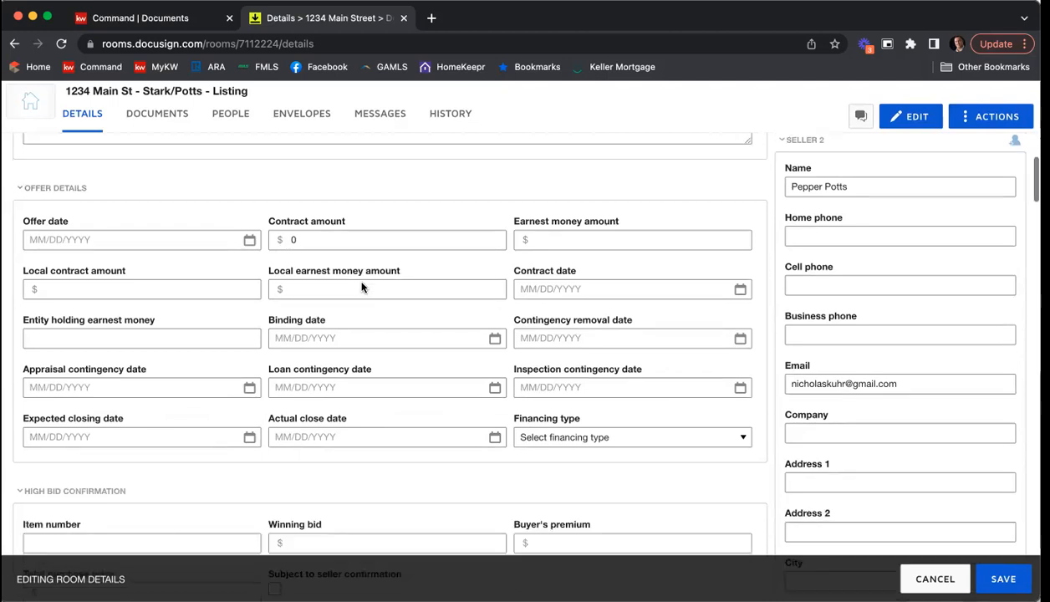
scroll(361, 283, down, 8)
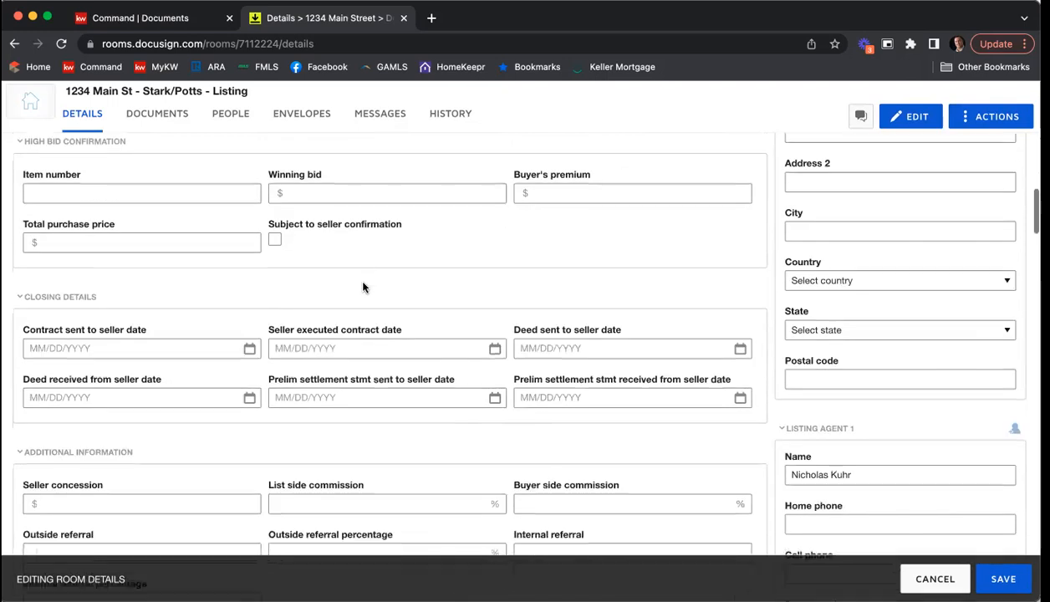
scroll(363, 285, down, 5)
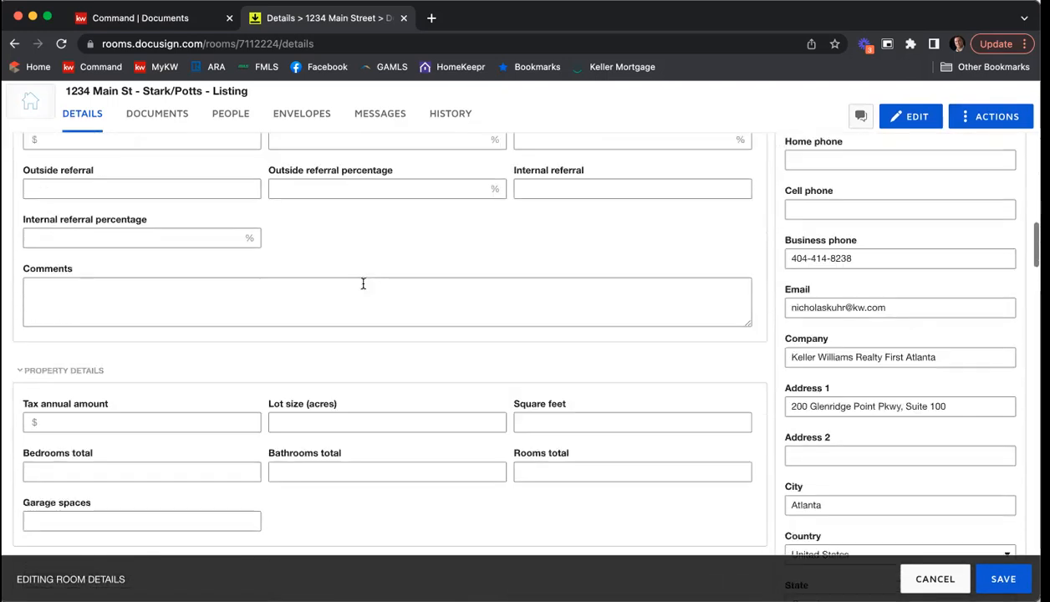
scroll(363, 283, down, 2)
scroll(304, 299, down, 5)
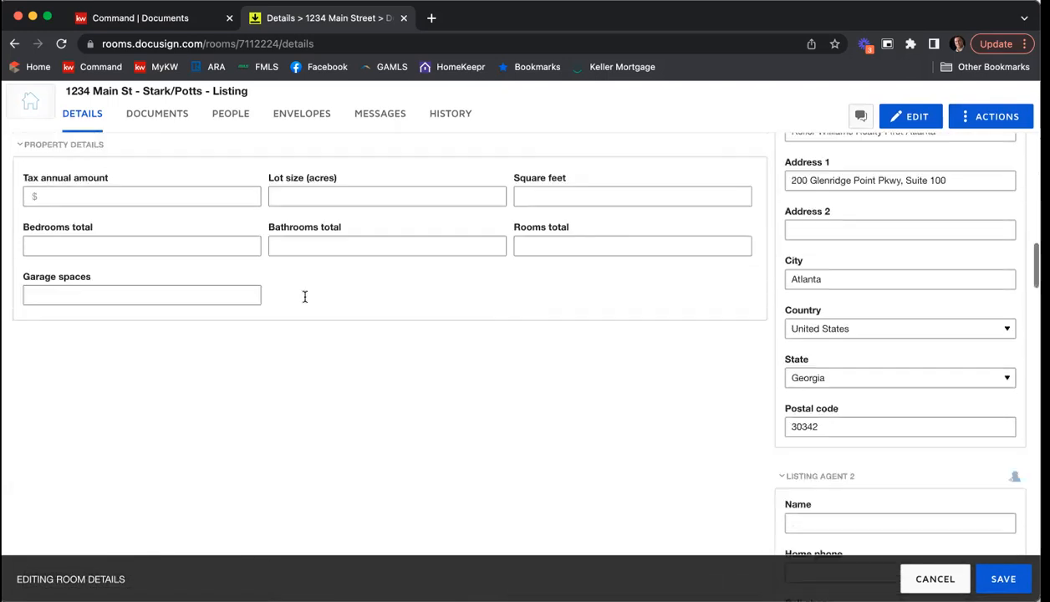
scroll(305, 302, up, 5)
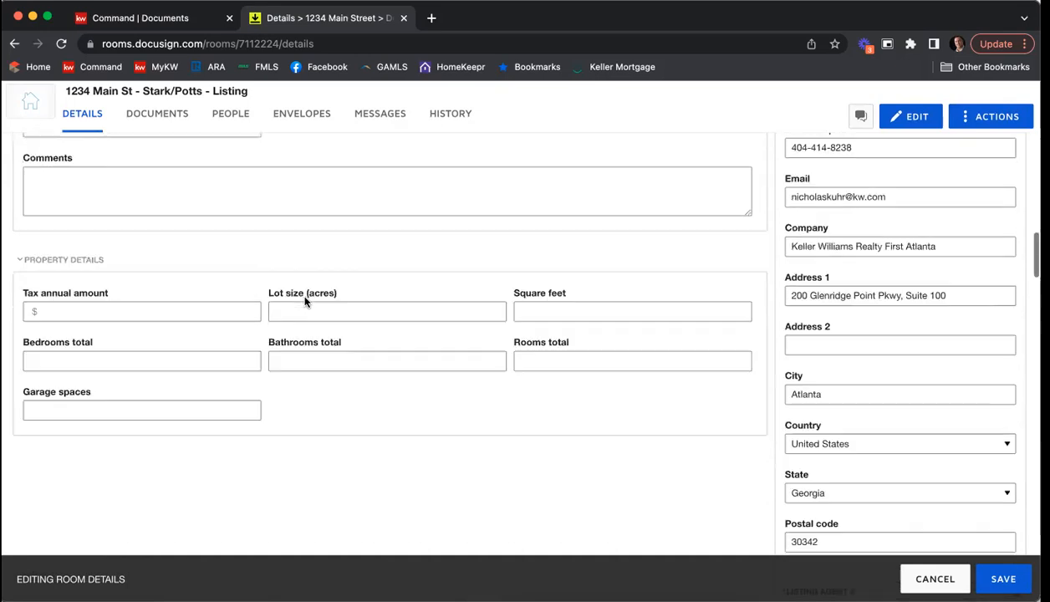
scroll(304, 302, up, 5)
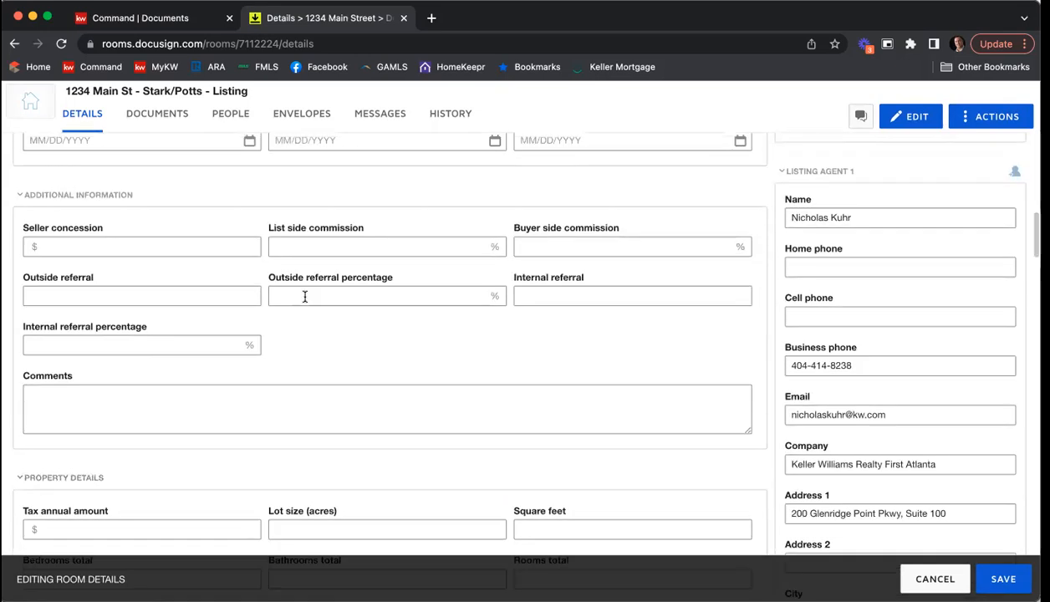
scroll(304, 299, up, 4)
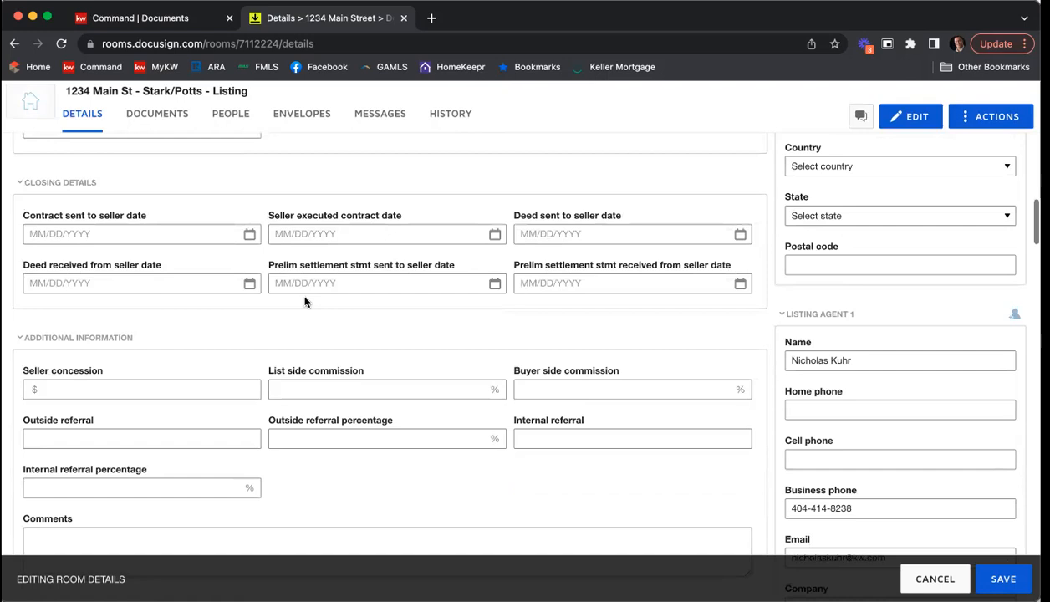
scroll(305, 302, up, 4)
scroll(305, 301, up, 1)
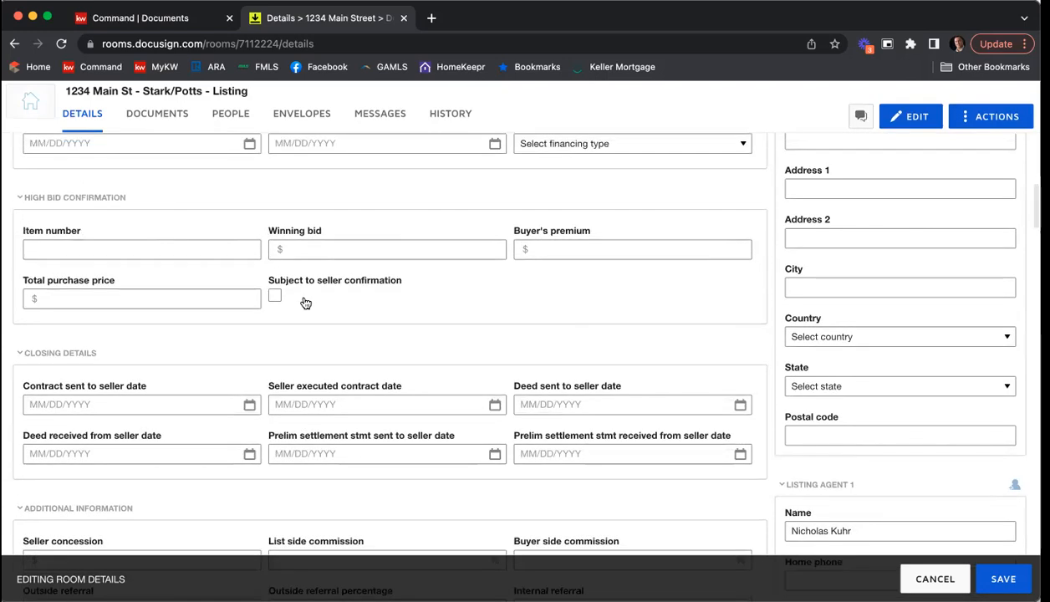
scroll(304, 302, up, 5)
scroll(304, 302, up, 5)
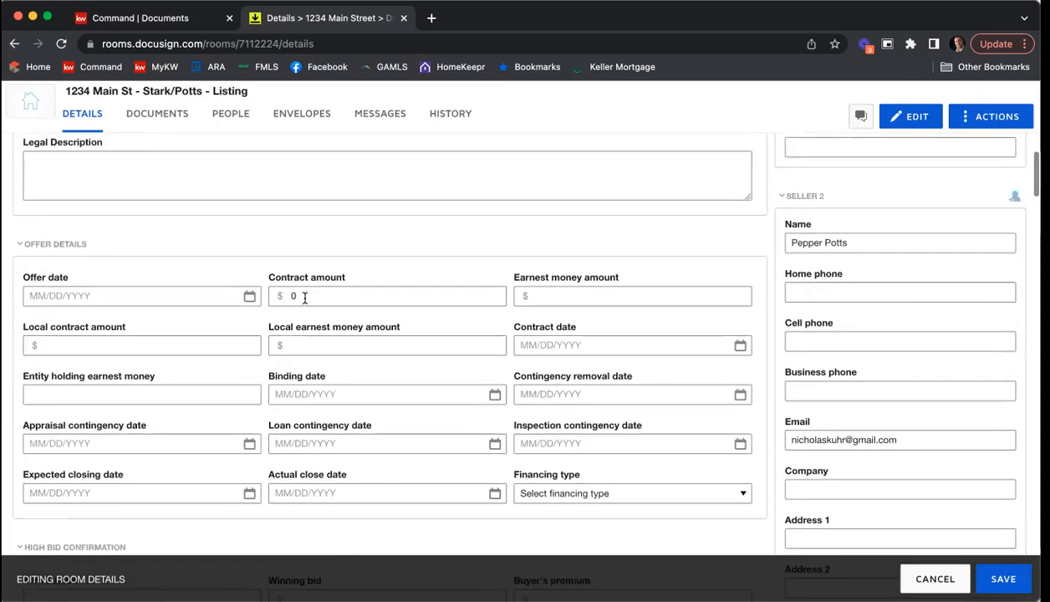
scroll(305, 302, up, 6)
scroll(307, 302, up, 12)
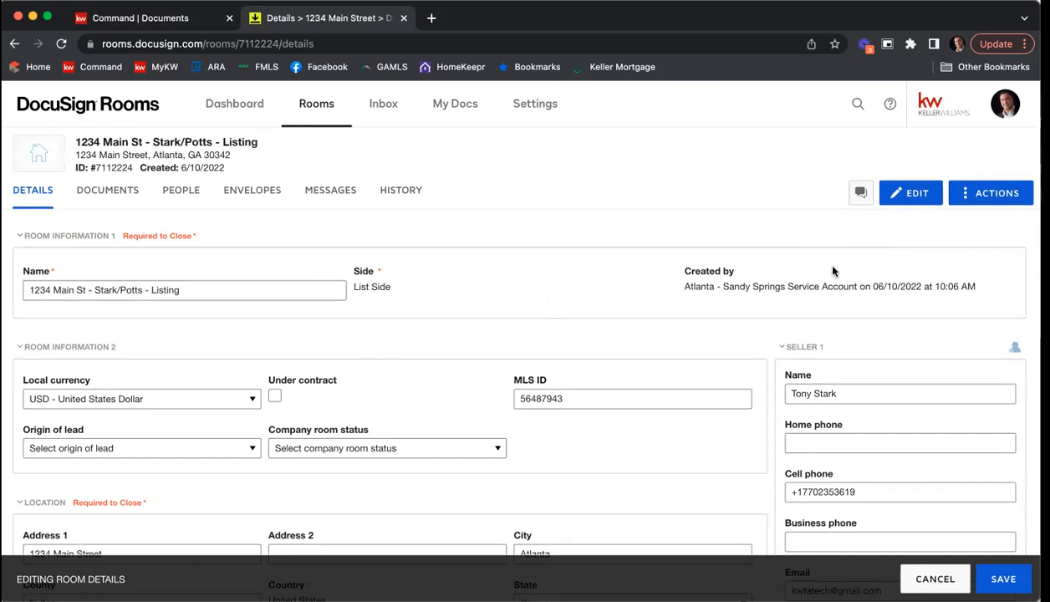
Step: Check the name, phone and email fields filled in for both sellers in the room details
scroll(907, 267, down, 3)
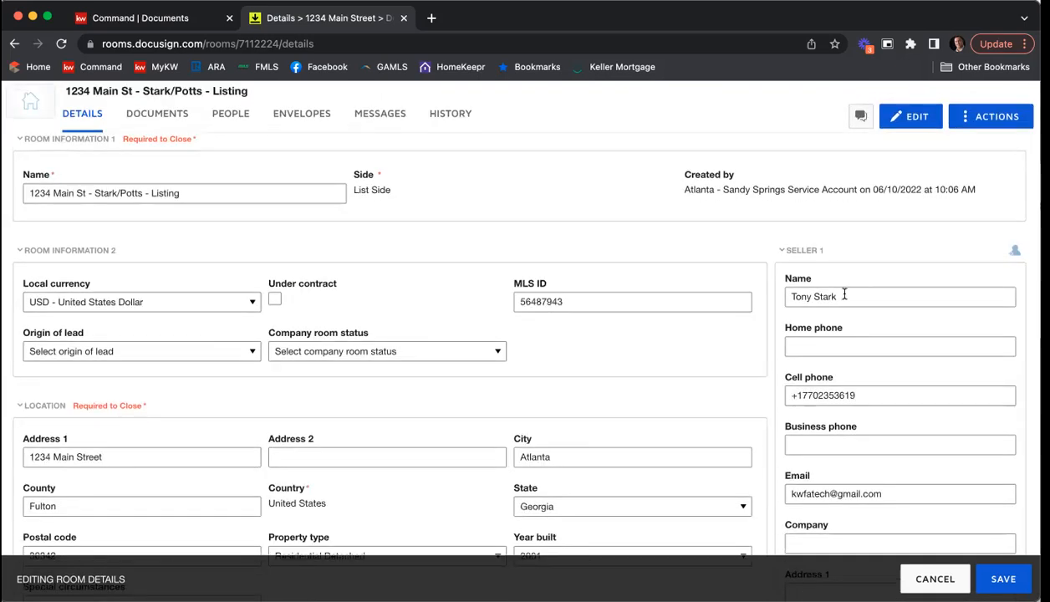
scroll(909, 288, down, 3)
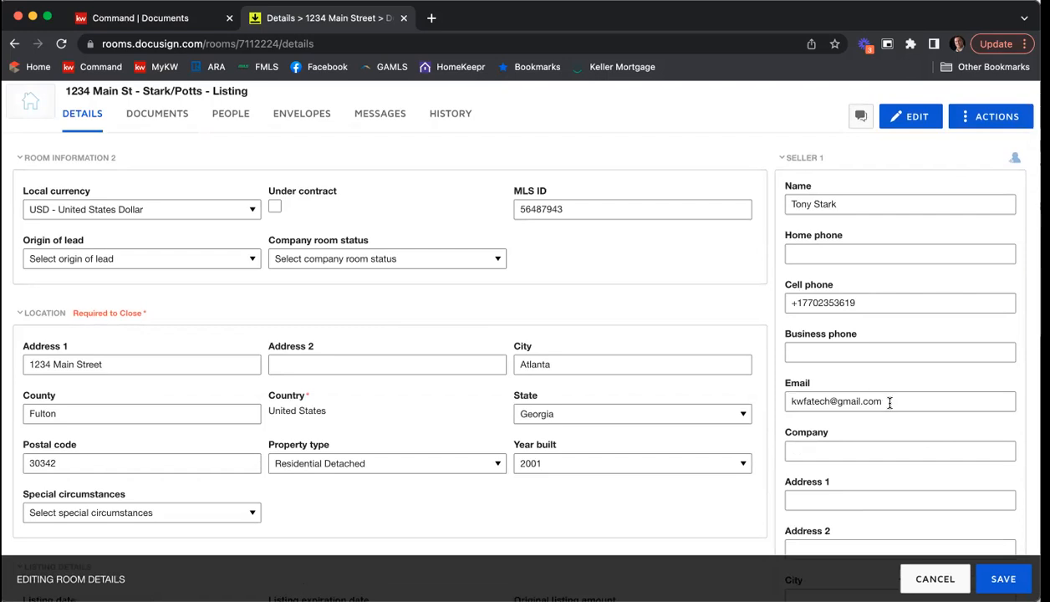
scroll(891, 393, down, 2)
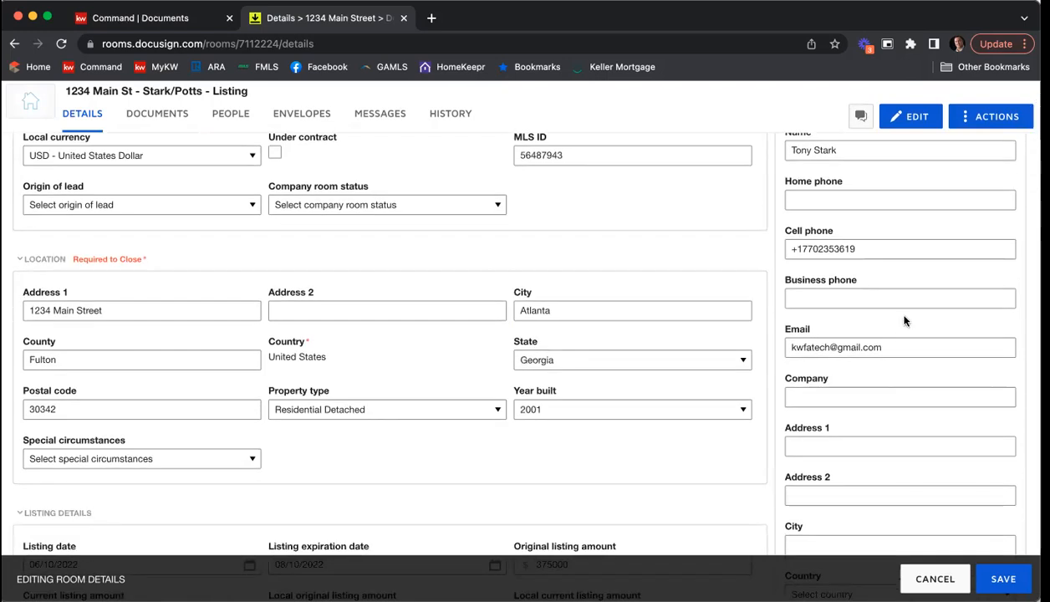
scroll(904, 284, down, 5)
scroll(903, 317, down, 6)
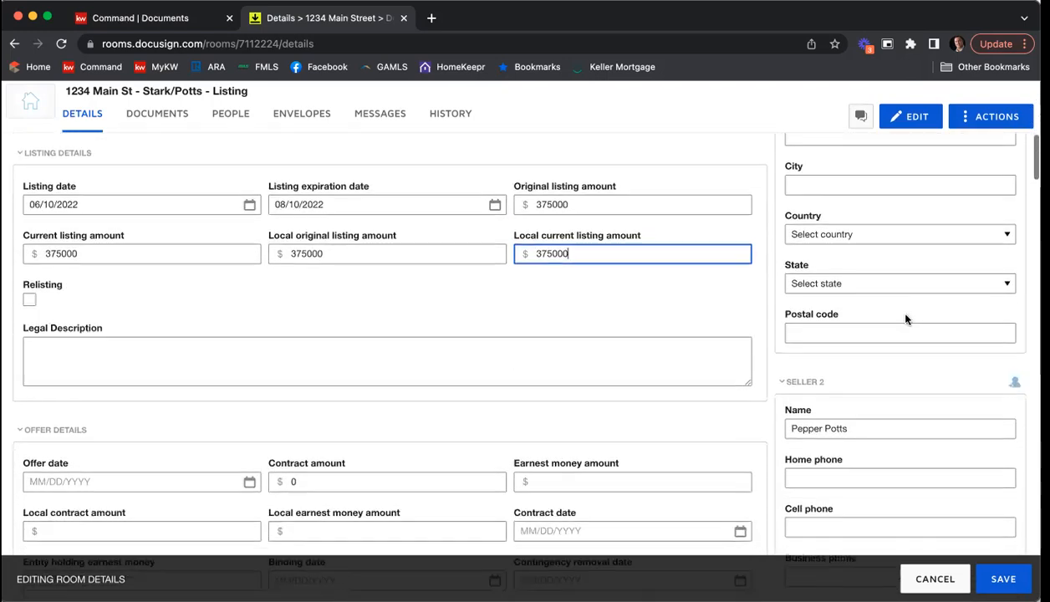
scroll(905, 316, down, 5)
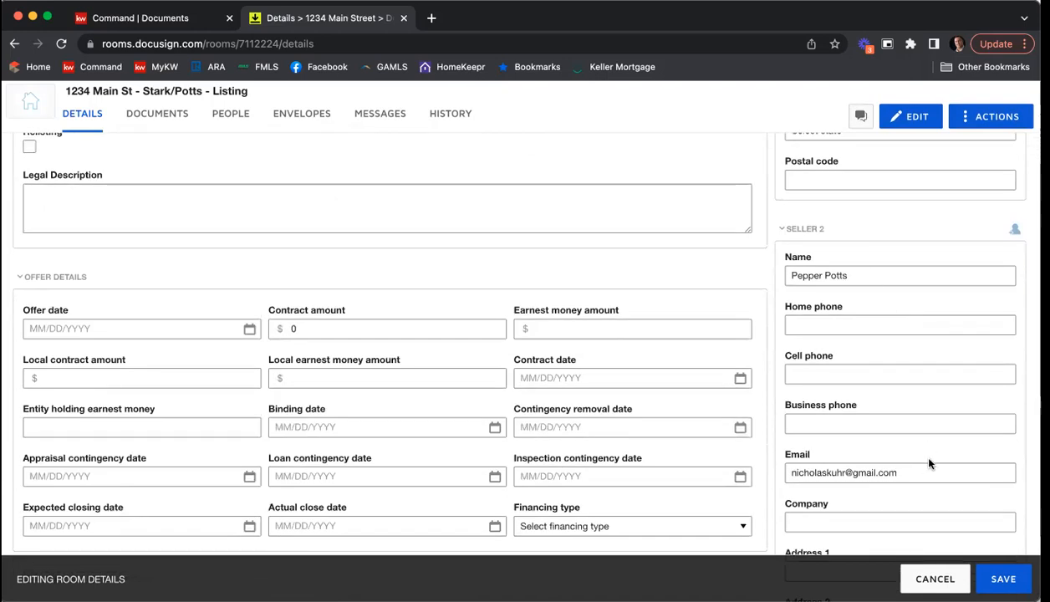
Step: Shorten listing agent 1's company name to Keller Williams First Atlanta in the room details
scroll(897, 377, down, 4)
scroll(897, 377, up, 2)
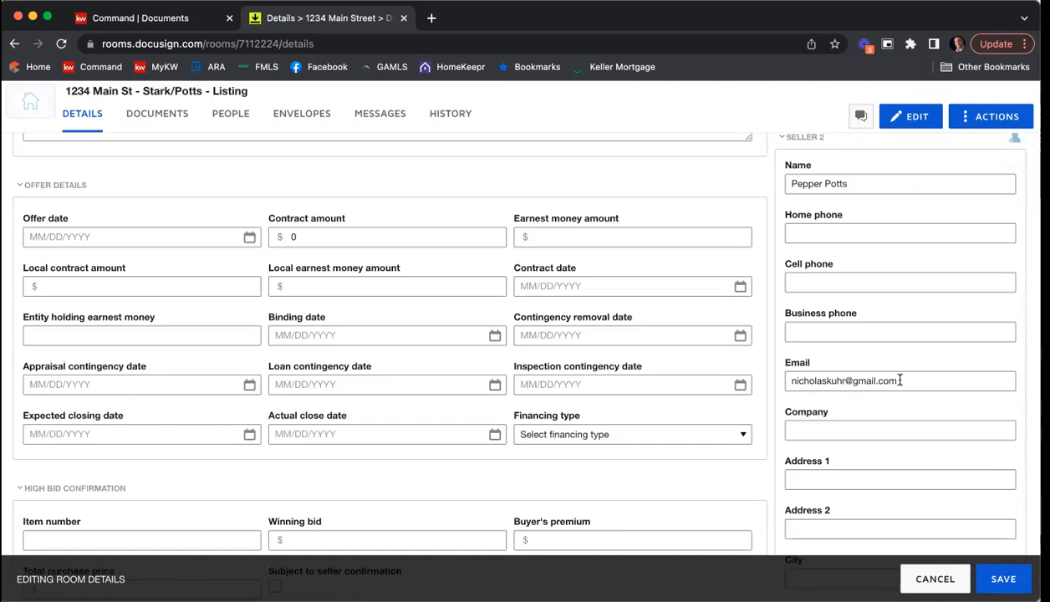
scroll(900, 381, down, 5)
scroll(898, 383, down, 3)
scroll(899, 383, down, 2)
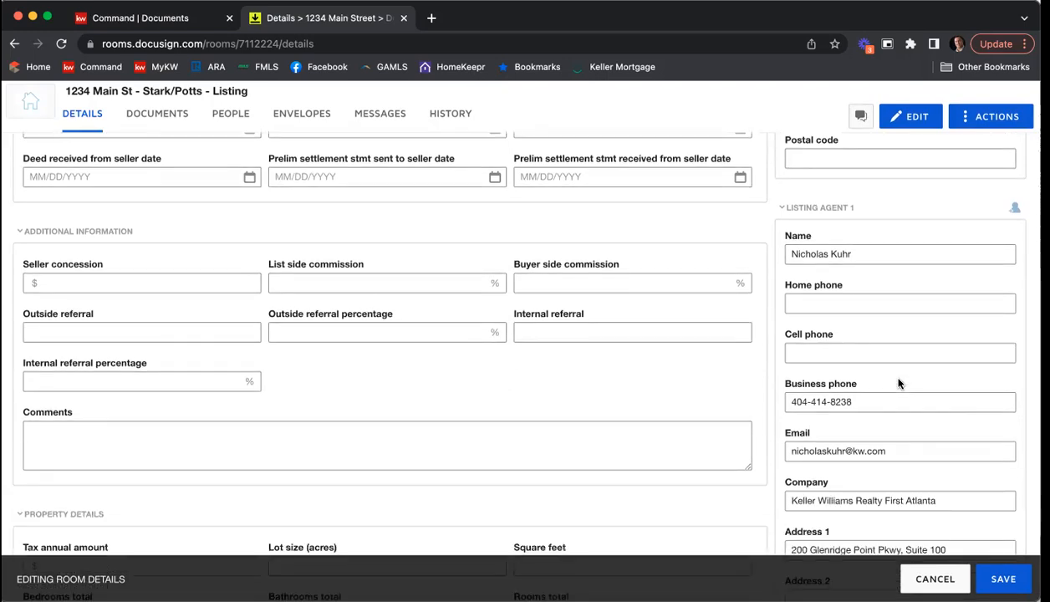
scroll(899, 382, down, 3)
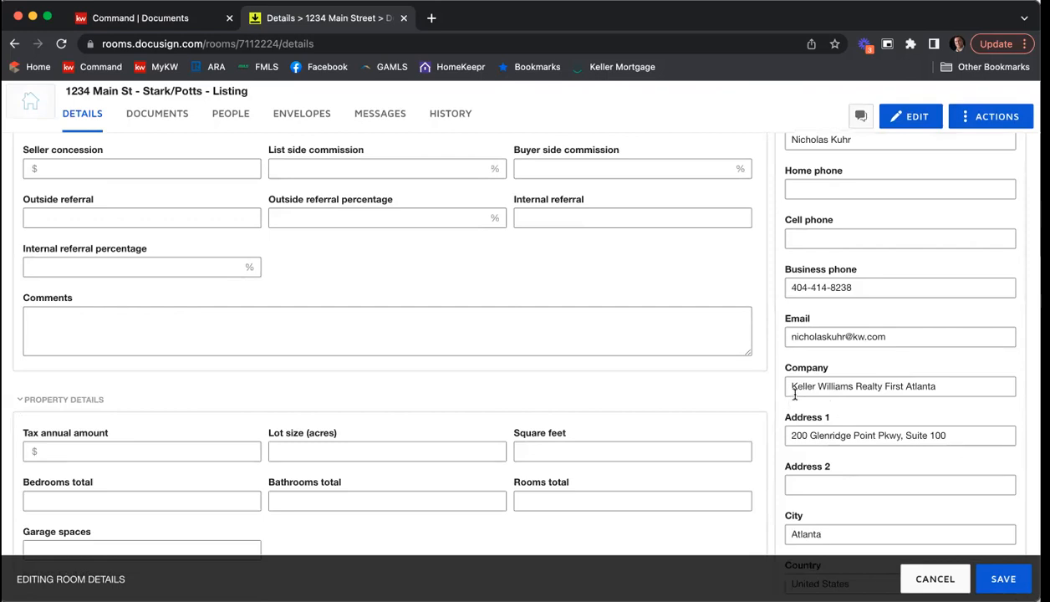
click(883, 386)
key(BackSpace)
key(BackSpace)
key(BackSpace)
key(BackSpace)
key(BackSpace)
key(BackSpace)
key(BackSpace)
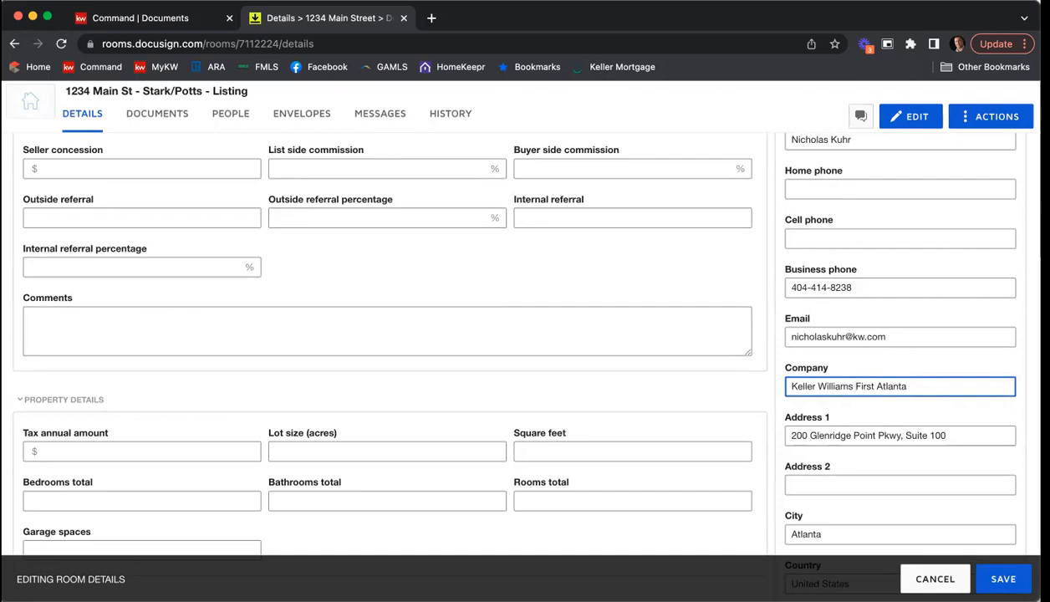
Step: Check the remaining listing agent fields and save the edited room details
scroll(759, 302, down, 5)
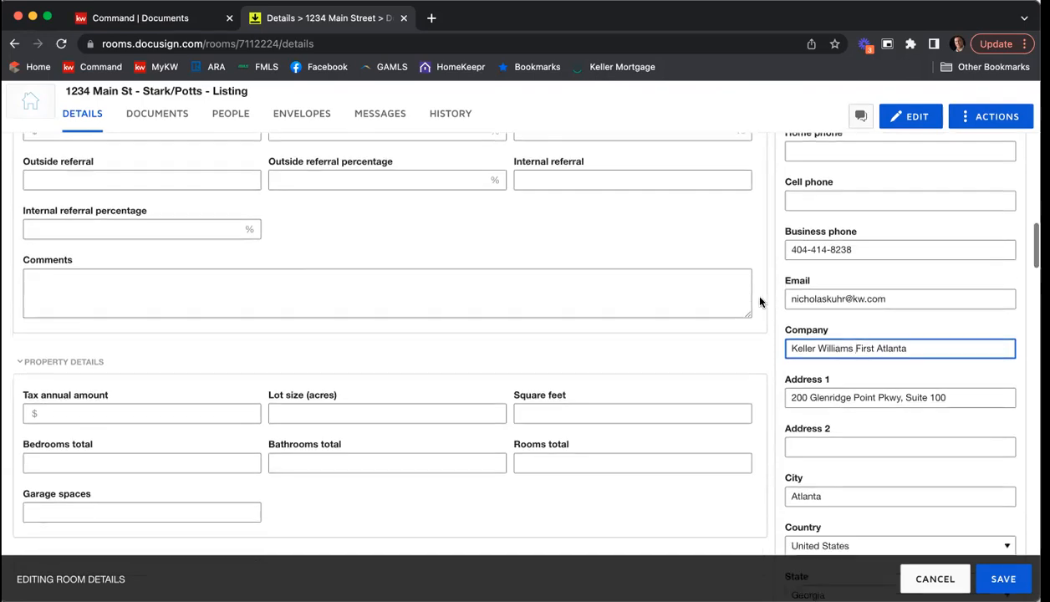
scroll(759, 301, down, 2)
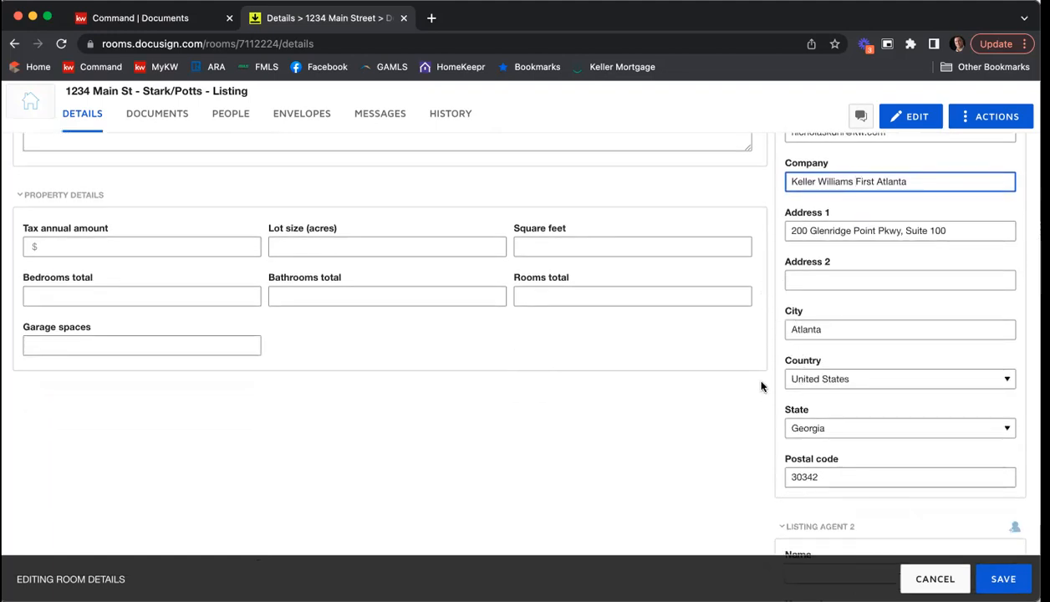
scroll(762, 382, down, 2)
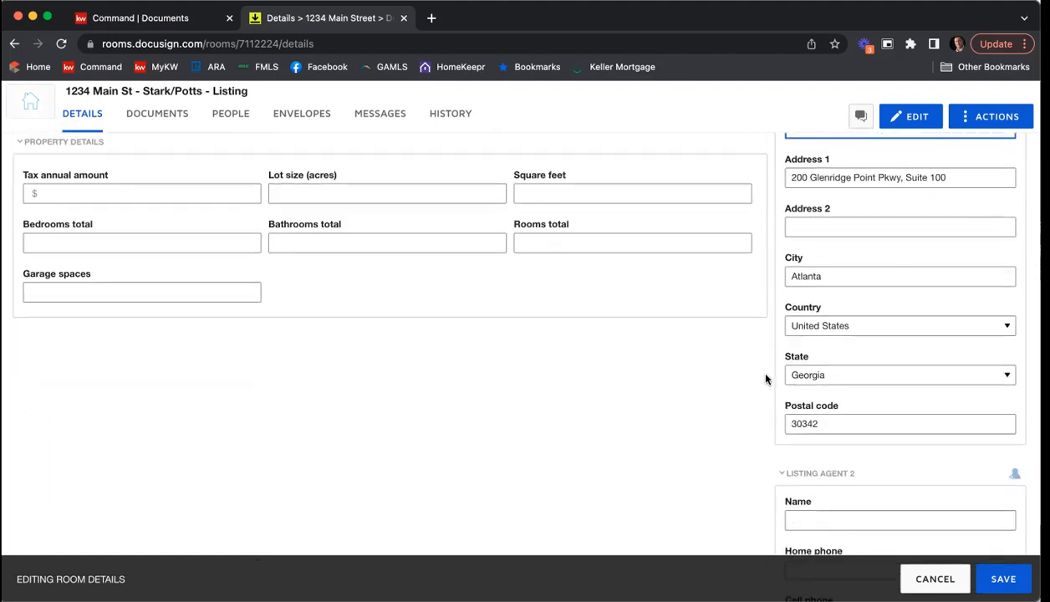
scroll(765, 379, down, 3)
scroll(767, 391, down, 6)
scroll(767, 391, down, 15)
scroll(762, 390, up, 6)
scroll(761, 391, up, 4)
scroll(761, 390, up, 6)
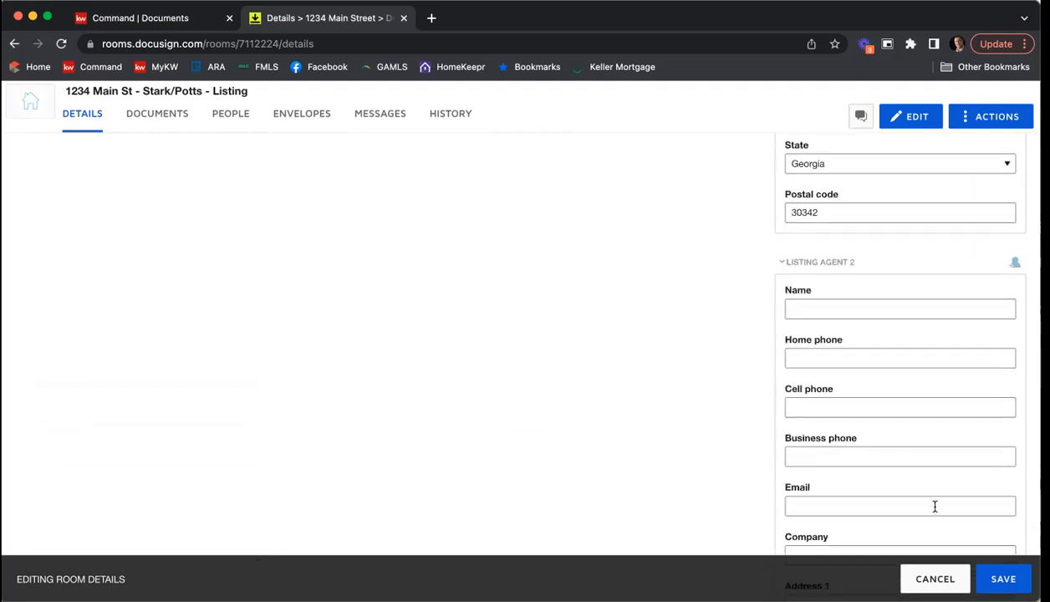
click(1005, 579)
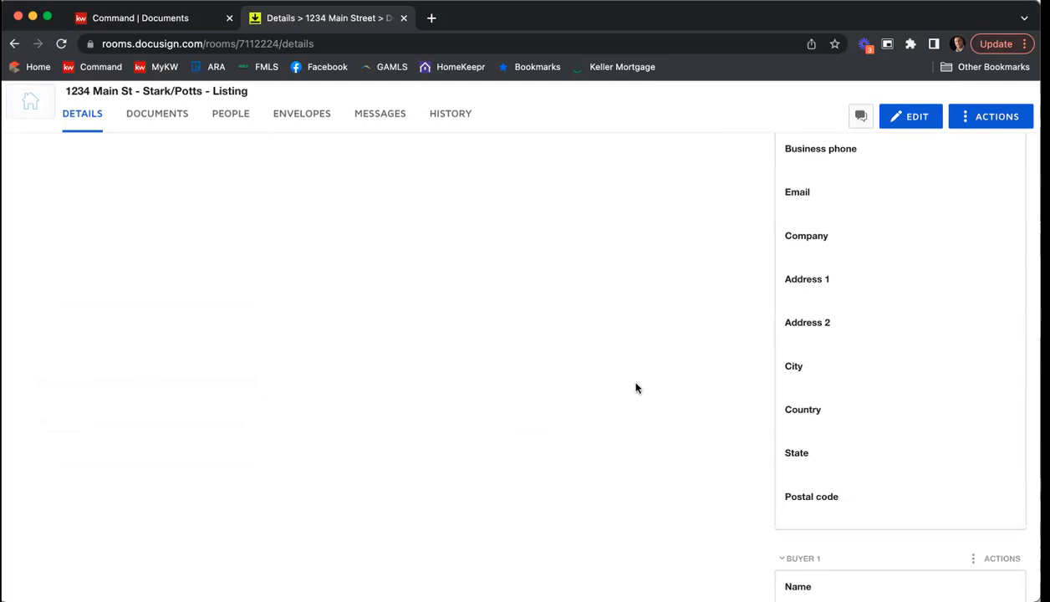
Step: Start adding documents to the room from DocuSign Forms and open the GAR forms library
click(167, 114)
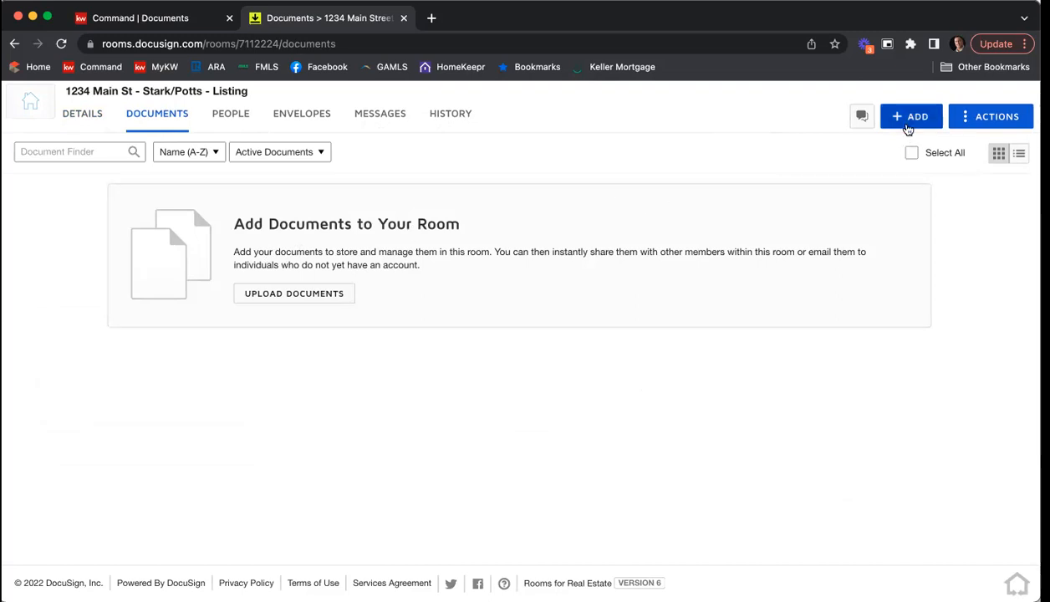
click(912, 123)
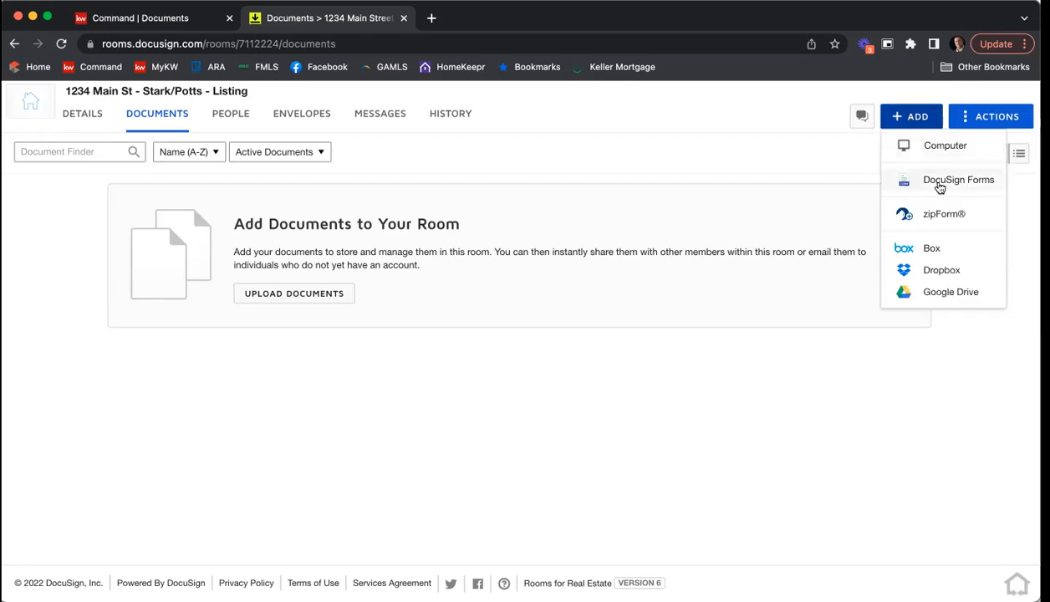
click(940, 186)
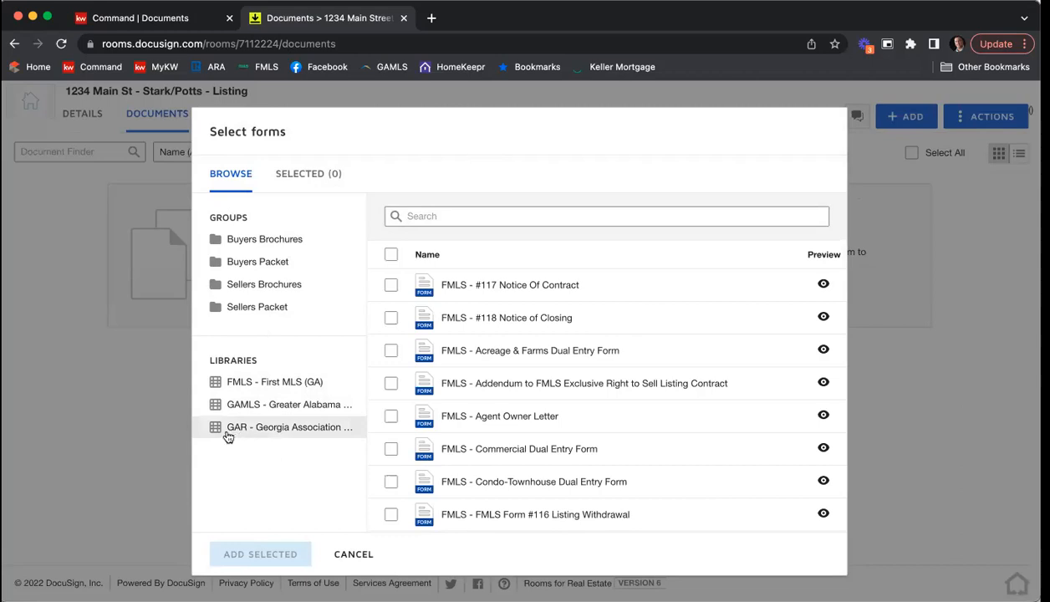
click(285, 436)
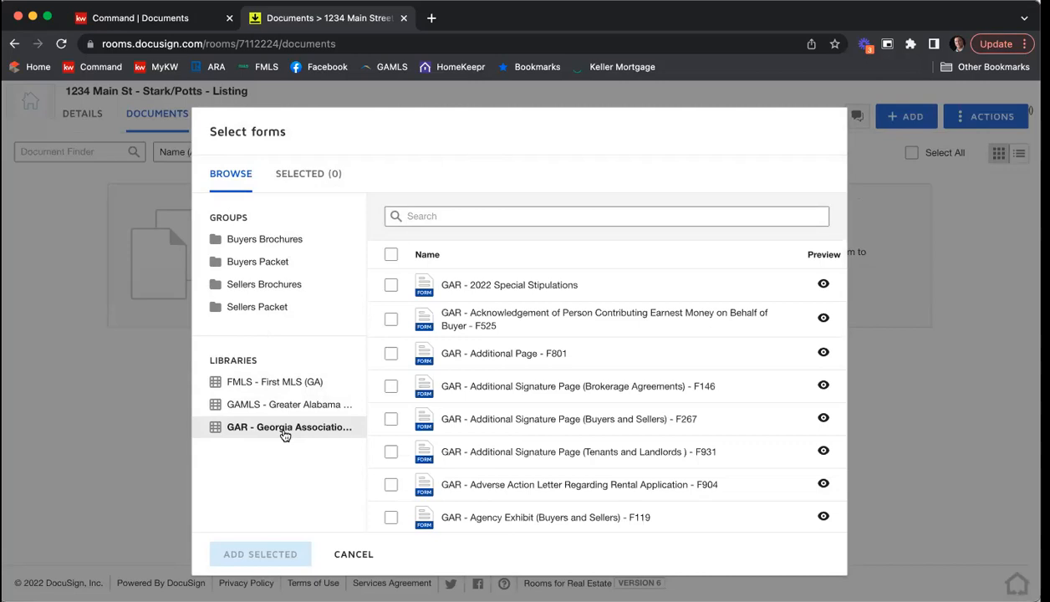
Step: Search the GAR library for "purchase and" and look through the matching forms
click(434, 215)
text(purchase)
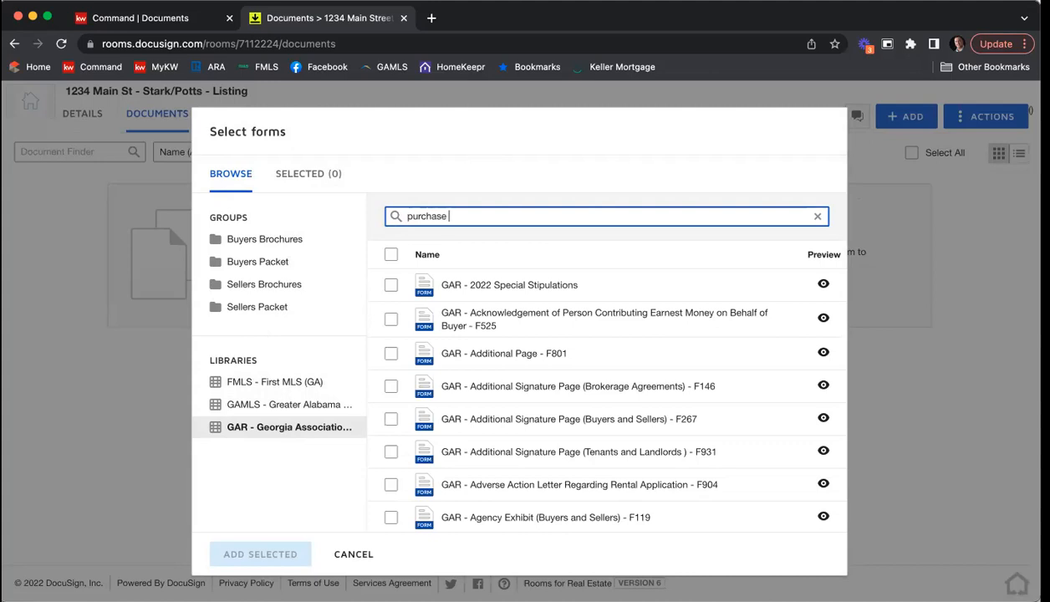
text( and)
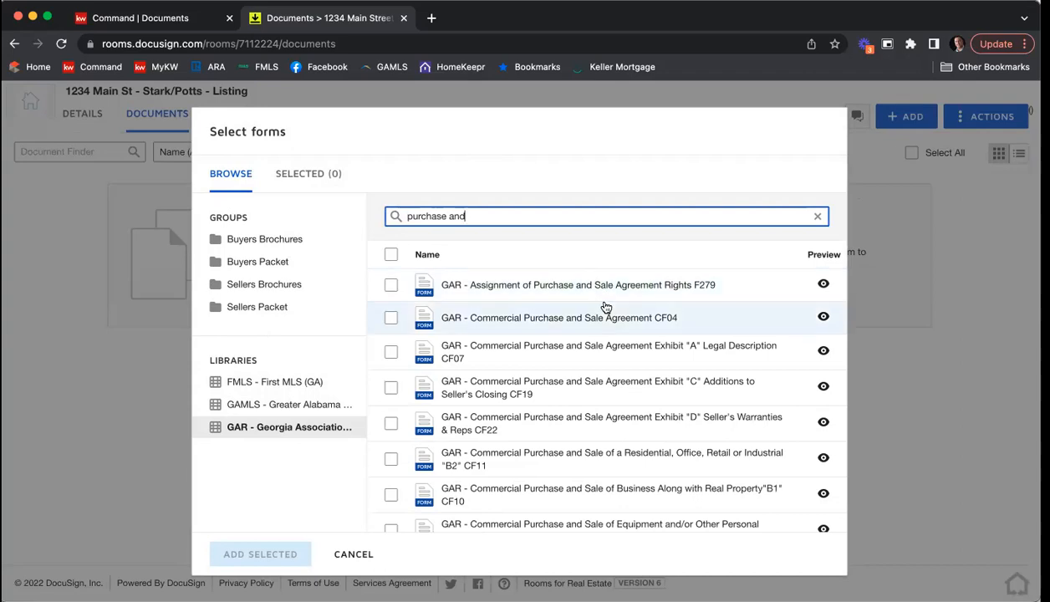
scroll(607, 306, down, 3)
scroll(606, 308, down, 4)
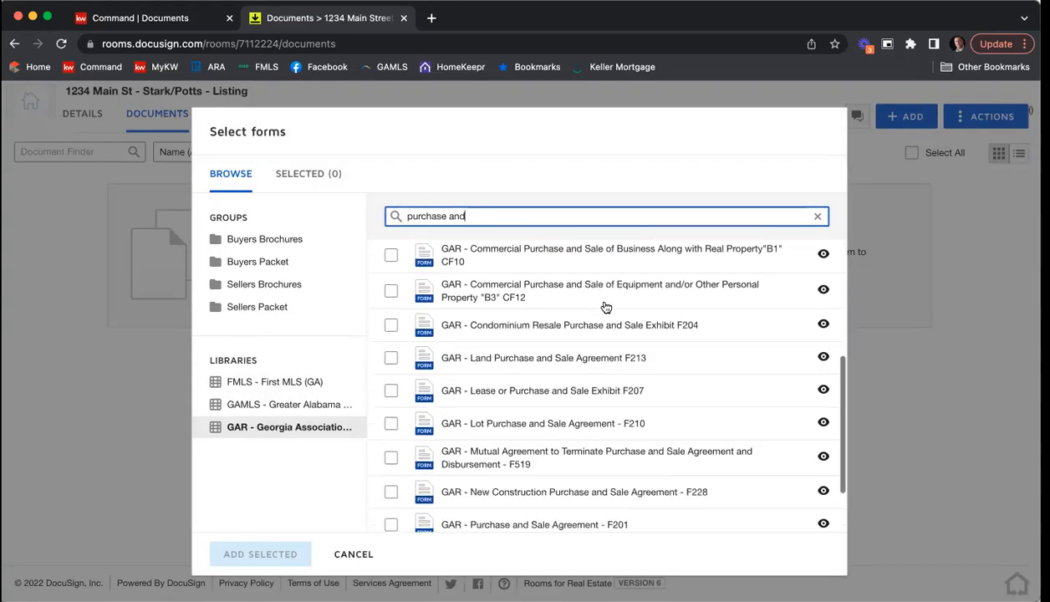
scroll(608, 305, down, 1)
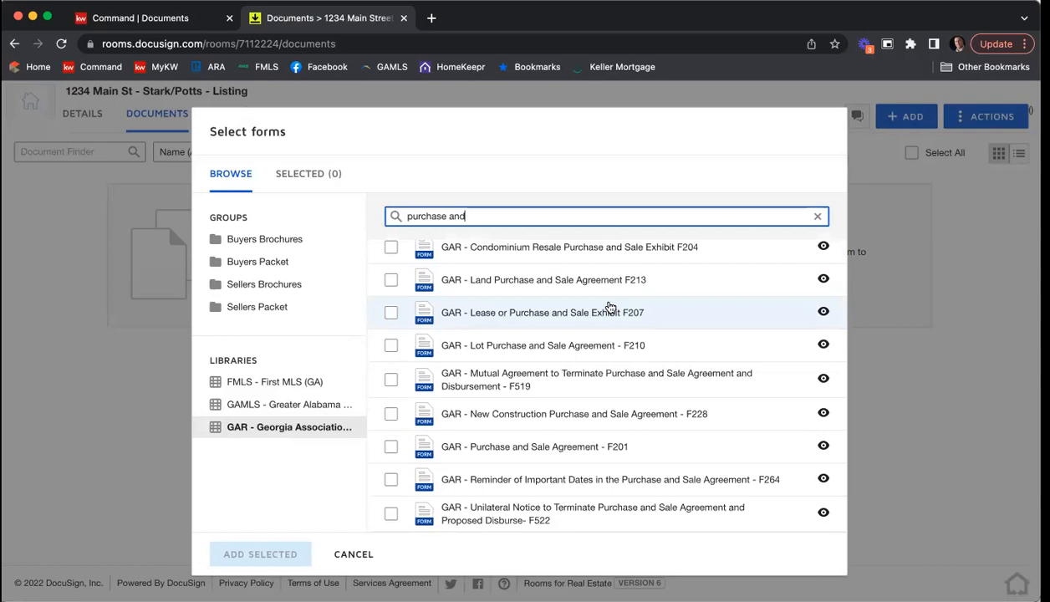
scroll(585, 321, up, 4)
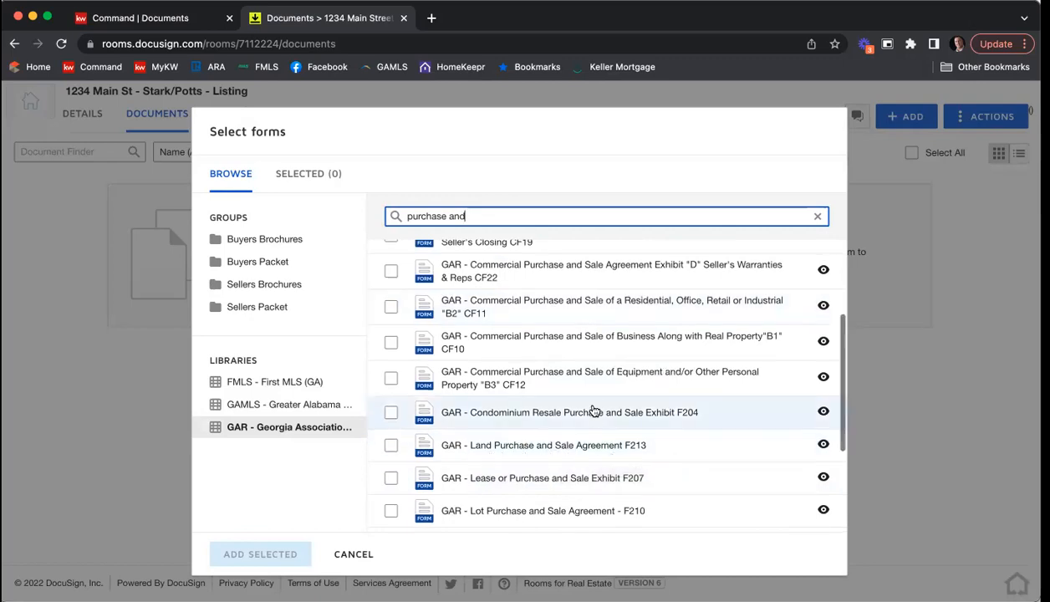
scroll(599, 398, down, 4)
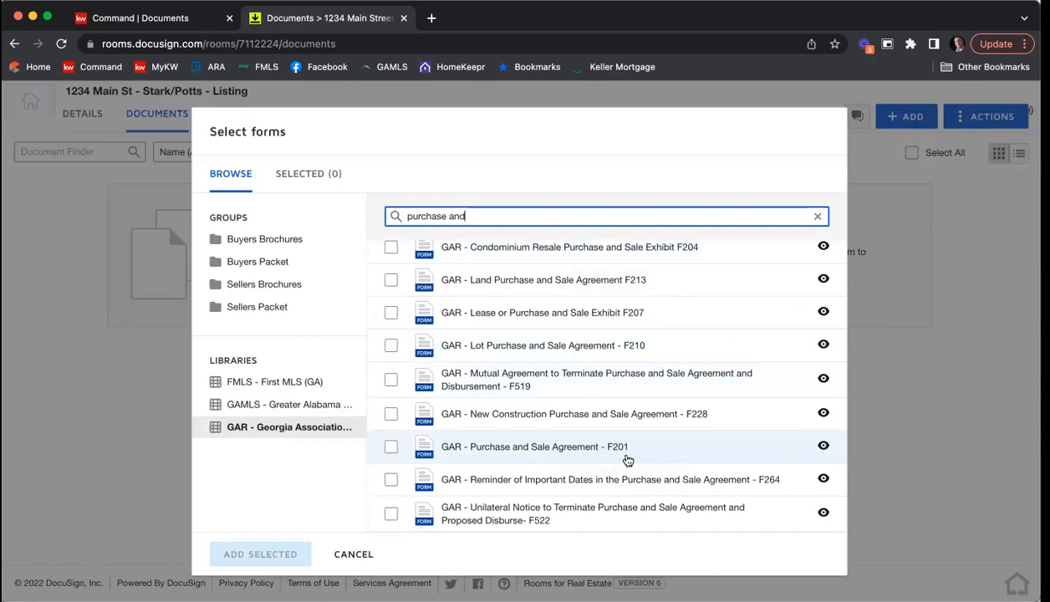
Step: Search the GAR library for "f201" and for "seller's property", and clear the search
drag(502, 216, 356, 220)
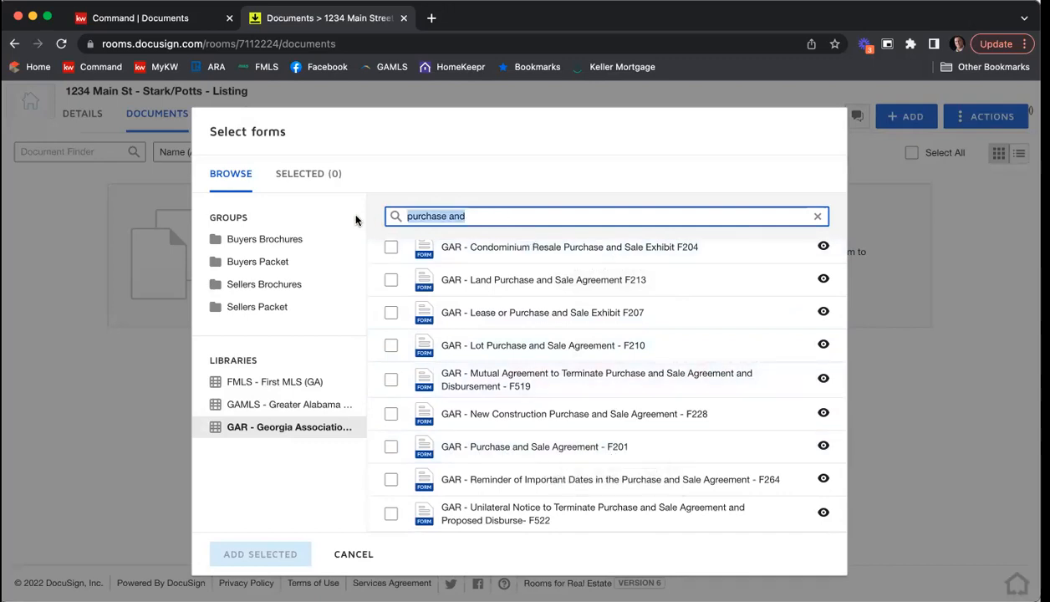
text(f201)
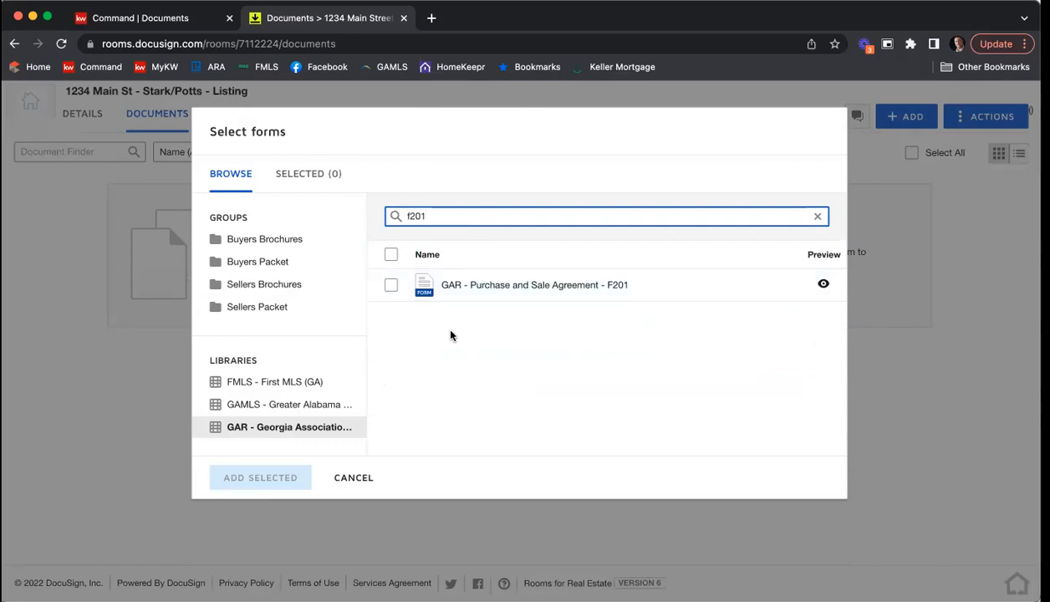
drag(446, 216, 372, 219)
text(seller's property)
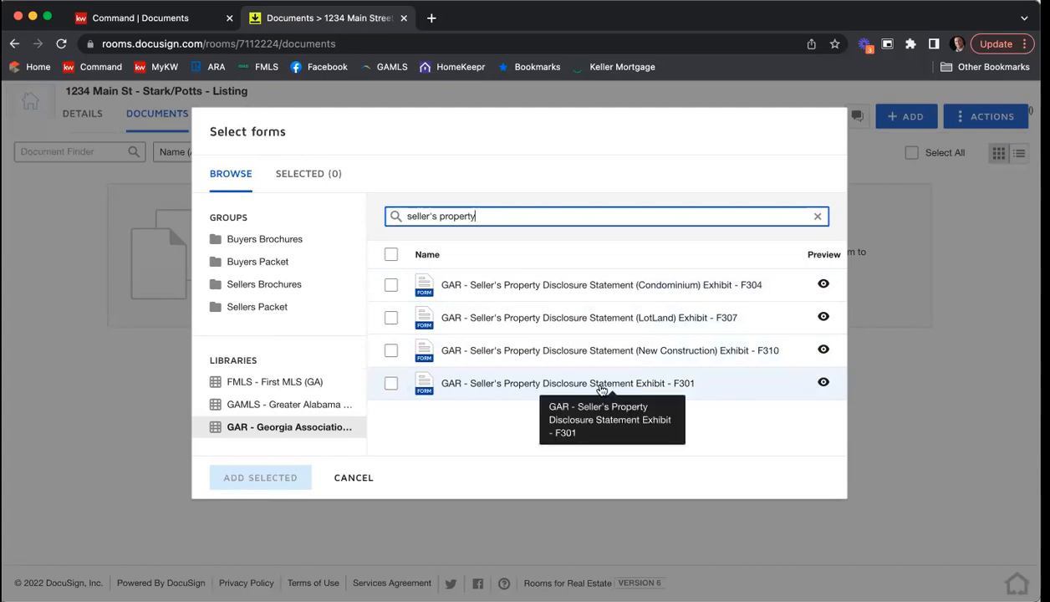
click(819, 218)
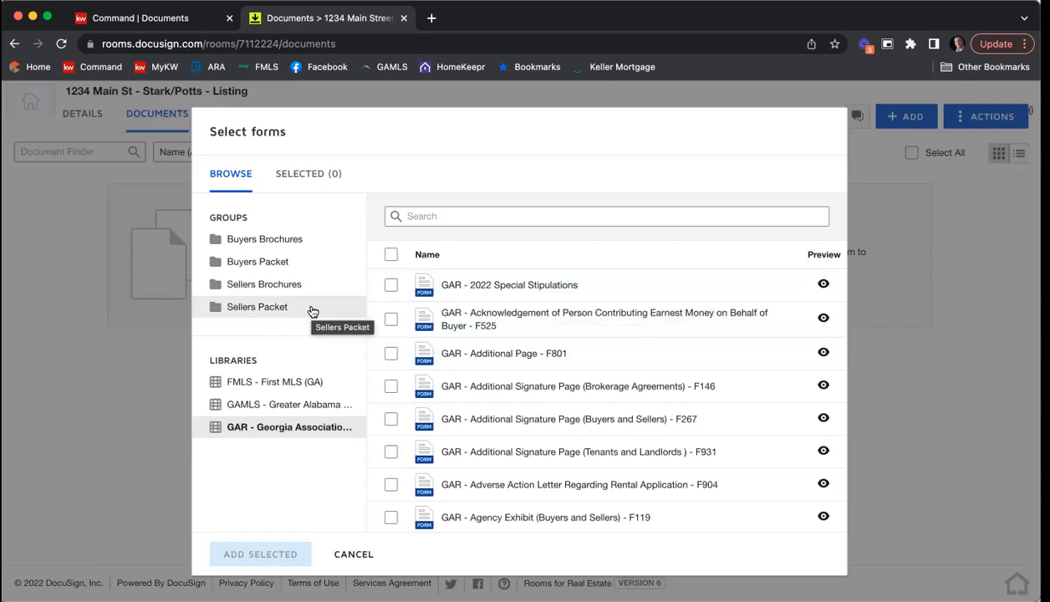
Step: Look through the forms in the Buyers Packet, Sellers Packet and Buyers Brochures groups
click(271, 267)
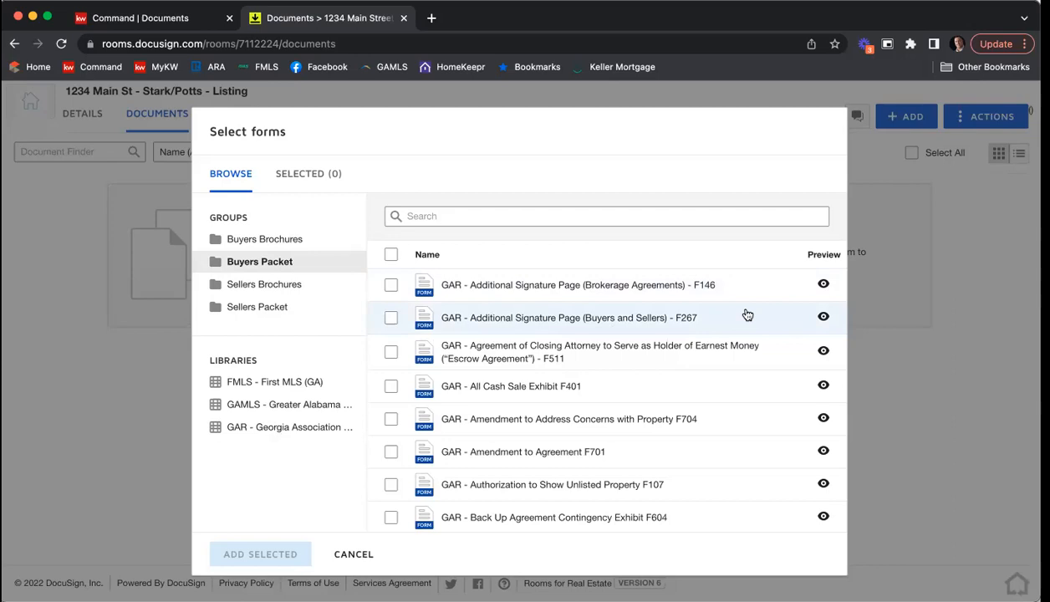
scroll(747, 314, down, 10)
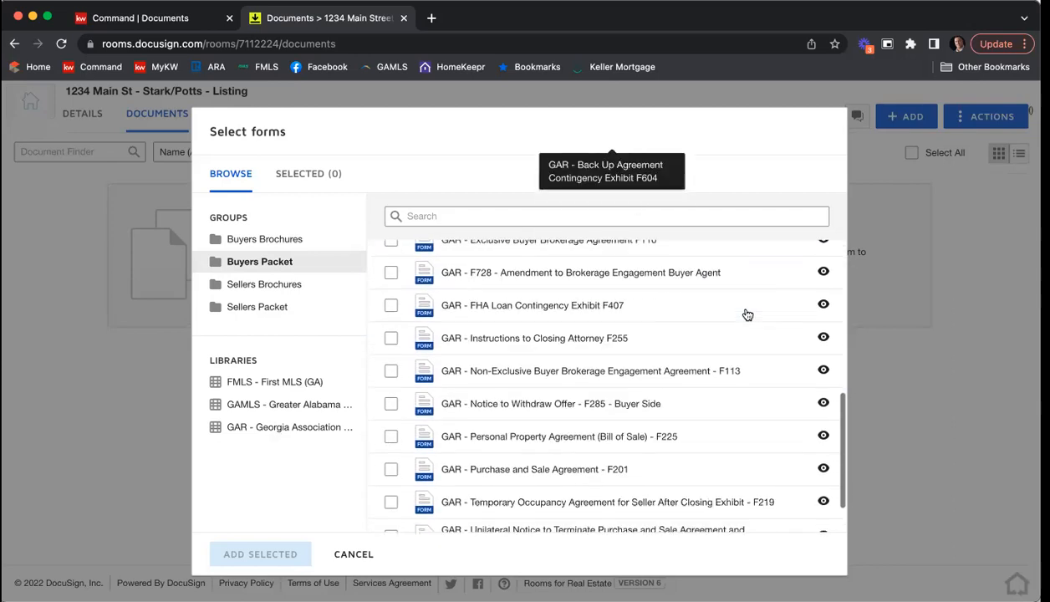
scroll(746, 314, down, 2)
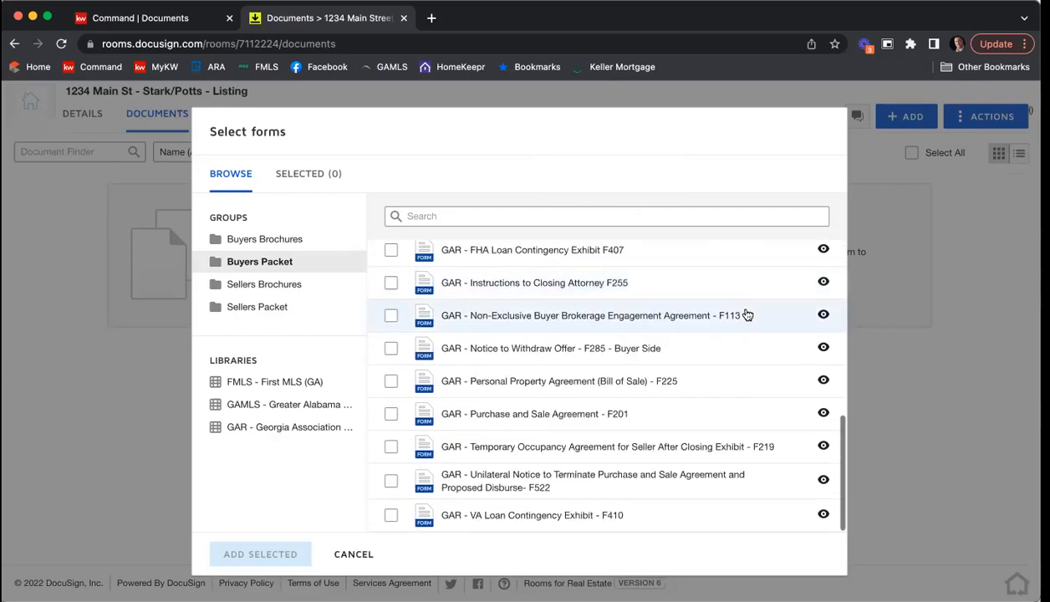
click(303, 310)
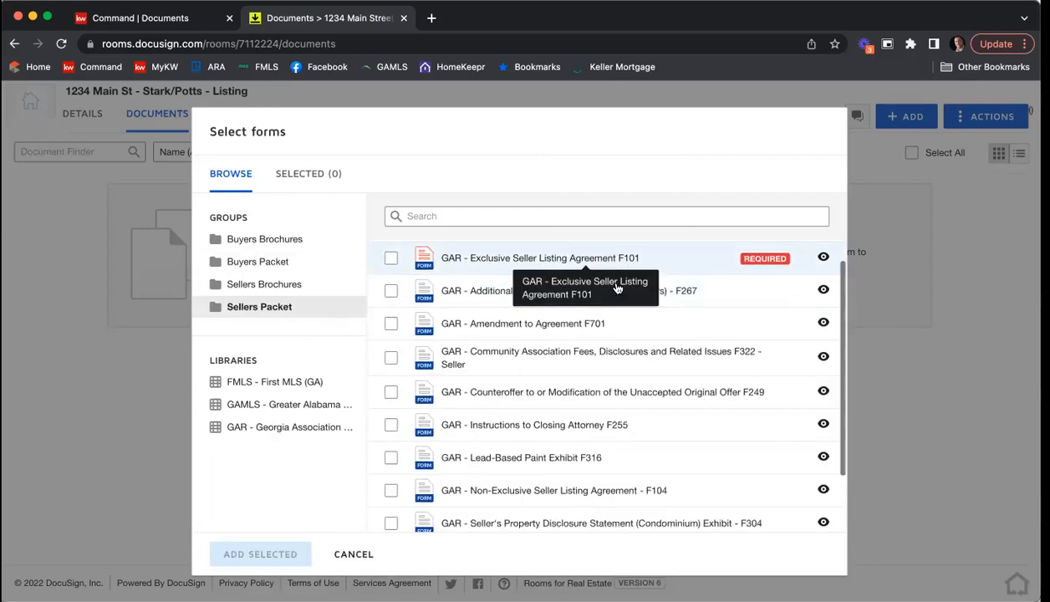
scroll(616, 287, down, 3)
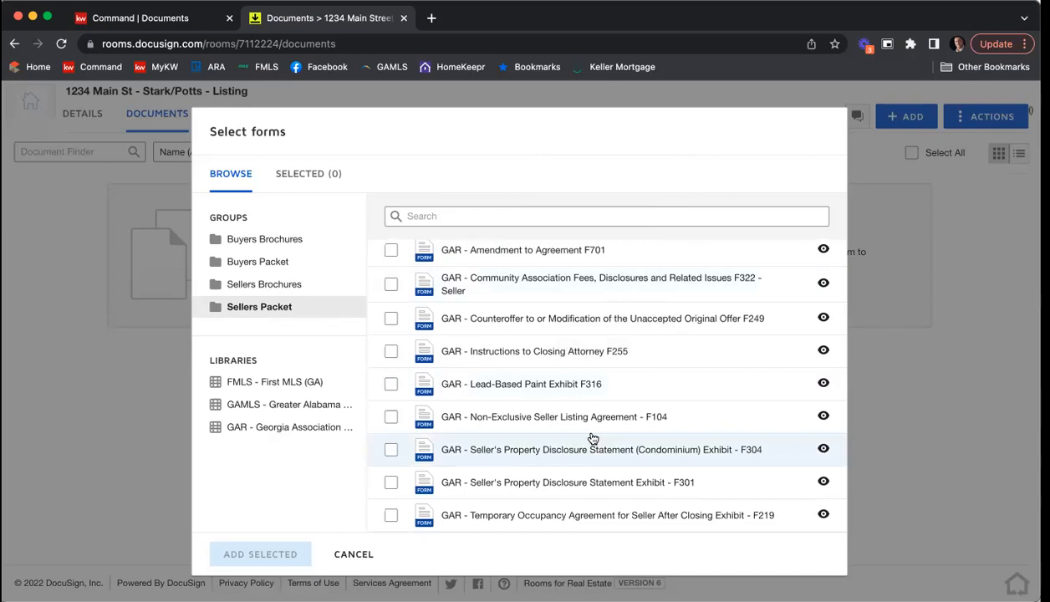
scroll(598, 430, up, 3)
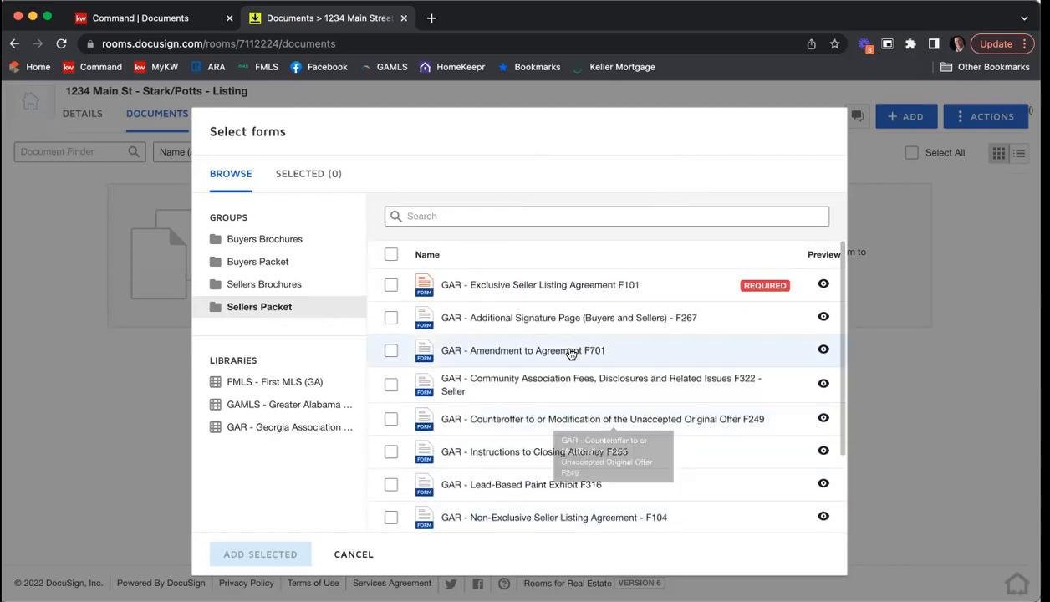
scroll(571, 355, down, 3)
scroll(570, 334, up, 3)
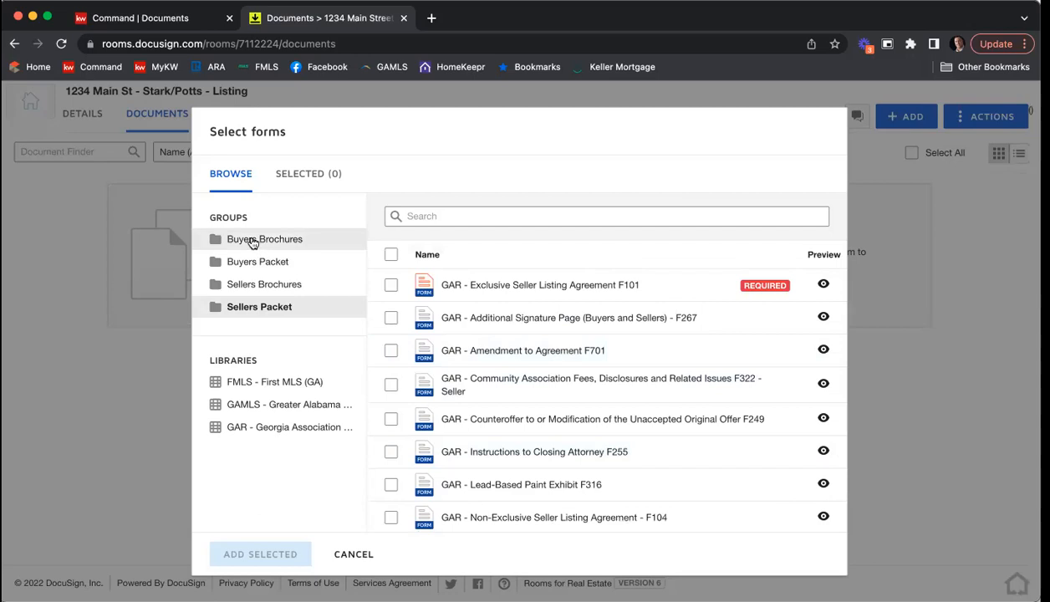
click(304, 243)
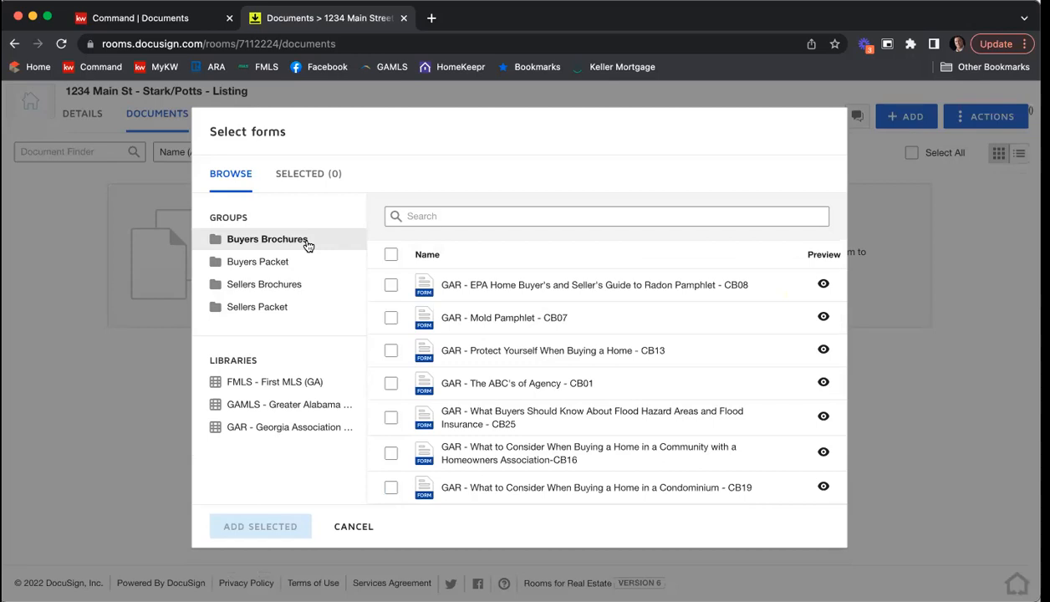
click(307, 245)
Step: Select the Sellers Packet forms F101, F322 - Seller and Seller's Property Disclosure Statement Exhibit F301, and review the selected forms
click(270, 313)
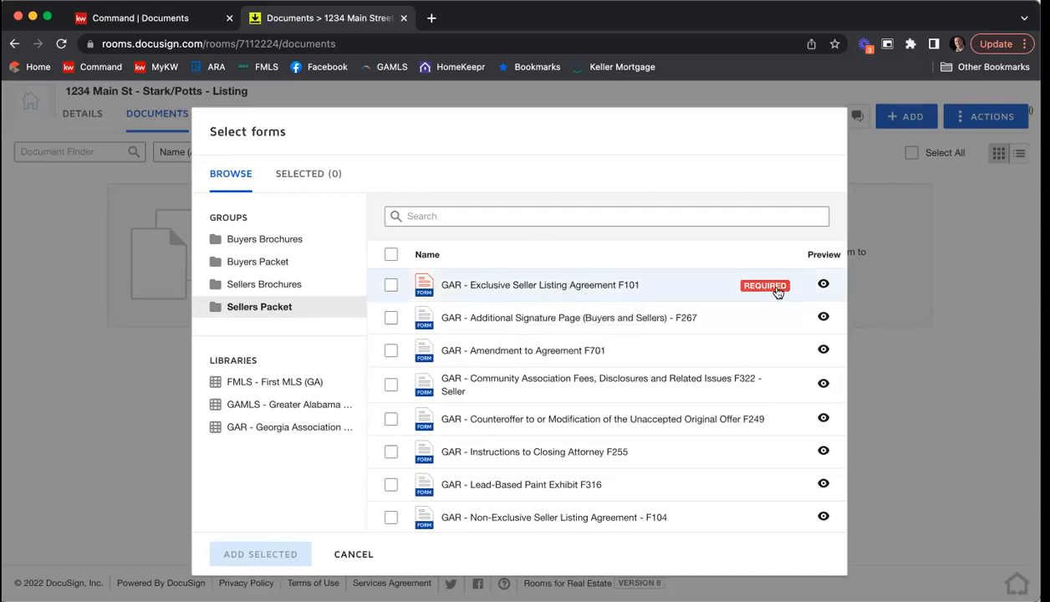
click(391, 286)
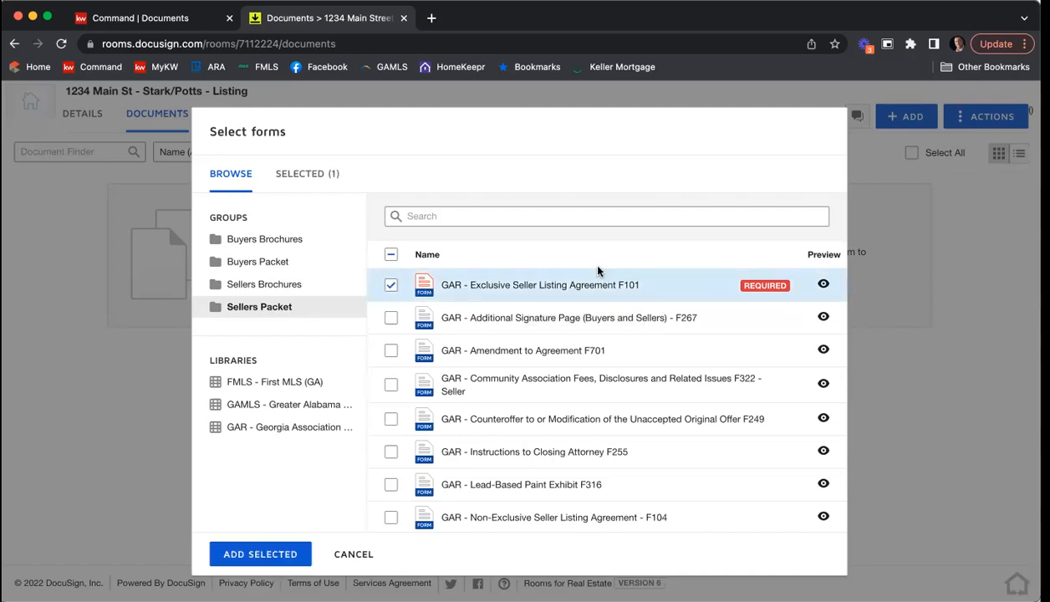
click(392, 386)
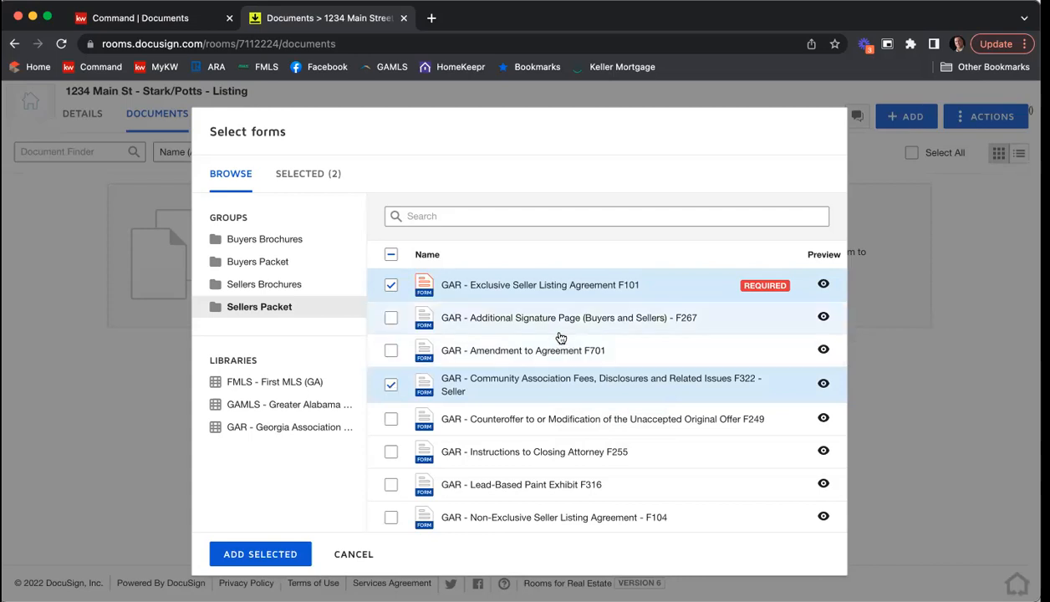
scroll(558, 334, down, 2)
scroll(558, 336, down, 3)
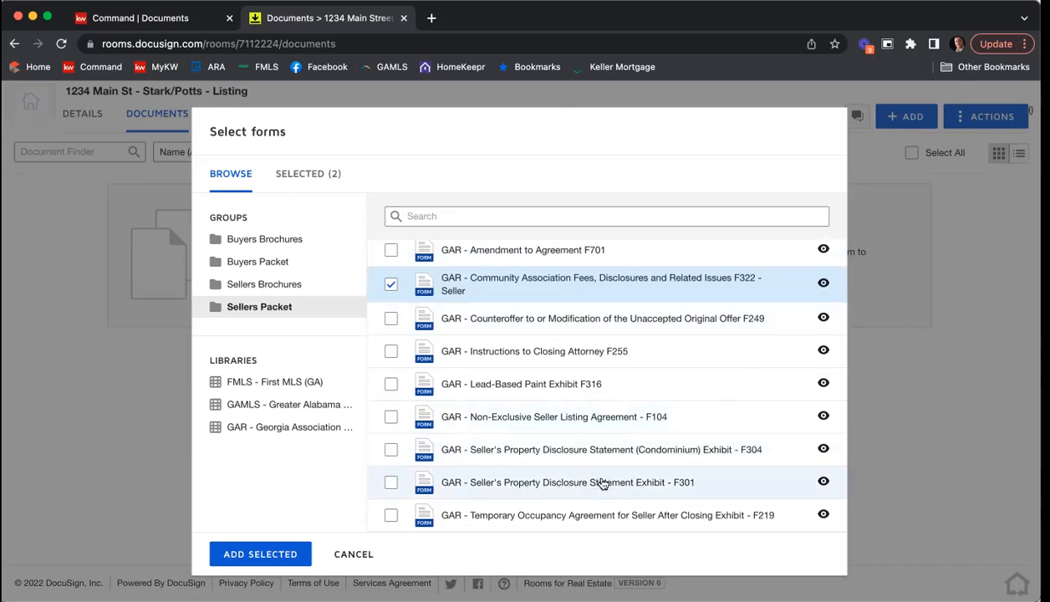
click(390, 486)
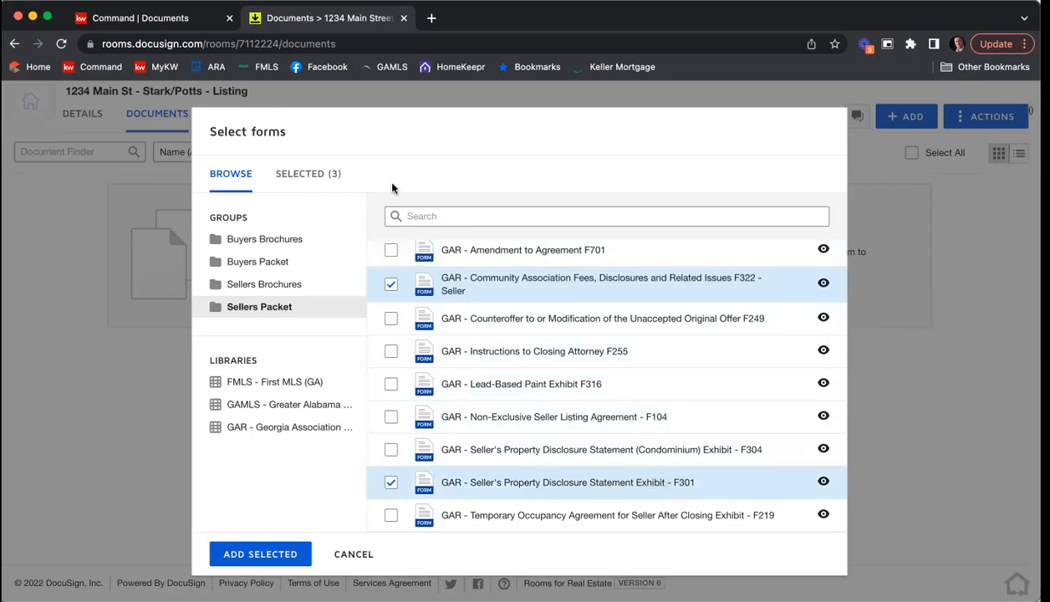
click(310, 177)
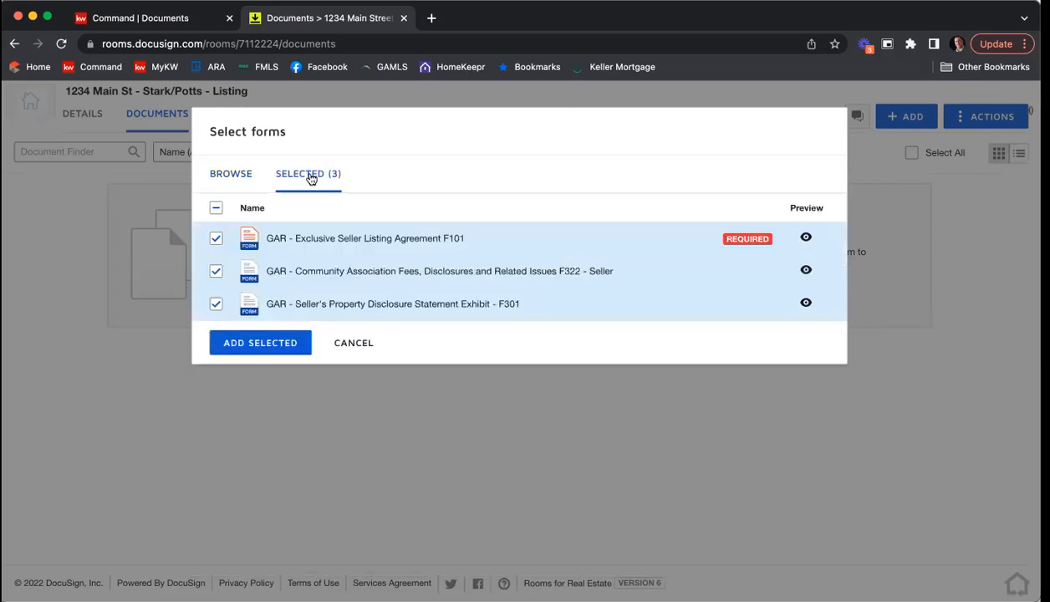
Step: Find form F201, Purchase and Sale Agreement, in the GAR library, select it too, and add all selected forms to the room
click(239, 175)
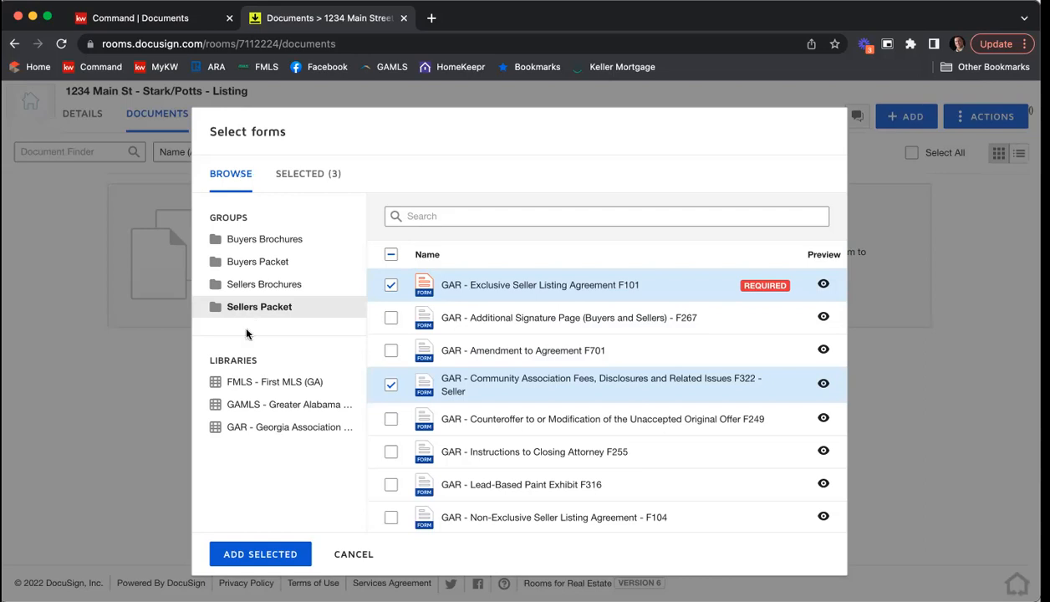
click(264, 428)
click(458, 215)
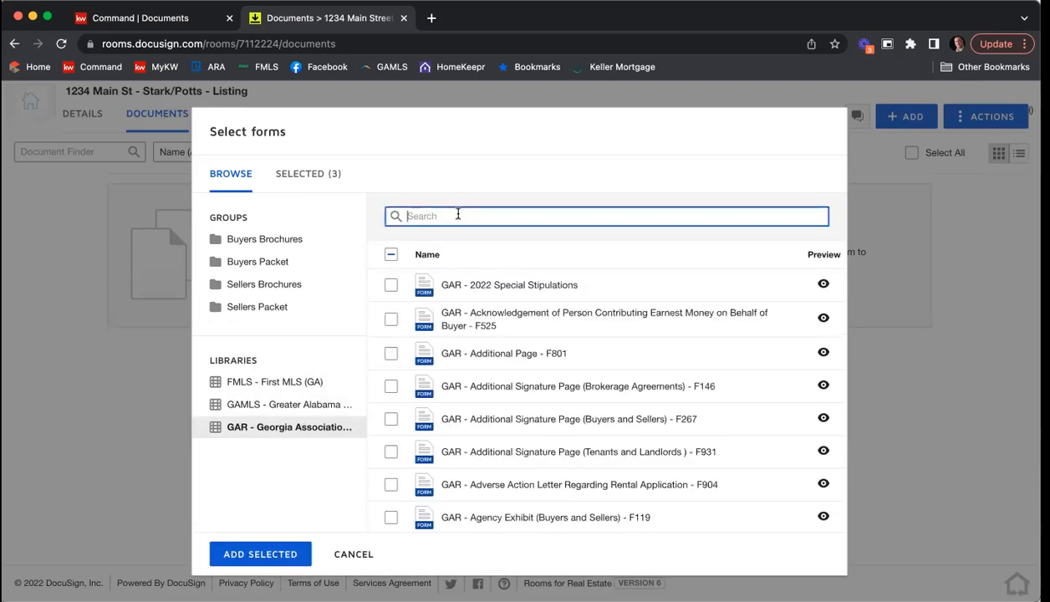
text(f201)
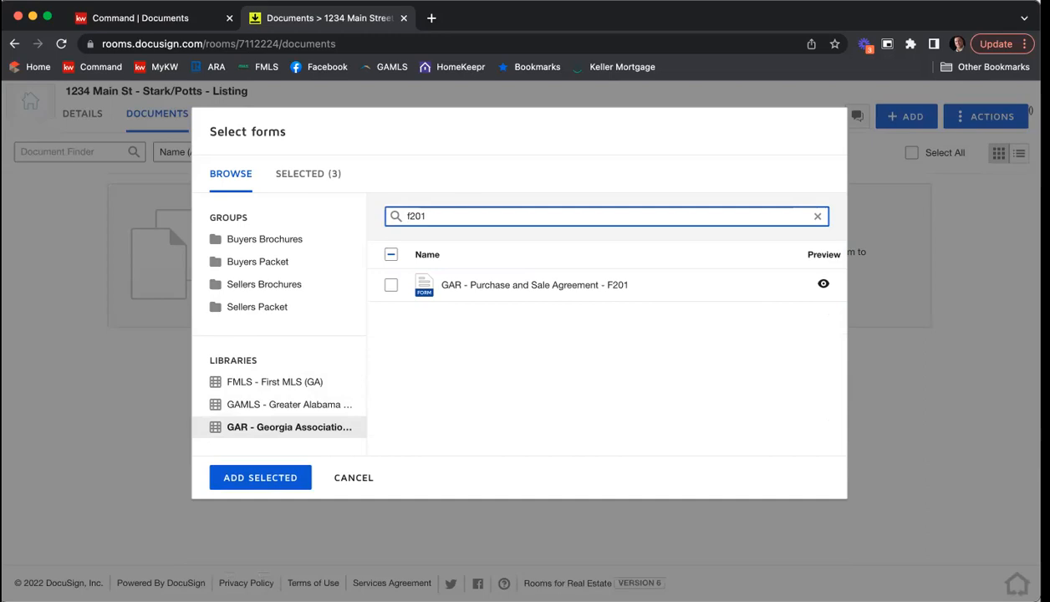
click(392, 286)
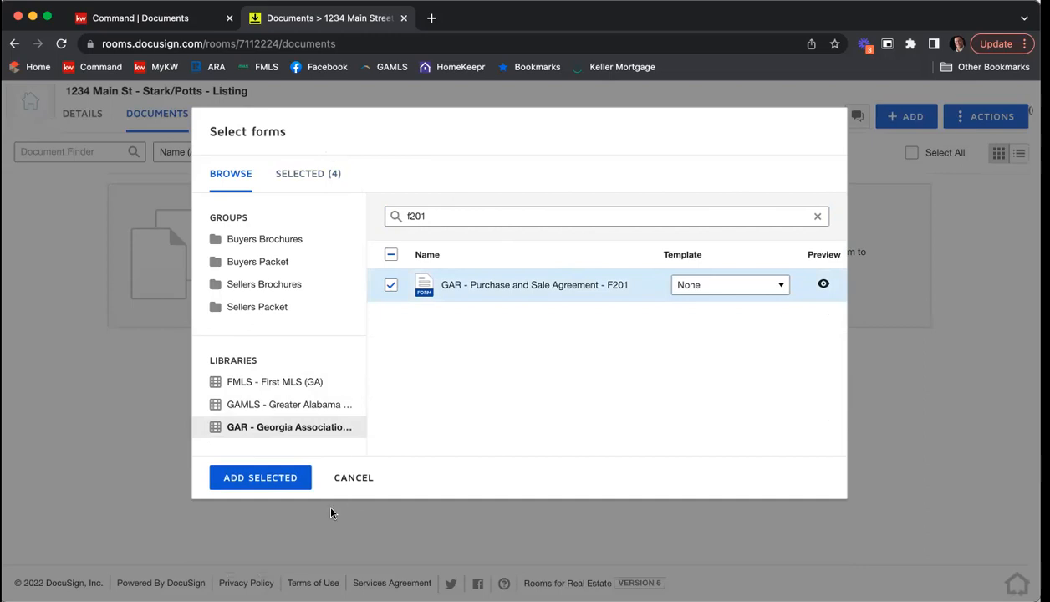
click(258, 480)
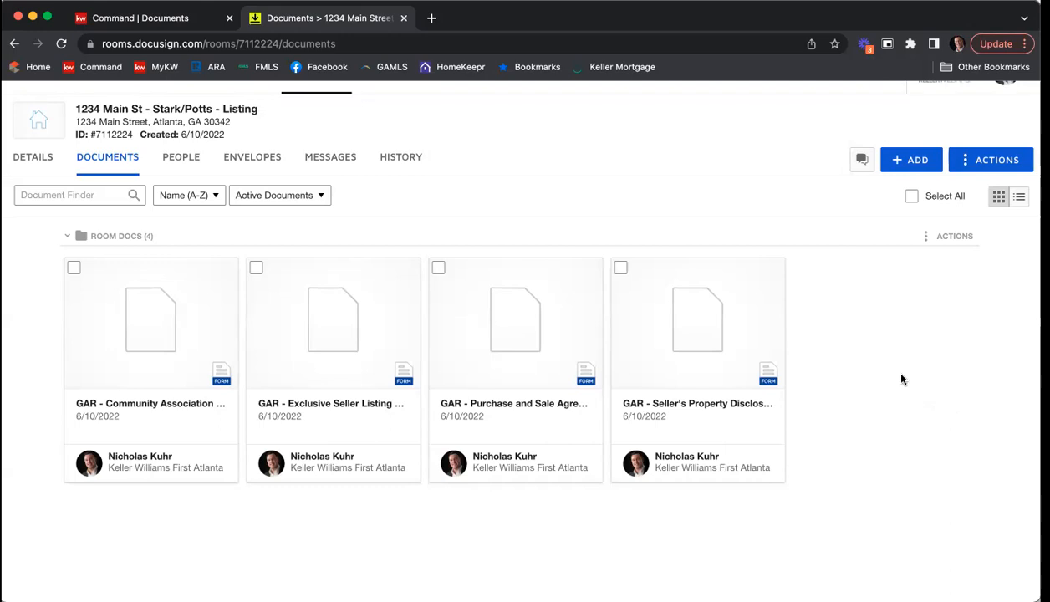
Step: Create a folder named "Listing Agreement" in the room's documents
click(993, 164)
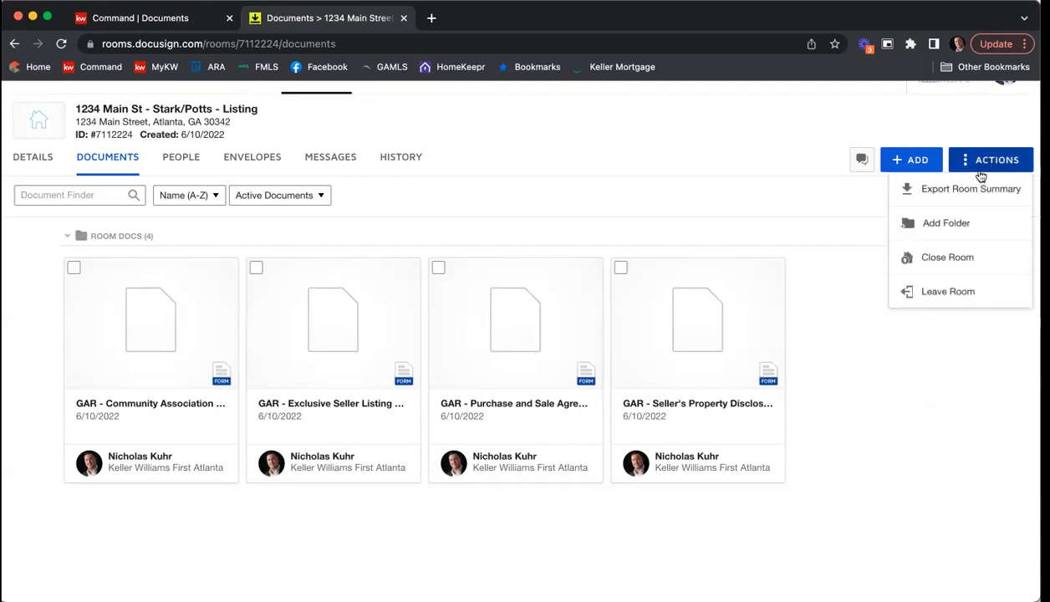
click(947, 224)
click(548, 224)
text(Listing)
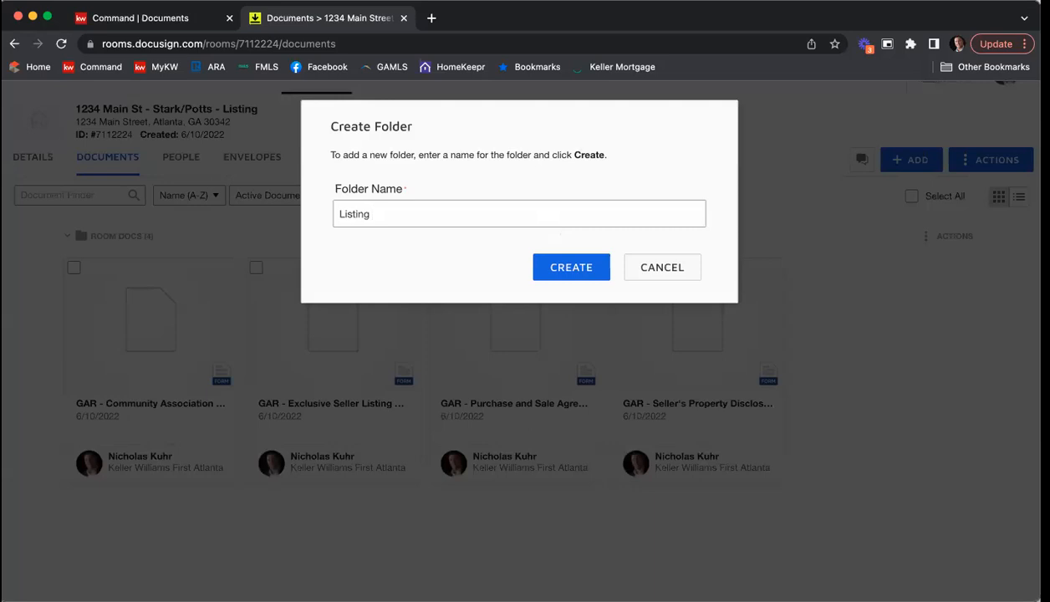
text( Agreement)
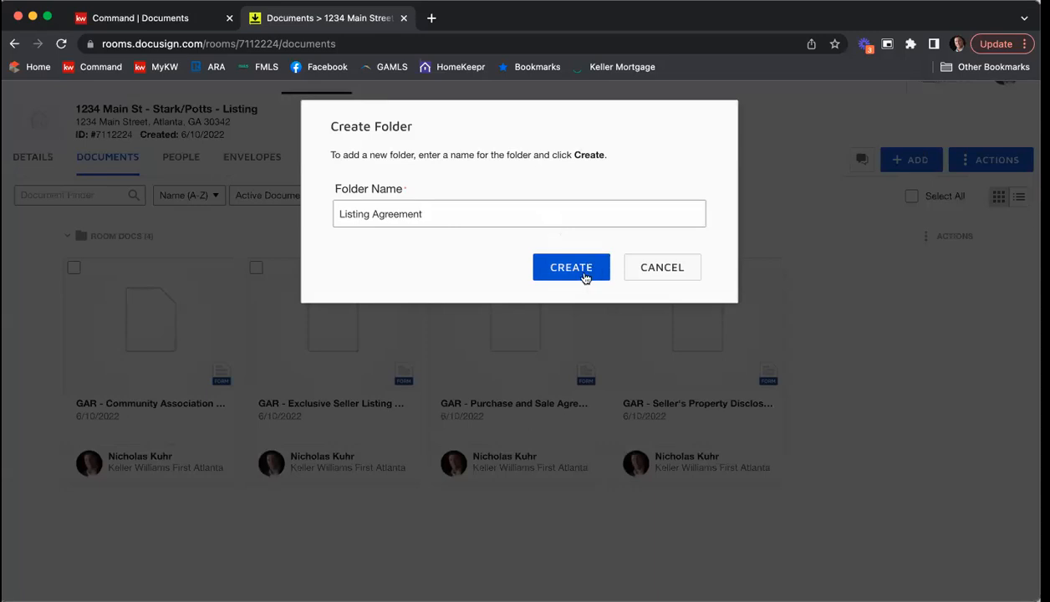
click(584, 278)
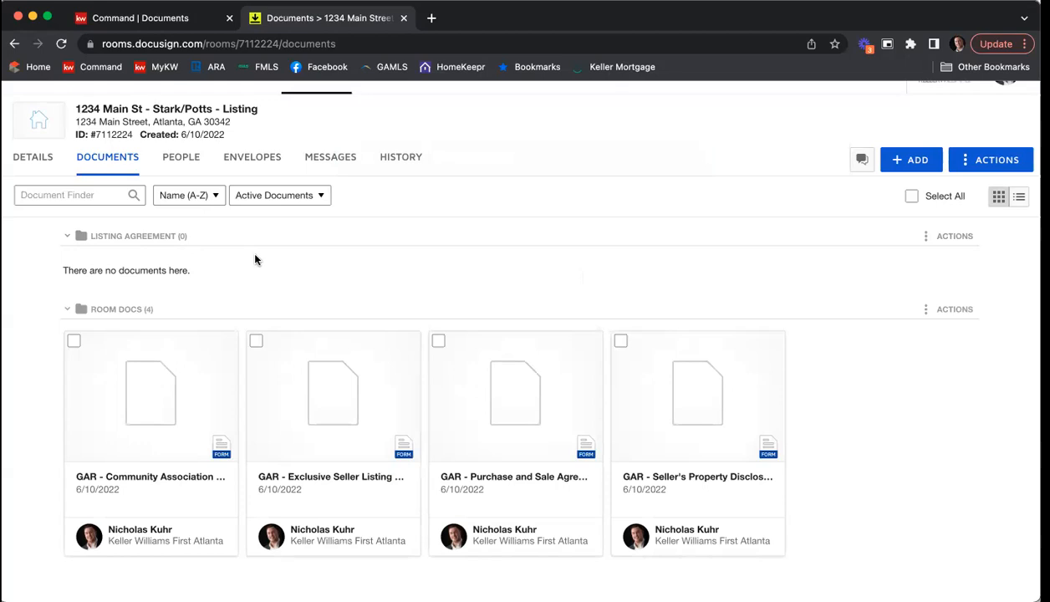
Step: Move the Community Association Fees F322 and Exclusive Seller Listing Agreement F101 forms into the current room's Listing Agreement folder
click(73, 343)
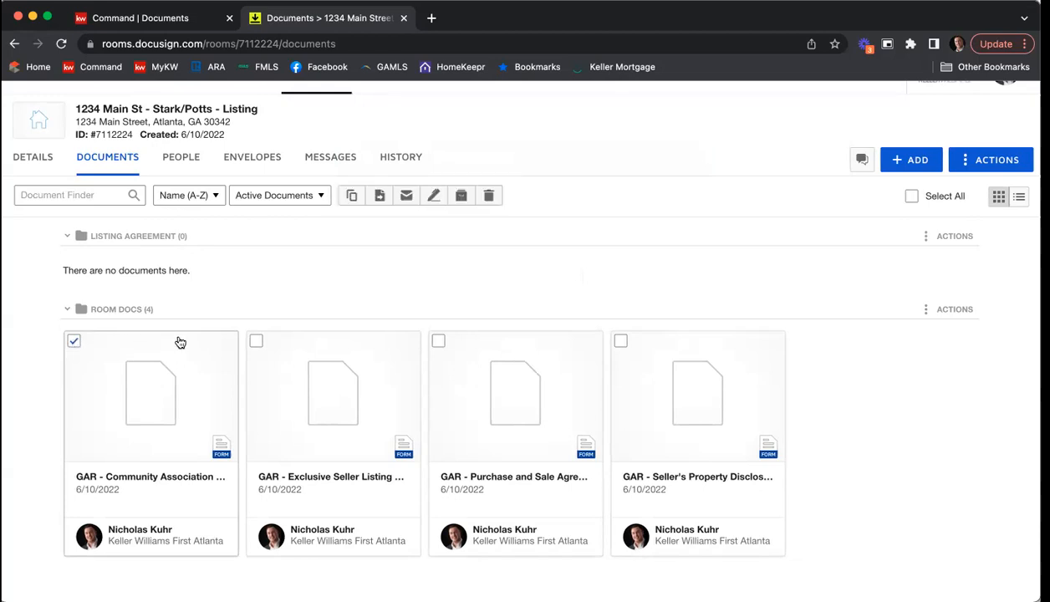
click(257, 343)
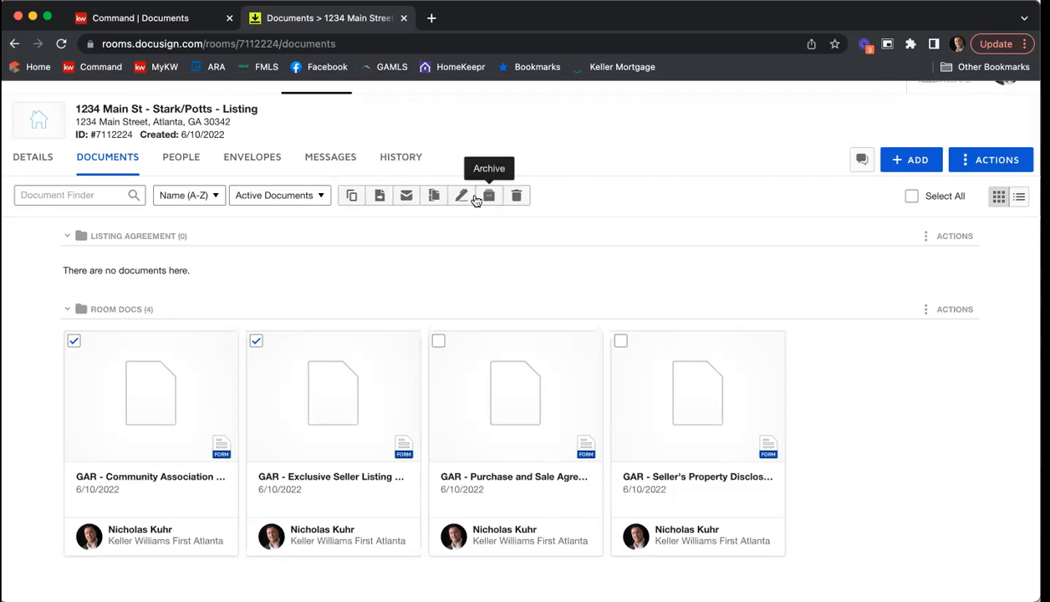
click(380, 197)
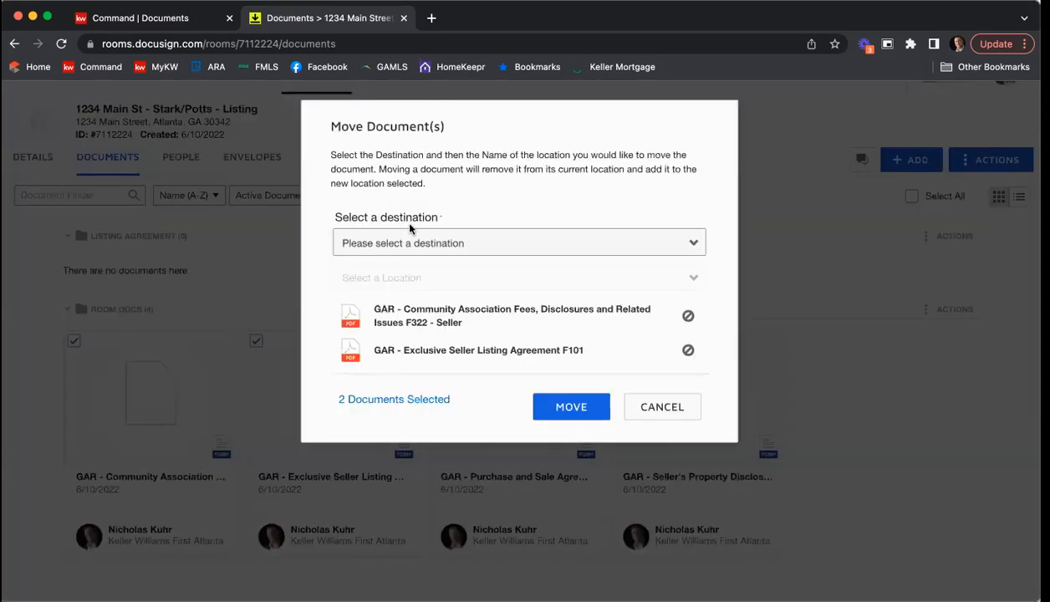
click(494, 243)
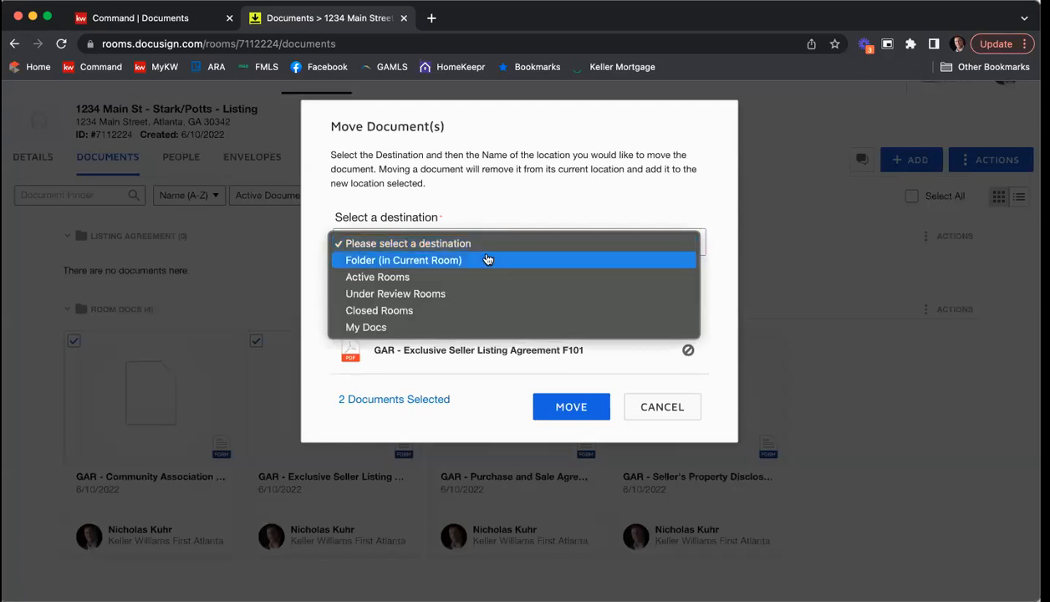
click(488, 260)
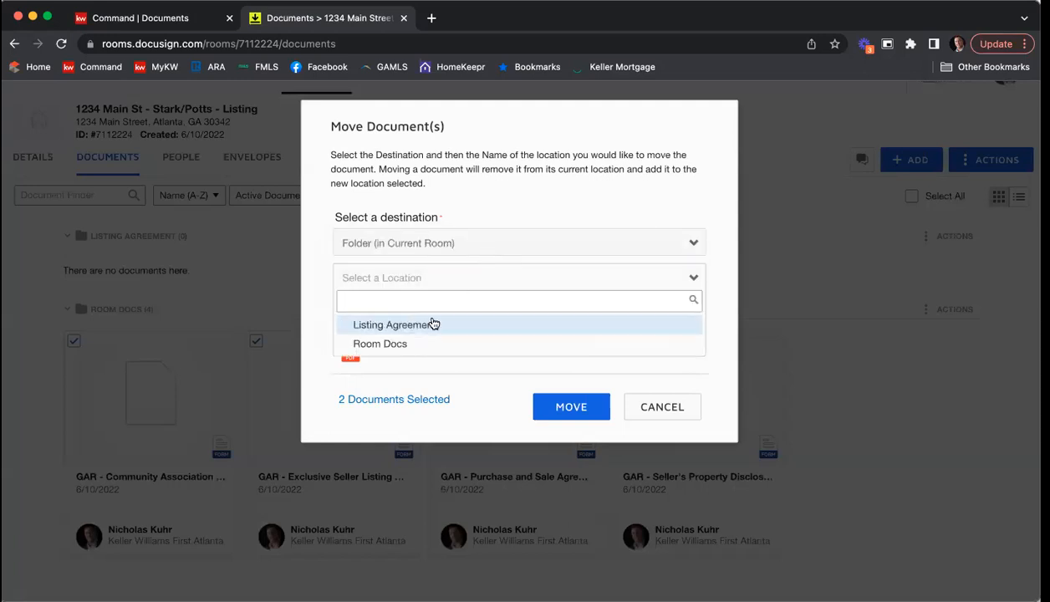
click(430, 322)
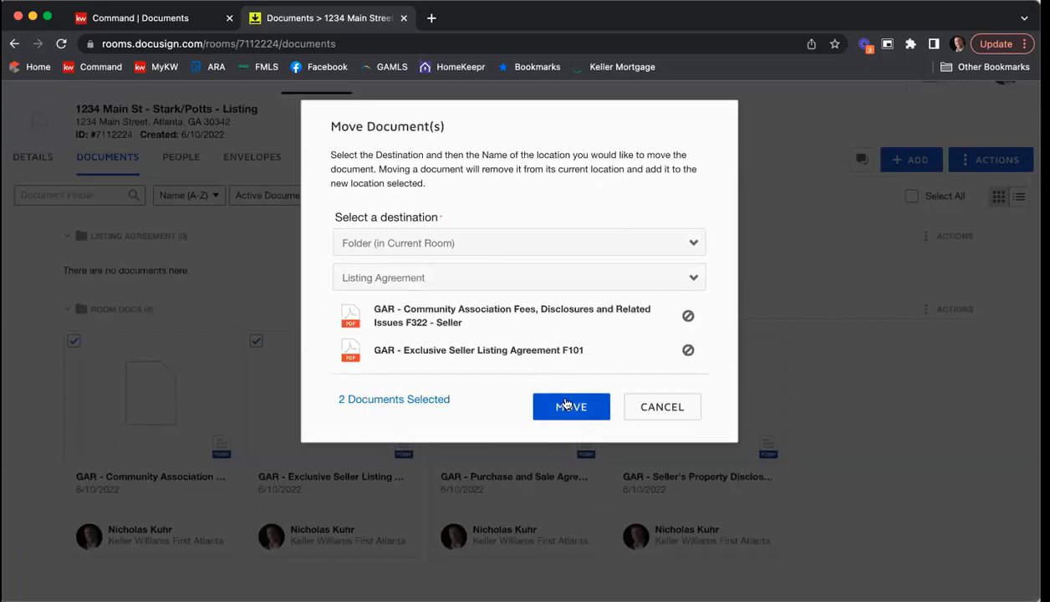
click(566, 404)
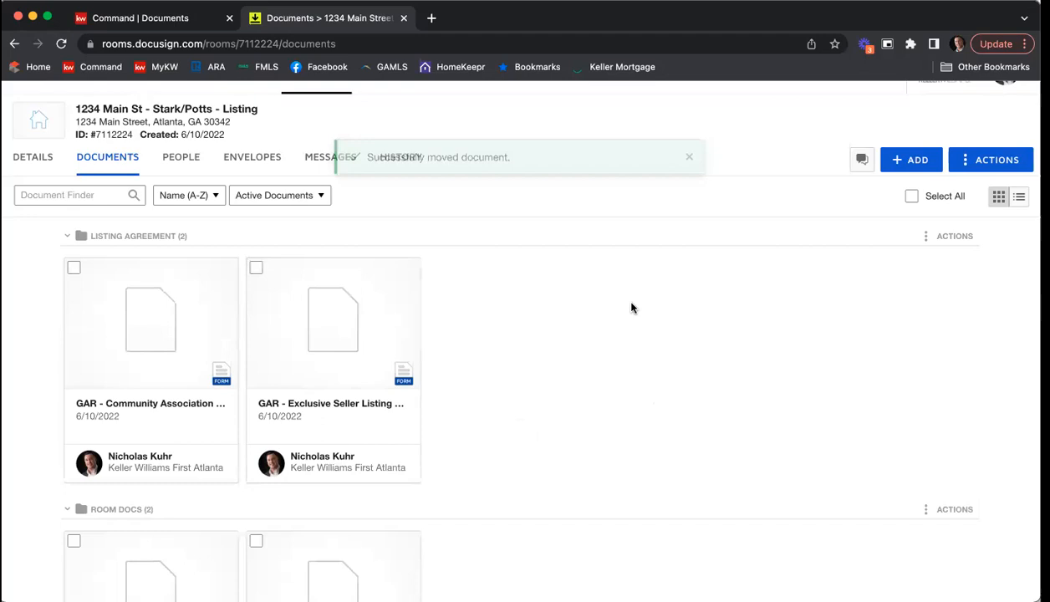
Step: Move the Seller's Property Disclosure form from Room Docs into the Listing Agreement folder
scroll(631, 308, down, 1)
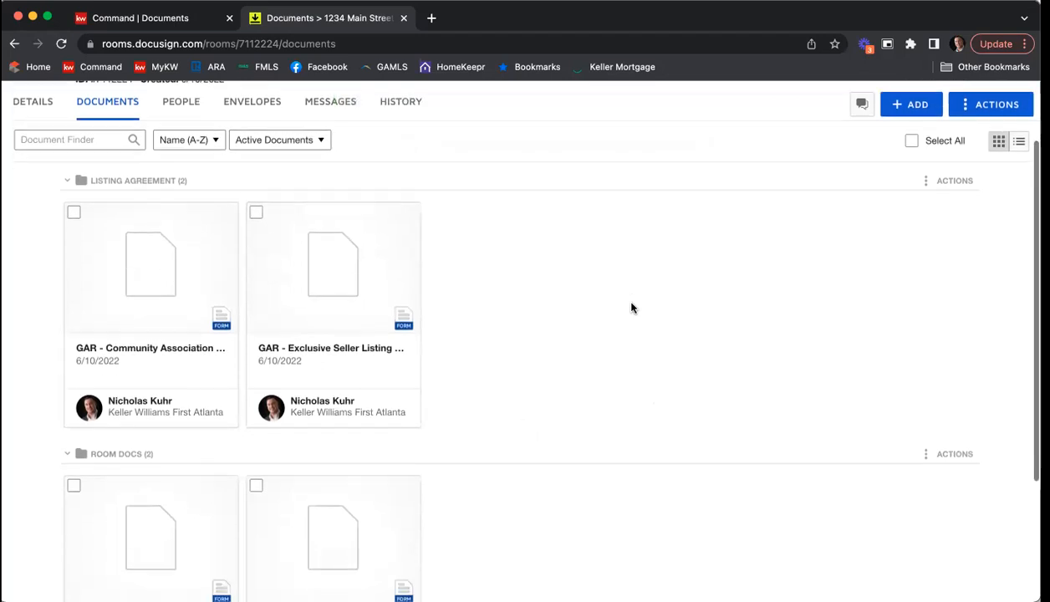
scroll(631, 307, down, 2)
scroll(631, 308, down, 1)
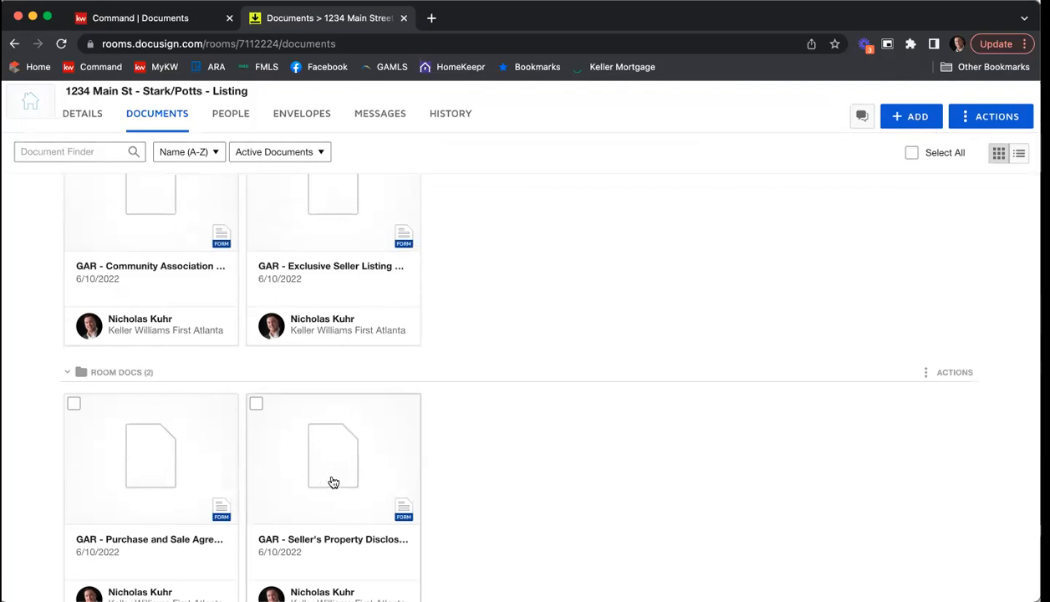
drag(331, 480, 490, 285)
drag(485, 231, 486, 230)
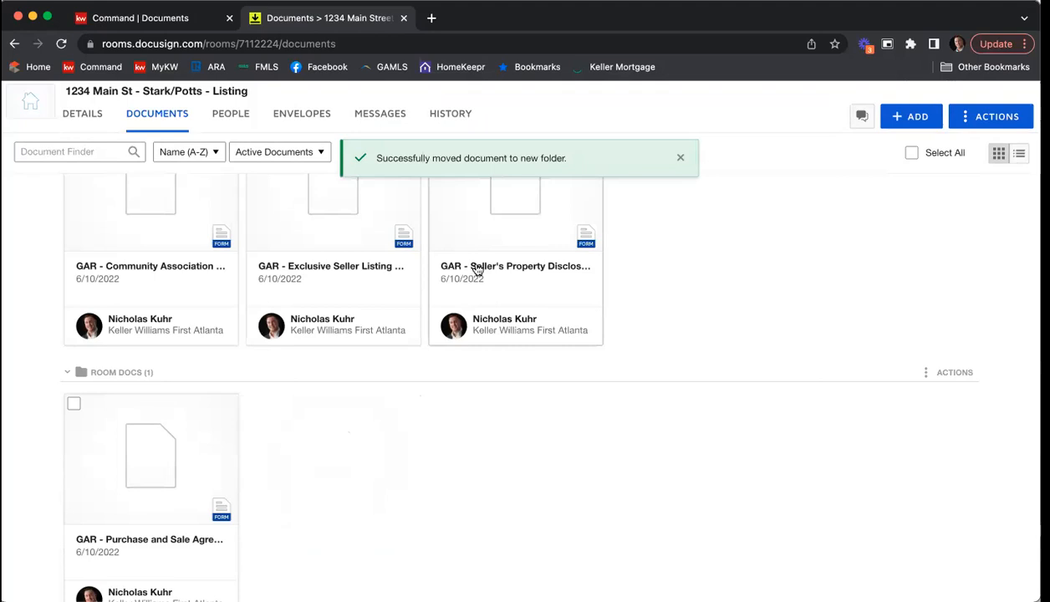
scroll(475, 266, up, 4)
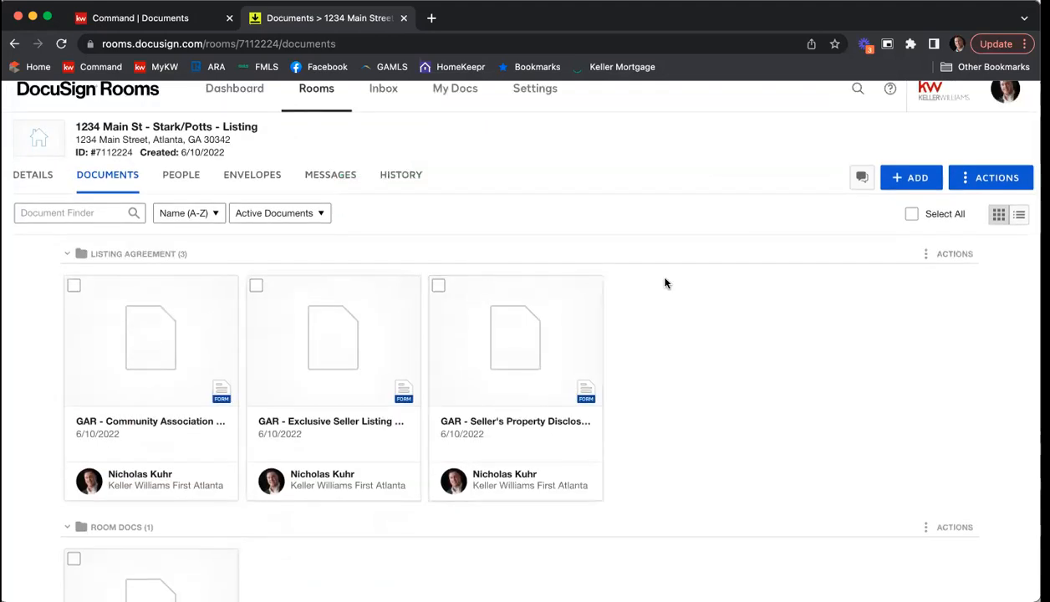
Step: Open the Exclusive Seller Listing Agreement F101 form and fill in the property's Tax Parcel I.D. Number
scroll(666, 282, down, 1)
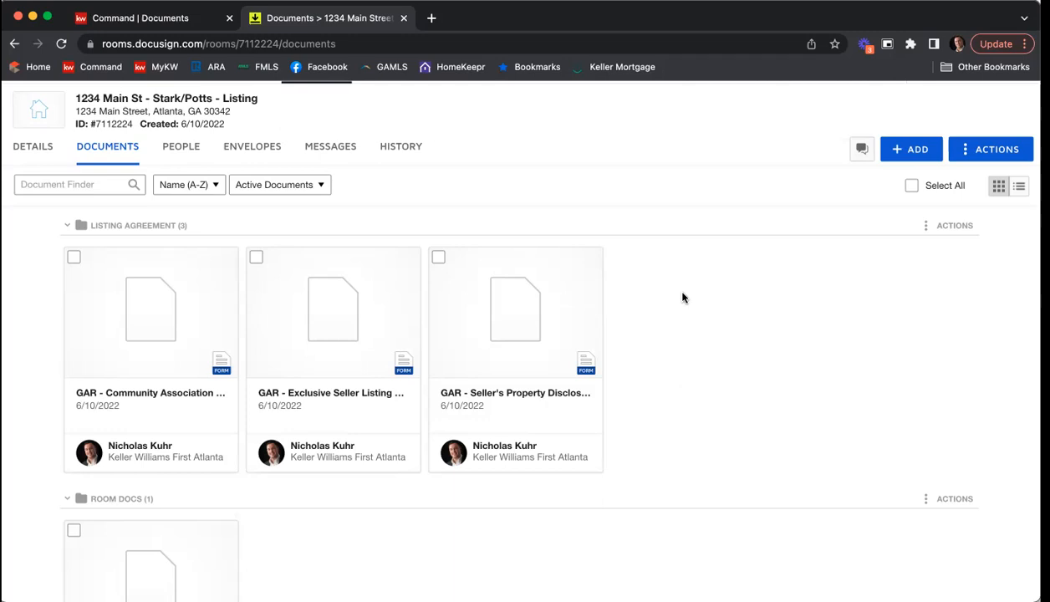
click(333, 301)
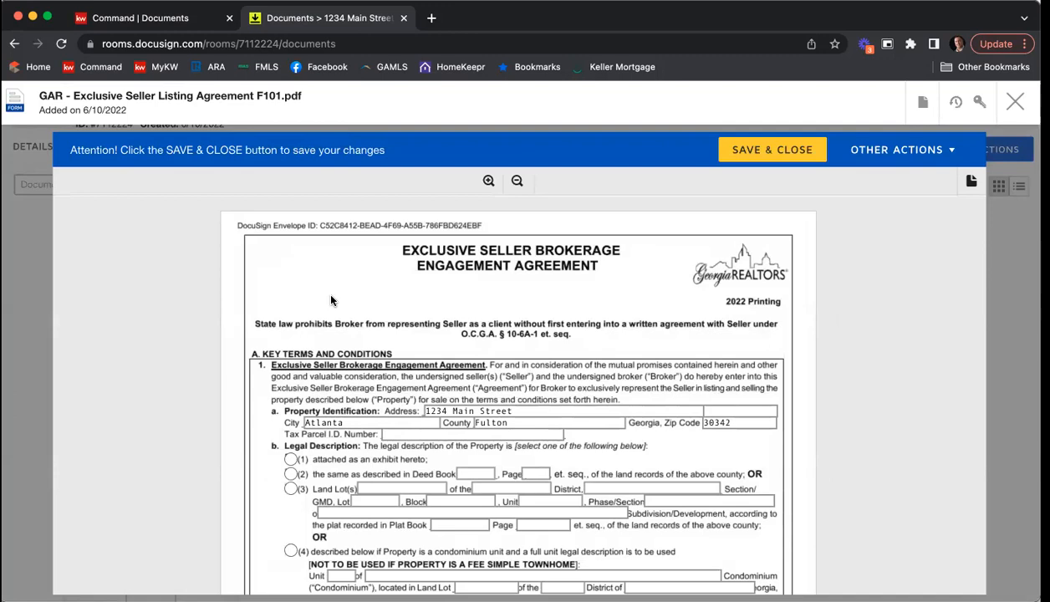
scroll(359, 297, down, 2)
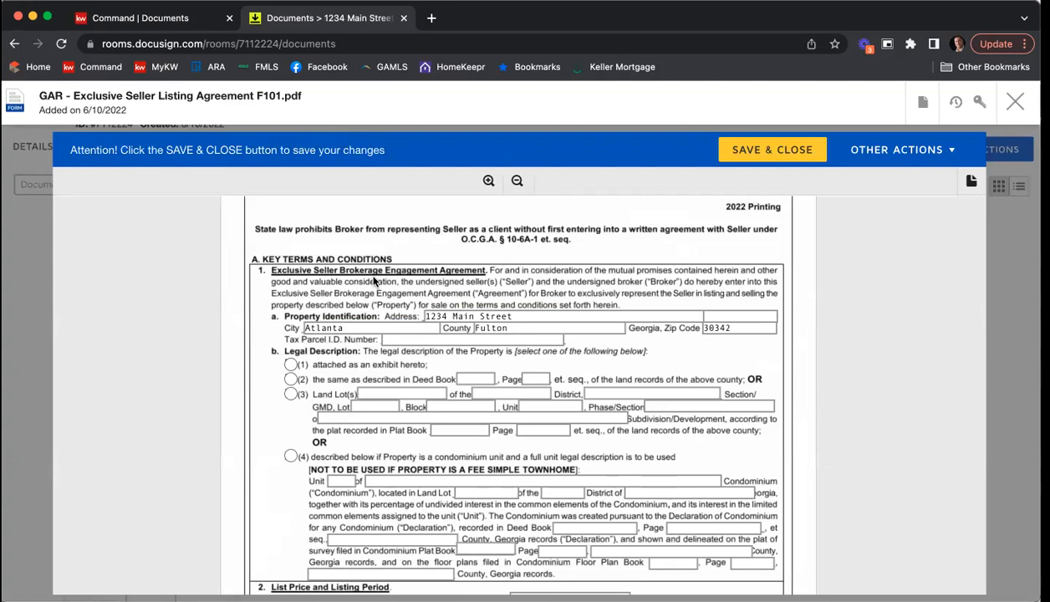
scroll(374, 282, down, 2)
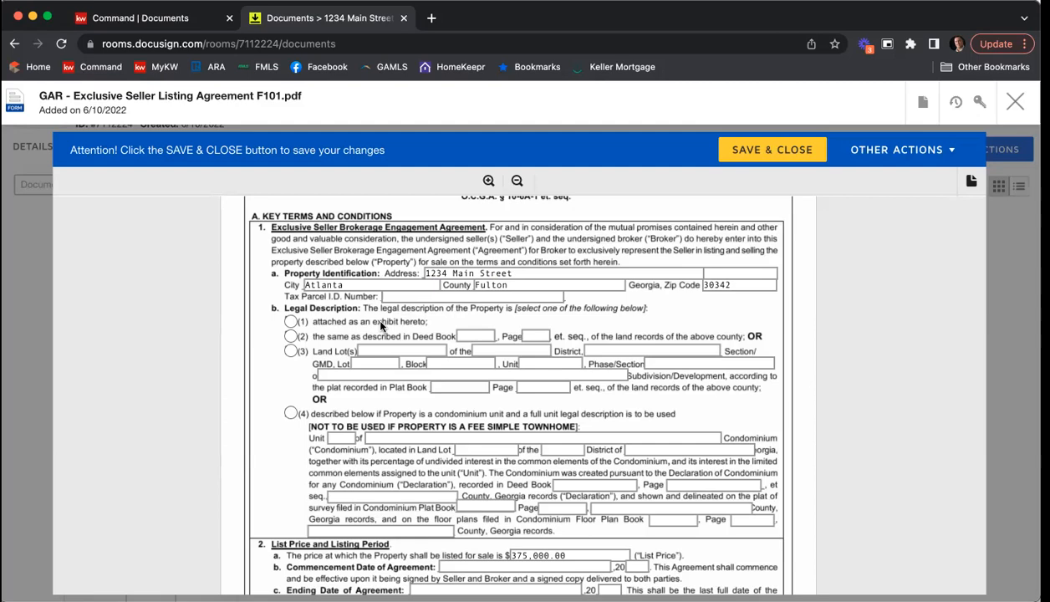
scroll(380, 325, up, 1)
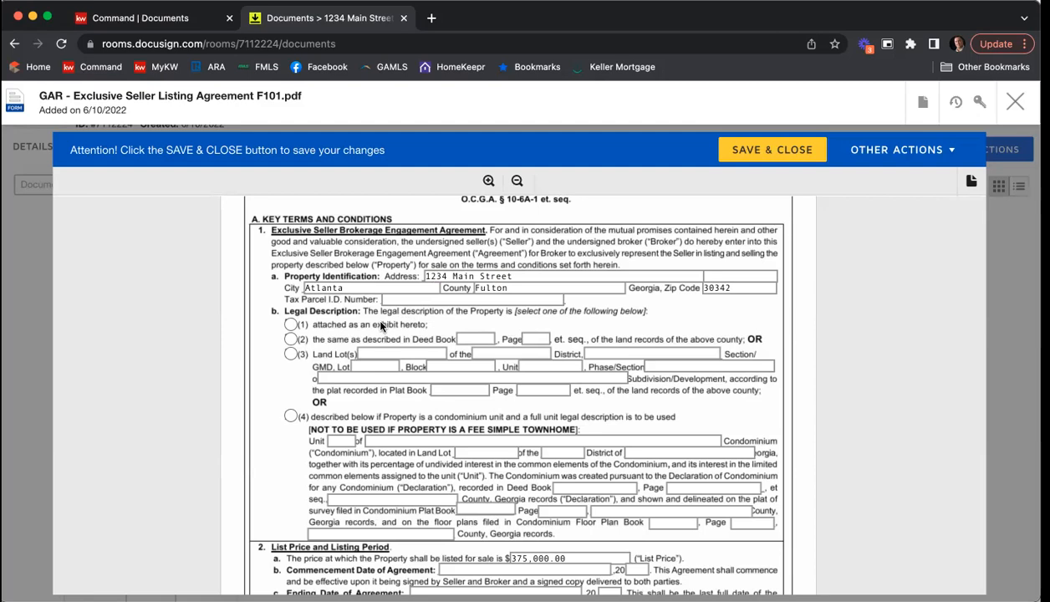
click(393, 299)
text(465498712)
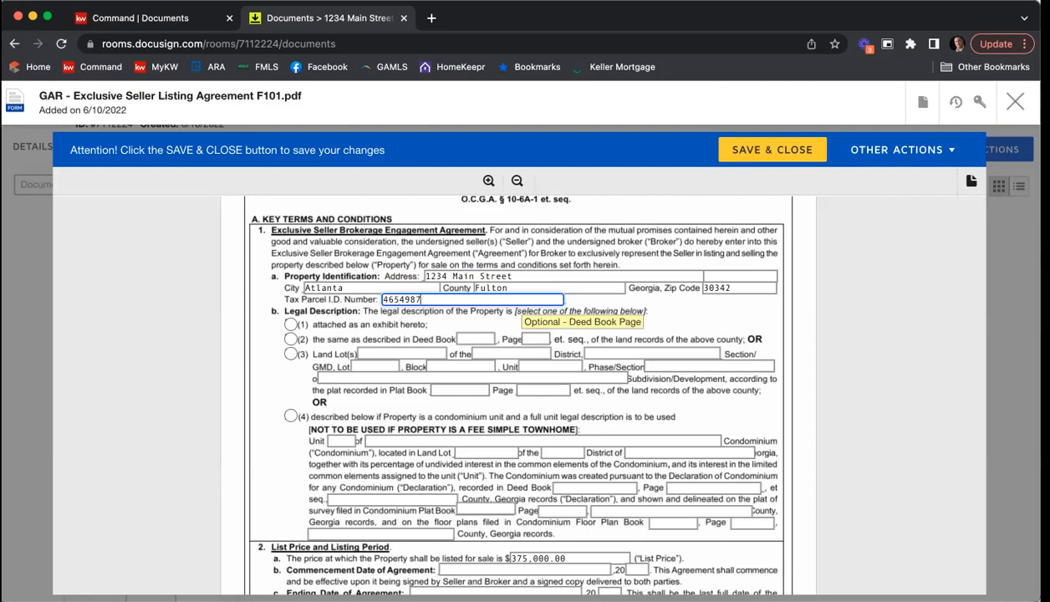
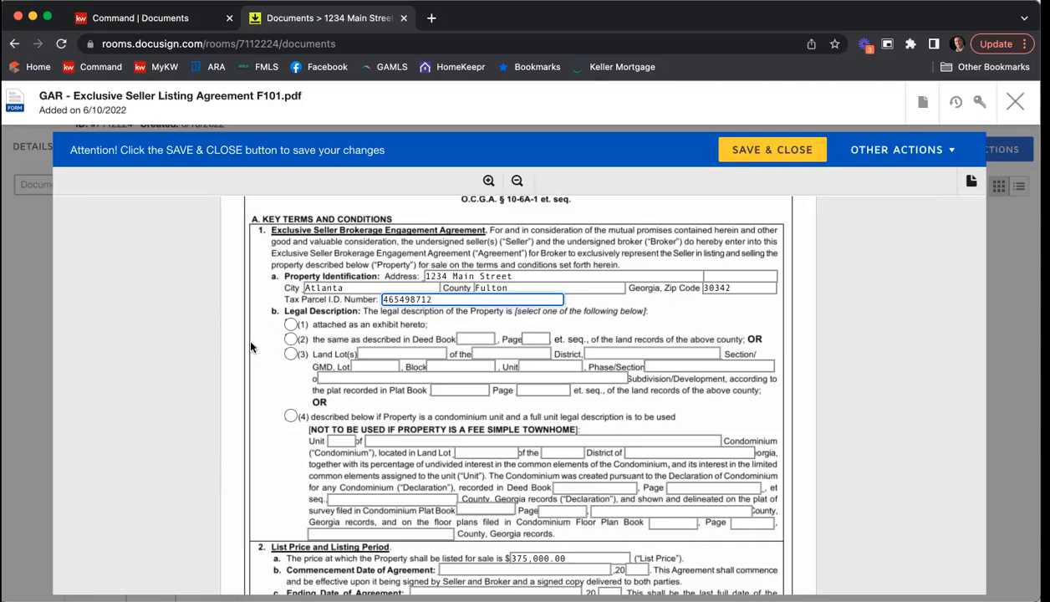
Step: Mark the property's legal description as attached as an exhibit in the listing agreement
scroll(251, 346, down, 3)
scroll(264, 390, up, 1)
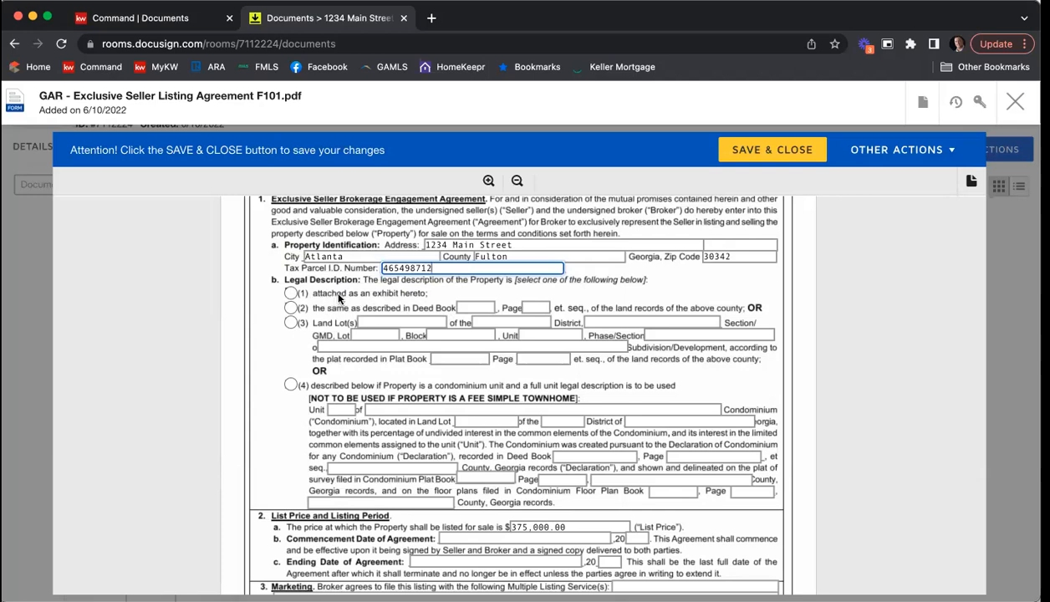
click(291, 293)
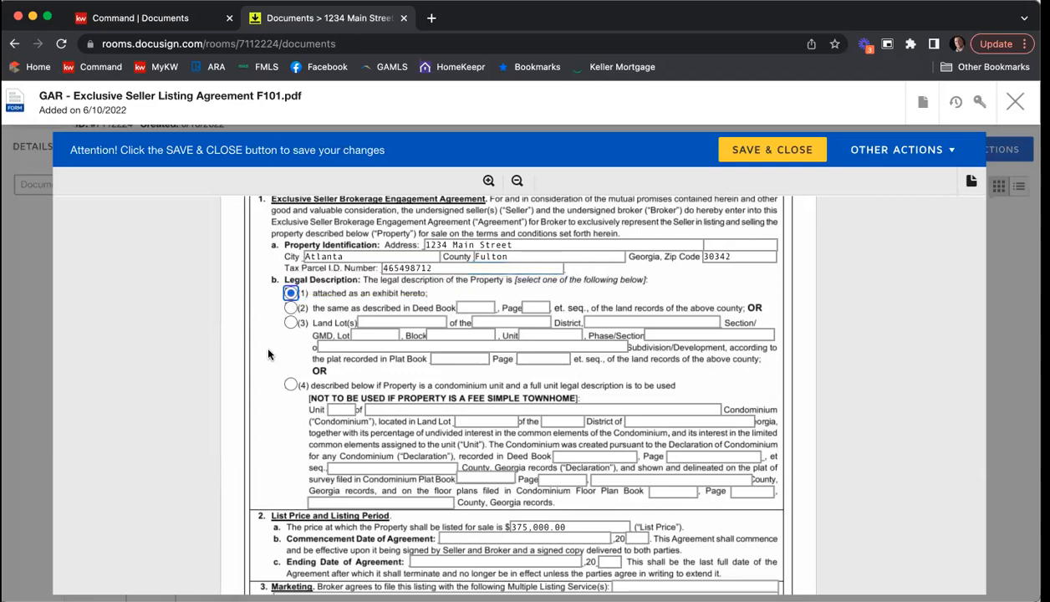
scroll(251, 351, up, 1)
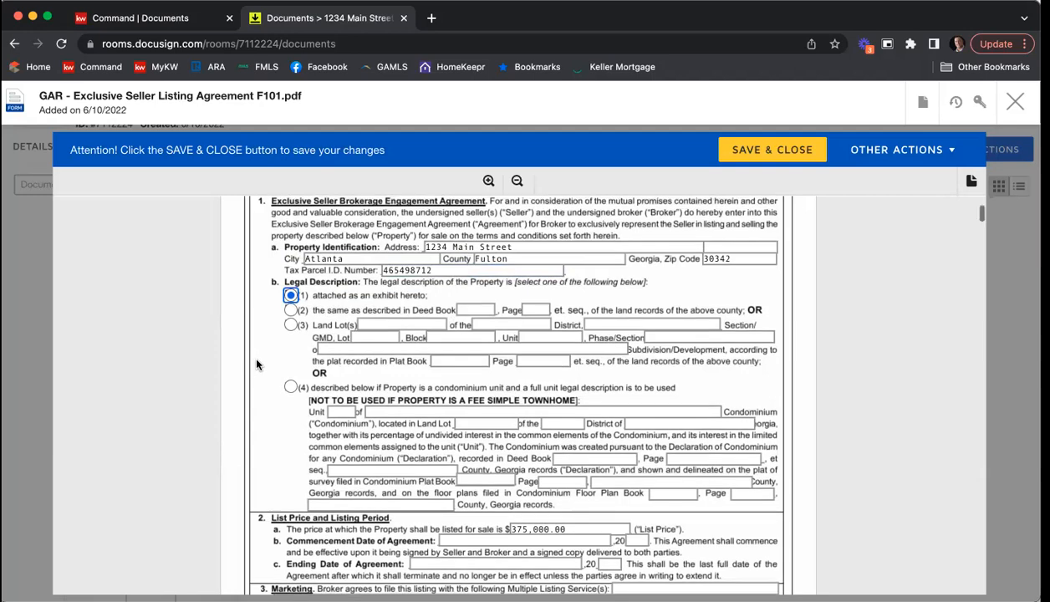
Step: Enter 6/10, 2022 as the Commencement Date of Agreement in the List Price and Listing Period section
scroll(256, 364, down, 3)
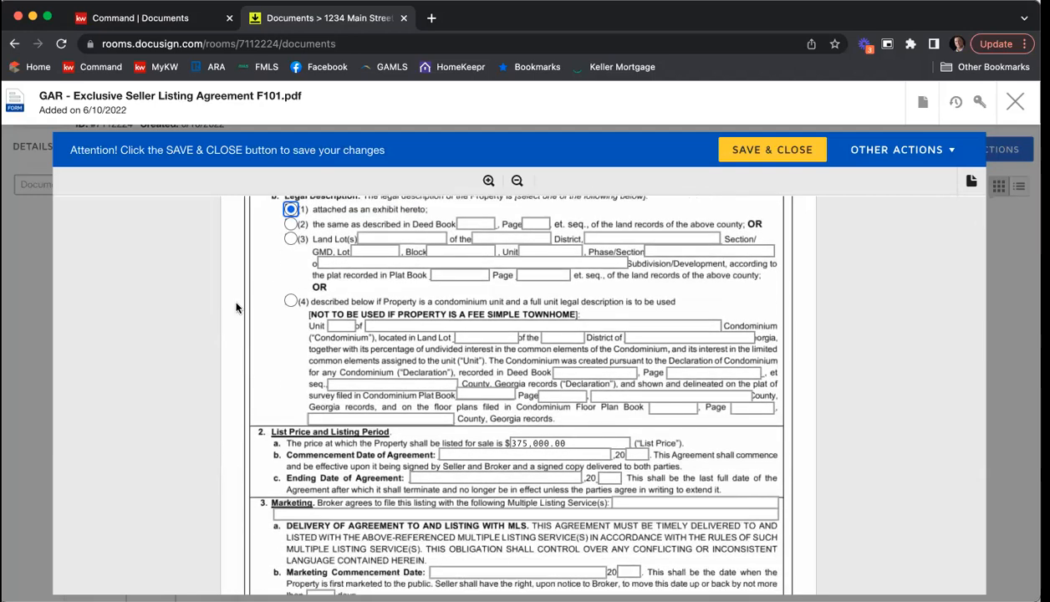
scroll(236, 307, down, 5)
scroll(236, 309, down, 1)
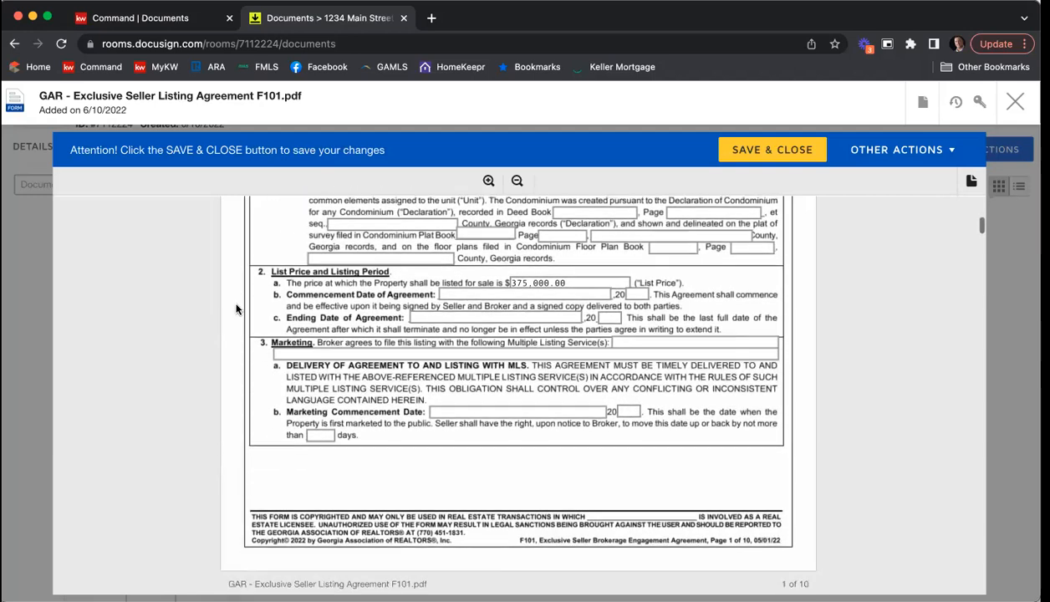
scroll(235, 310, down, 1)
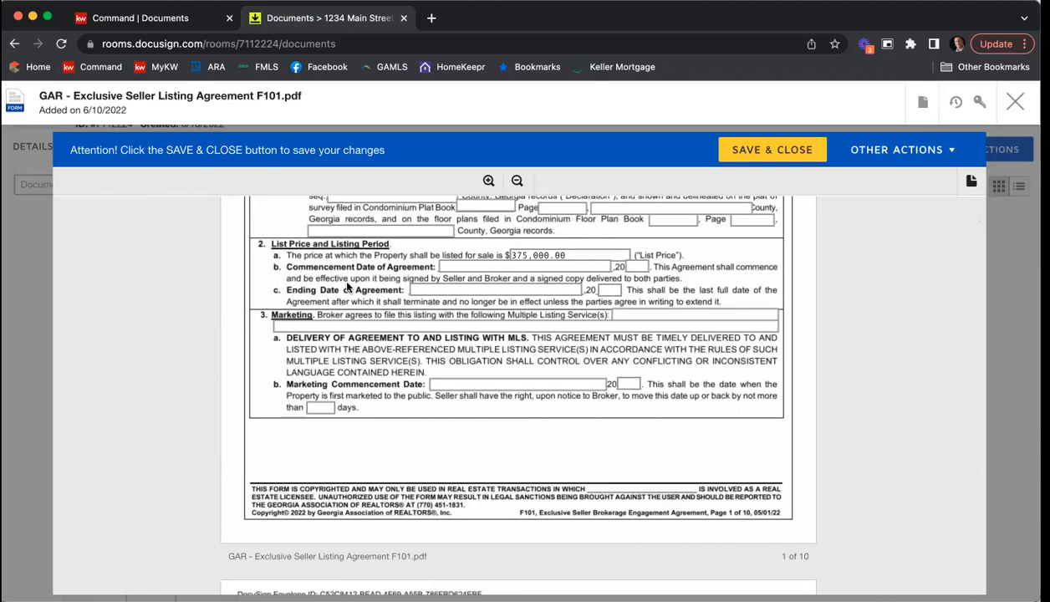
click(468, 265)
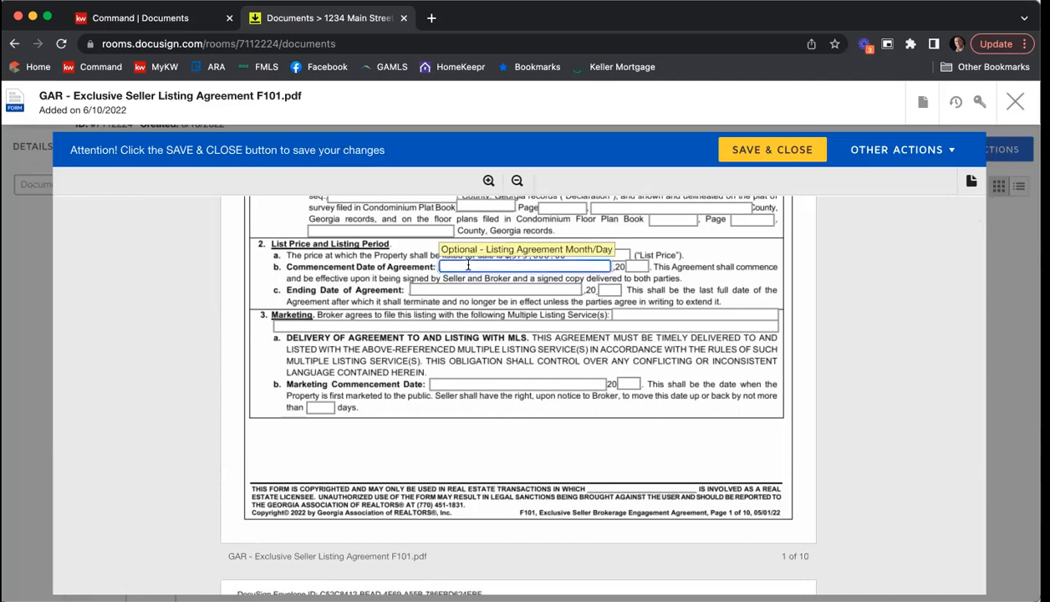
text(6/10)
key(Tab)
text(22)
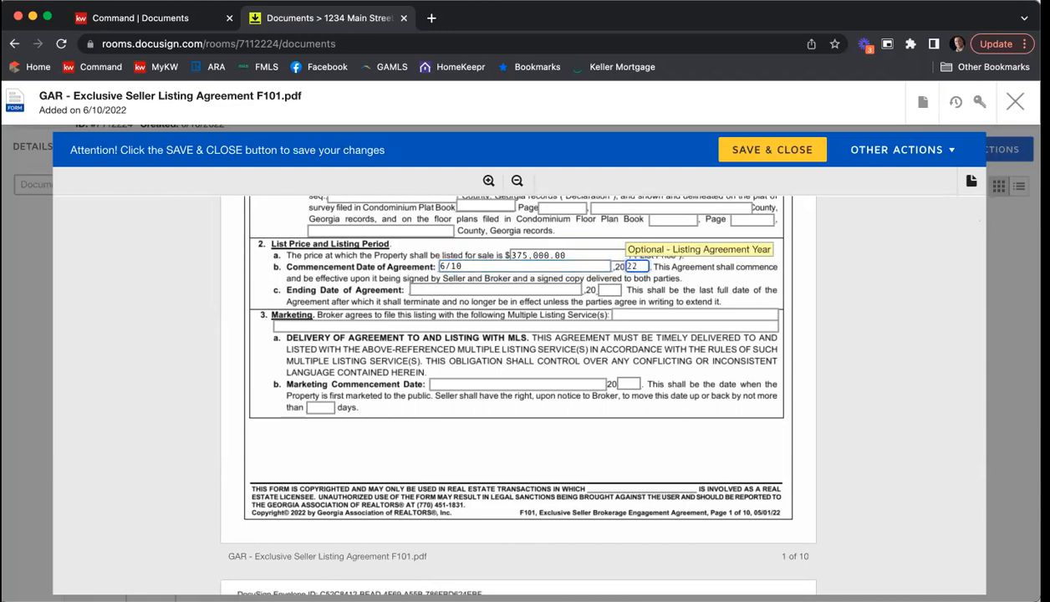
Step: Enter 8/10, 2022 as the Ending Date of Agreement
click(408, 286)
text(8/10)
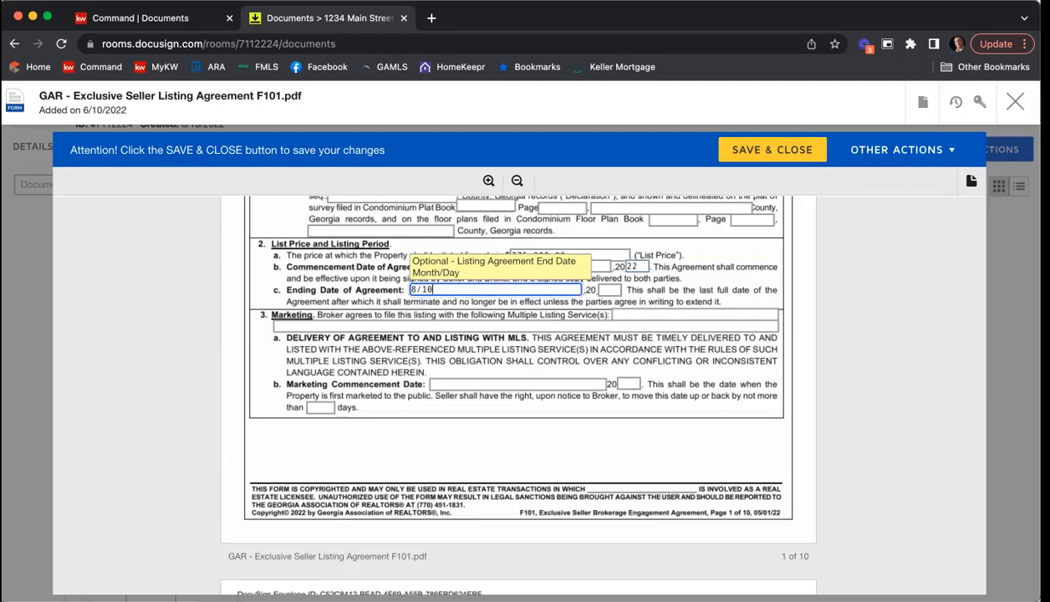
key(Tab)
text(22)
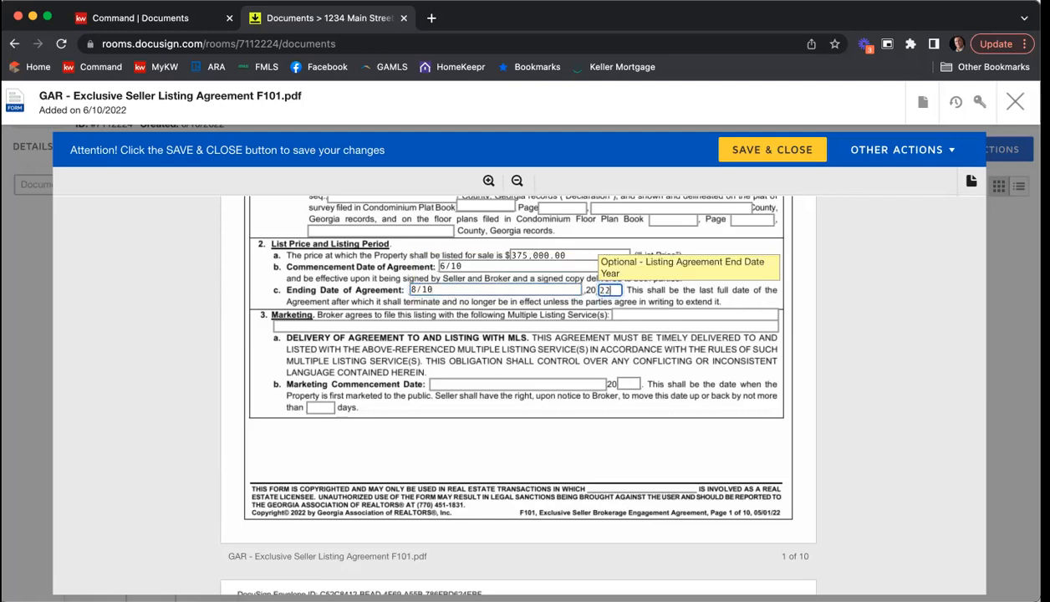
key(Tab)
click(719, 279)
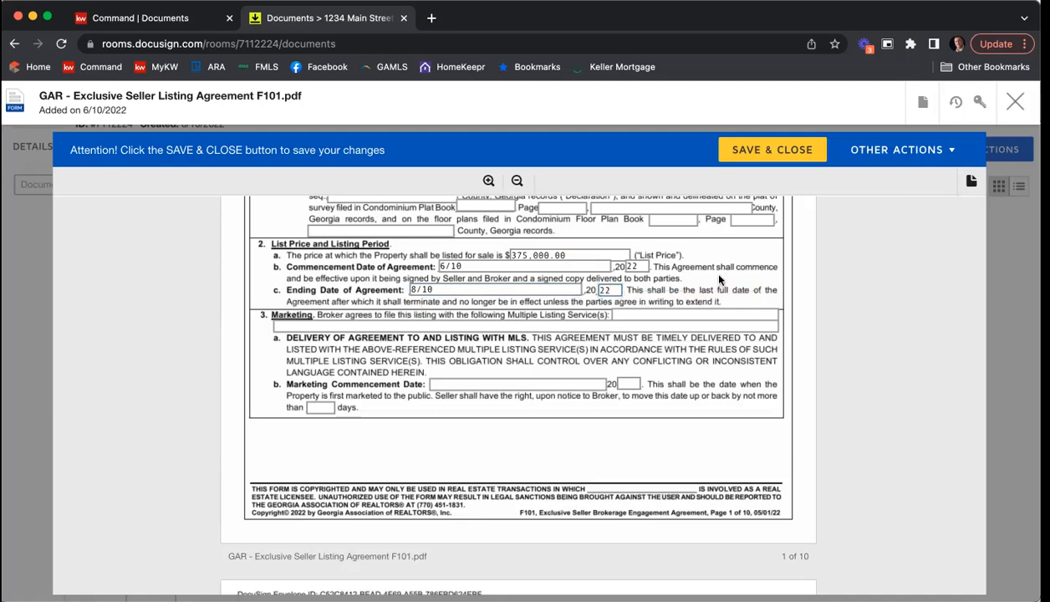
Step: Fill in the Marketing section's Multiple Listing Service(s) as "FMLS, GAMLS, & KWLA"
click(645, 313)
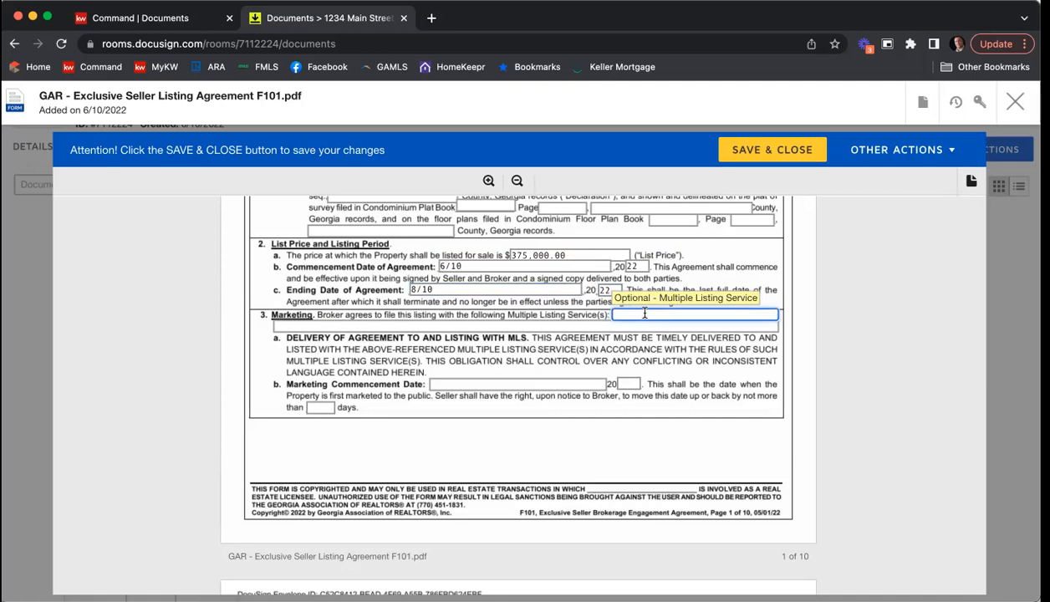
text(FMLS, GAMLS, & KWLA)
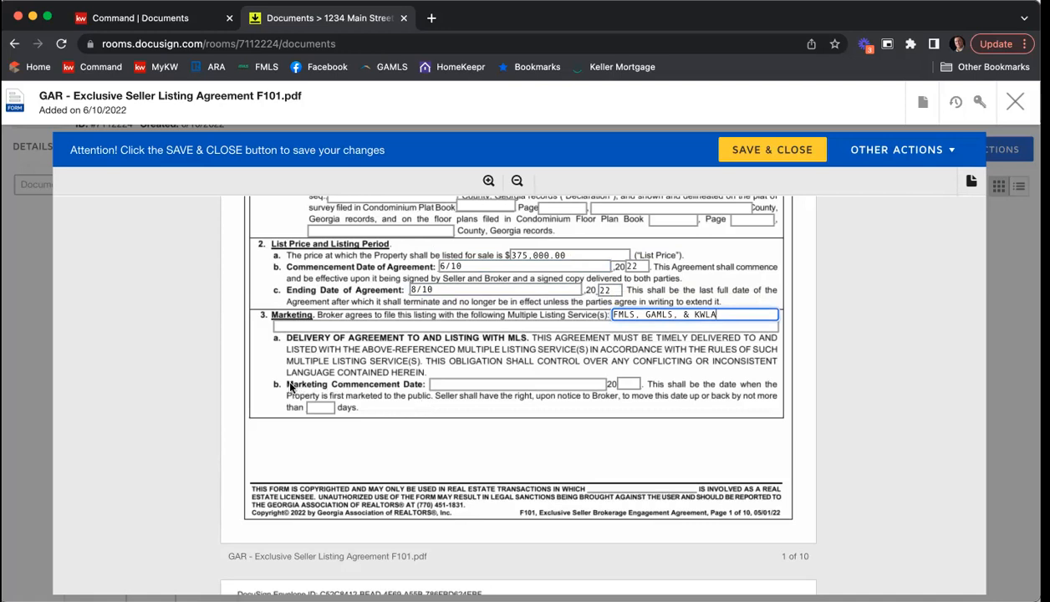
Step: Set the Marketing Commencement Date to 6/11, 2022, movable by no more than 5 days
click(466, 383)
text(6/11)
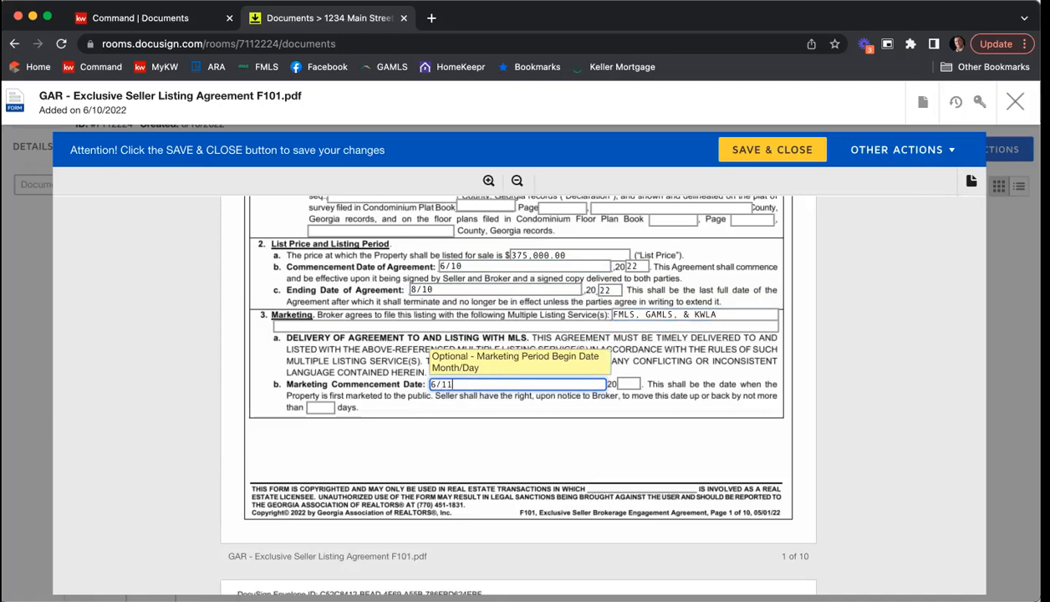
key(Tab)
text(22)
key(Tab)
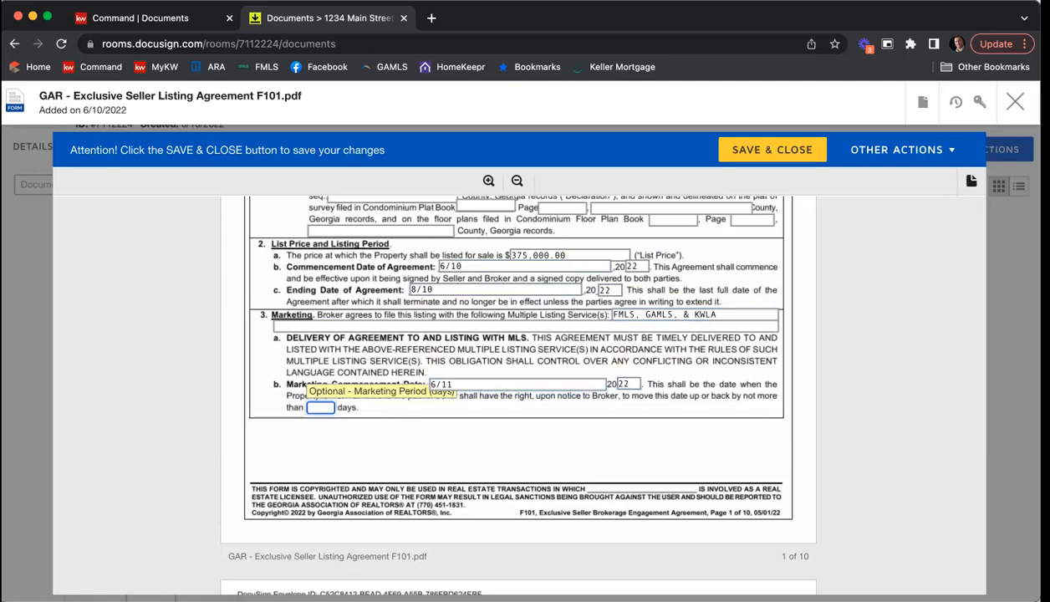
text(5)
click(580, 351)
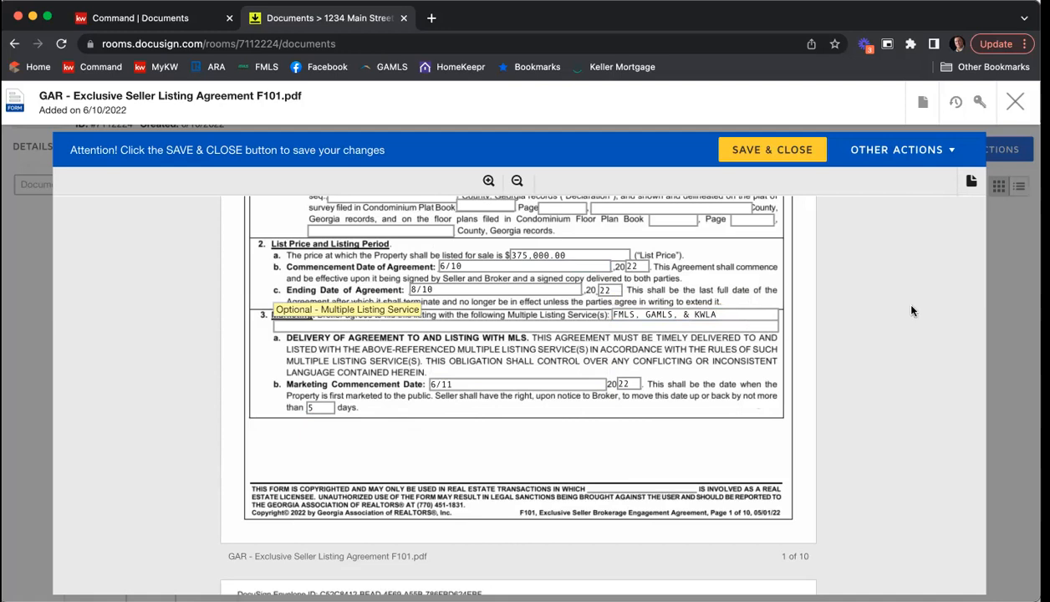
Step: Correct the last multiple listing service name in the Marketing section to KWLS
click(731, 324)
click(735, 314)
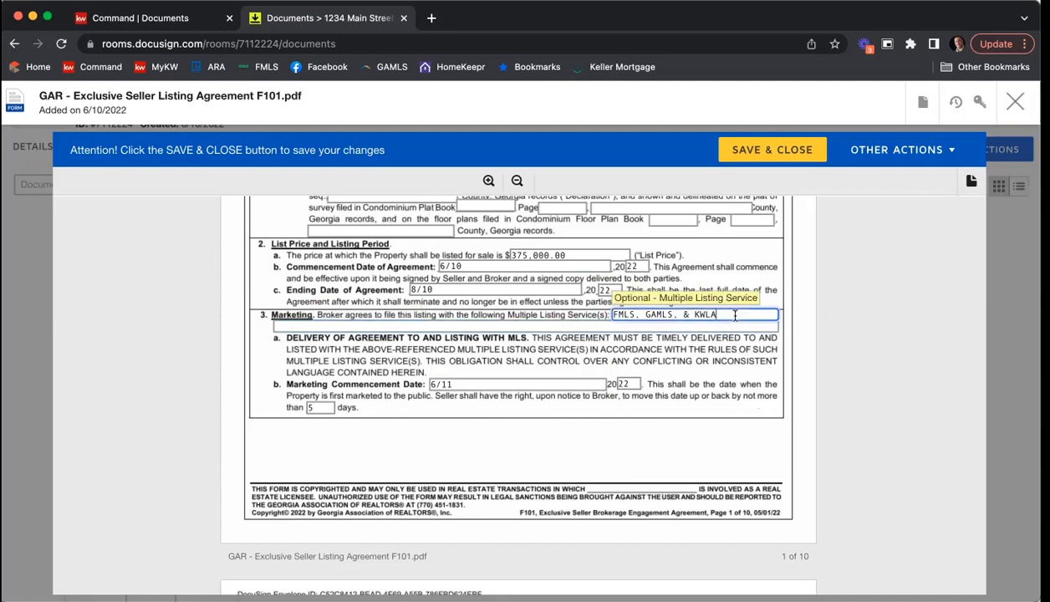
key(BackSpace)
text(S)
click(862, 311)
Step: Set the seller's commission to 6 percent of the sales price and the cooperating broker's share to 3 percent
scroll(861, 314, down, 5)
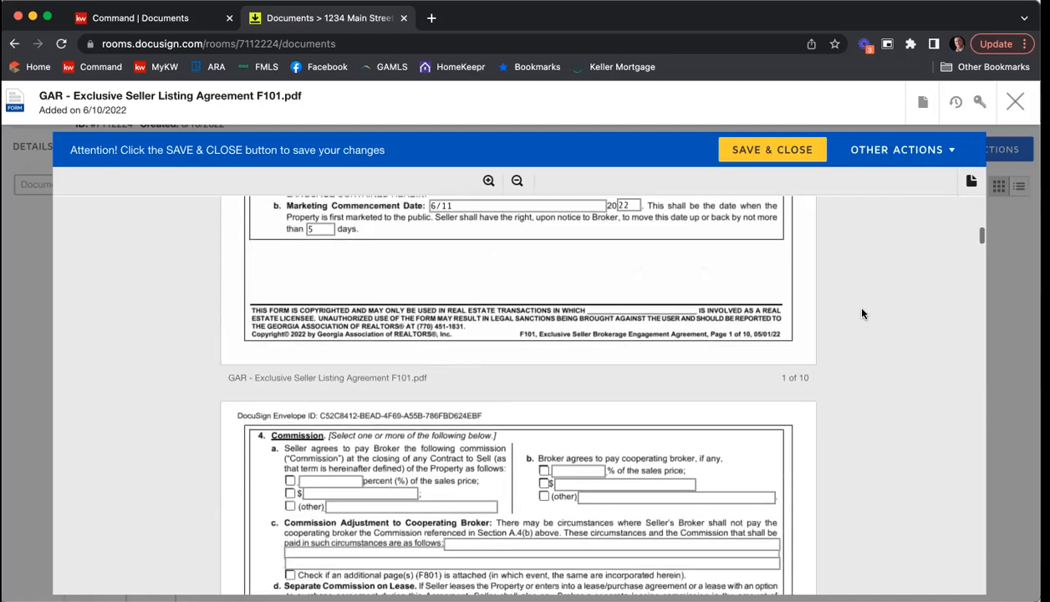
scroll(862, 313, down, 2)
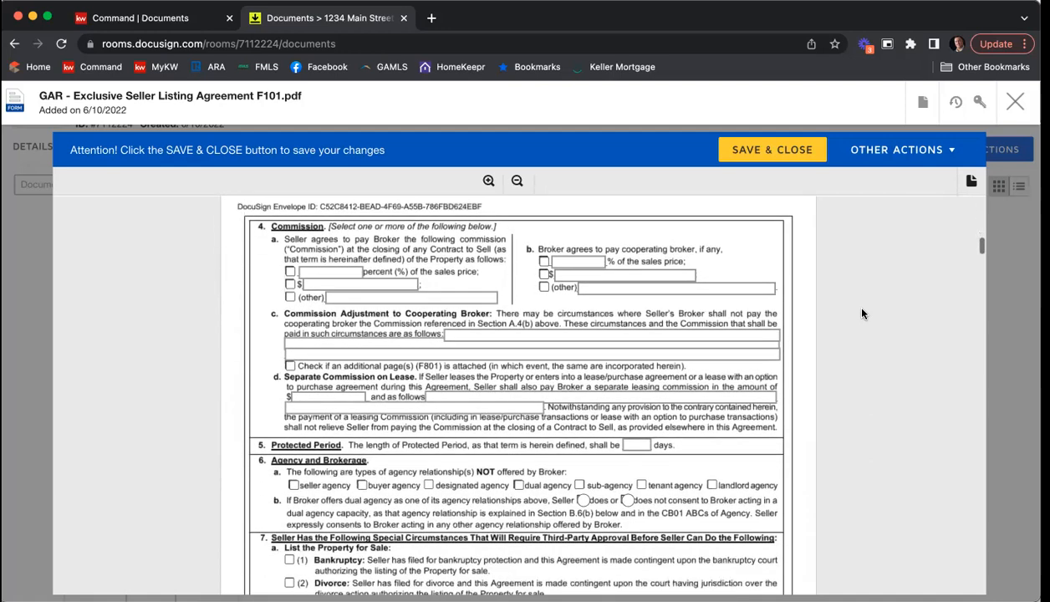
click(290, 270)
click(318, 272)
text(6)
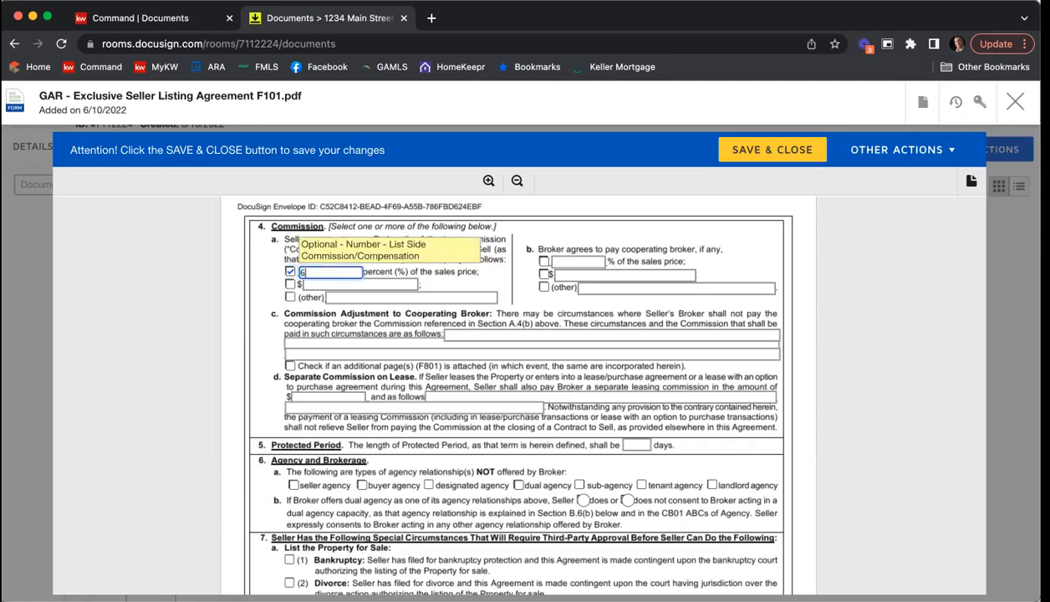
click(543, 261)
click(566, 261)
text(3)
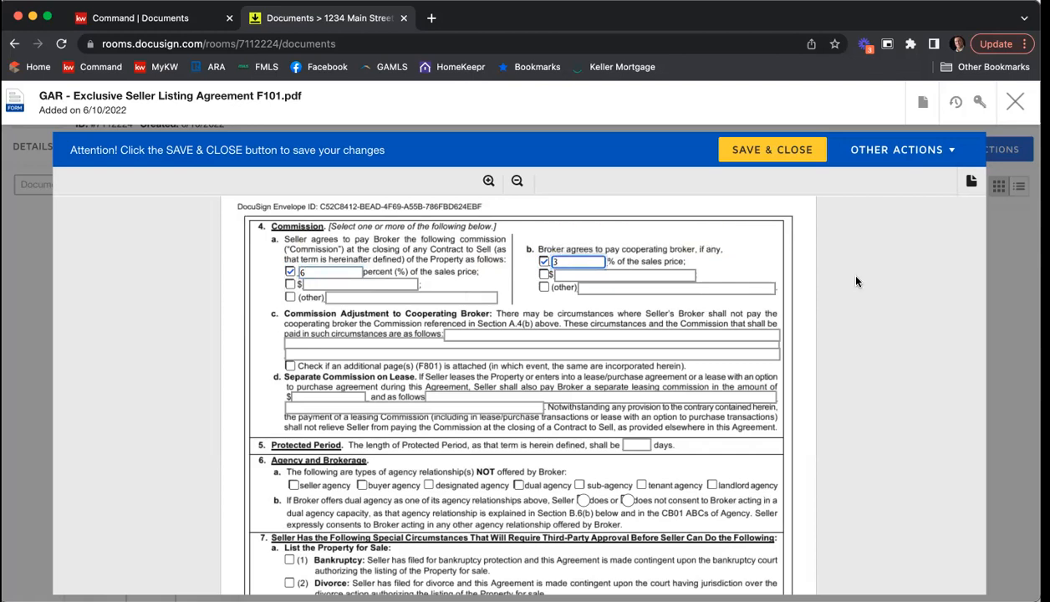
Step: Set the length of the Protected Period to 90 days
scroll(857, 282, down, 2)
scroll(857, 282, down, 5)
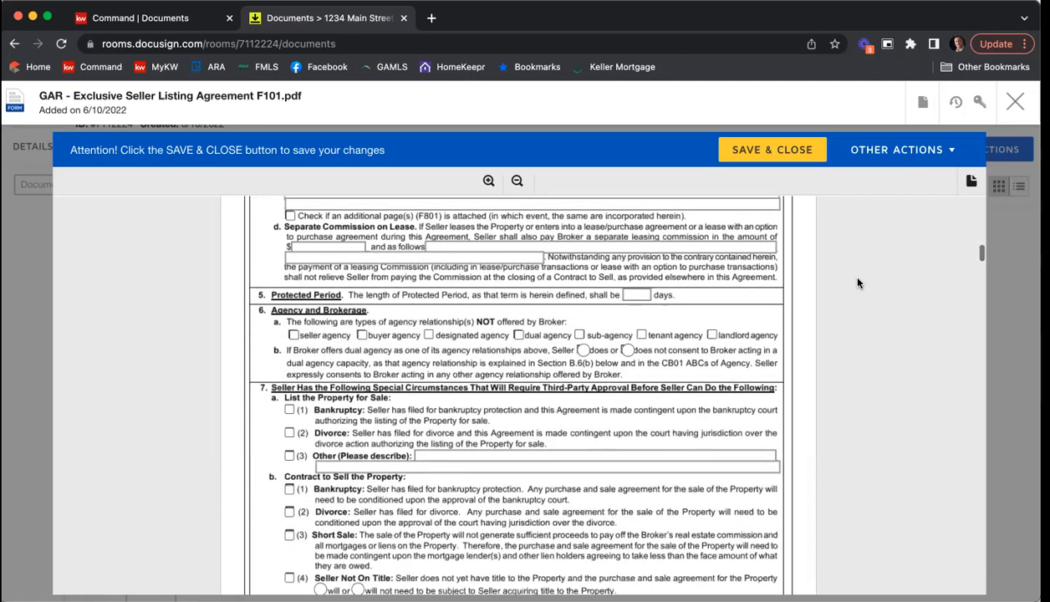
click(635, 280)
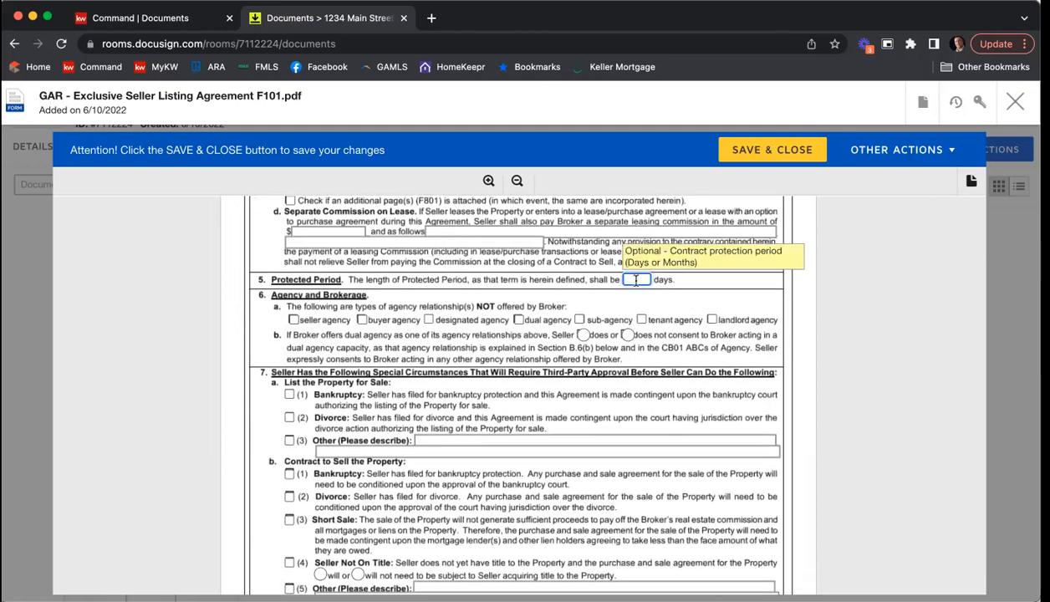
text(90)
Step: Mark dual agency and sub-agency as not offered by the broker, and state that the seller does not consent to dual agency
scroll(234, 322, down, 1)
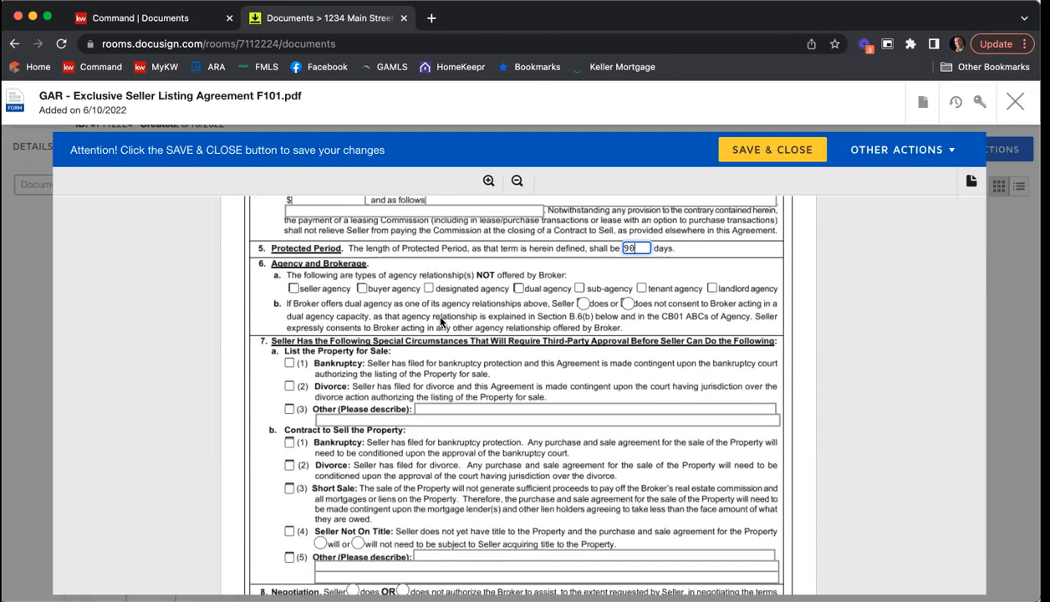
click(520, 289)
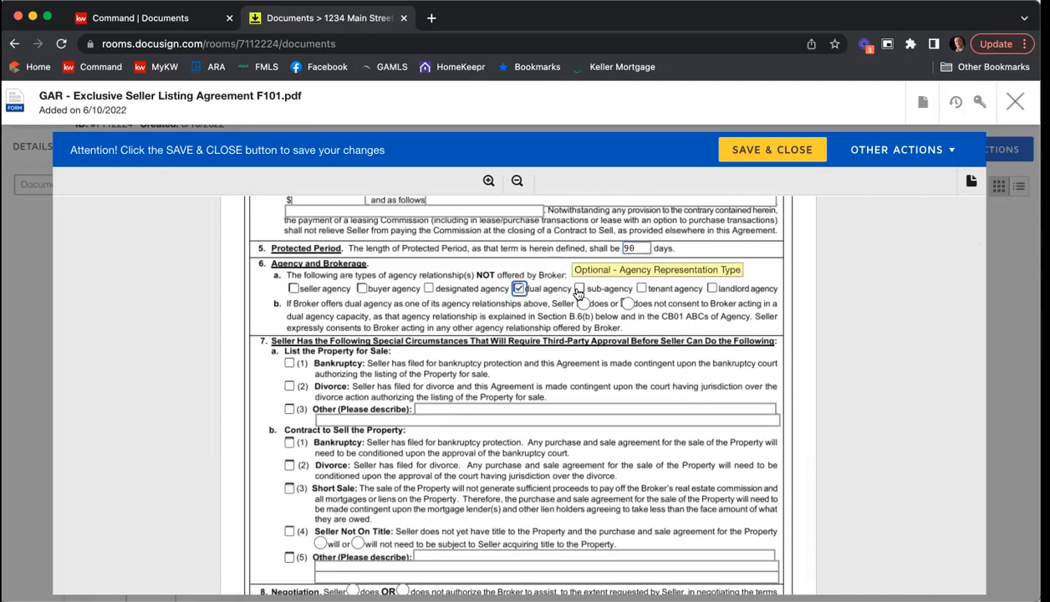
click(580, 289)
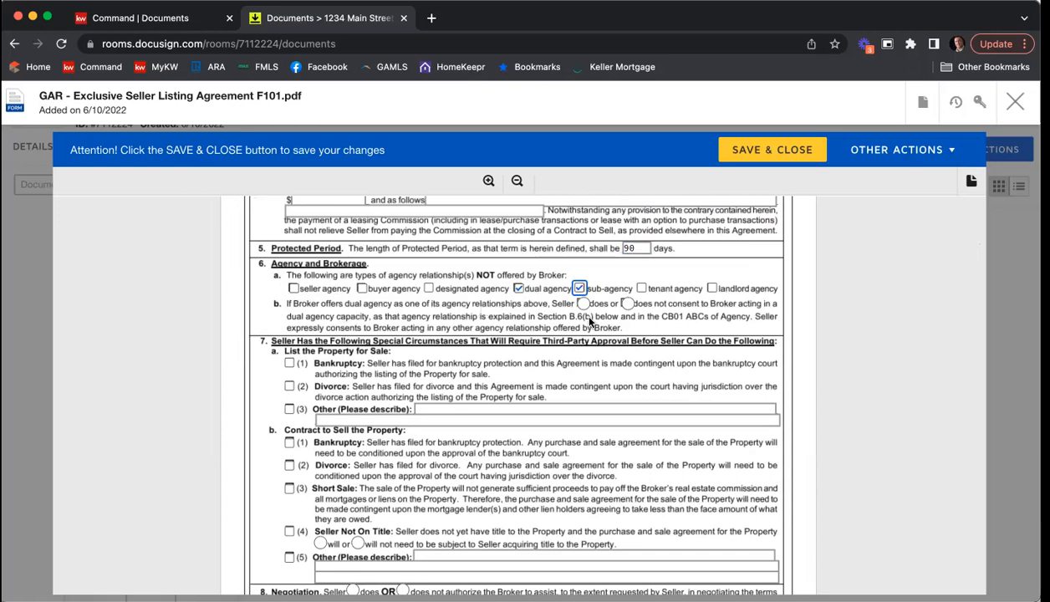
click(628, 304)
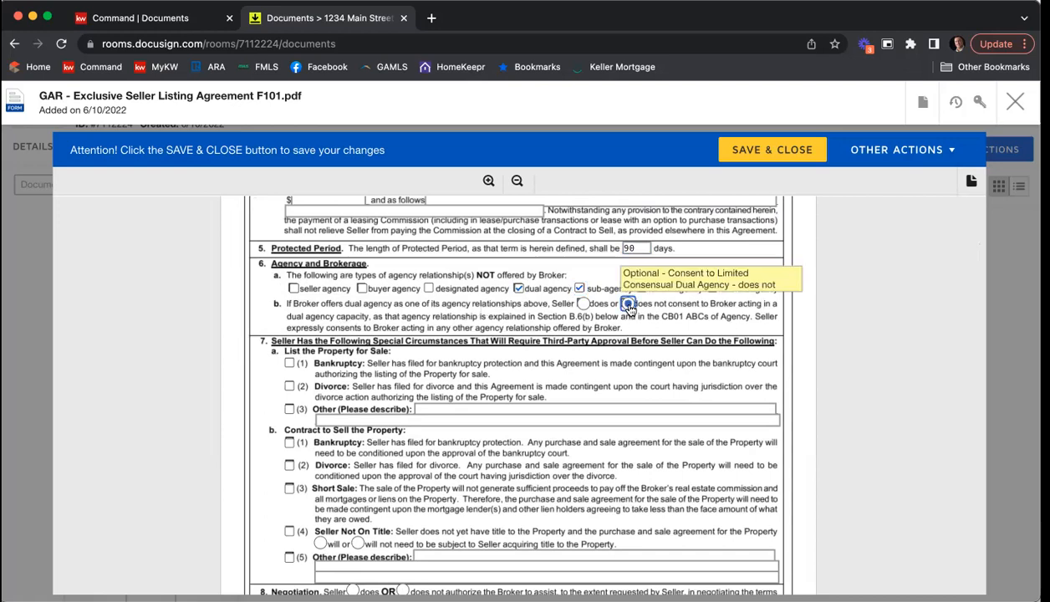
Step: In the Negotiation section, indicate that the seller does authorize the broker to assist in negotiating terms
scroll(558, 356, down, 2)
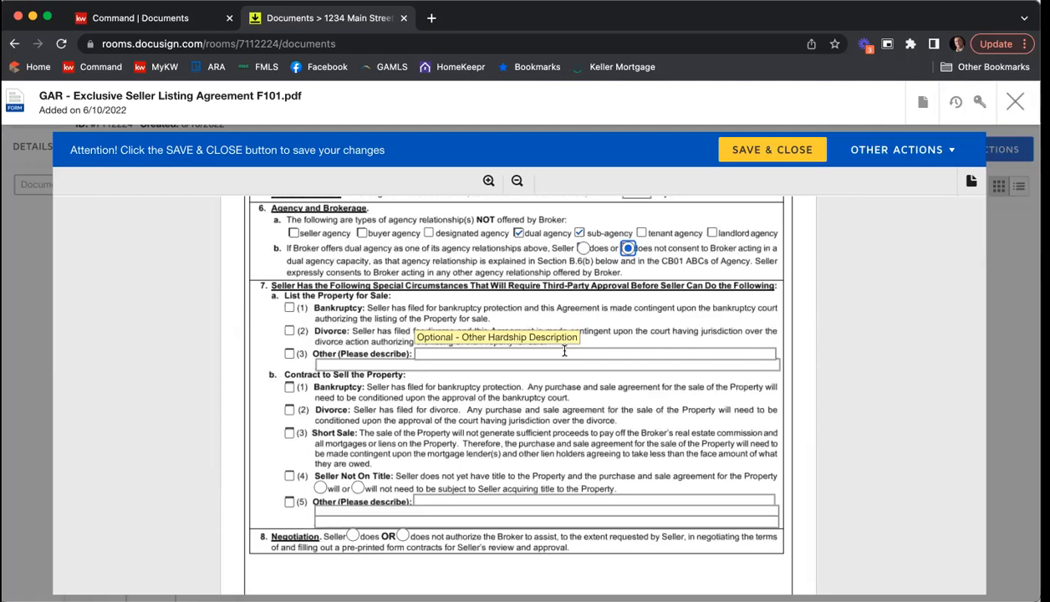
scroll(564, 351, down, 1)
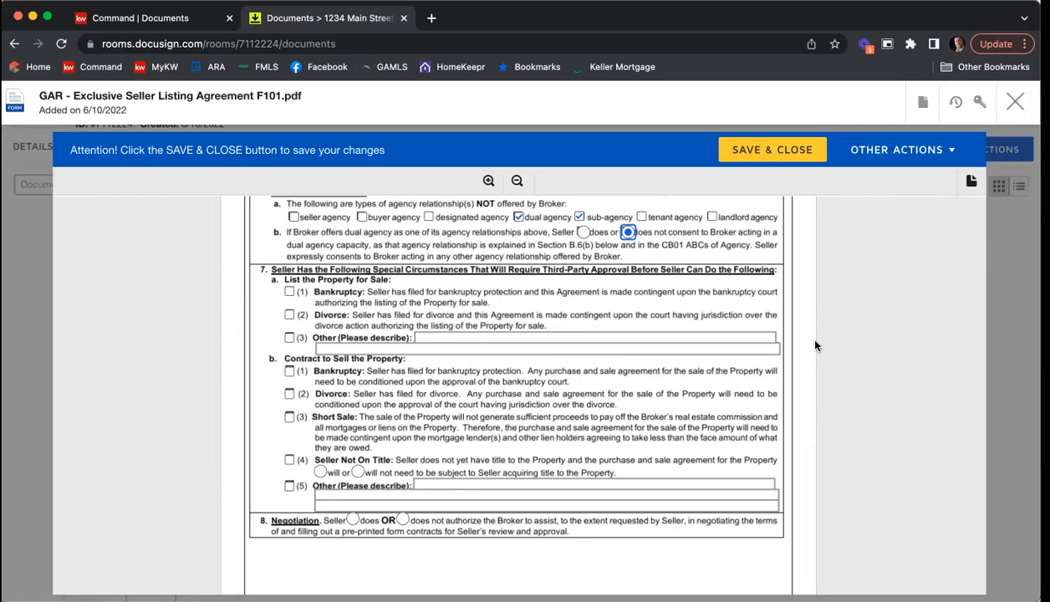
scroll(815, 345, down, 3)
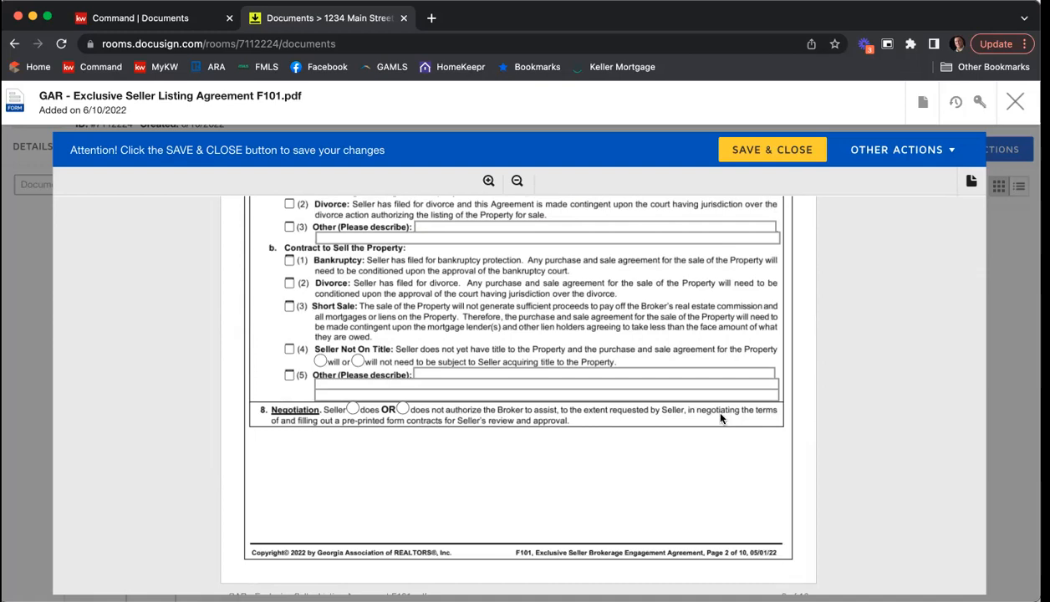
scroll(514, 435, down, 1)
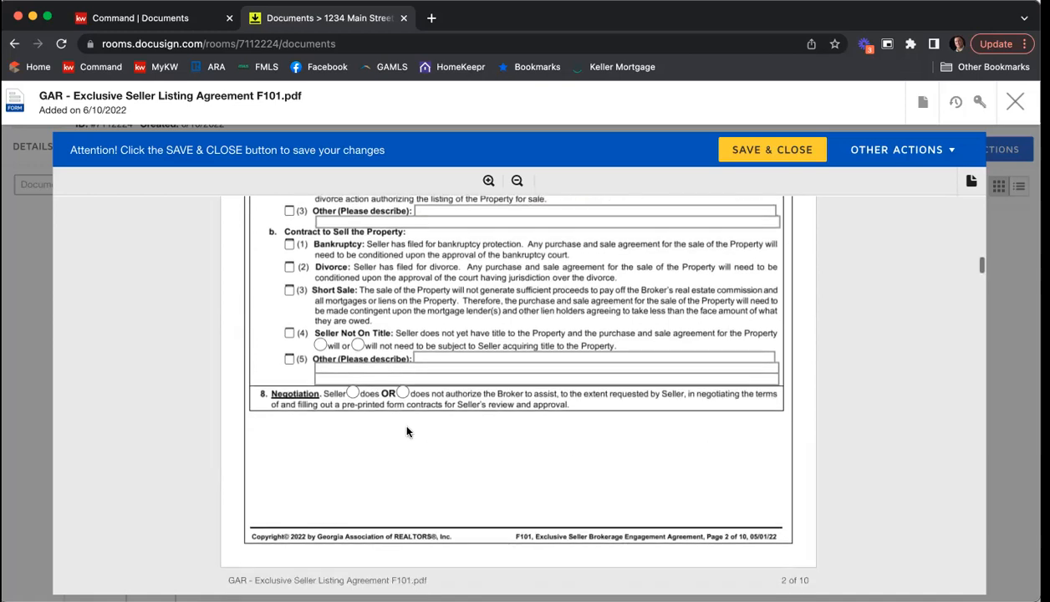
click(352, 393)
Step: Read through the further explanations and other terms and conditions on pages 3 to 8 of the listing agreement
scroll(749, 368, down, 5)
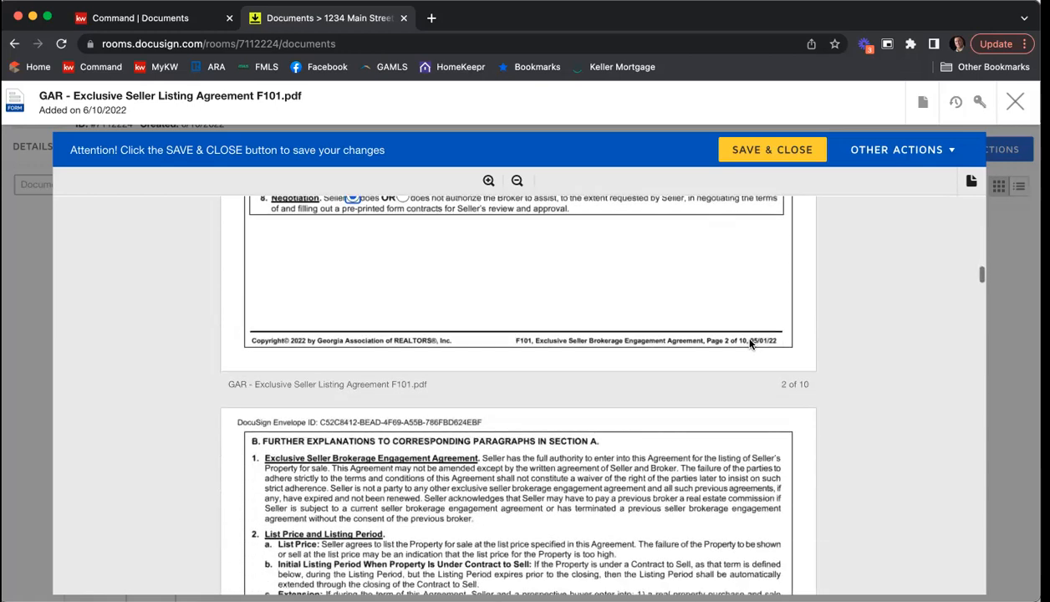
scroll(749, 343, down, 6)
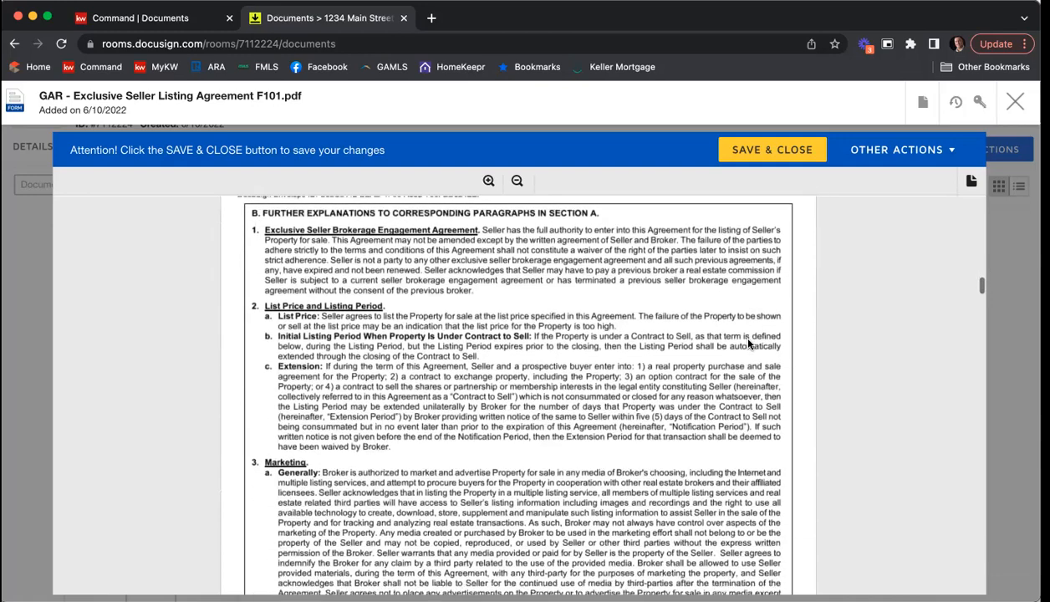
scroll(749, 342, down, 10)
scroll(749, 343, down, 9)
scroll(749, 343, down, 12)
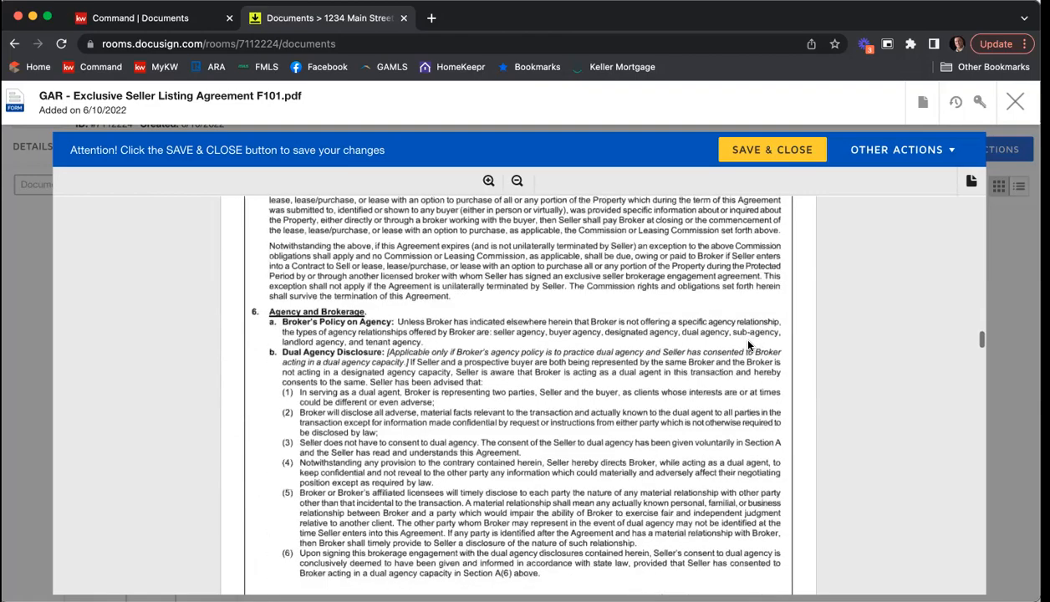
scroll(749, 344, down, 20)
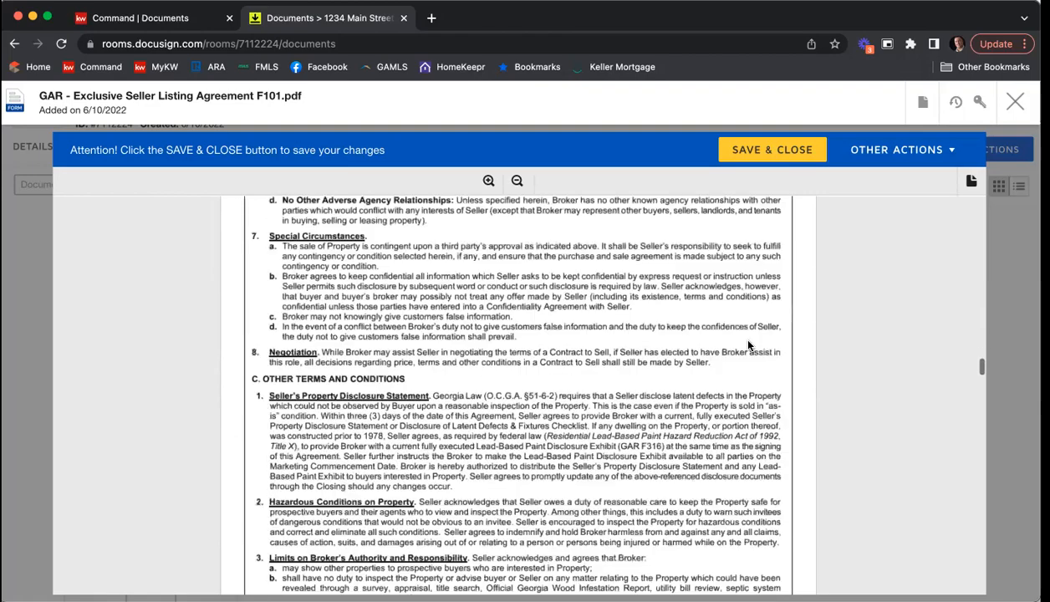
scroll(749, 345, down, 5)
scroll(749, 345, down, 13)
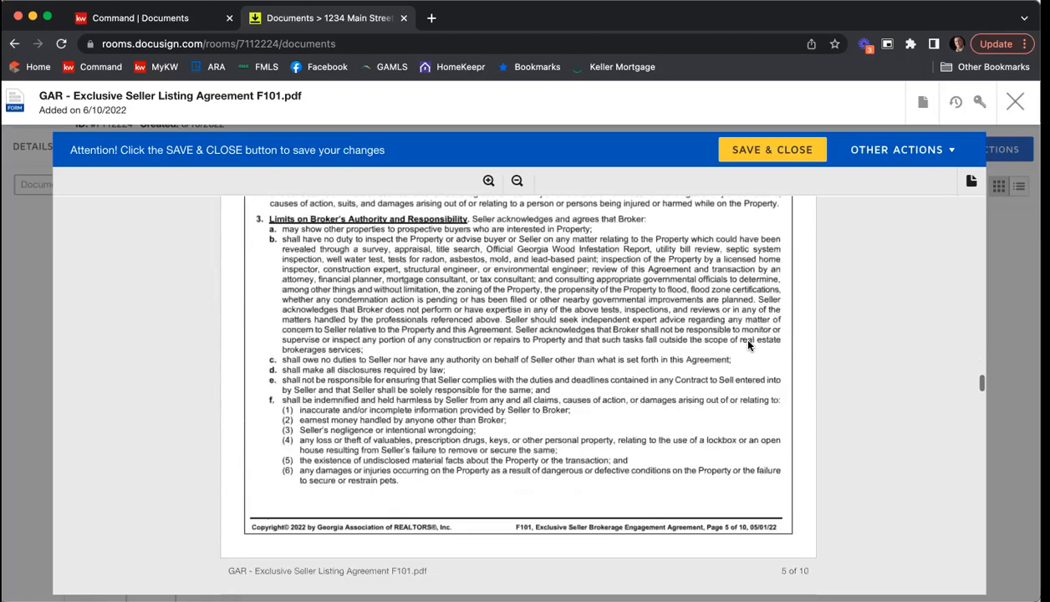
scroll(748, 344, down, 10)
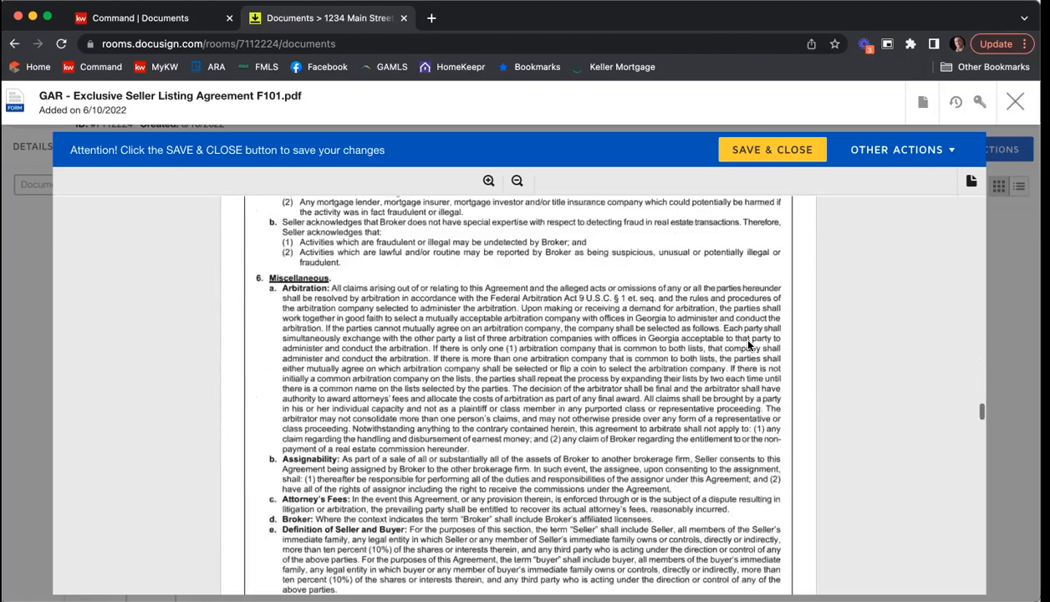
scroll(748, 344, down, 6)
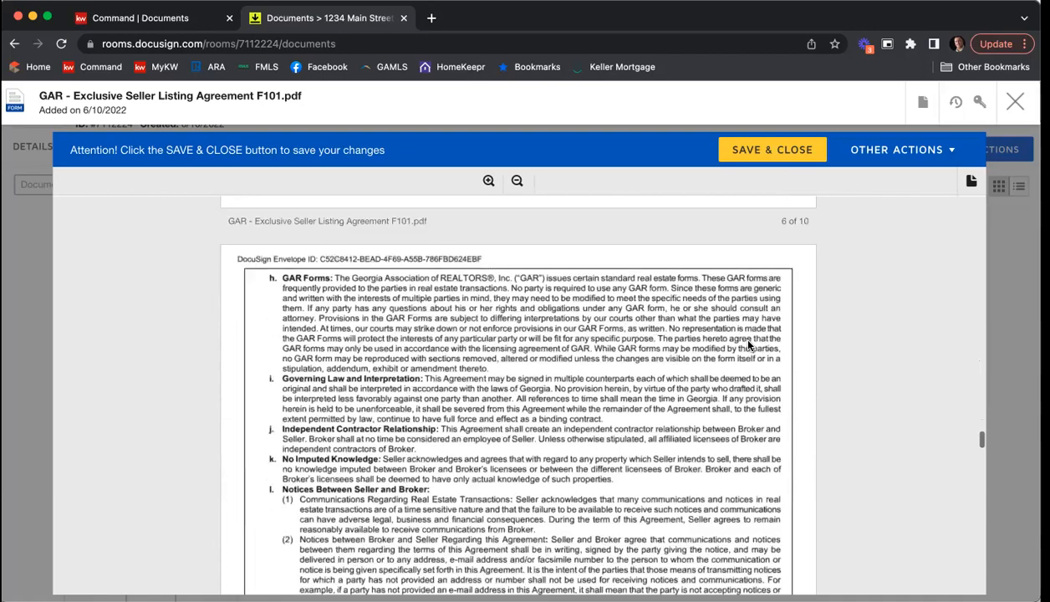
scroll(748, 345, down, 4)
scroll(748, 344, down, 8)
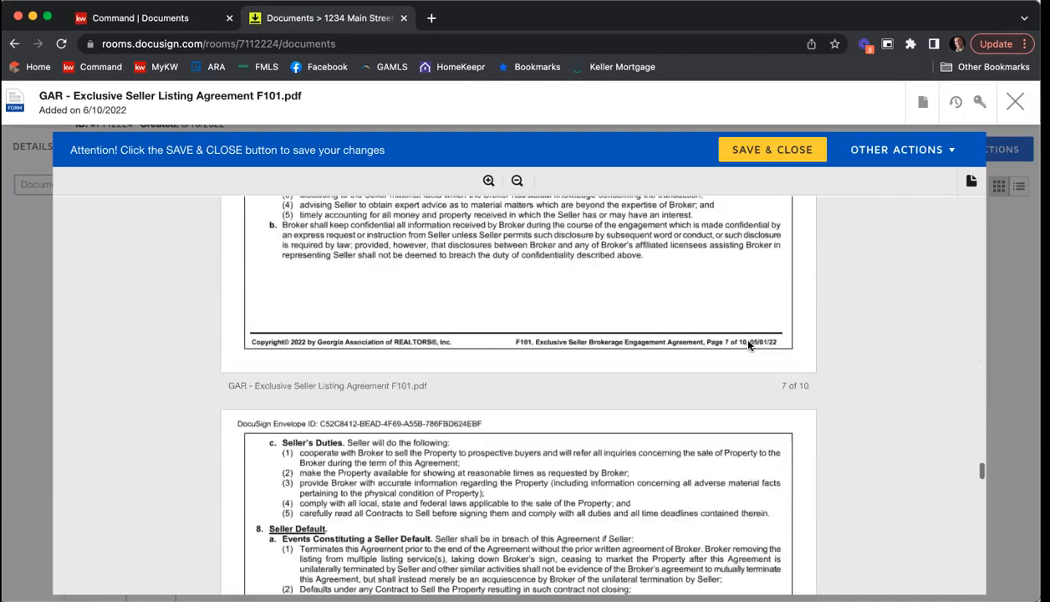
scroll(748, 345, down, 10)
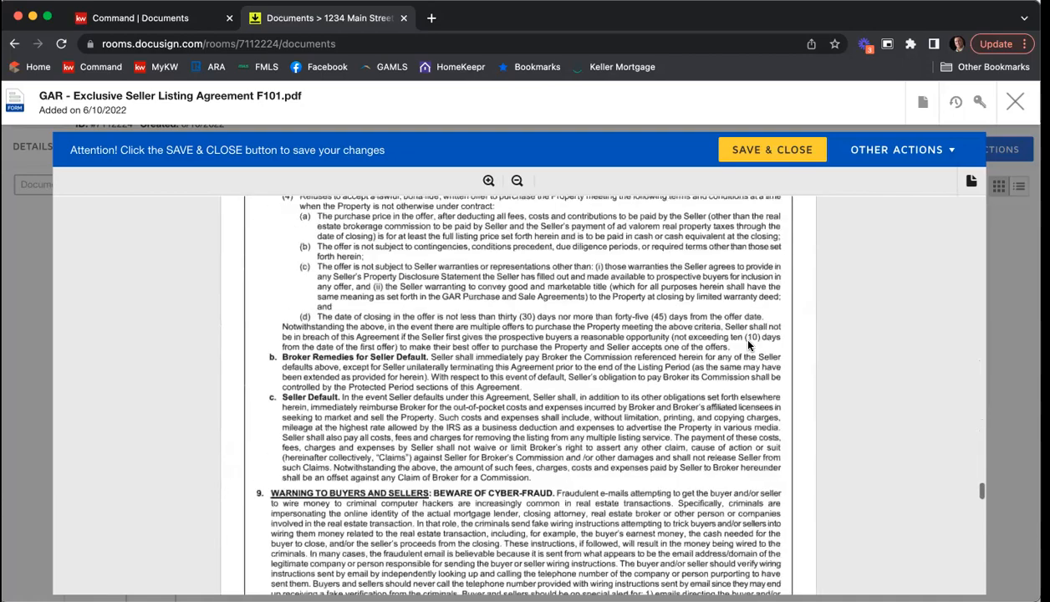
scroll(748, 344, down, 3)
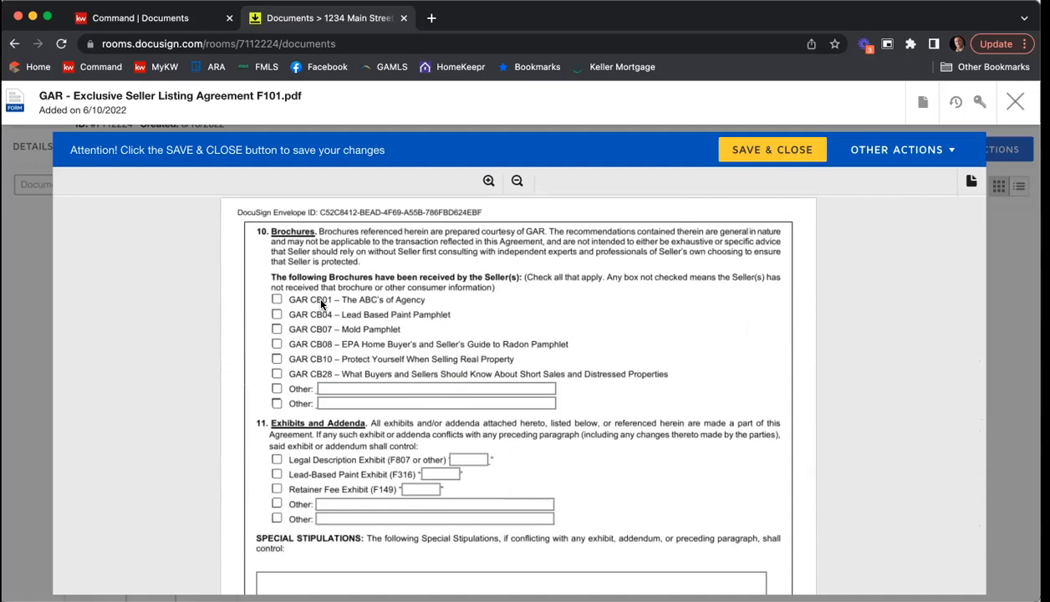
Step: Mark the brochures CB01 The ABC's of Agency, CB04 Lead Based Paint Pamphlet and CB07 Mold Pamphlet as received by the seller
click(277, 299)
click(277, 315)
click(276, 344)
click(276, 344)
click(276, 329)
Step: Include the Legal Description Exhibit (F807 or other) under Exhibits and Addenda and label it A
scroll(222, 391, down, 2)
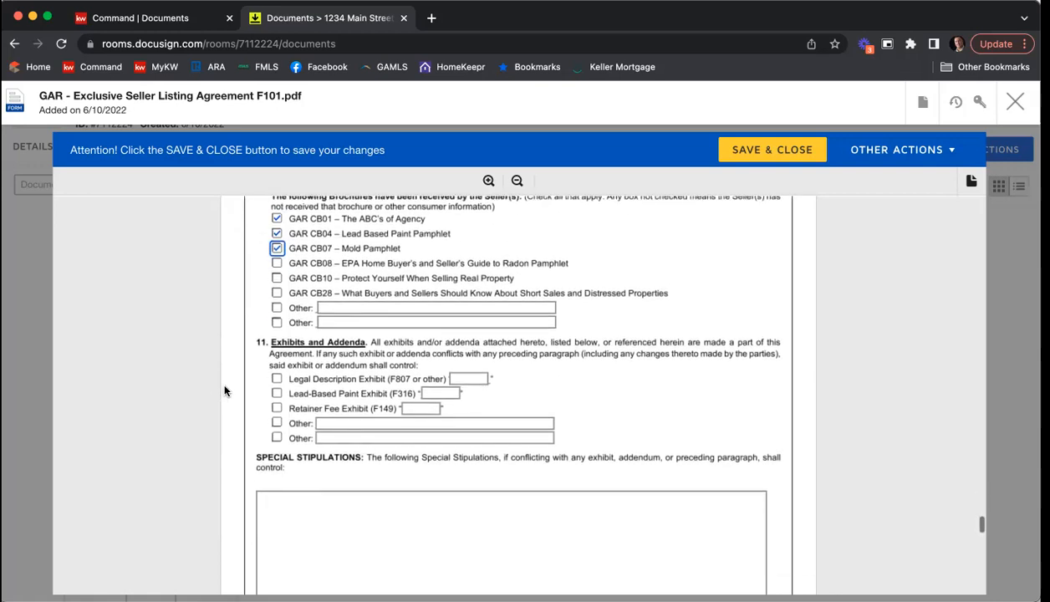
scroll(224, 390, down, 1)
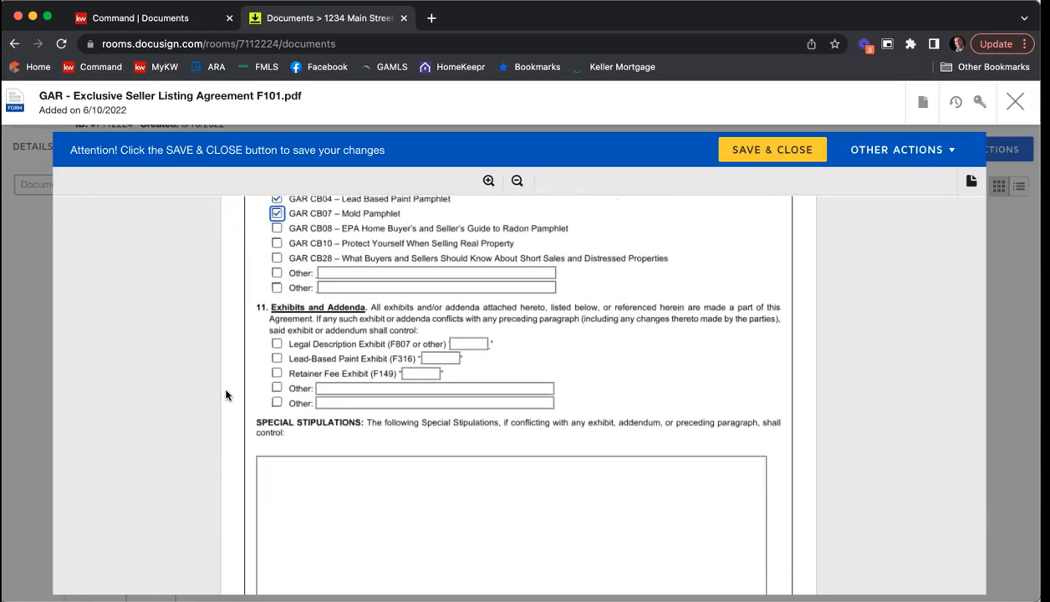
click(276, 344)
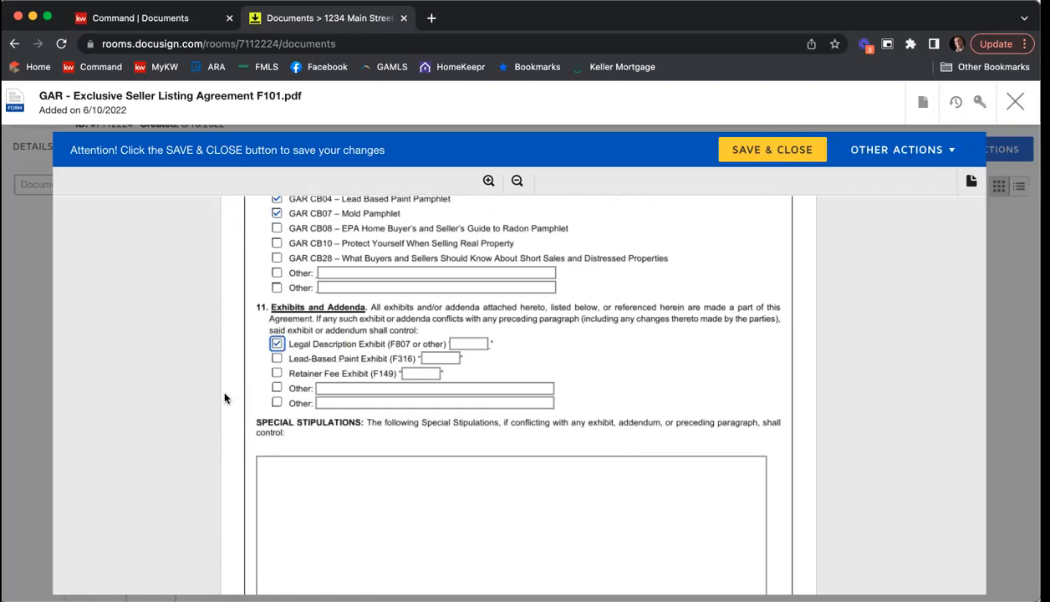
click(468, 344)
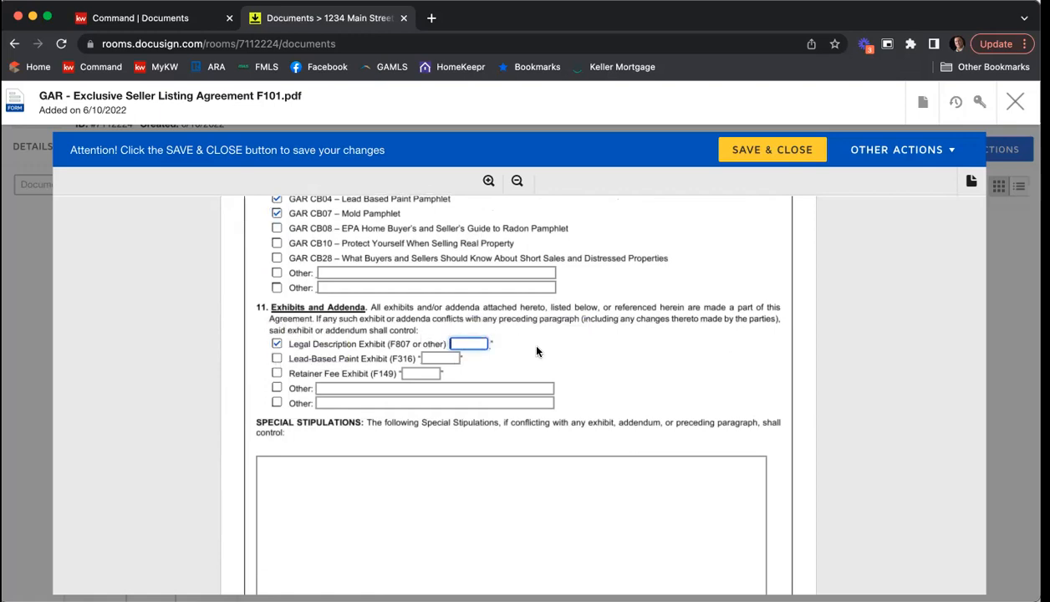
text(A)
Step: Enter special stipulation 1: "All parties acknowledge and agree this agreement is cancelable at any time with 24-hour written notice."
scroll(632, 348, down, 2)
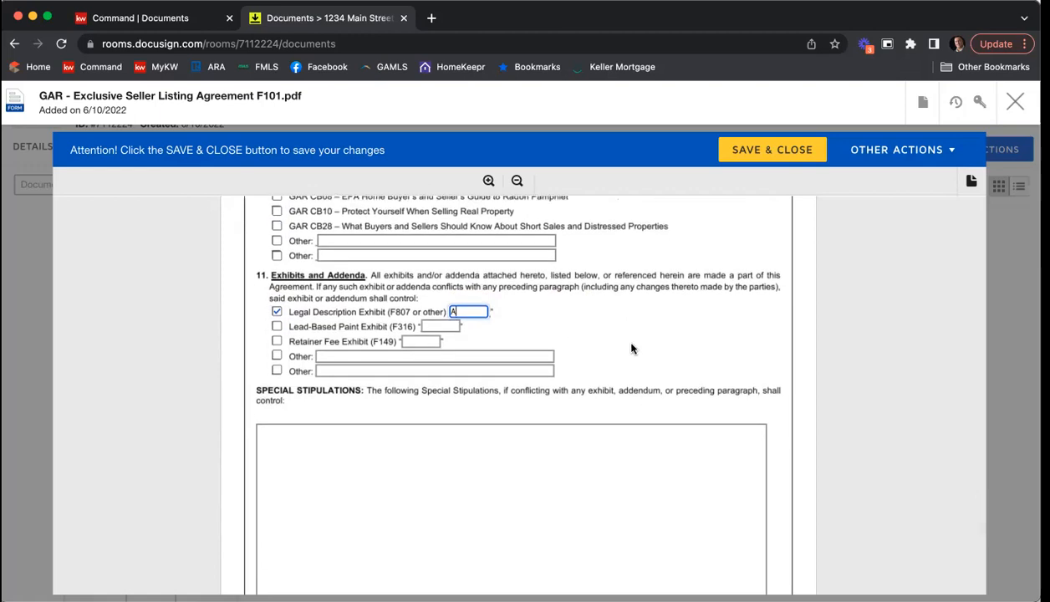
scroll(632, 349, down, 5)
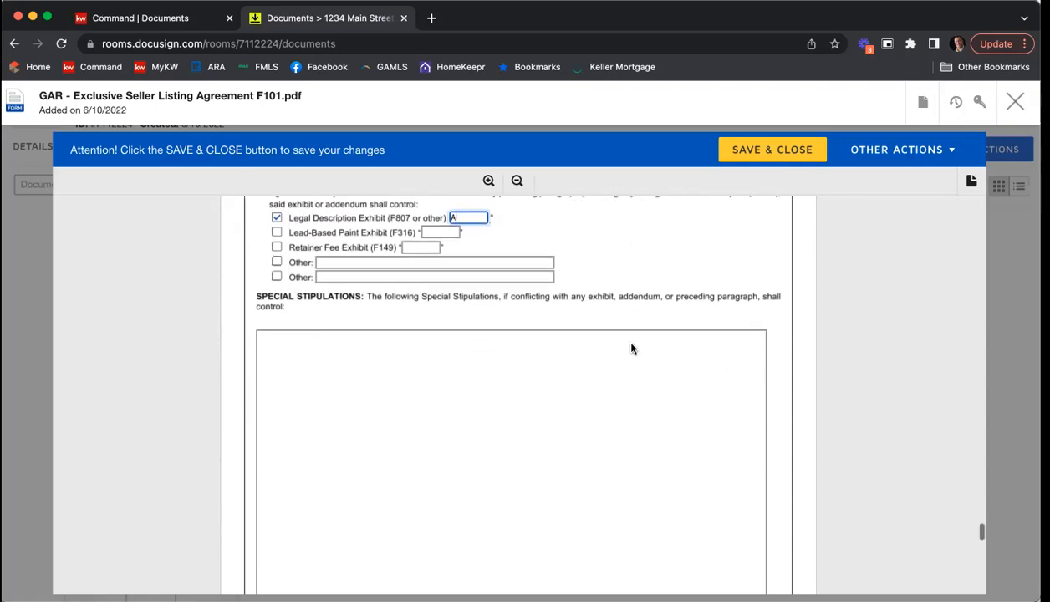
click(510, 374)
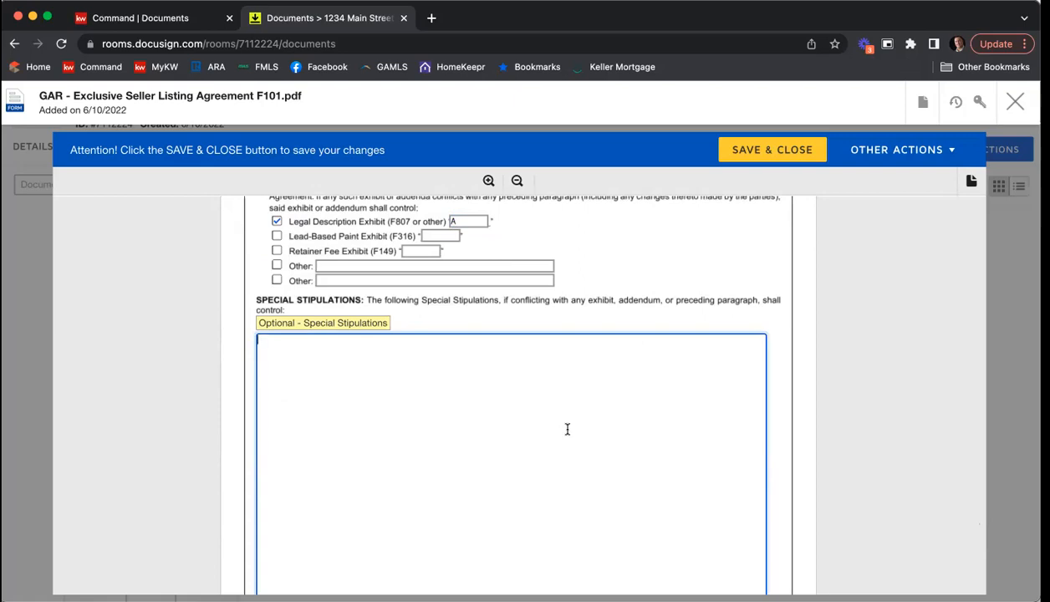
text(1. )
text(All parties a)
text(ch)
text(nowledg)
text(e and ag)
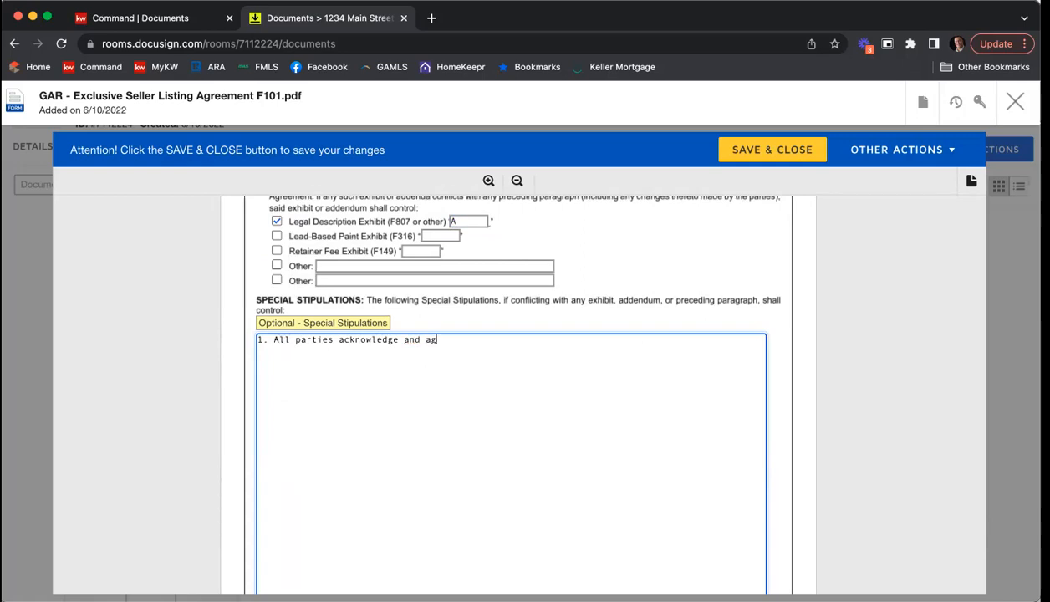
text(ree this agreement is cancelab)
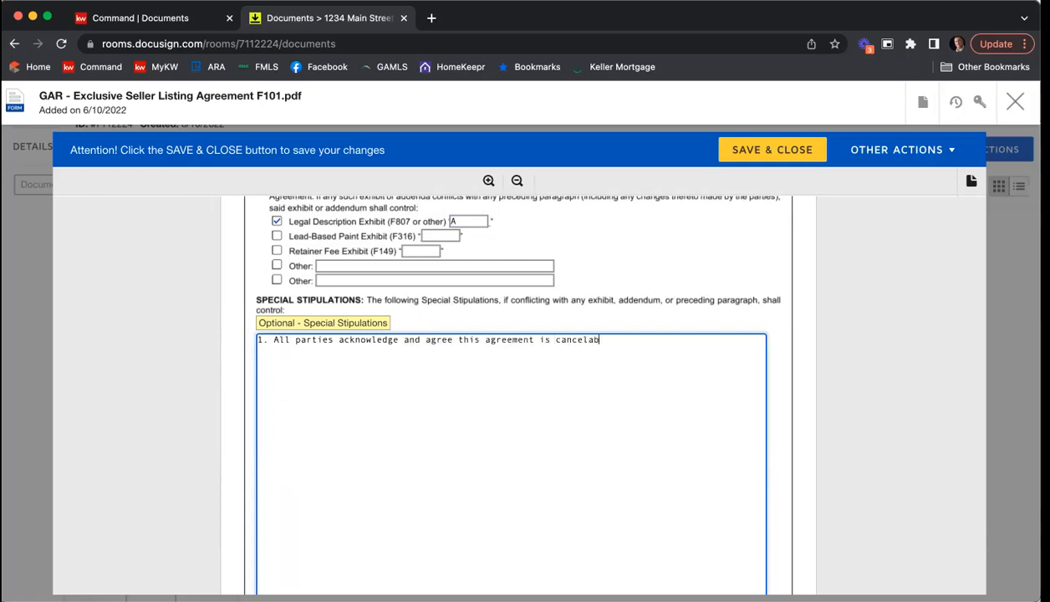
text(le at any time with 24HOur)
key(BackSpace)
key(BackSpace)
key(BackSpace)
key(BackSpace)
text(-hour )
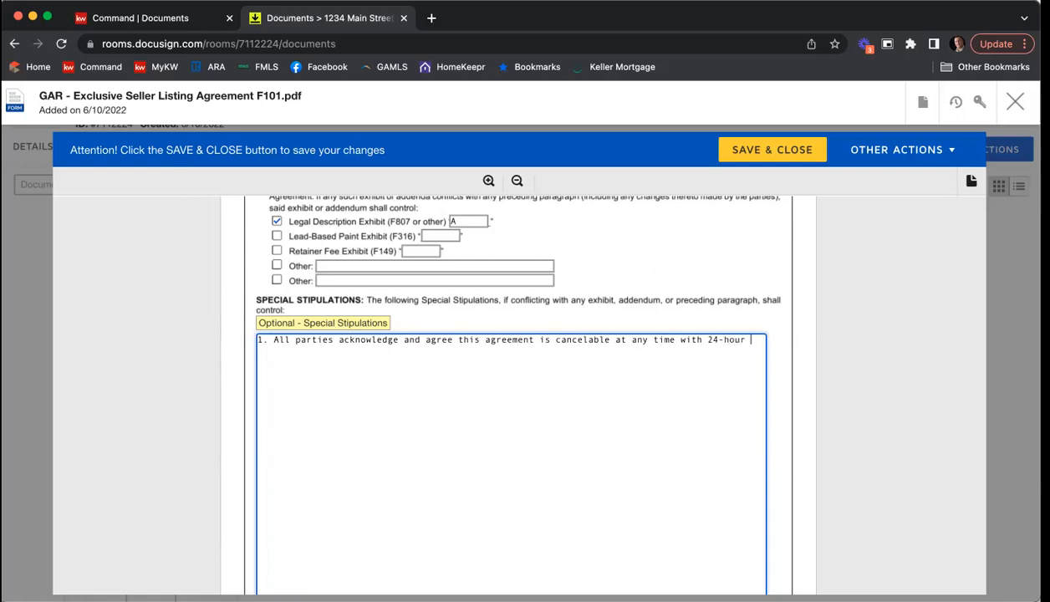
text(written notice.)
Step: Add special stipulation 2: "All parties agree to a price reduction if home is not under contract or actively negotiating an offer after 14 days on market."
key(Return)
text(2)
key(BackSpace)
key(Return)
text(2.)
text(All parties agree )
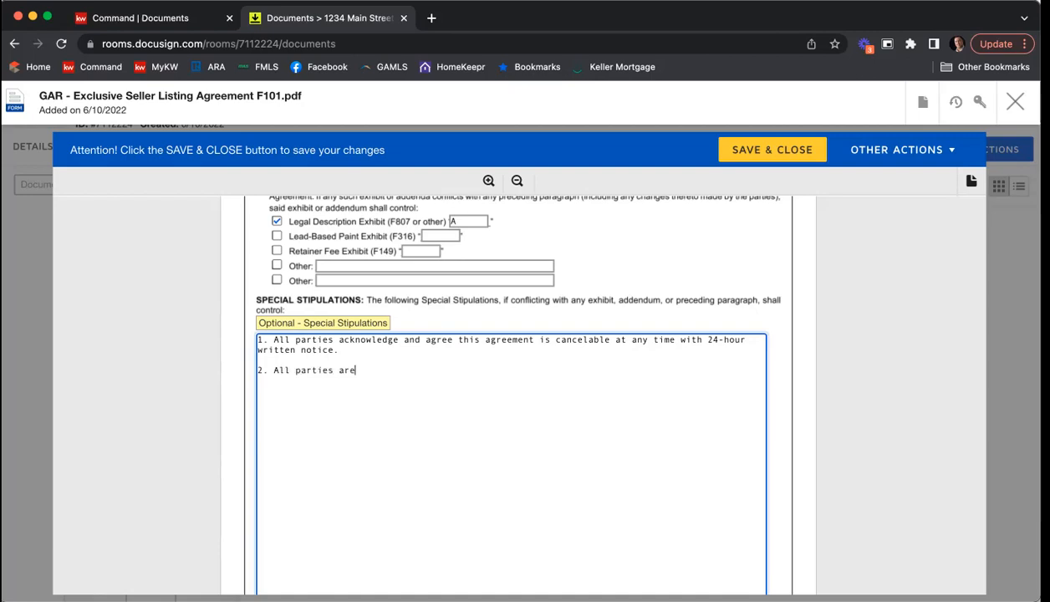
text(to a price reduction if home is not under contract or actively )
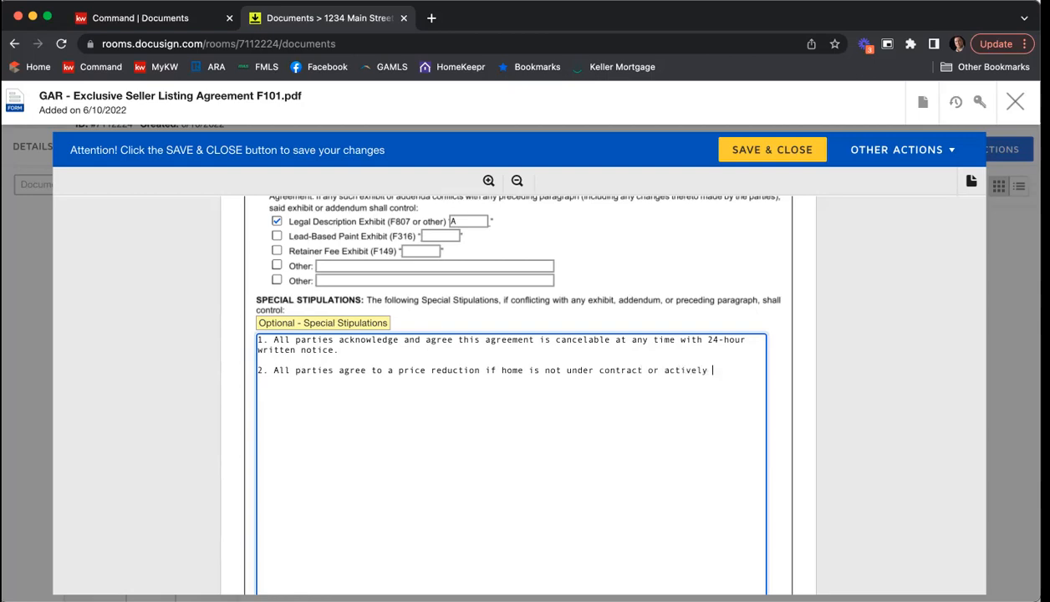
text(negotiating an offer afte)
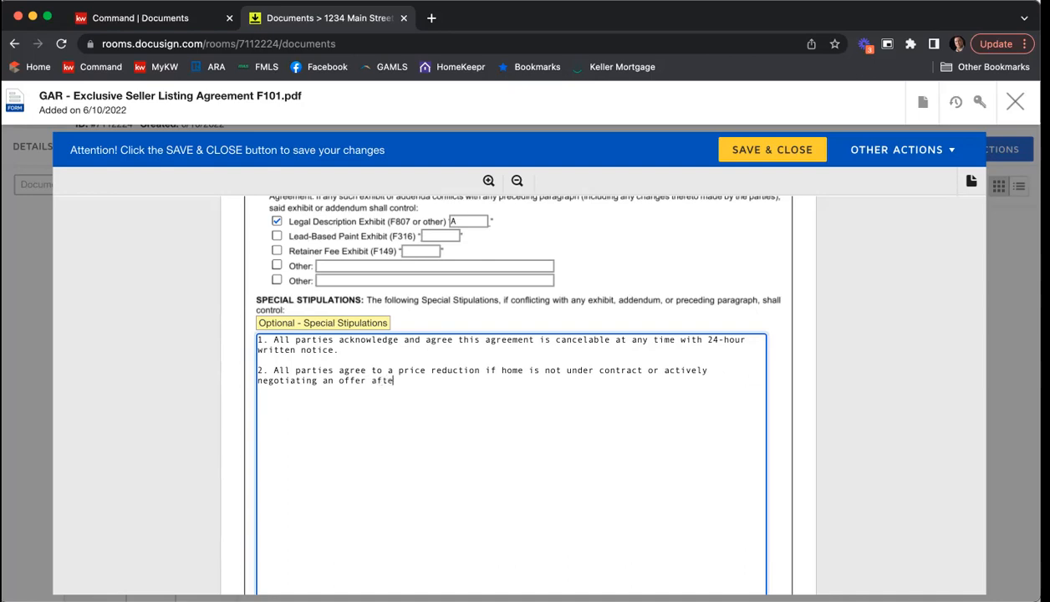
text(r 14 days on market.)
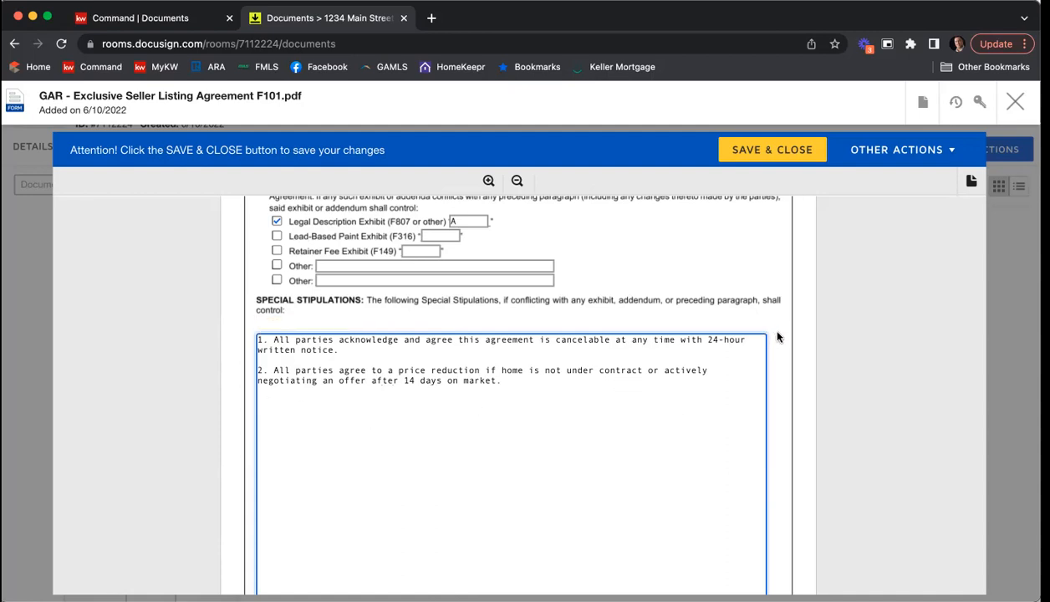
scroll(607, 380, down, 1)
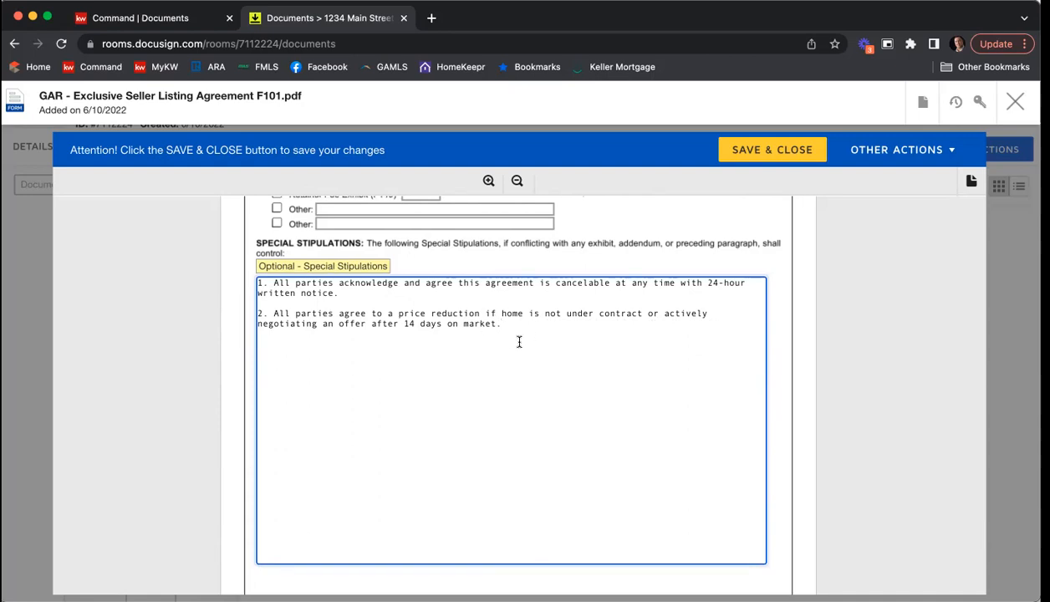
scroll(518, 339, down, 1)
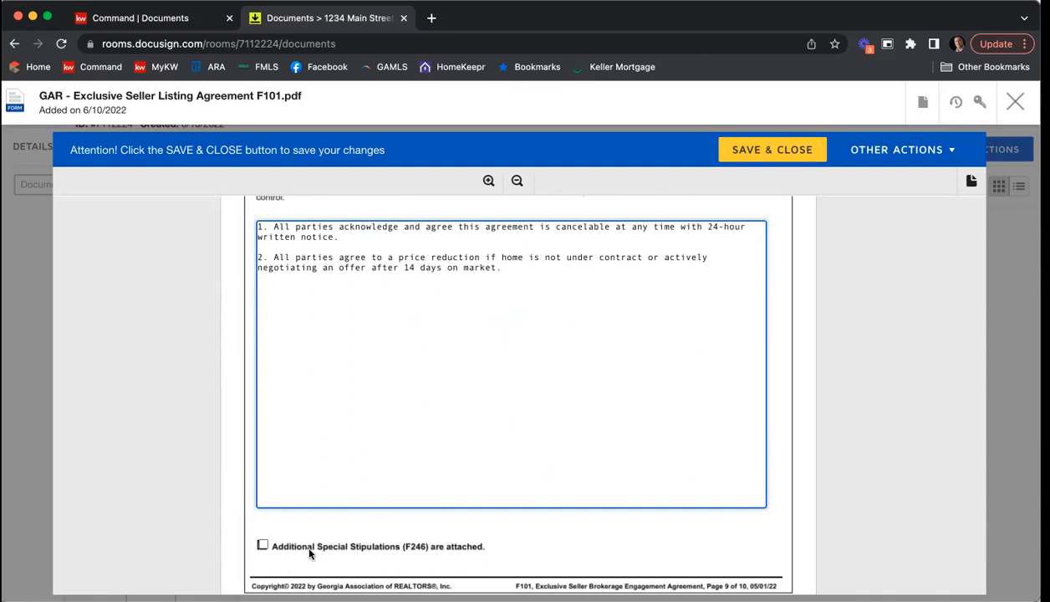
click(263, 545)
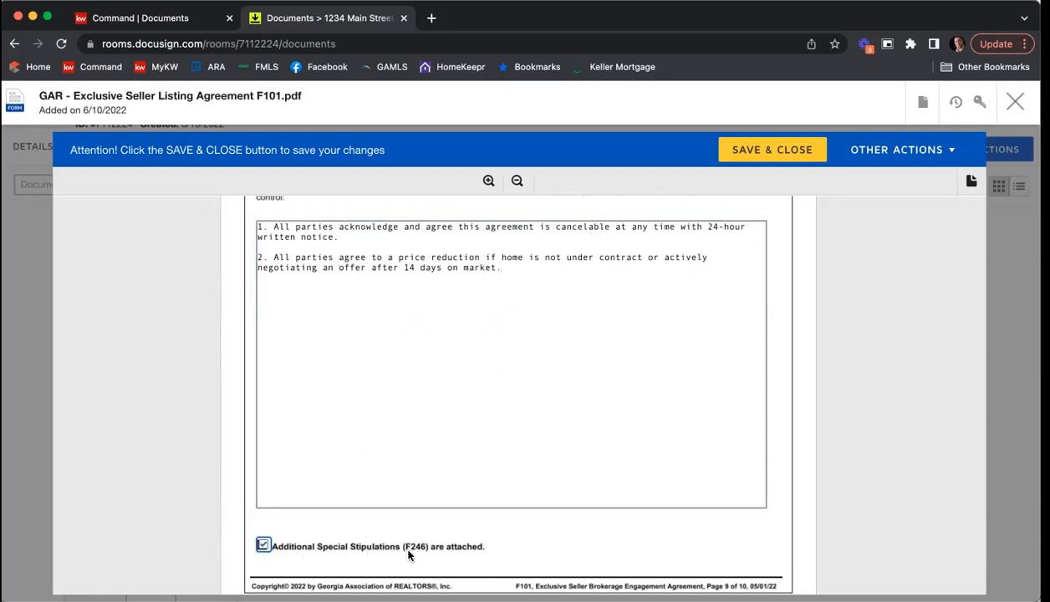
click(263, 544)
Step: In the broker contact information on page 10, enter the MLS office code KWFA01 and the brokerage firm's license number
scroll(875, 288, down, 4)
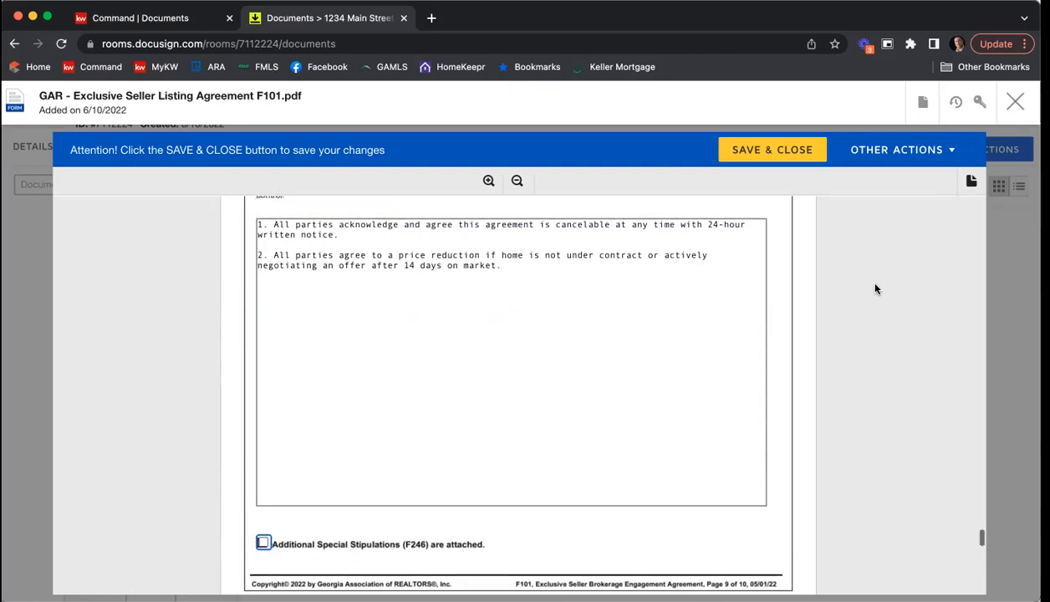
scroll(875, 289, down, 2)
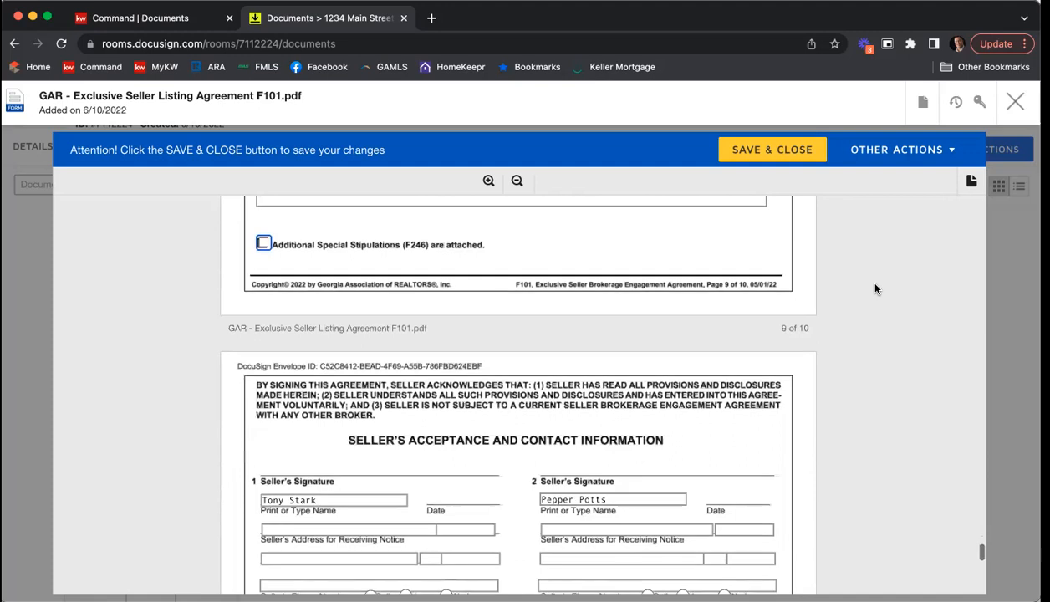
scroll(875, 288, down, 1)
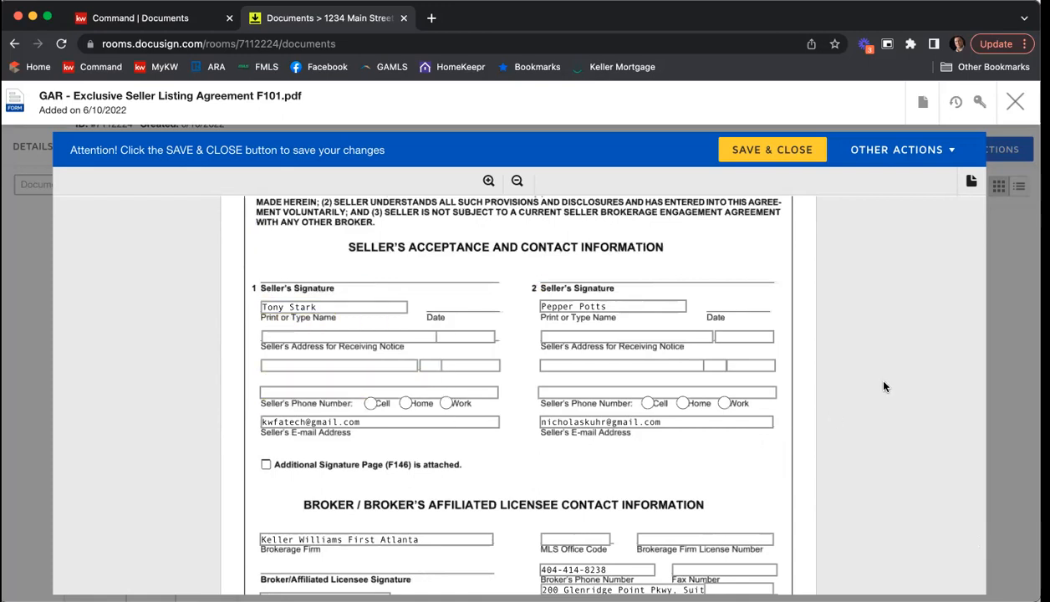
scroll(893, 320, down, 1)
scroll(919, 325, down, 2)
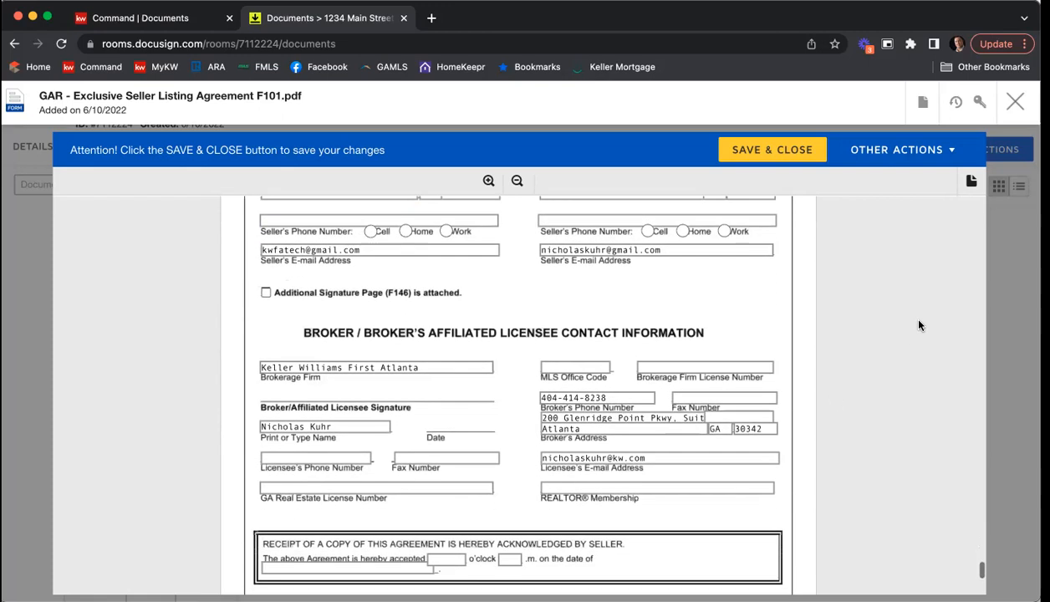
scroll(919, 325, down, 1)
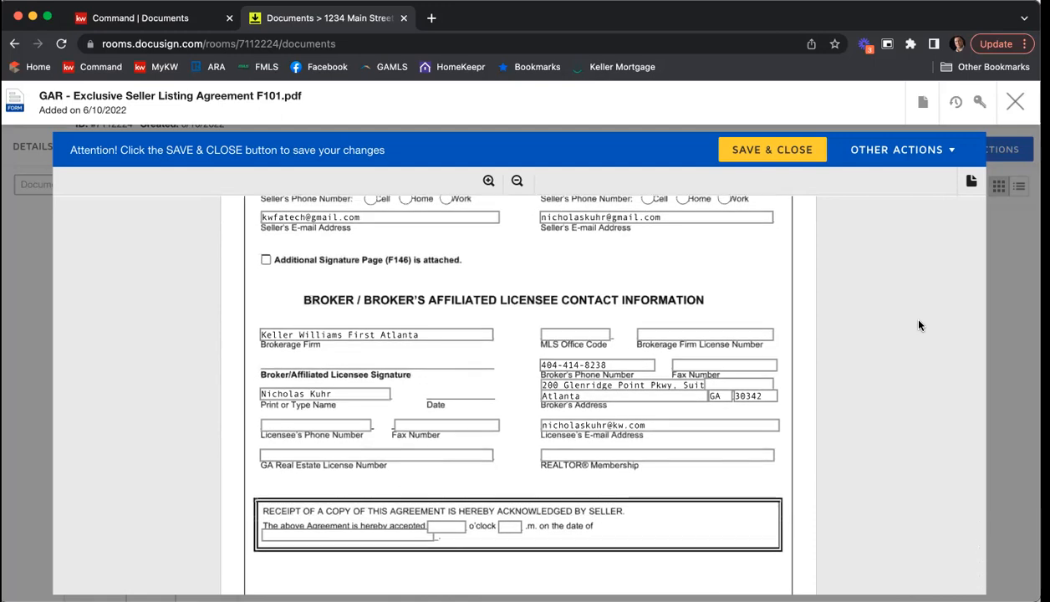
click(573, 334)
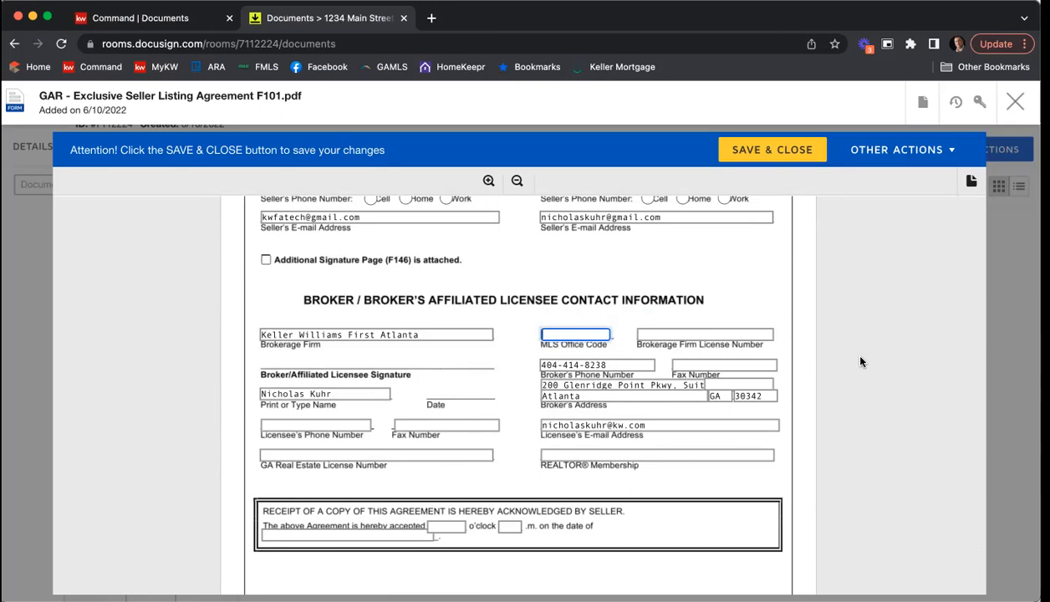
text(KWFA01)
key(Tab)
text(H-33313)
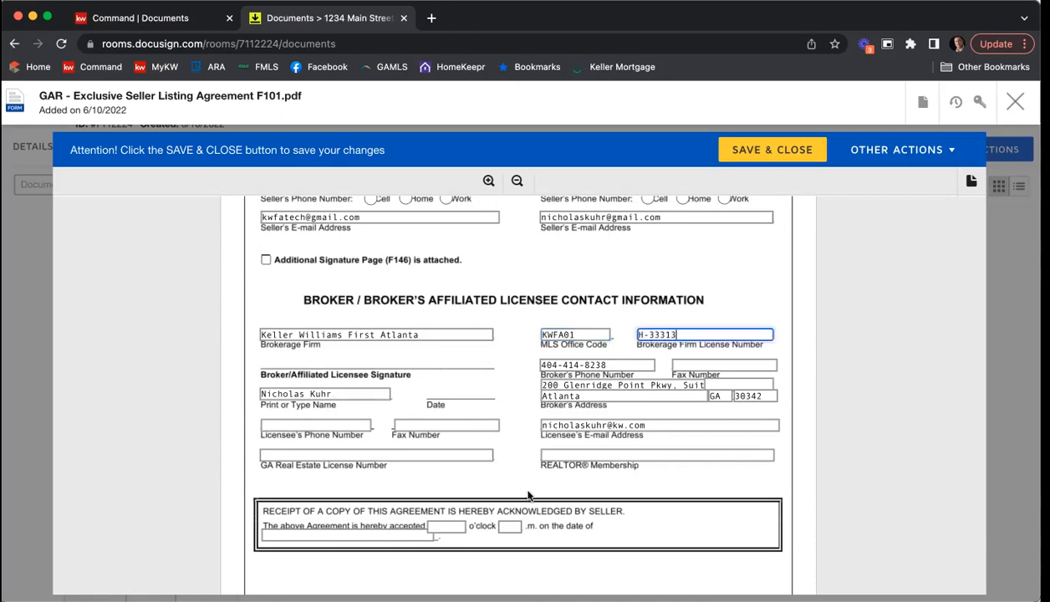
Step: Fill in the licensee's phone number and fax number in the broker contact information
click(348, 423)
key(Tab)
click(292, 449)
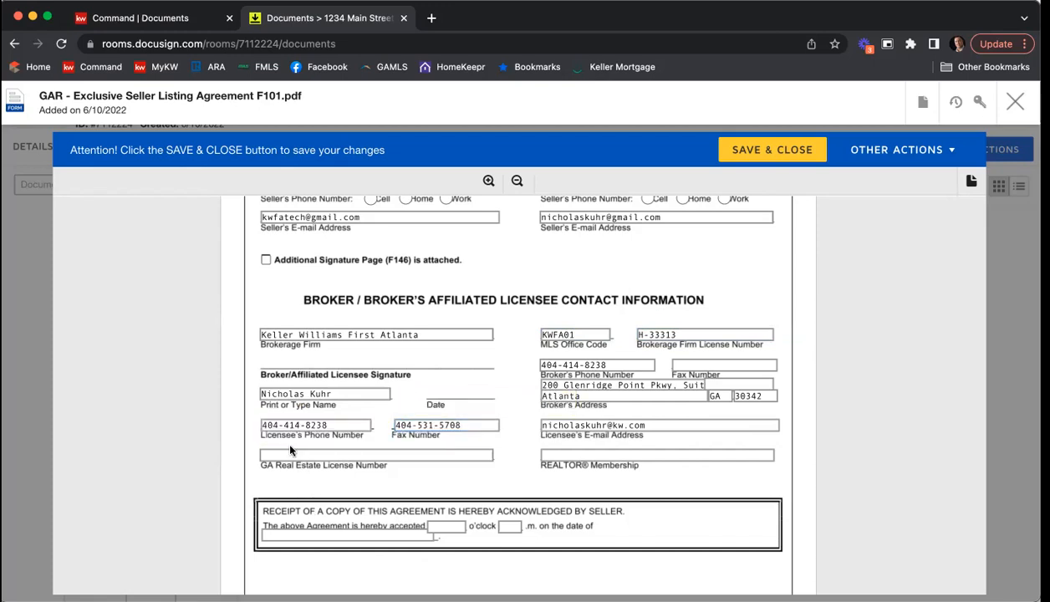
Step: Enter the licensee's GA real estate license number and set the REALTOR membership to Atlanta
click(290, 451)
text(374)
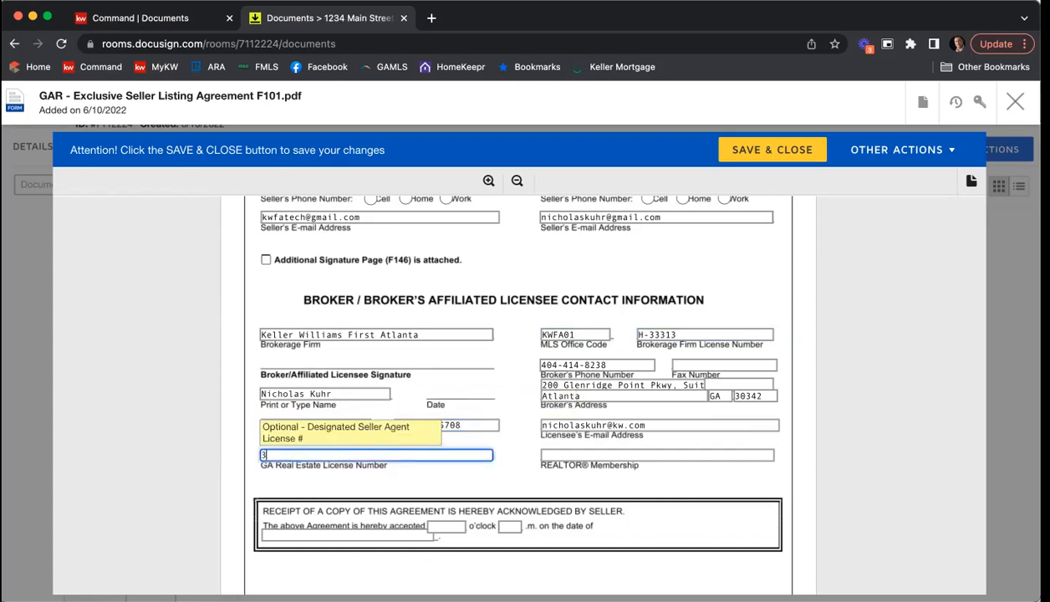
key(BackSpace)
key(BackSpace)
text(79844)
click(600, 452)
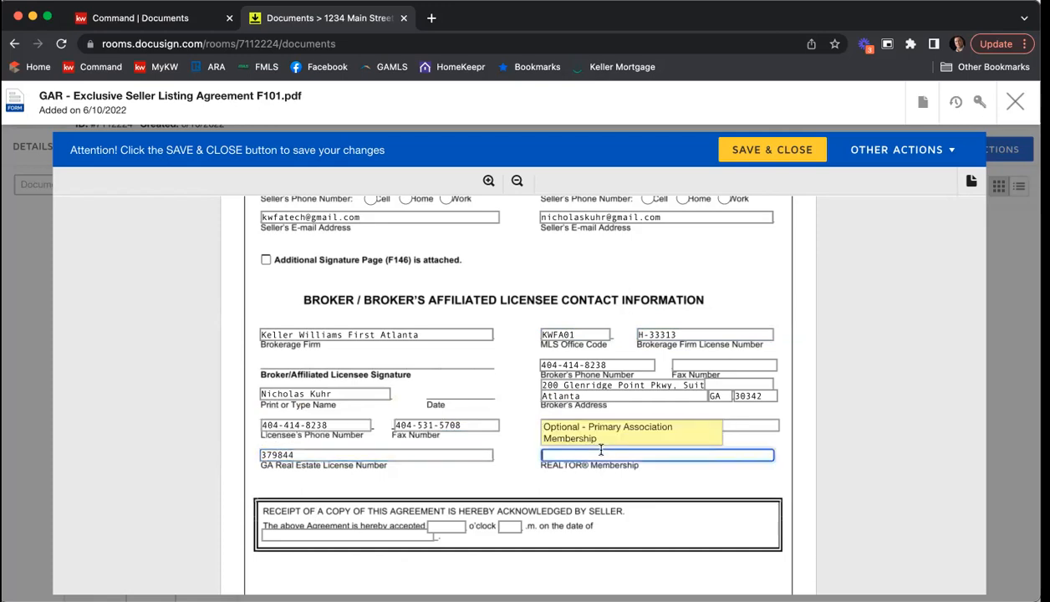
text(Atlanta)
click(925, 404)
Step: Fill in the broker's fax number, replace the broker's phone number, and save and close the listing agreement
click(710, 363)
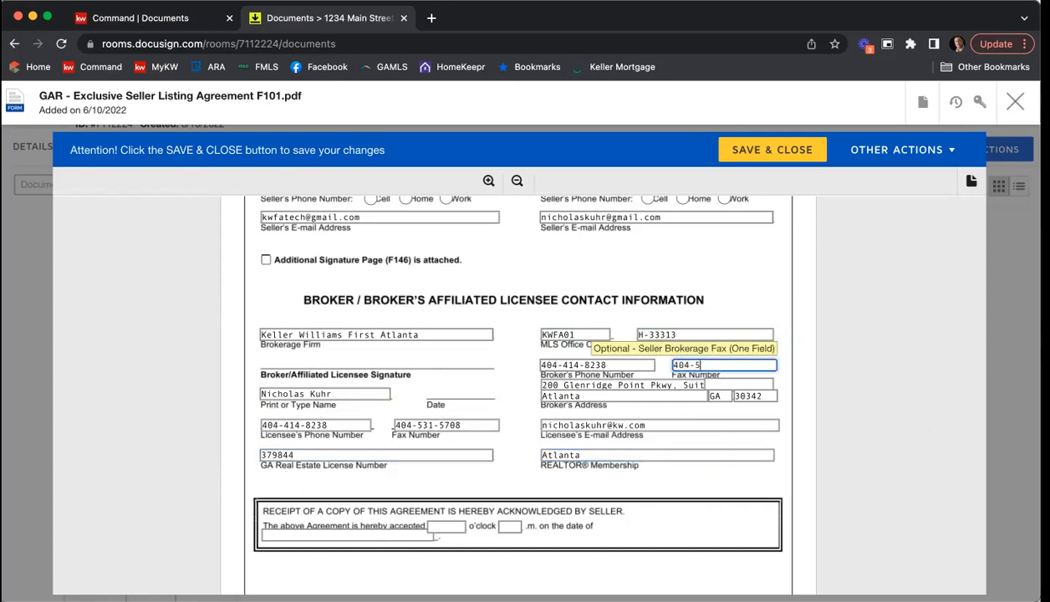
key(shift+Tab)
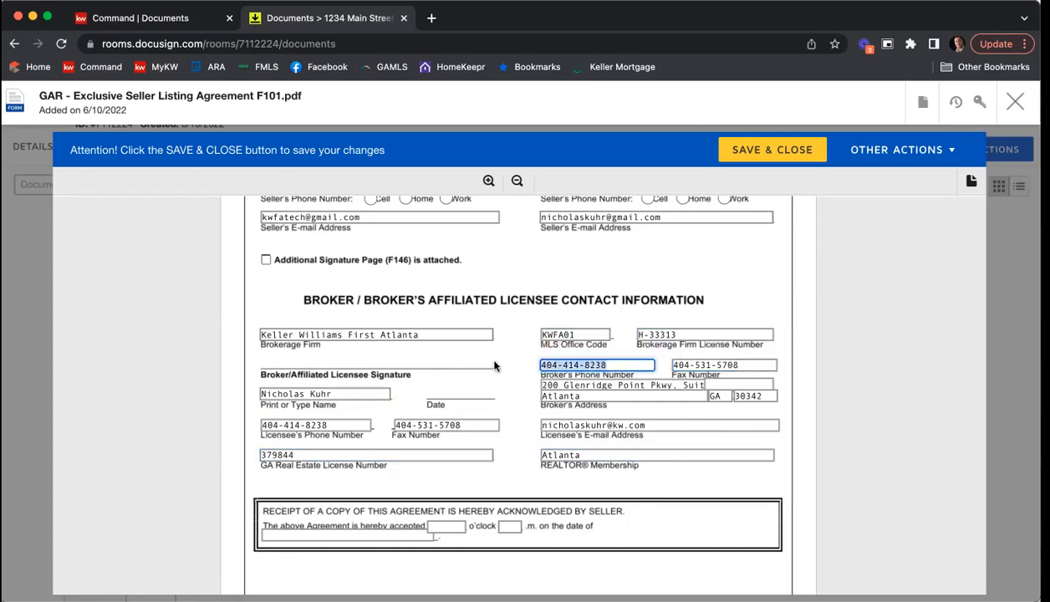
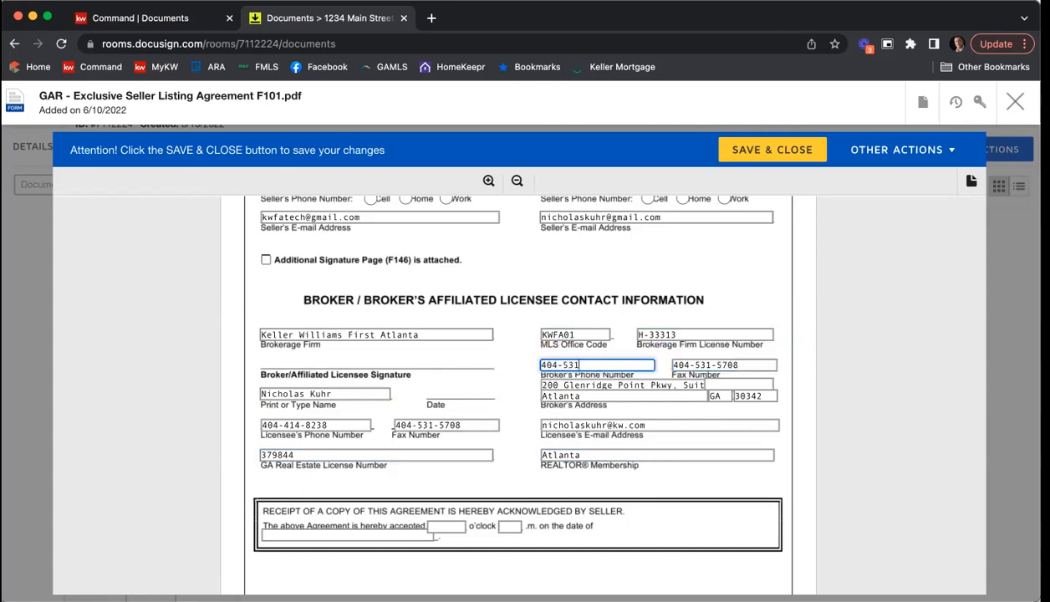
click(899, 401)
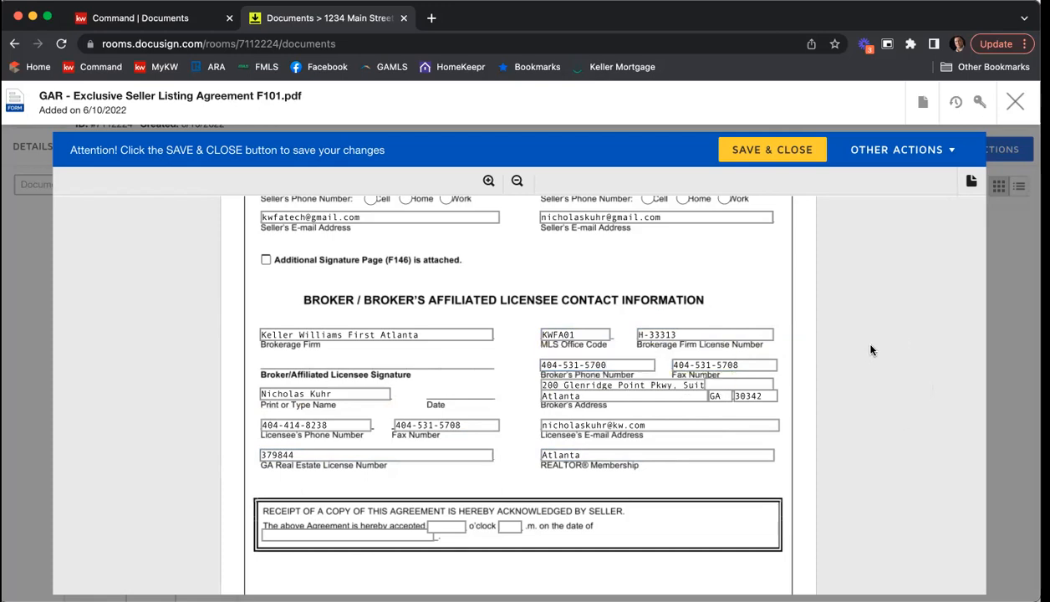
scroll(894, 345, down, 5)
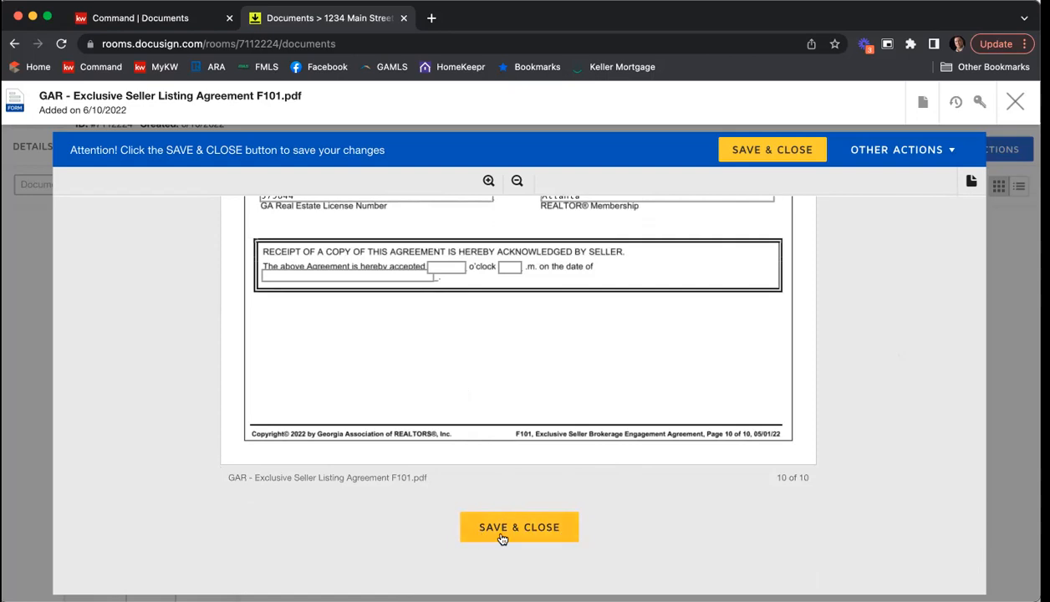
click(754, 152)
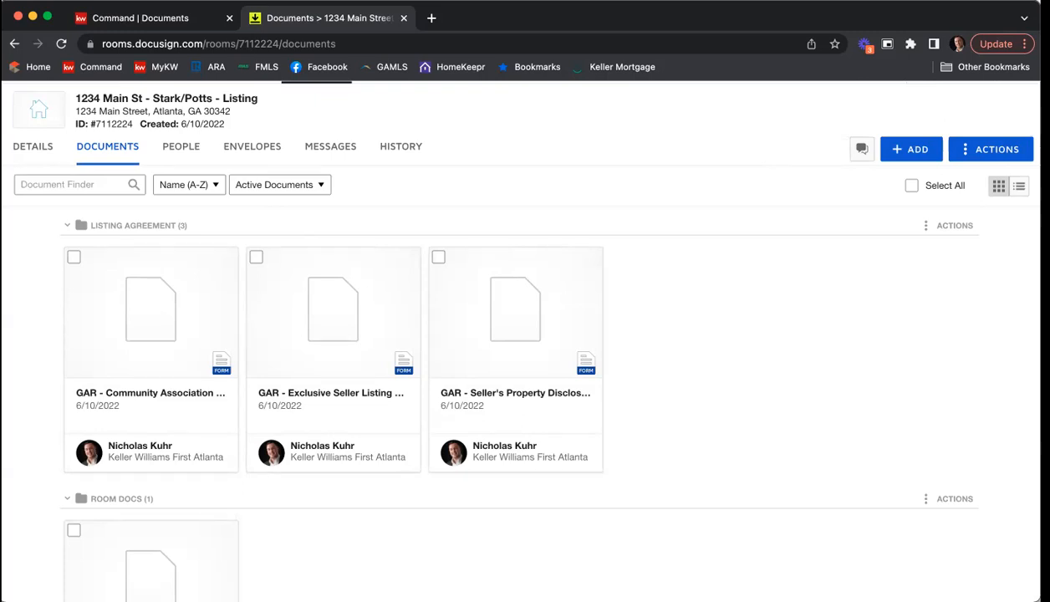
Step: Open the Seller's Property Disclosure Statement Exhibit F301, review its disclosure questions, fixtures checklist and signature page, and save and close it
drag(528, 297, 531, 294)
click(531, 295)
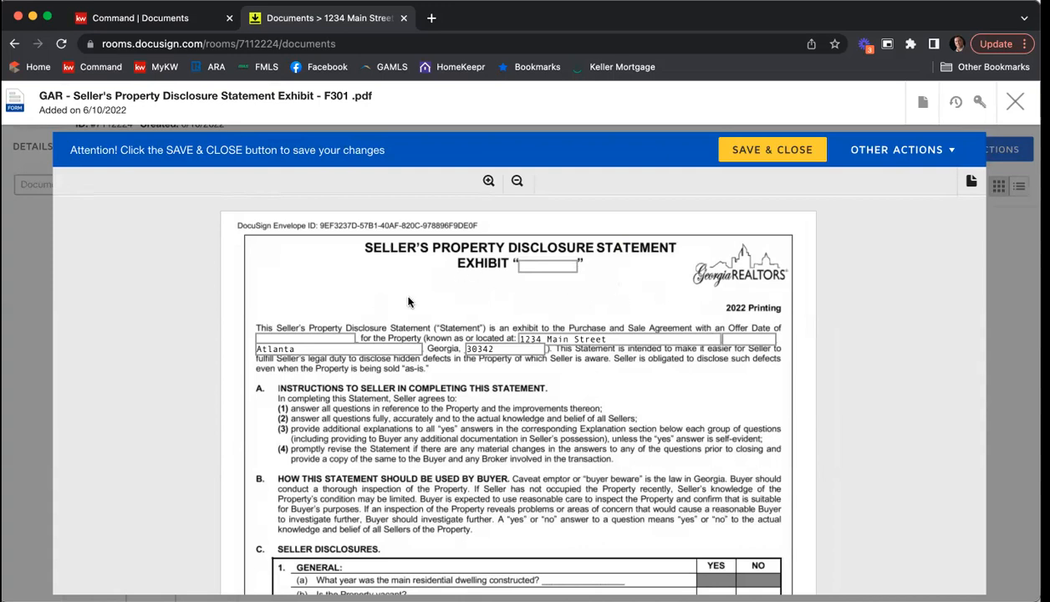
scroll(407, 302, down, 1)
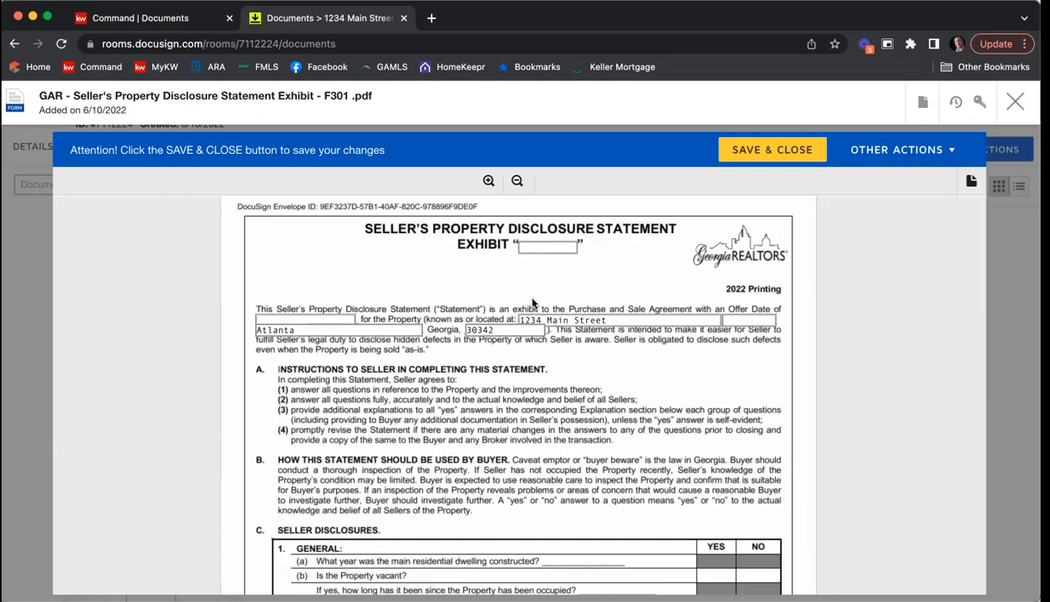
scroll(533, 303, down, 5)
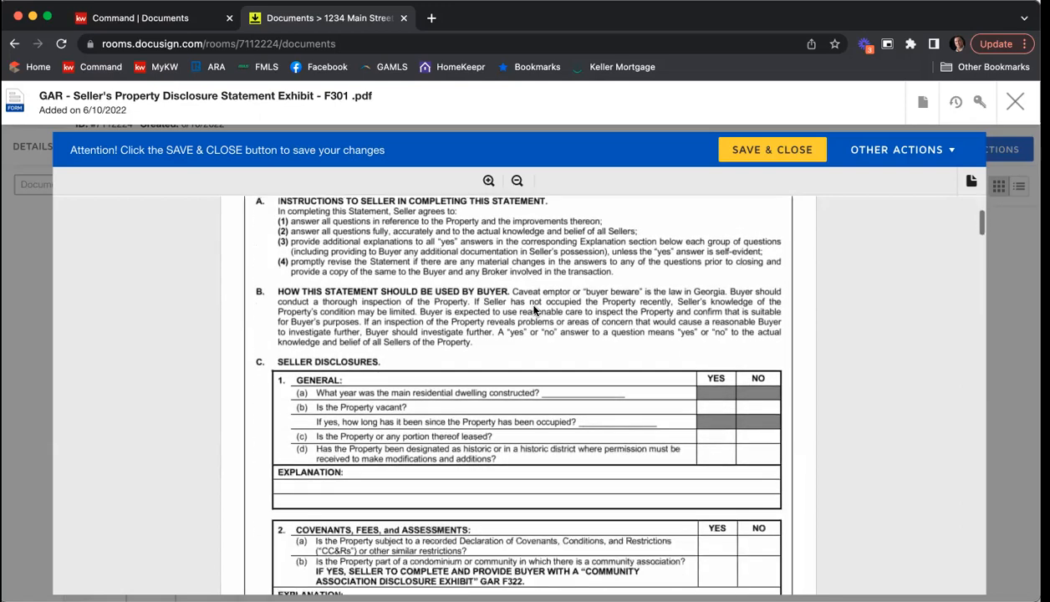
scroll(548, 372, down, 1)
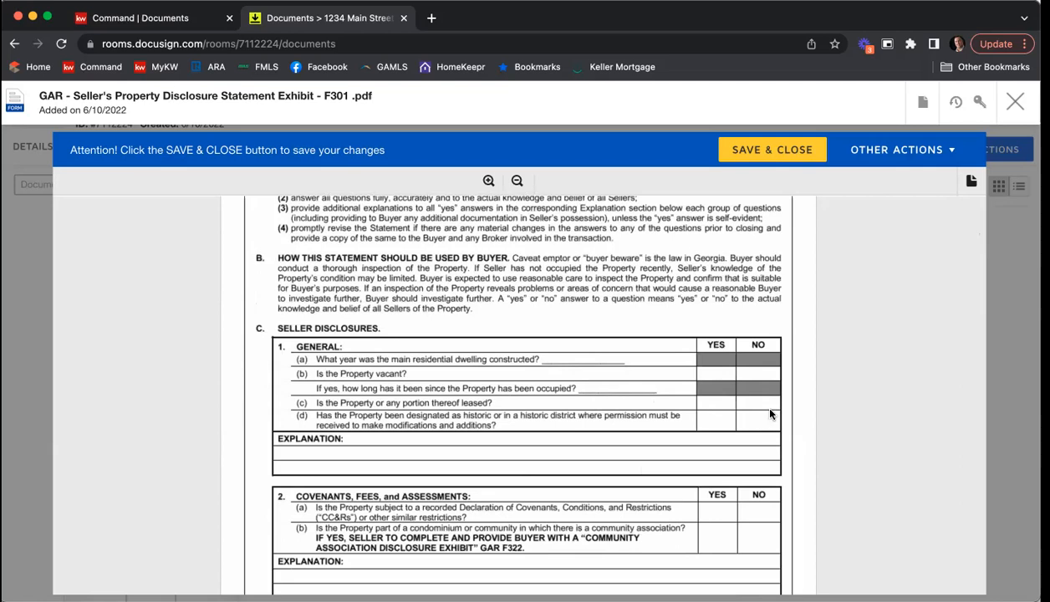
scroll(769, 414, up, 3)
scroll(770, 414, down, 3)
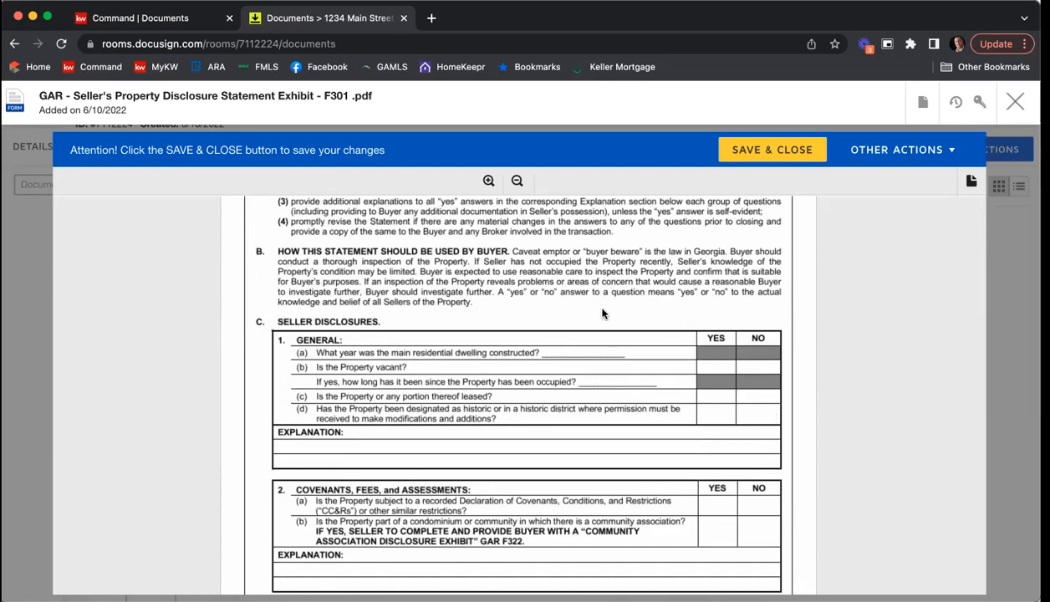
scroll(595, 315, down, 5)
scroll(602, 313, down, 8)
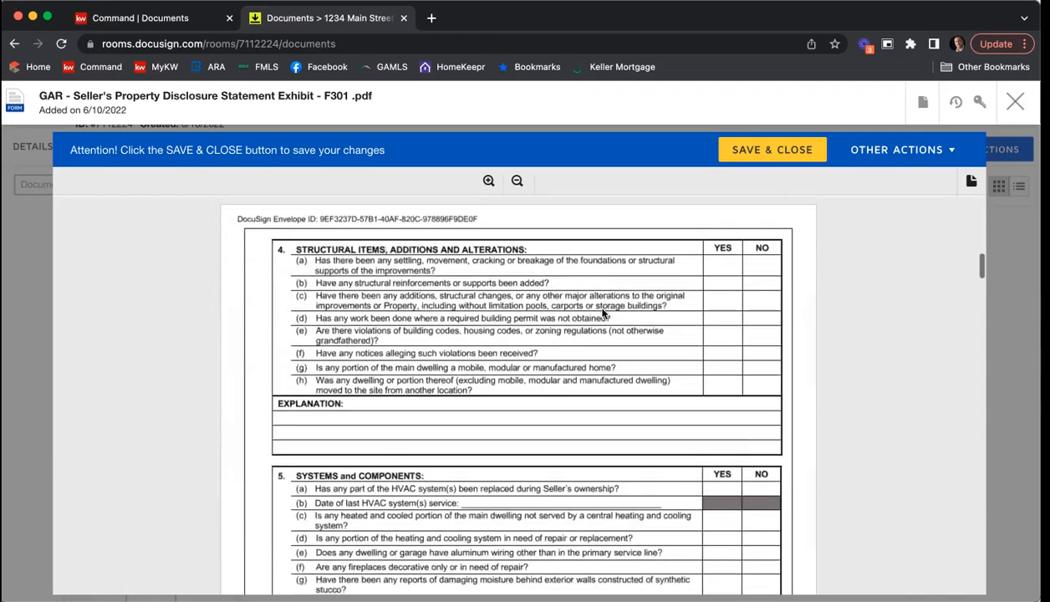
scroll(602, 315, down, 8)
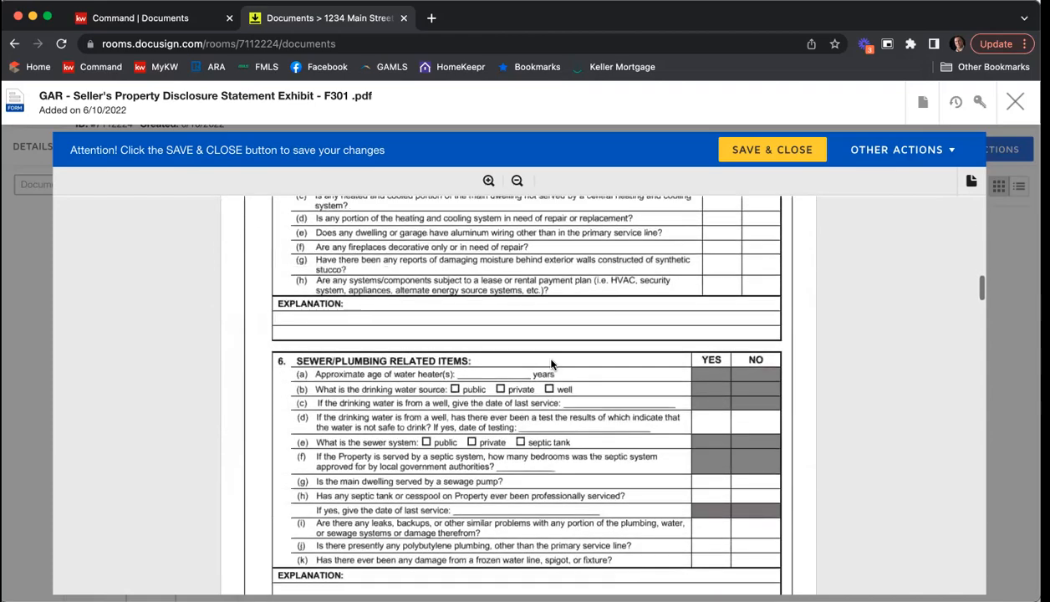
scroll(545, 364, down, 8)
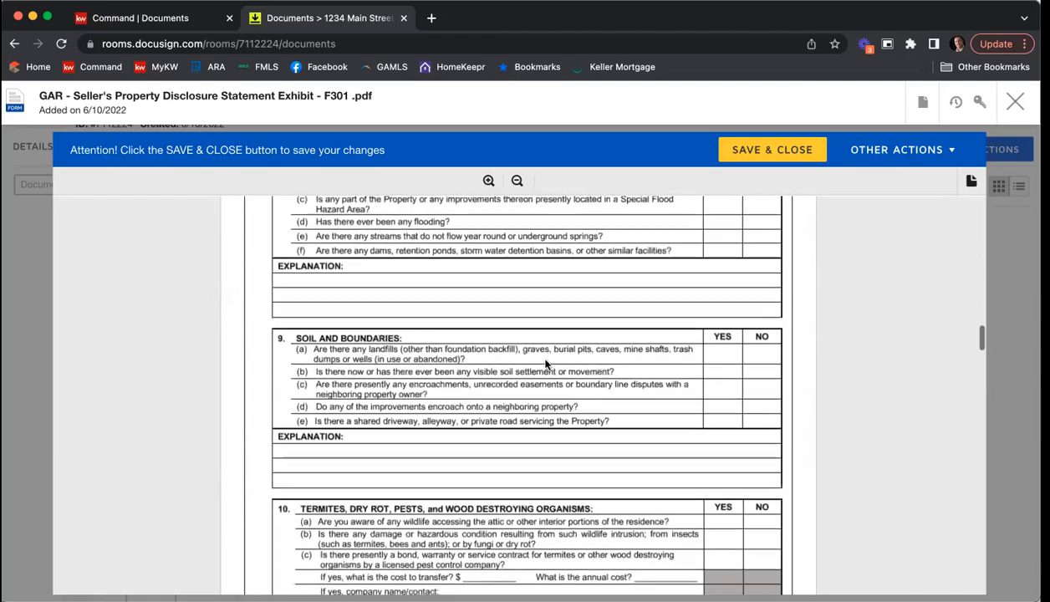
scroll(545, 364, down, 8)
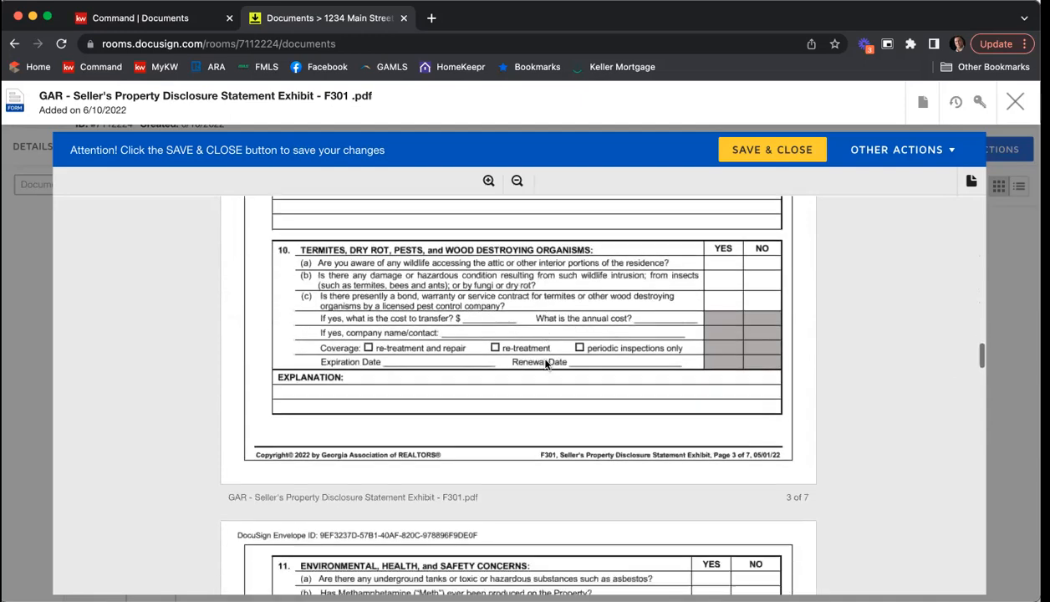
scroll(545, 364, down, 6)
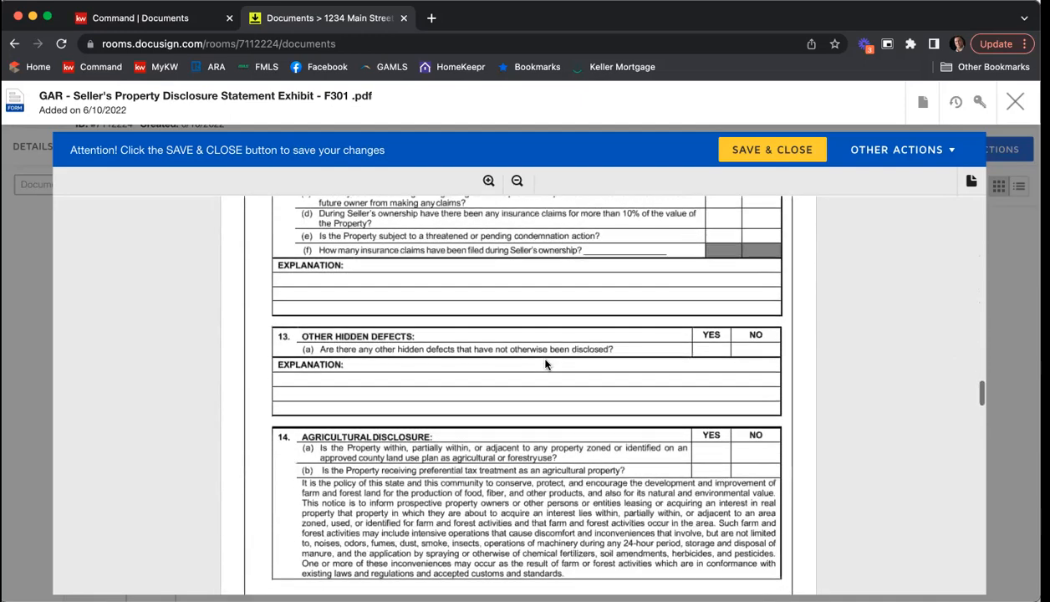
scroll(545, 364, down, 8)
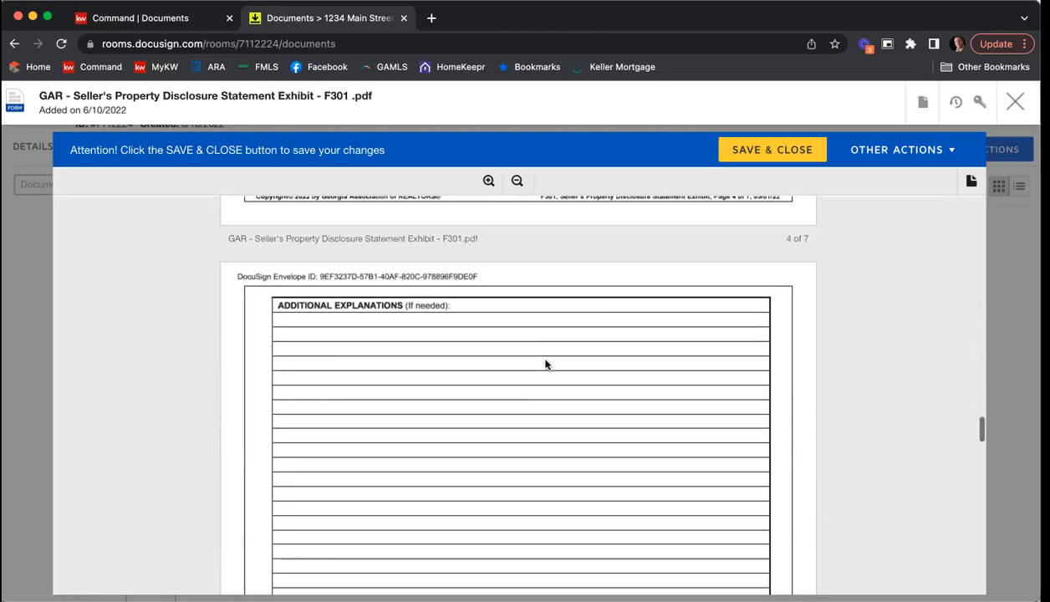
scroll(545, 363, down, 10)
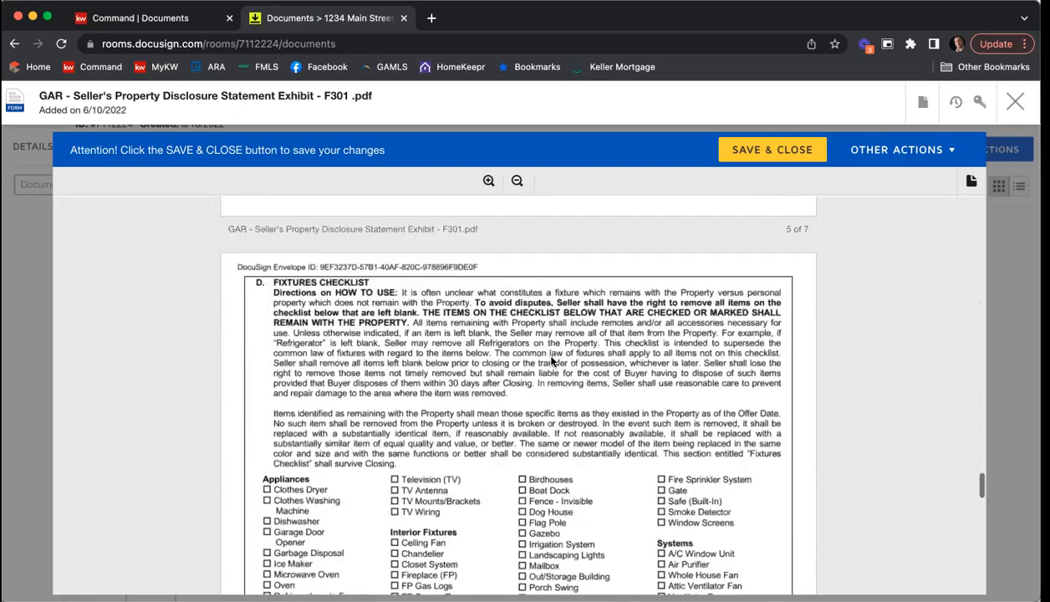
scroll(551, 361, down, 9)
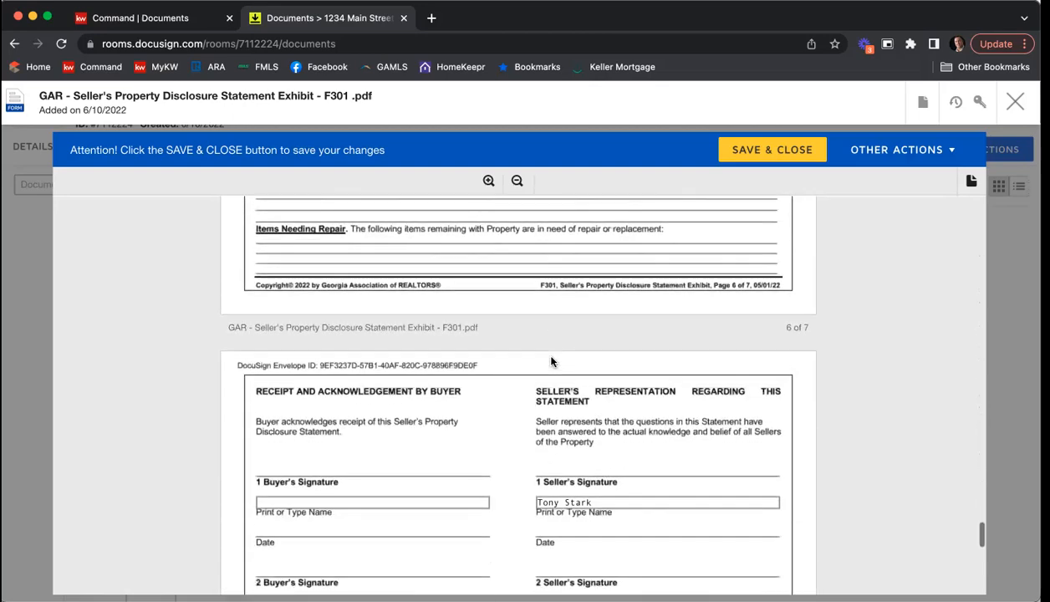
scroll(649, 358, down, 6)
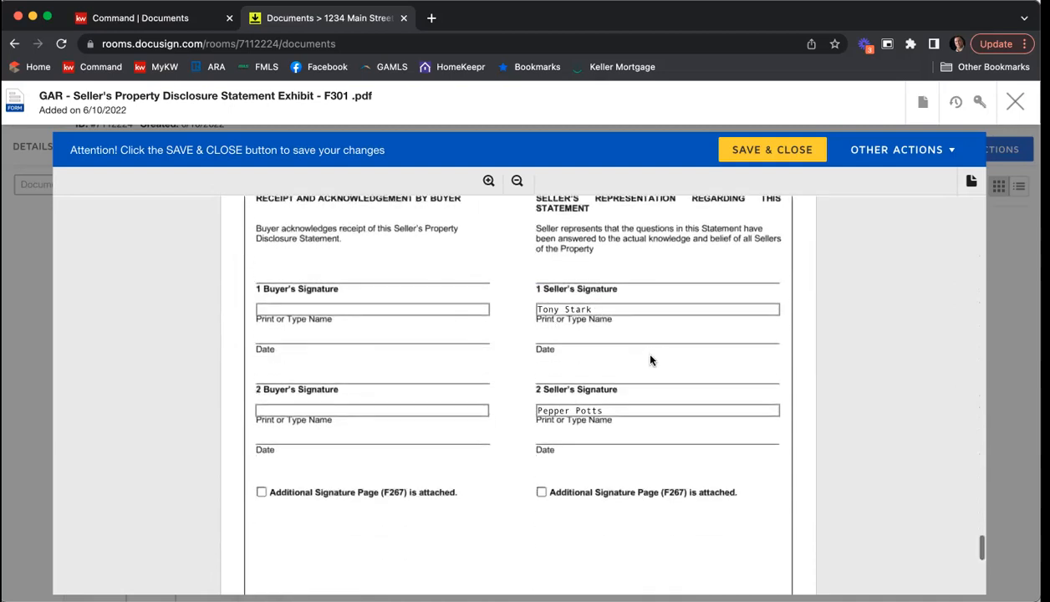
scroll(650, 360, down, 6)
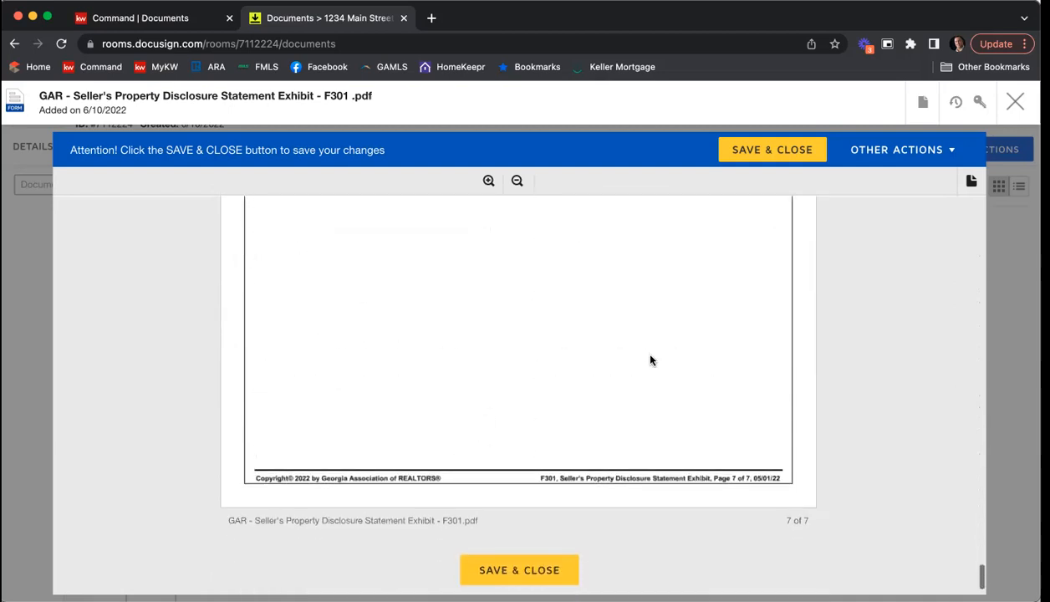
click(519, 516)
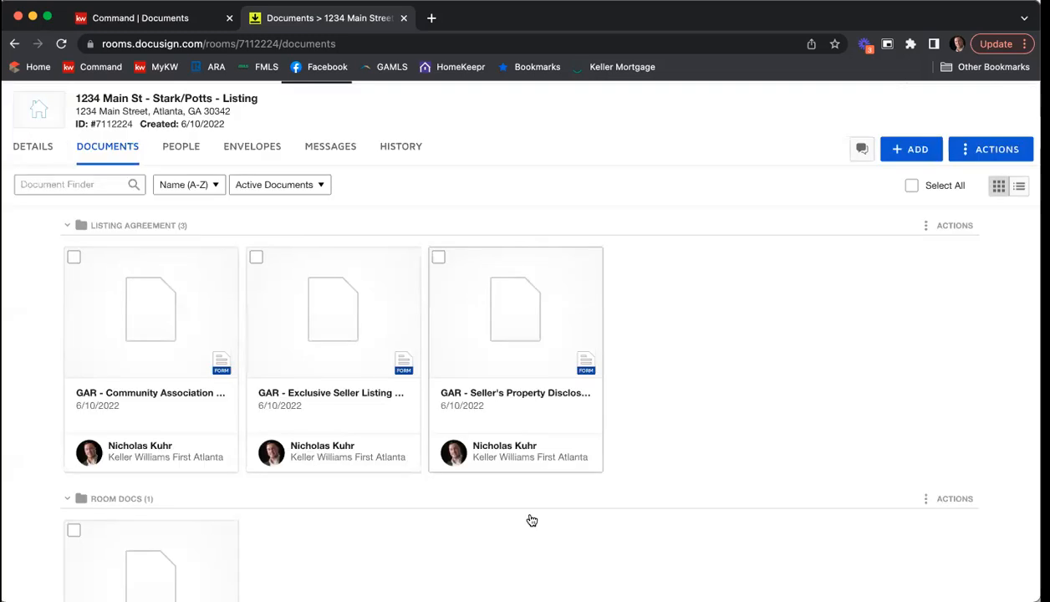
Step: Open the Community Association Fees, Disclosures and Related Issues form F322, review it through the signature section, and save and close it
click(154, 320)
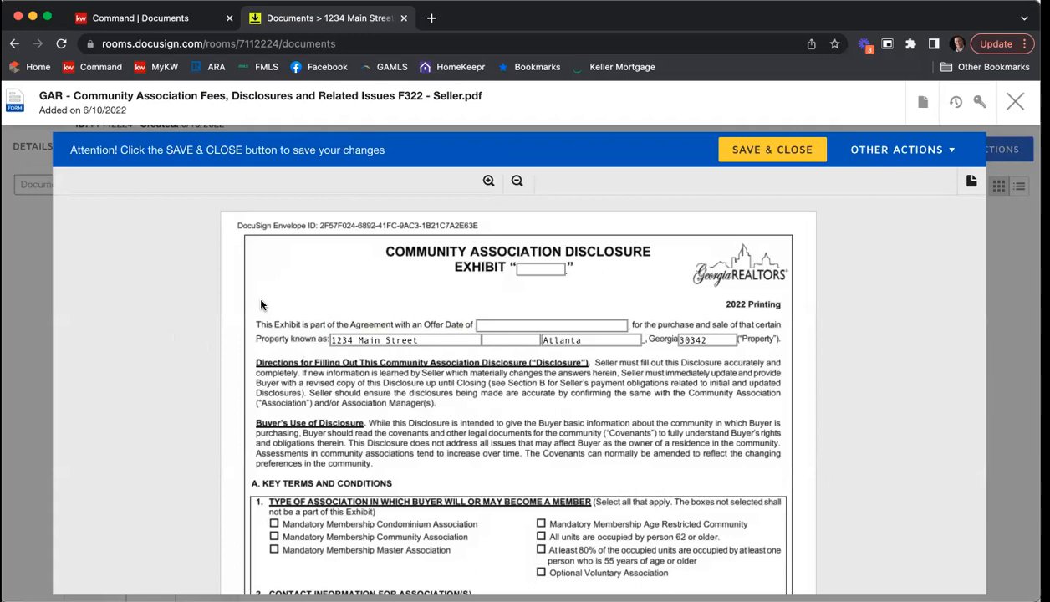
scroll(260, 304, down, 4)
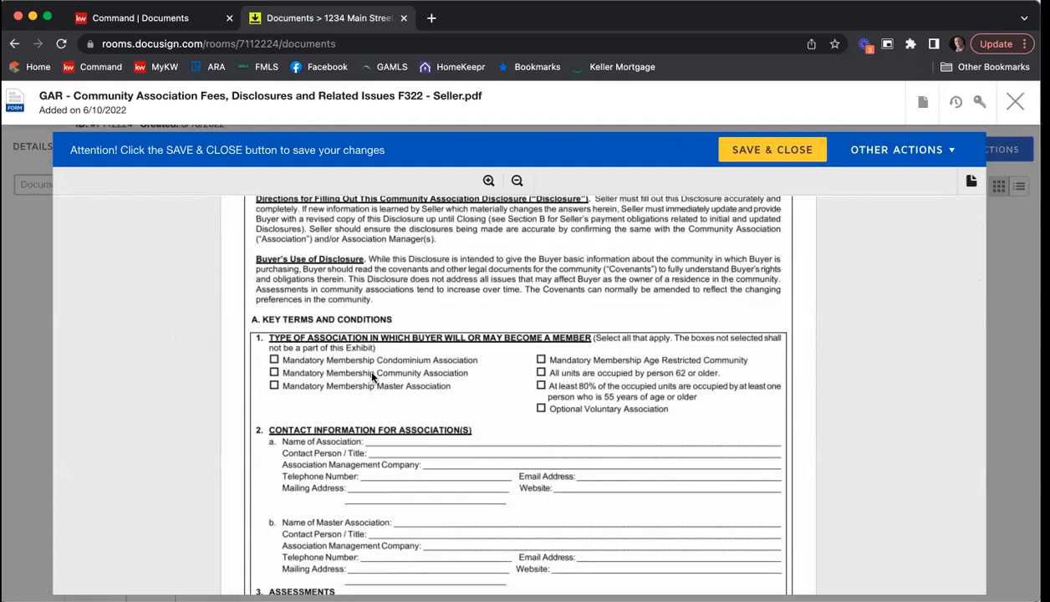
scroll(372, 376, down, 5)
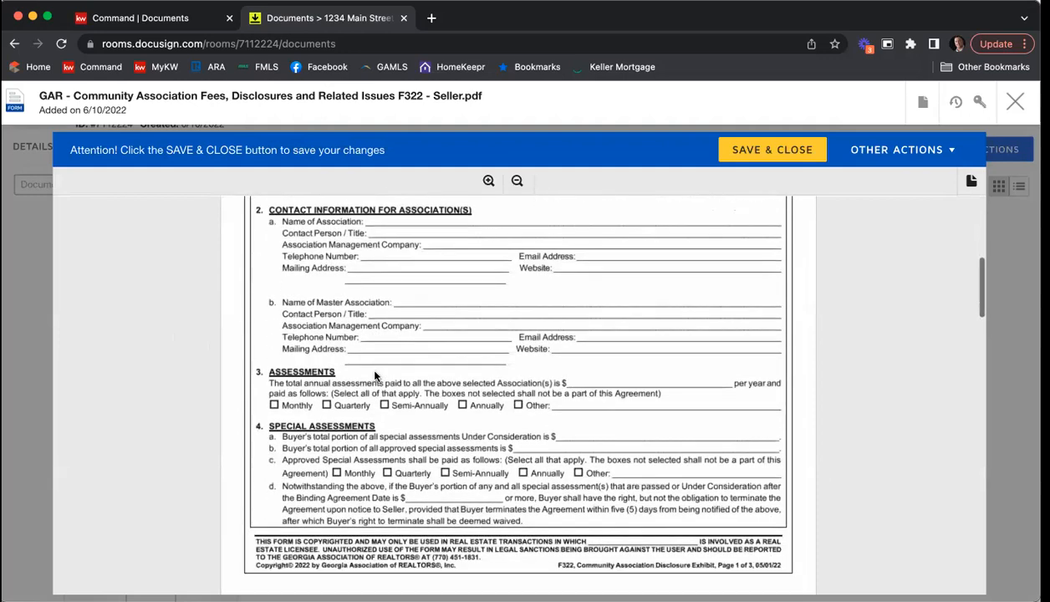
scroll(378, 376, down, 8)
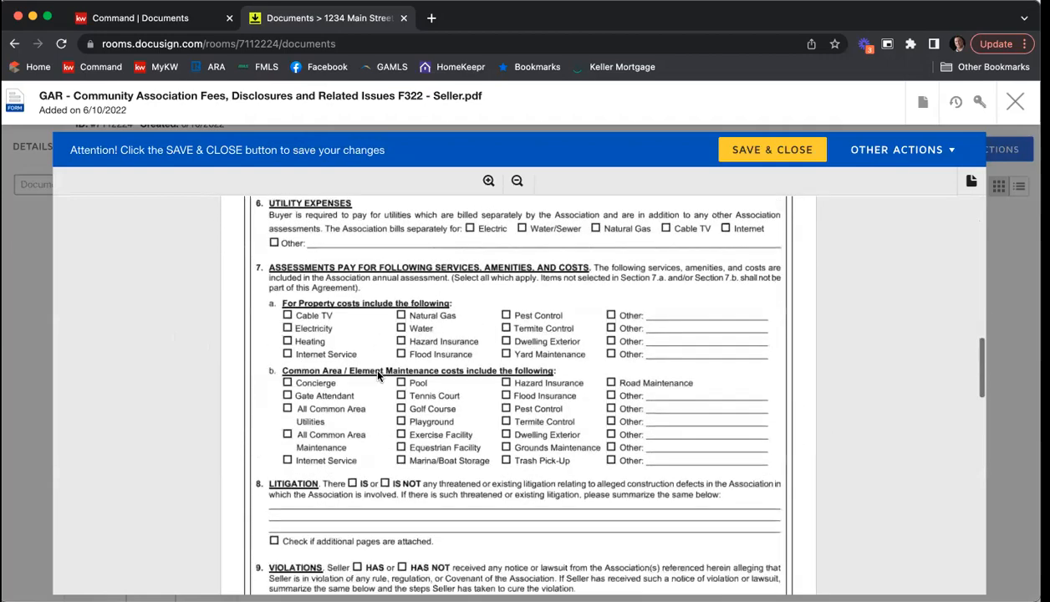
scroll(377, 375, down, 15)
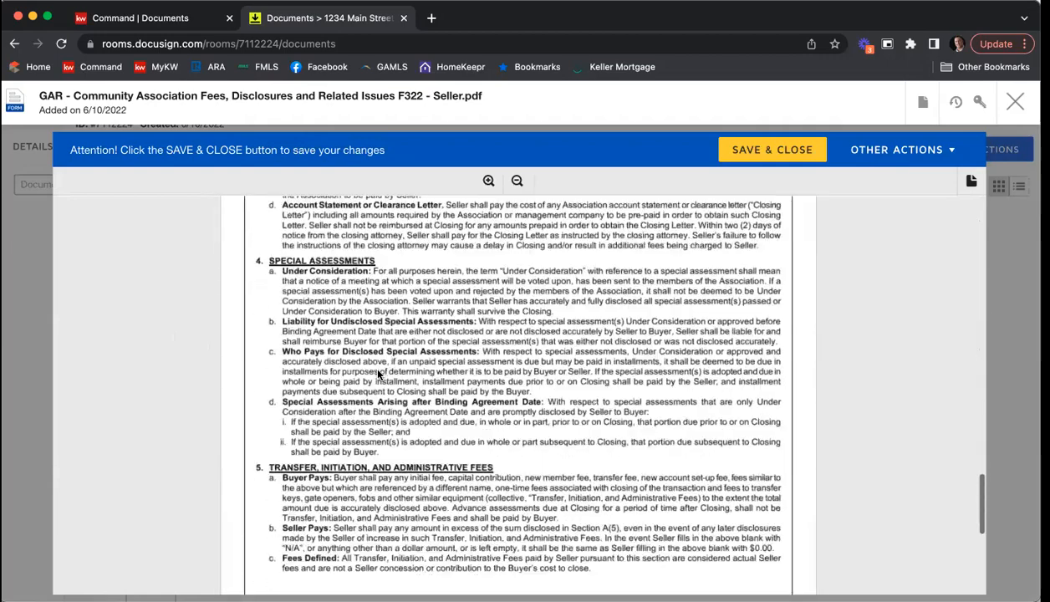
scroll(377, 375, down, 1)
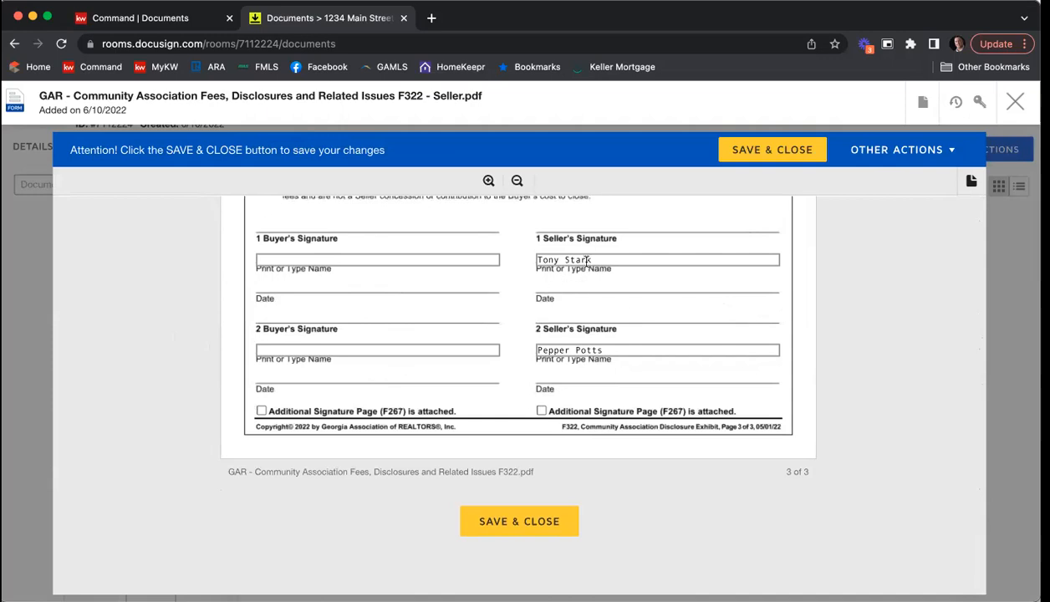
click(529, 523)
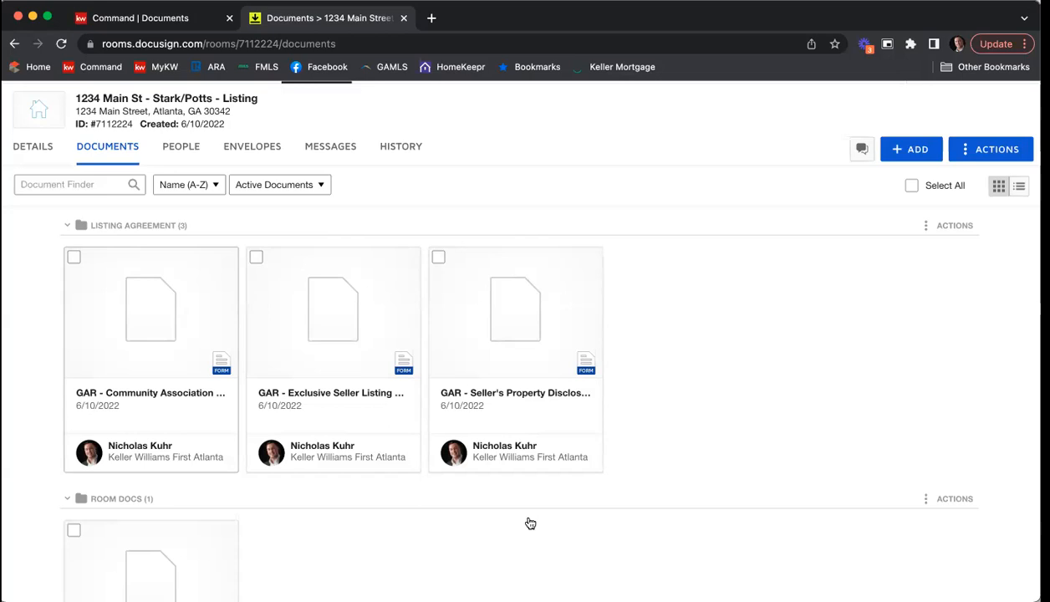
Step: Open the Purchase and Sale Agreement F201 from the Room Docs folder and set its offer date to 06/10/2022
scroll(504, 517, down, 3)
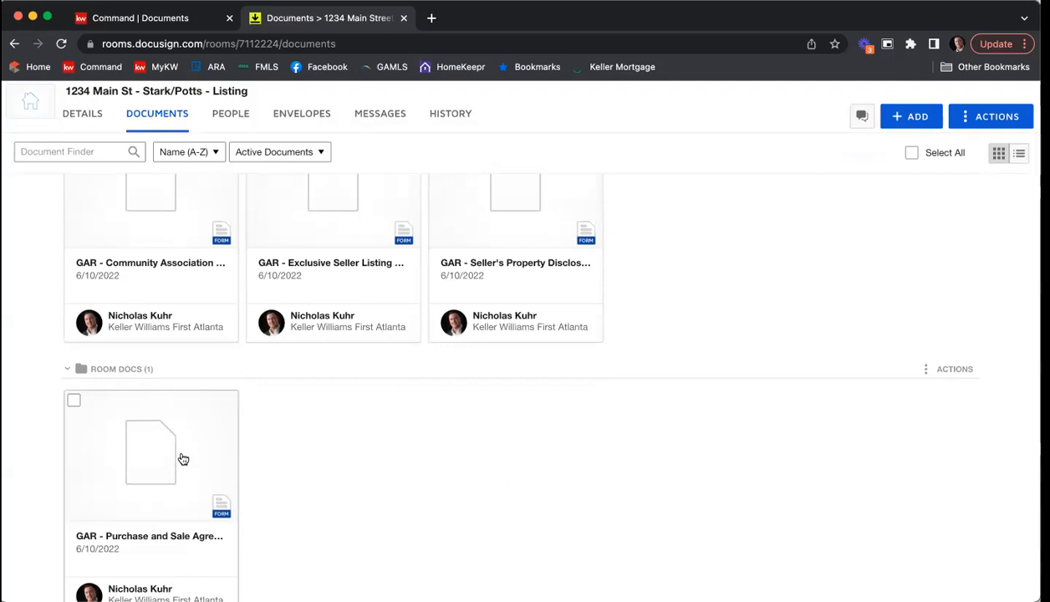
click(183, 458)
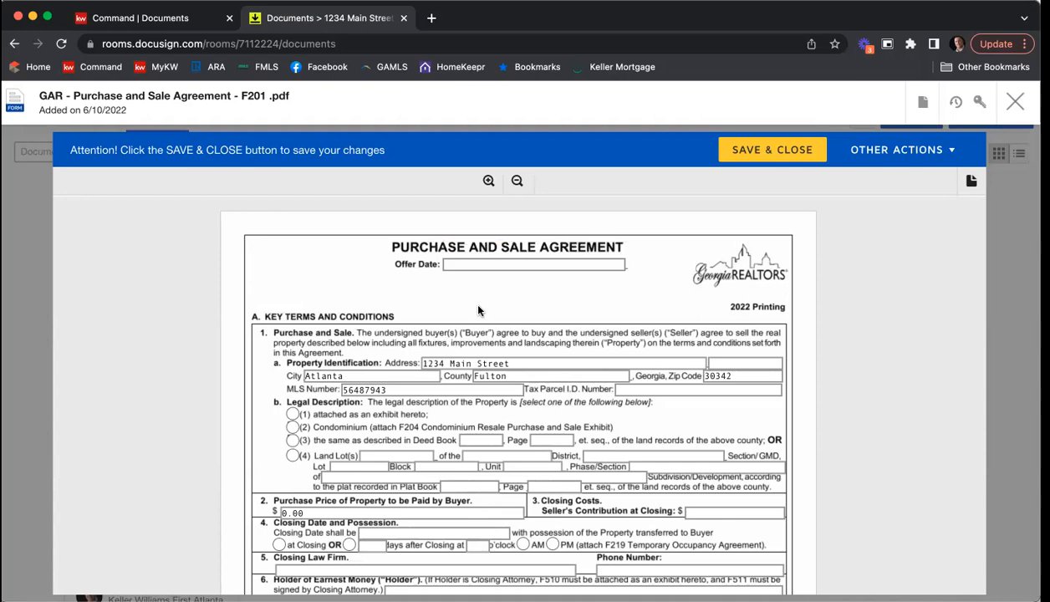
click(470, 262)
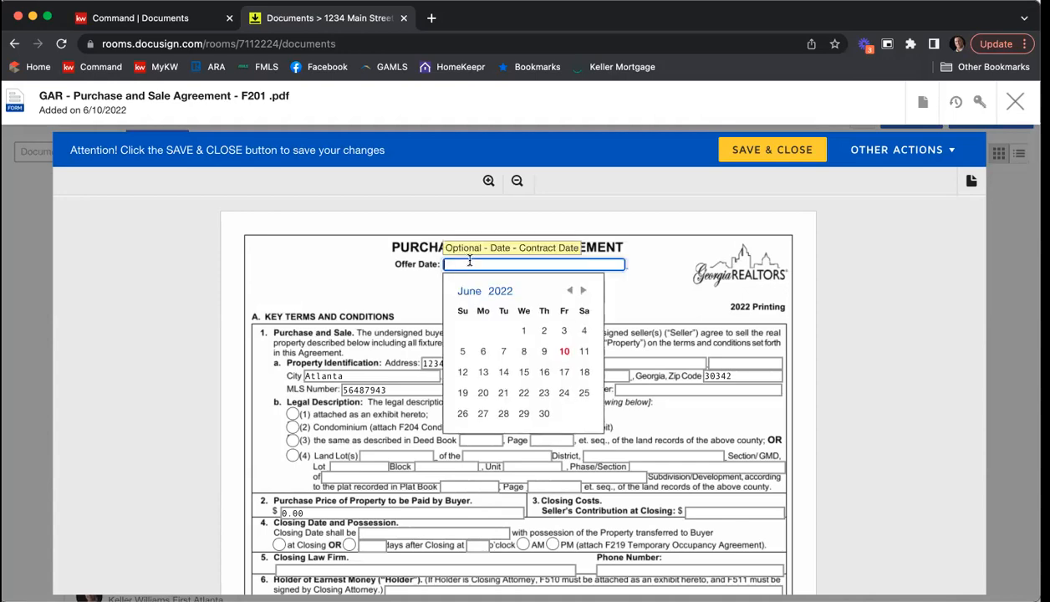
click(561, 352)
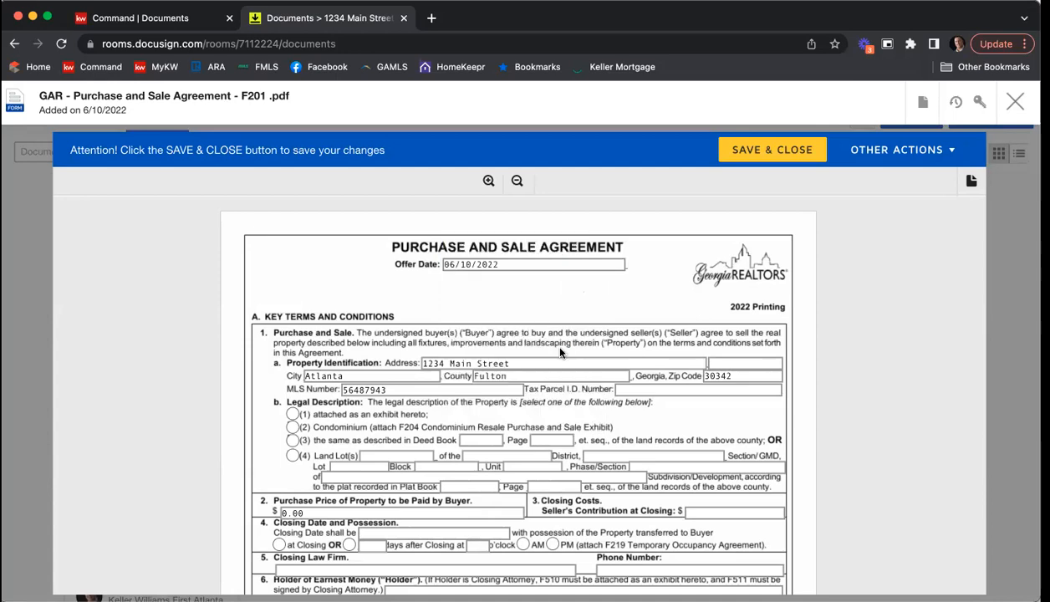
Step: Enter the tax parcel ID number and set the legal description to attached as an exhibit
scroll(334, 268, down, 1)
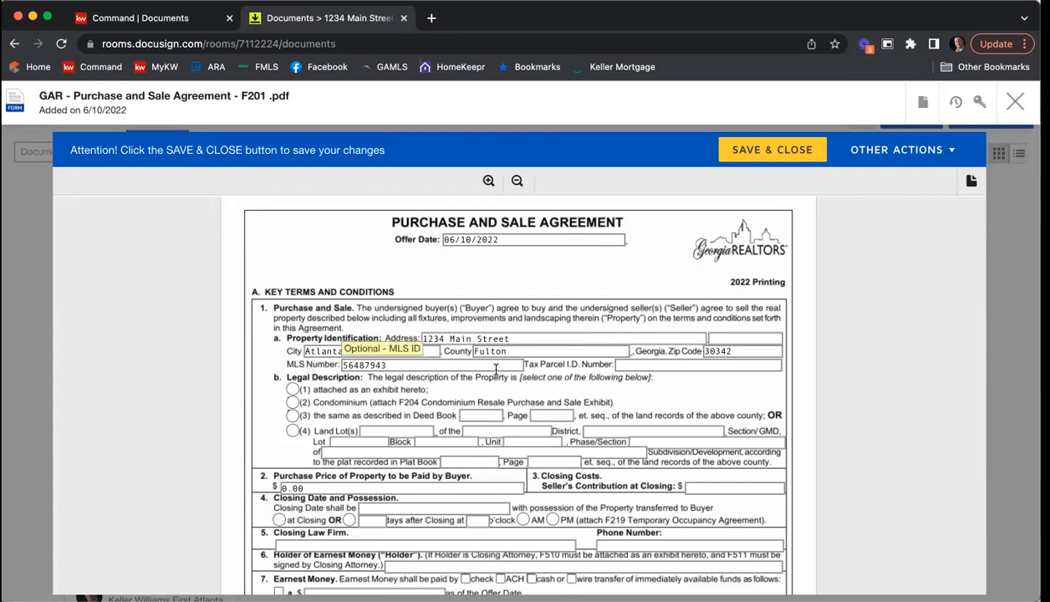
click(779, 367)
text(45687946132)
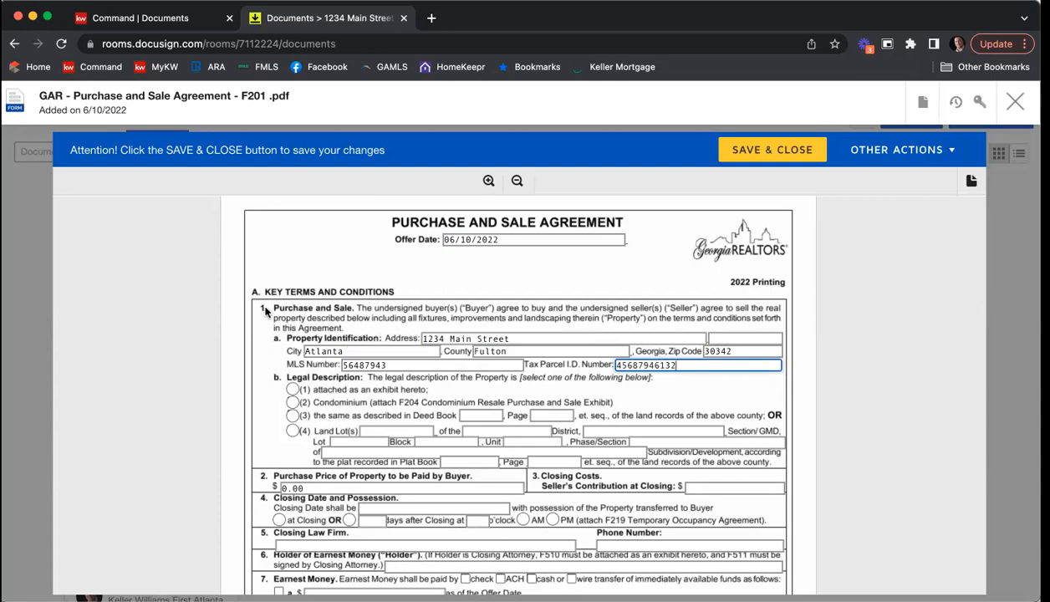
scroll(264, 309, down, 2)
click(292, 331)
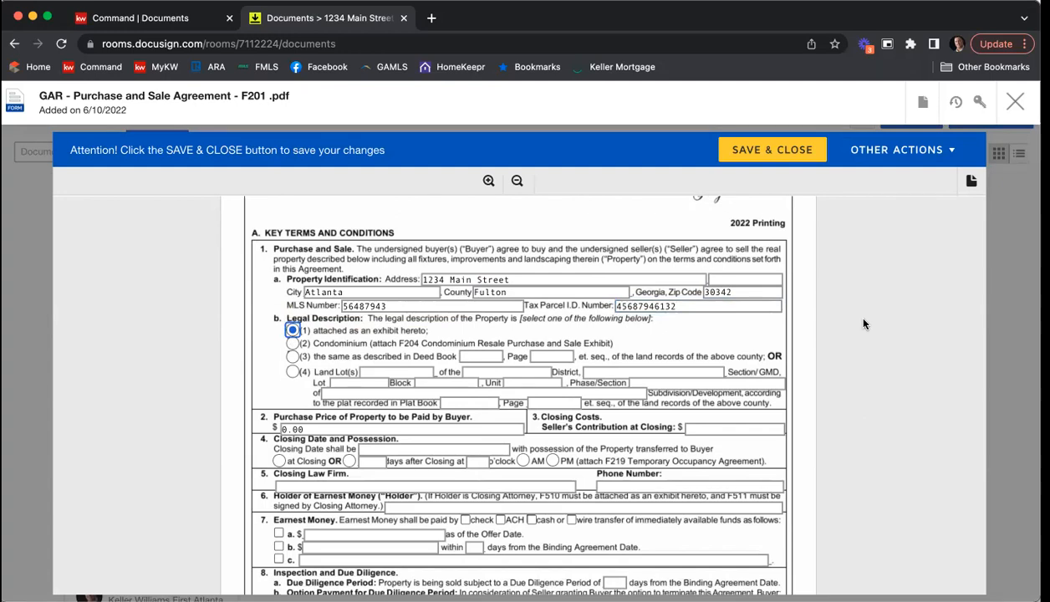
Step: Set the purchase price to 375,000 and the seller's contribution at closing to 2,500
scroll(863, 324, down, 3)
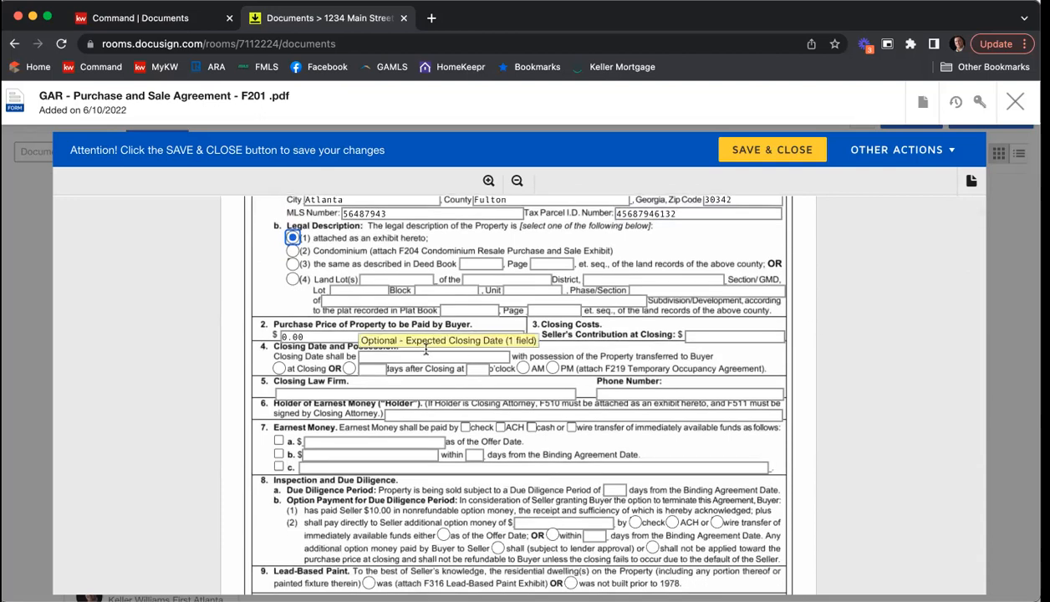
click(401, 335)
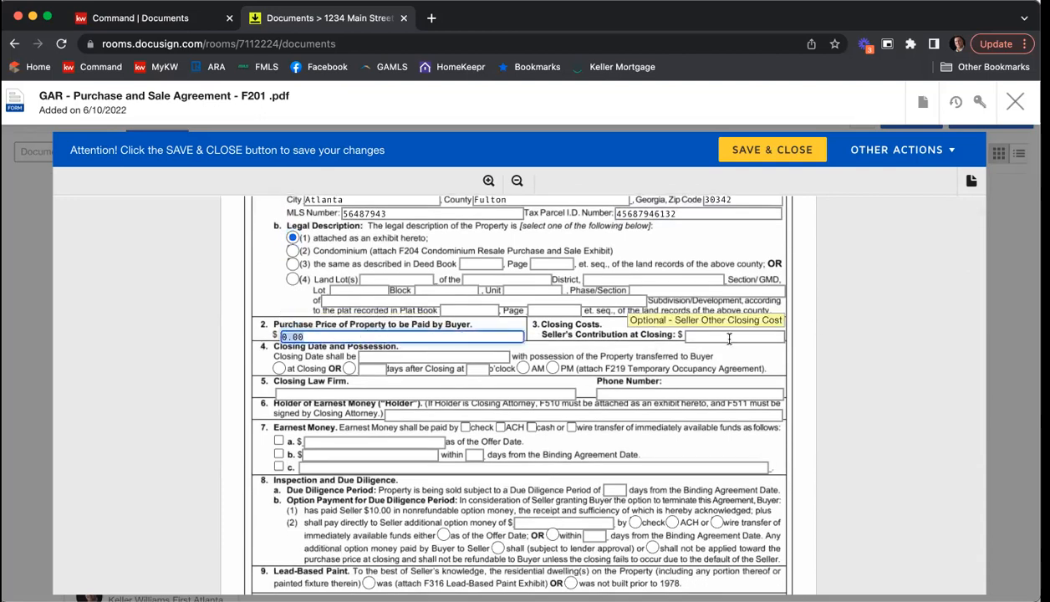
text(378)
key(BackSpace)
text(5,000)
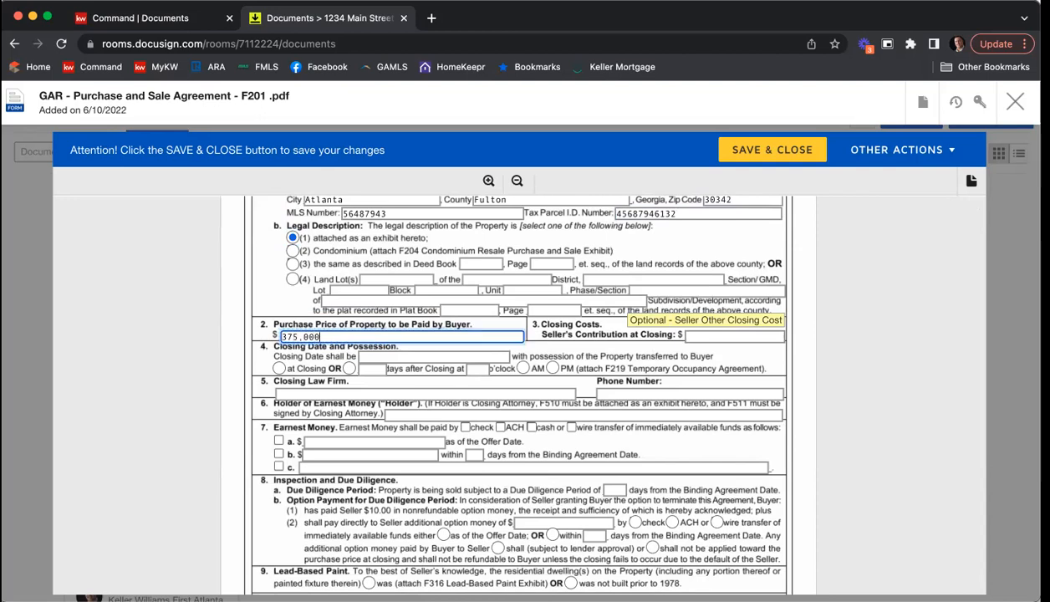
click(752, 336)
text(2,500)
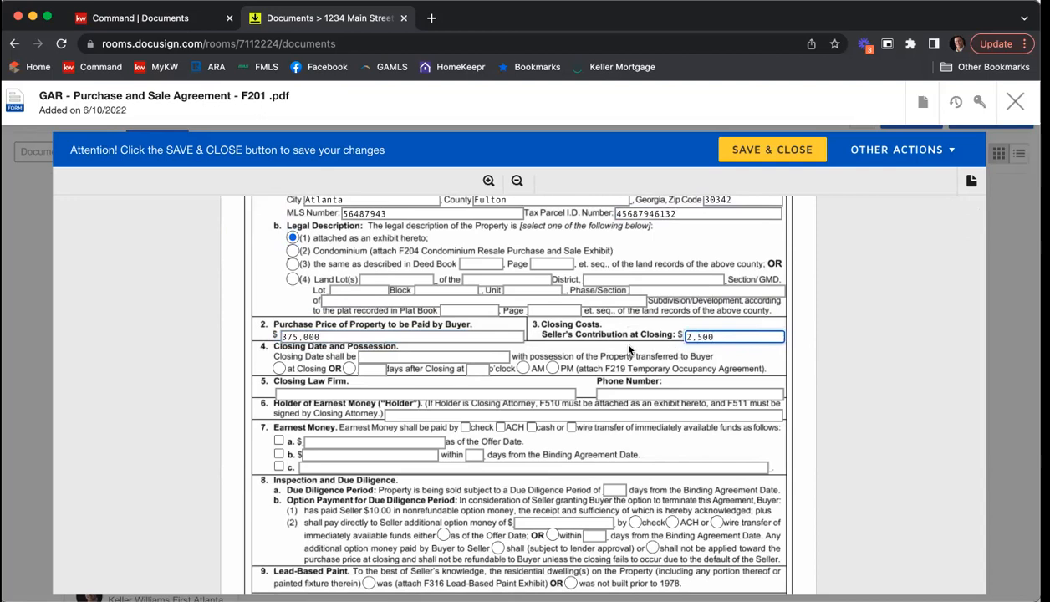
Step: Set the closing date to 7/10/22 with possession transferred to the buyer at closing
click(388, 355)
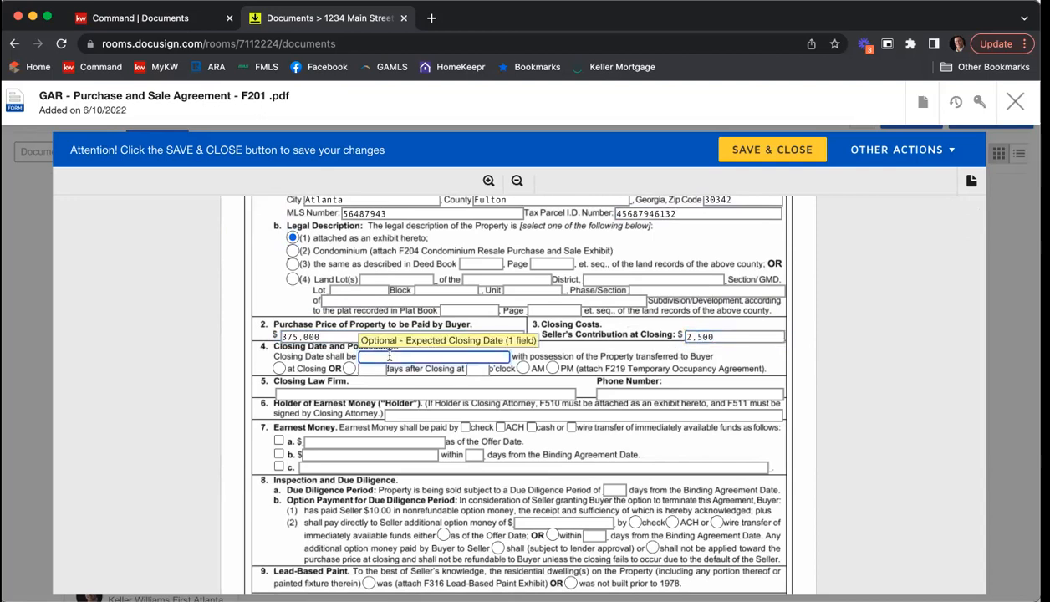
text(7/10/22)
click(279, 368)
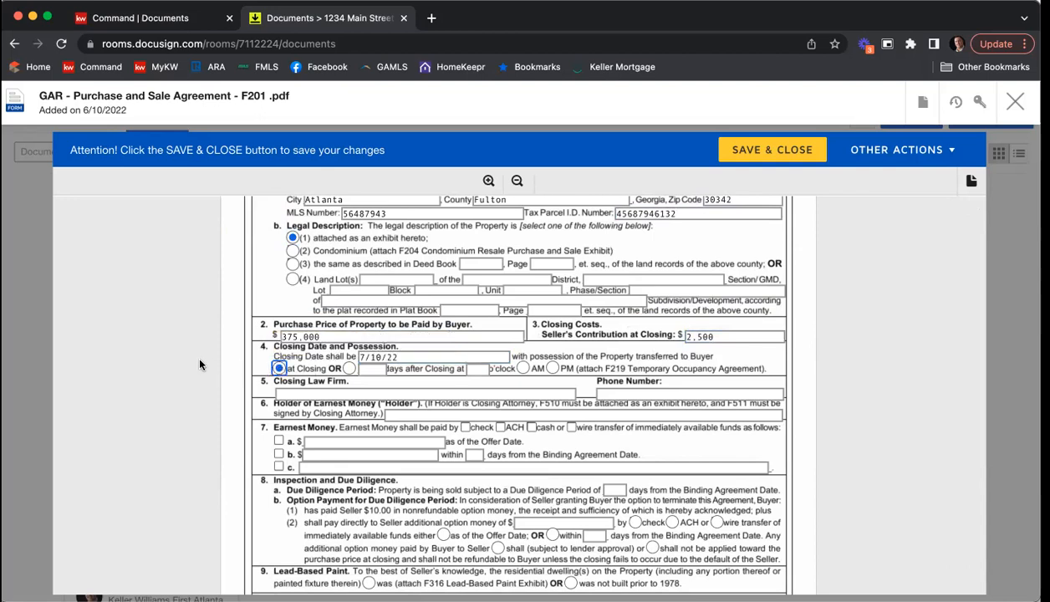
Step: Enter C&B as the closing law firm with its phone number, and name KWFA as the holder of earnest money
scroll(199, 363, down, 1)
click(344, 360)
text(C&B)
key(Tab)
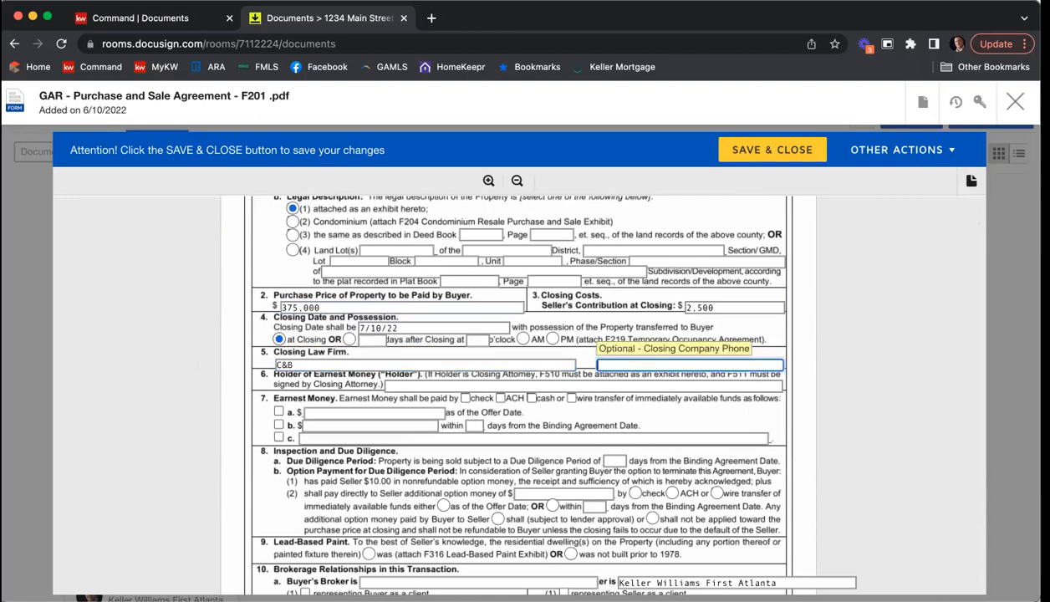
scroll(276, 347, down, 2)
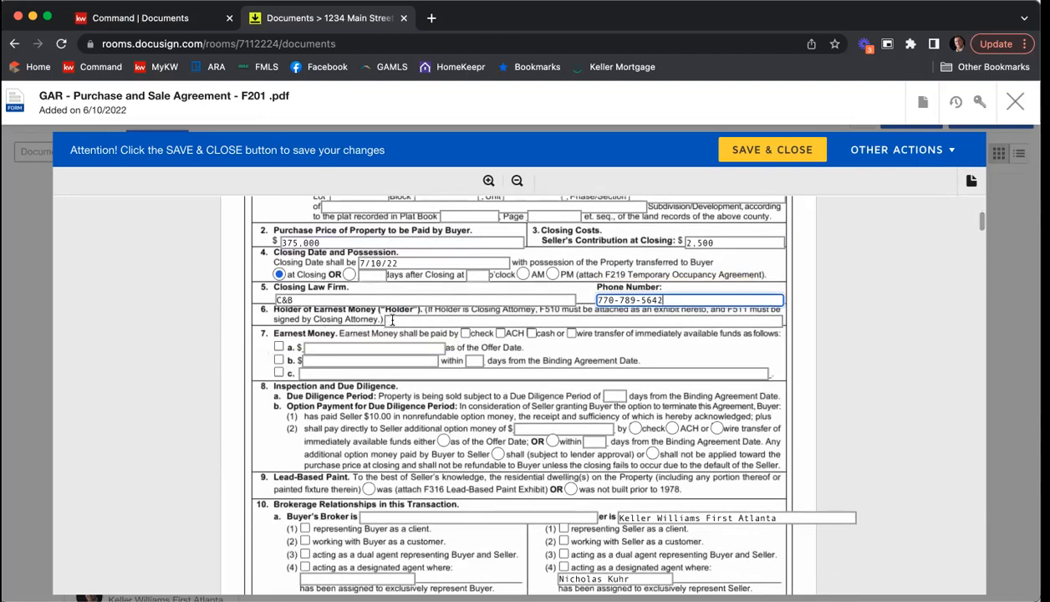
click(393, 320)
text(KWFA)
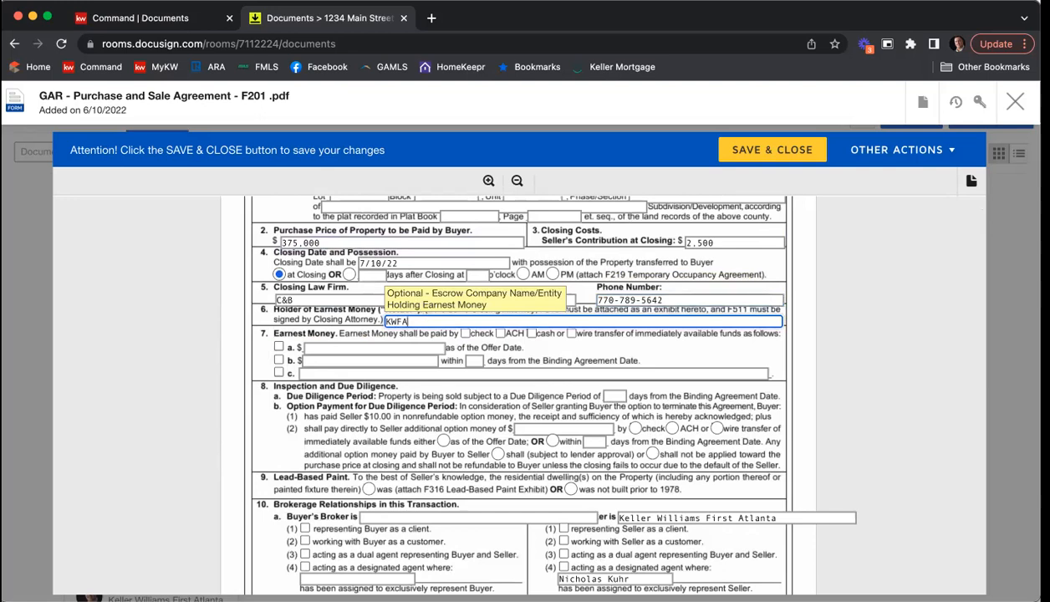
Step: Set the earnest money to be paid by check, choosing option b with $3,751 within 3 days of the Binding Agreement Date
click(465, 334)
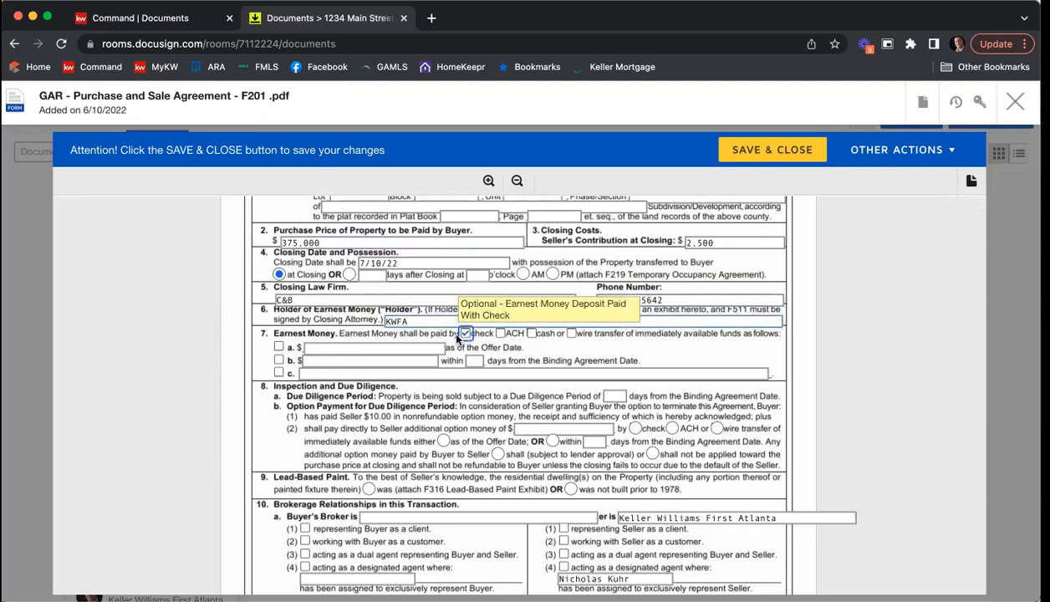
click(278, 360)
click(341, 356)
text(3)
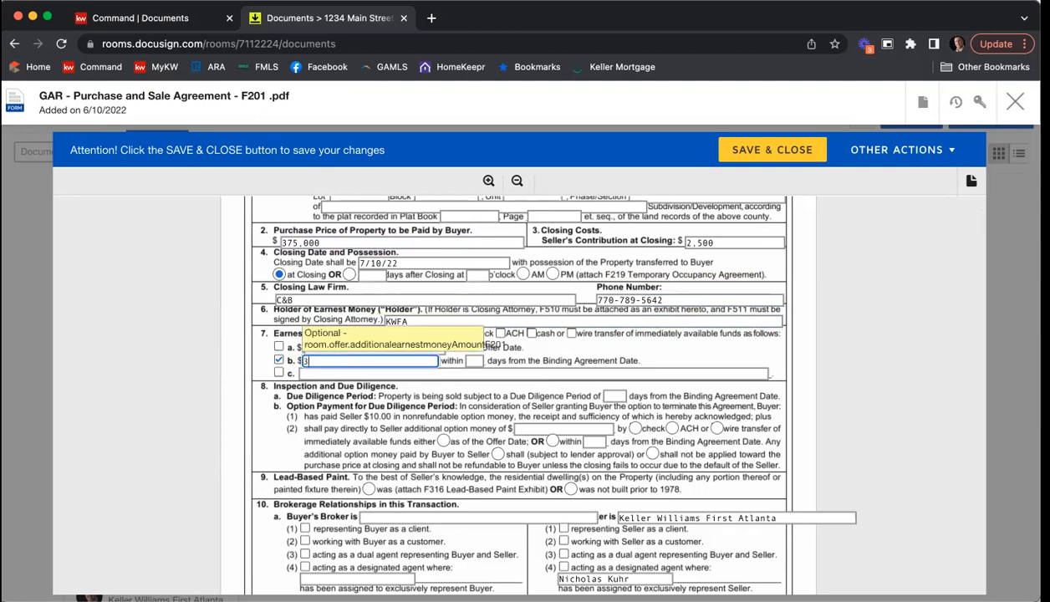
text(,751)
key(Tab)
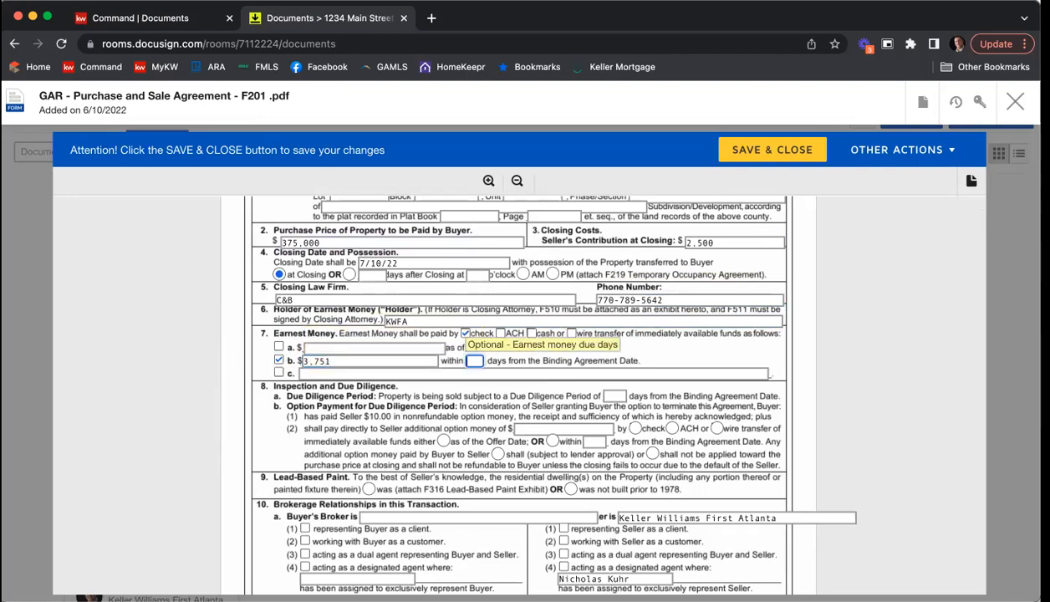
text(3)
Step: Set the due diligence period to 5 days and mark the dwelling as not built prior to 1978 under Lead-Based Paint
scroll(749, 329, down, 2)
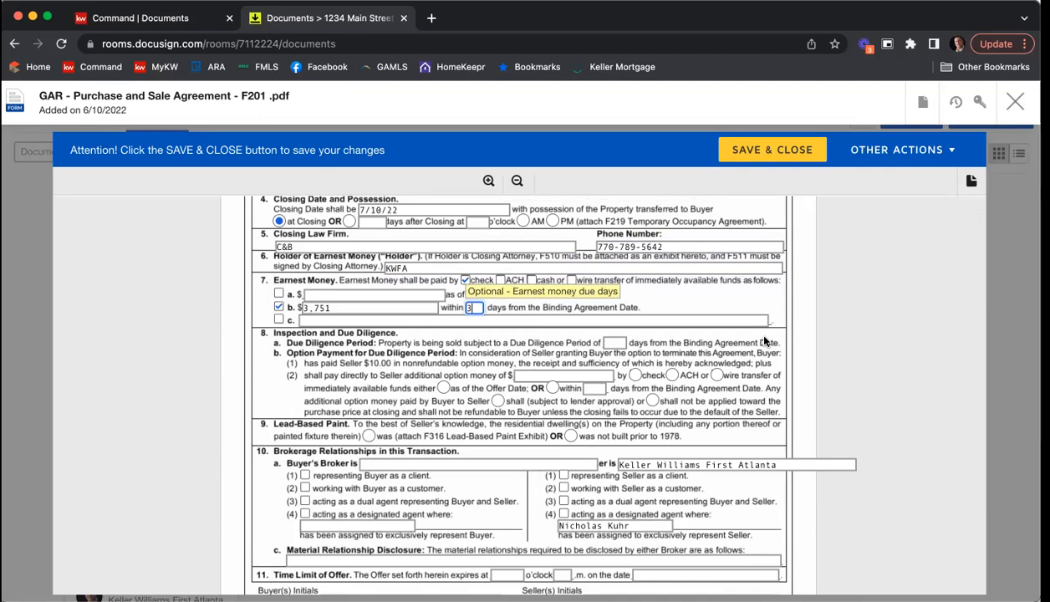
click(619, 343)
text(5)
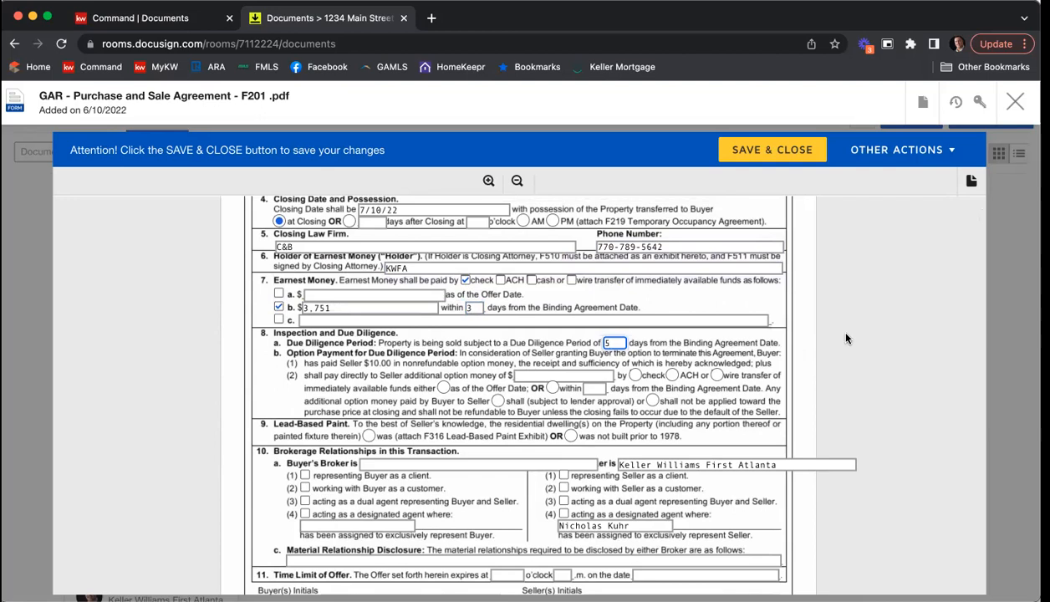
scroll(846, 338, down, 5)
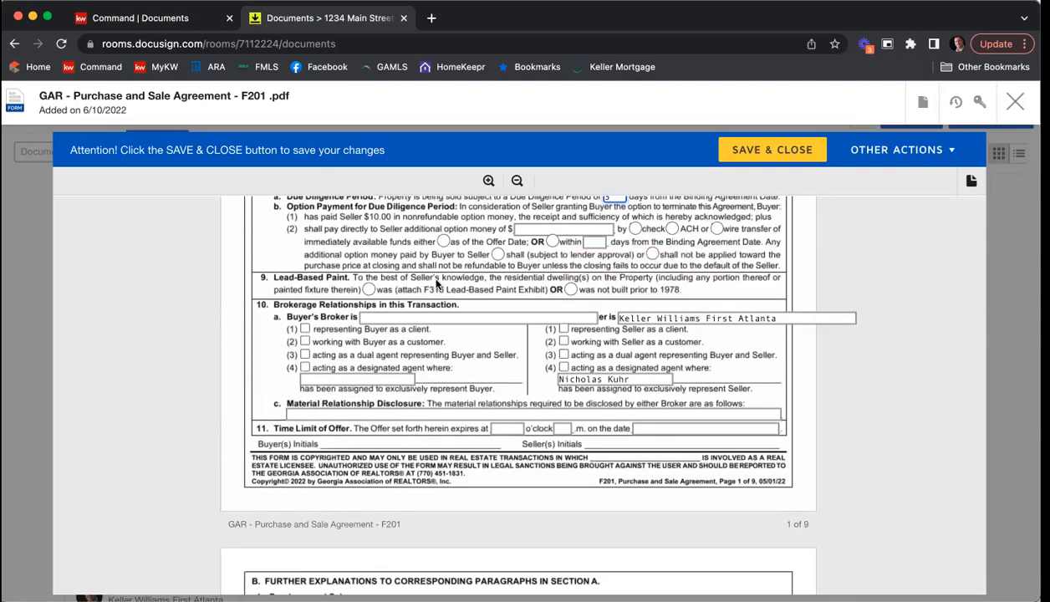
click(568, 291)
Step: Enter Harry Norman as the buyer's brokerage, and mark the brokers as representing the buyer and the seller as clients
scroll(844, 291, down, 1)
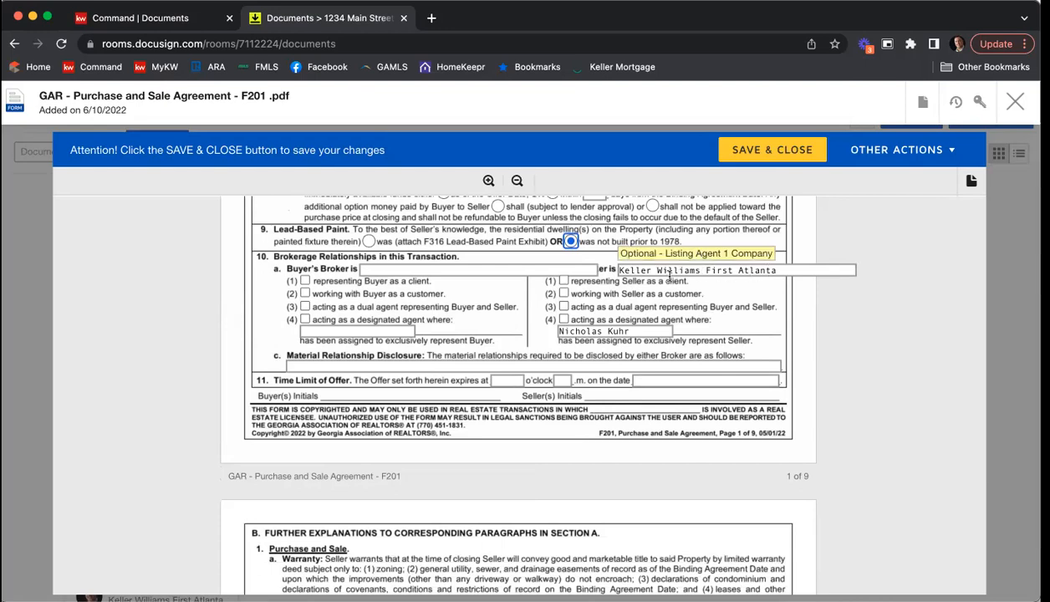
click(419, 267)
text(Harry Norman)
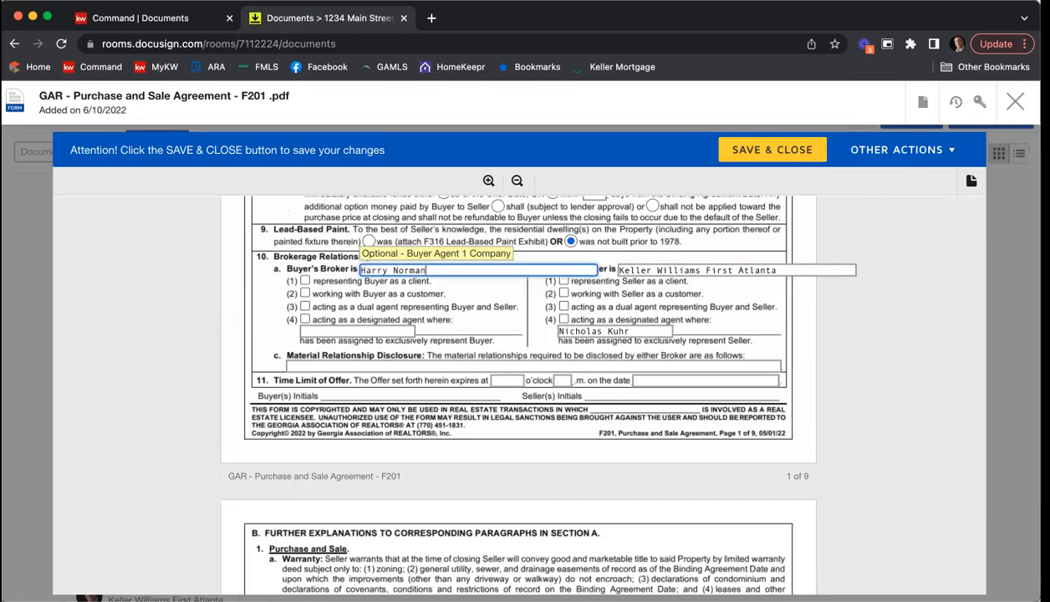
click(304, 281)
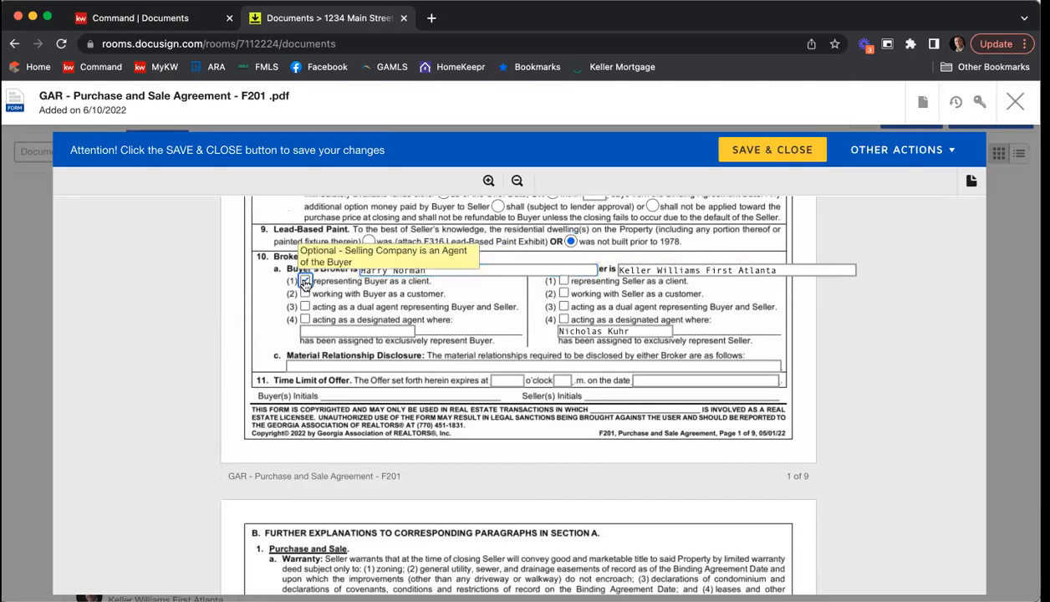
click(563, 282)
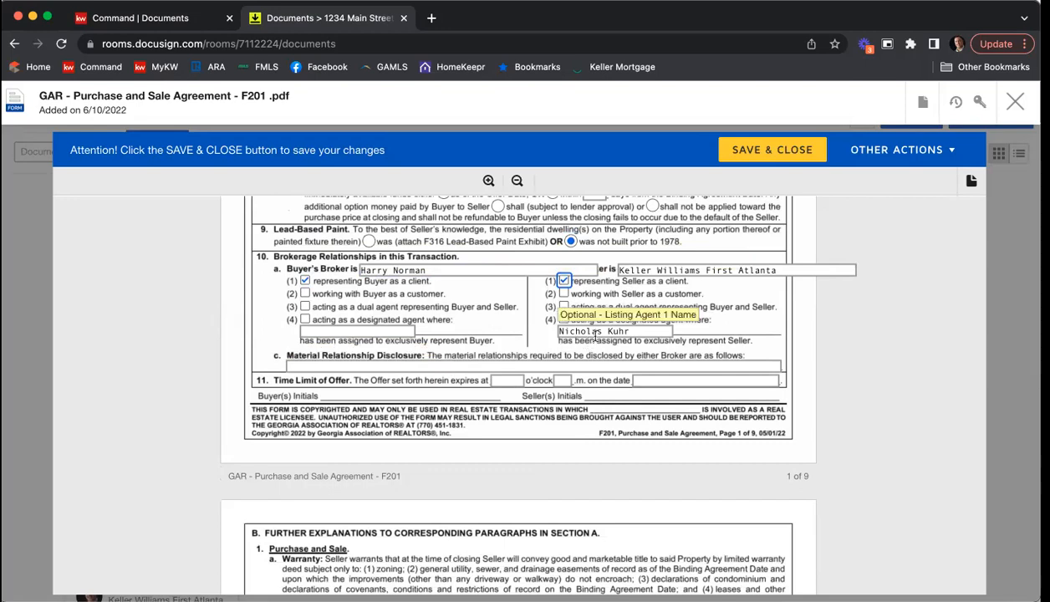
Step: Enter N/A for the material relationship disclosure
click(452, 365)
text(N?A)
key(BackSpace)
key(BackSpace)
text(/A)
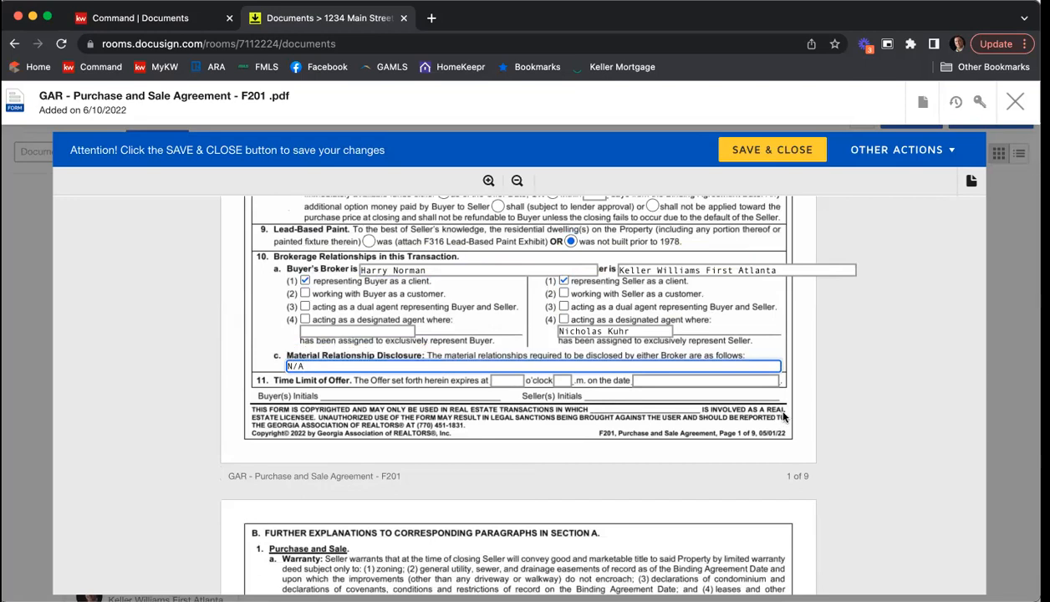
Step: Set the time limit of the offer to expire at 12 o'clock p.m. on 6/11/2022
scroll(506, 351, down, 1)
click(506, 351)
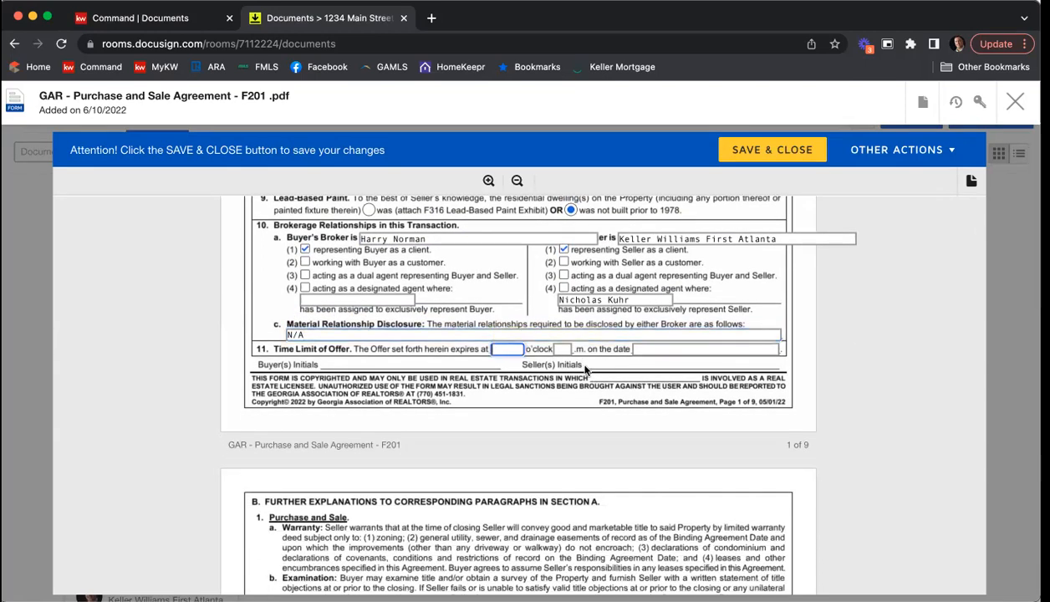
text(12)
key(Tab)
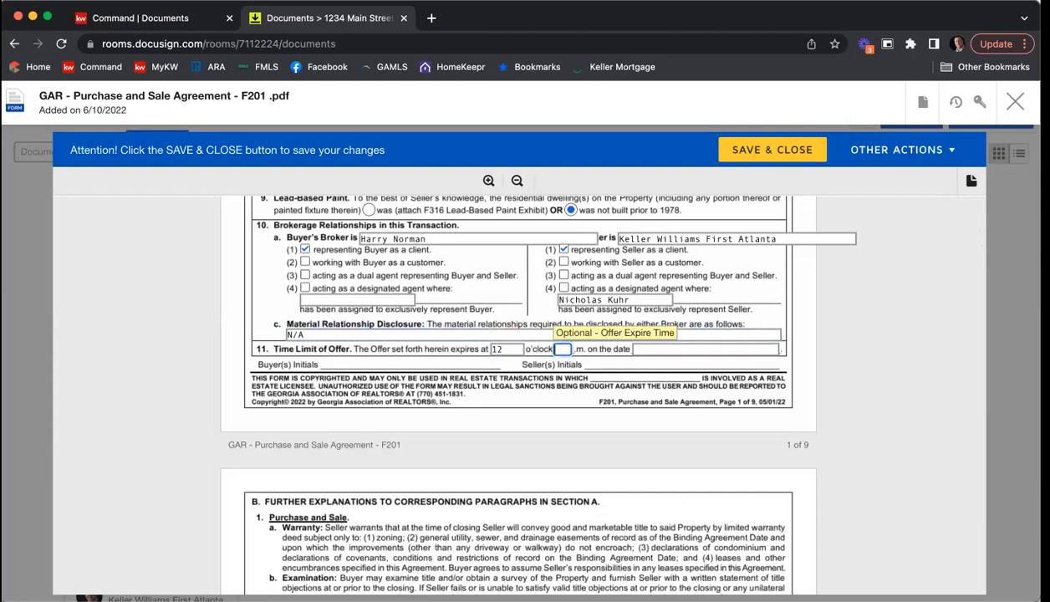
text(p)
key(Tab)
text(6)
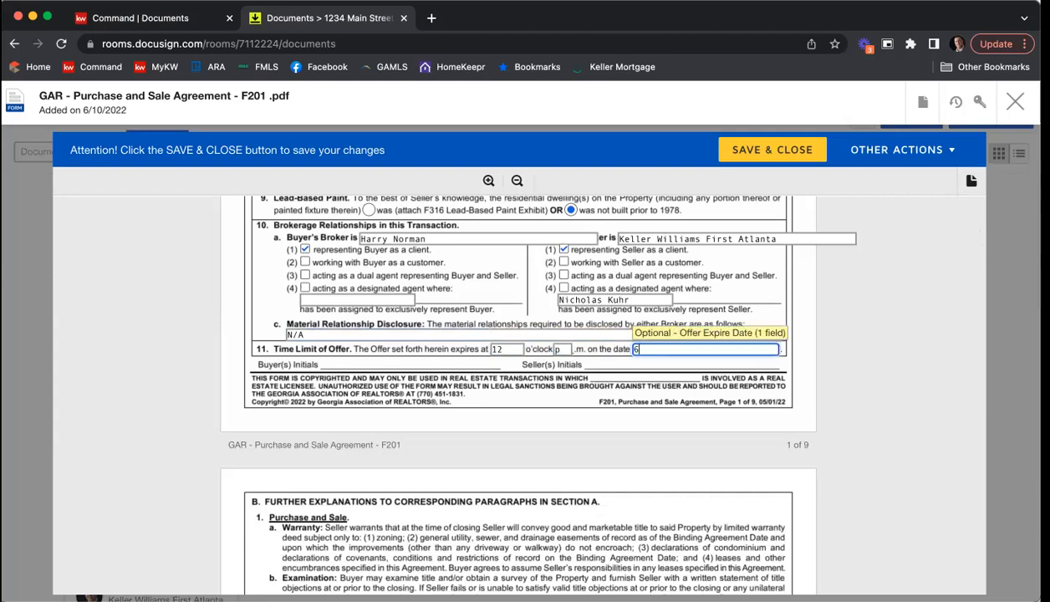
text(/11/2022)
Step: Look through the further explanations and other terms and conditions on pages 2 to 7 of the agreement
scroll(844, 360, down, 3)
scroll(844, 359, down, 6)
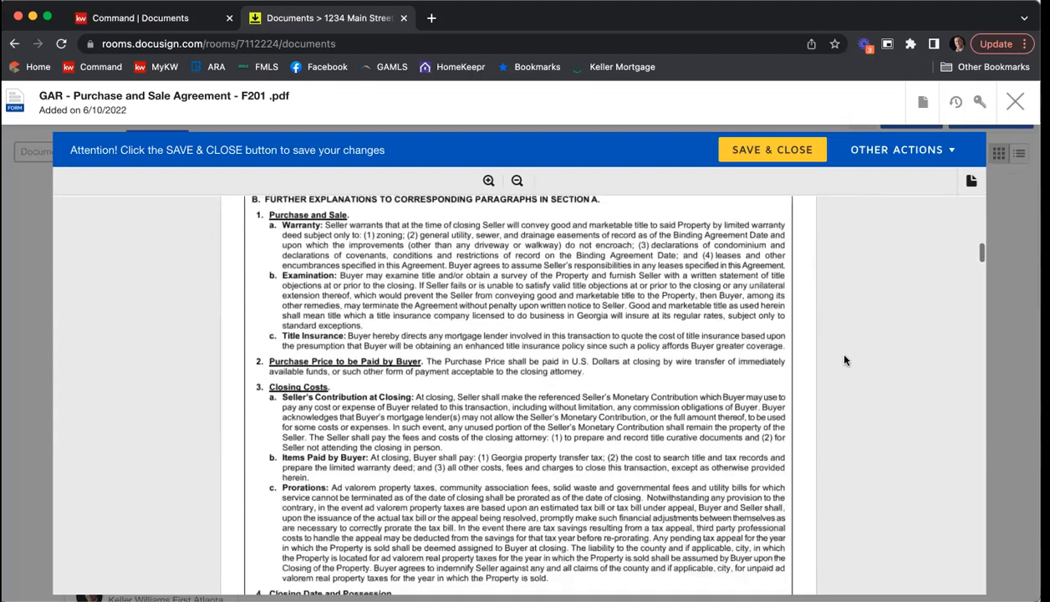
scroll(844, 359, down, 2)
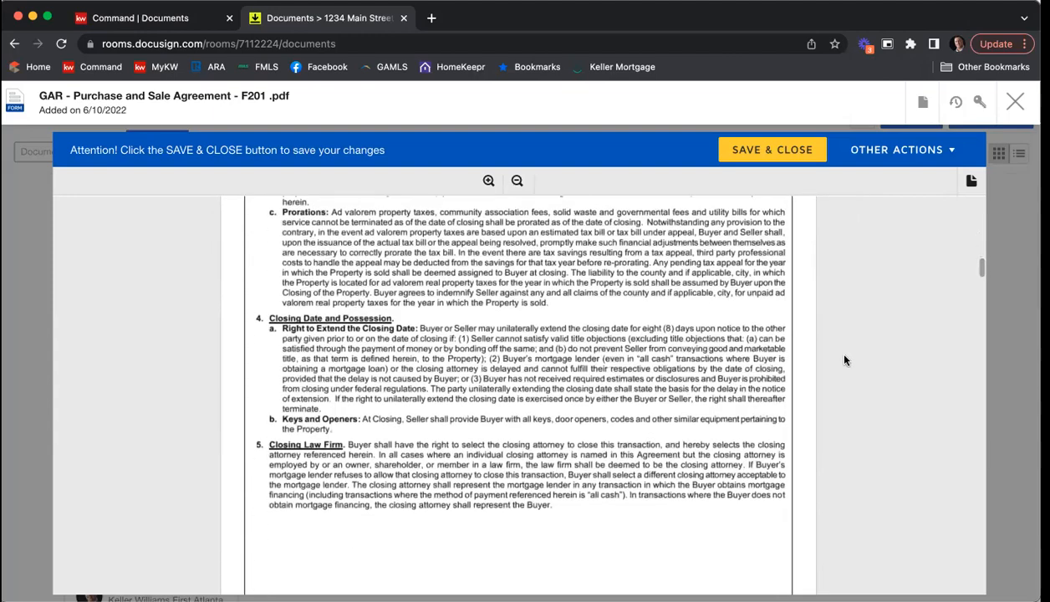
scroll(844, 360, down, 5)
scroll(844, 359, down, 10)
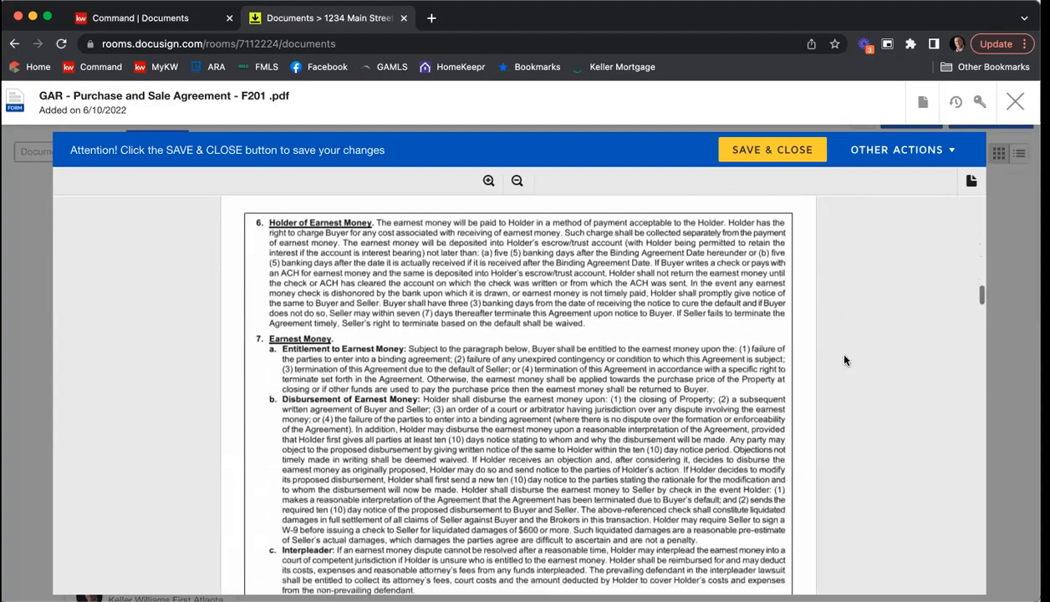
scroll(844, 359, down, 9)
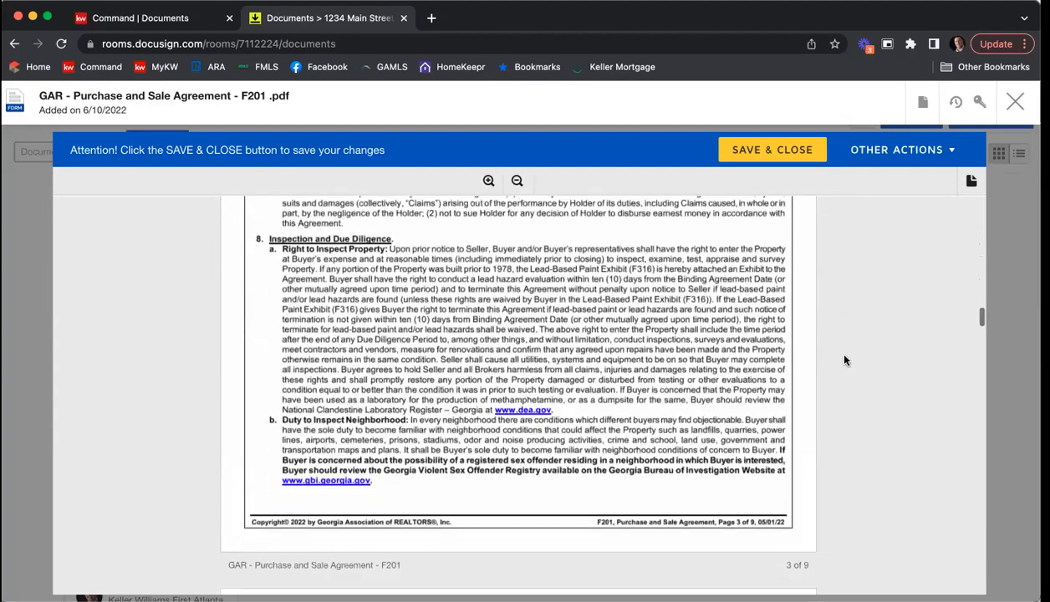
scroll(845, 359, down, 4)
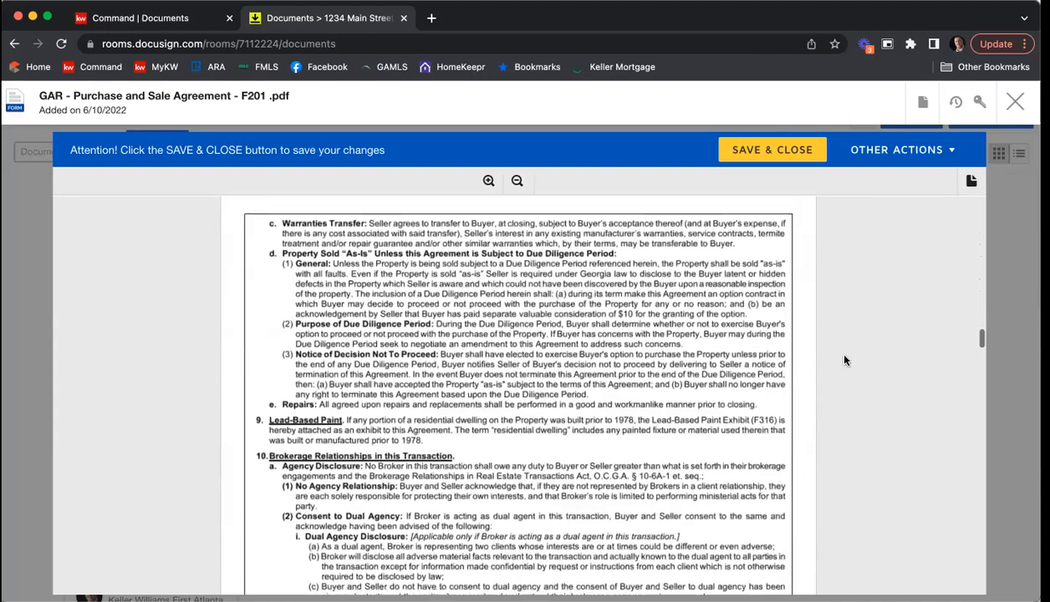
scroll(845, 360, down, 5)
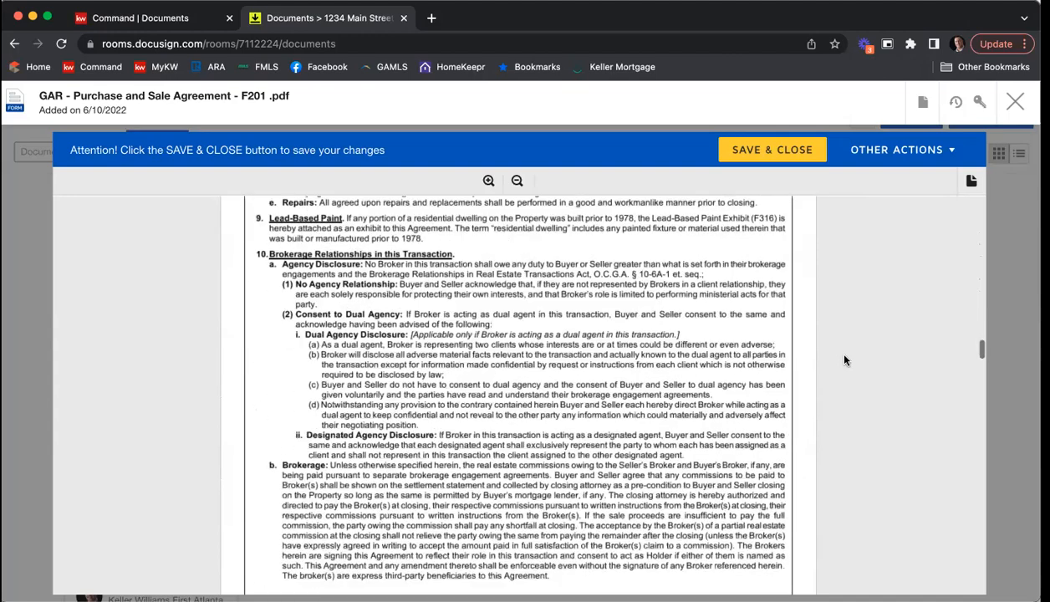
scroll(845, 359, down, 6)
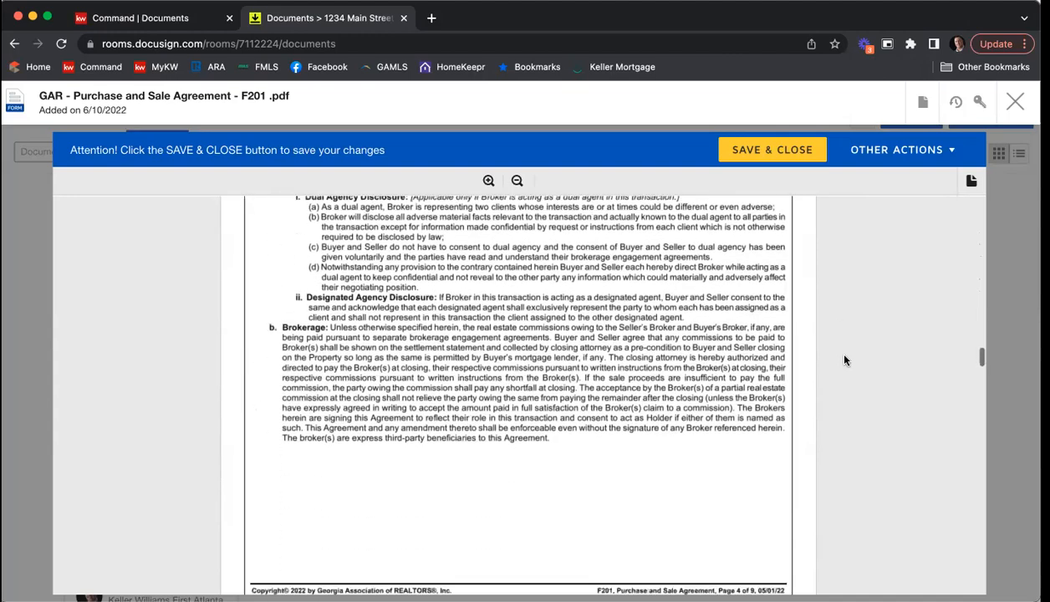
scroll(821, 358, down, 12)
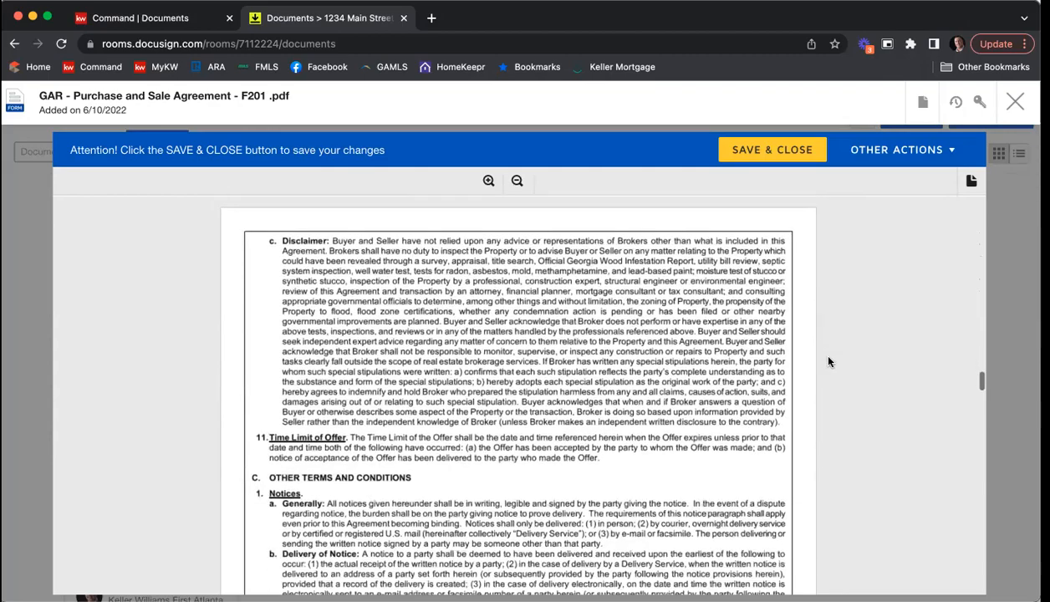
scroll(828, 361, down, 15)
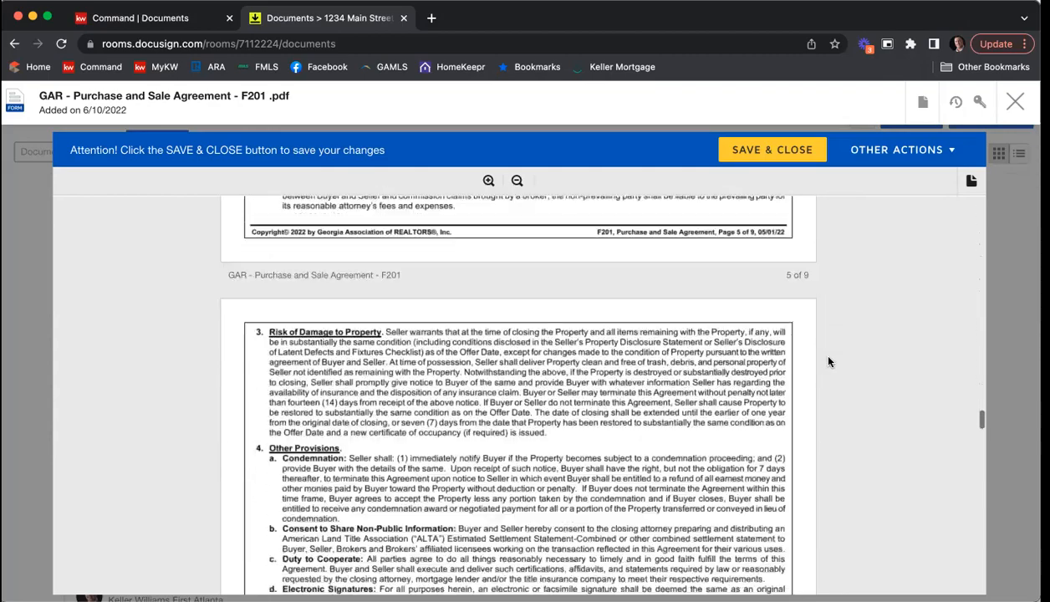
scroll(828, 361, down, 15)
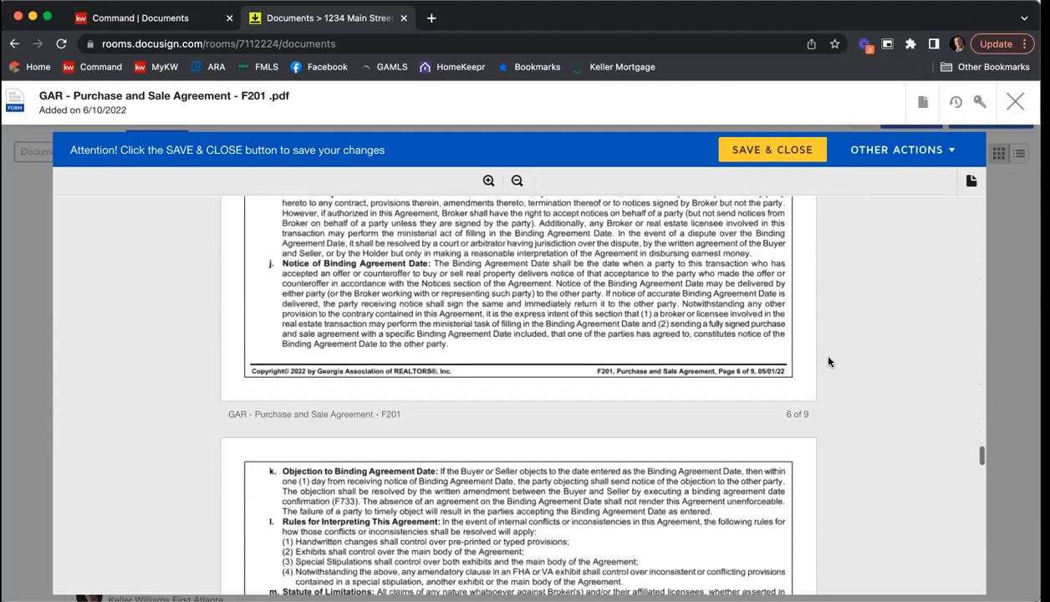
scroll(828, 361, down, 10)
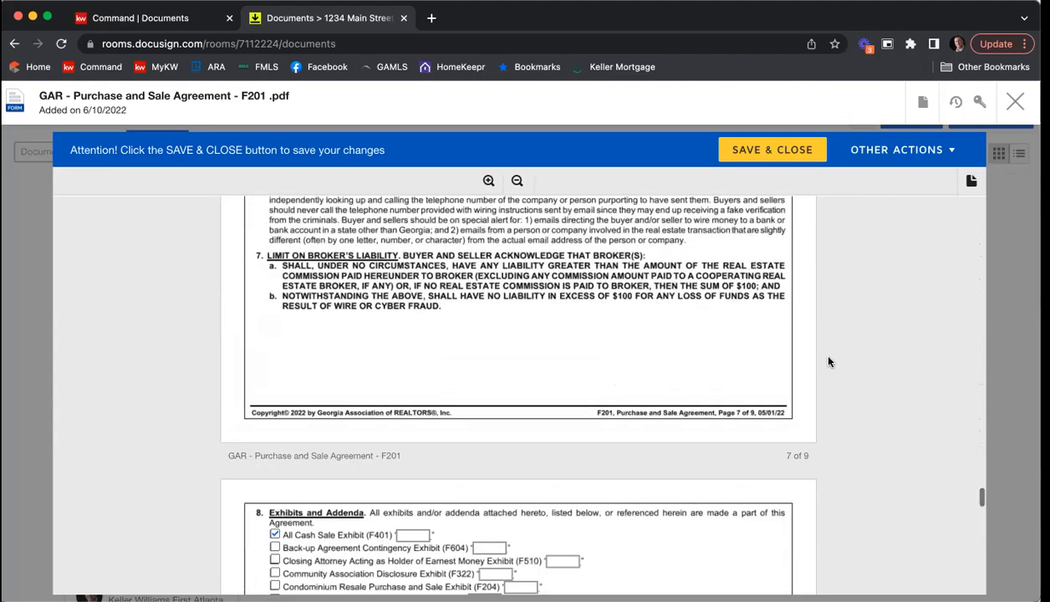
Step: Deselect the All Cash Sale Exhibit (F401) under Exhibits and Addenda and clear the text in the Other exhibit field
scroll(828, 361, down, 1)
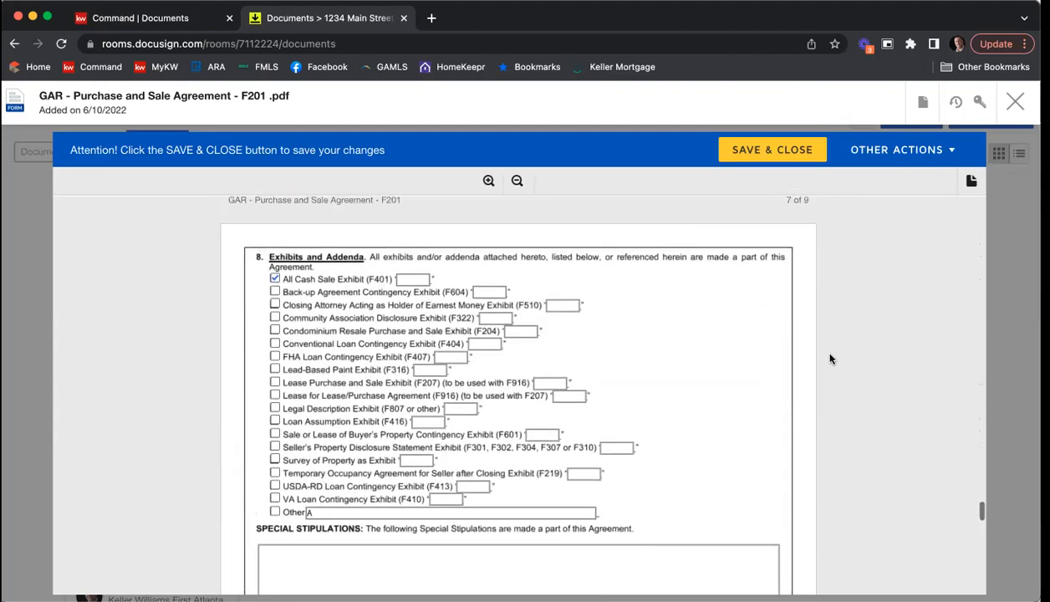
scroll(739, 343, down, 1)
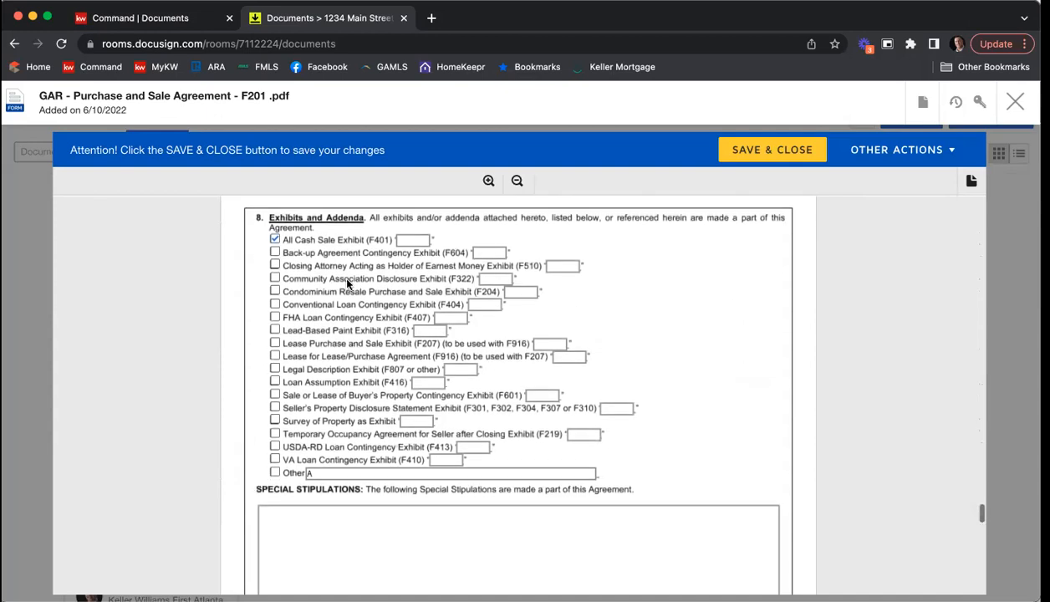
click(274, 241)
click(318, 473)
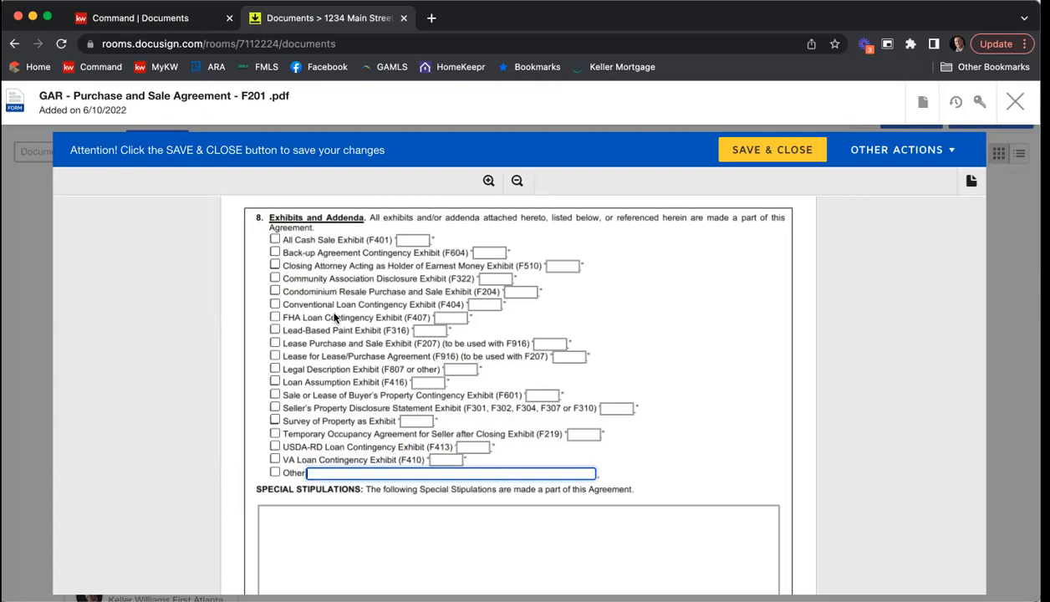
Step: Mark the Community Association Disclosure (F322), Seller's Property Disclosure Statement, and Legal Description exhibits as attached
click(275, 279)
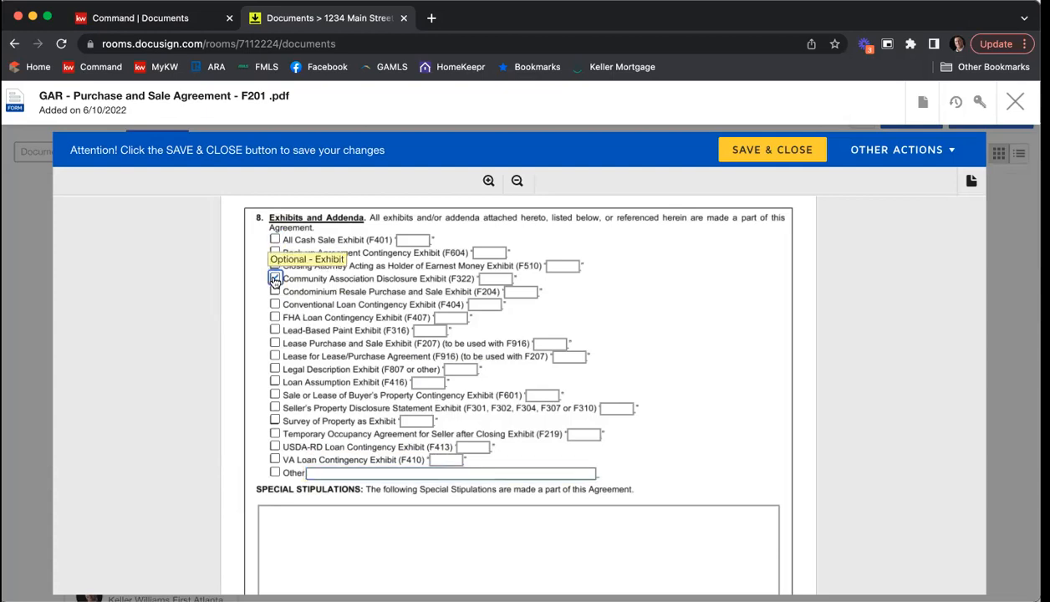
click(275, 409)
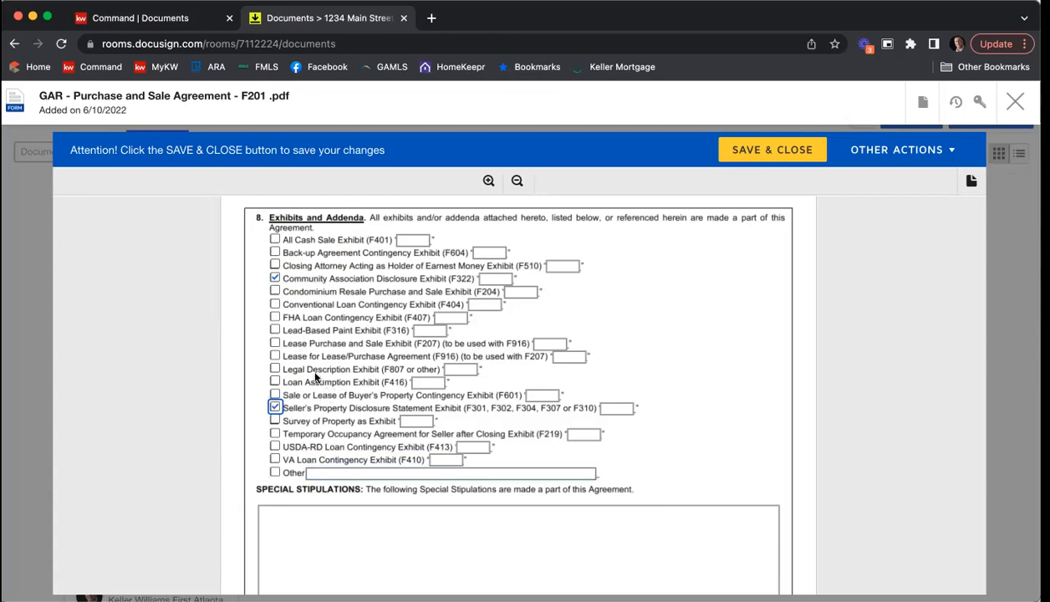
click(275, 369)
Step: Label the Seller's Property Disclosure Statement exhibit A, the Community Association Disclosure exhibit B, and the Legal Description exhibit C
click(602, 409)
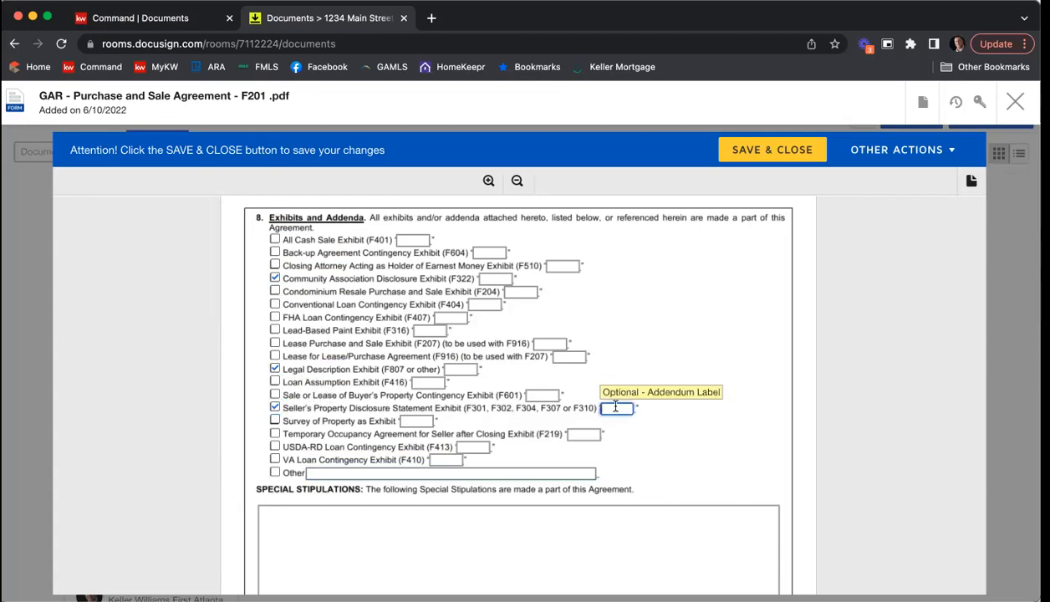
text(A)
click(502, 280)
text(B)
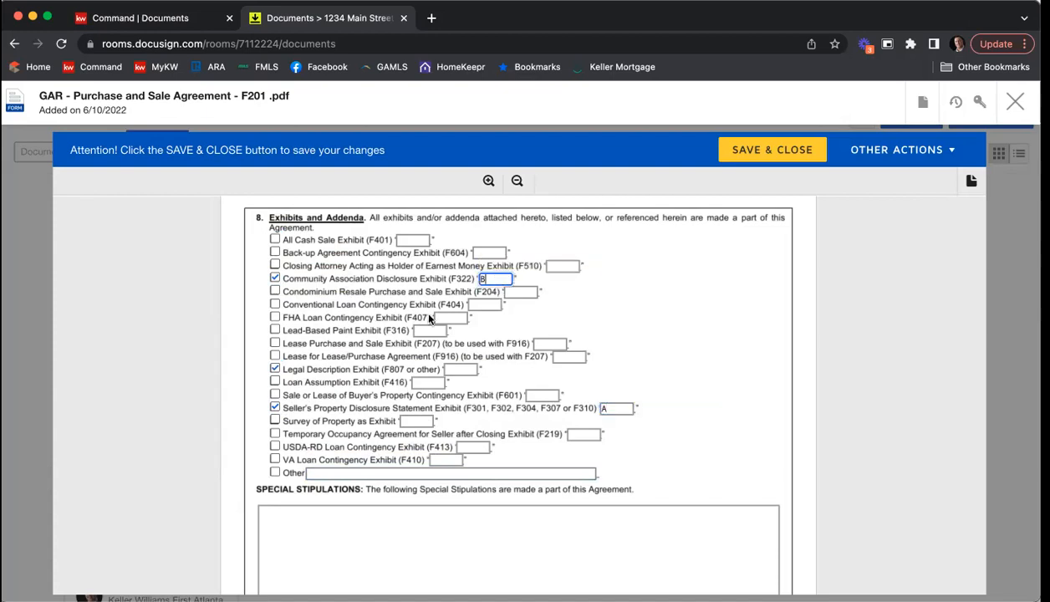
click(449, 369)
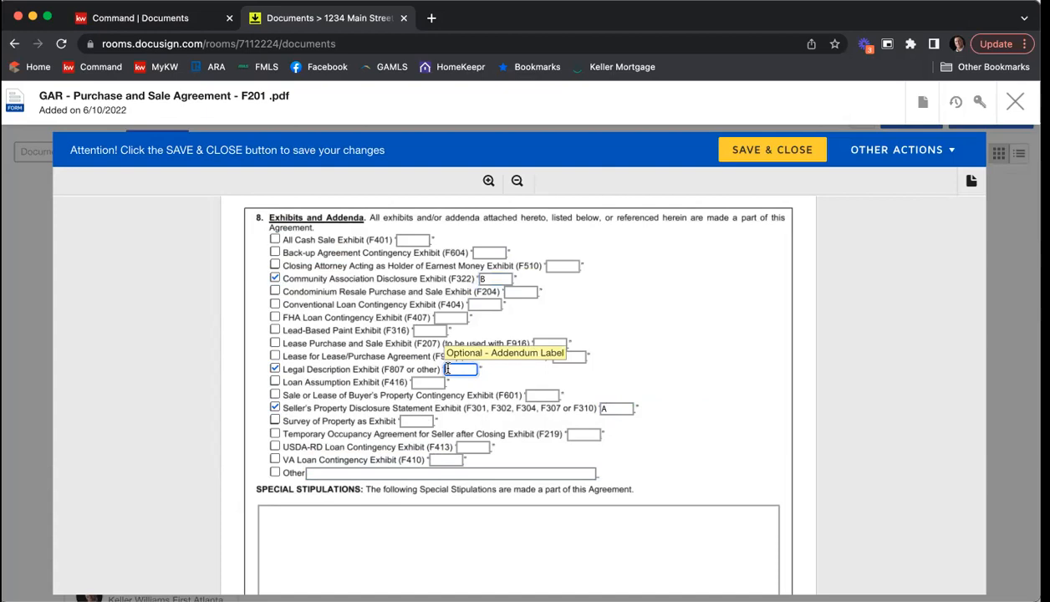
text(C)
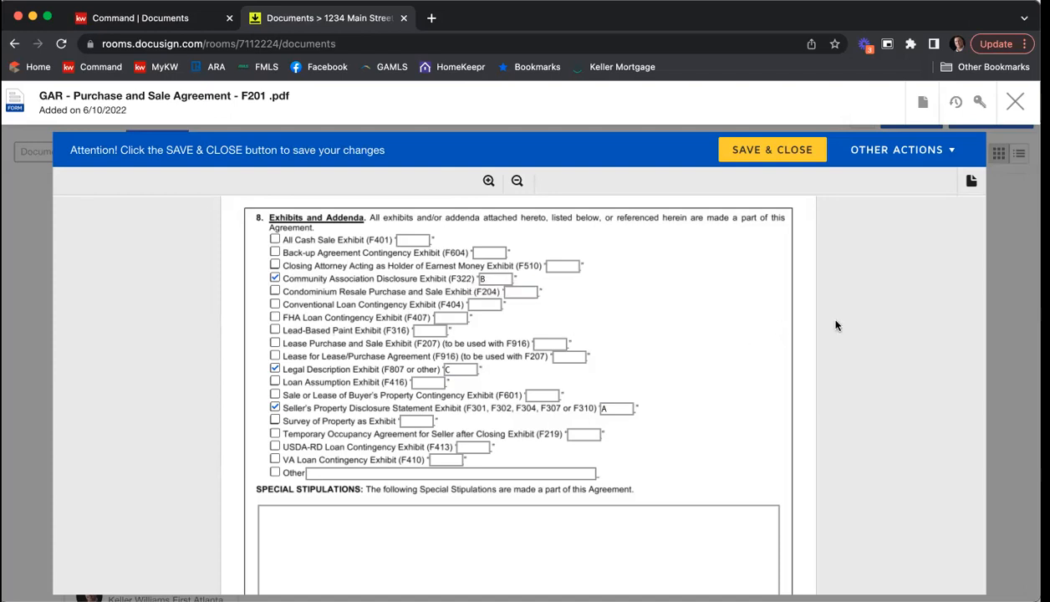
Step: Enter "1. You can start typing in your stipulation." as the first item in the Special Stipulations
scroll(751, 302, down, 5)
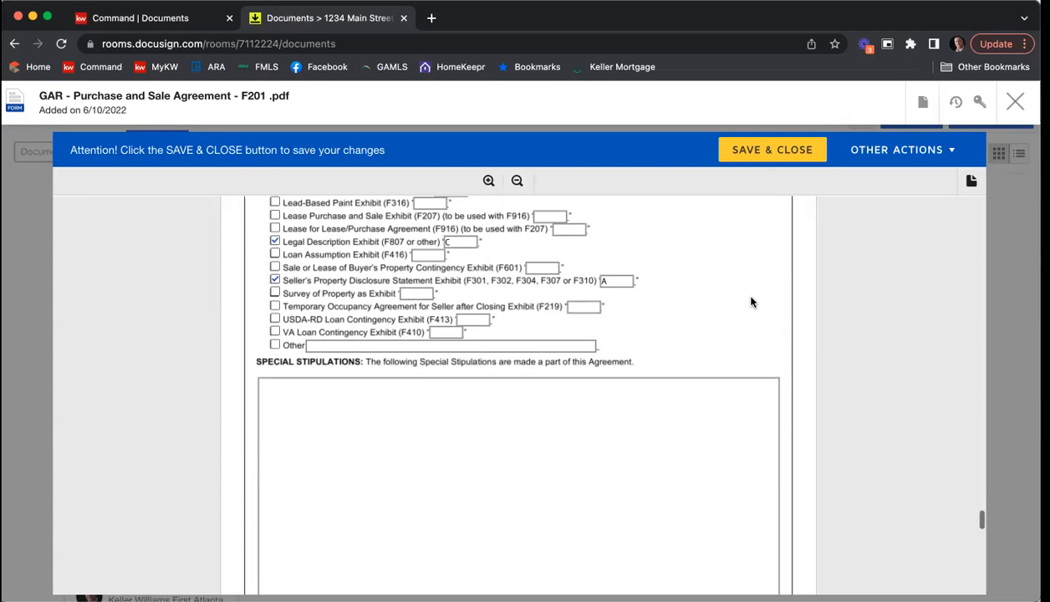
scroll(677, 319, down, 3)
scroll(677, 319, up, 3)
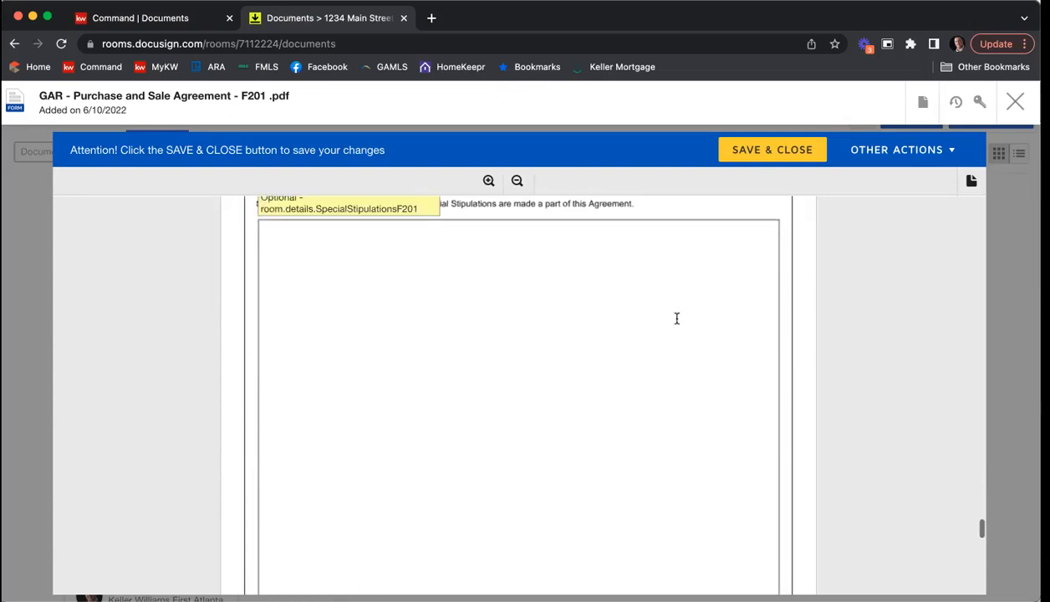
scroll(660, 318, up, 1)
click(572, 311)
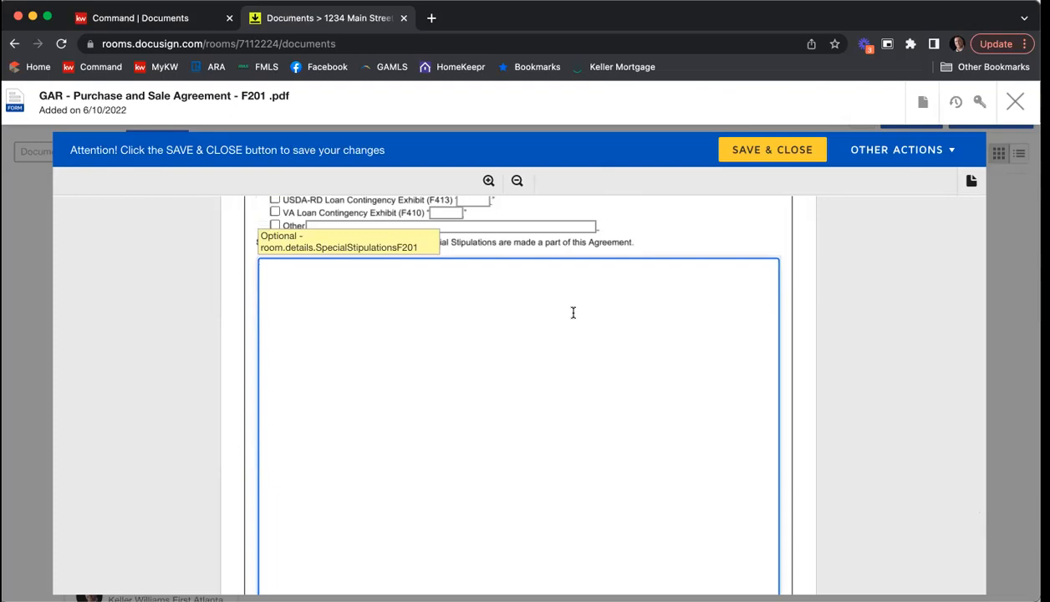
scroll(573, 314, down, 3)
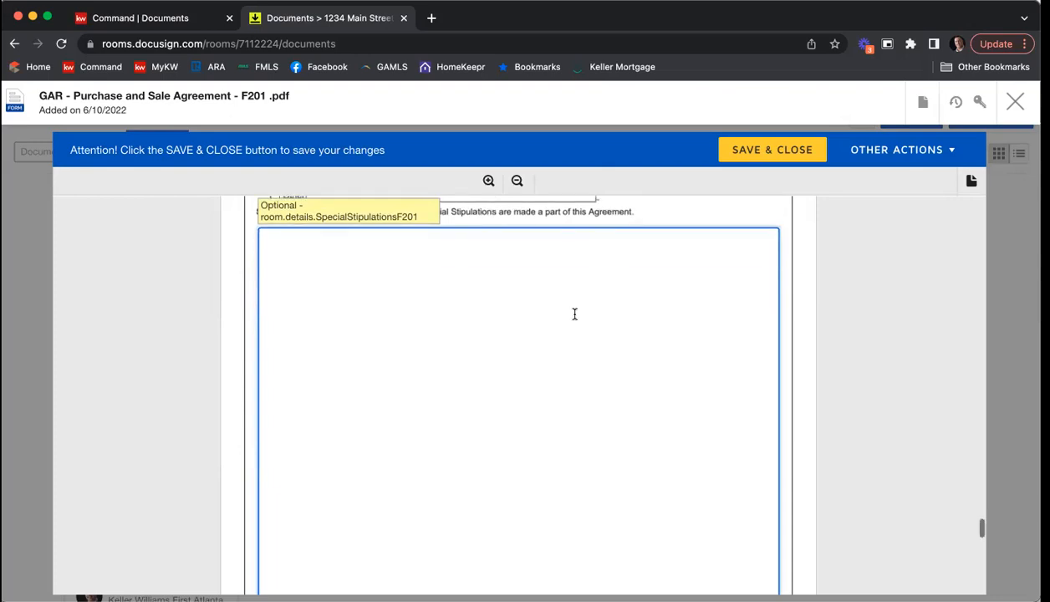
scroll(573, 314, up, 3)
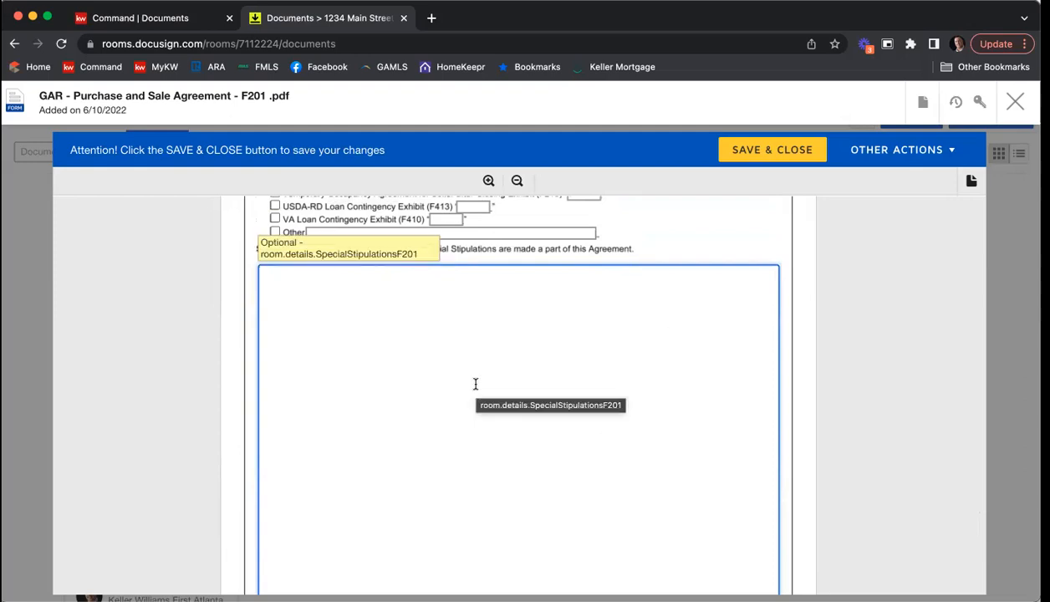
text(1. You c)
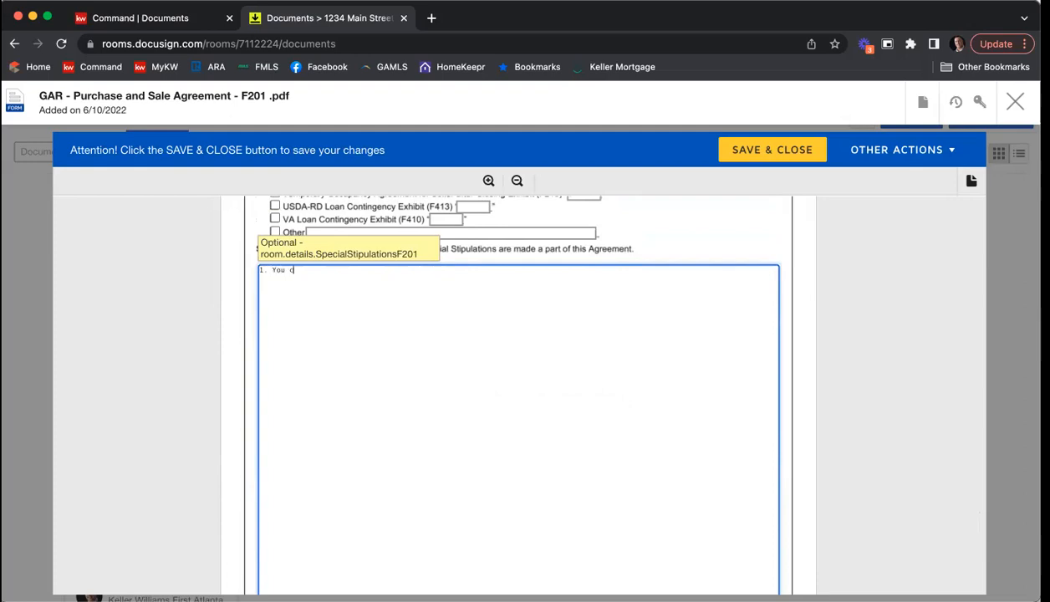
text(an start typing in your stipulation.)
Step: Add "2. More stips" as the second special stipulation, separated from the first by a blank line
key(Return)
key(Return)
text(2. More stip)
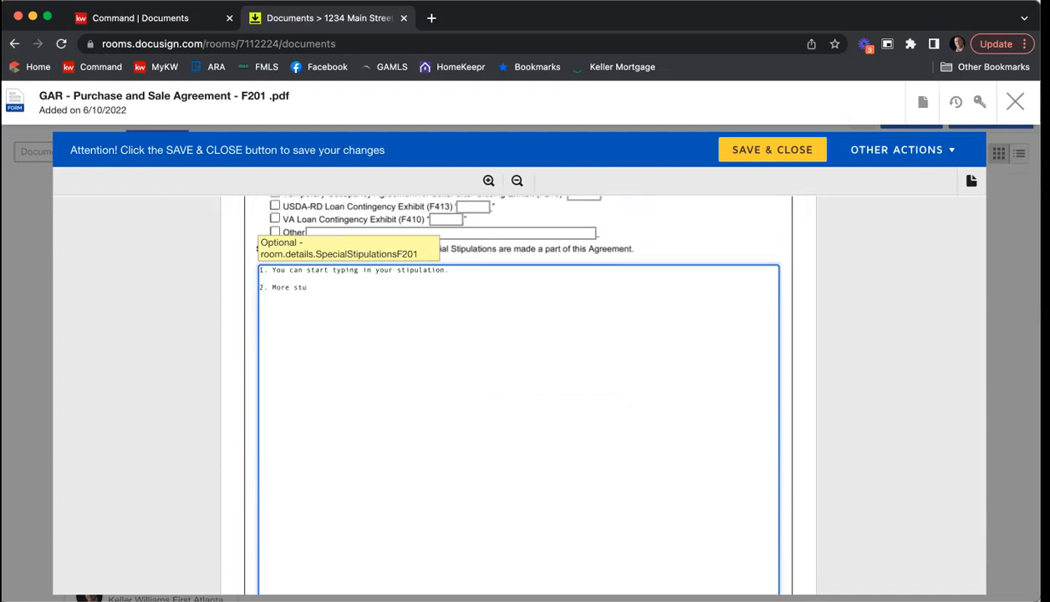
text(s)
Step: Add "3. Lots of stips" and "4. More and more" as further special stipulations, each separated by a blank line
key(Return)
key(Return)
text(3. Lots of stu)
key(BackSpace)
text(ips)
key(Return)
key(Return)
text(4. More and more)
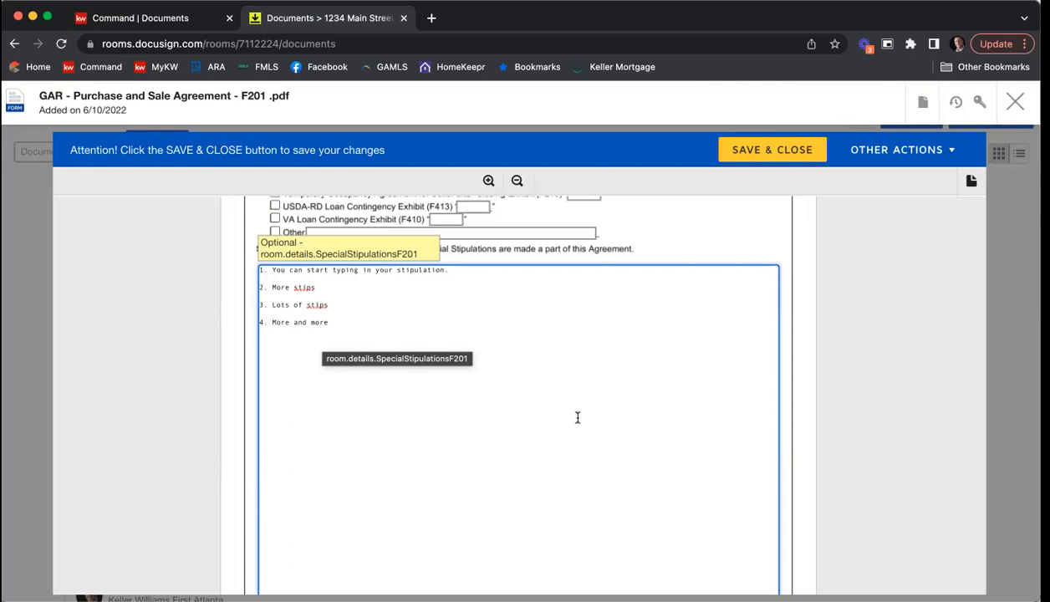
Step: Examine the Additional Special Stipulations (F246) option and the buyer and seller acceptance and contact information on page 9
scroll(811, 334, down, 1)
scroll(811, 334, down, 2)
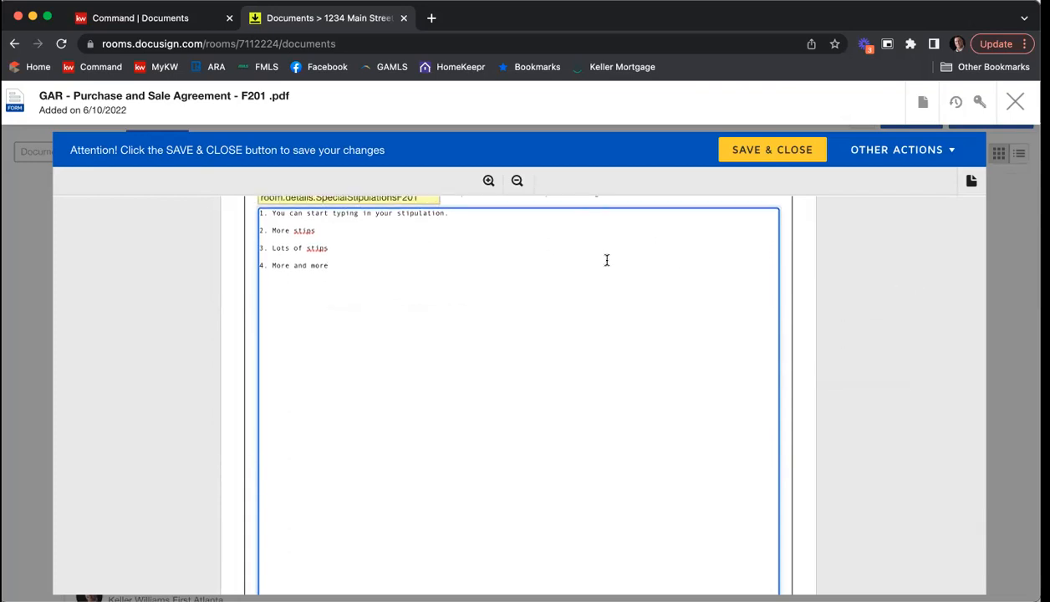
scroll(426, 279, down, 5)
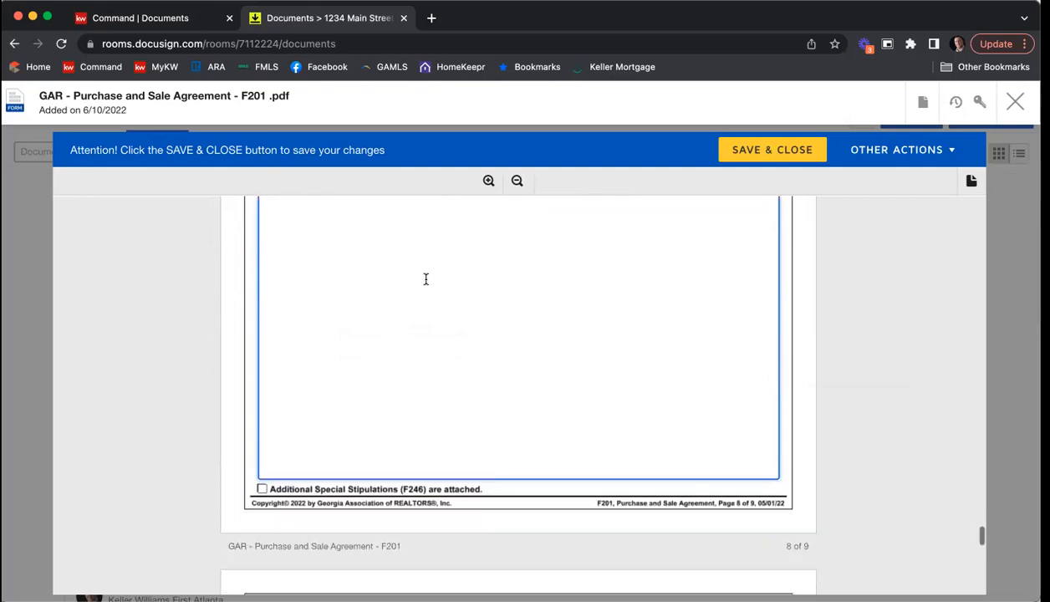
scroll(418, 292, down, 1)
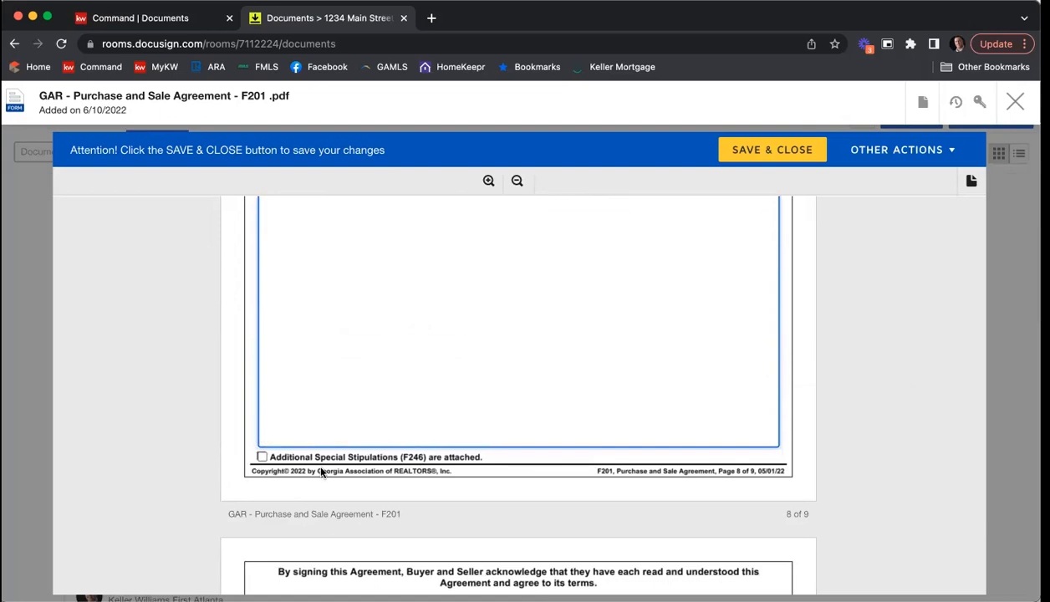
scroll(861, 347, down, 5)
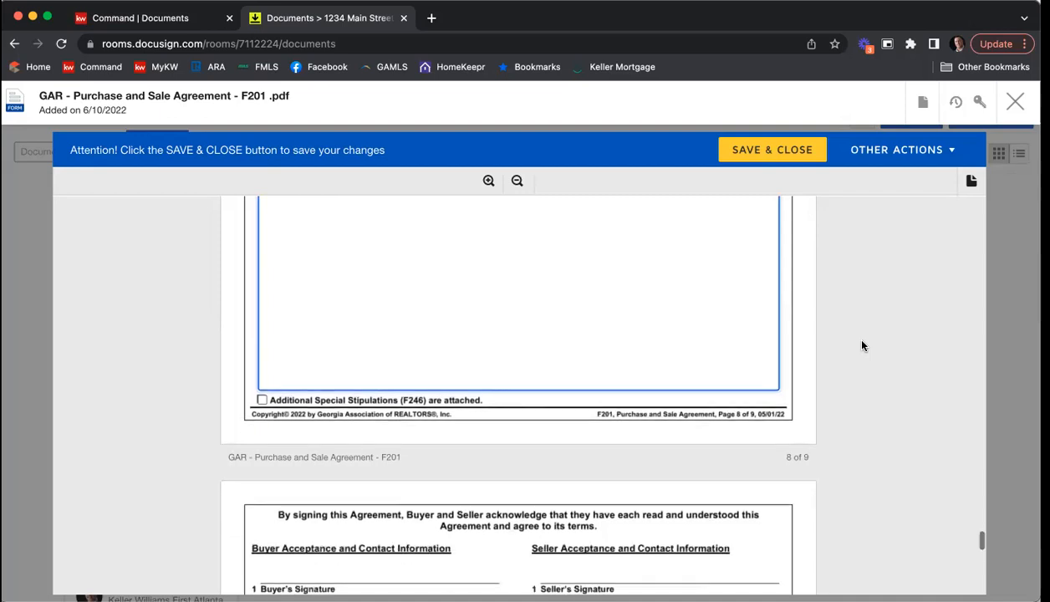
scroll(862, 345, down, 4)
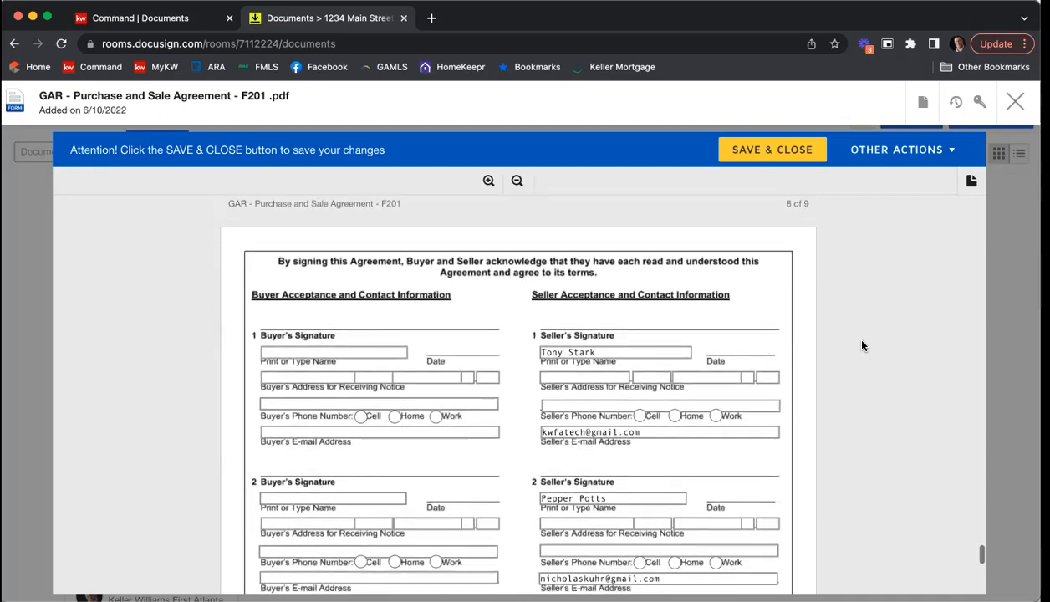
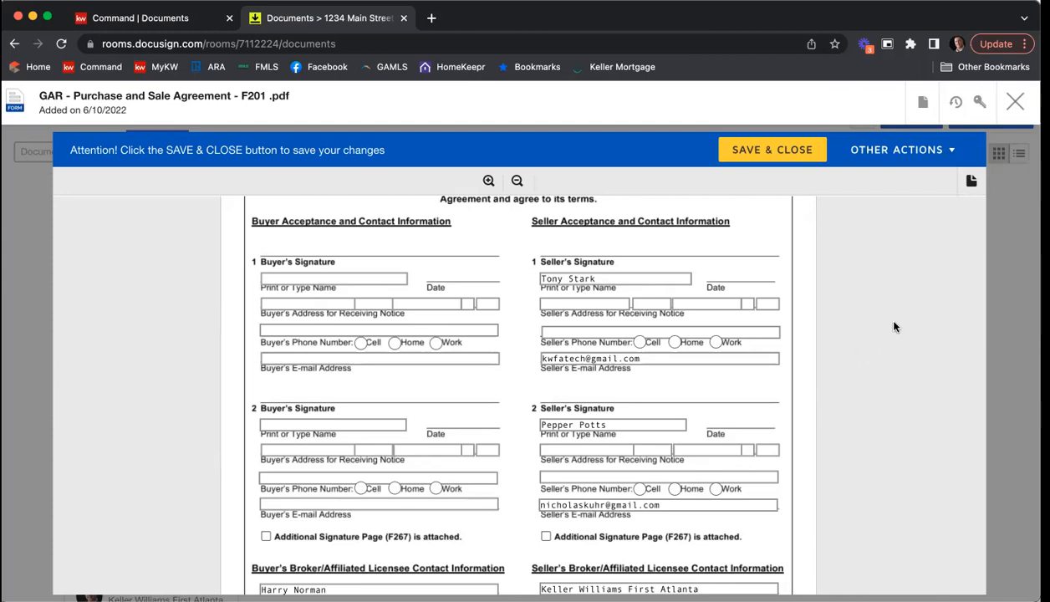
Step: In the seller's broker contact information on page 9, enter "Atlanta" as the REALTOR membership and "KWFA01" as the MLS office code
scroll(900, 326, down, 5)
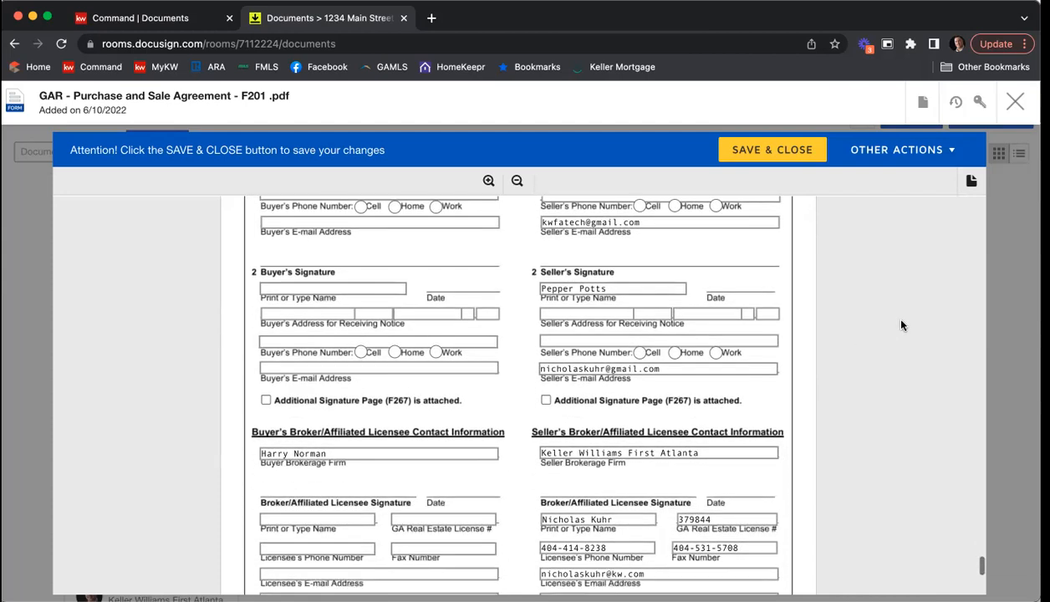
scroll(900, 325, down, 3)
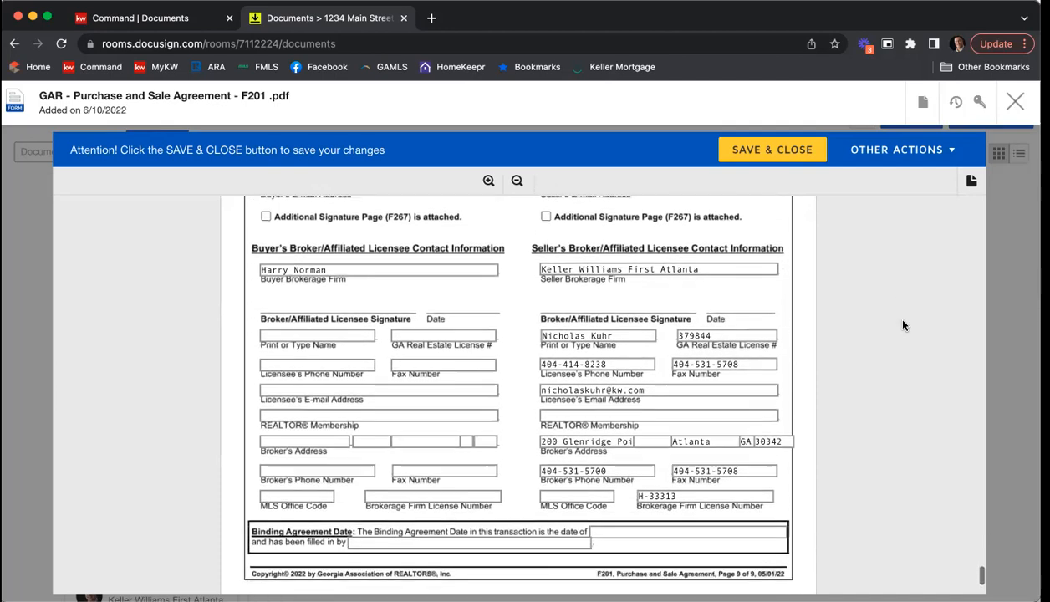
click(636, 406)
text(Atlanta)
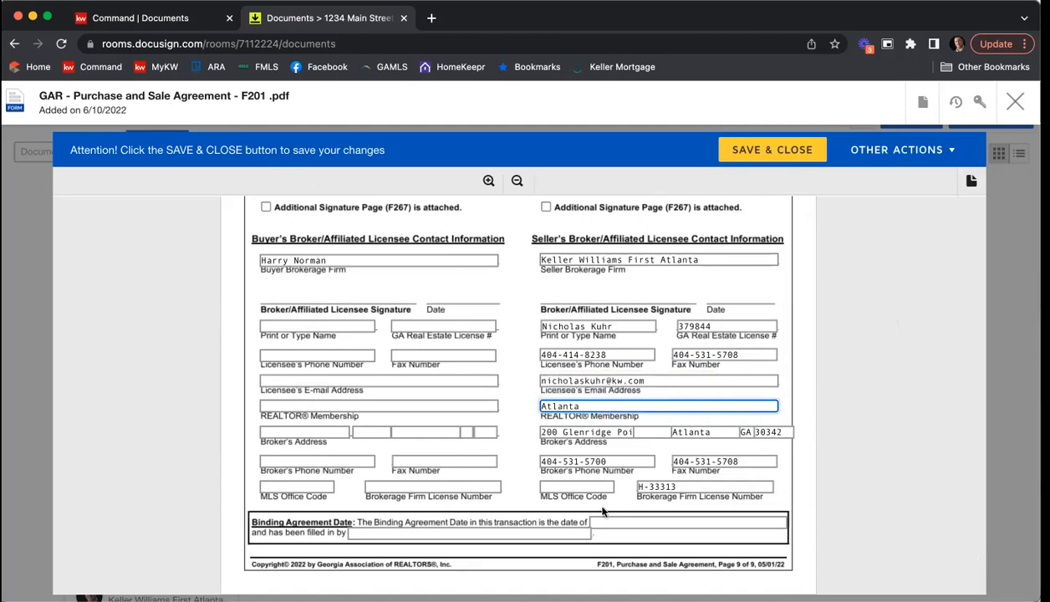
click(555, 488)
text(KWF)
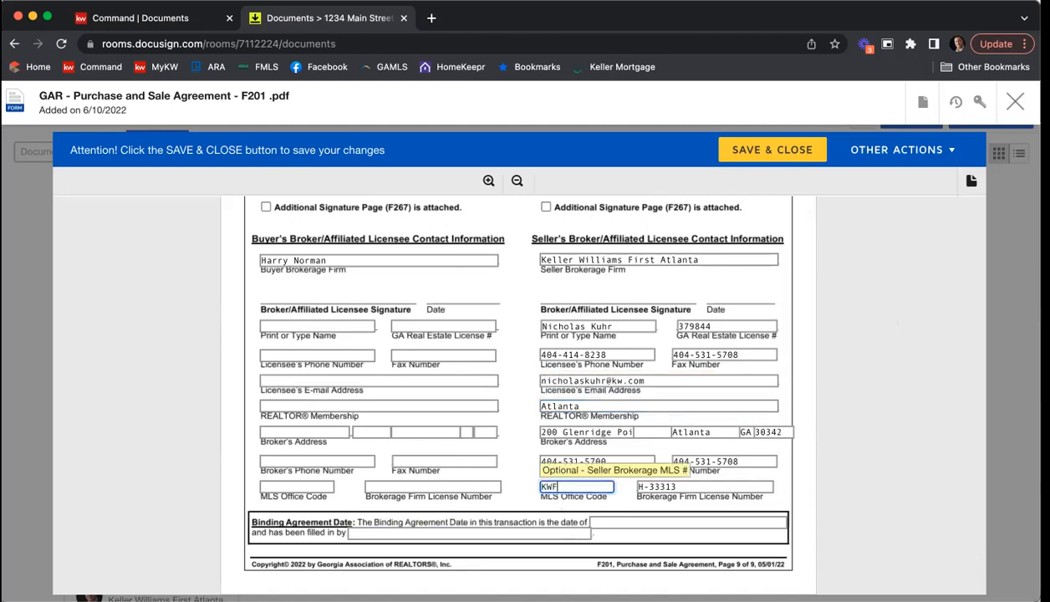
text(A01)
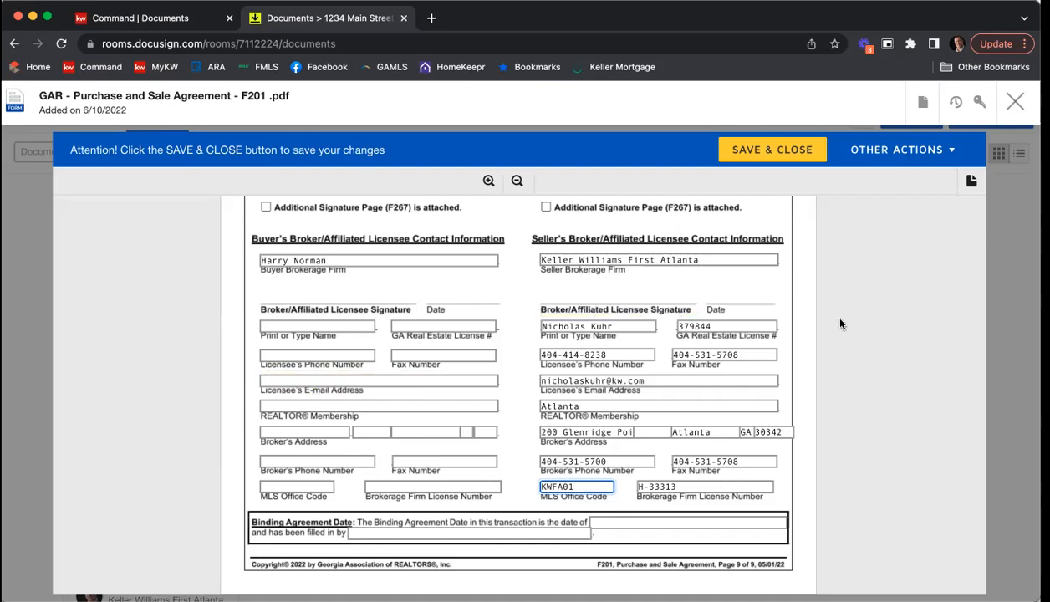
Step: Save and close the Purchase and Sale Agreement, and review the forms in the room's document folders
scroll(850, 323, down, 4)
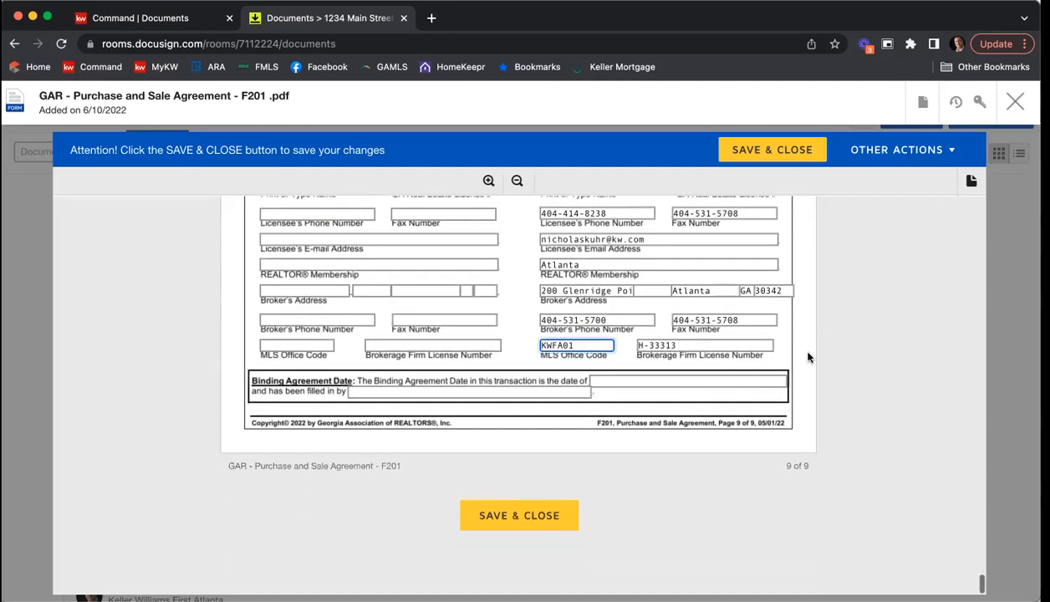
click(539, 516)
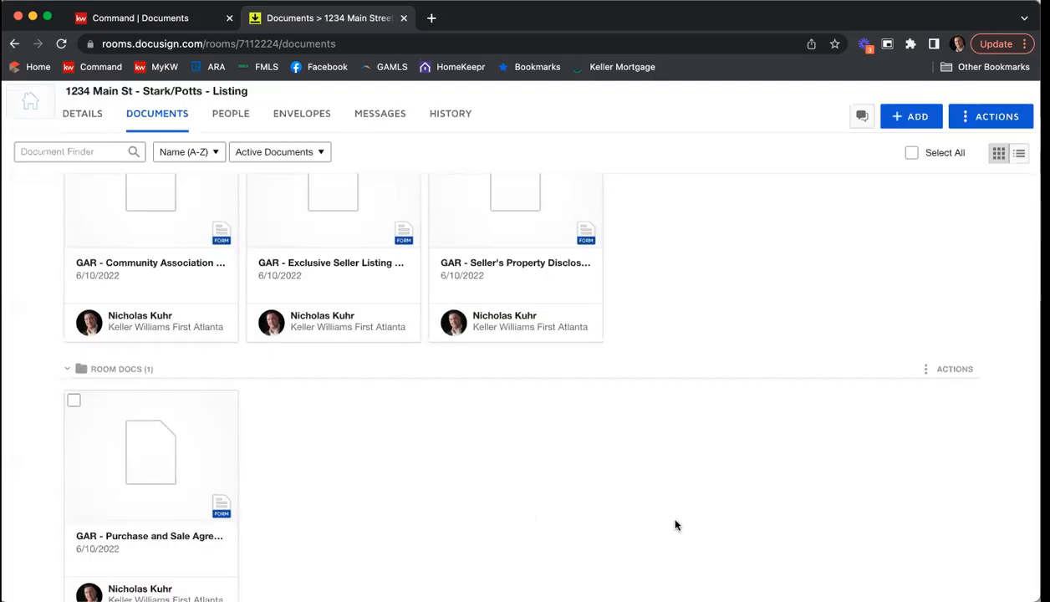
scroll(677, 525, up, 3)
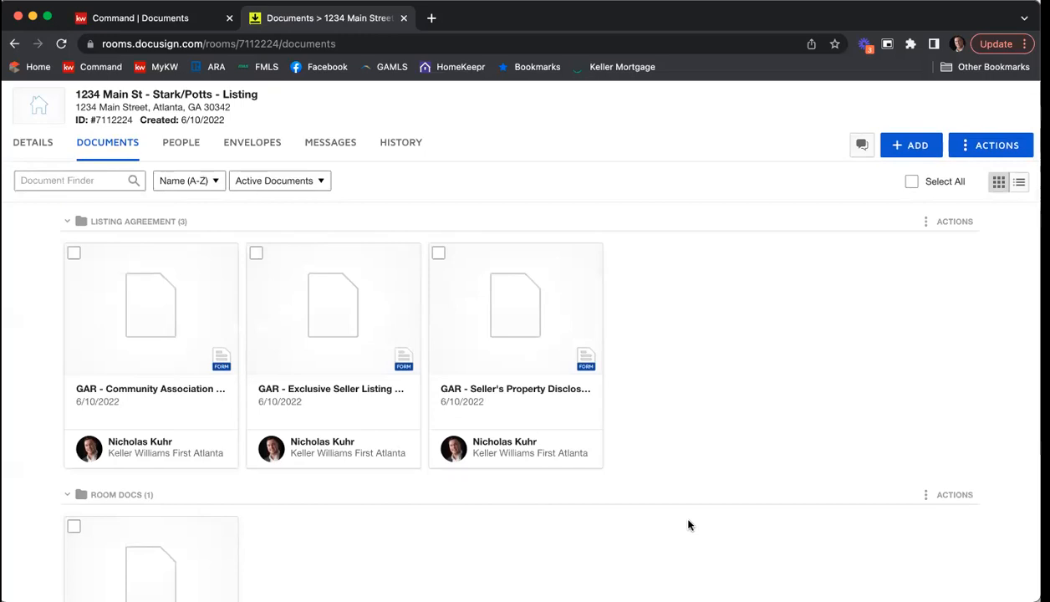
scroll(690, 524, down, 1)
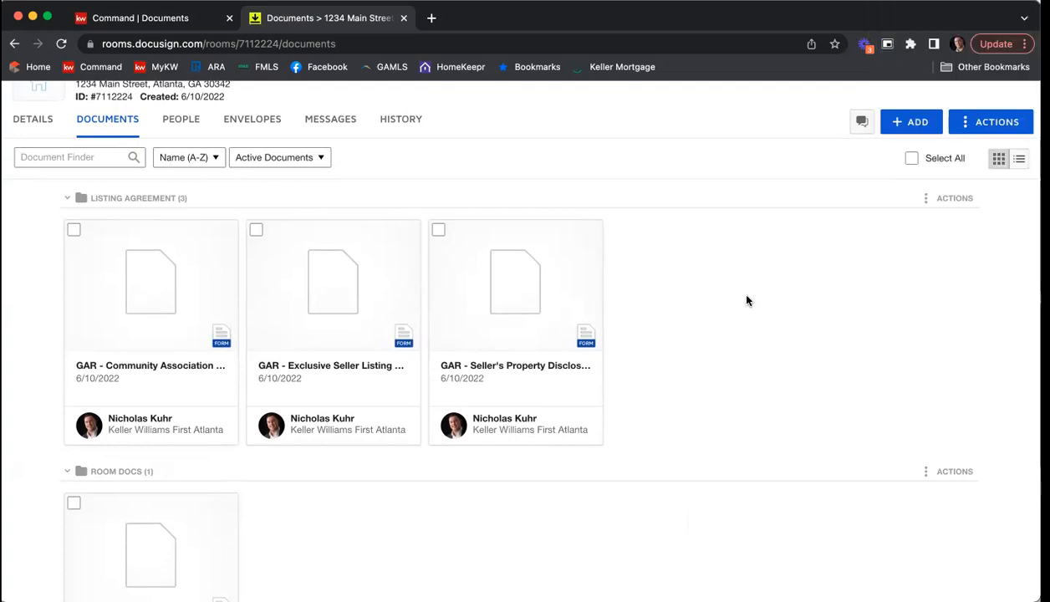
scroll(747, 301, up, 2)
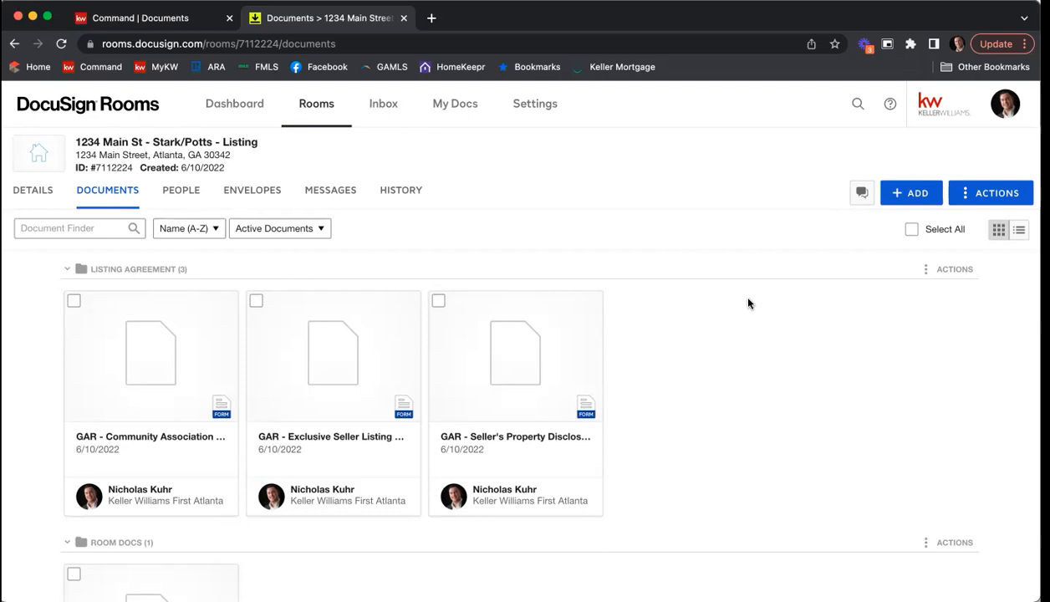
Step: Create a new envelope for electronic signatures in the listing room
click(75, 301)
click(255, 303)
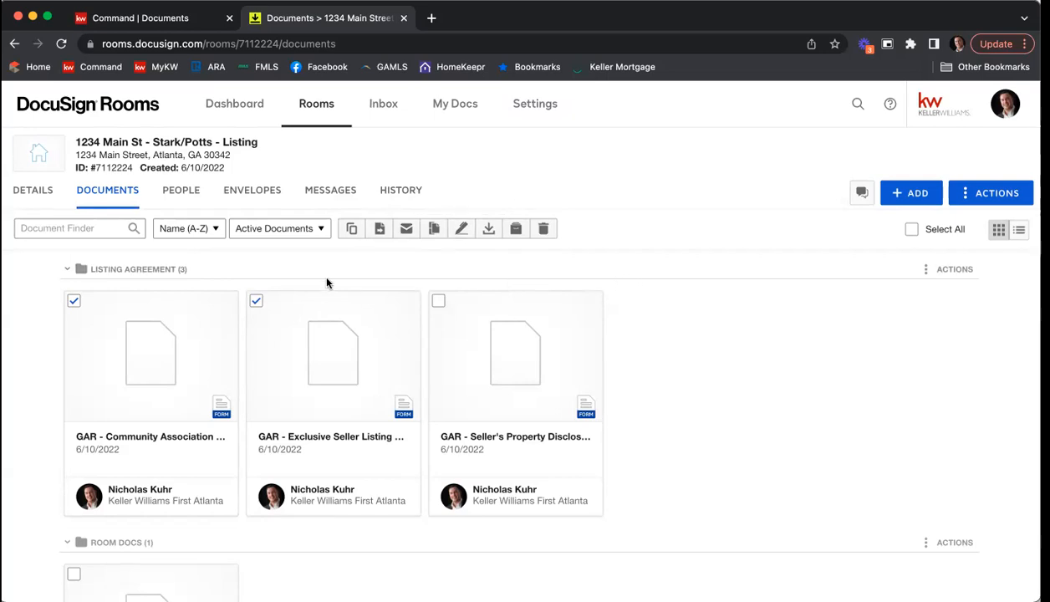
click(252, 196)
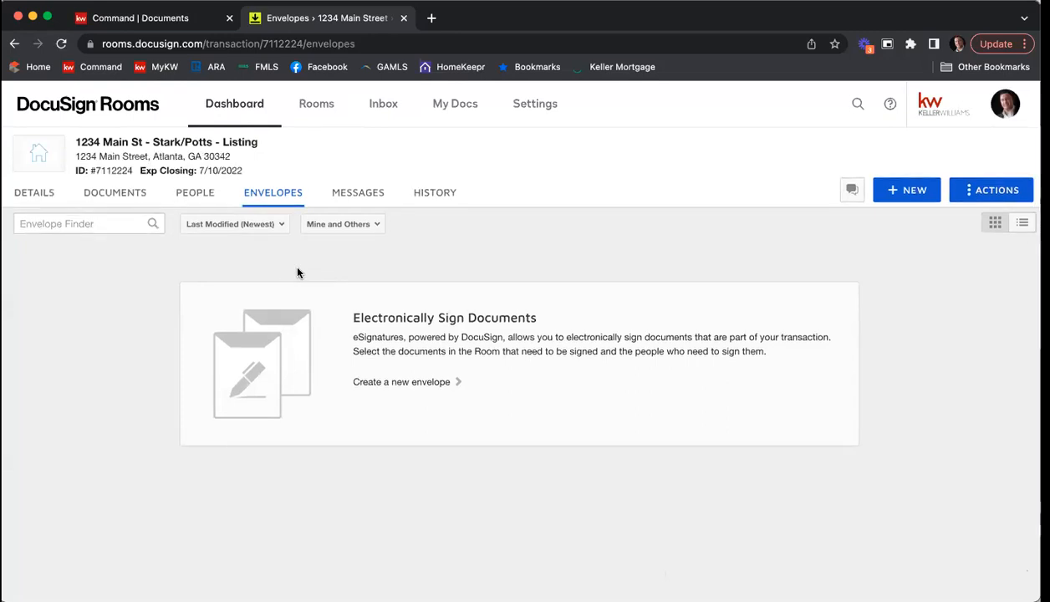
click(903, 192)
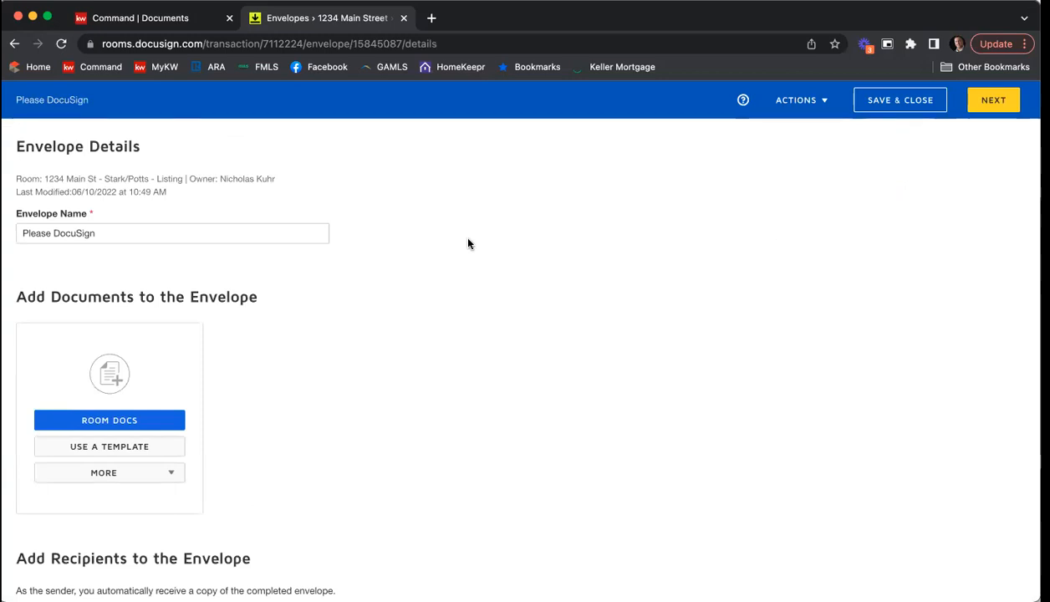
Step: Rename the envelope with the property's street address followed by "ESLA & PSA"
double_click(159, 233)
click(158, 233)
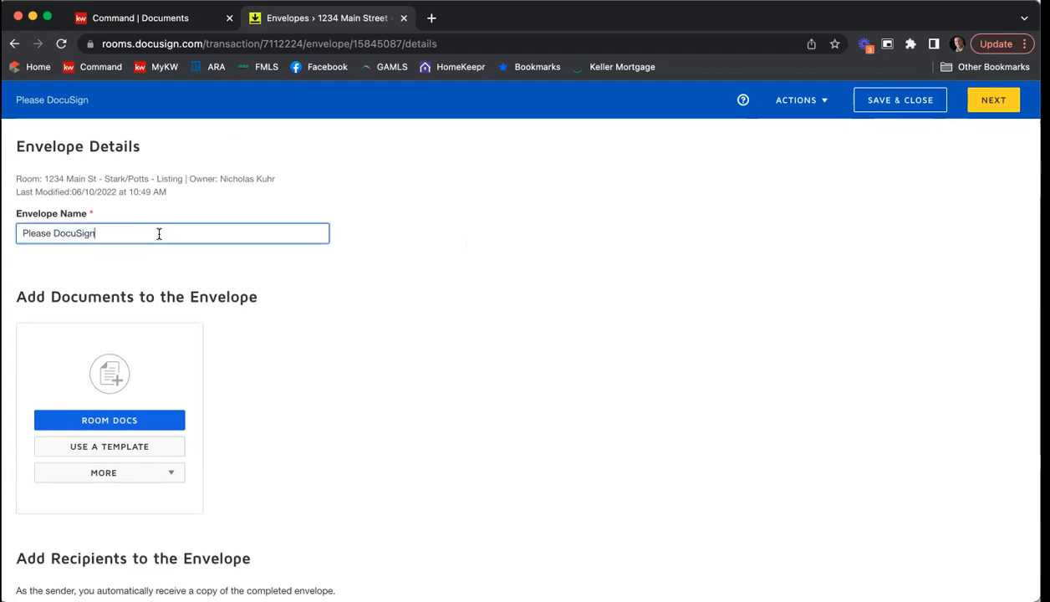
key(BackSpace)
key(BackSpace)
key(BackSpace)
key(BackSpace)
key(BackSpace)
key(BackSpace)
key(BackSpace)
key(BackSpace)
key(BackSpace)
key(BackSpace)
key(BackSpace)
key(BackSpace)
key(BackSpace)
key(BackSpace)
key(BackSpace)
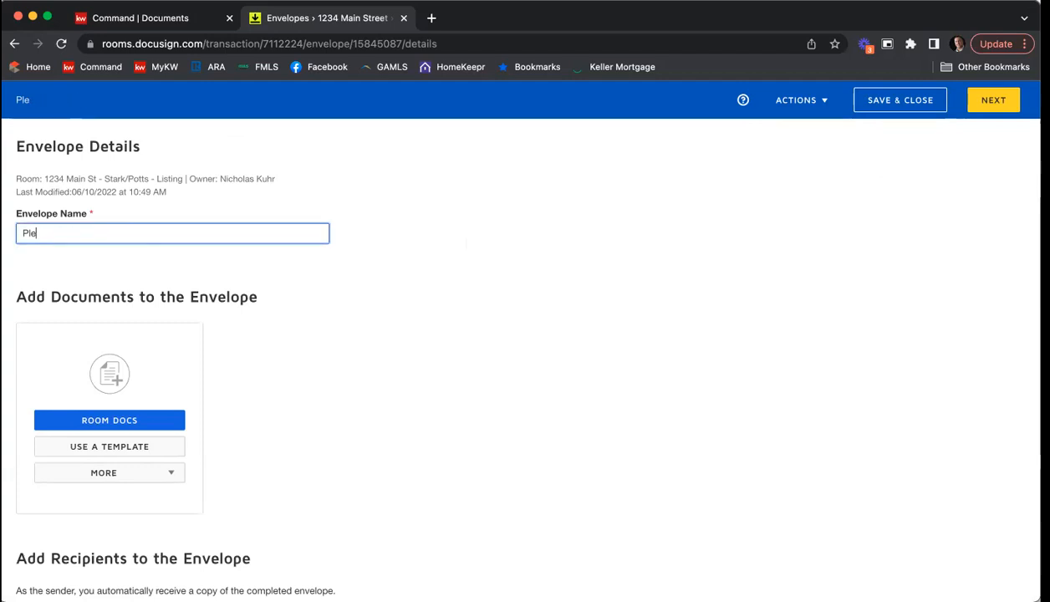
text(1234)
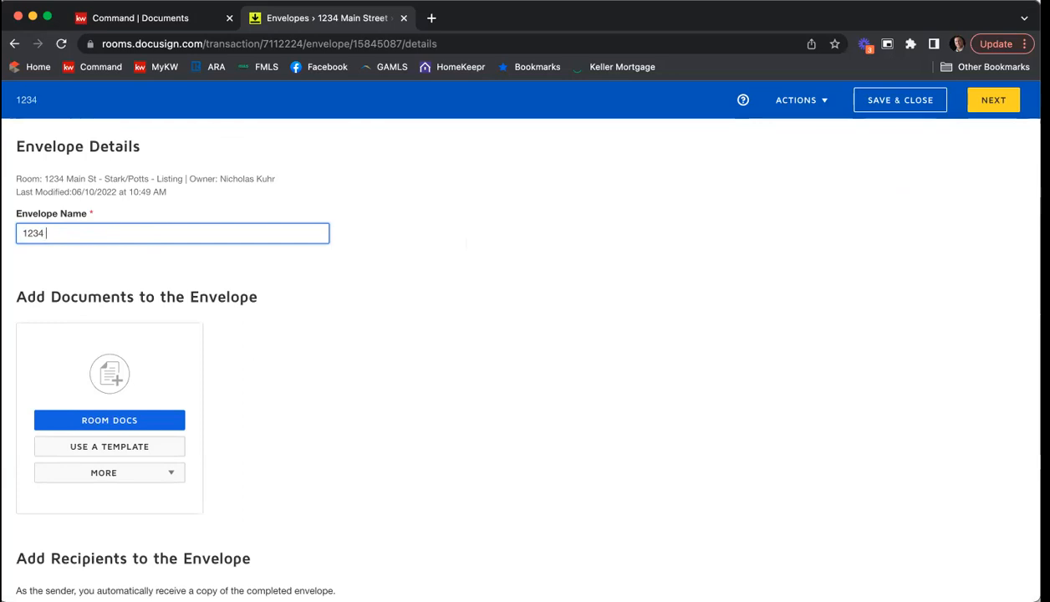
text(Msain)
key(BackSpace)
key(BackSpace)
key(BackSpace)
key(BackSpace)
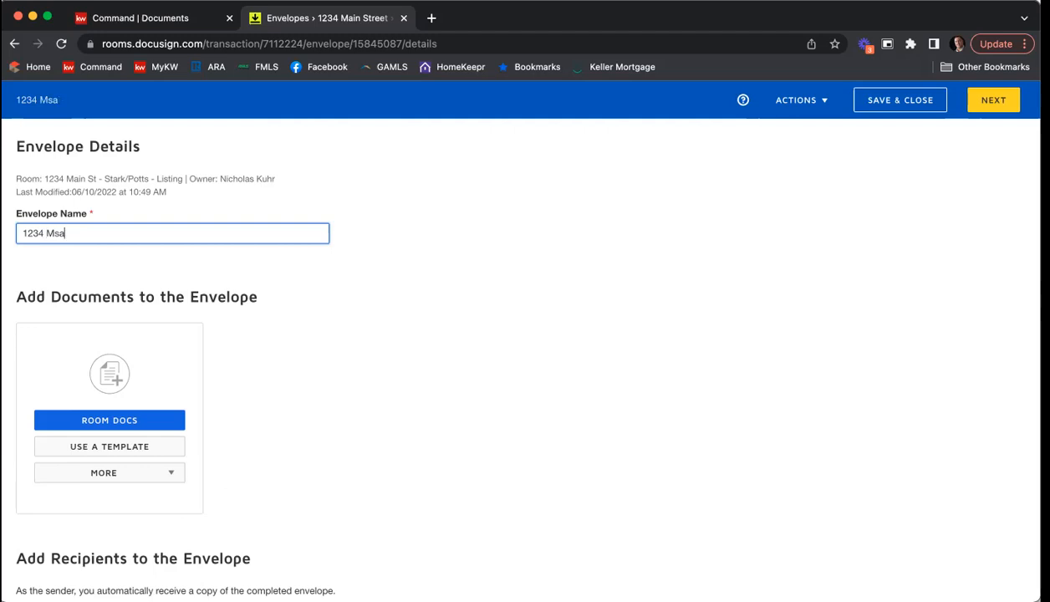
text(ain St )
text(az)
key(BackSpace)
key(BackSpace)
text(ELB)
key(BackSpace)
key(BackSpace)
text(SLA & PSa)
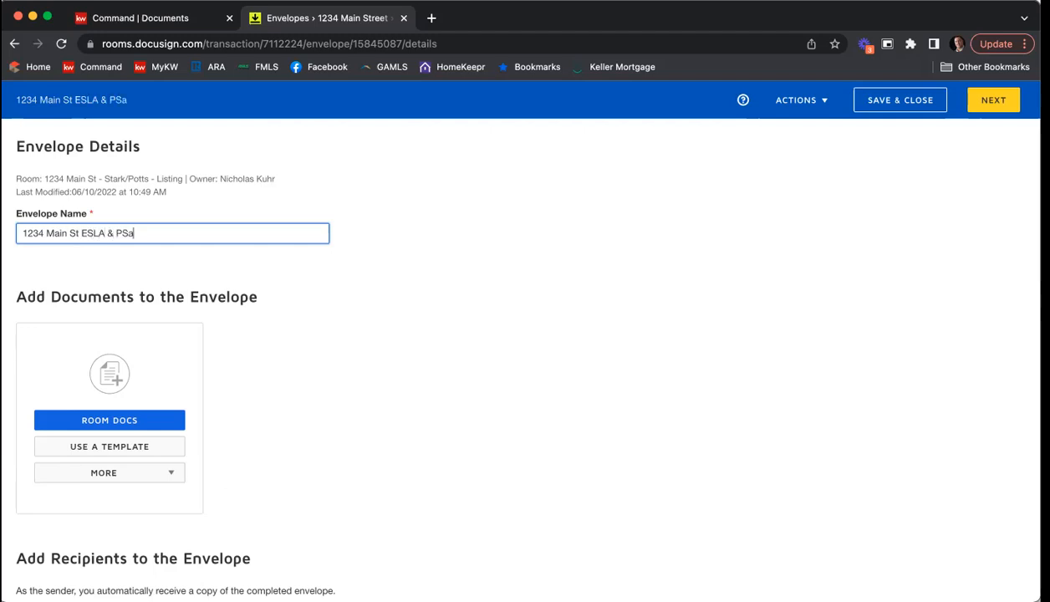
key(BackSpace)
text(A)
Step: Select the Community Association (F322), Exclusive Seller Listing Agreement (F101) and Seller's Property Disclosure (F301) forms from the room's Listing Agreement folder for the envelope
scroll(390, 257, down, 2)
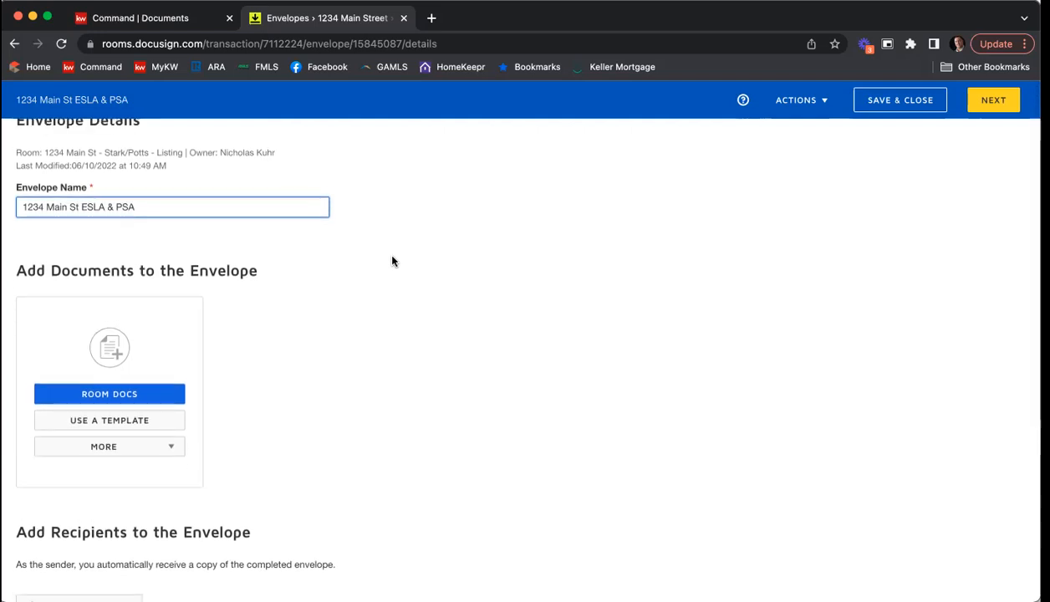
scroll(392, 256, down, 5)
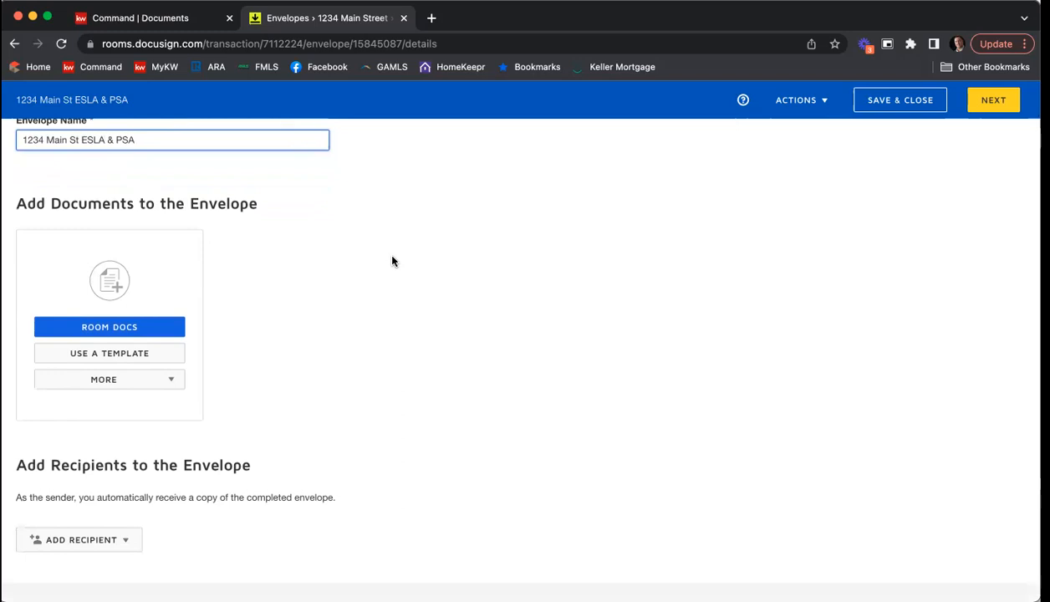
scroll(391, 260, down, 3)
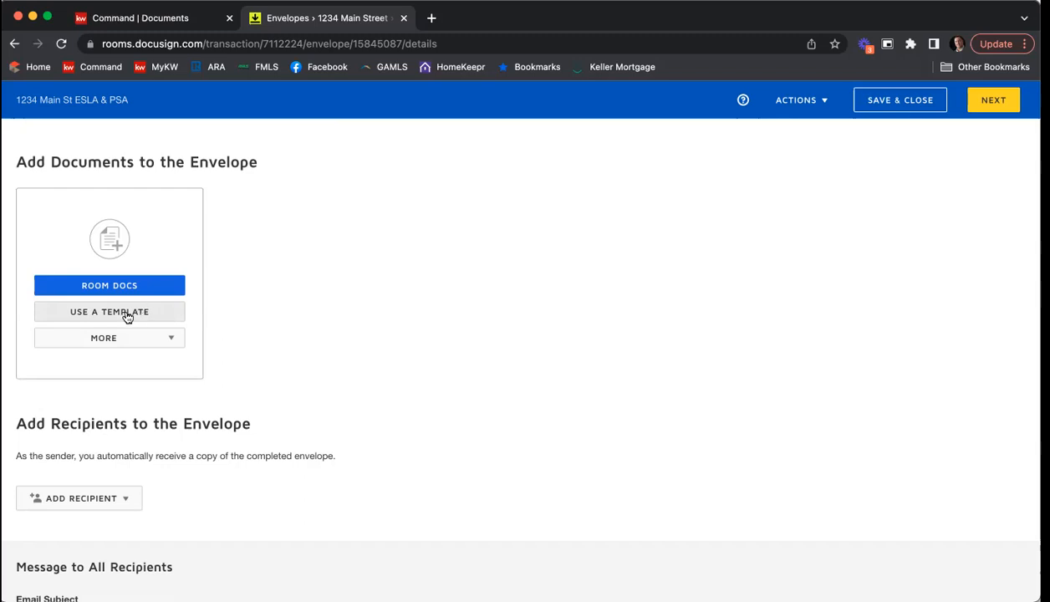
click(173, 340)
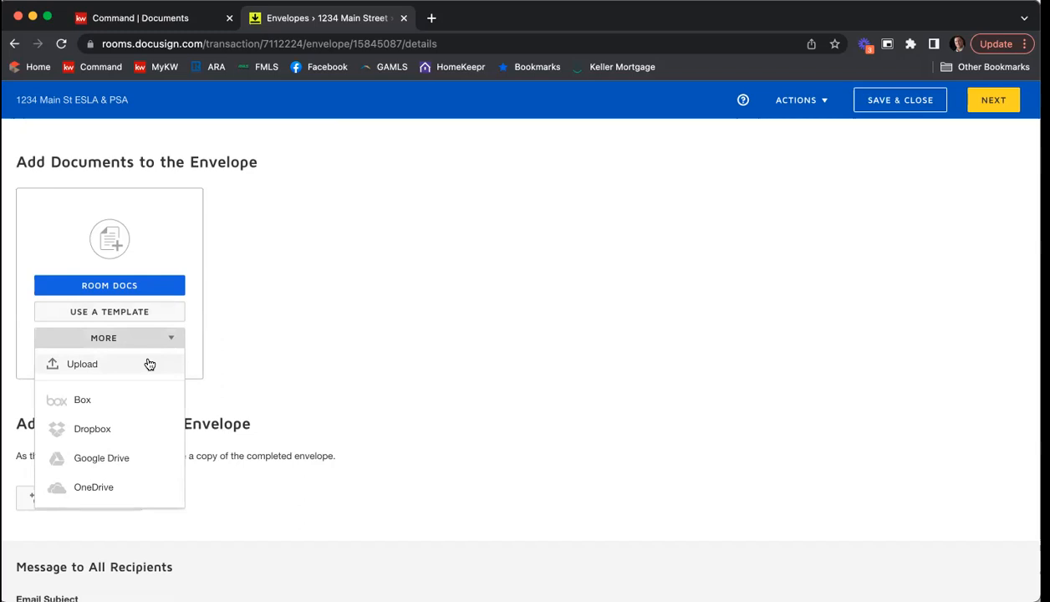
click(294, 319)
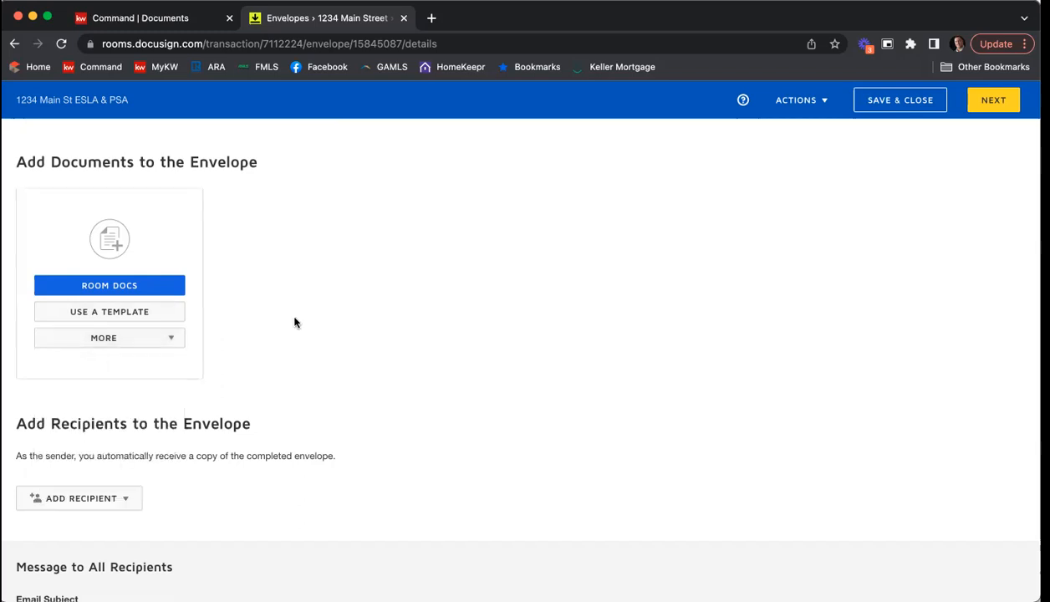
click(134, 286)
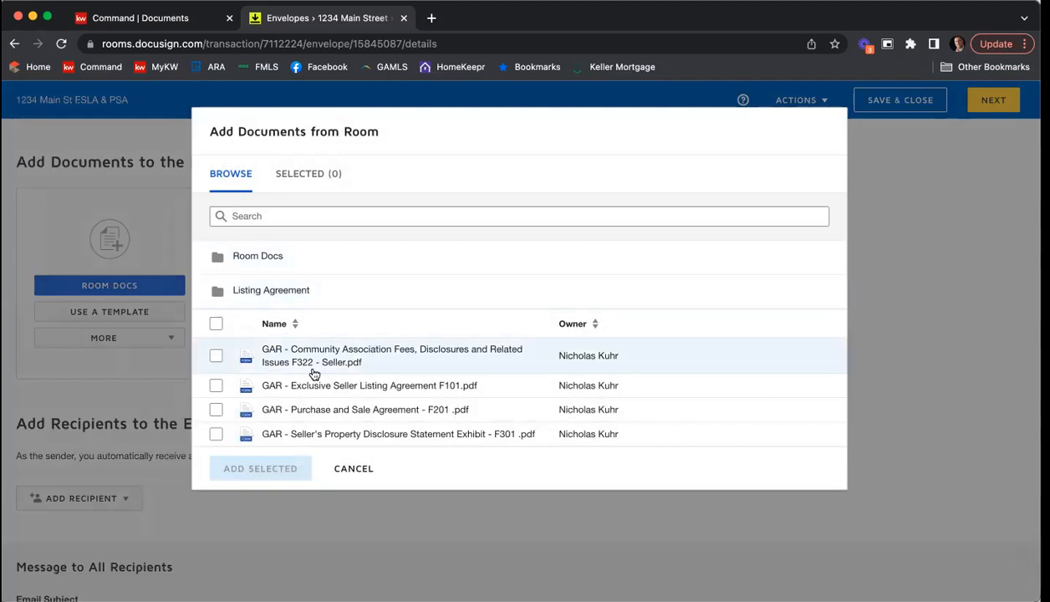
click(242, 288)
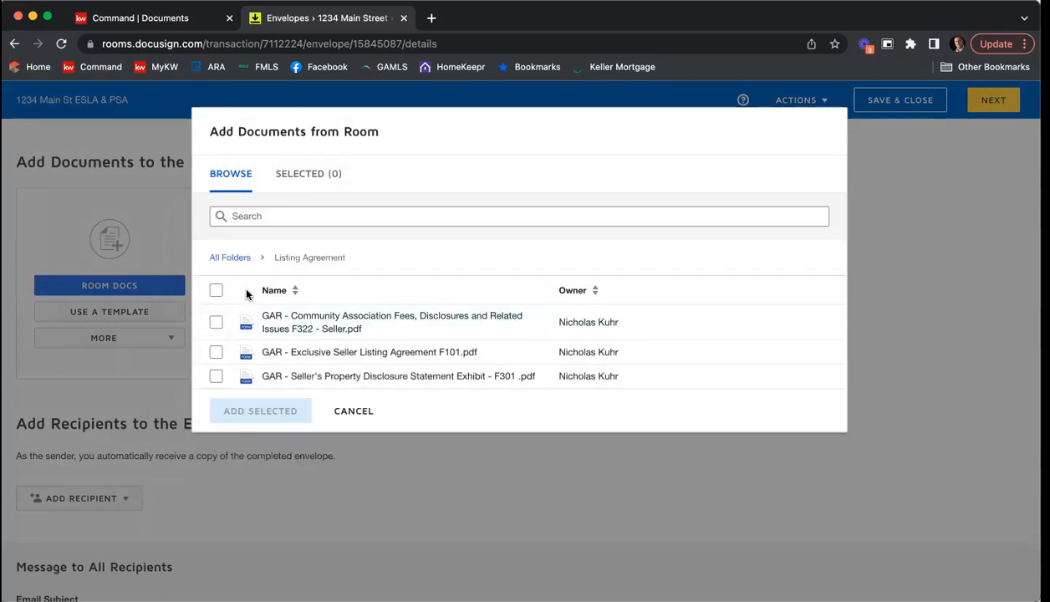
click(216, 323)
click(216, 353)
click(216, 377)
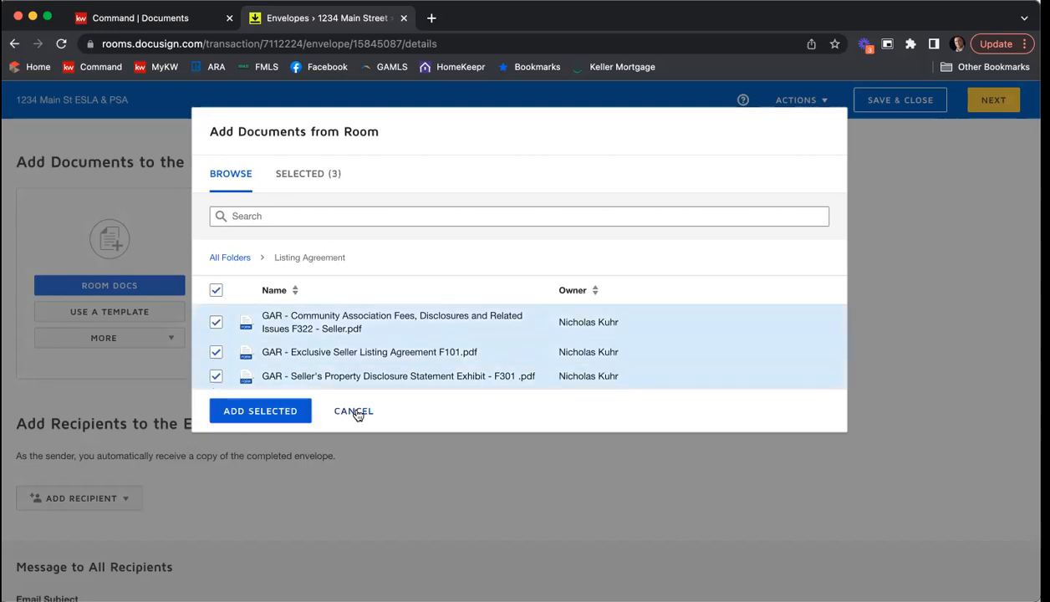
Step: Include the Purchase and Sale Agreement (F201) from the Room Docs folder and add all selected documents to the envelope
click(232, 260)
click(256, 266)
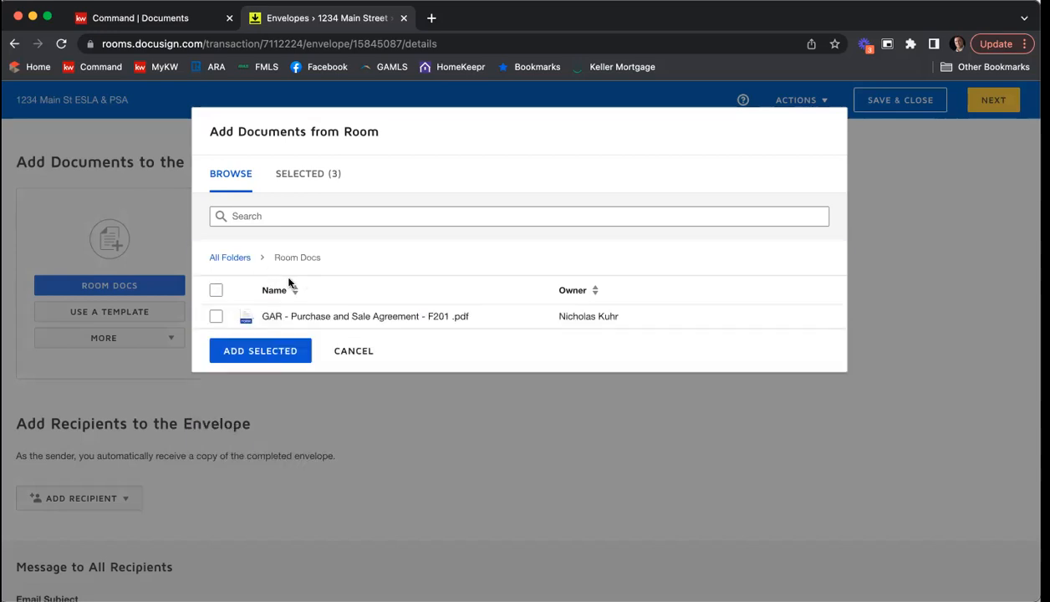
click(216, 317)
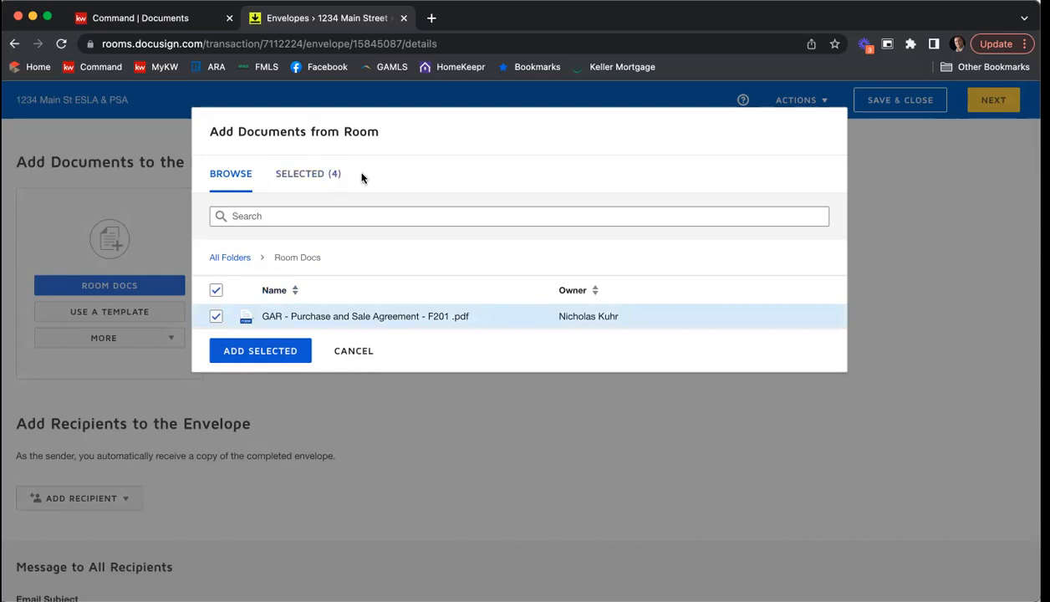
click(264, 353)
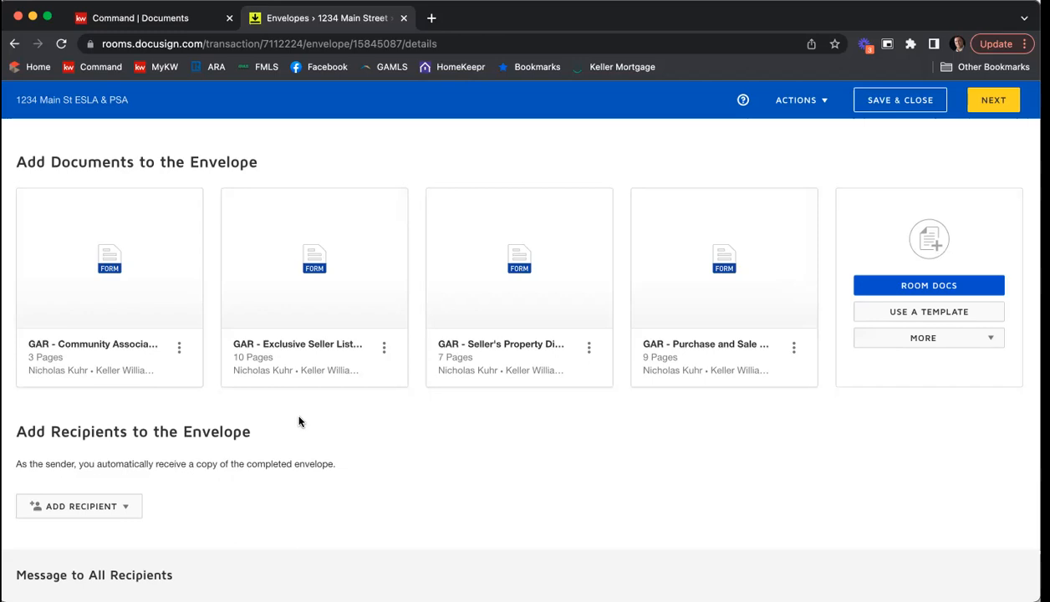
Step: Add the shared templates Seller - Affiliated Marketing Disclosure and Seller - Wire Fraud Disclosure to the envelope
click(902, 317)
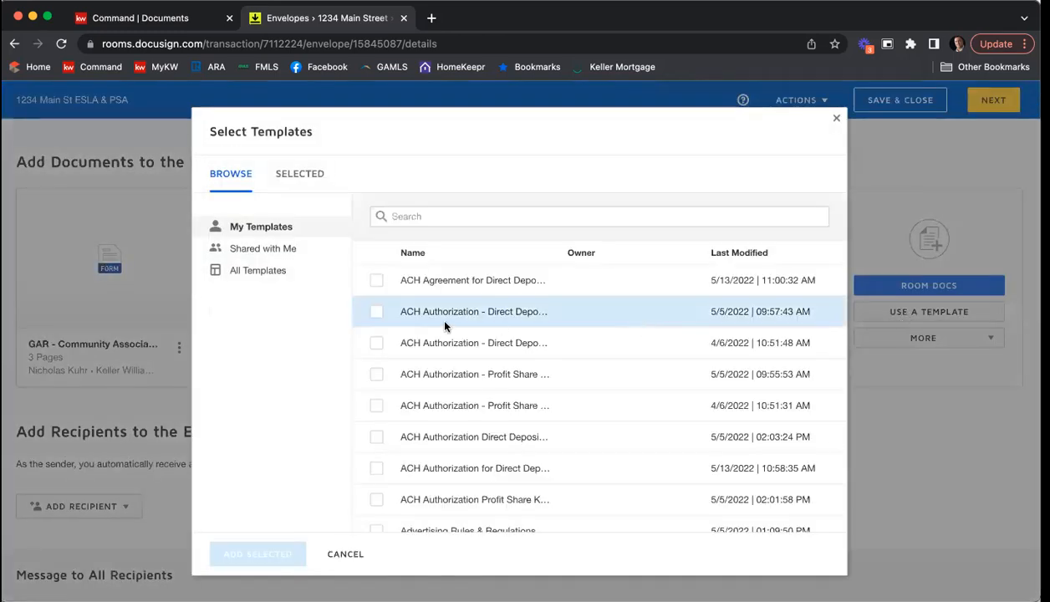
click(279, 251)
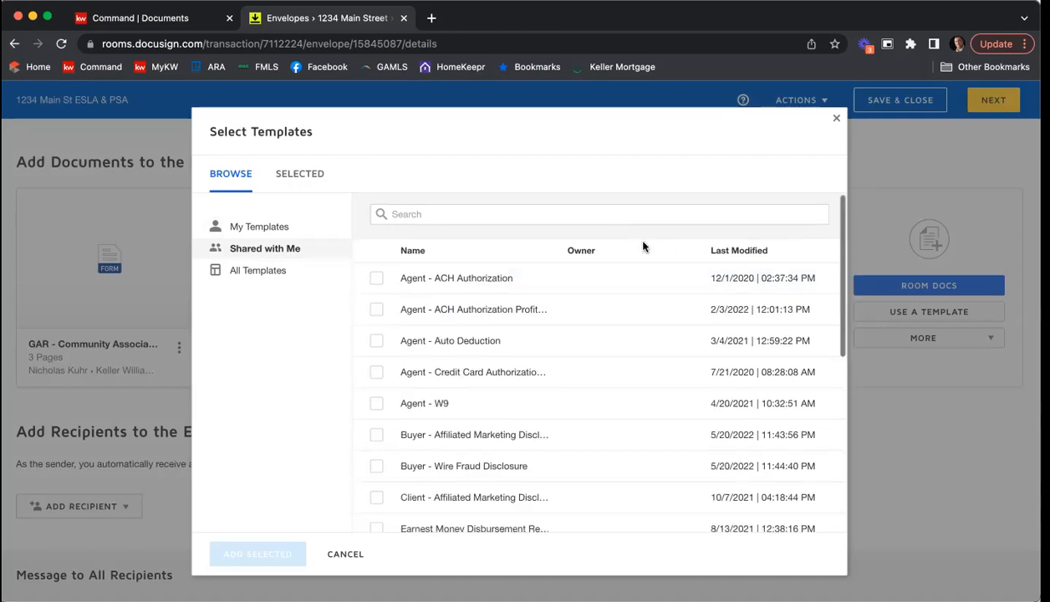
scroll(631, 237, down, 3)
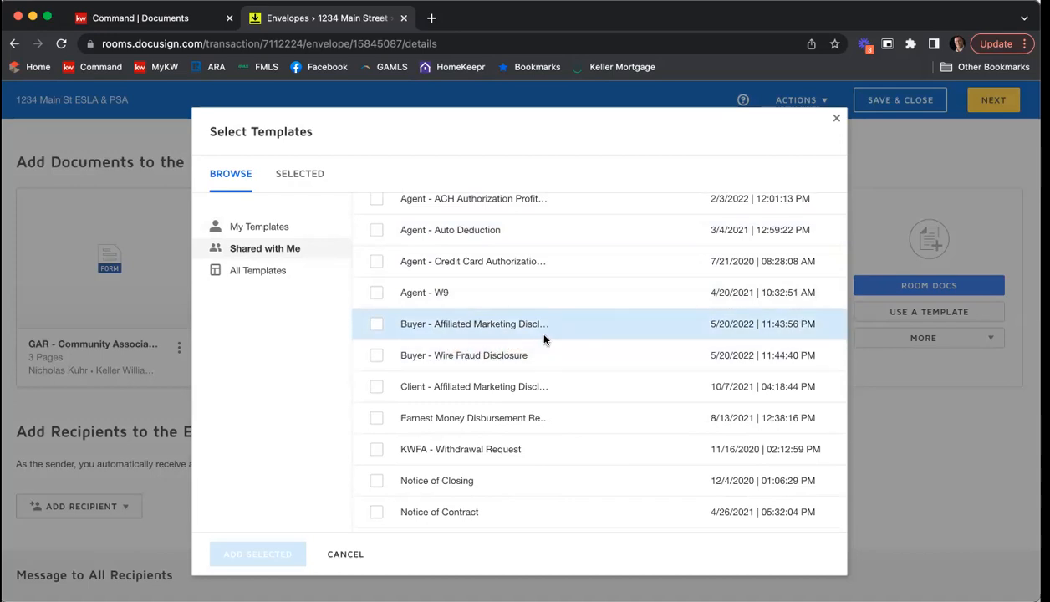
scroll(543, 339, down, 5)
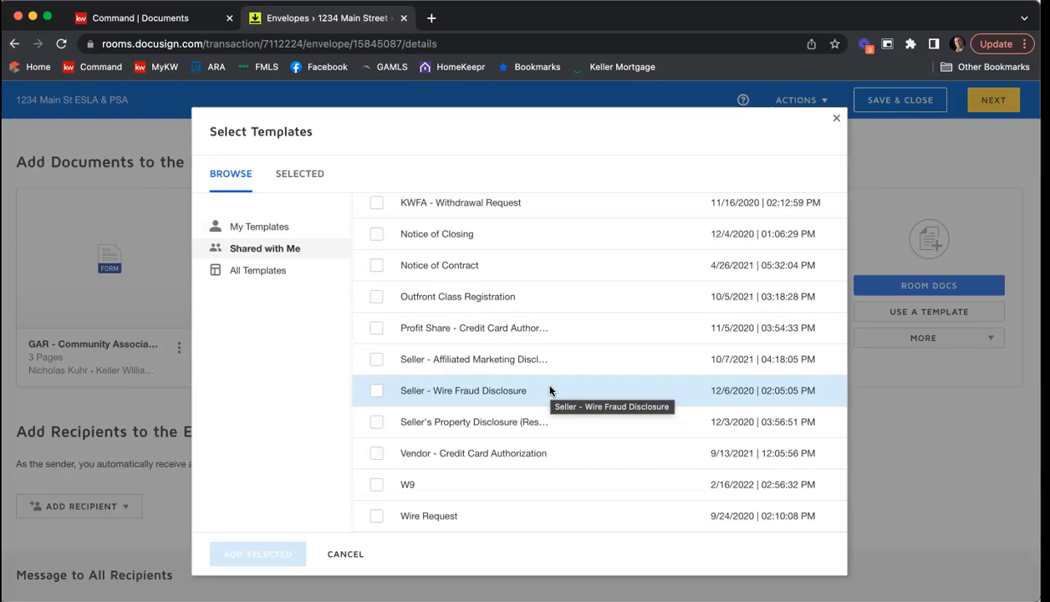
click(376, 390)
click(376, 360)
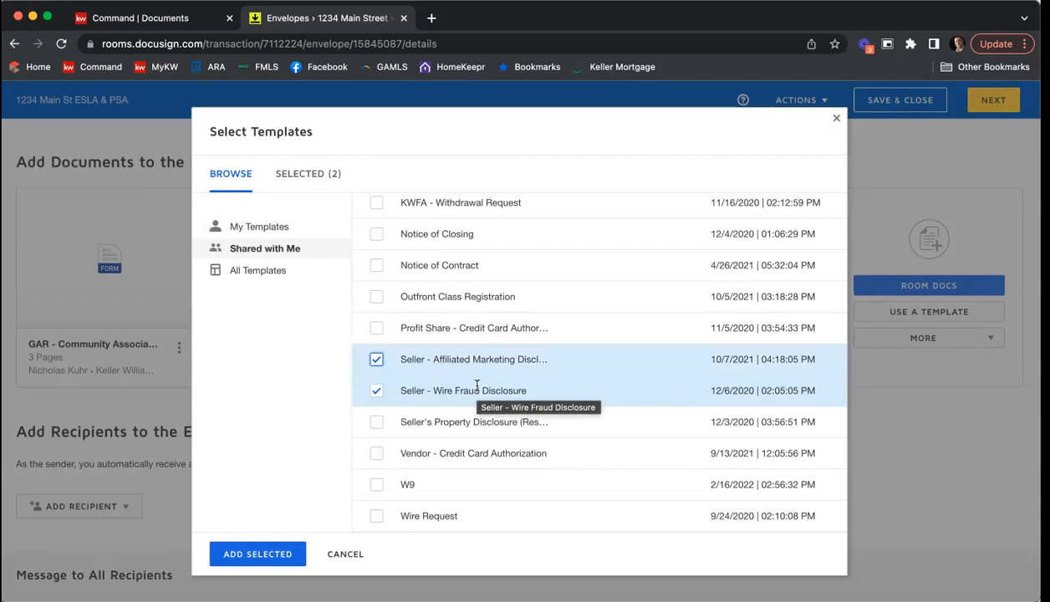
scroll(477, 385, up, 10)
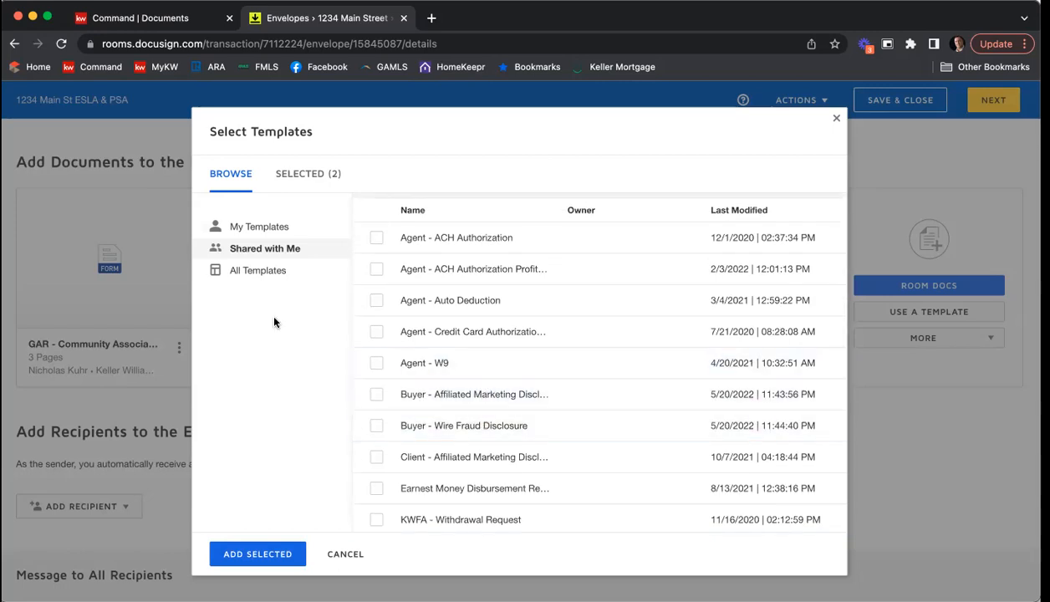
click(255, 553)
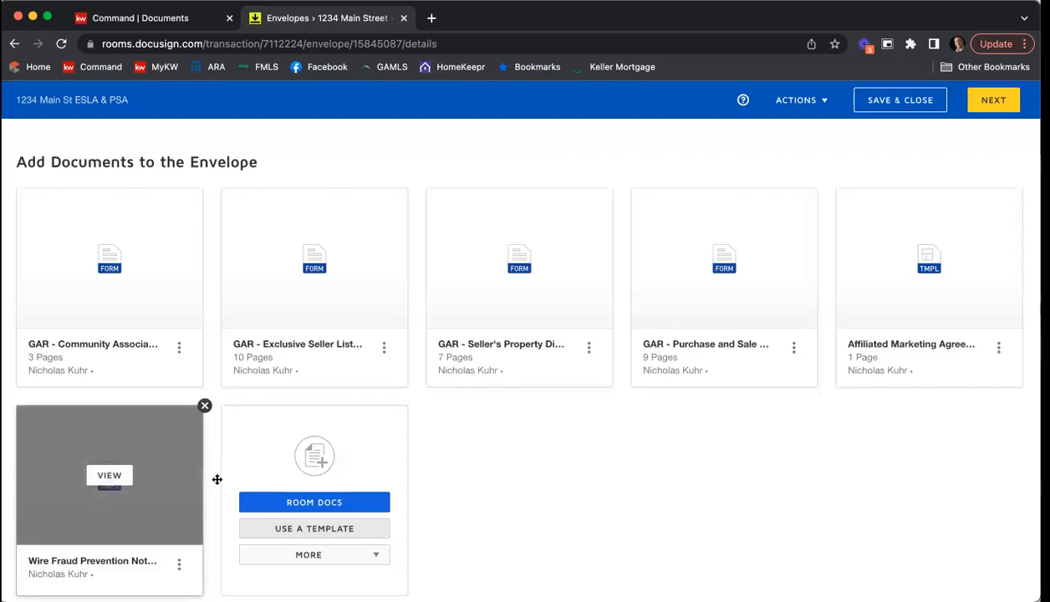
Step: Reorder the envelope documents: Exclusive Seller Listing Agreement, Seller's Property Disclosure, Community Association, Affiliated Marketing Agreement, Wire Fraud Prevention Notice, Purchase and Sale Agreement
scroll(719, 494, down, 1)
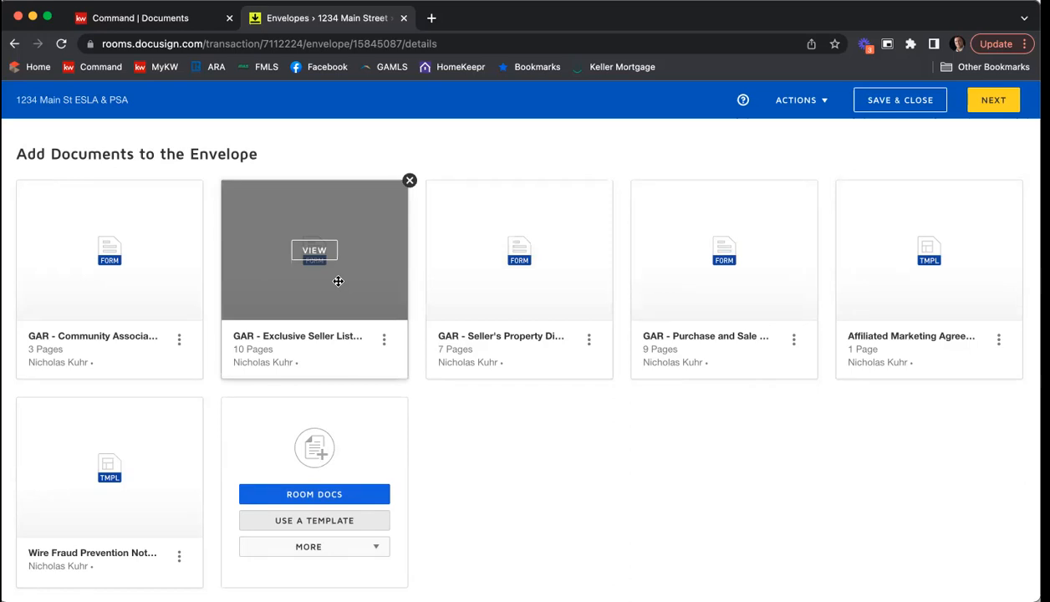
drag(333, 281, 127, 281)
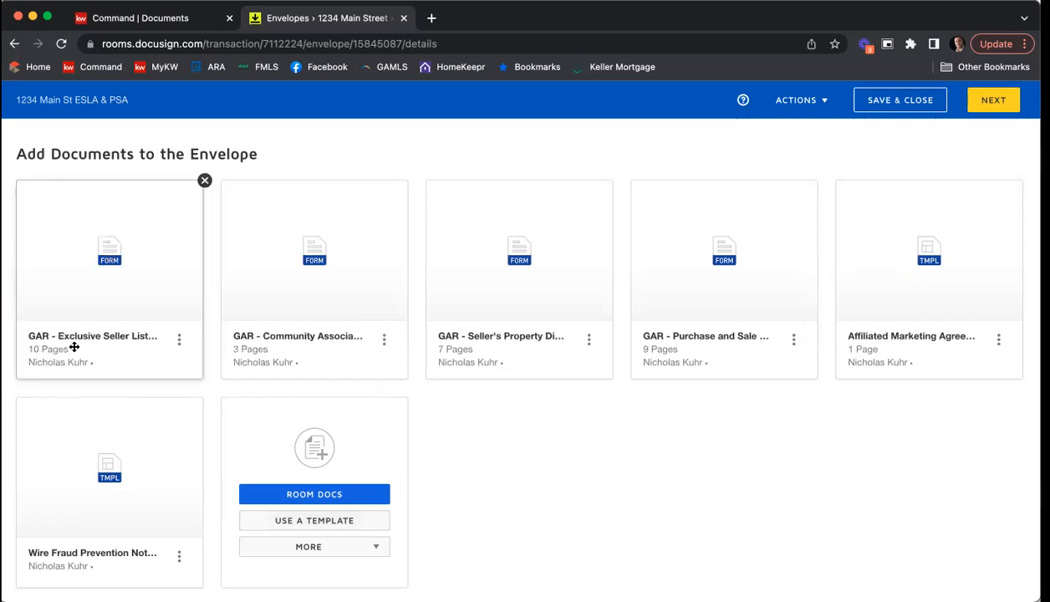
drag(550, 306, 328, 312)
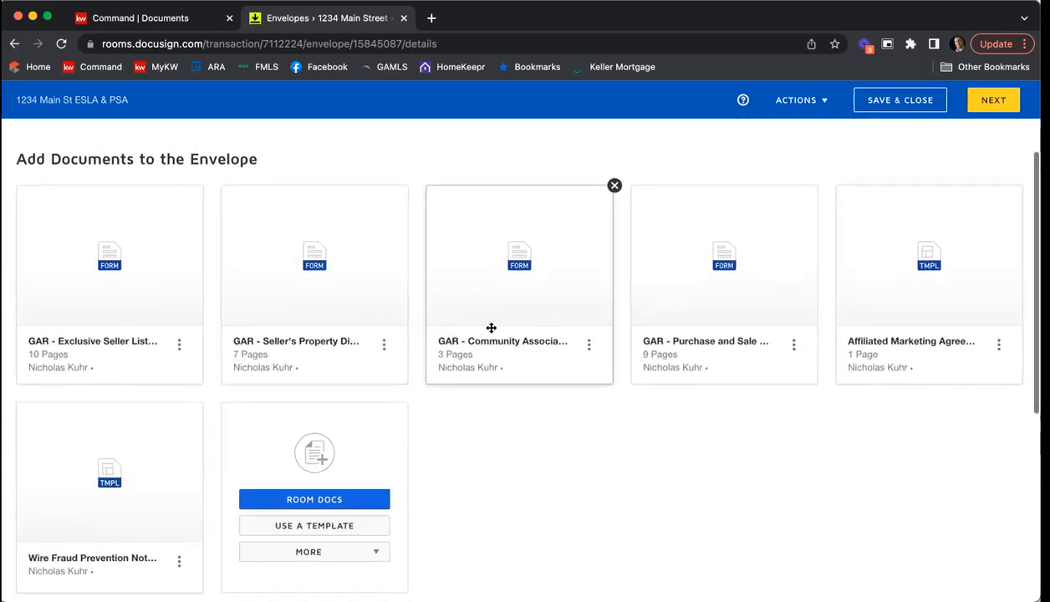
drag(959, 309, 651, 330)
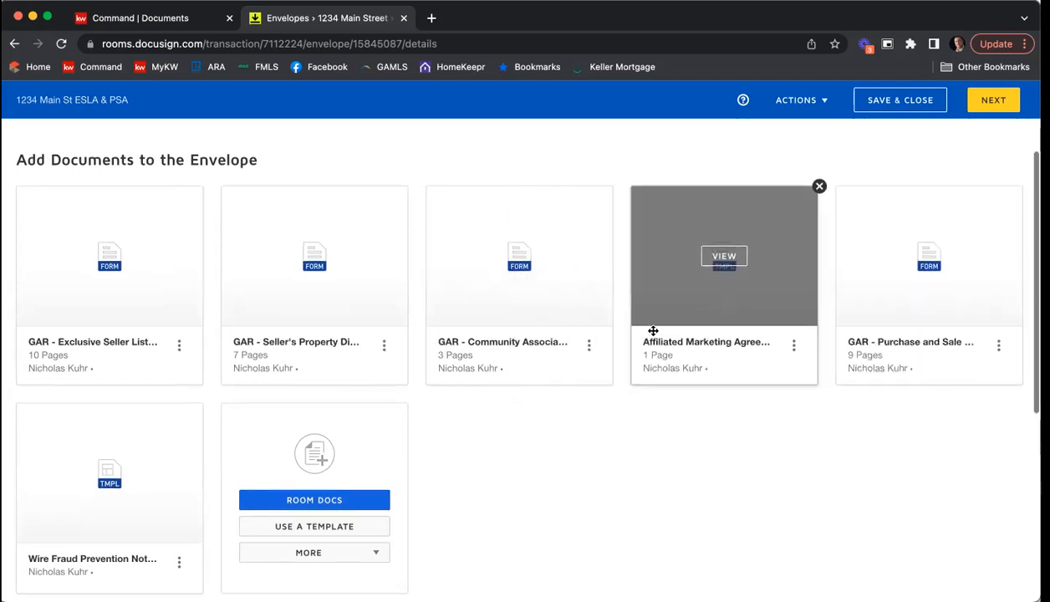
drag(87, 490, 924, 277)
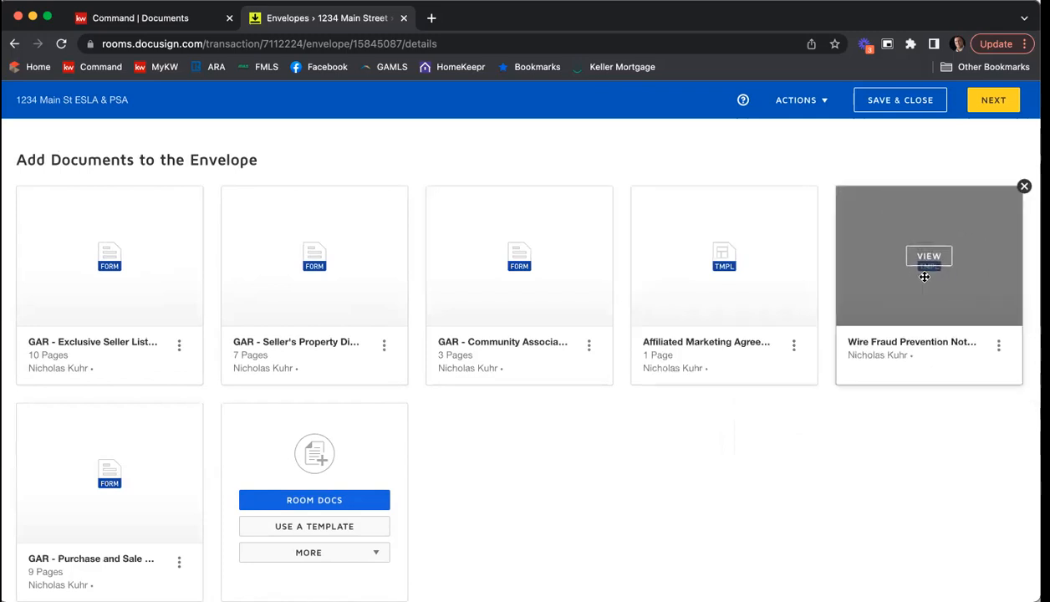
Step: Select the pre-tagged roles Seller One, Seller Two and Listing Agent as recipients for the envelope
scroll(328, 466, down, 1)
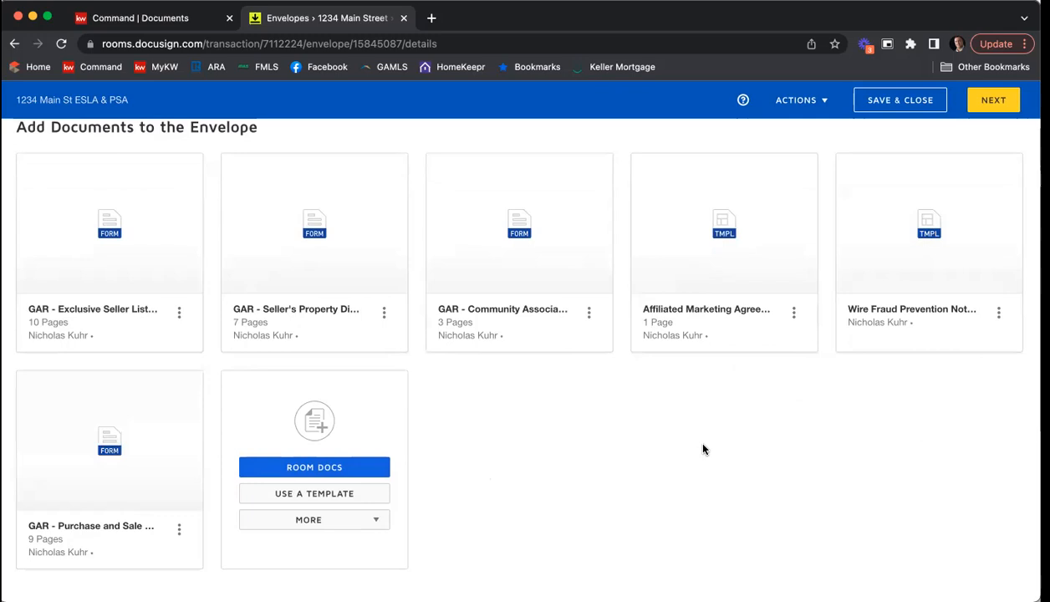
scroll(702, 415, down, 5)
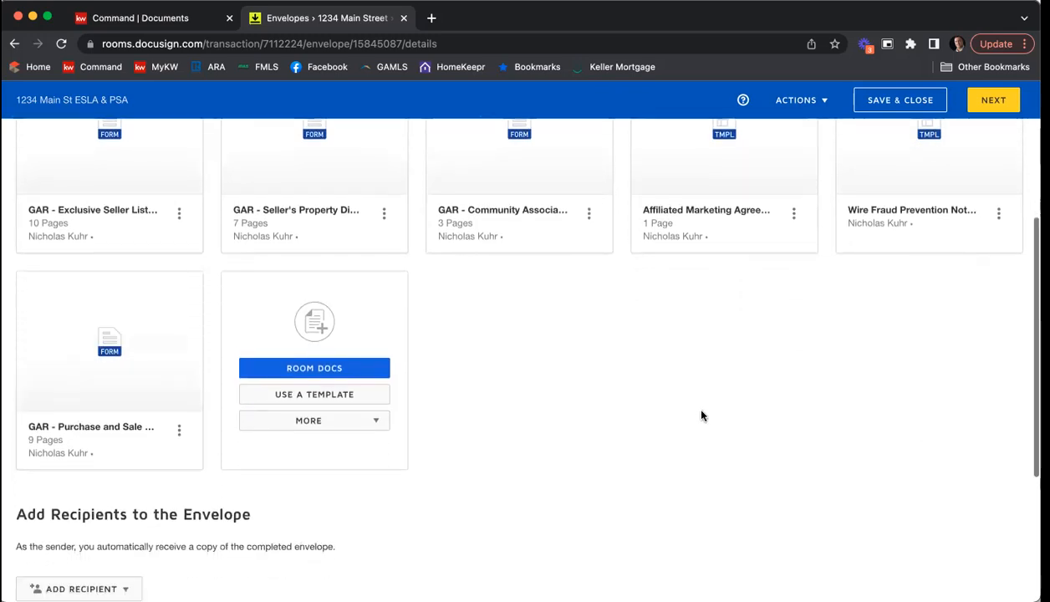
scroll(686, 380, down, 3)
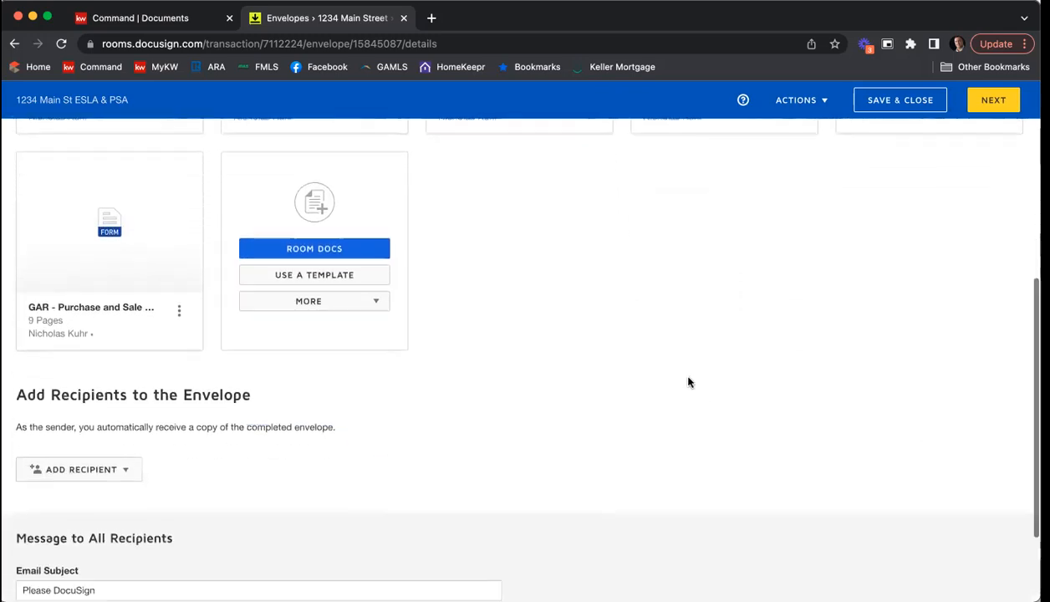
scroll(688, 382, down, 1)
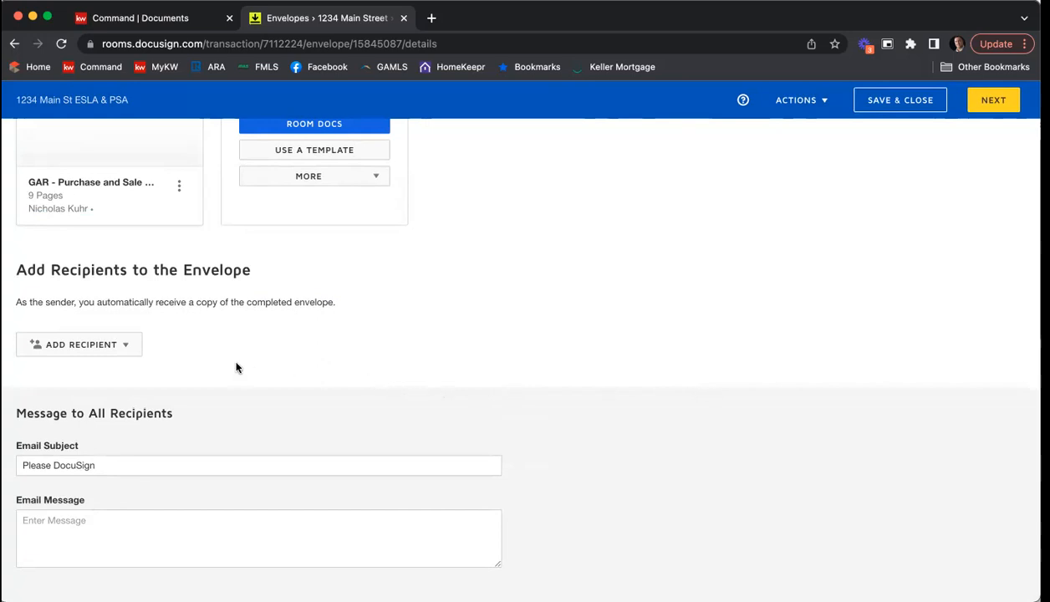
click(116, 349)
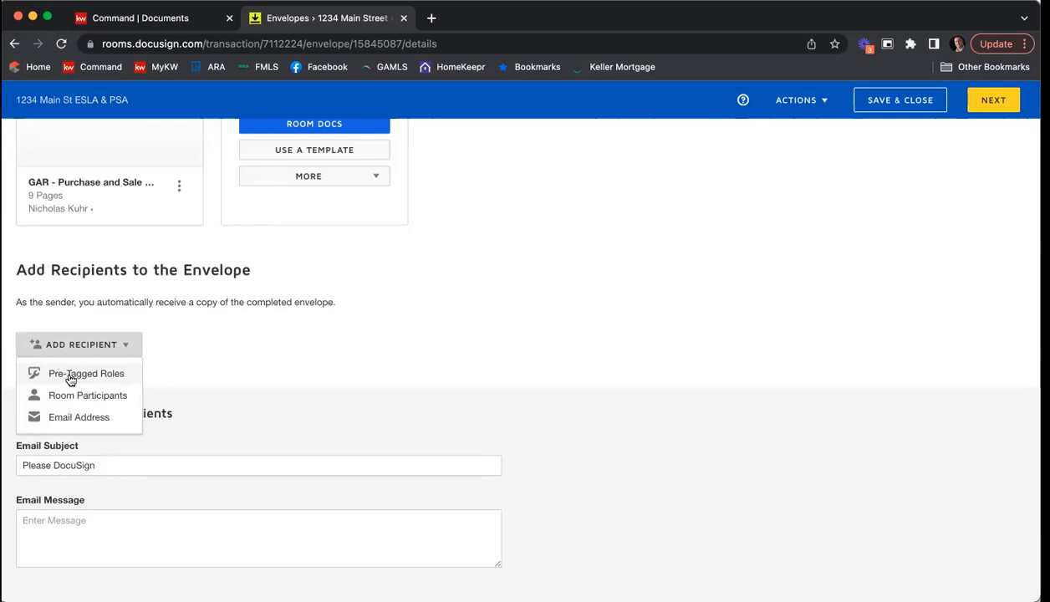
click(70, 379)
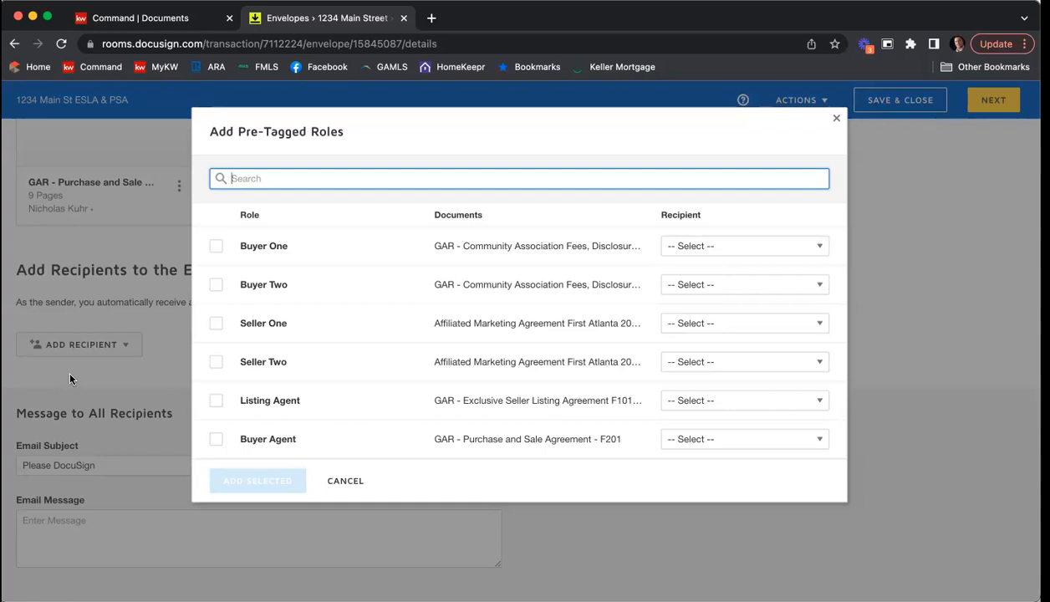
click(215, 324)
click(214, 362)
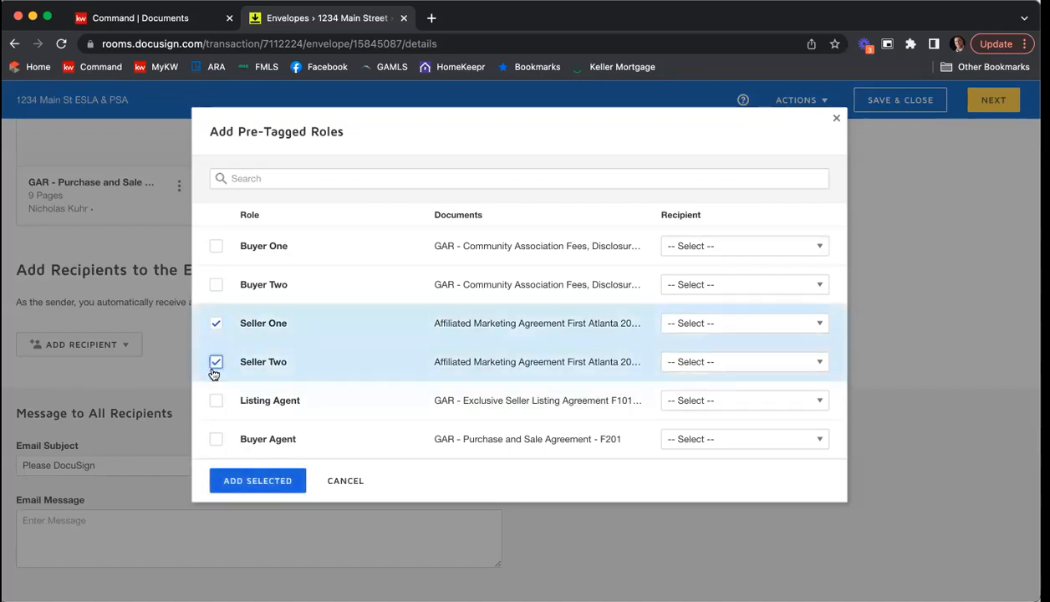
click(215, 402)
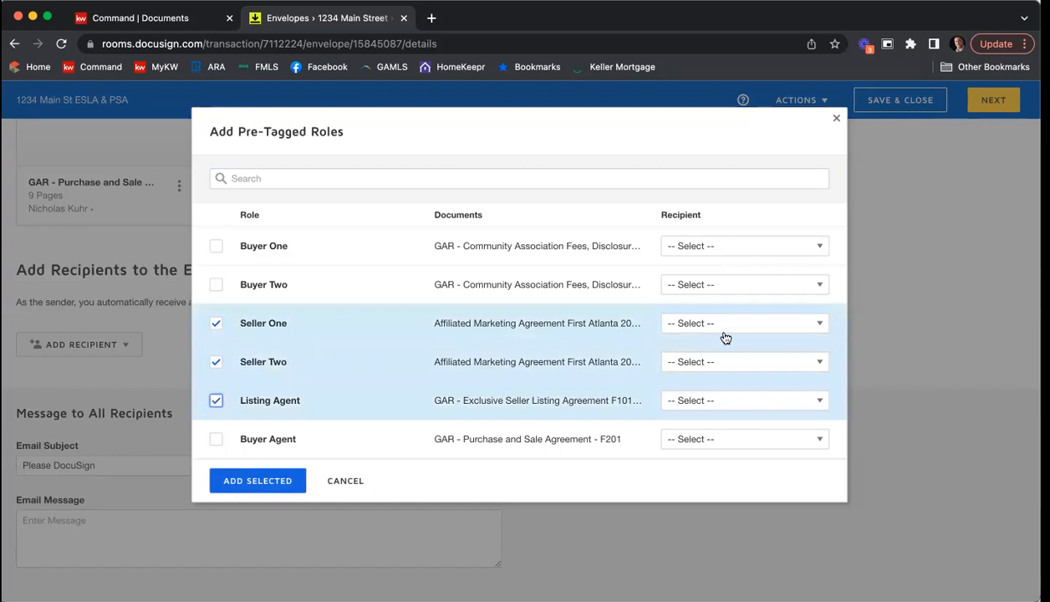
Step: Assign the first seller's contact to the Seller One role and the second seller's contact to Seller Two
click(822, 325)
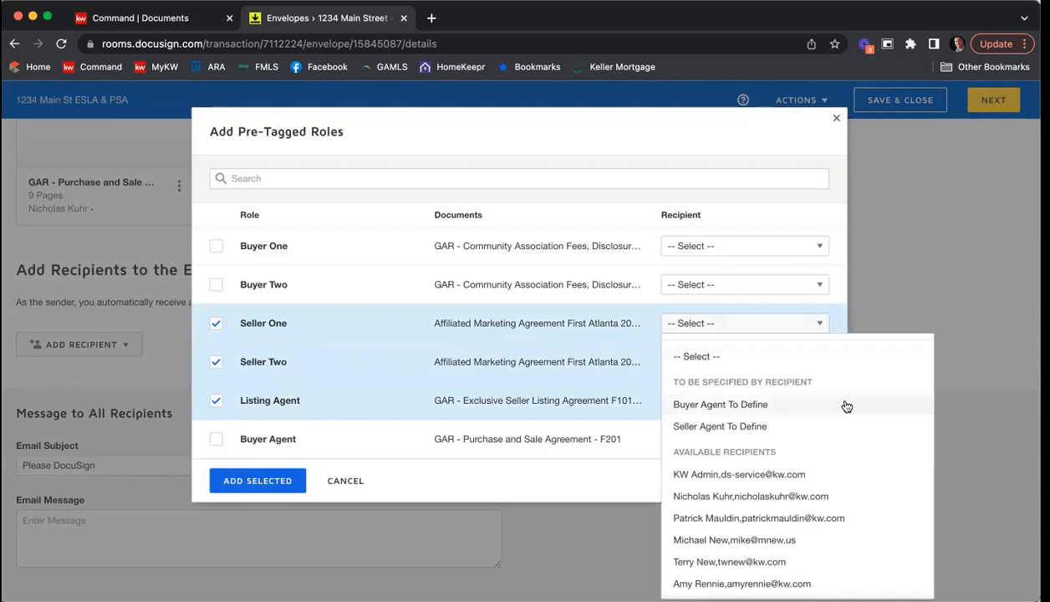
scroll(847, 408, down, 3)
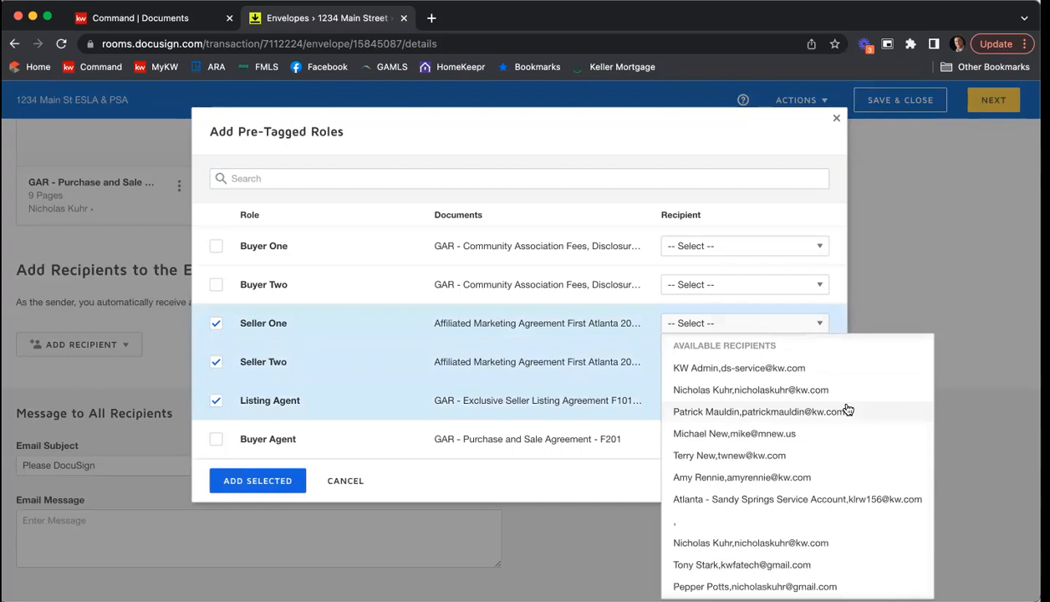
scroll(848, 409, down, 1)
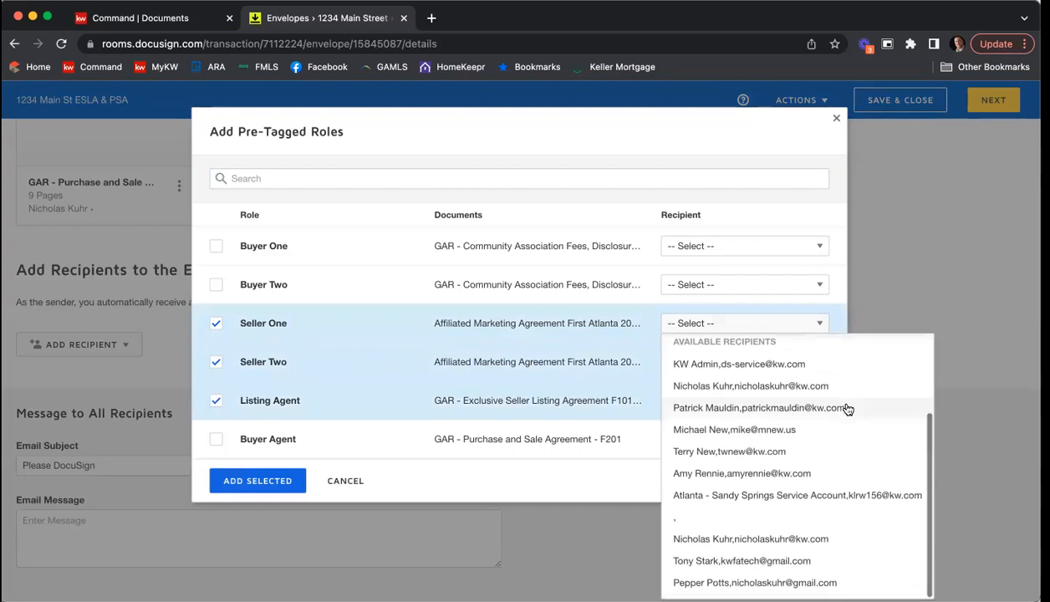
click(808, 560)
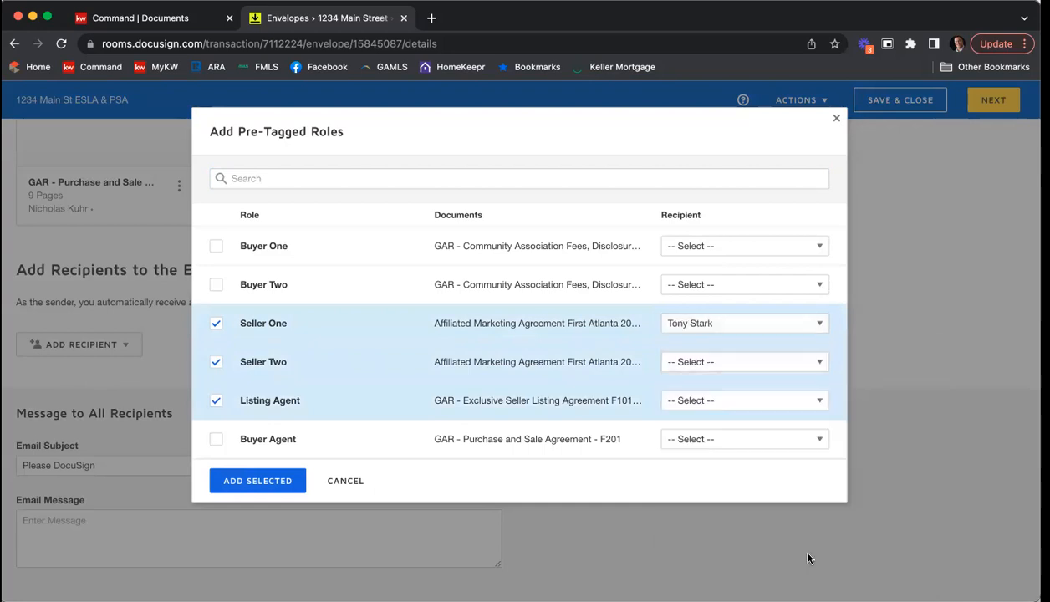
click(782, 368)
scroll(789, 227, down, 3)
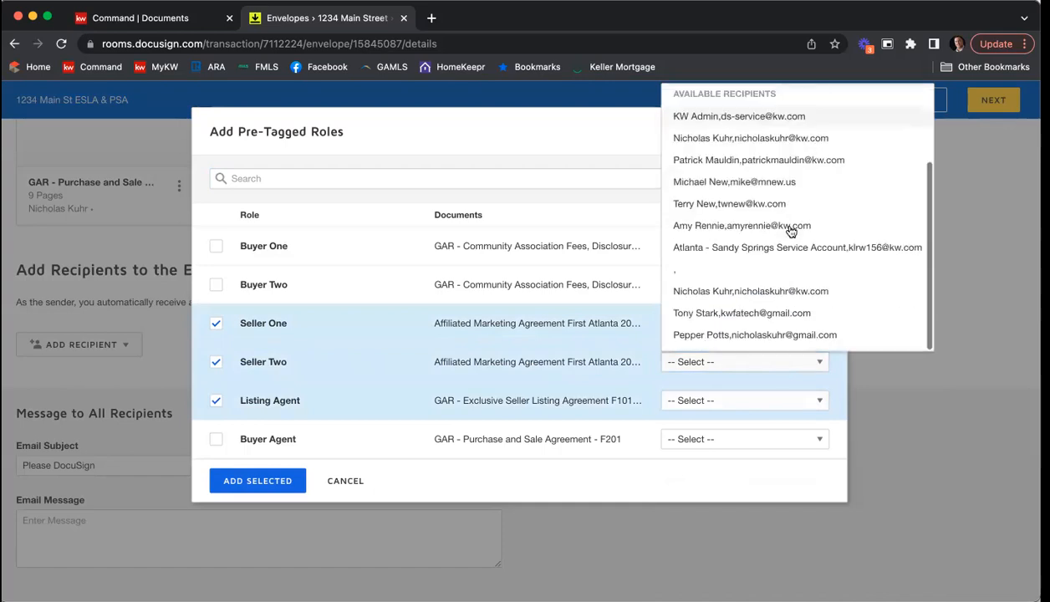
click(755, 334)
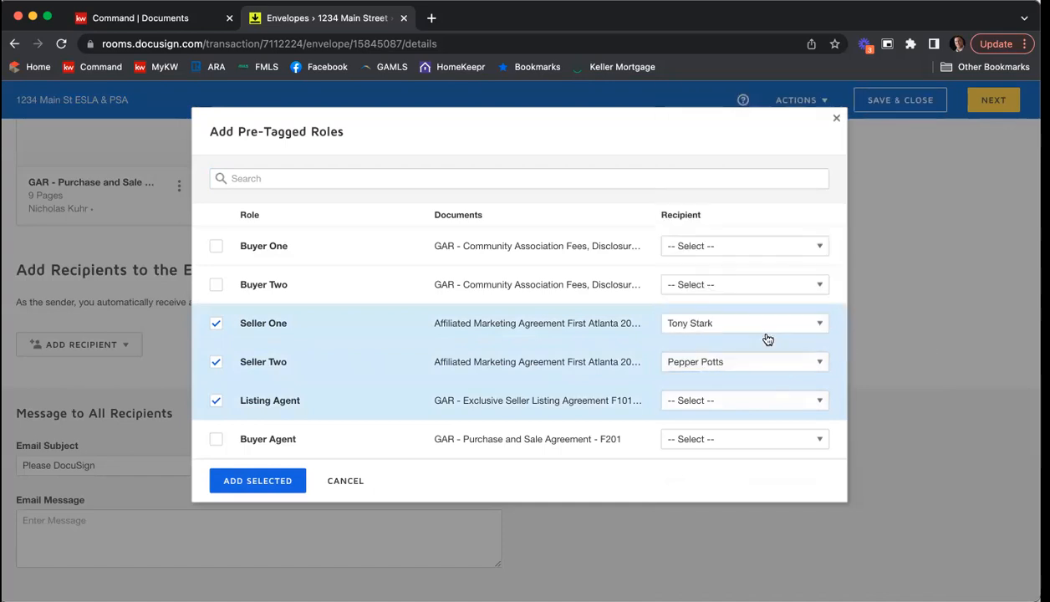
Step: Assign the listing agent's contact to the Listing Agent role and add the selected roles to the envelope
click(717, 404)
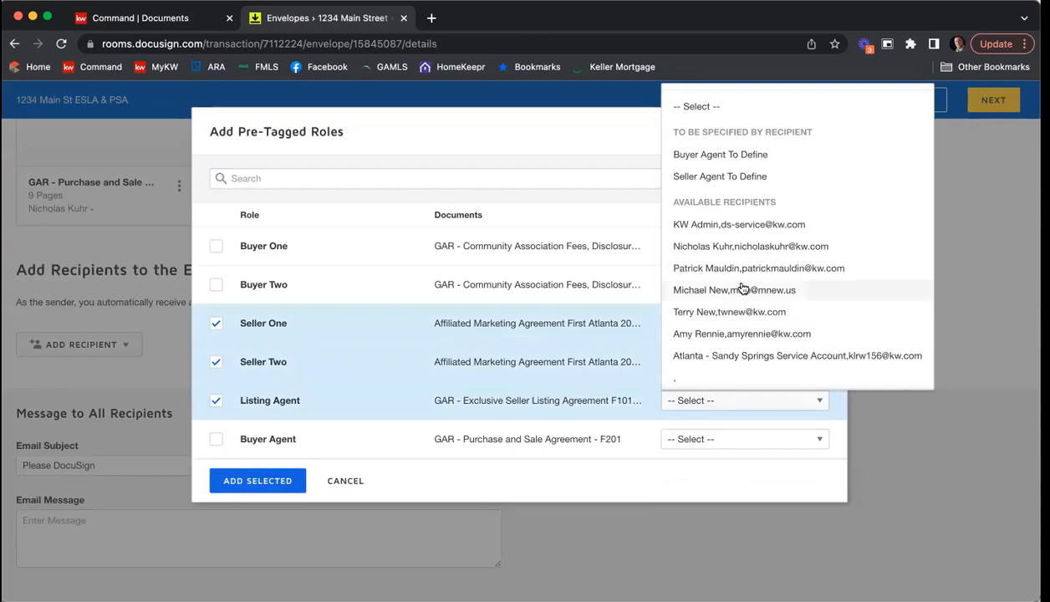
scroll(744, 286, down, 2)
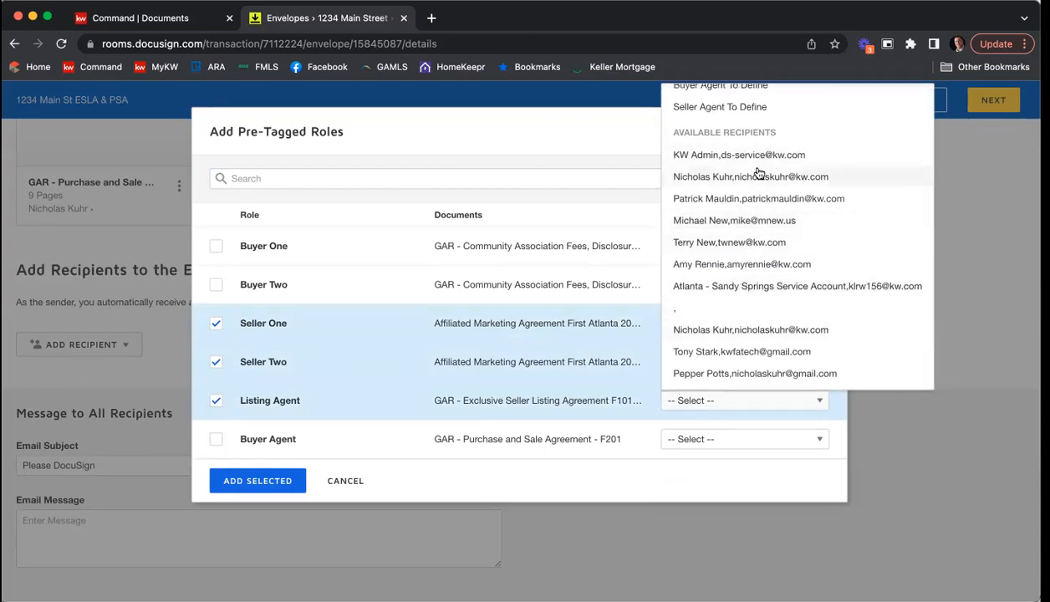
click(762, 331)
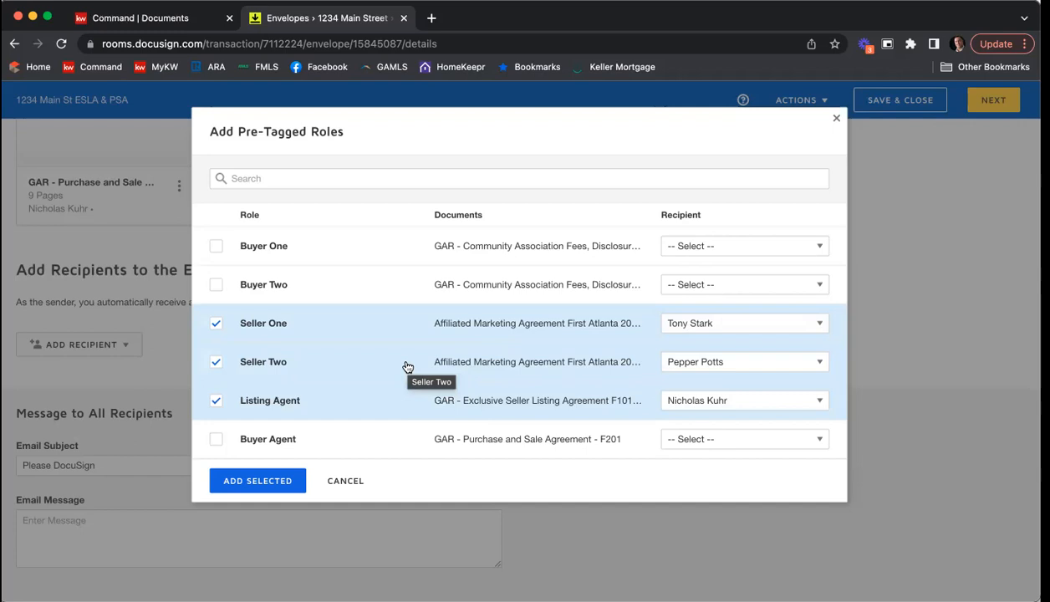
click(282, 483)
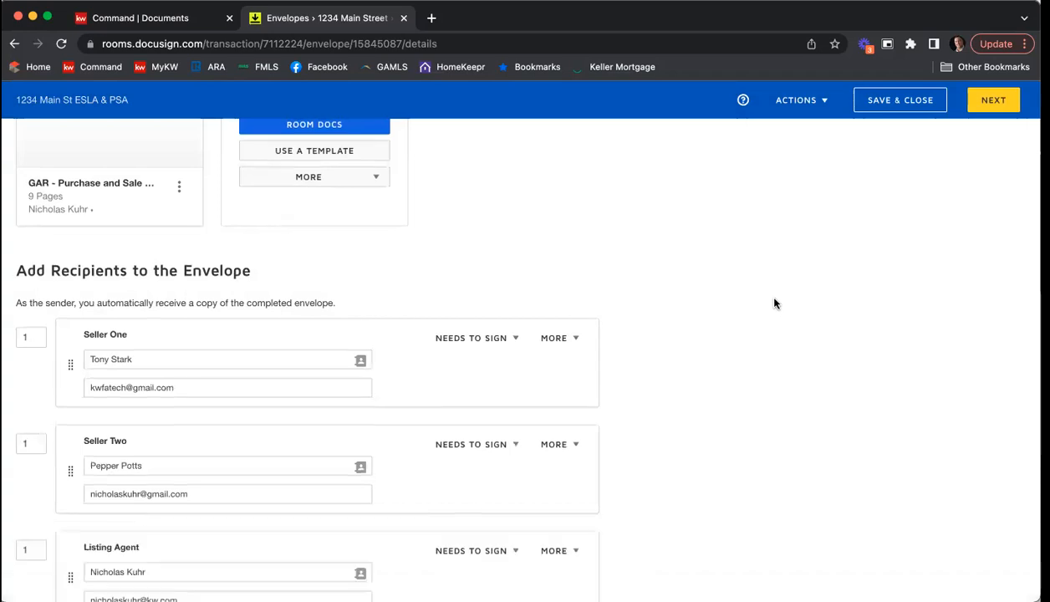
Step: Set the signing order to 2 for Seller Two and 3 for the Listing Agent, keeping Seller One as Needs to Sign
scroll(774, 303, down, 2)
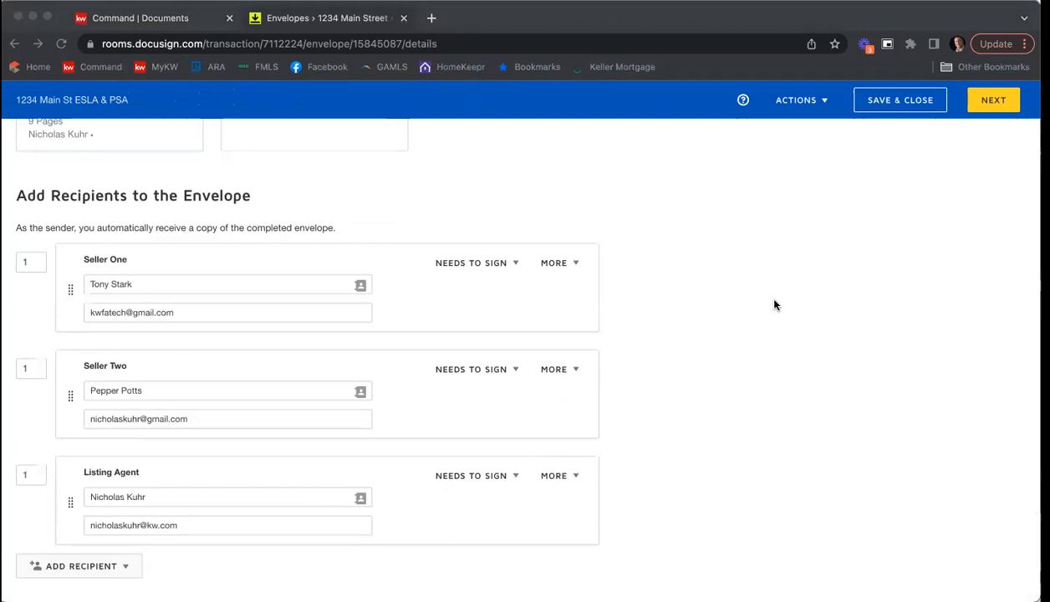
scroll(776, 305, down, 1)
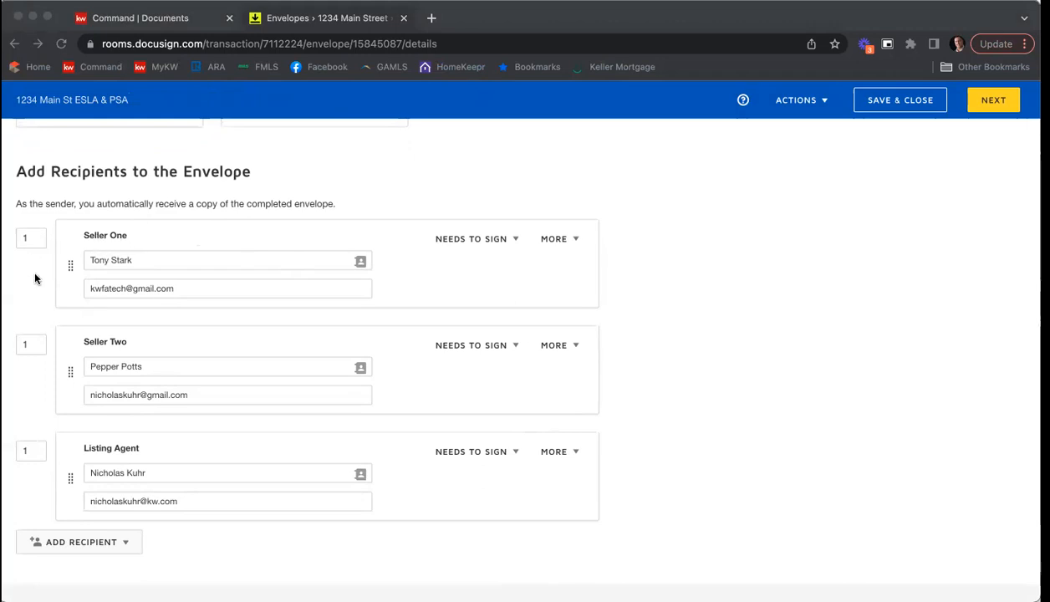
scroll(34, 355, down, 2)
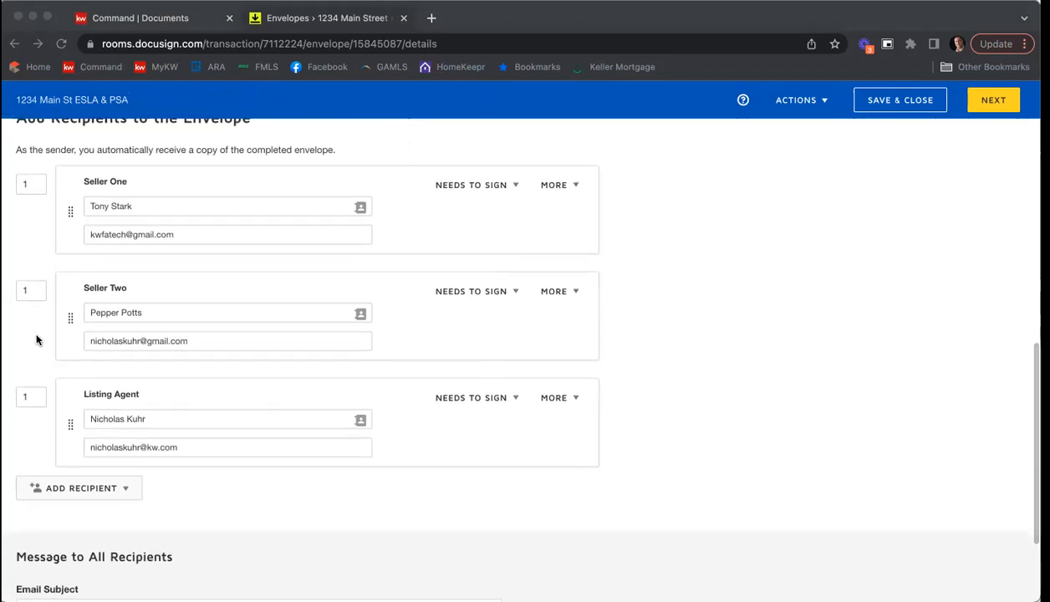
scroll(35, 338, up, 1)
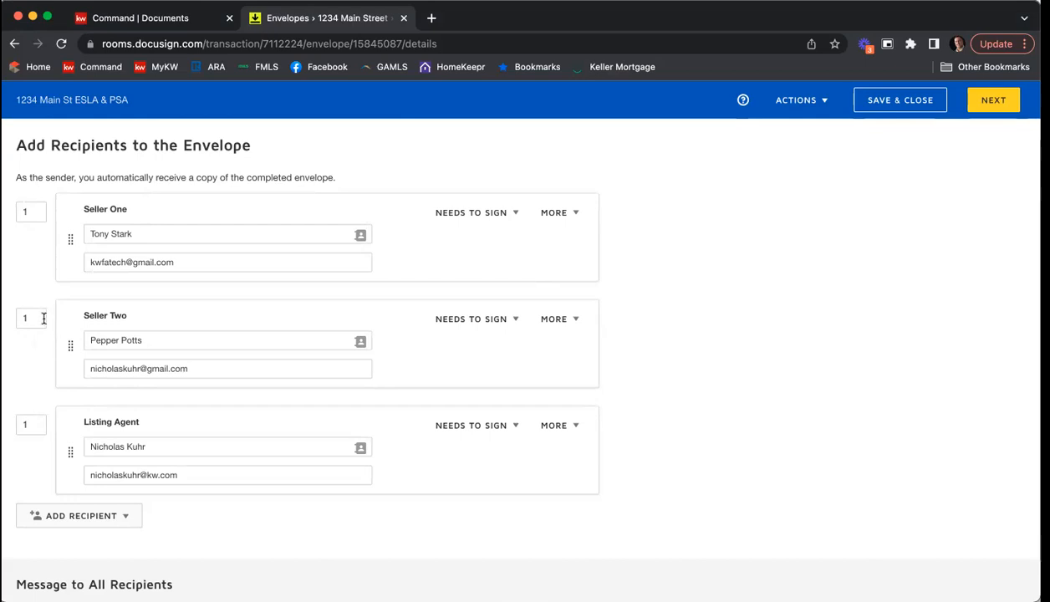
drag(32, 318, 8, 316)
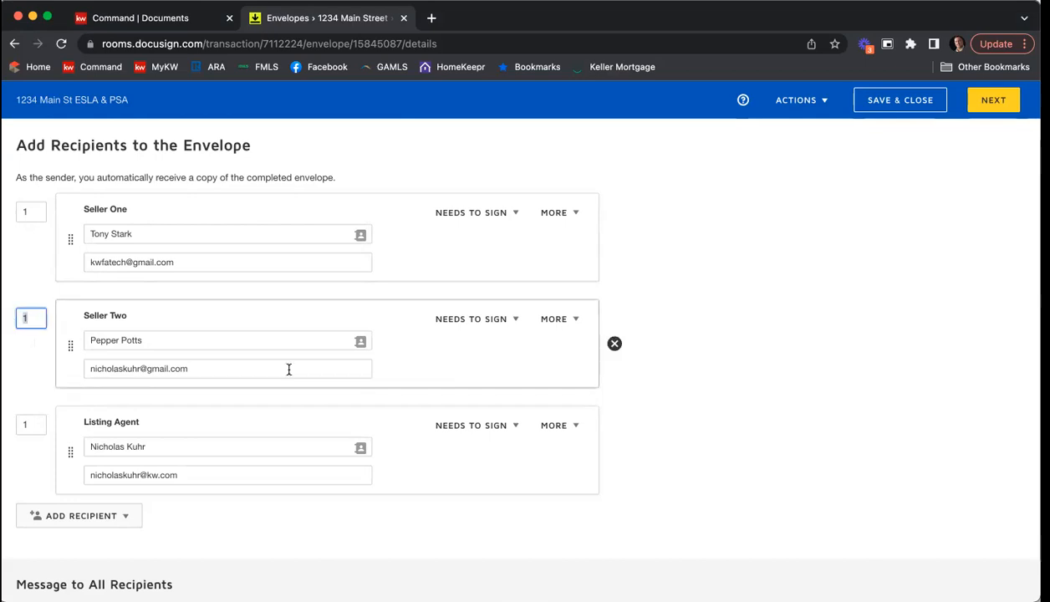
text(2)
click(22, 278)
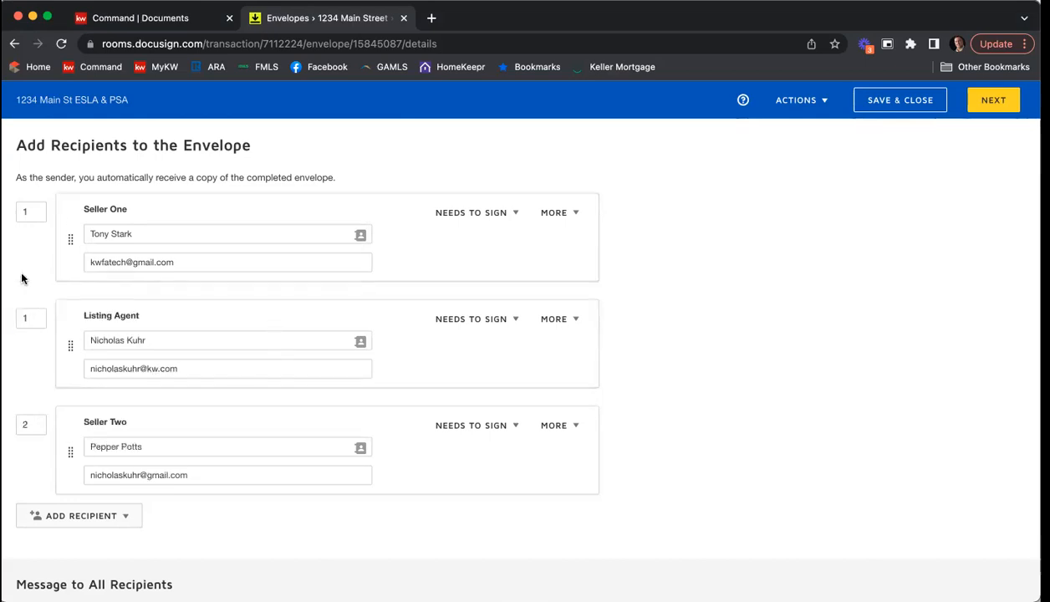
drag(31, 318, 8, 319)
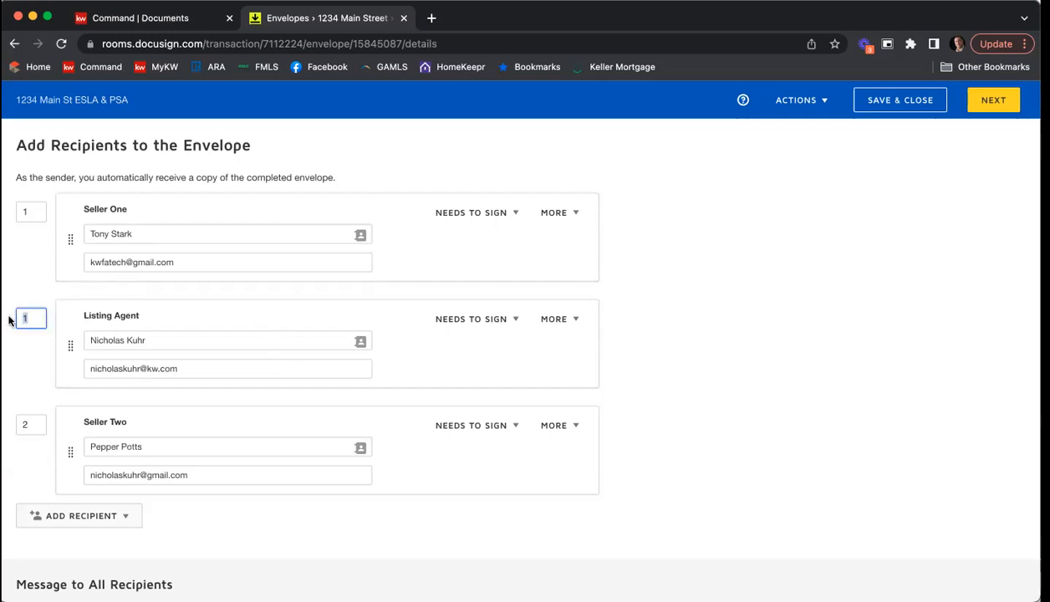
text(3)
click(22, 267)
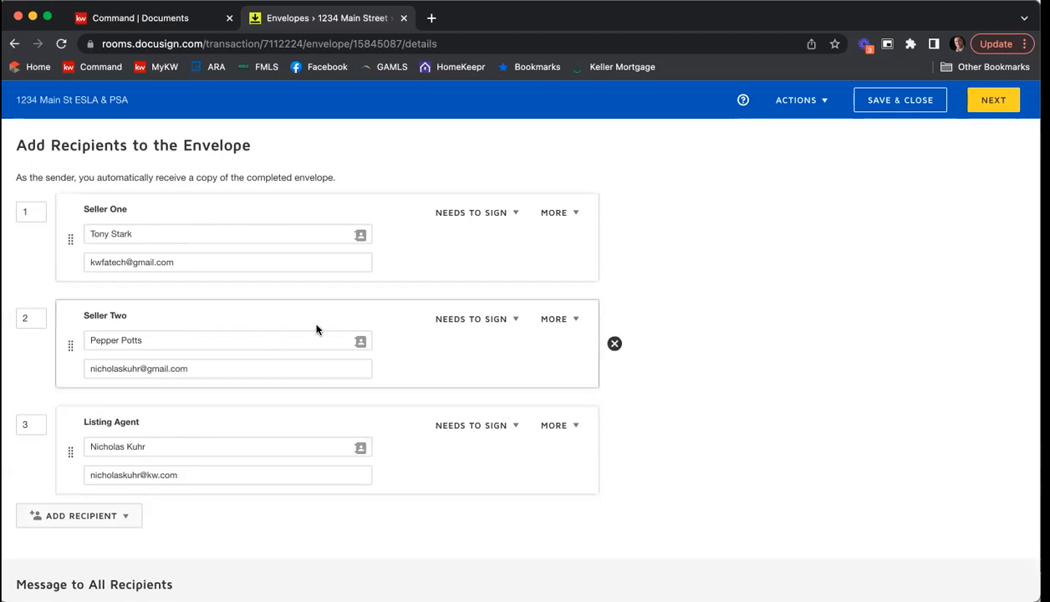
click(515, 215)
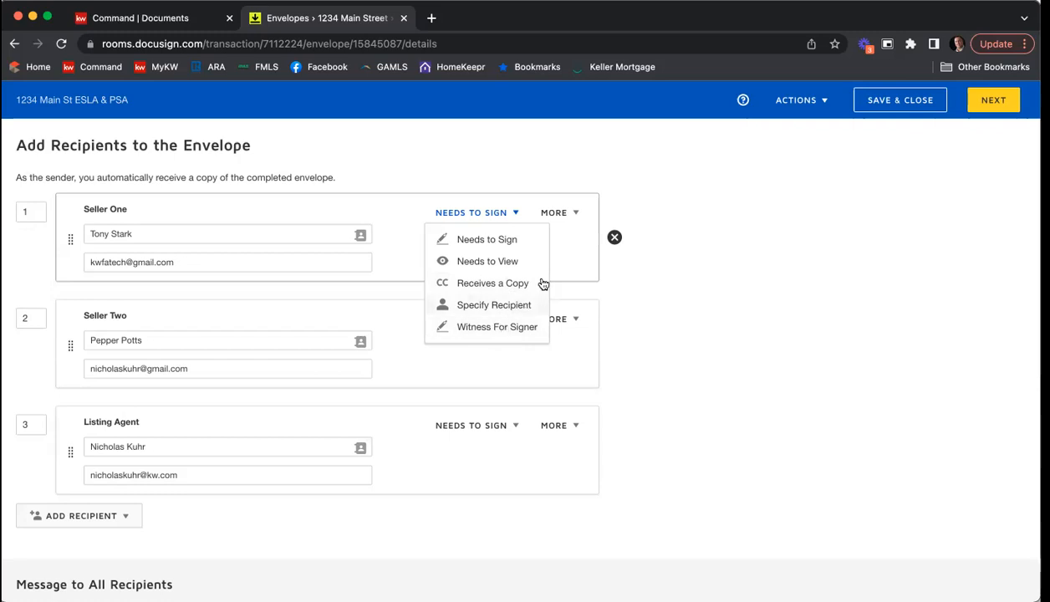
click(472, 242)
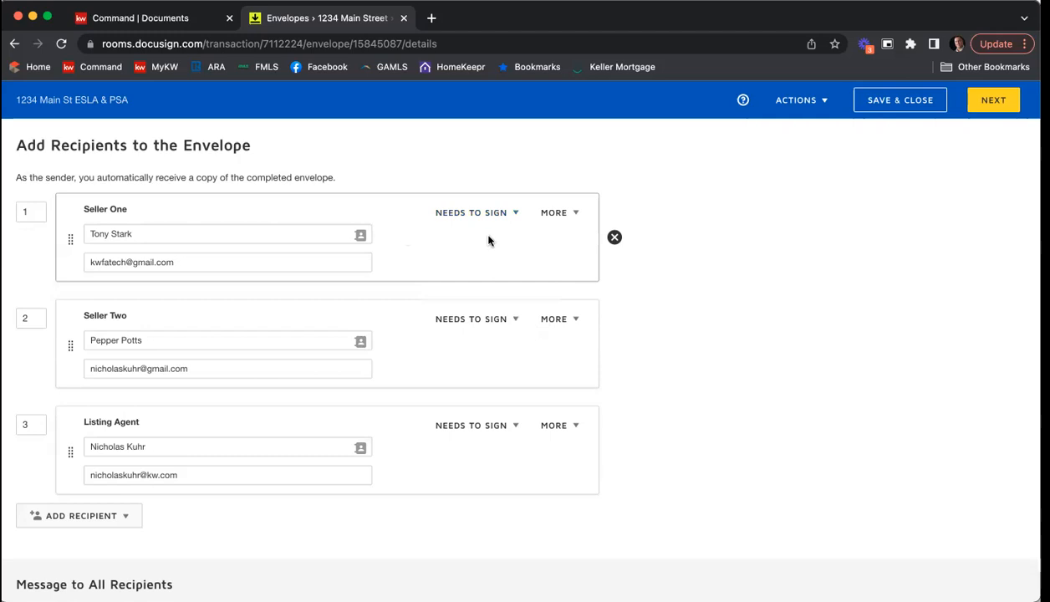
Step: Try adding access authentication with an access code to Seller One, and discard it
click(575, 214)
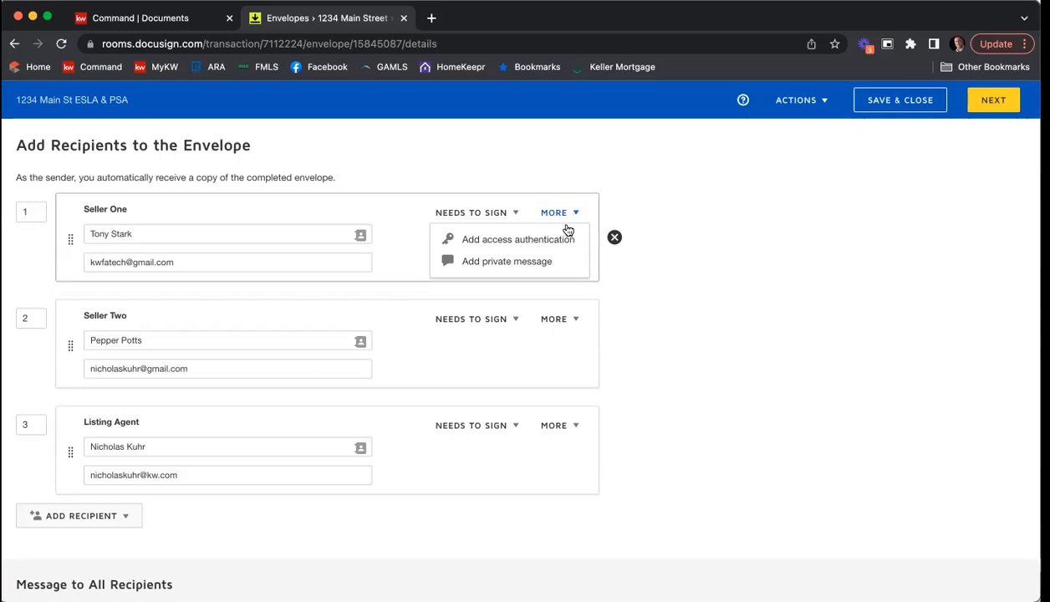
click(551, 239)
click(183, 318)
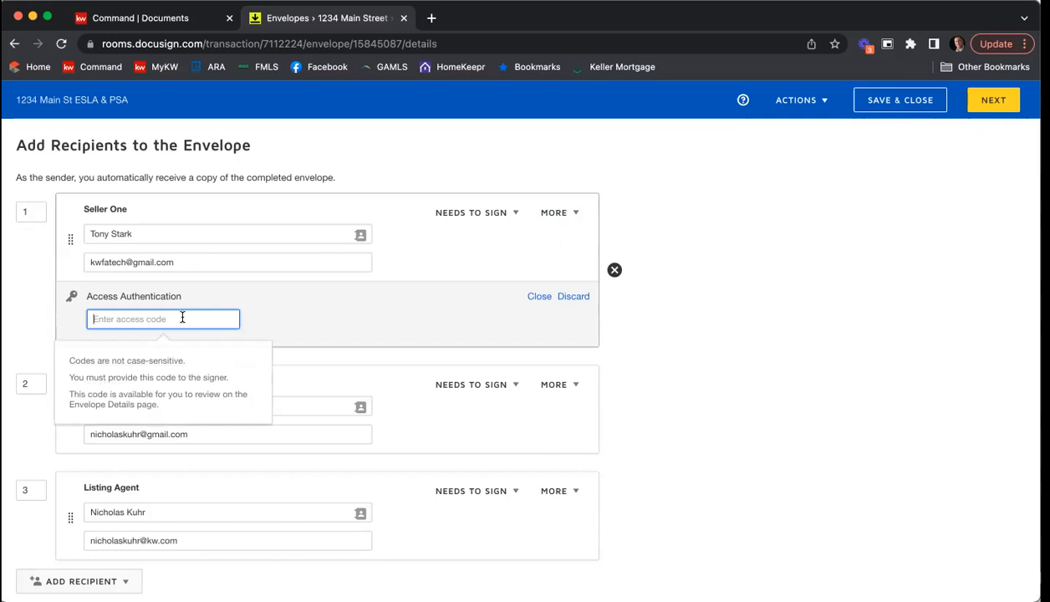
text(12345)
click(352, 315)
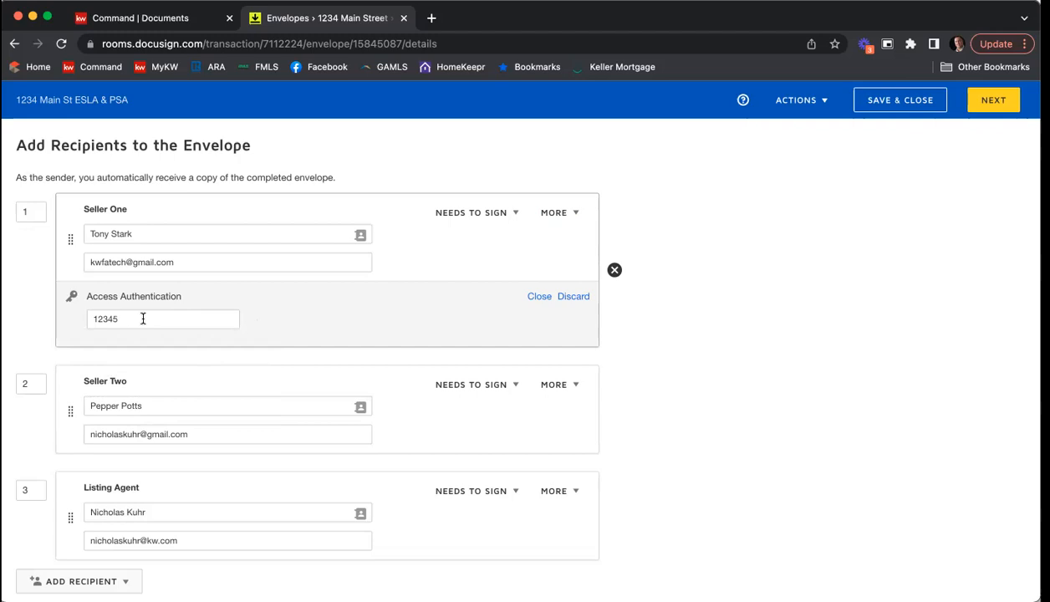
drag(143, 318, 63, 320)
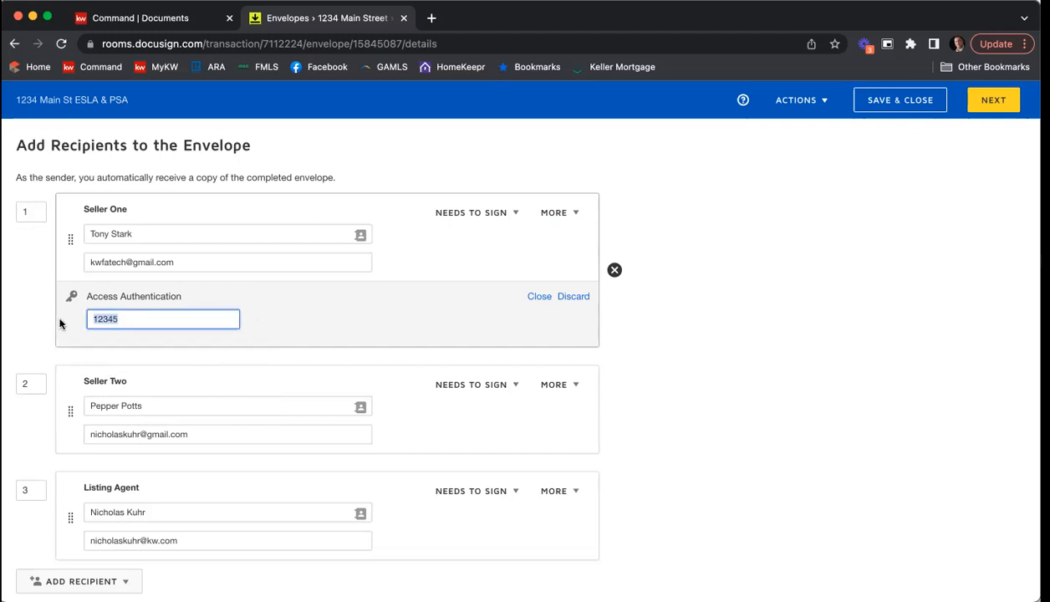
click(574, 297)
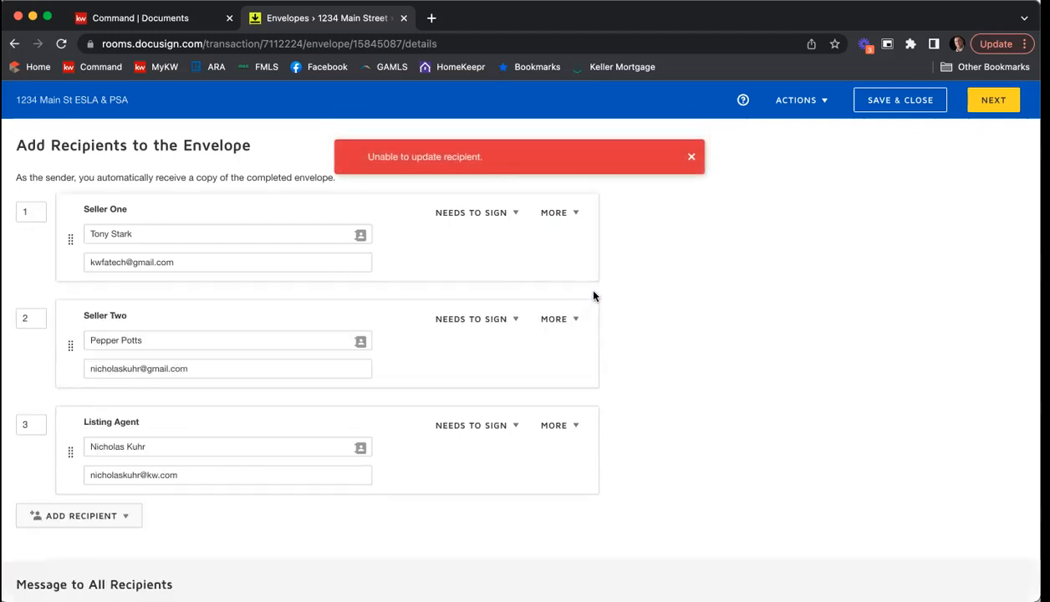
click(690, 156)
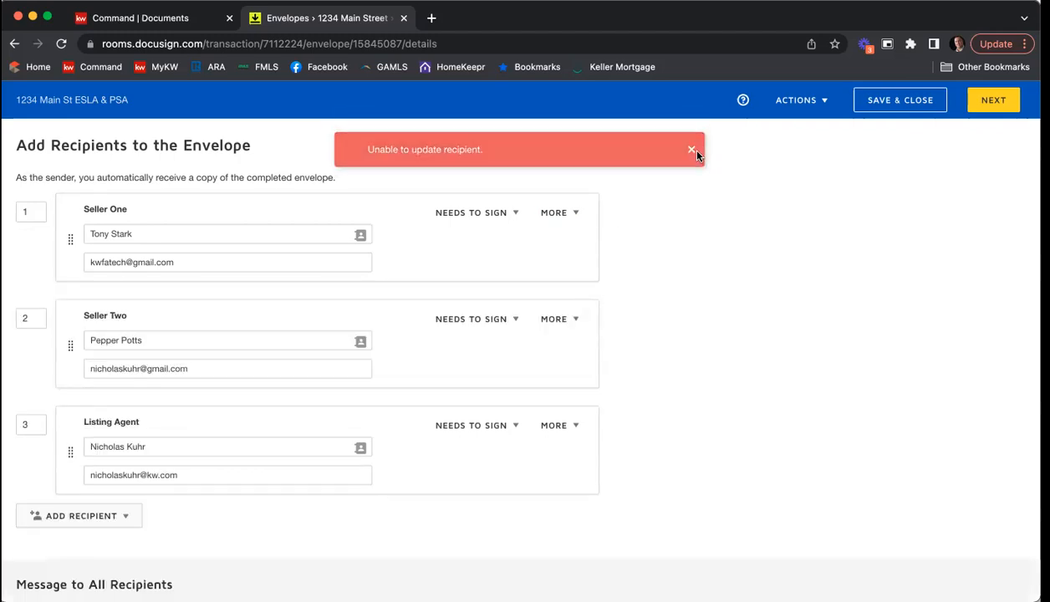
Step: Add a private message to Seller One: "Please be sure to review and fill in all of the fields on the SPD and CAD.", with greeting and sign-off
click(552, 214)
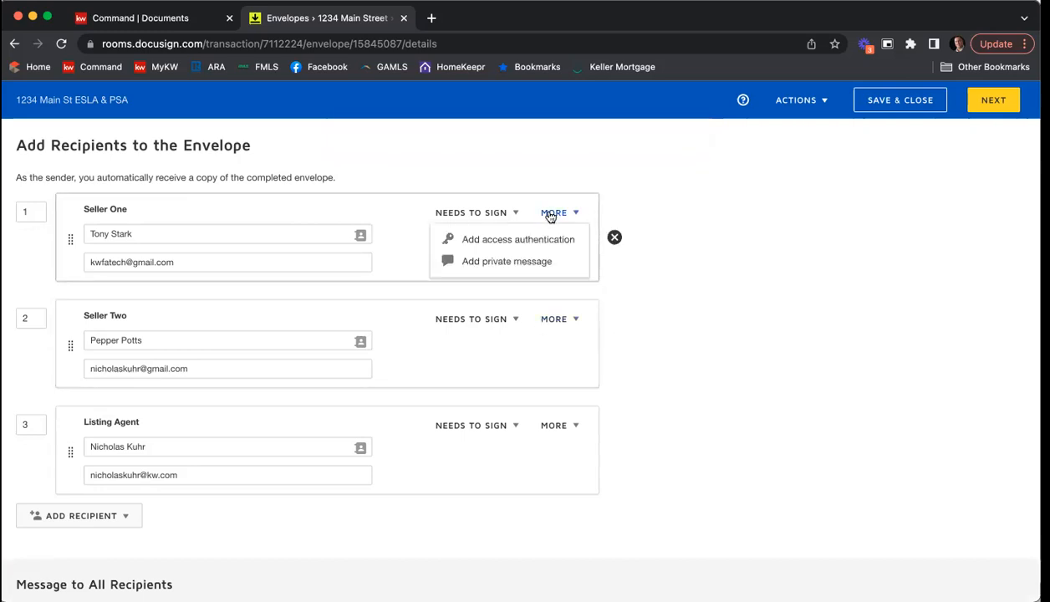
click(527, 266)
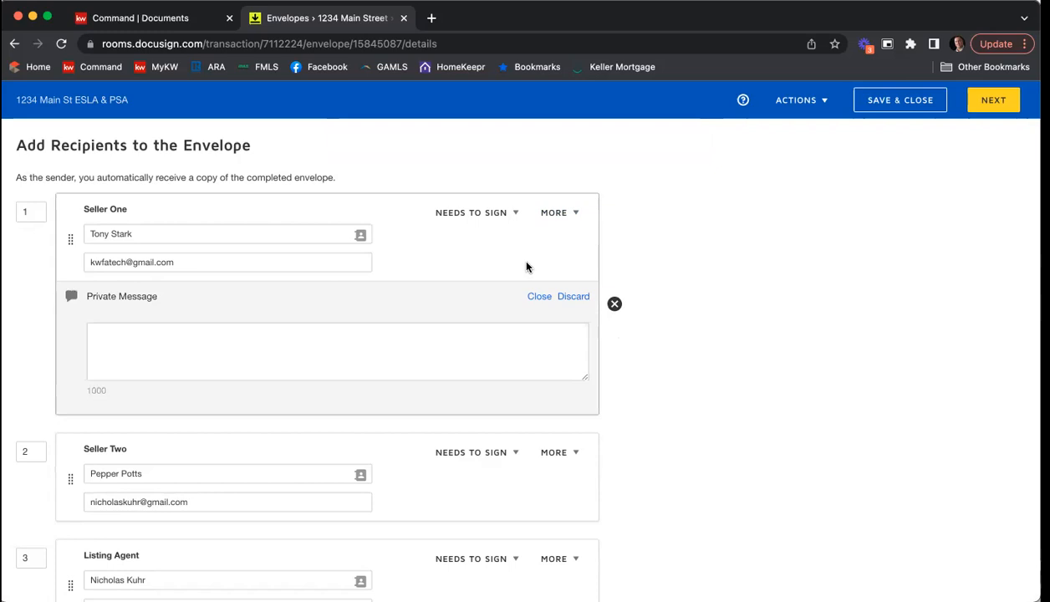
click(459, 338)
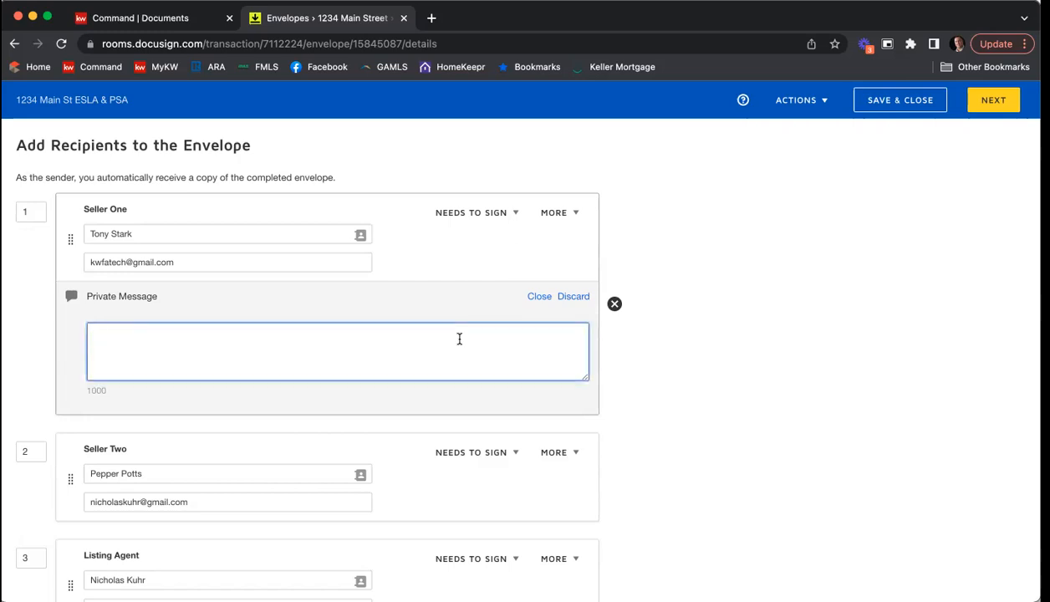
text(Hi E)
key(BackSpace)
text(i Tony,)
key(Return)
text(Please be sure to review dn)
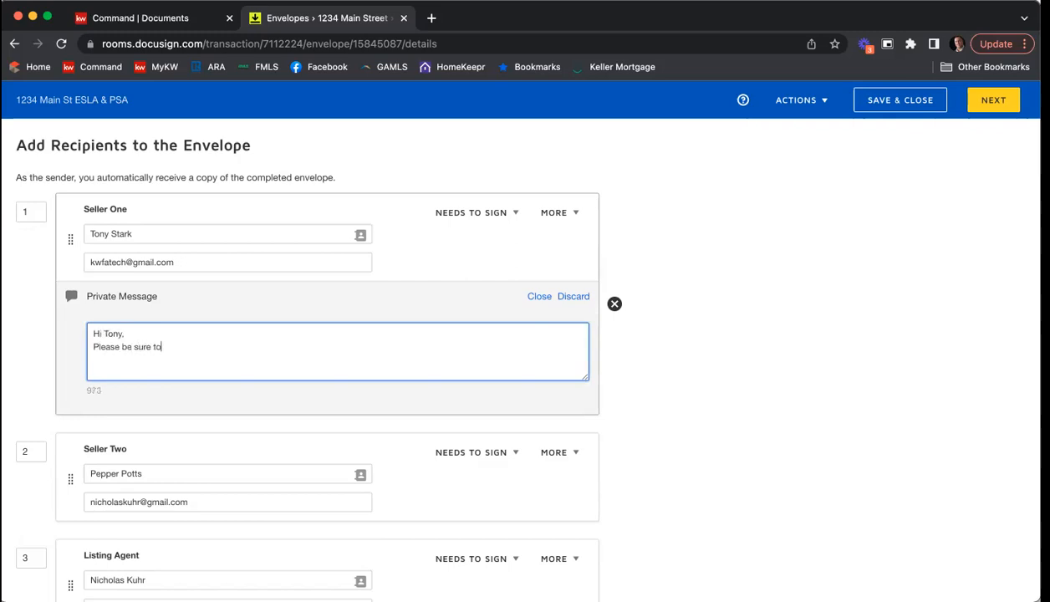
key(BackSpace)
key(BackSpace)
text(and fill in all of the fileds)
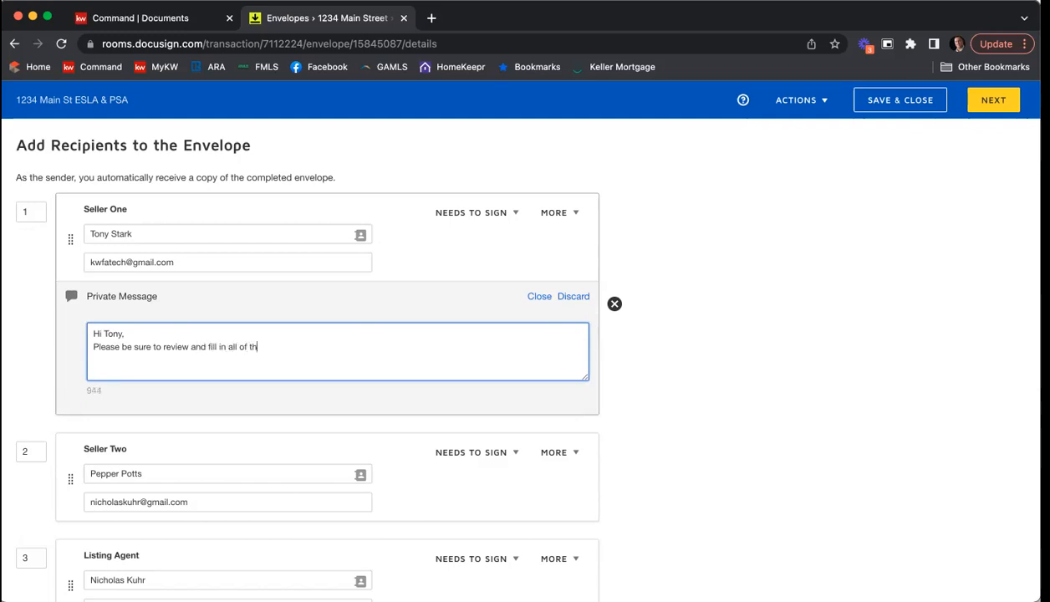
key(BackSpace)
key(BackSpace)
key(BackSpace)
key(BackSpace)
key(BackSpace)
text(elds on the)
key(BackSpace)
key(BackSpace)
text(he SPD and CAD.)
key(Return)
text(Thank you,)
key(Return)
text(Nick)
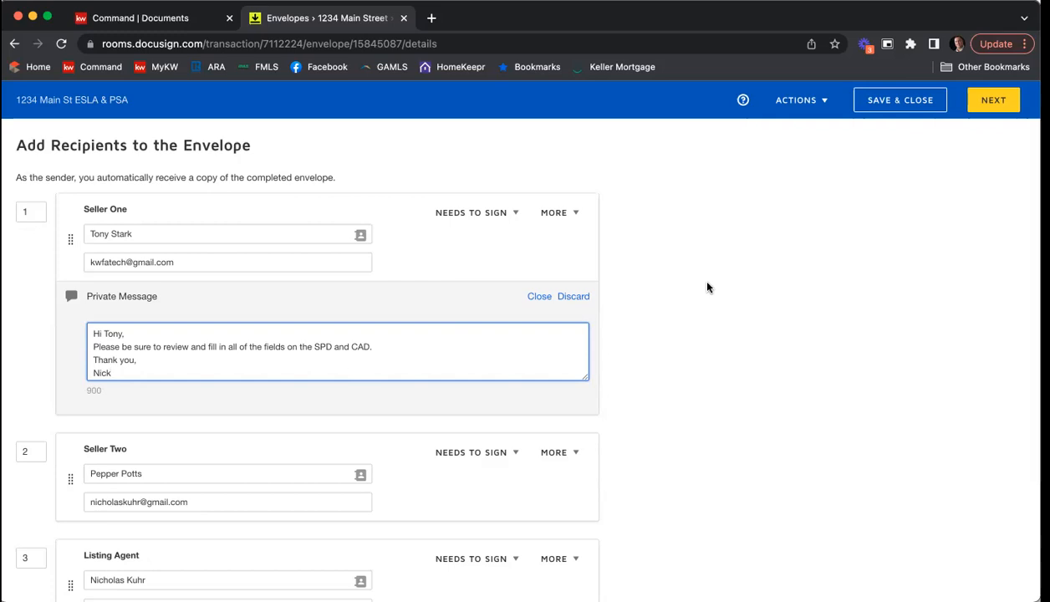
Step: Extend the email subject "Please DocuSign" with a dash, the property's street address and "ESLA & PSA"
scroll(706, 286, down, 1)
scroll(707, 287, up, 1)
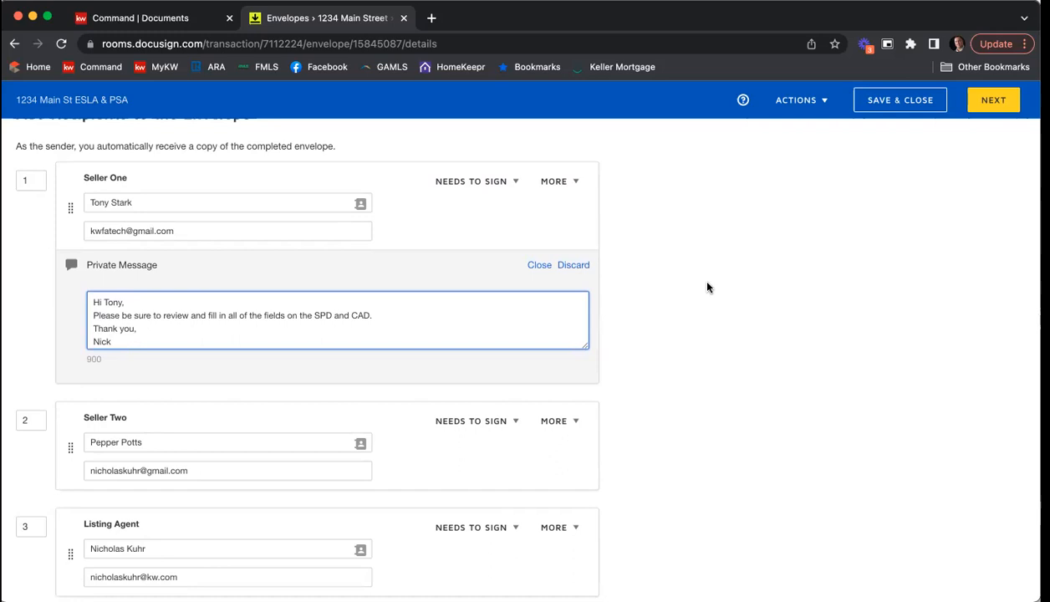
scroll(706, 285, down, 5)
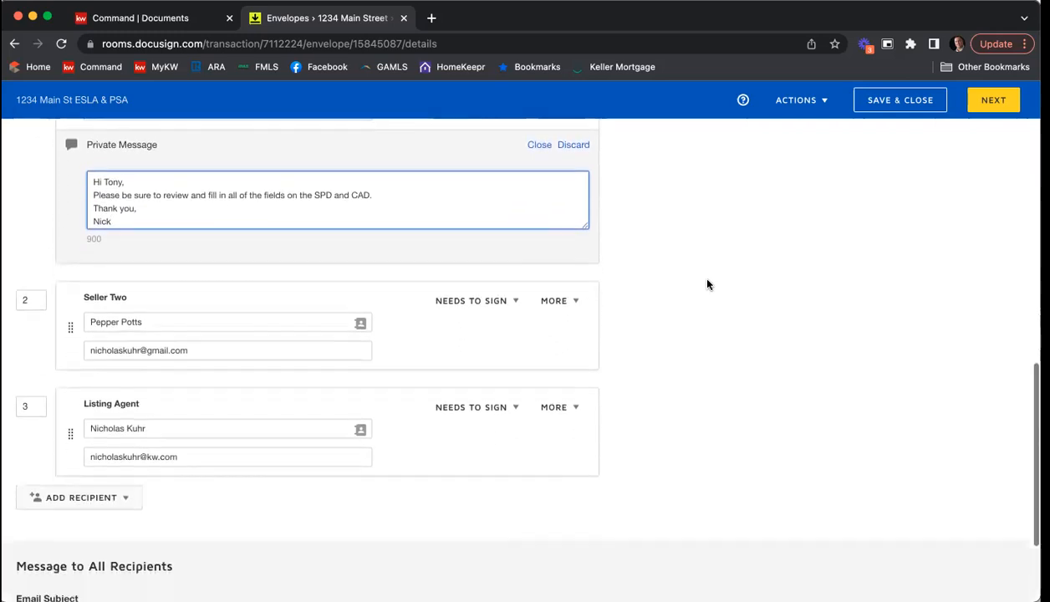
scroll(707, 285, down, 2)
scroll(685, 302, down, 2)
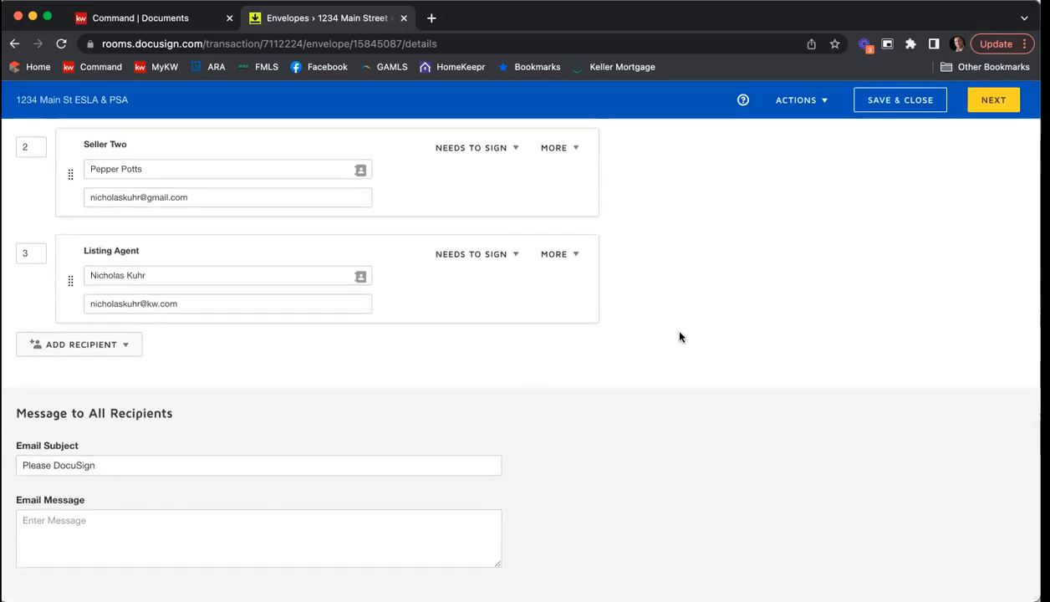
click(226, 464)
text(- )
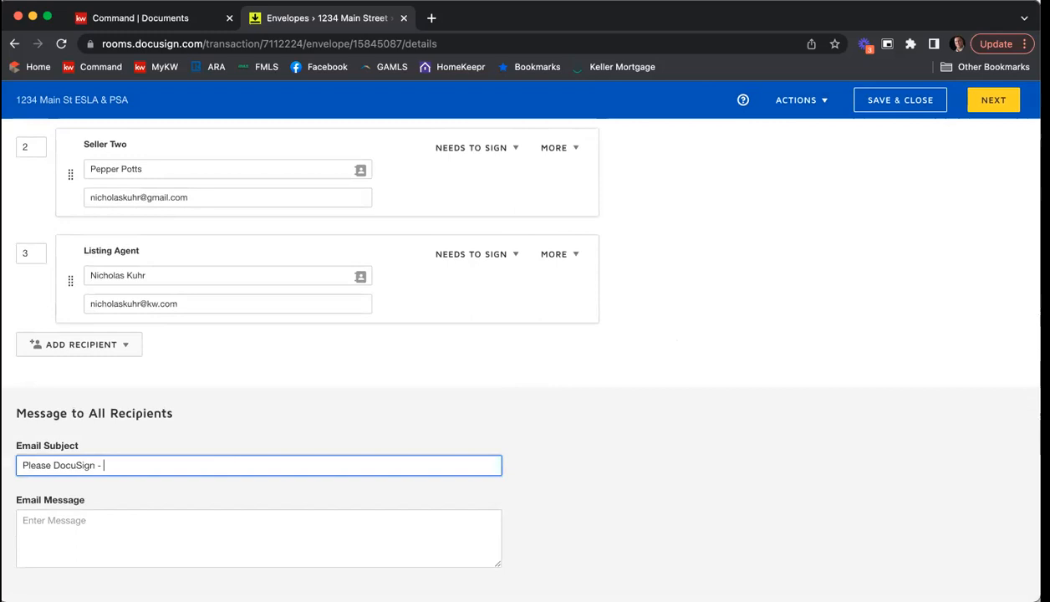
text(1234 Main St ESLSLS)
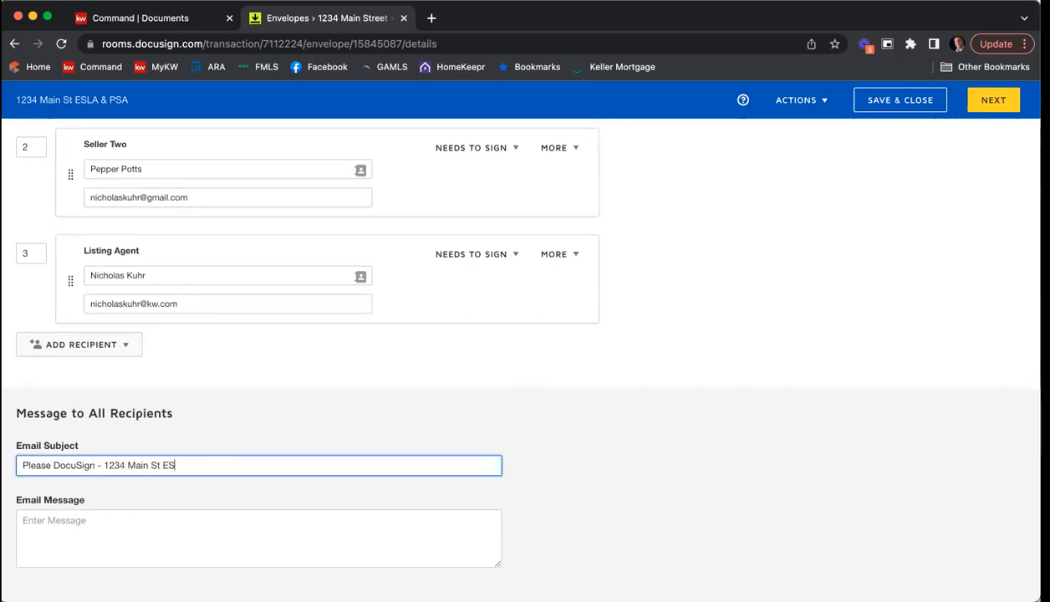
key(BackSpace)
key(BackSpace)
key(BackSpace)
text(A & PSA)
Step: Write the email message, greeting both sellers: "Please review and e-sign the forms. Please let me know if you have any questions. Thank you," plus the agent's name
click(226, 509)
text(Hi Tony & Pepper,)
key(Return)
text(Please review and e-sign the forms.  Please let me know if you have any questions.)
key(Return)
text(Thank you,)
key(Return)
text(Nick)
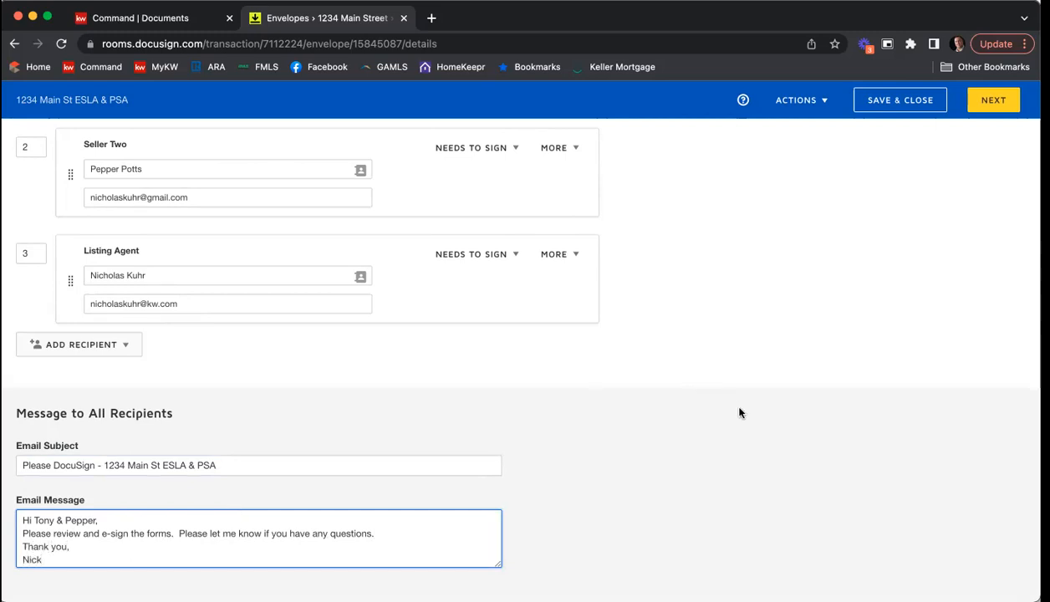
Step: Review the envelope's documents, recipients and messages, and continue to the field placement stage
scroll(739, 412, up, 5)
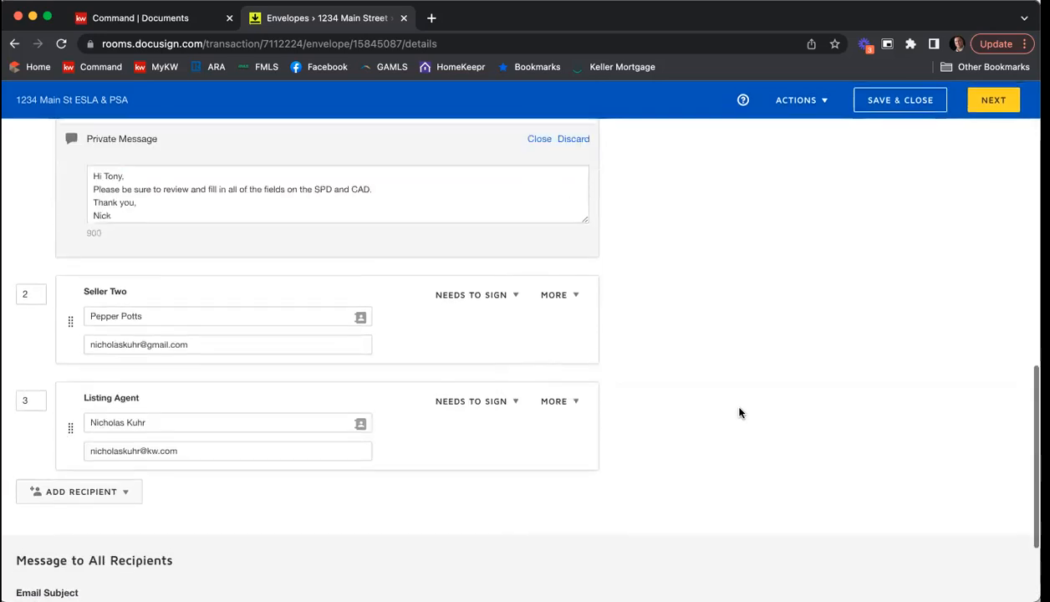
scroll(739, 412, up, 10)
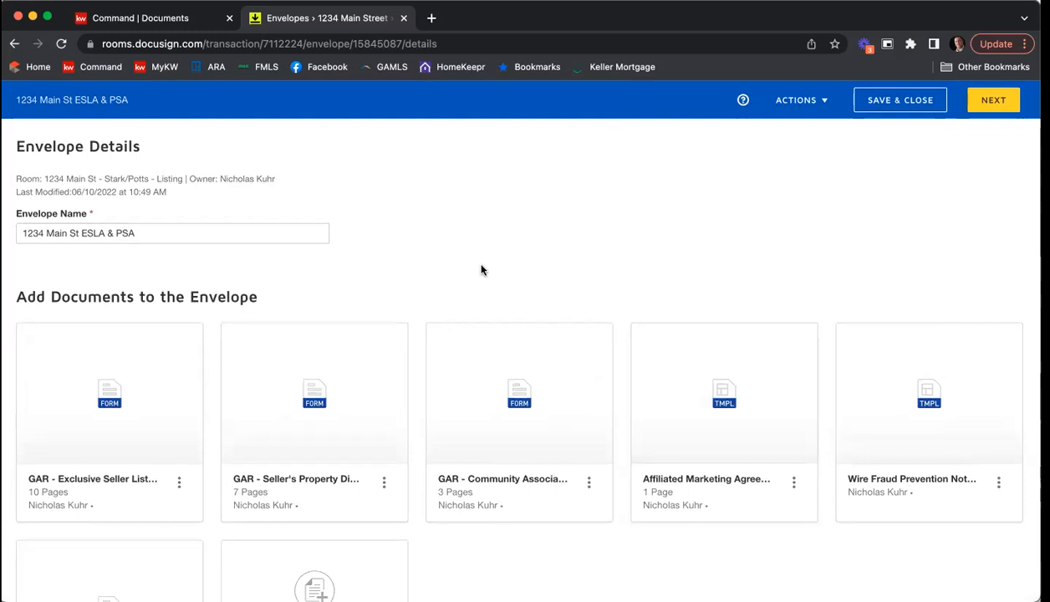
scroll(487, 275, down, 3)
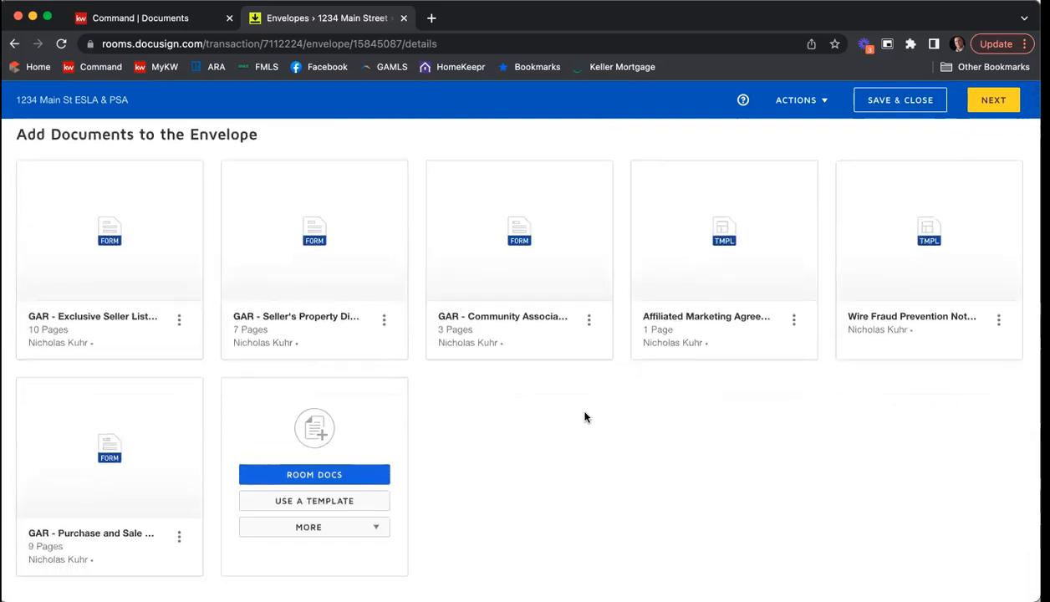
scroll(585, 416, down, 5)
scroll(727, 411, down, 3)
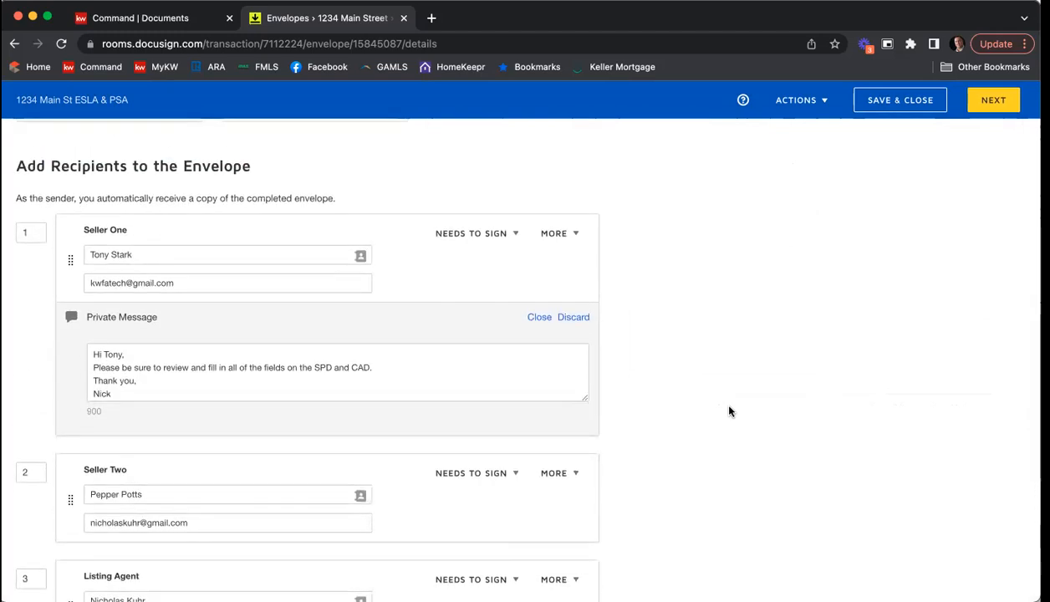
scroll(728, 410, down, 4)
scroll(728, 410, down, 2)
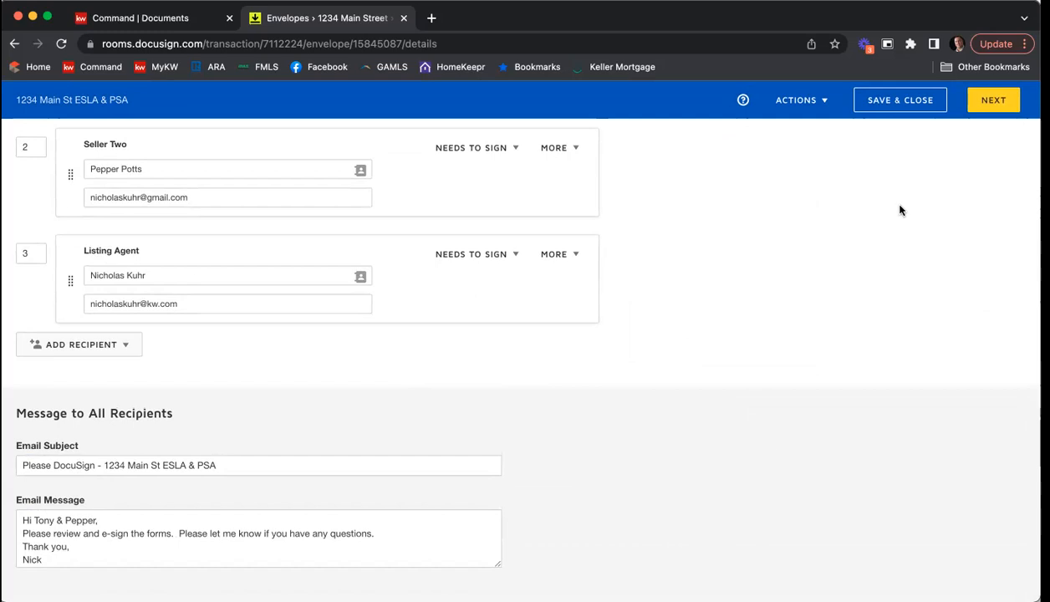
click(993, 102)
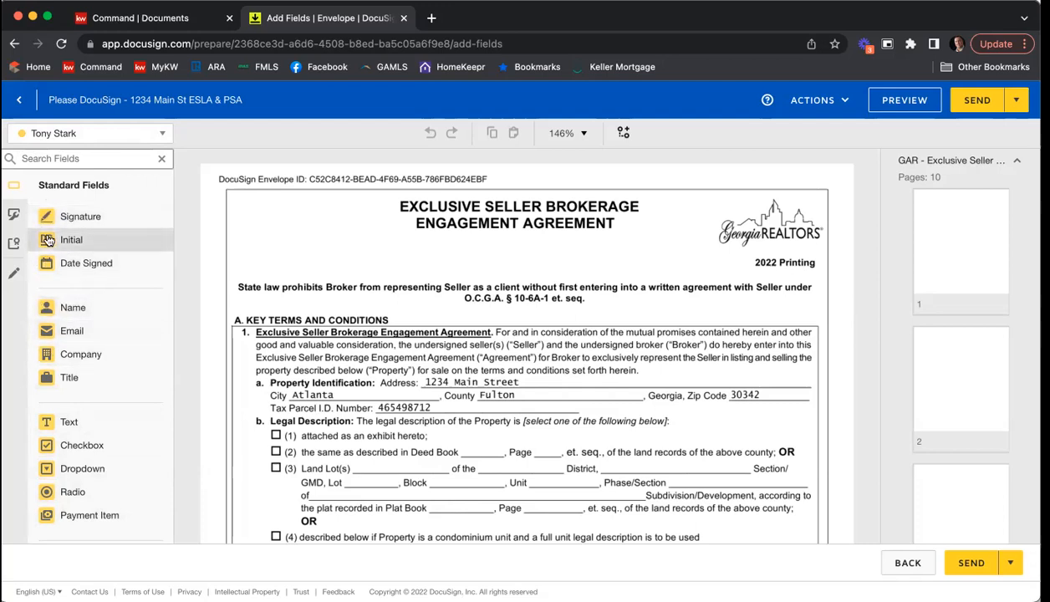
Step: View the standard fields available to Seller Two and the agent, and switch the field recipient back to Seller One
click(134, 133)
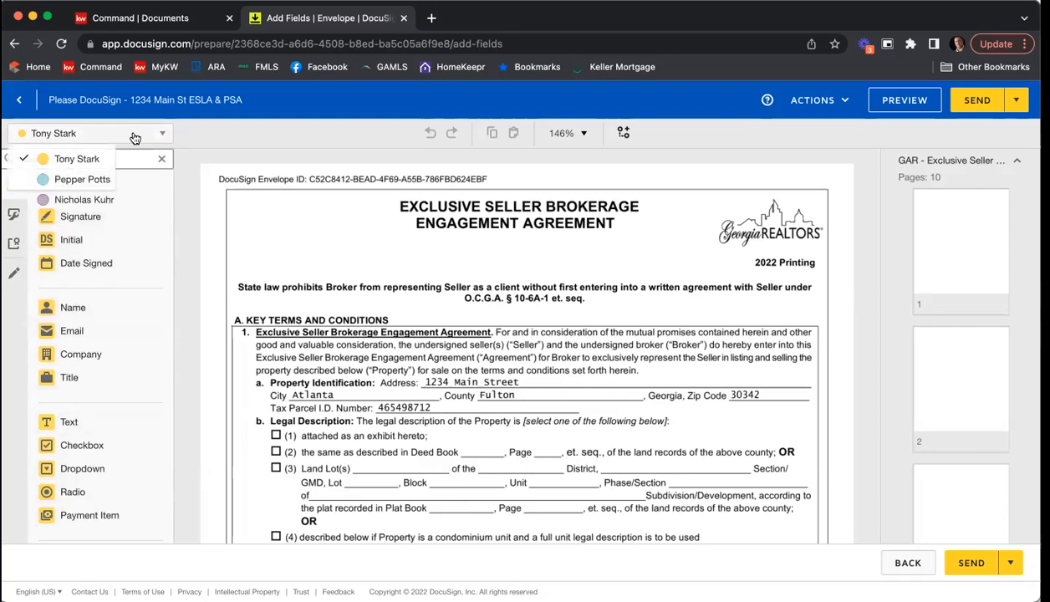
click(106, 180)
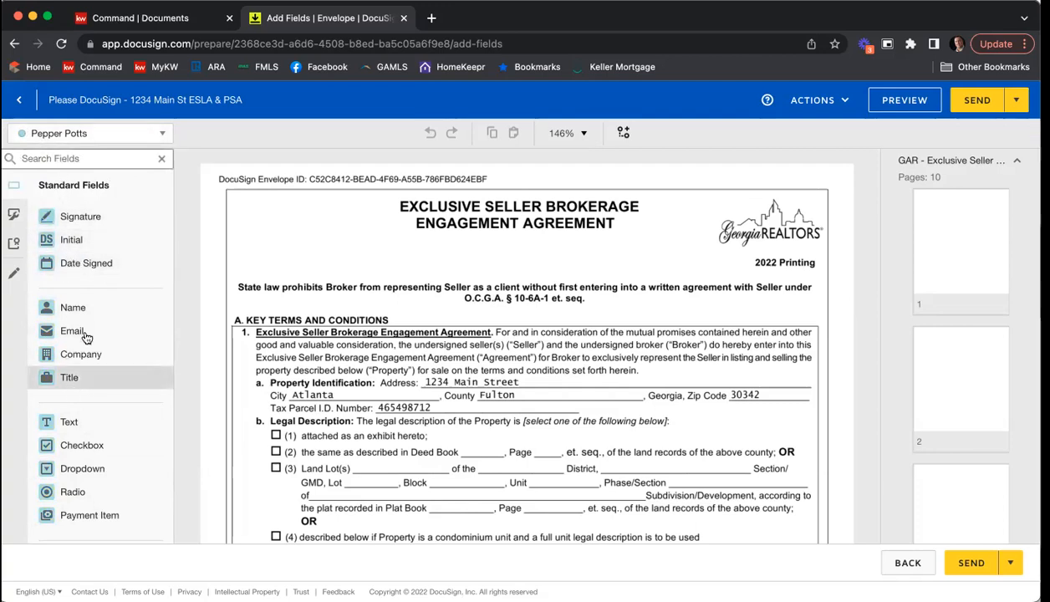
click(100, 138)
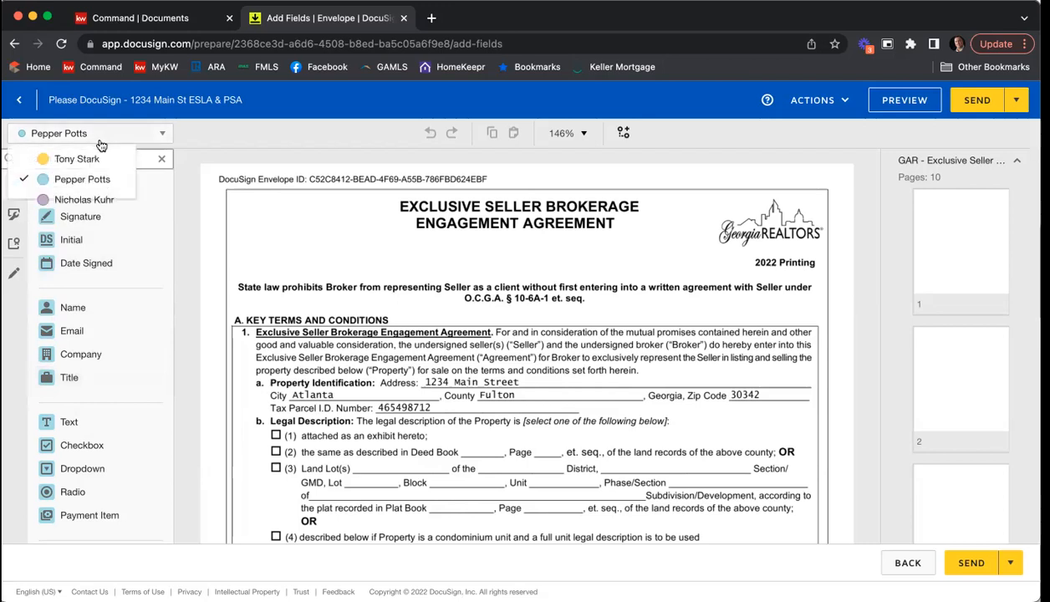
click(79, 199)
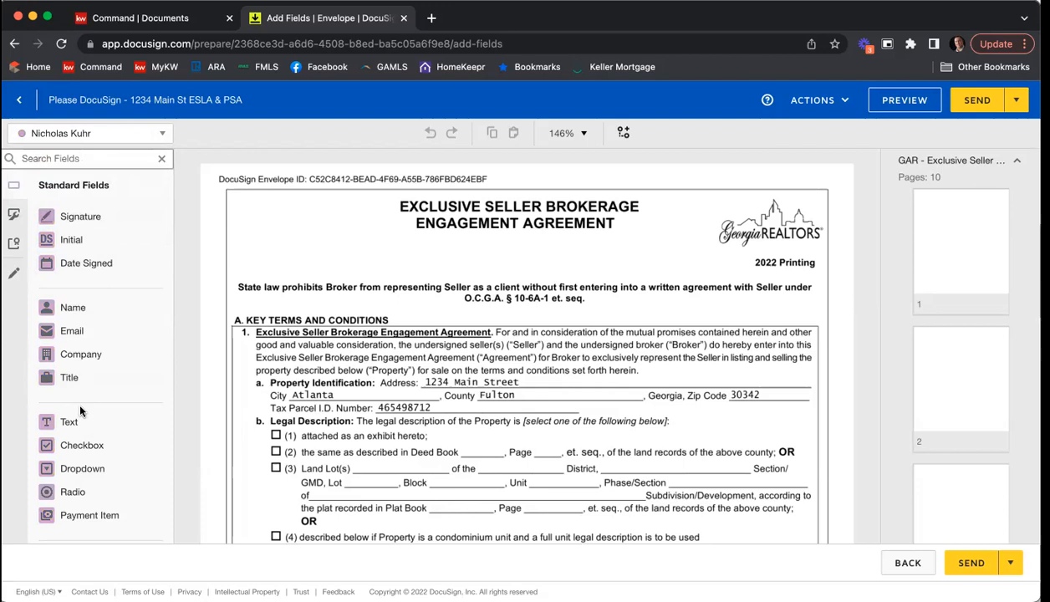
click(153, 134)
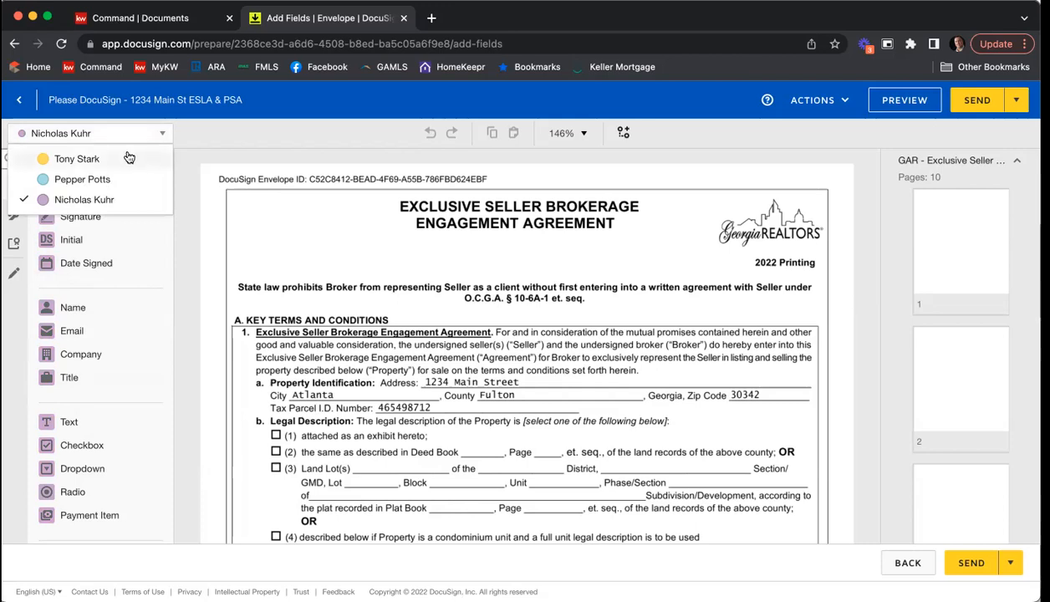
click(128, 152)
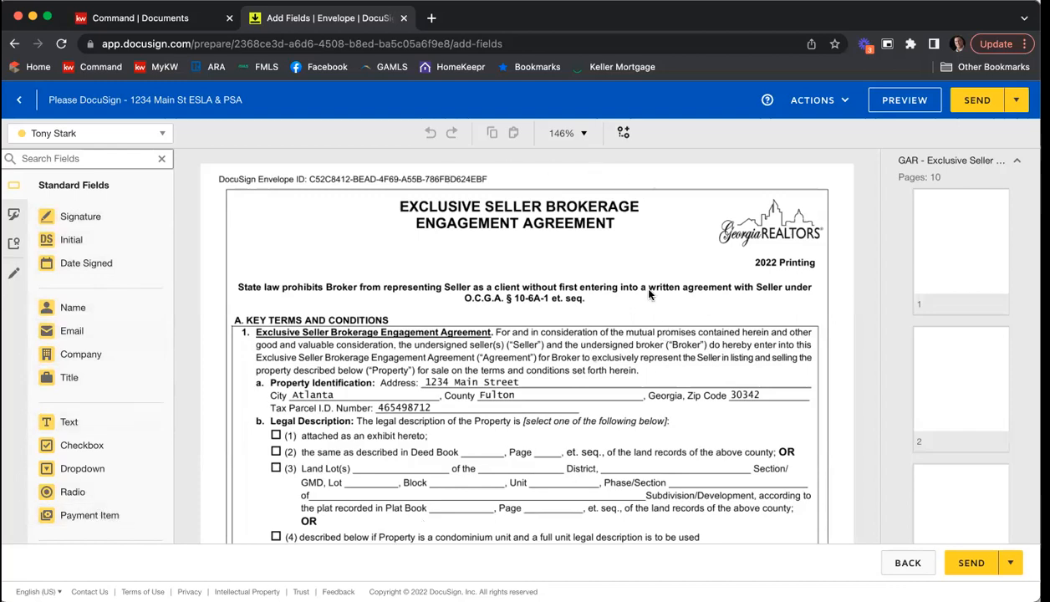
Step: Look through the Exclusive Seller agreement's pages and examine the signature and date fields for both sellers and the agent on page 10
scroll(642, 266, down, 2)
scroll(642, 266, down, 5)
scroll(643, 265, up, 7)
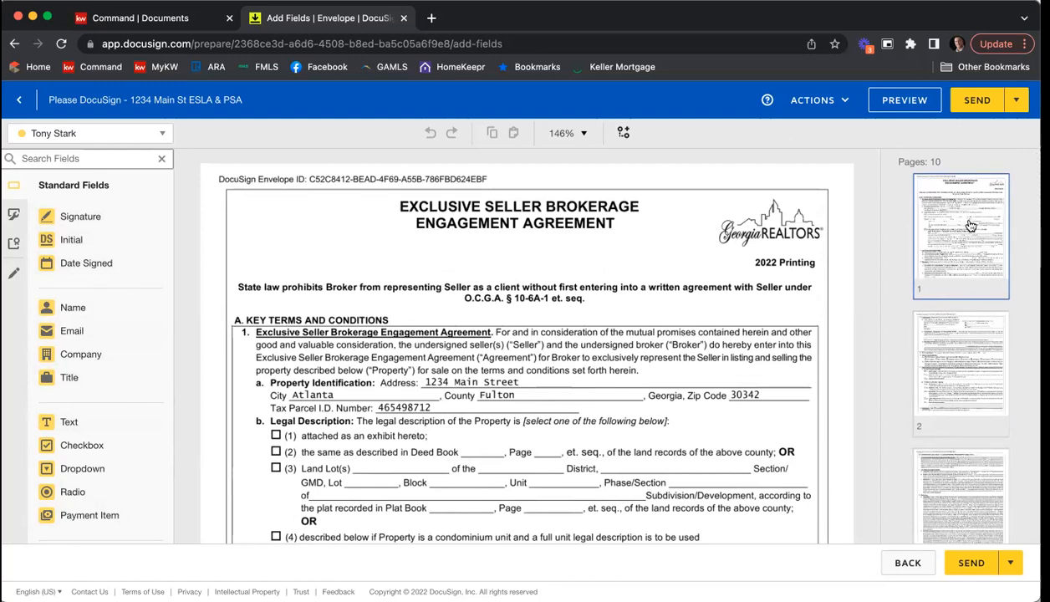
scroll(965, 222, down, 3)
scroll(969, 224, down, 5)
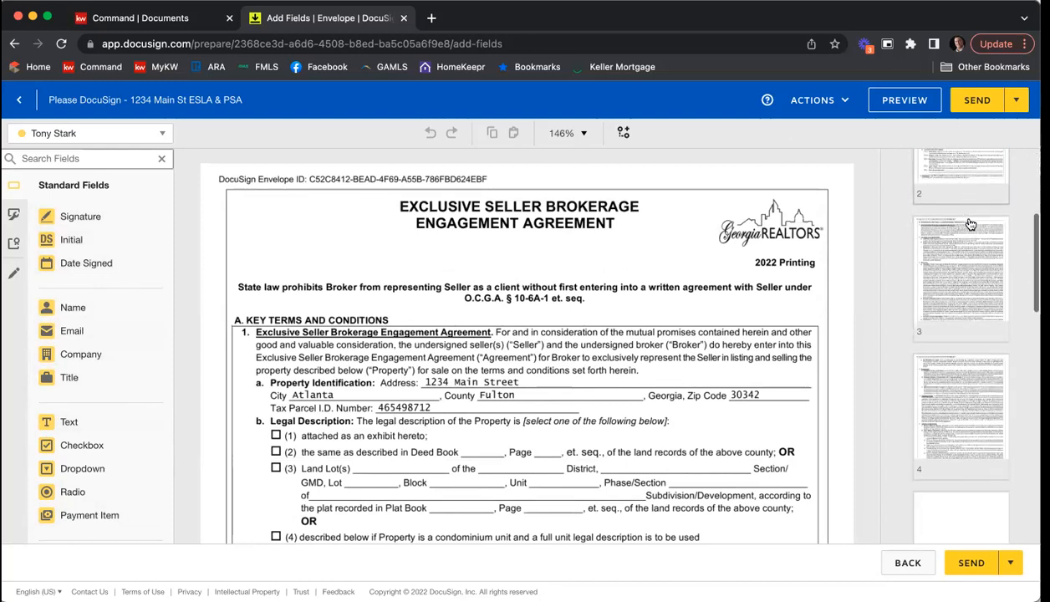
scroll(969, 223, down, 6)
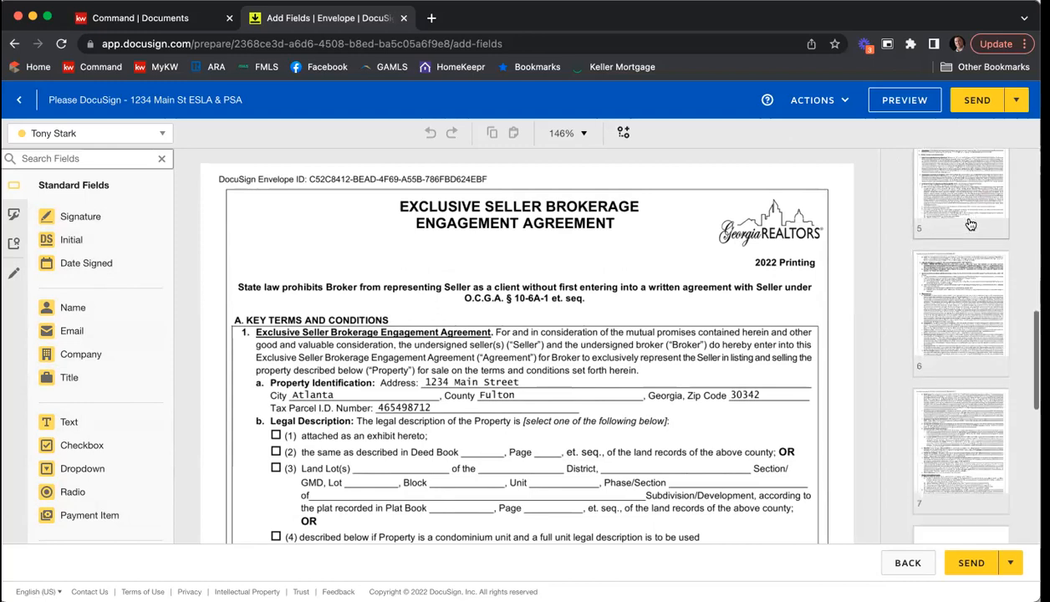
scroll(969, 223, down, 5)
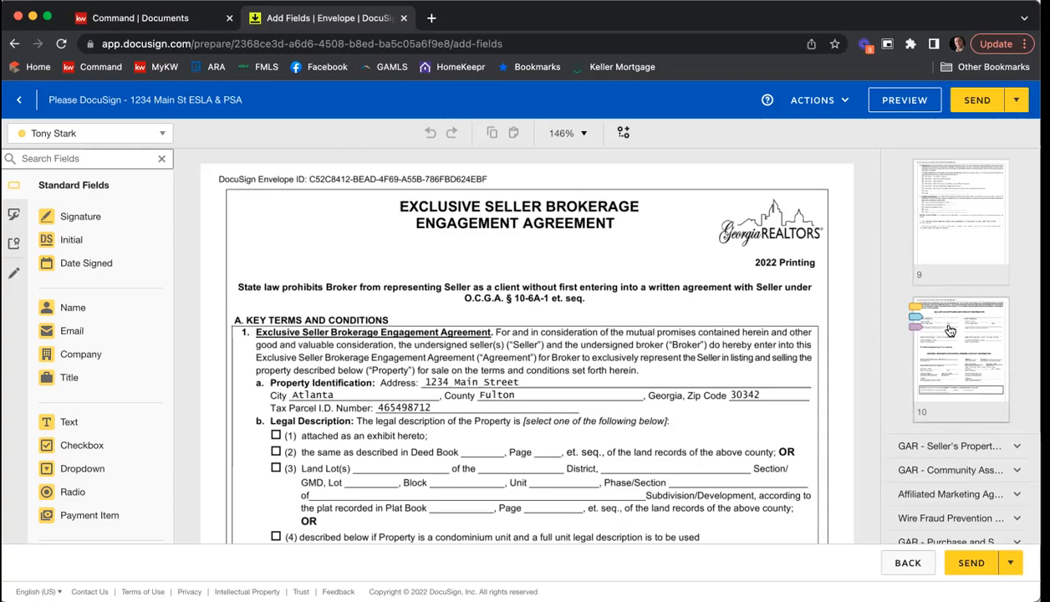
click(949, 330)
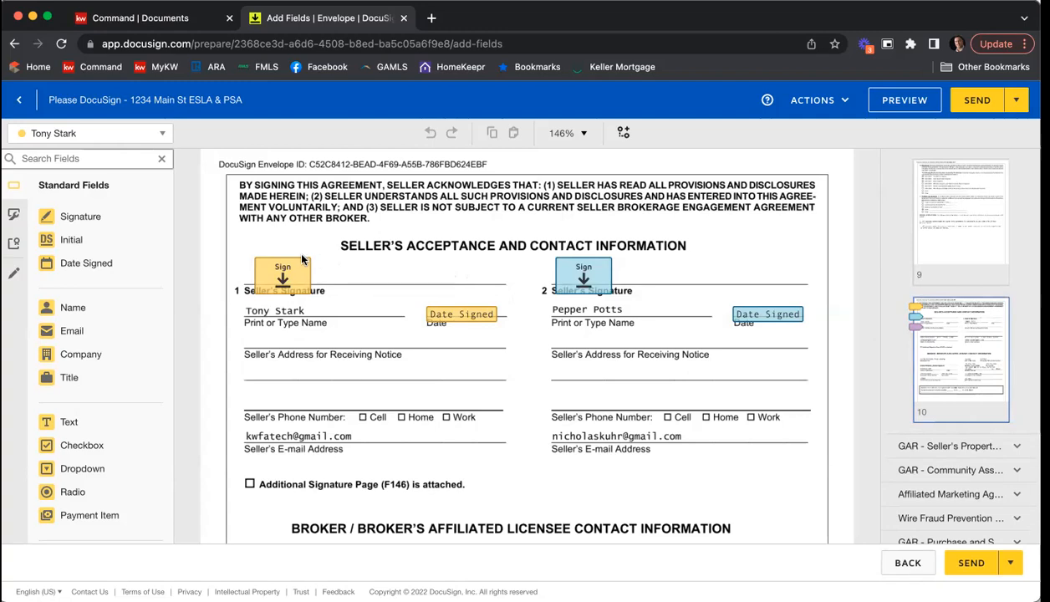
scroll(597, 280, down, 5)
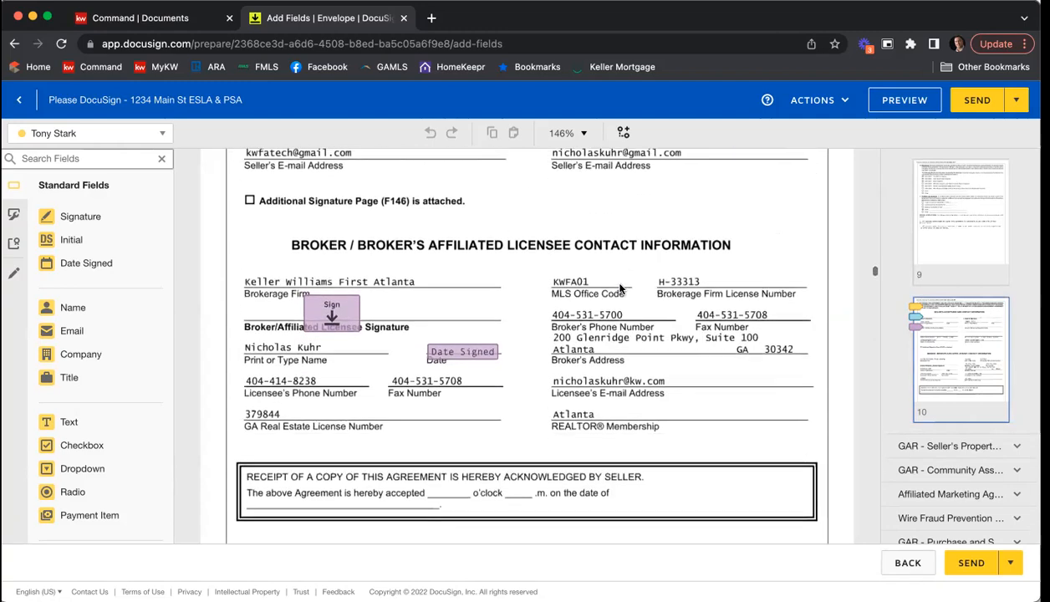
scroll(972, 224, up, 15)
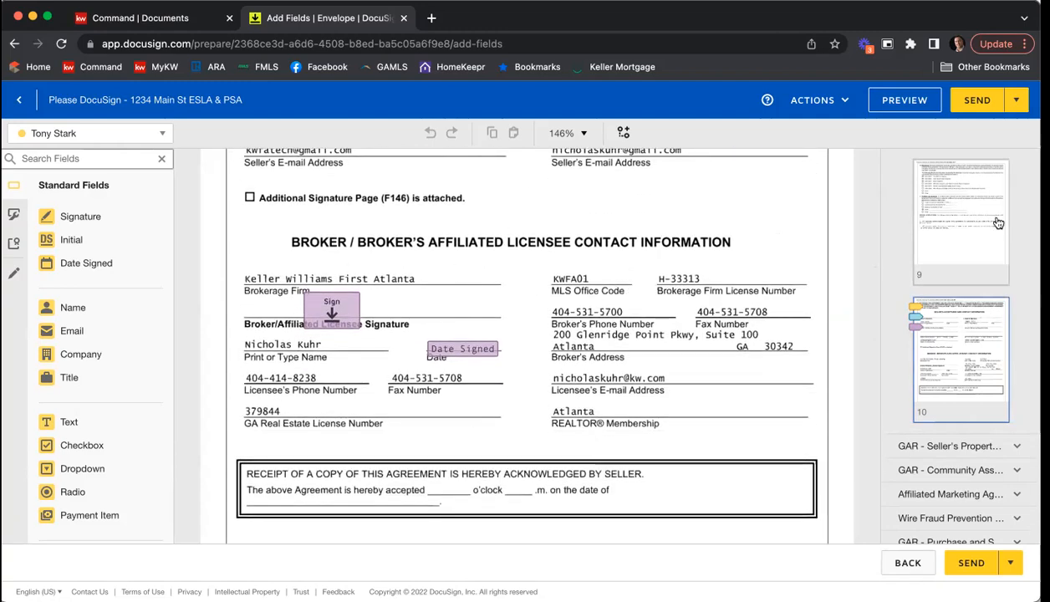
Step: Check the page thumbnails of the Seller's Property, Affiliated Marketing and Purchase and Sale documents for recipient field markers
click(954, 167)
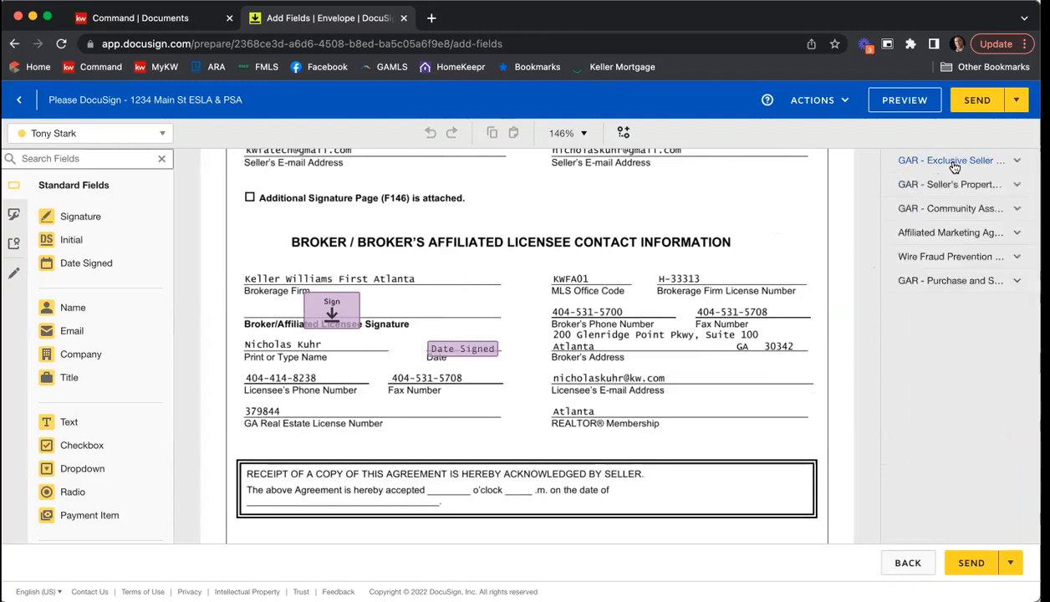
click(951, 186)
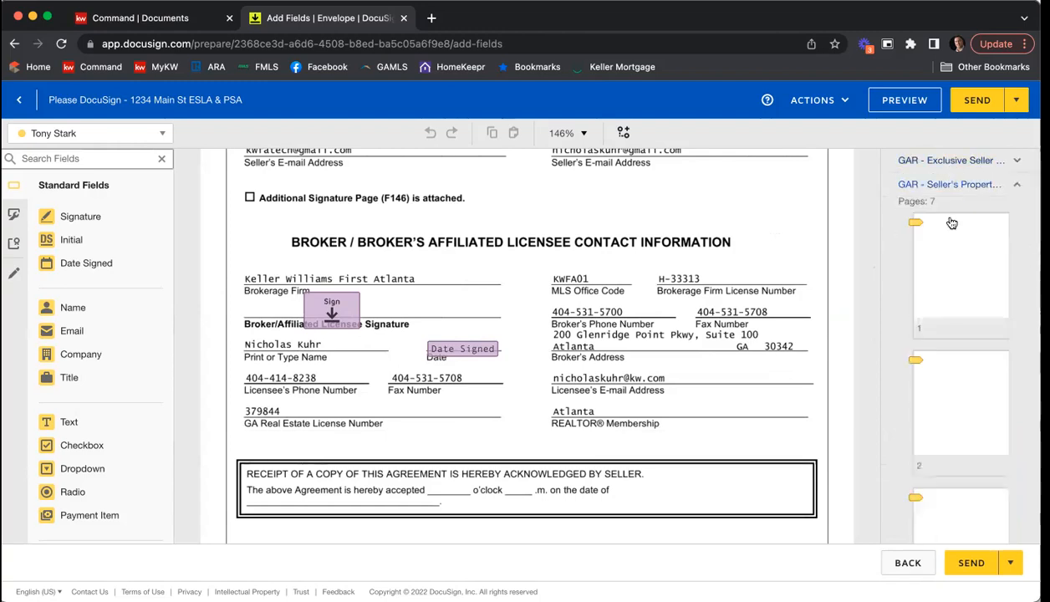
scroll(961, 251, down, 5)
scroll(961, 255, up, 5)
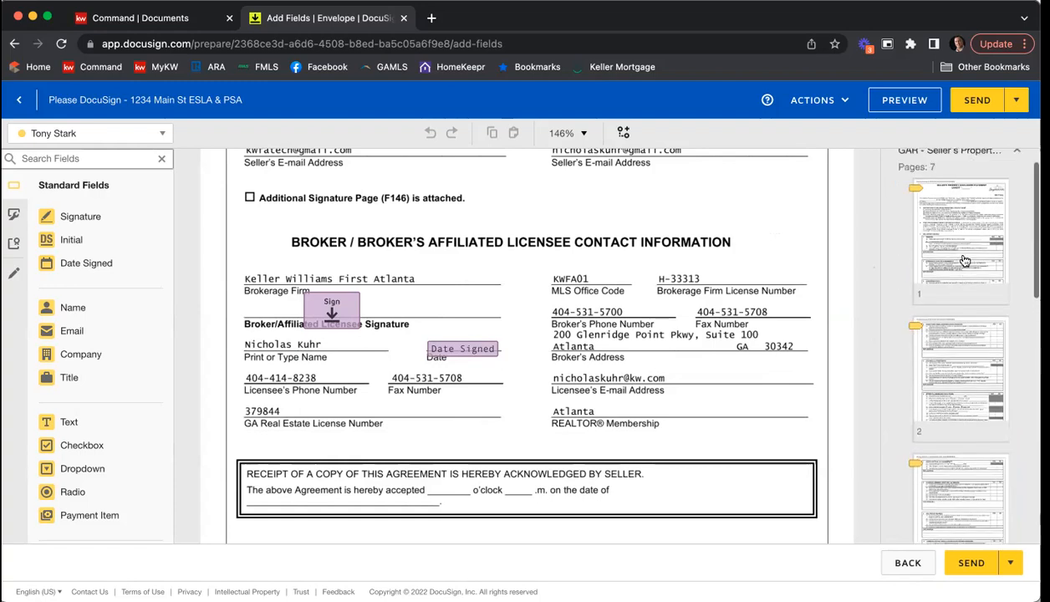
click(907, 186)
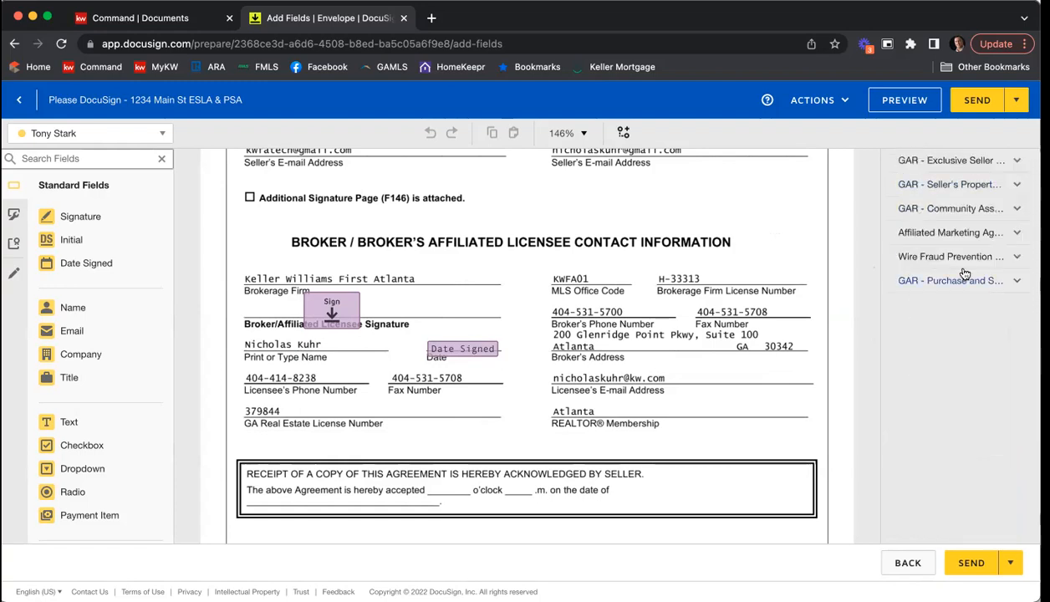
click(922, 235)
click(923, 237)
click(922, 280)
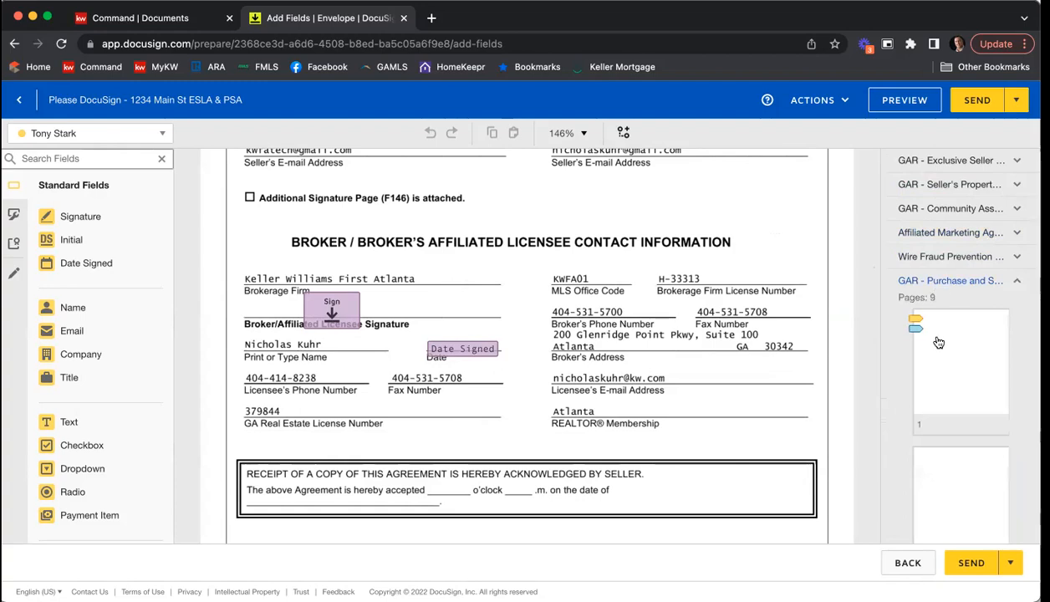
click(928, 283)
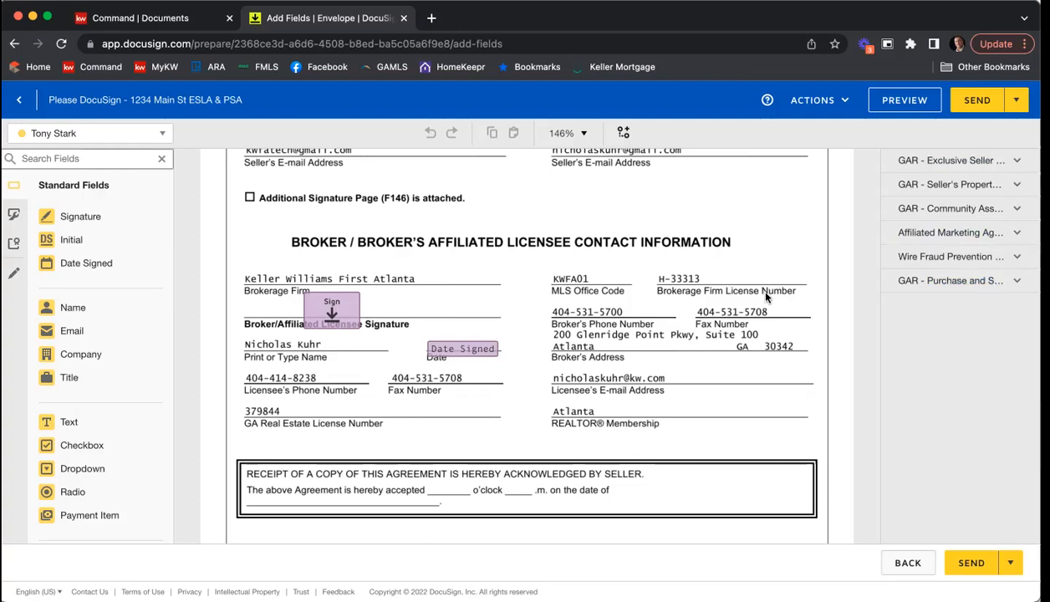
Step: Add a ticked, read-only checkbox assigned to the agent at "(1) attached as an exhibit hereto" under Legal Description on page 1
scroll(765, 297, up, 1)
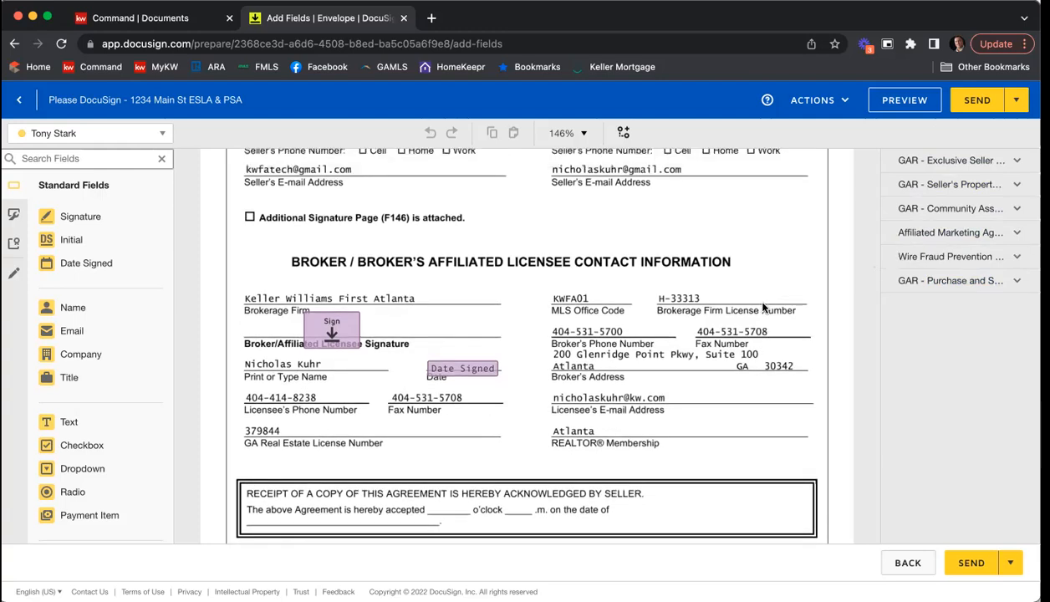
scroll(762, 307, up, 15)
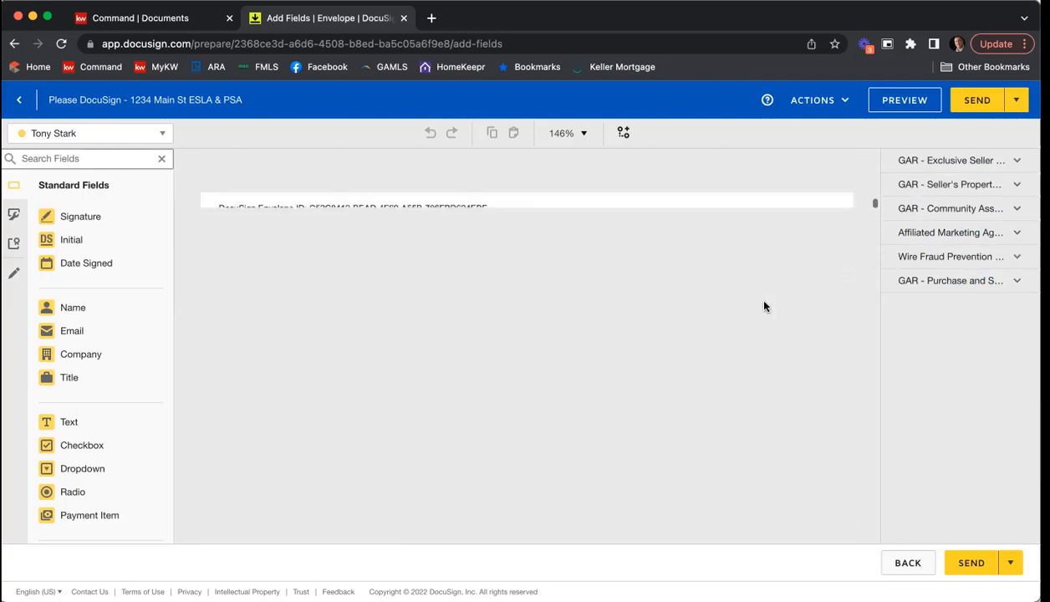
scroll(765, 307, up, 5)
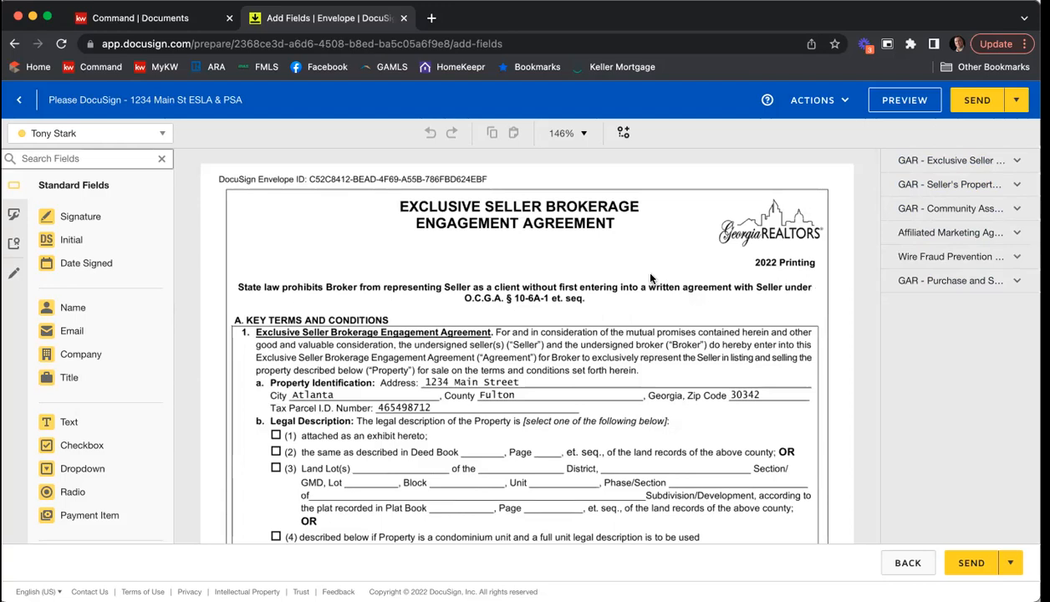
scroll(650, 278, down, 3)
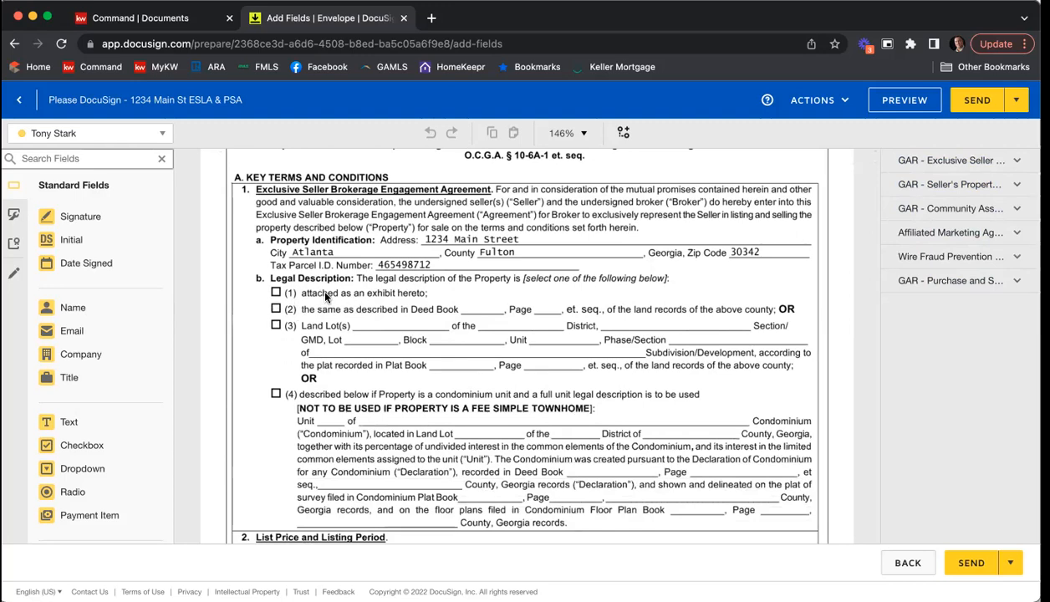
click(163, 133)
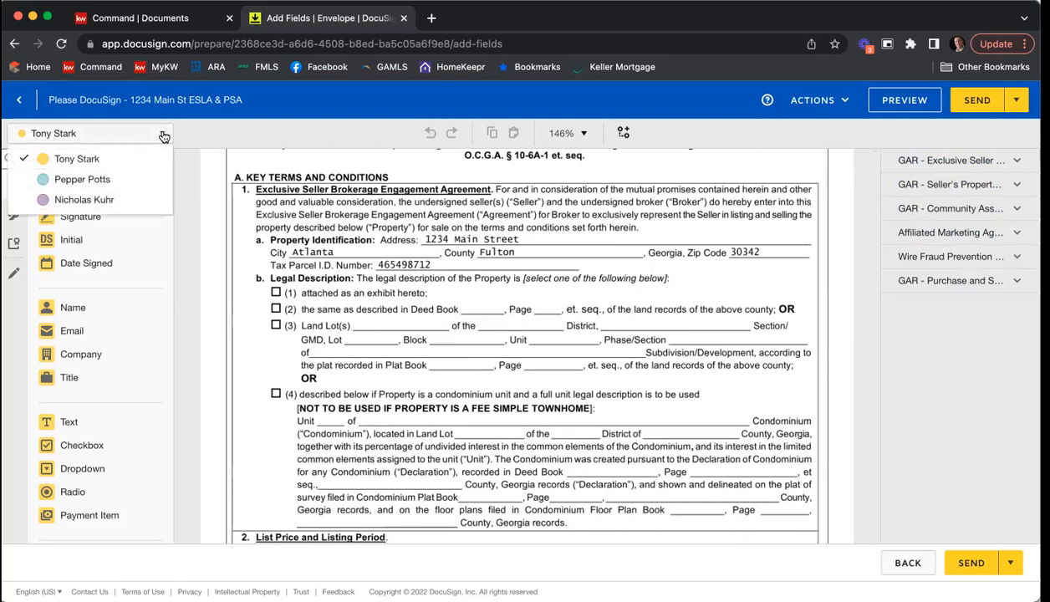
click(106, 199)
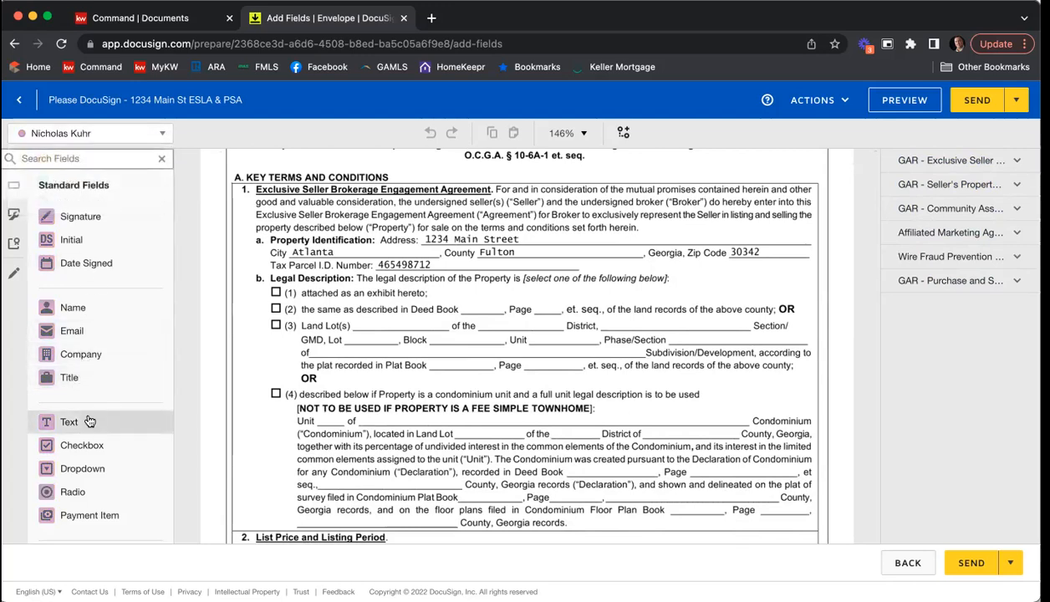
click(81, 445)
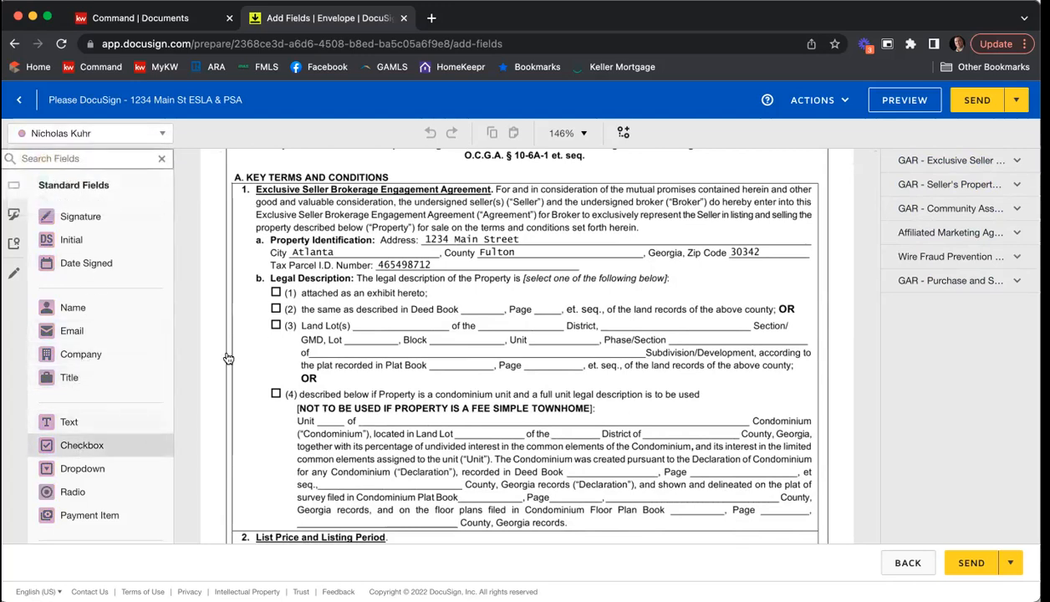
click(269, 289)
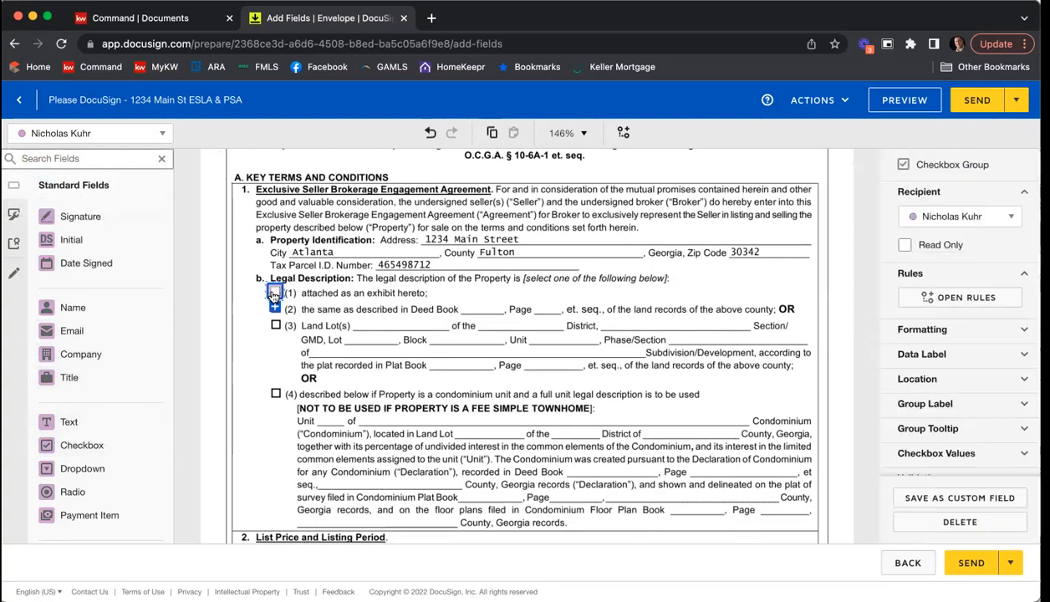
click(367, 291)
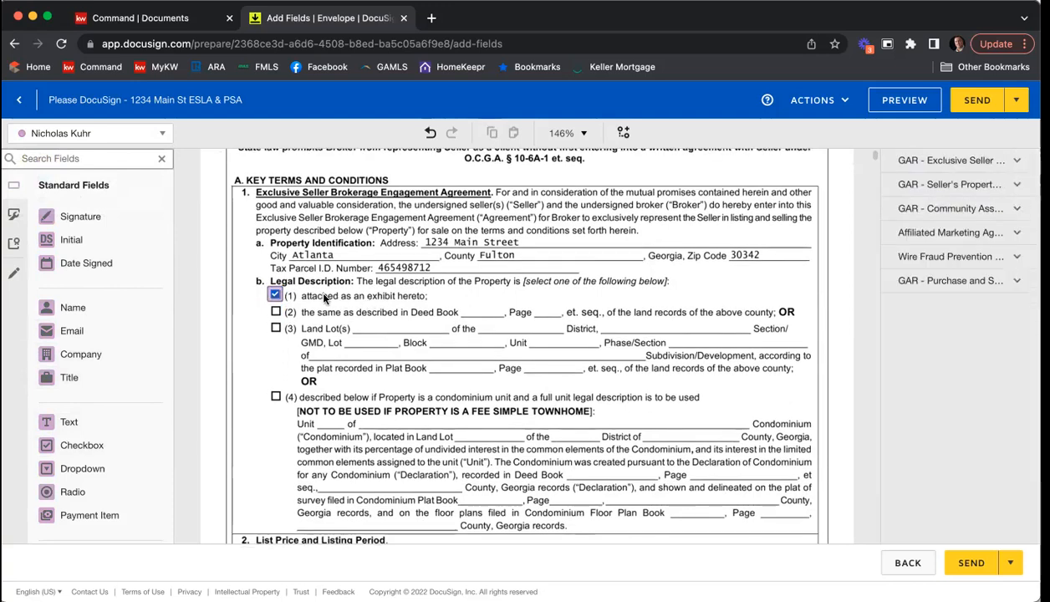
click(276, 295)
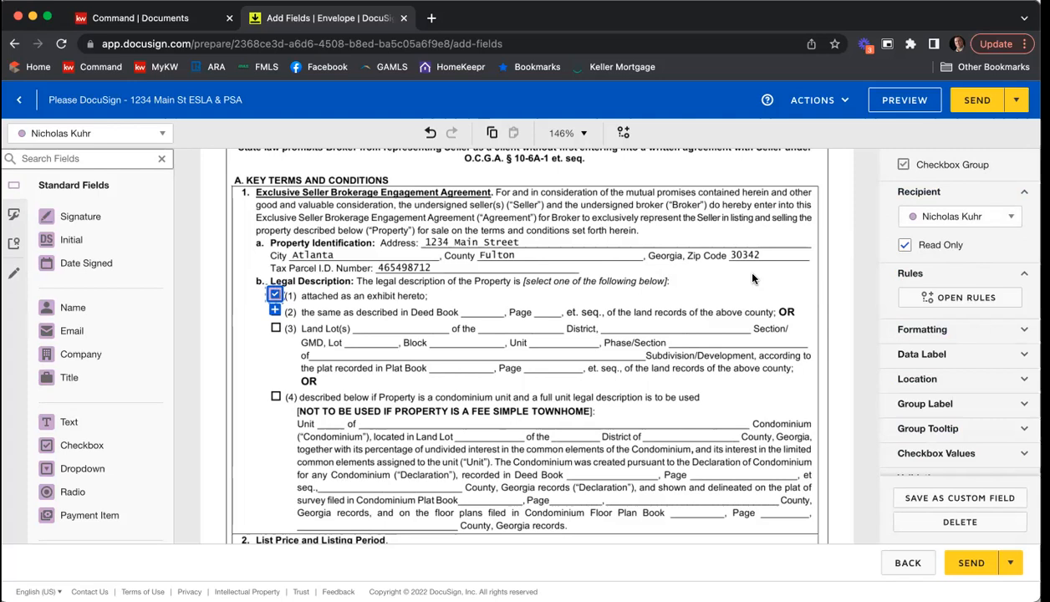
click(709, 301)
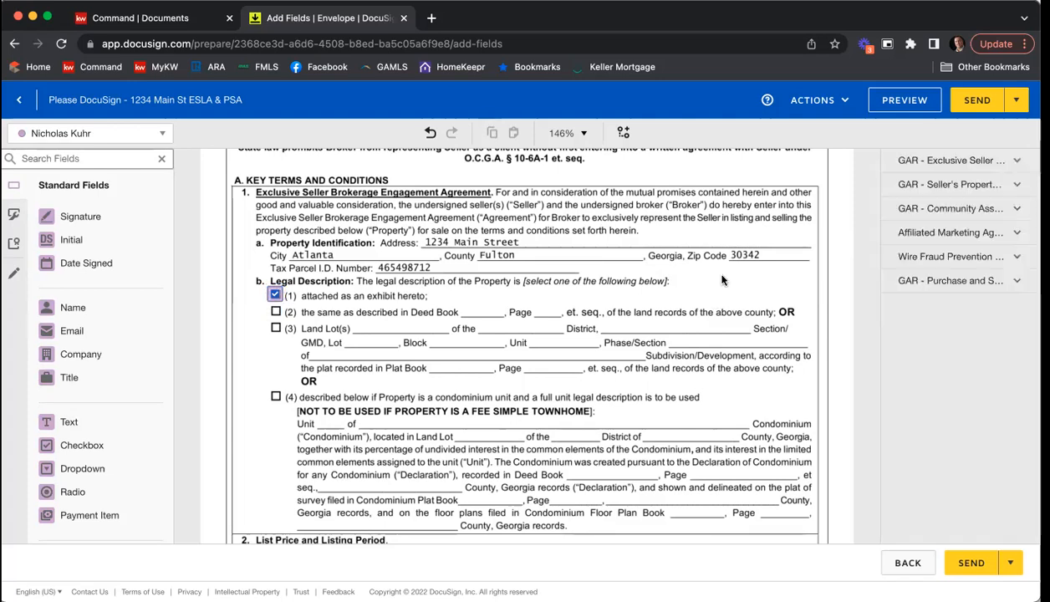
Step: Look through the Exclusive Seller agreement from the legal description on page 1 to Exhibits and Addenda on page 9
scroll(708, 301, down, 2)
scroll(722, 280, down, 4)
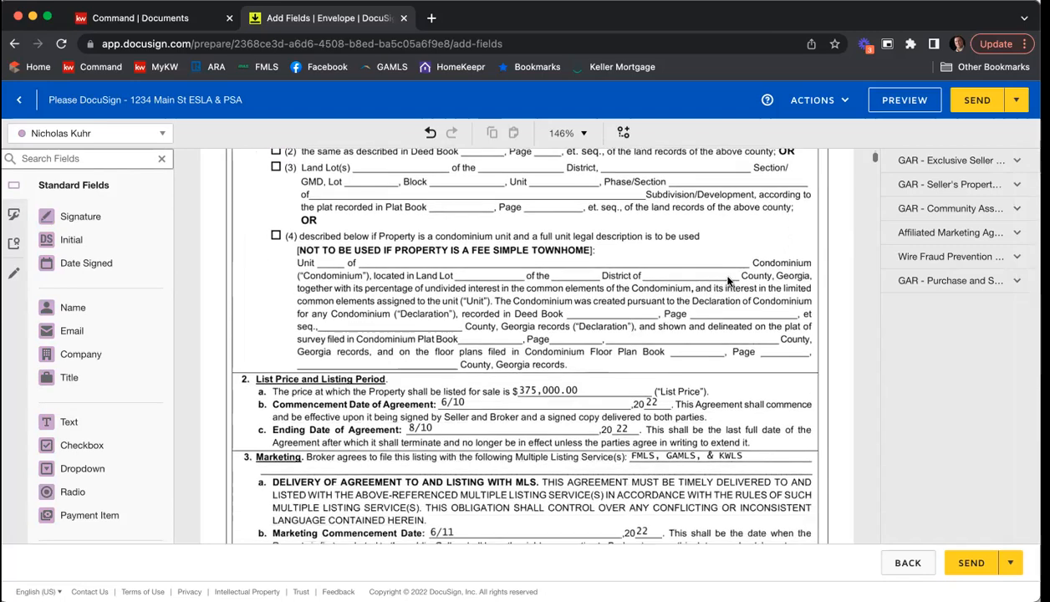
scroll(733, 279, down, 3)
scroll(732, 279, down, 4)
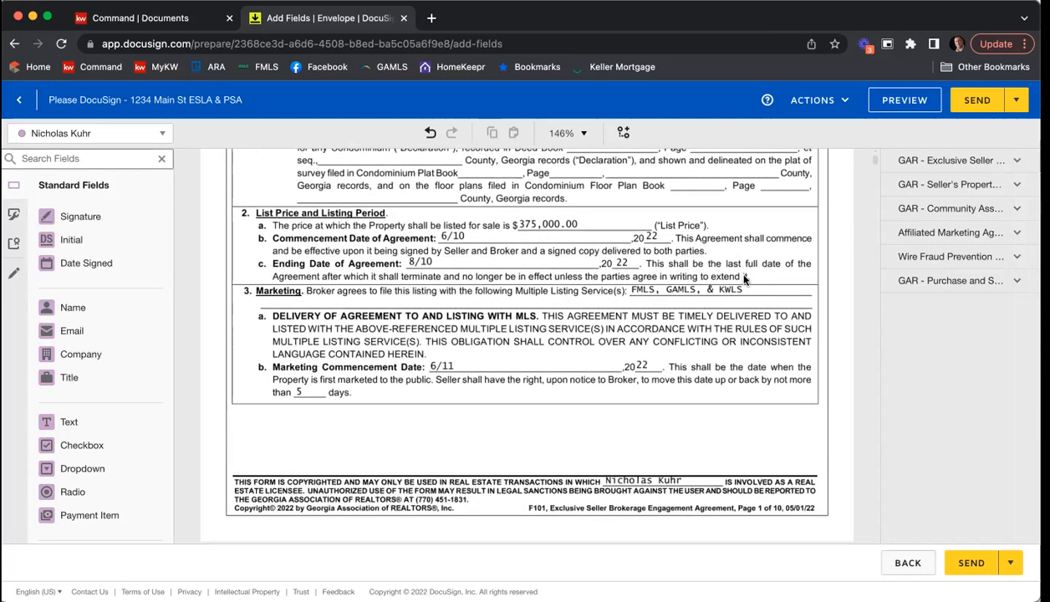
scroll(744, 279, down, 4)
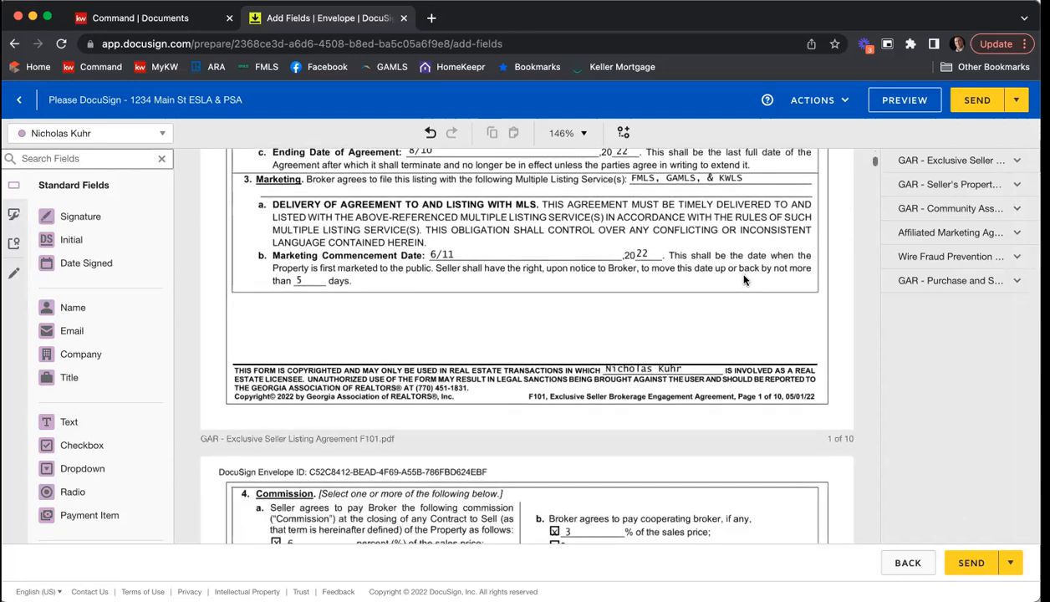
scroll(744, 280, down, 5)
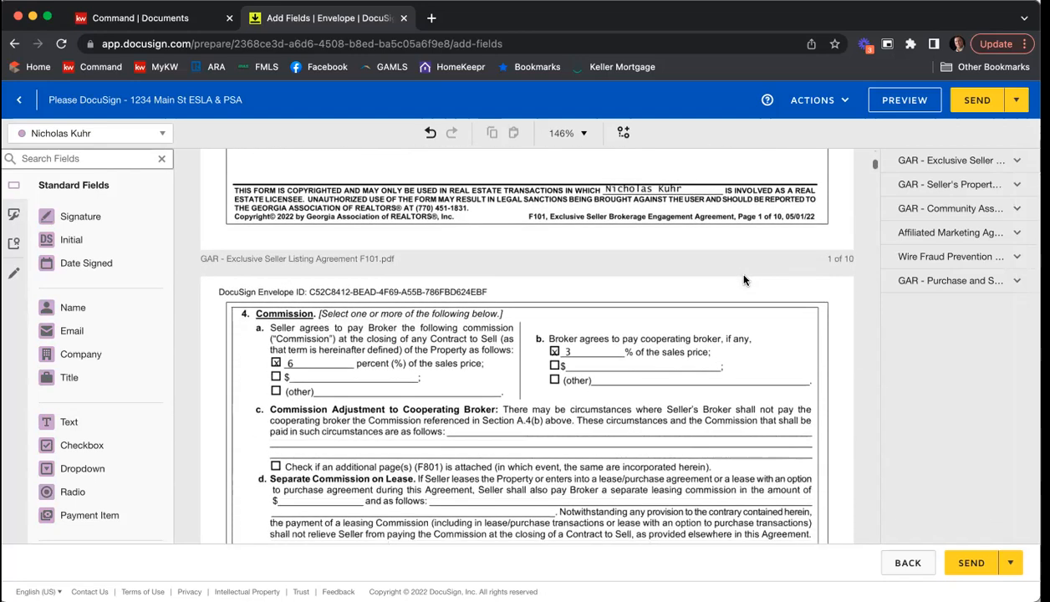
scroll(744, 280, down, 4)
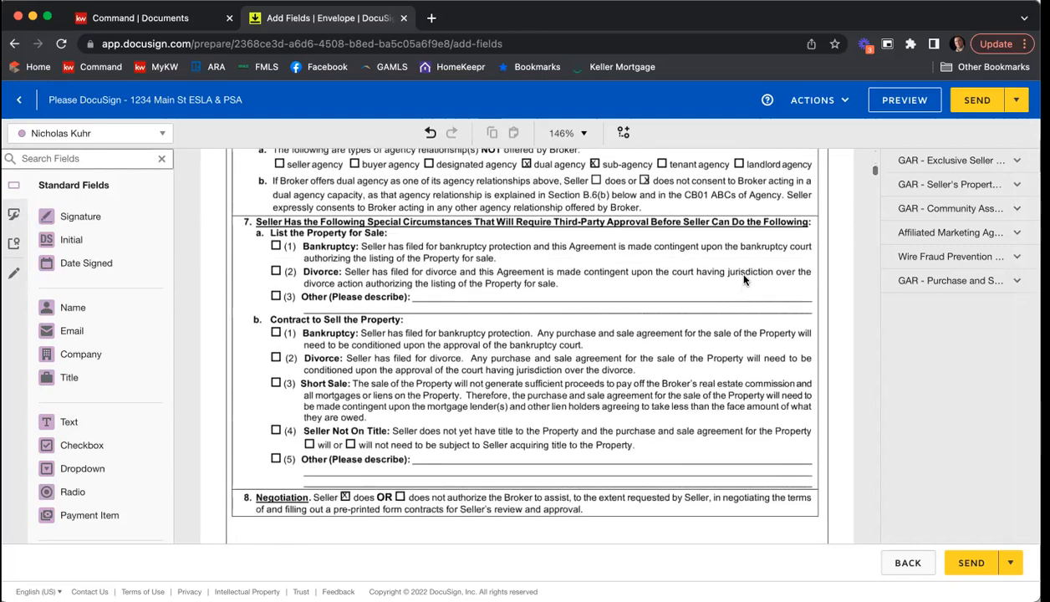
scroll(744, 280, down, 13)
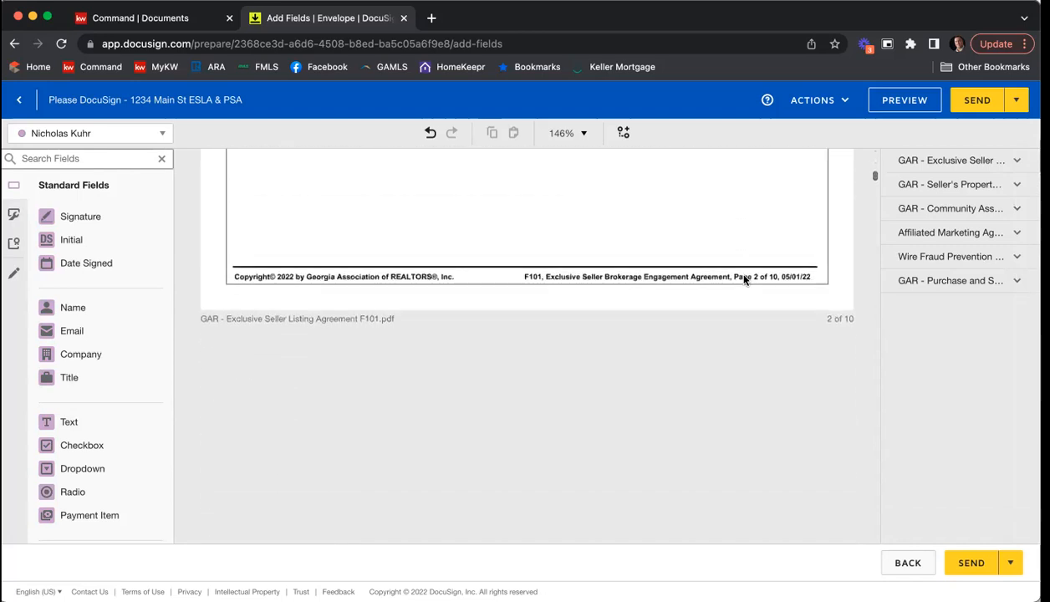
scroll(744, 280, down, 20)
scroll(744, 280, down, 20)
scroll(744, 280, down, 20)
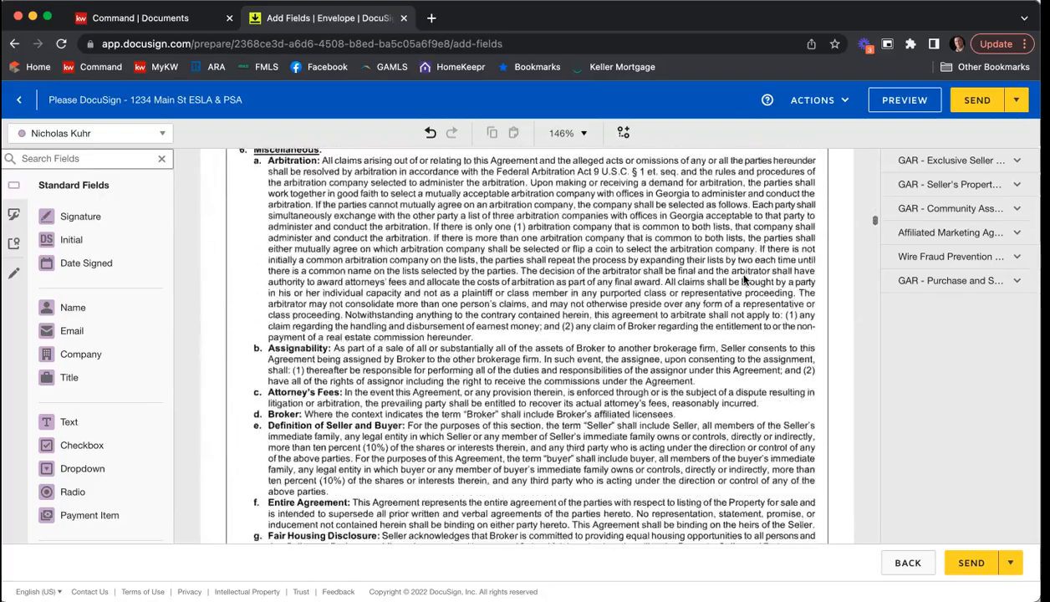
scroll(744, 280, down, 20)
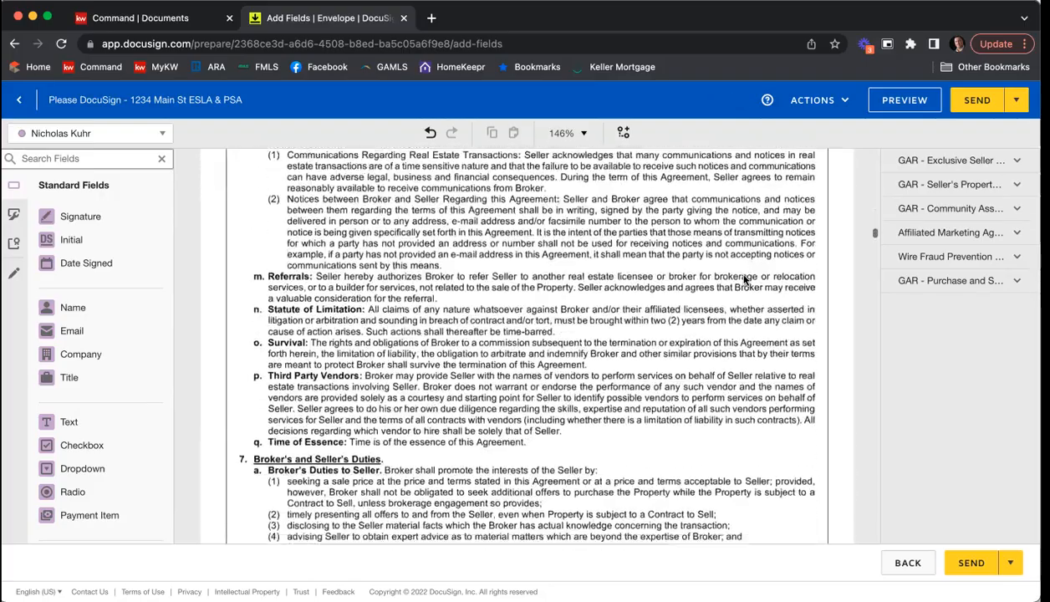
scroll(744, 280, down, 20)
scroll(744, 280, down, 20)
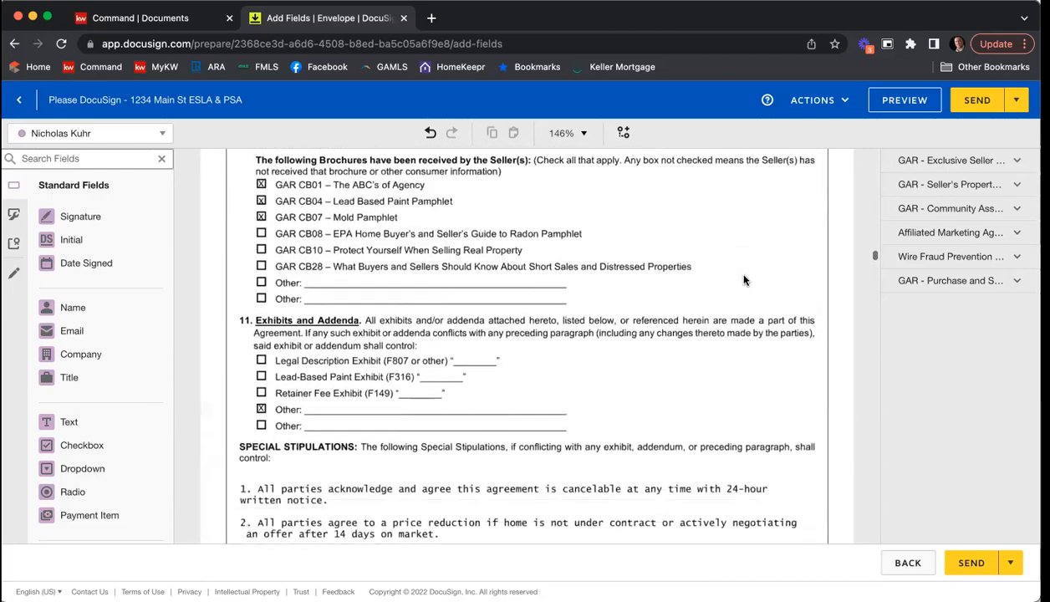
Step: Add a ticked, read-only checkbox assigned to the agent at "Legal Description Exhibit (F807 or other)" under Exhibits and Addenda
scroll(742, 280, up, 1)
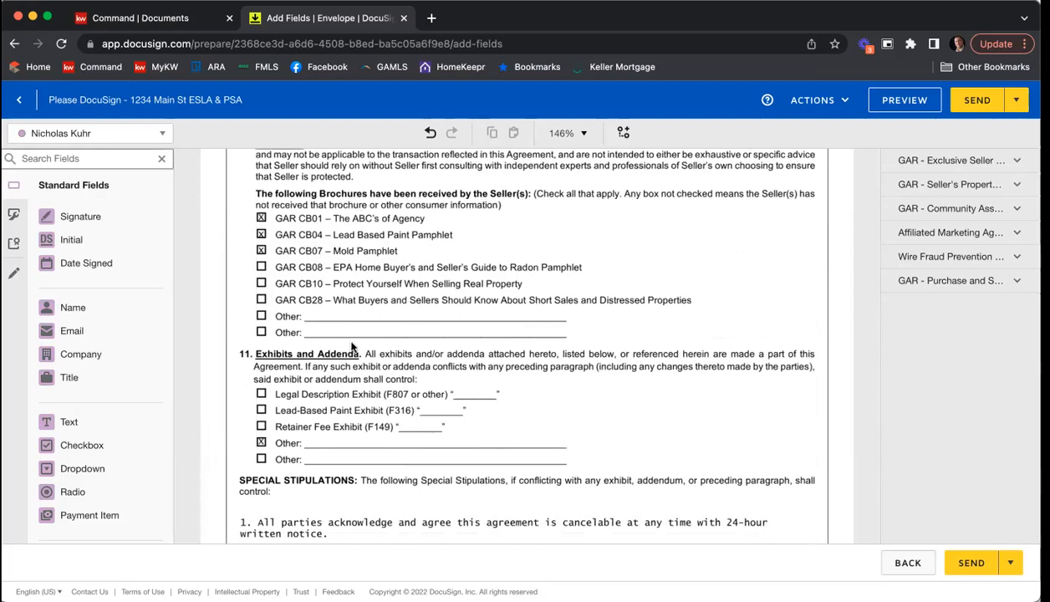
scroll(351, 347, down, 1)
click(93, 451)
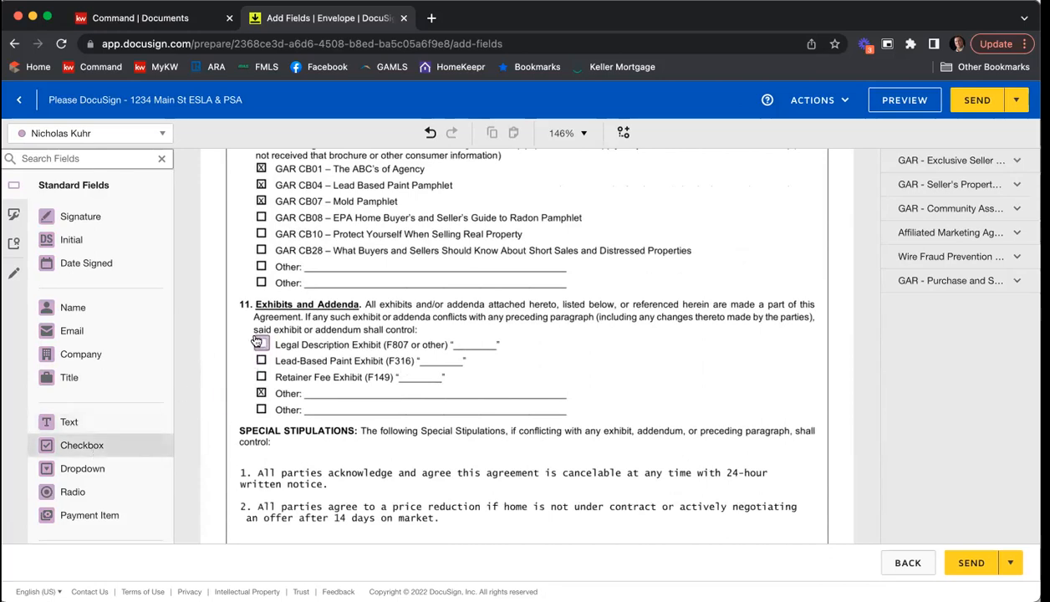
click(258, 342)
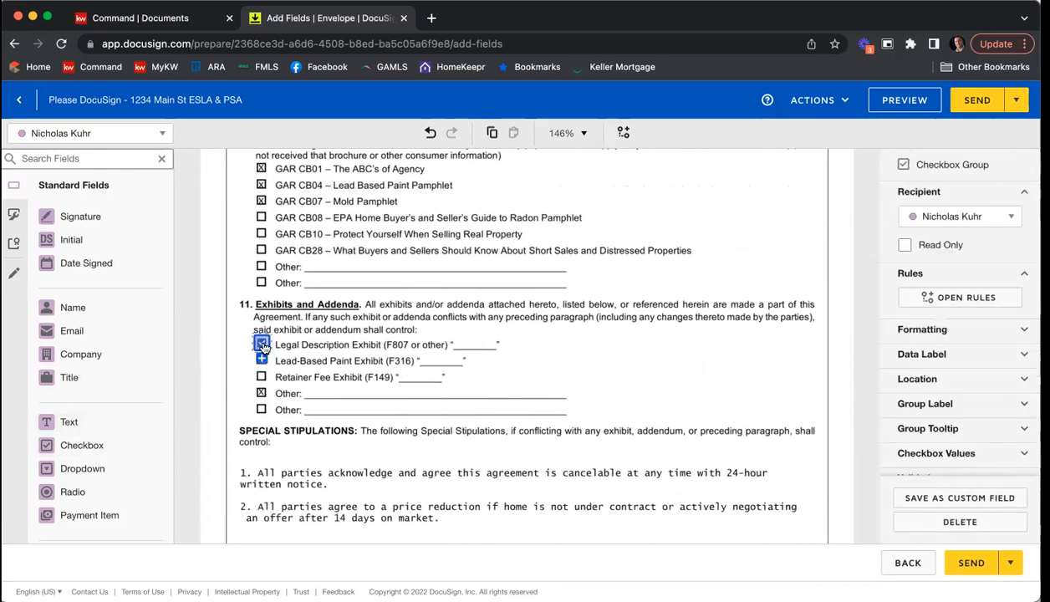
click(904, 244)
Step: Fill the Legal Description Exhibit blank with a small agent text field reading "A", made read-only and not required
drag(105, 421, 460, 338)
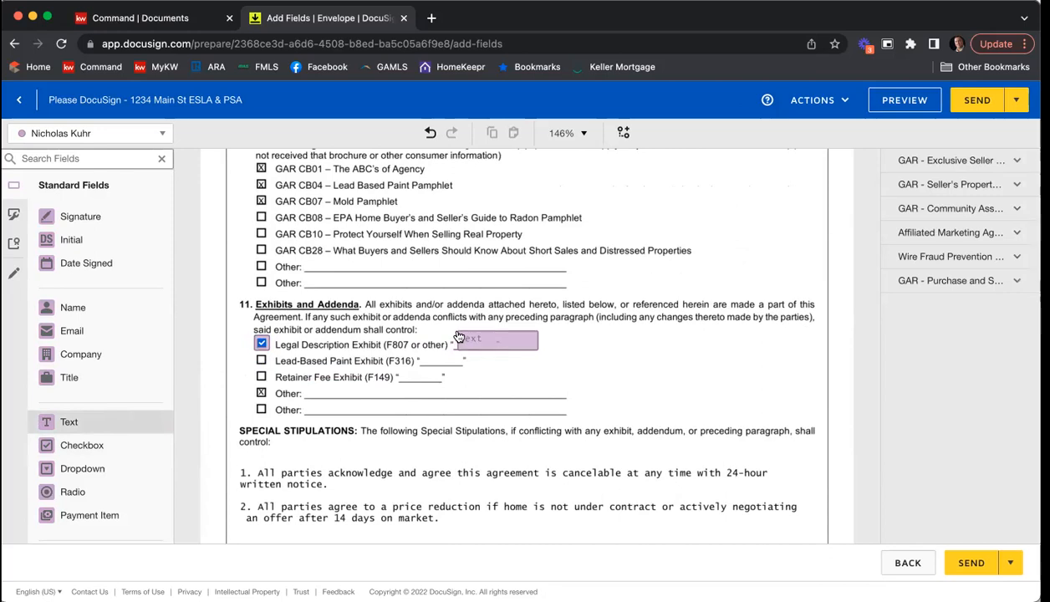
drag(535, 349, 478, 351)
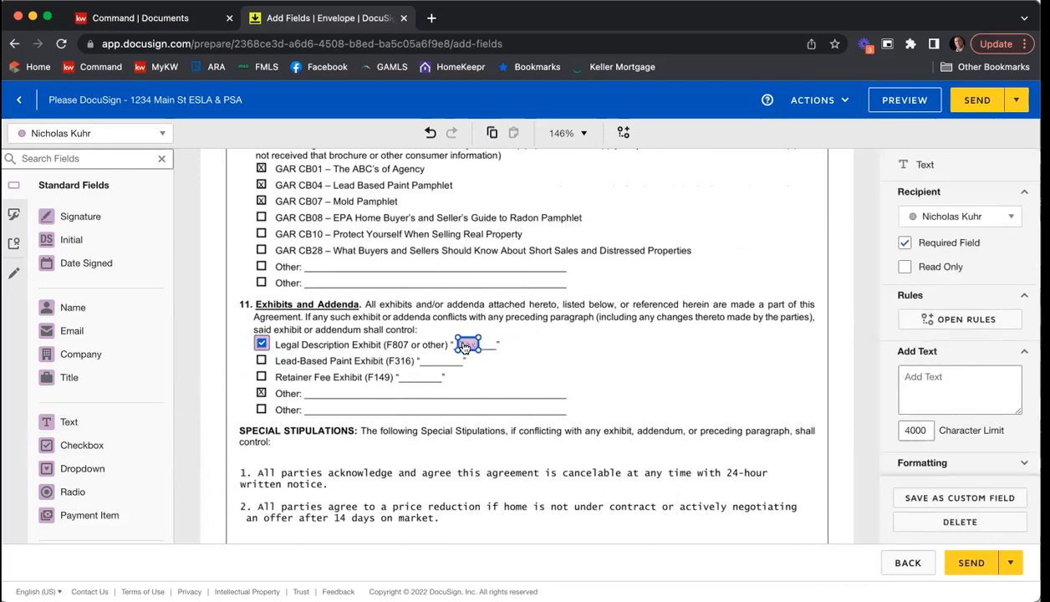
click(591, 338)
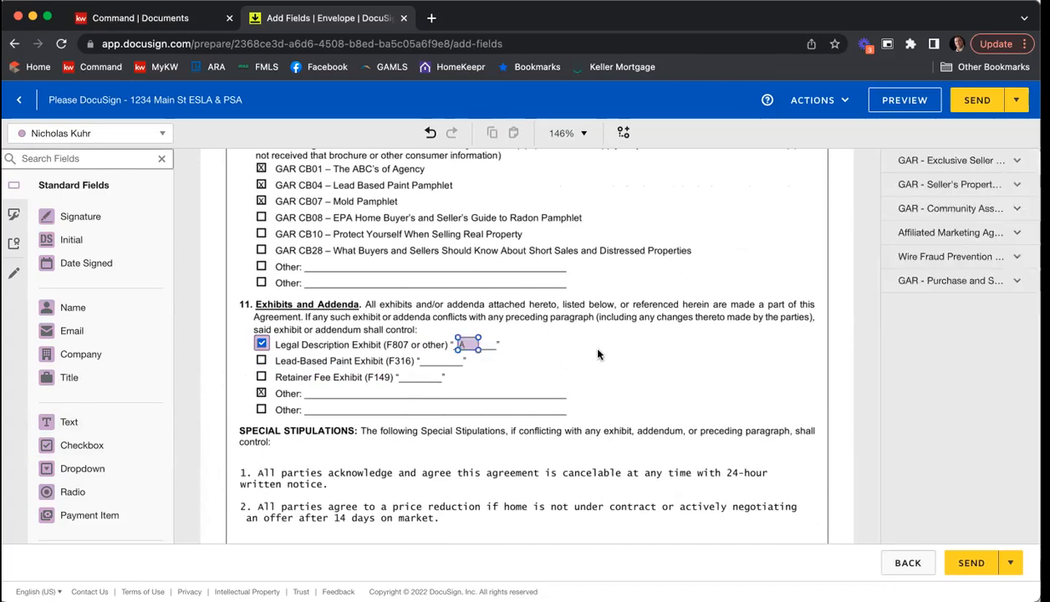
click(470, 345)
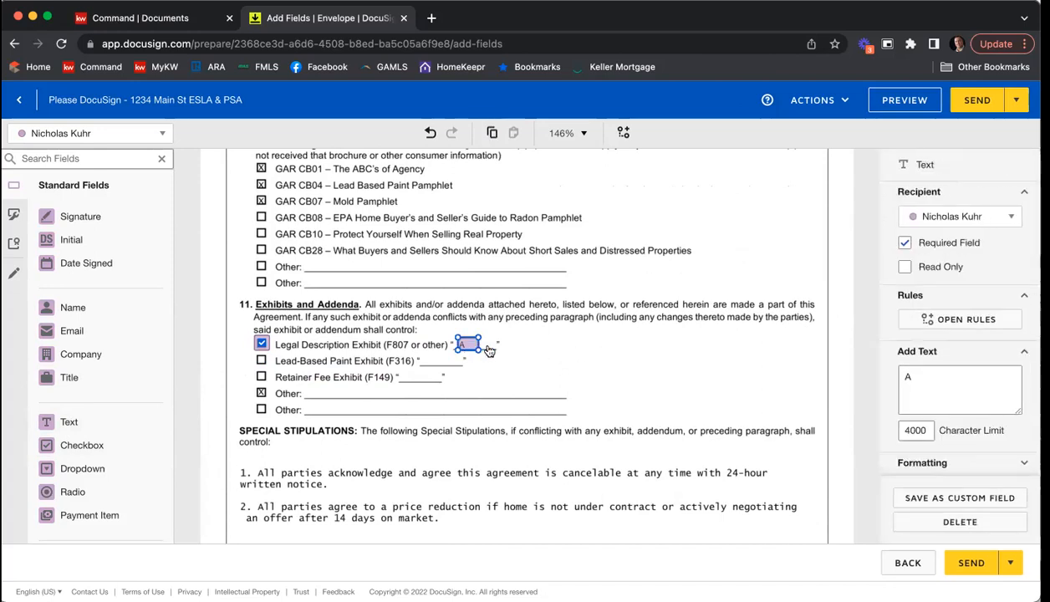
click(905, 243)
click(905, 268)
click(717, 328)
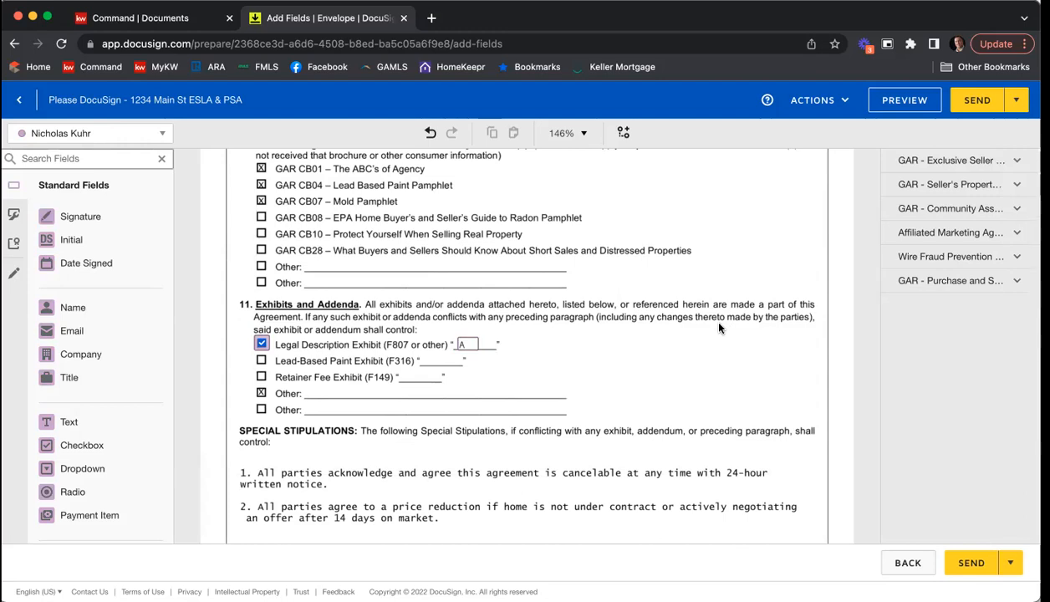
Step: Examine the special stipulations on page 9 and the seller, broker and receipt sections on page 10 for missing fields
scroll(730, 286, down, 2)
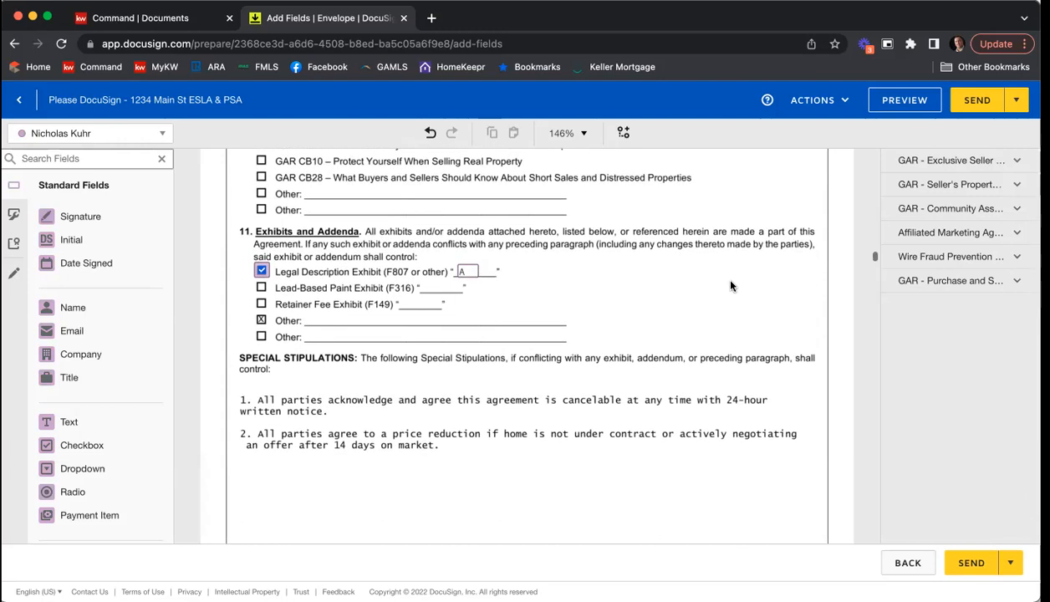
scroll(730, 286, down, 3)
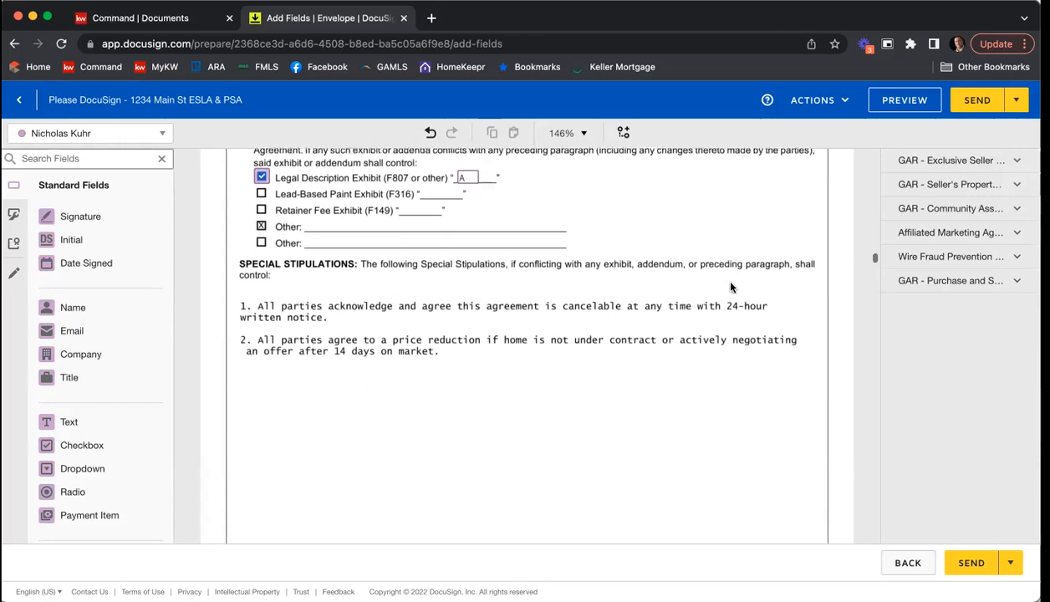
scroll(551, 352, down, 2)
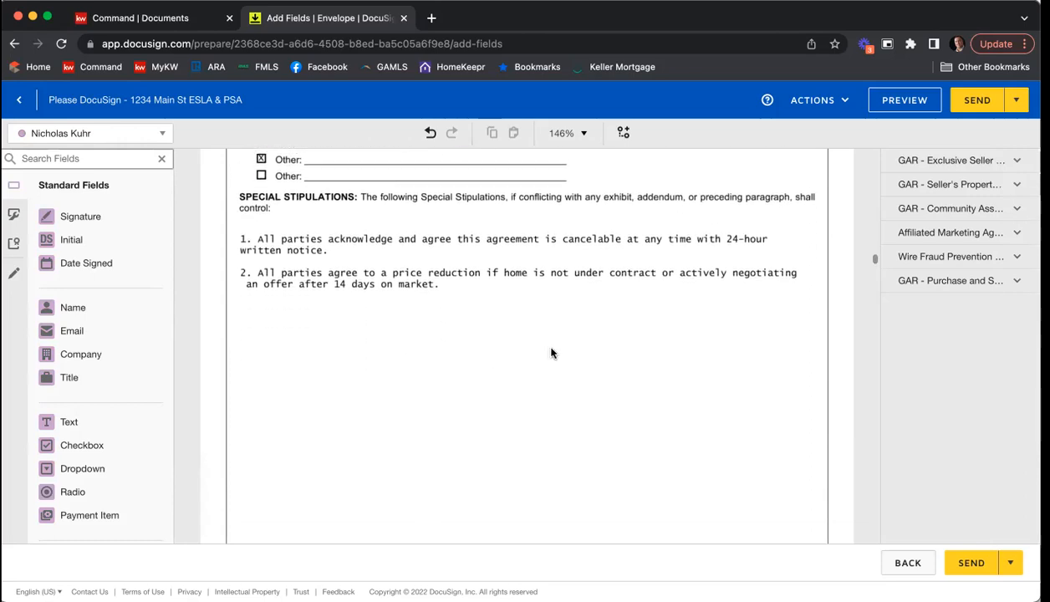
scroll(551, 353, down, 1)
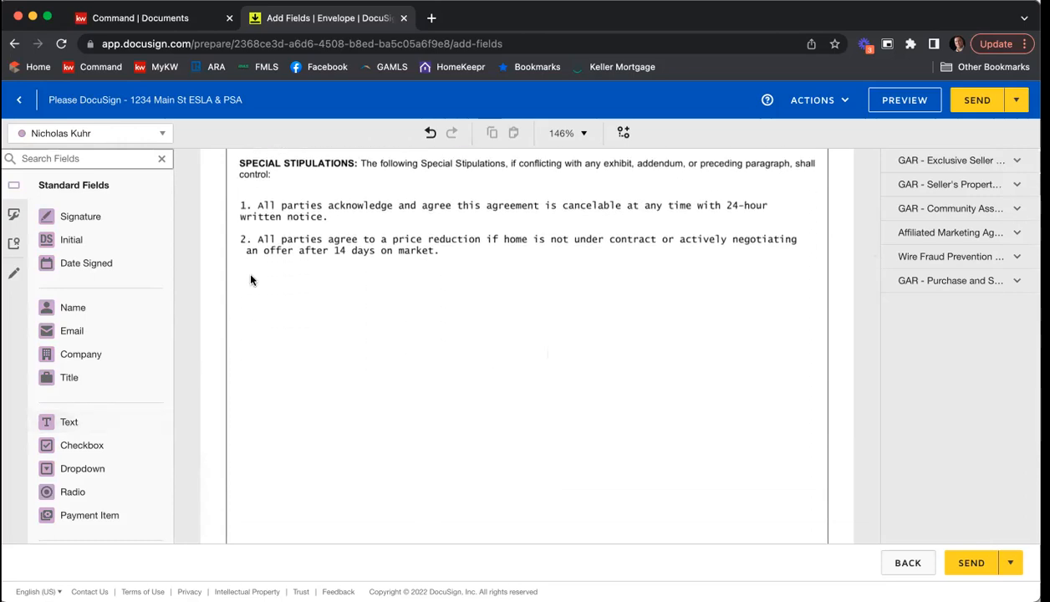
scroll(484, 292, down, 1)
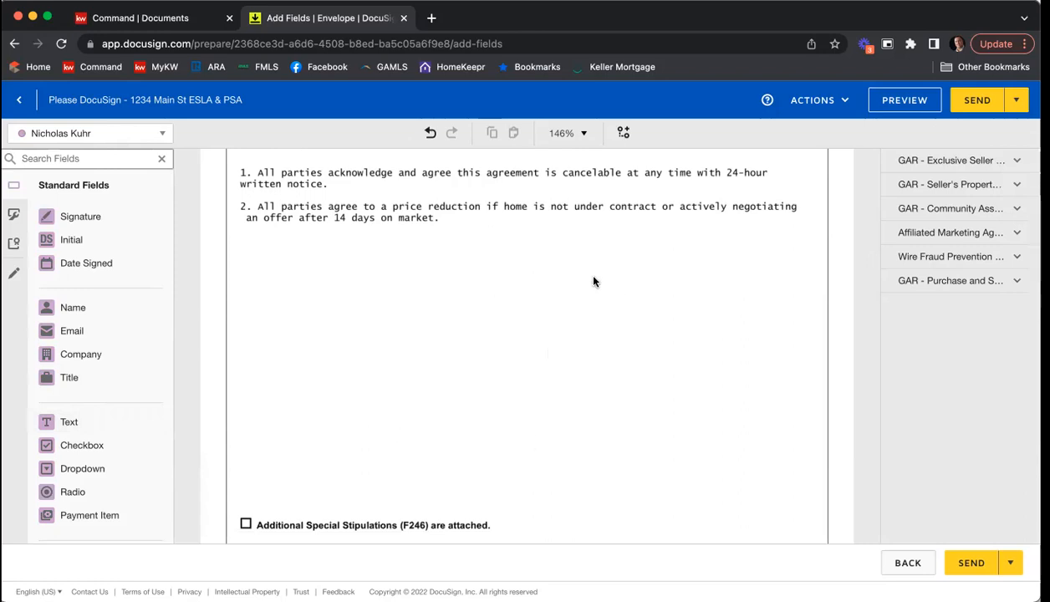
scroll(674, 264, down, 5)
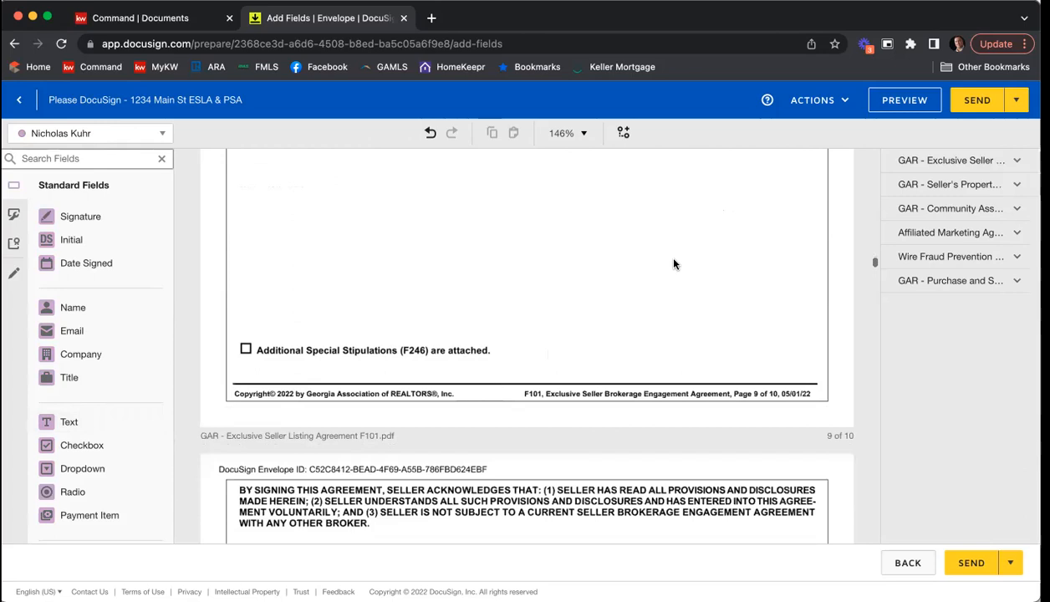
scroll(673, 264, down, 7)
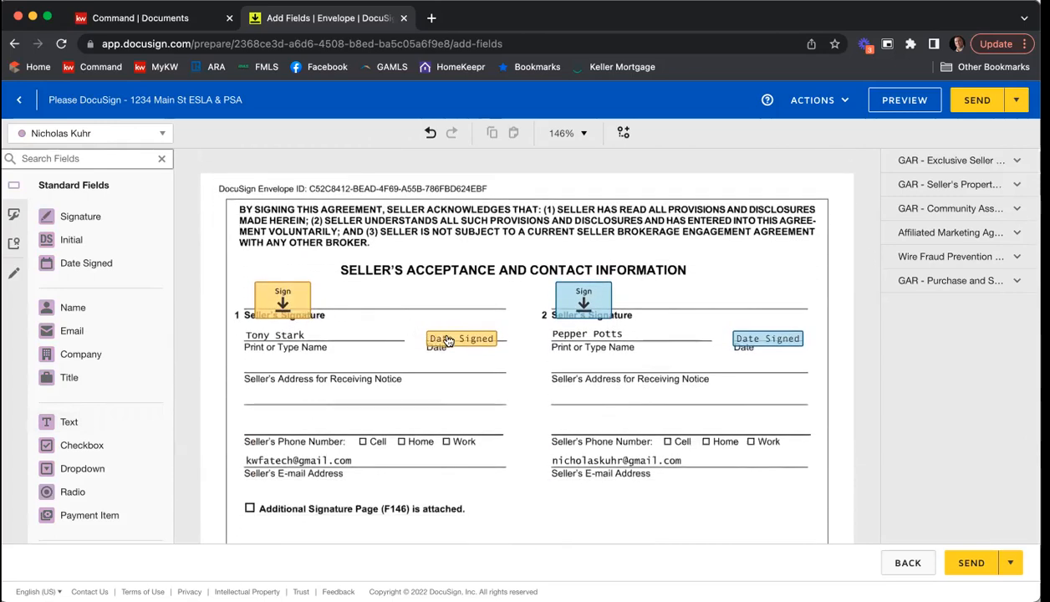
scroll(555, 370, down, 6)
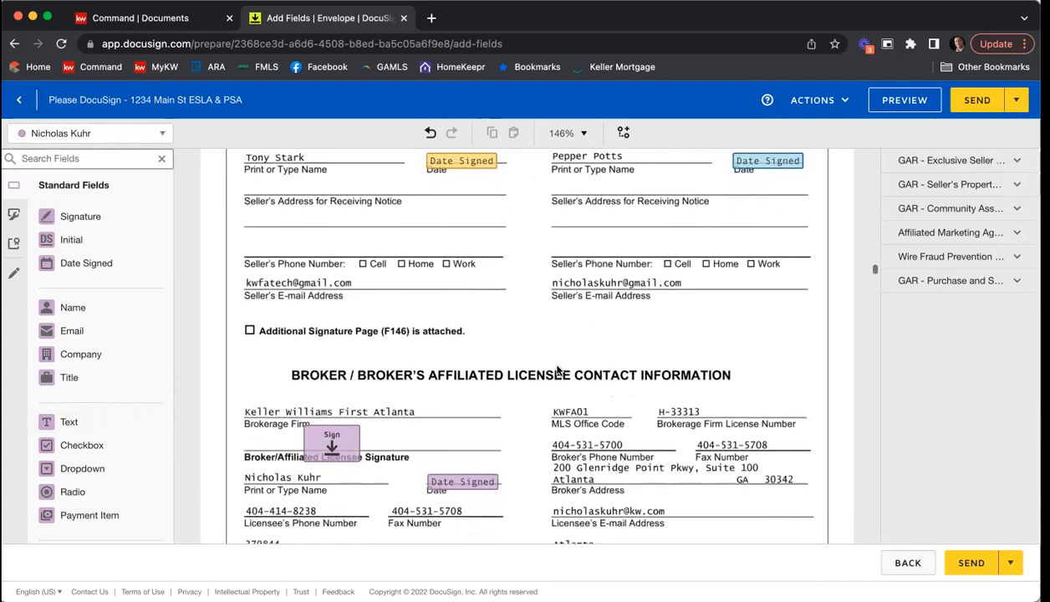
scroll(557, 369, down, 1)
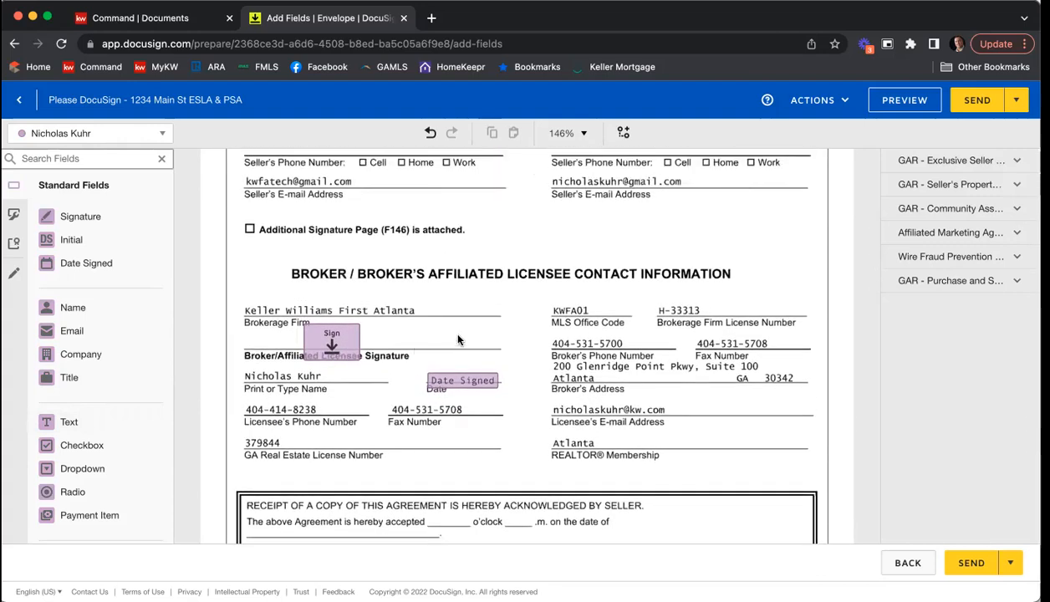
scroll(585, 309, down, 3)
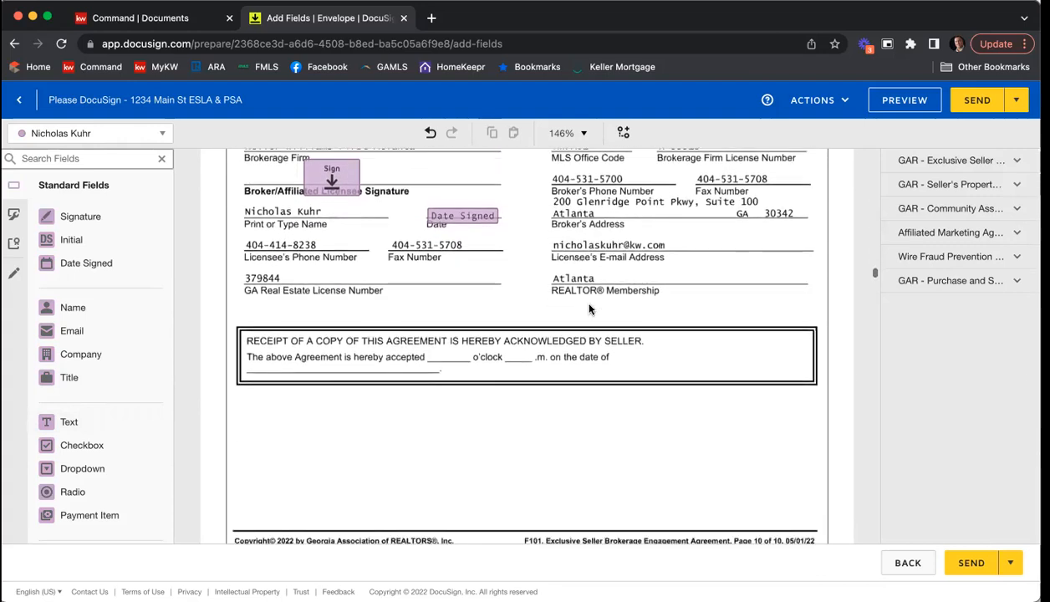
Step: Add an agent text field on the blank before "o'clock" in the receipt acknowledgement box and shrink it to fit
scroll(589, 309, up, 1)
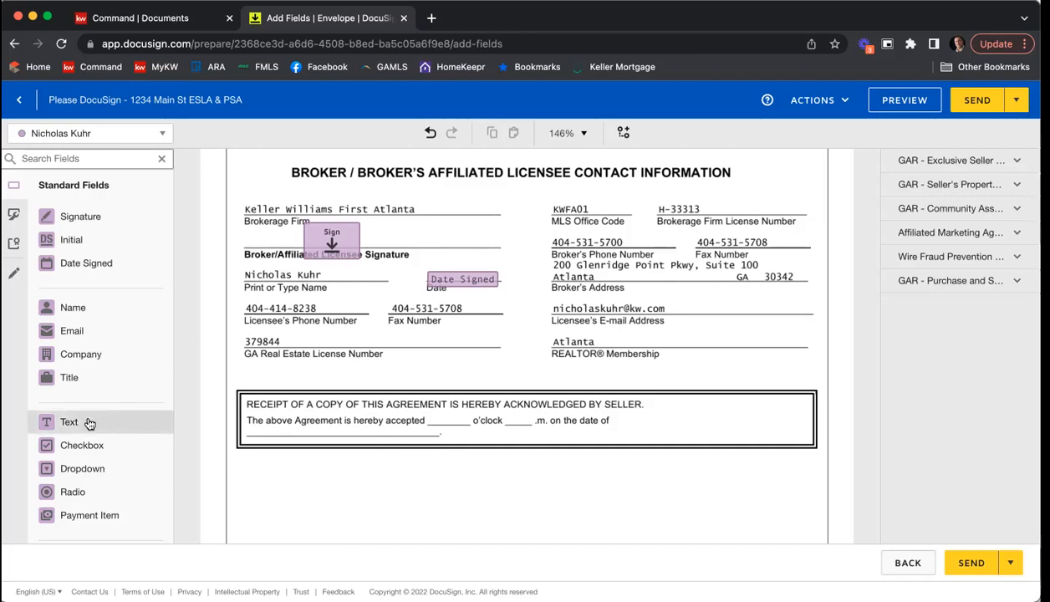
drag(85, 422, 445, 428)
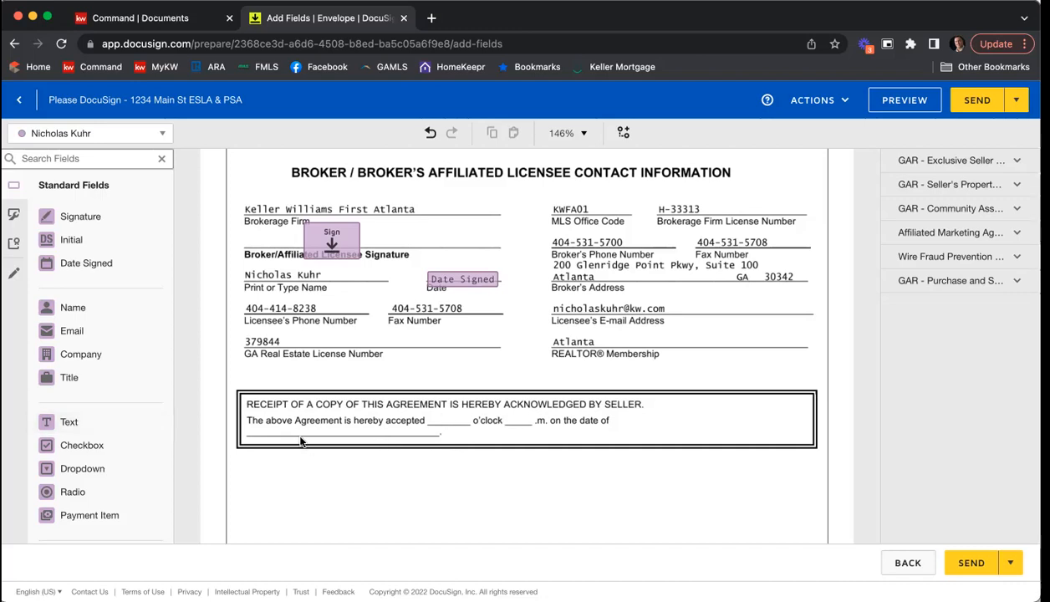
drag(99, 423, 434, 410)
drag(510, 425, 446, 415)
click(452, 432)
click(452, 426)
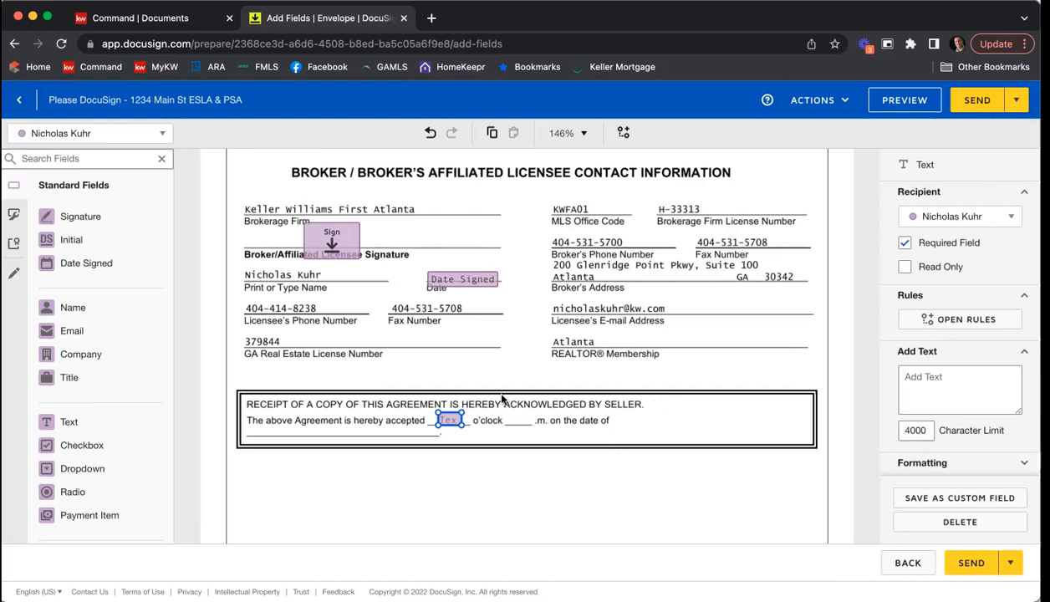
Step: Duplicate the "o'clock" text field and place the copy on the blank before ".m." in the receipt box
right_click(449, 426)
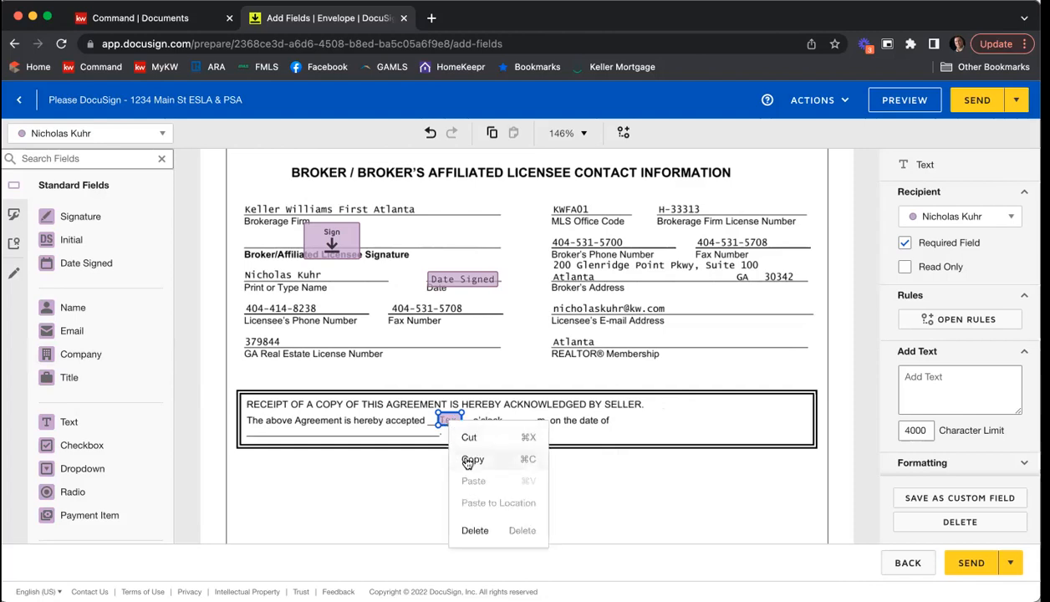
click(468, 462)
right_click(476, 454)
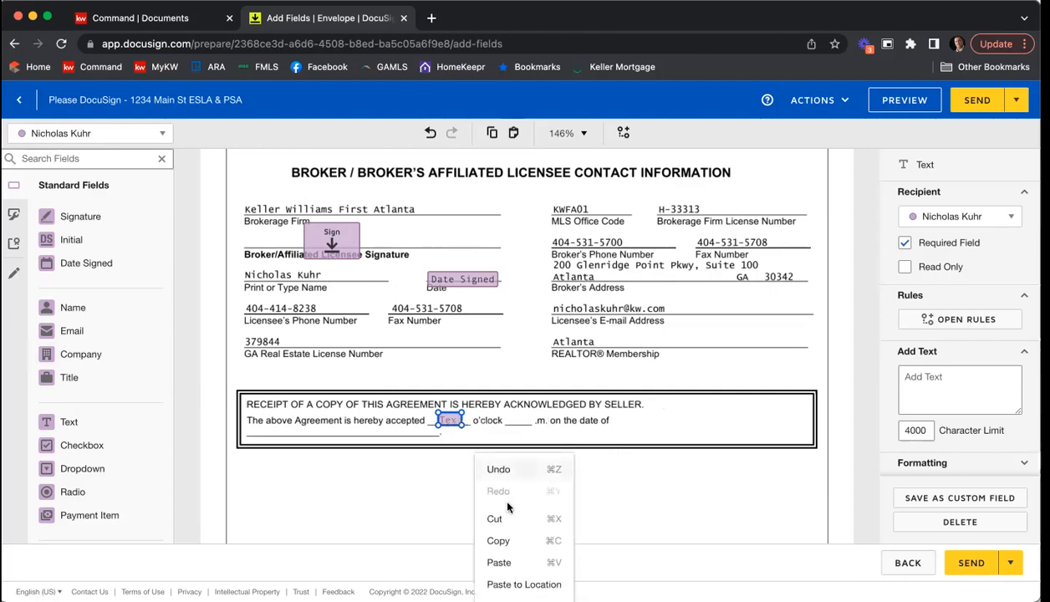
click(524, 564)
drag(458, 427, 520, 414)
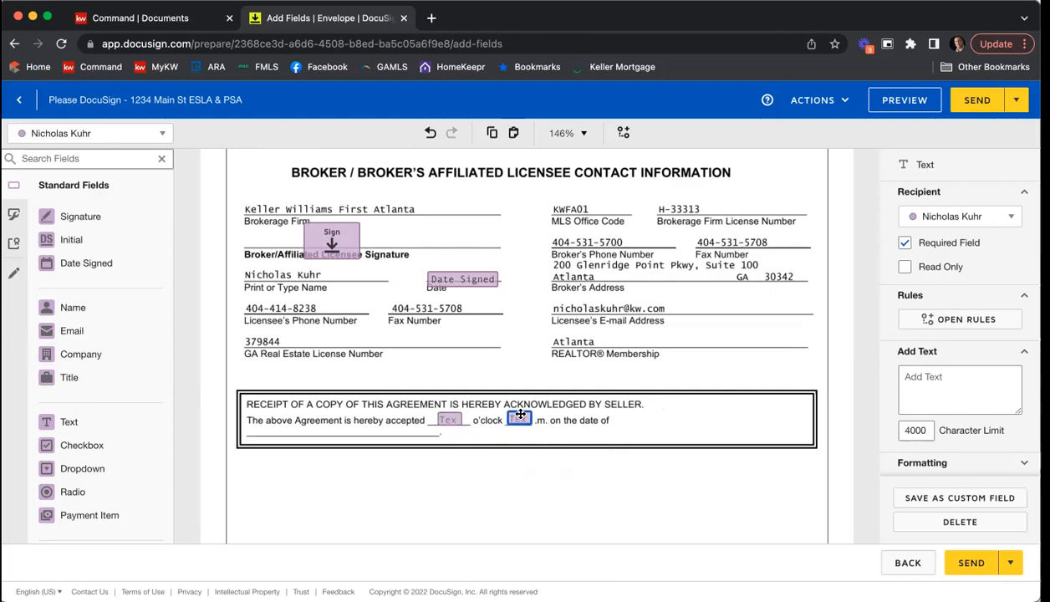
click(539, 433)
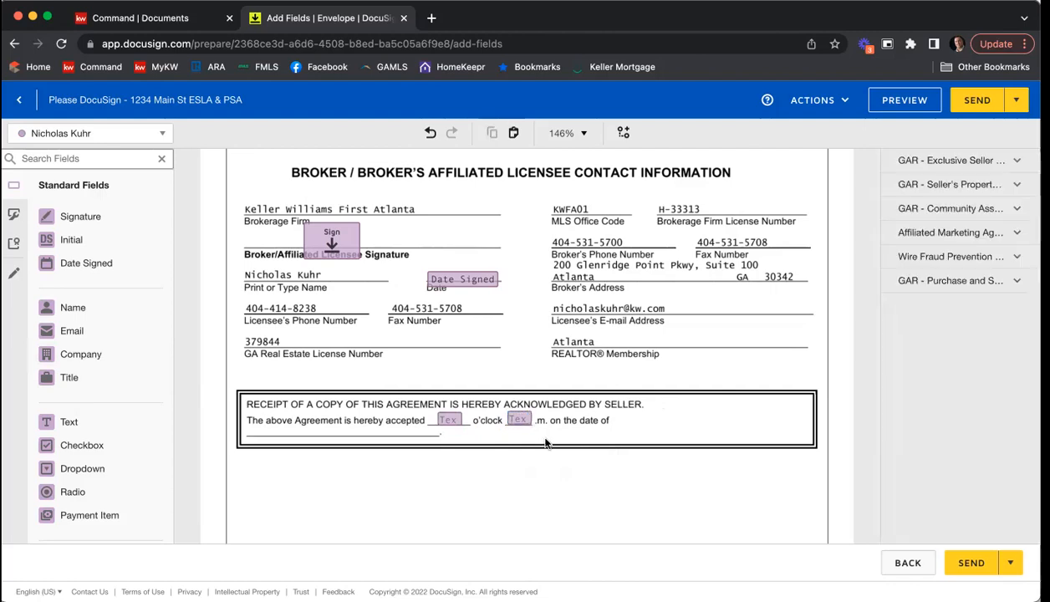
Step: Add an agent Date Signed field on the acceptance date blank in the seller's receipt acknowledgement box
click(94, 266)
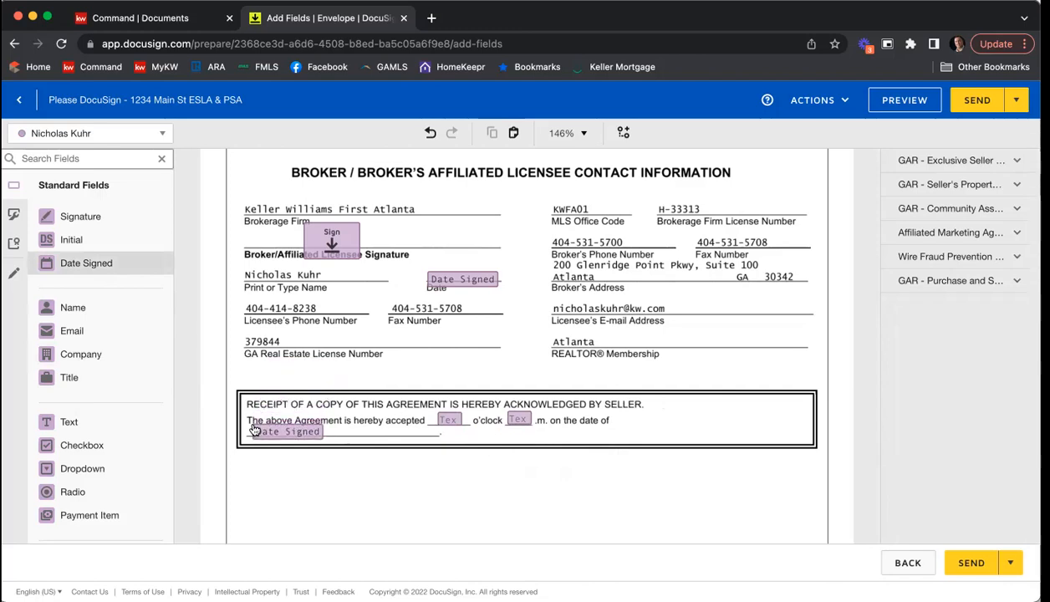
click(255, 429)
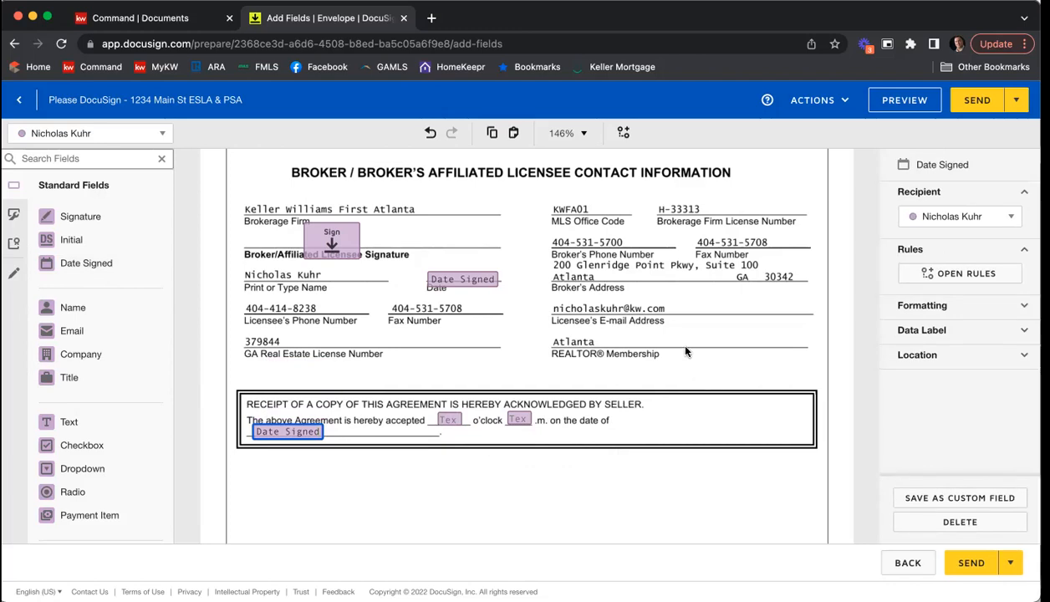
click(622, 307)
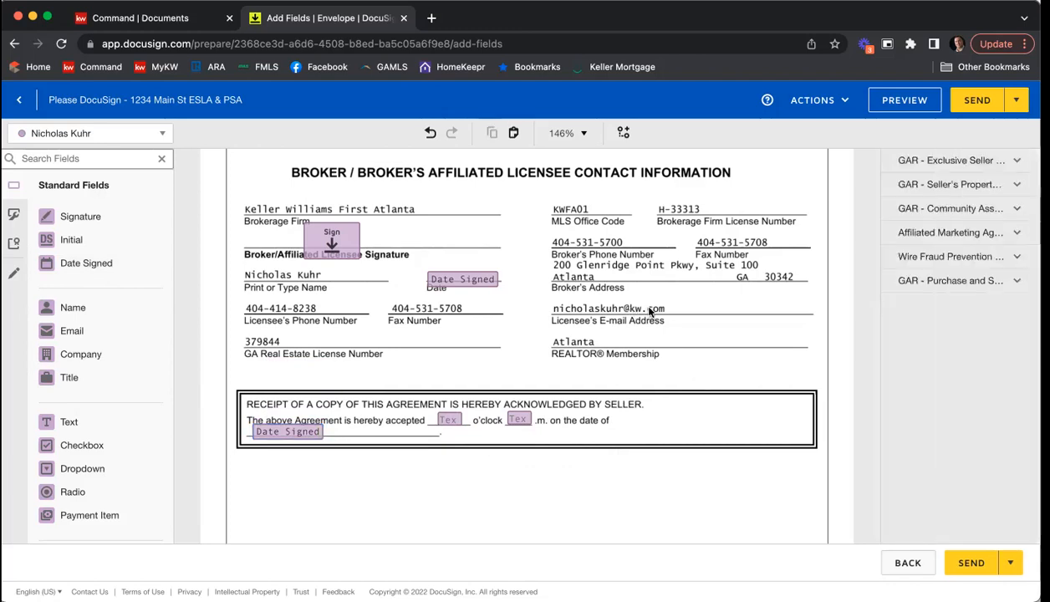
Step: Make the first seller the active recipient for fields in the Seller Disclosures section of the Seller's Property Disclosure Statement
scroll(649, 312, down, 5)
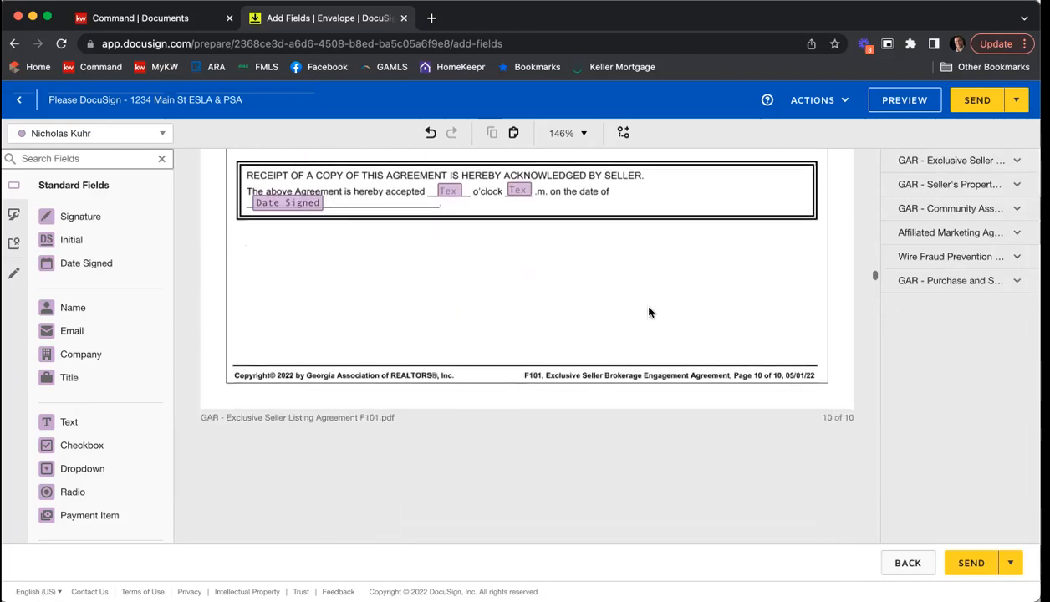
scroll(649, 311, down, 2)
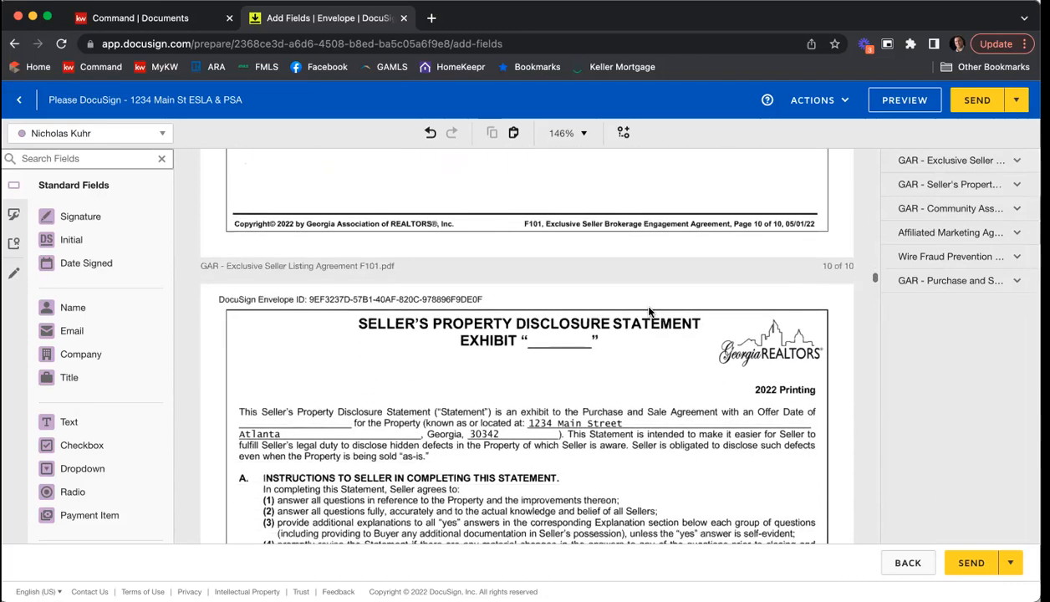
scroll(650, 312, down, 5)
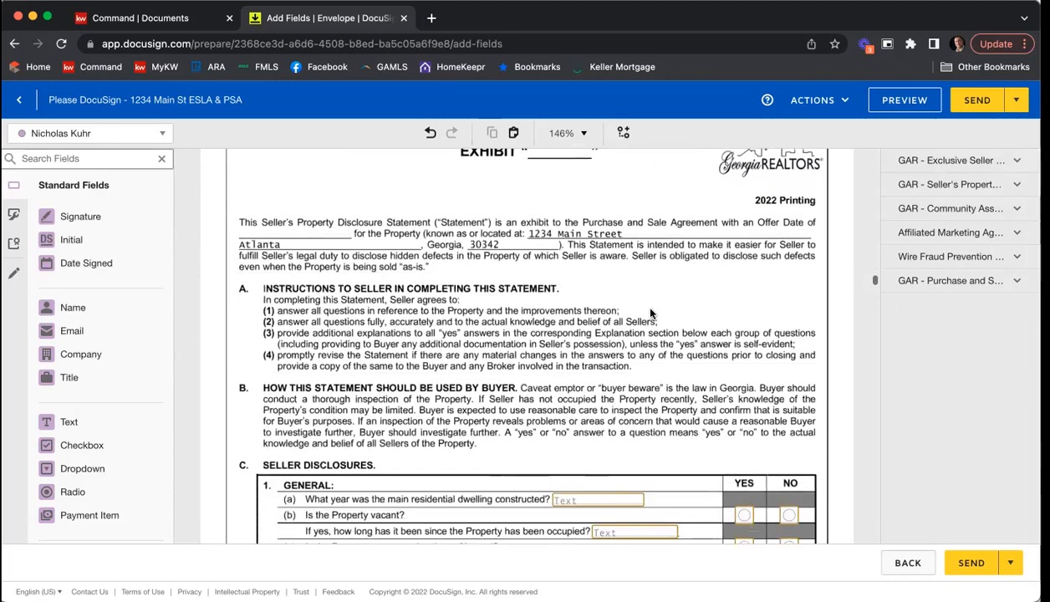
scroll(666, 282, down, 1)
scroll(665, 282, down, 1)
scroll(689, 268, down, 3)
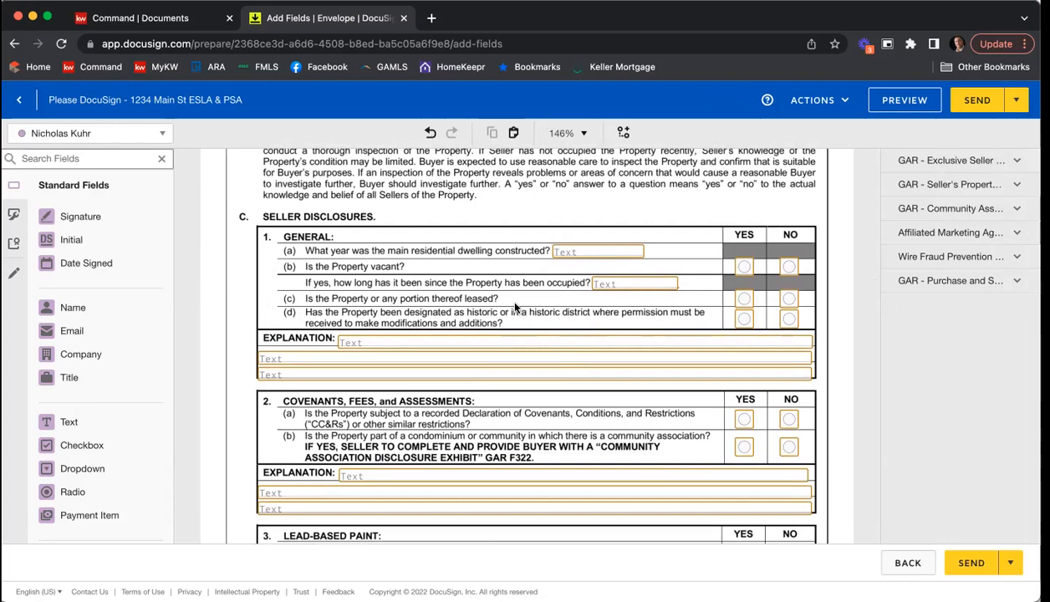
click(94, 133)
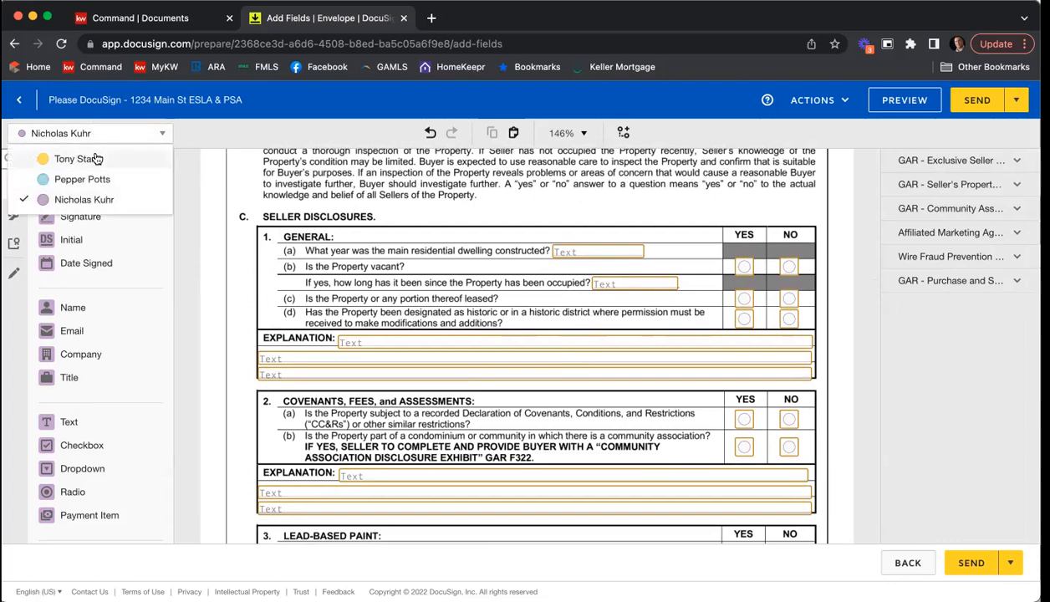
click(96, 158)
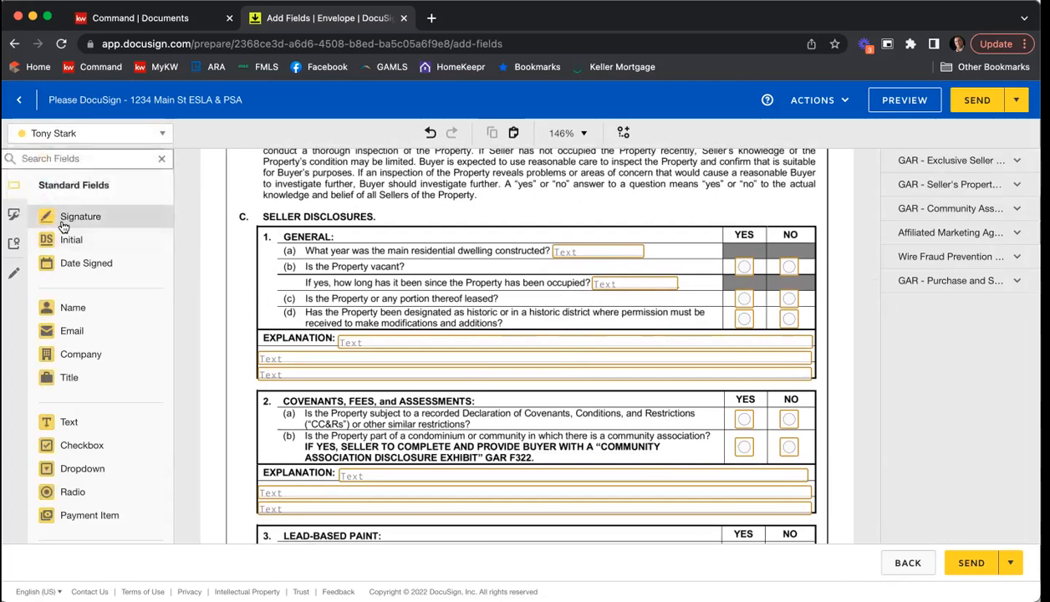
Step: Make the first seller's text field for the year the main residential dwelling was constructed a required field
click(610, 258)
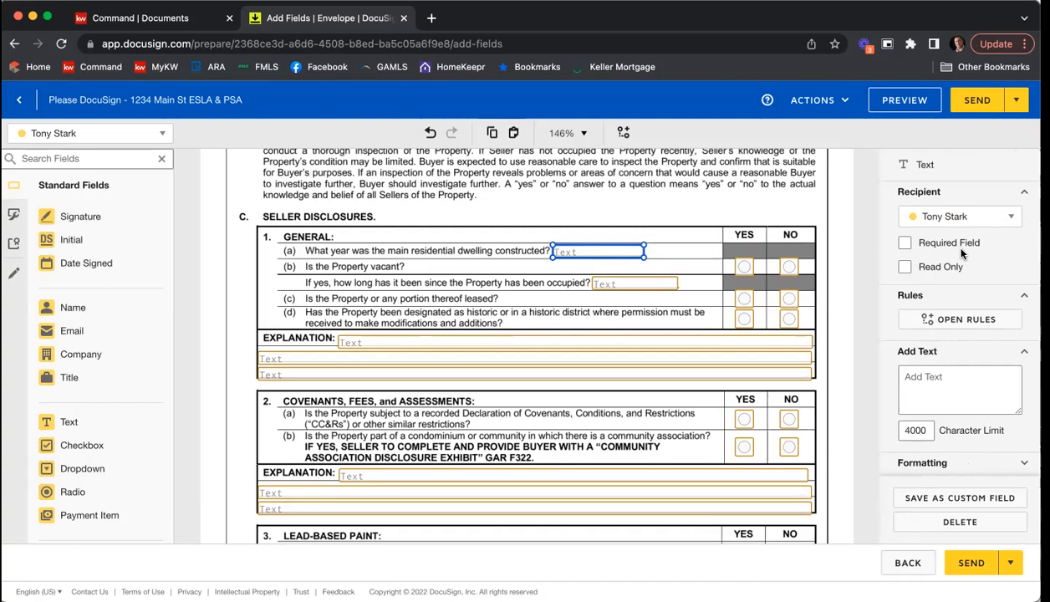
click(720, 203)
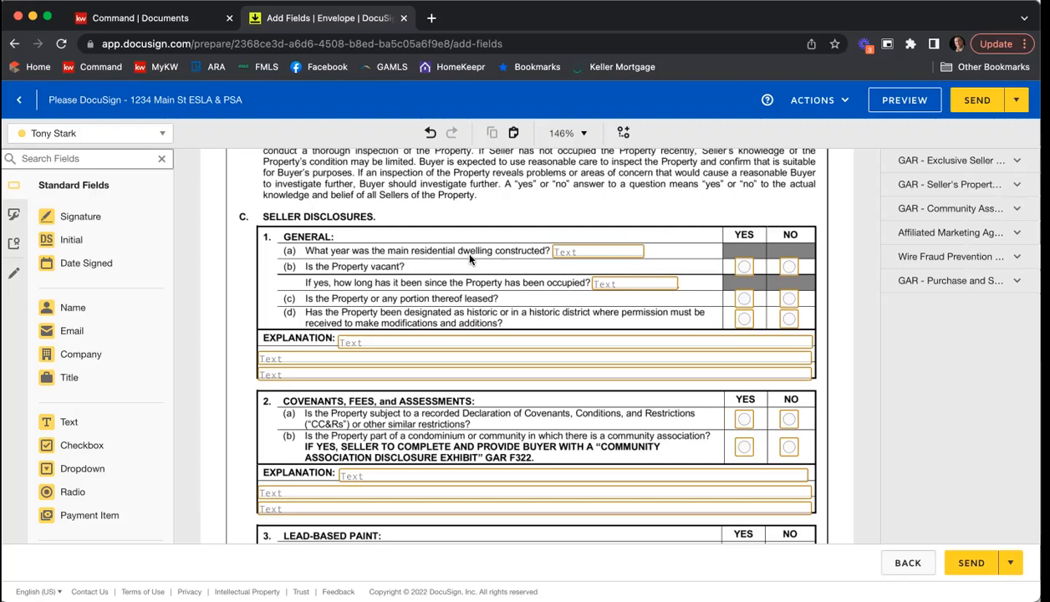
click(582, 255)
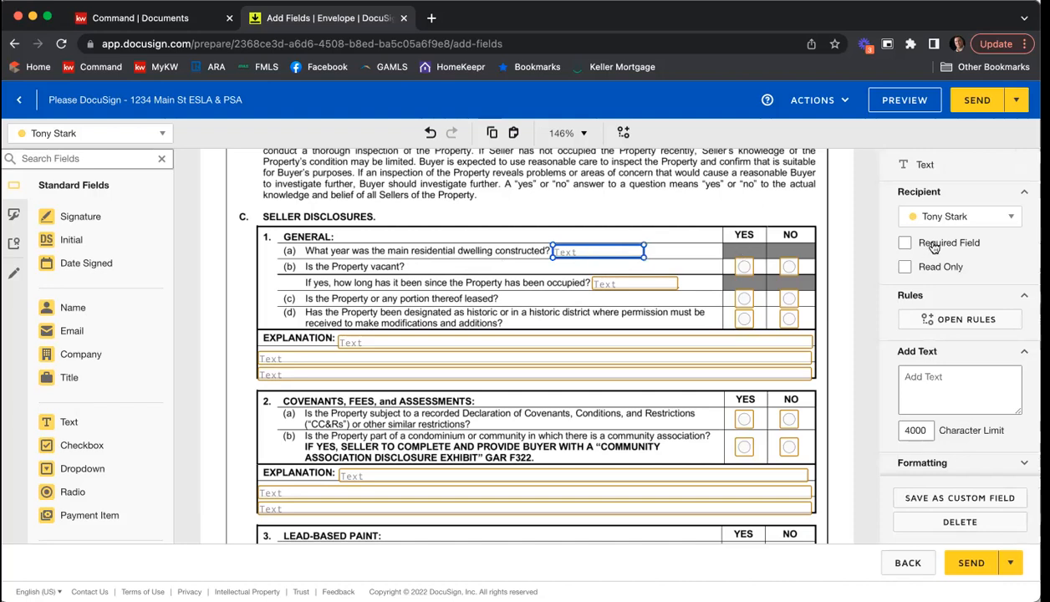
click(933, 246)
click(682, 216)
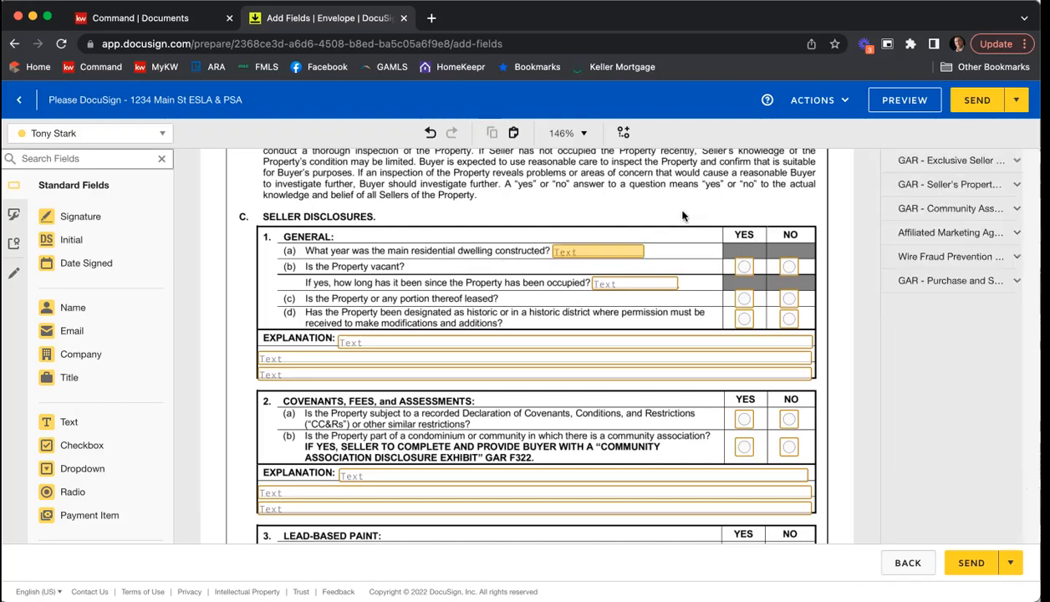
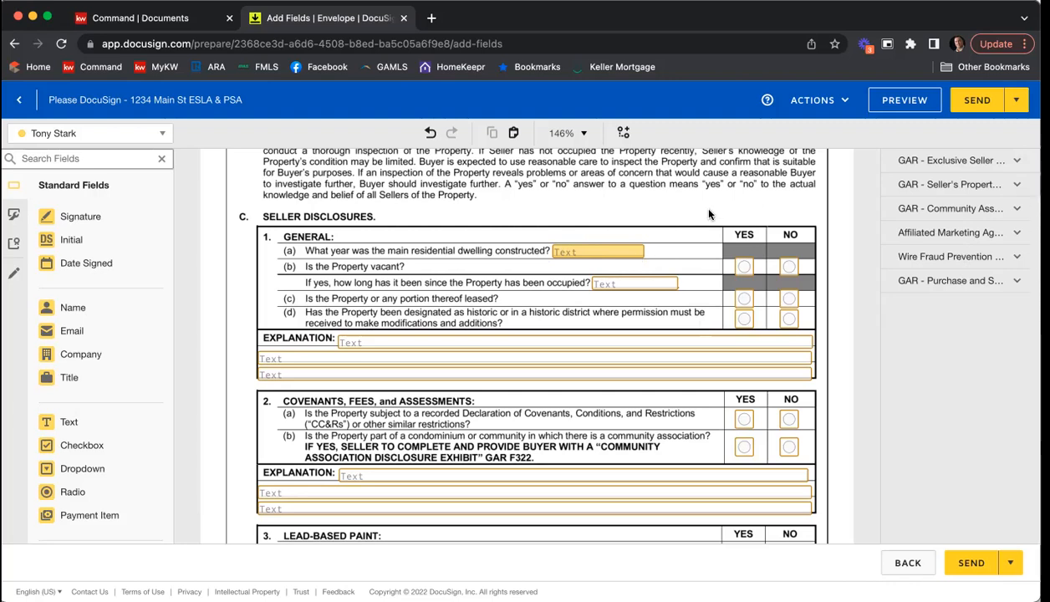
Step: Review the seller's answer and explanation fields across the disclosure questions and additional explanations page of the Seller's Property Disclosure Statement
scroll(840, 194, down, 5)
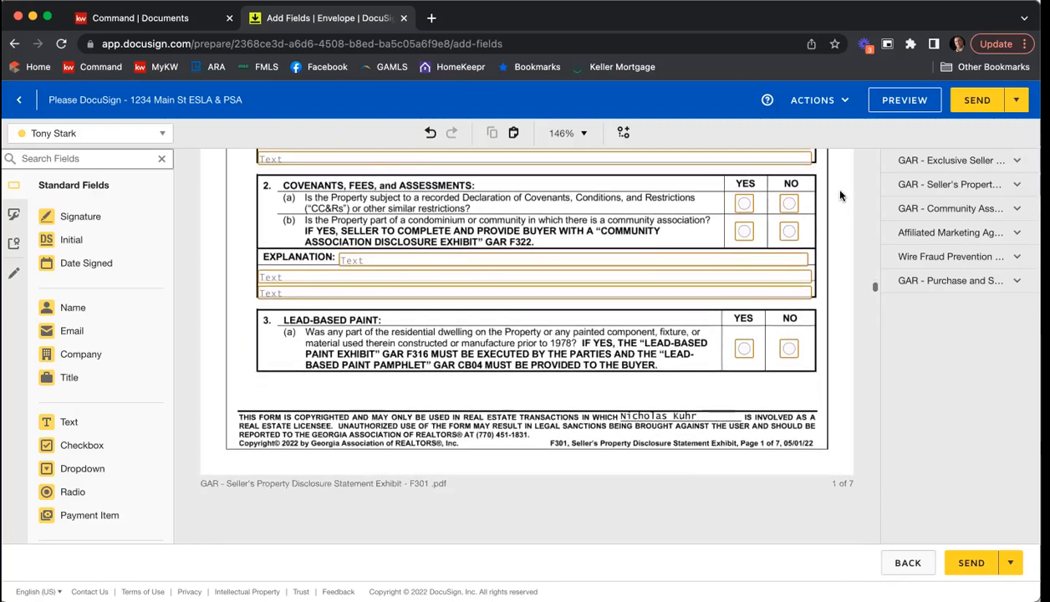
scroll(840, 195, down, 6)
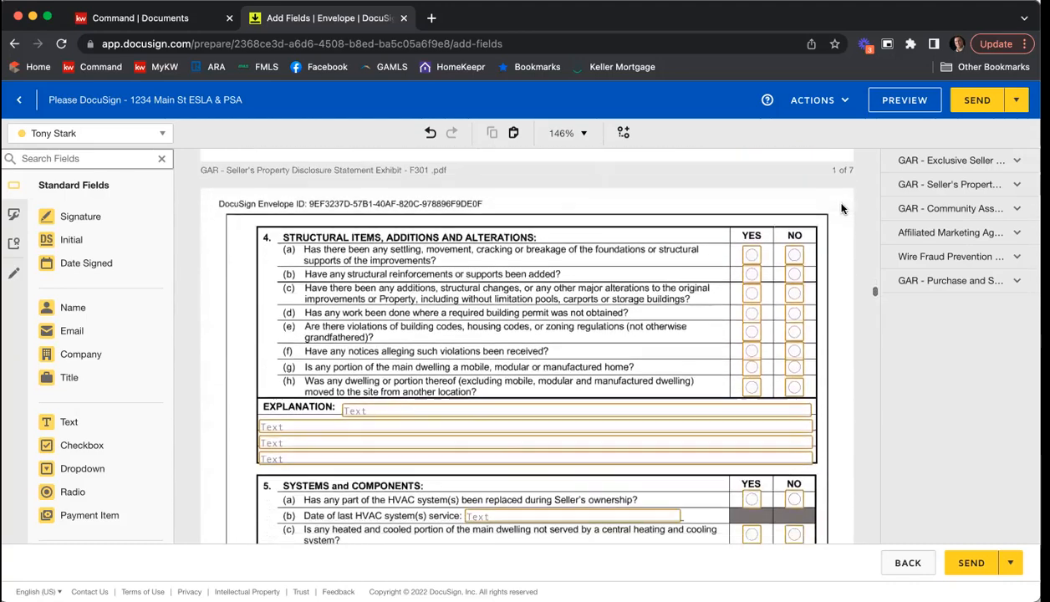
scroll(842, 208, down, 2)
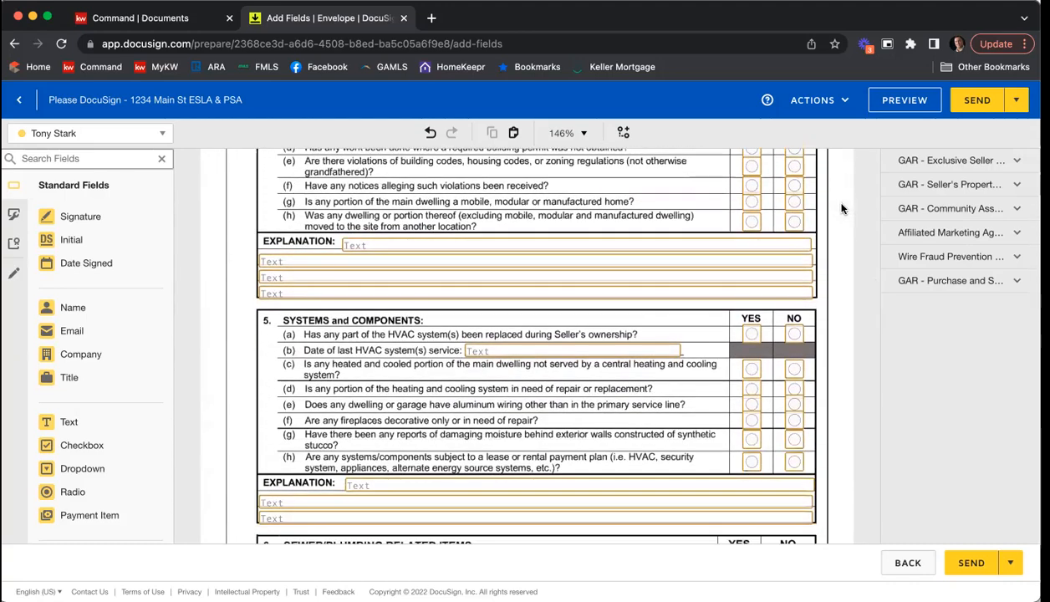
scroll(842, 208, down, 1)
scroll(842, 208, down, 1)
scroll(842, 208, down, 3)
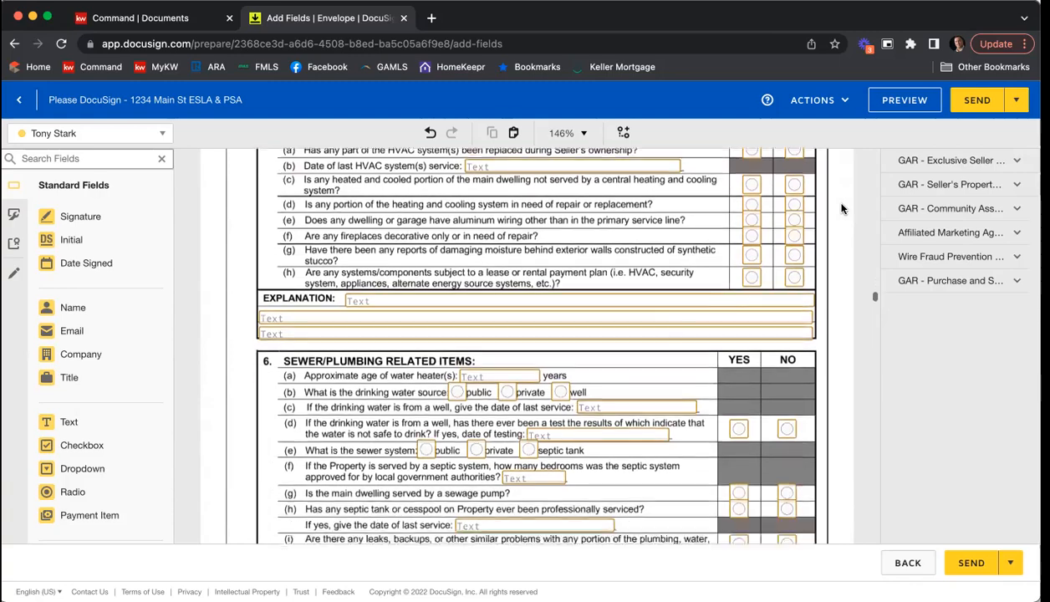
scroll(842, 208, down, 1)
scroll(842, 208, down, 4)
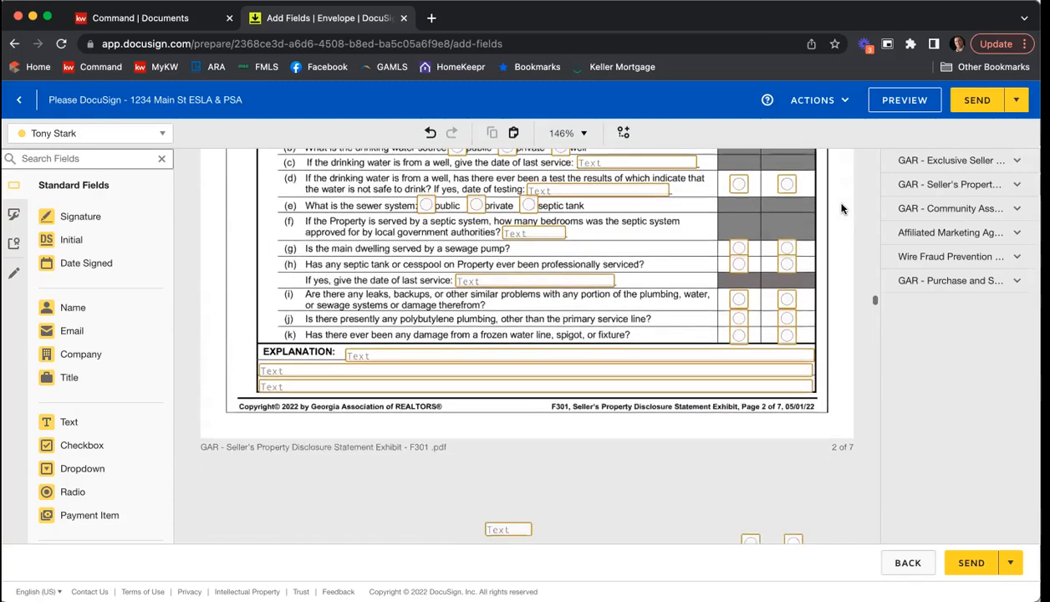
scroll(842, 208, down, 3)
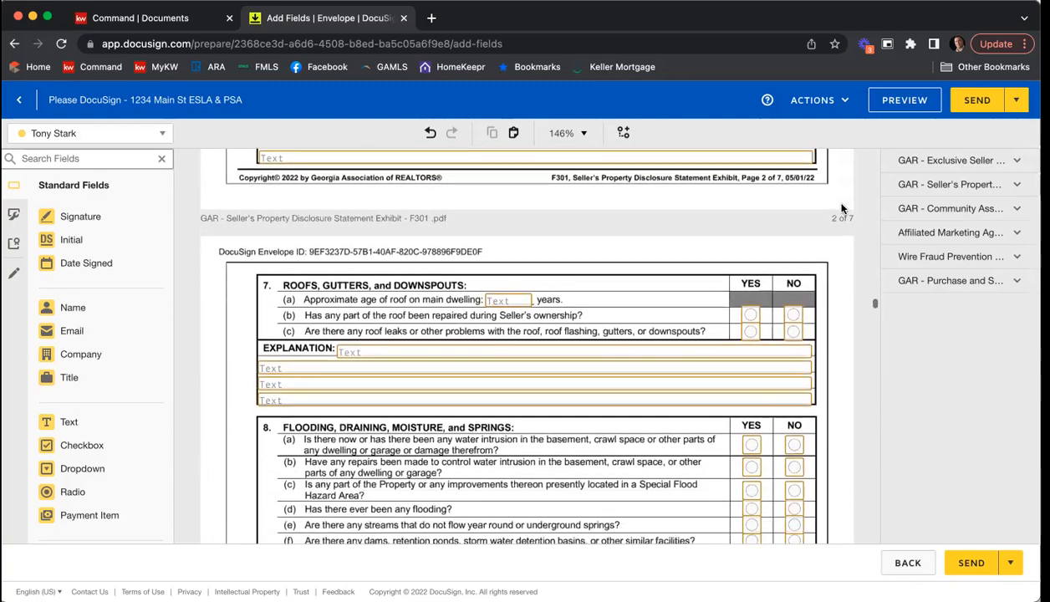
scroll(842, 208, down, 1)
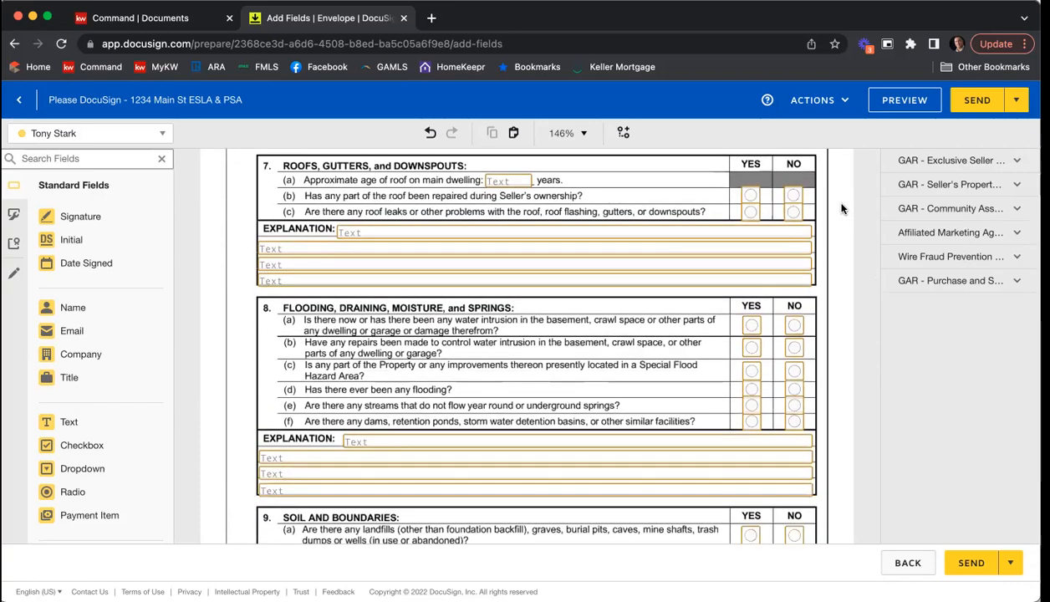
scroll(842, 208, down, 3)
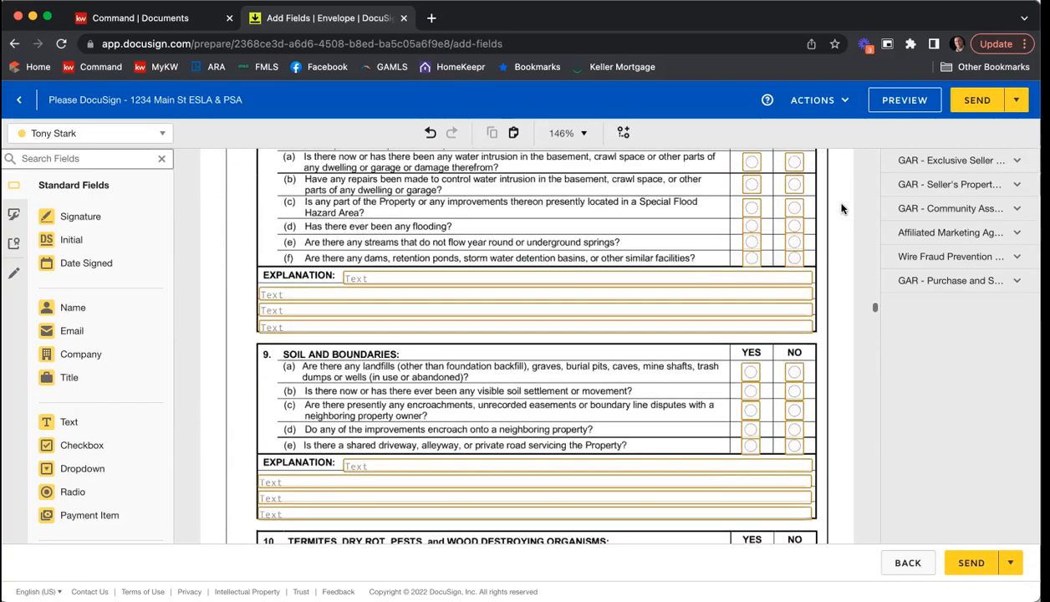
scroll(842, 208, down, 4)
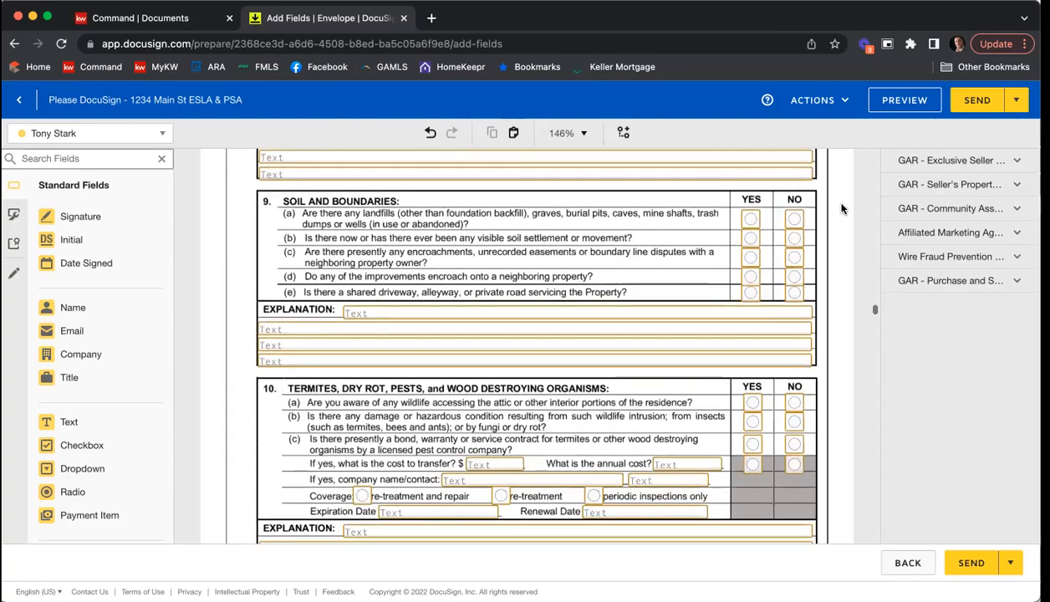
scroll(841, 208, down, 4)
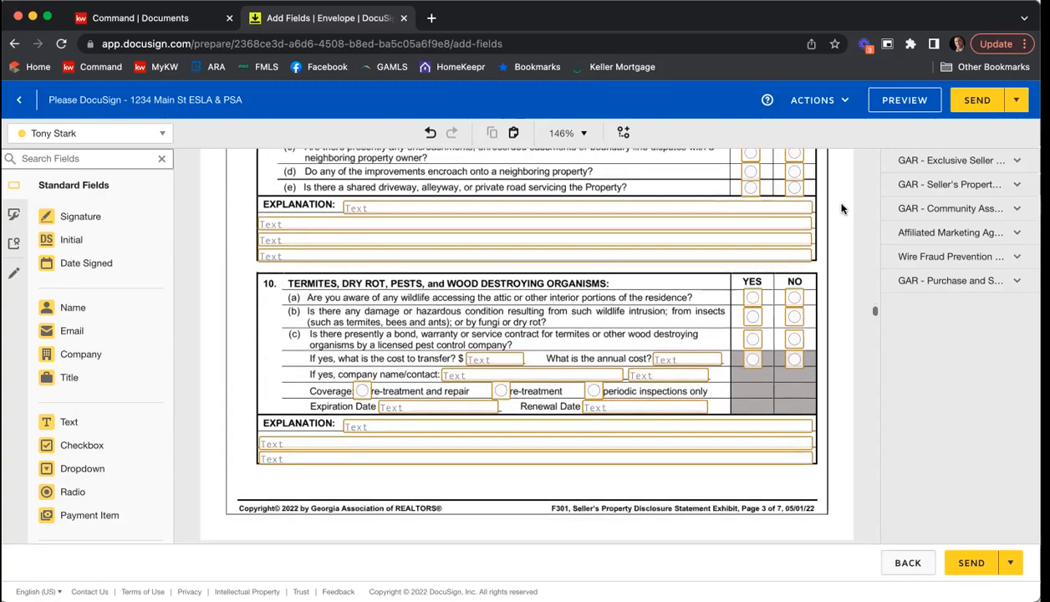
scroll(842, 208, down, 5)
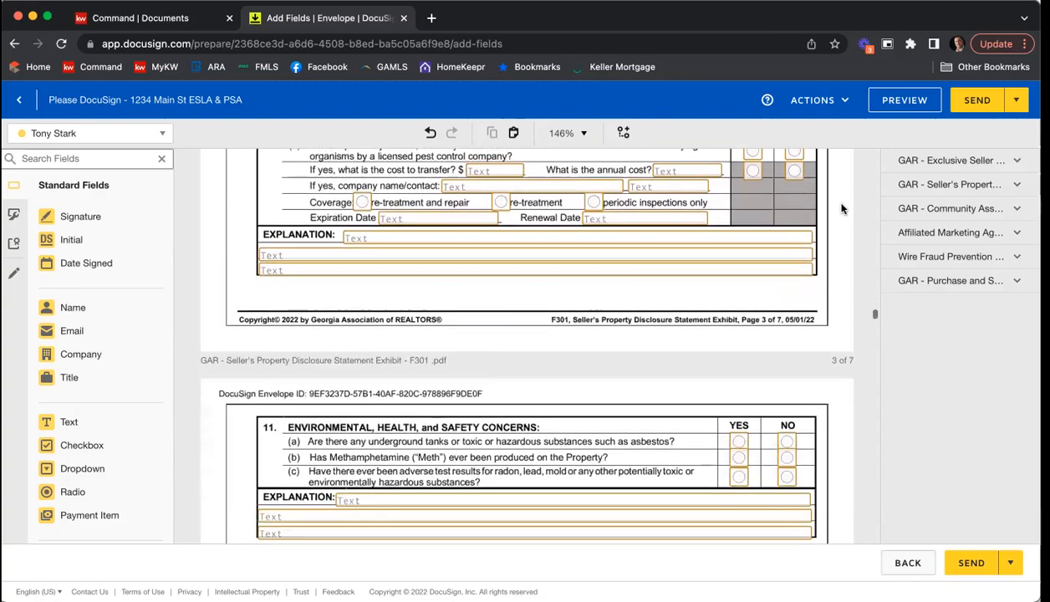
scroll(842, 208, down, 8)
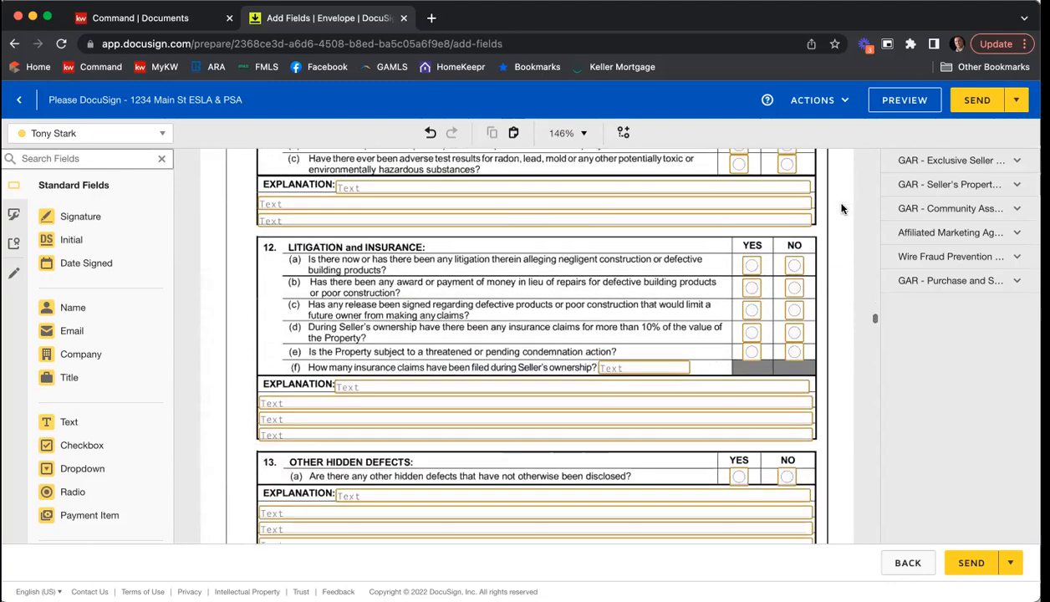
scroll(842, 208, down, 8)
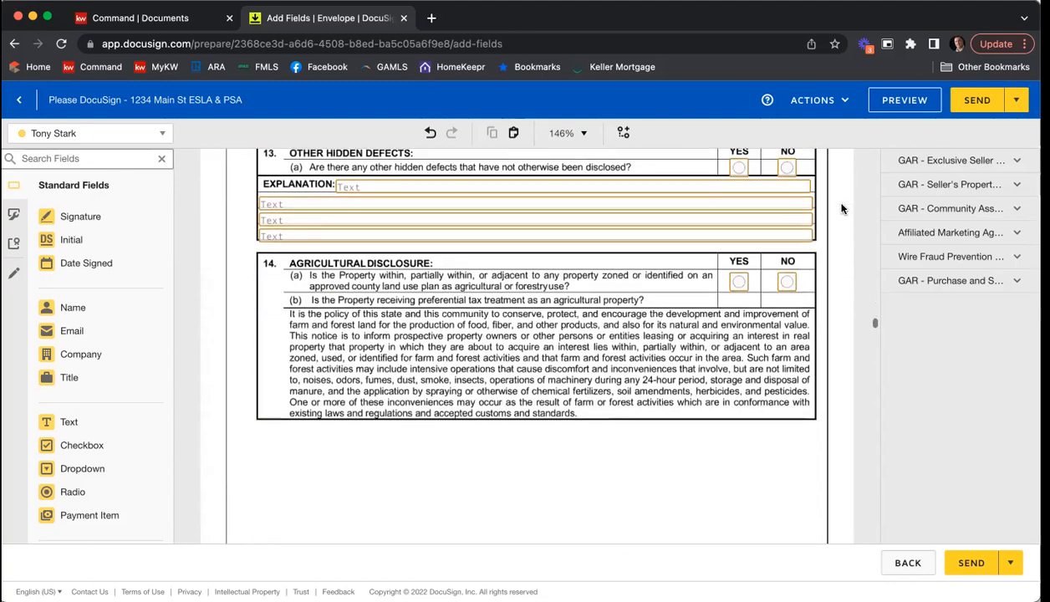
scroll(842, 208, down, 8)
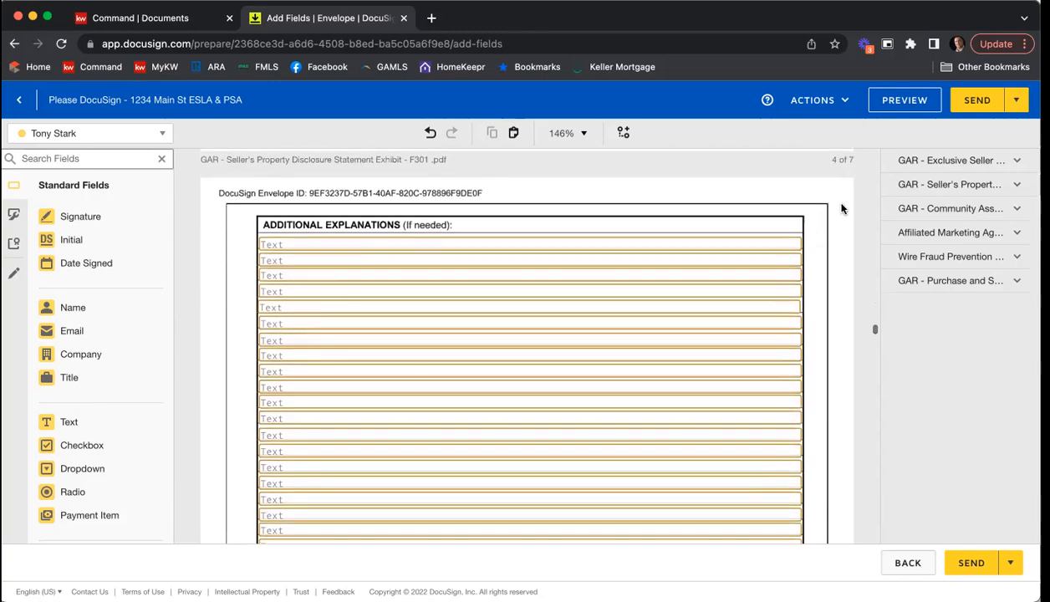
Step: Review the fixtures checklist checkboxes and the sellers' signature and date fields at the end of the Seller's Property Disclosure Statement
scroll(842, 209, down, 8)
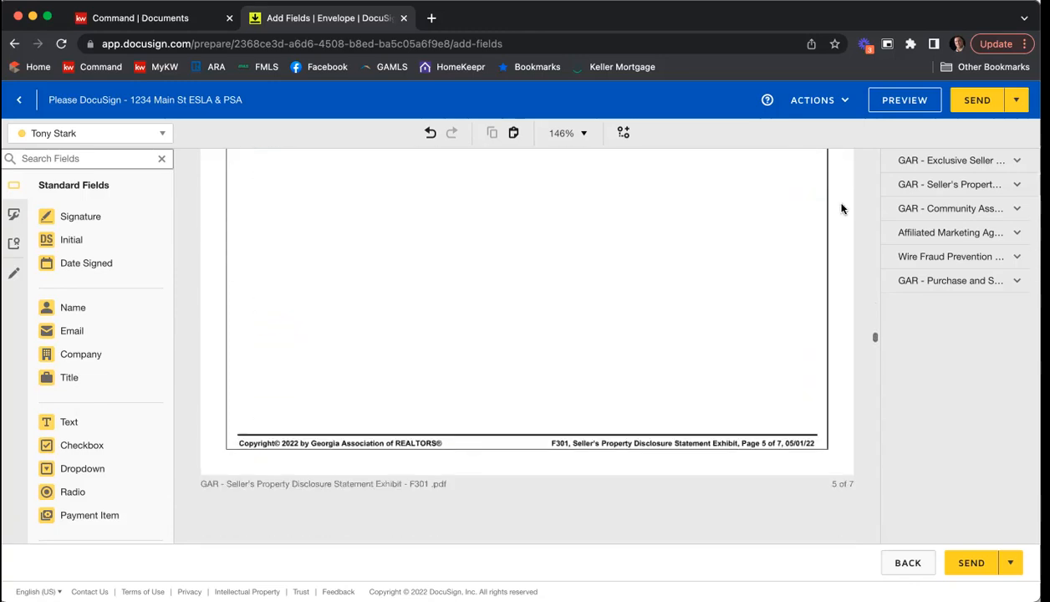
scroll(842, 208, down, 5)
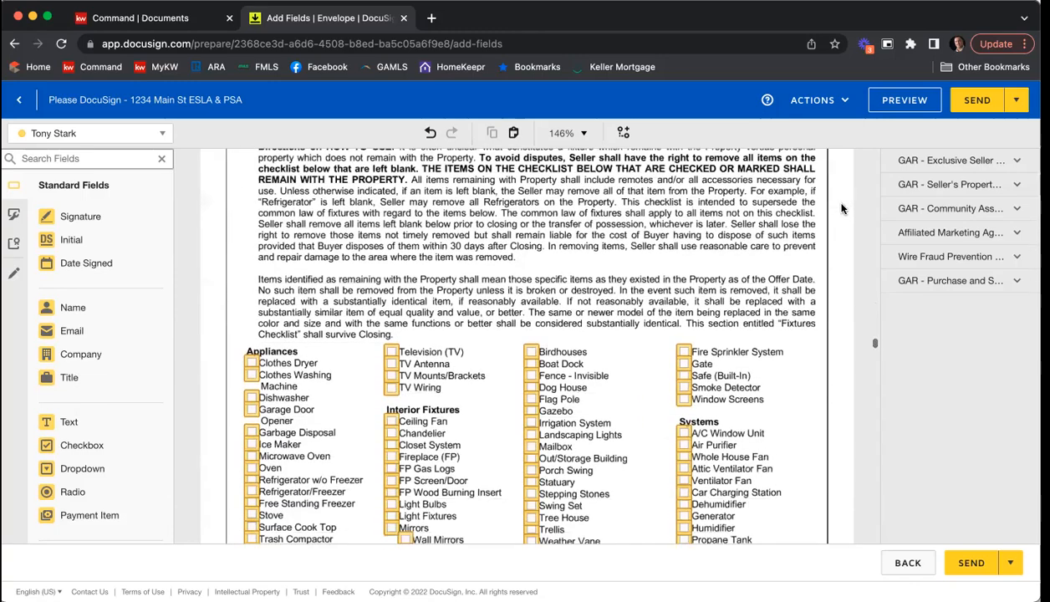
scroll(842, 208, down, 5)
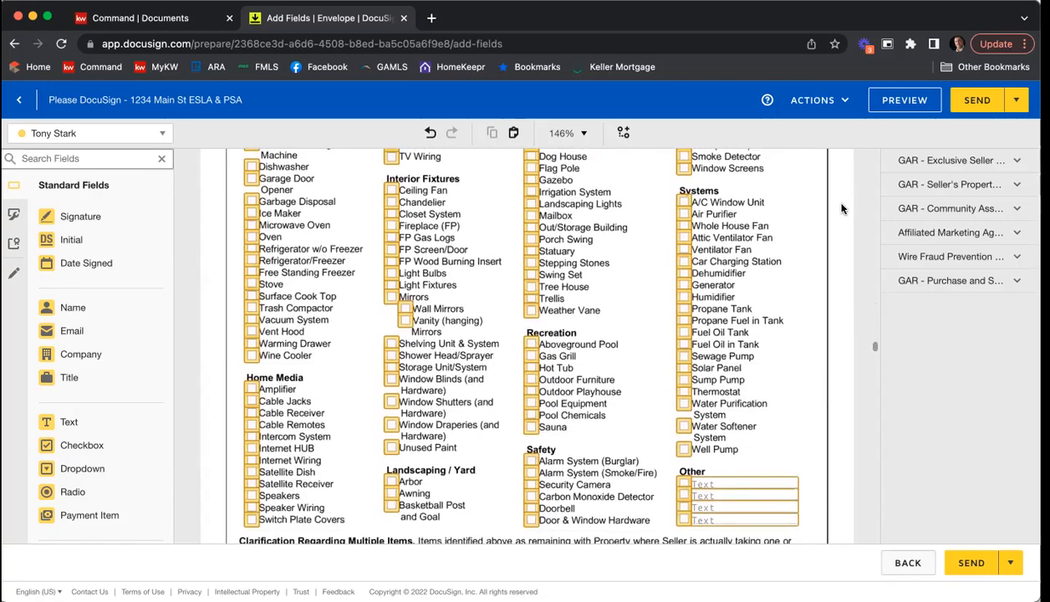
scroll(842, 208, down, 10)
scroll(842, 208, down, 10)
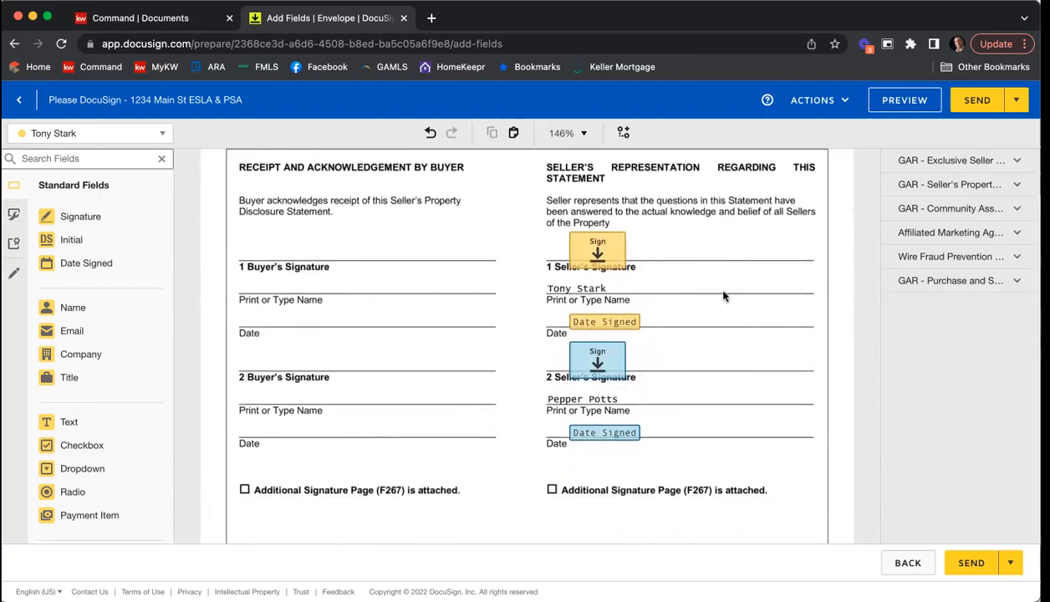
scroll(776, 273, down, 5)
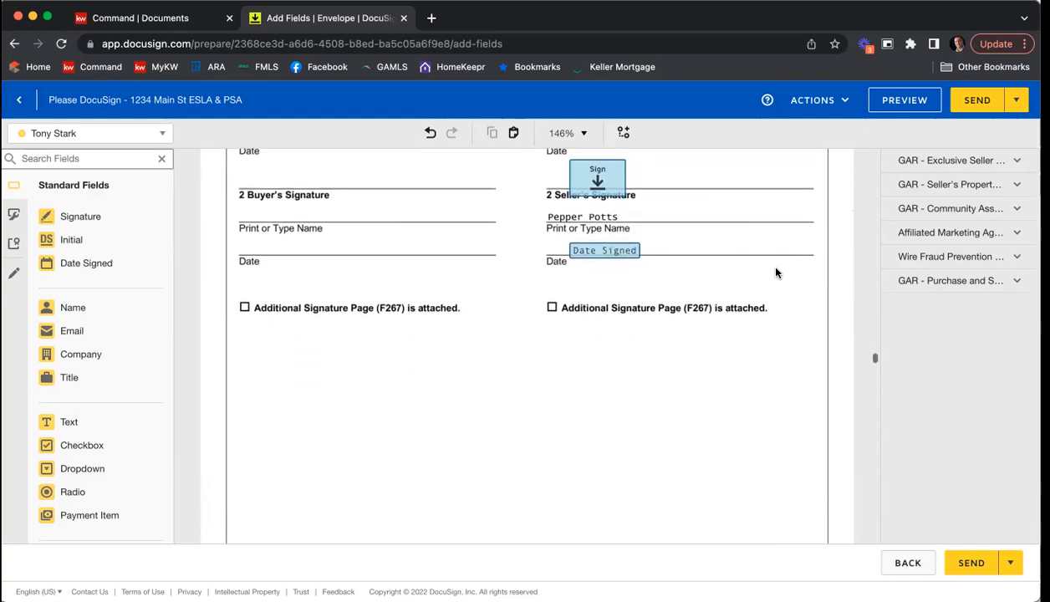
scroll(775, 272, down, 5)
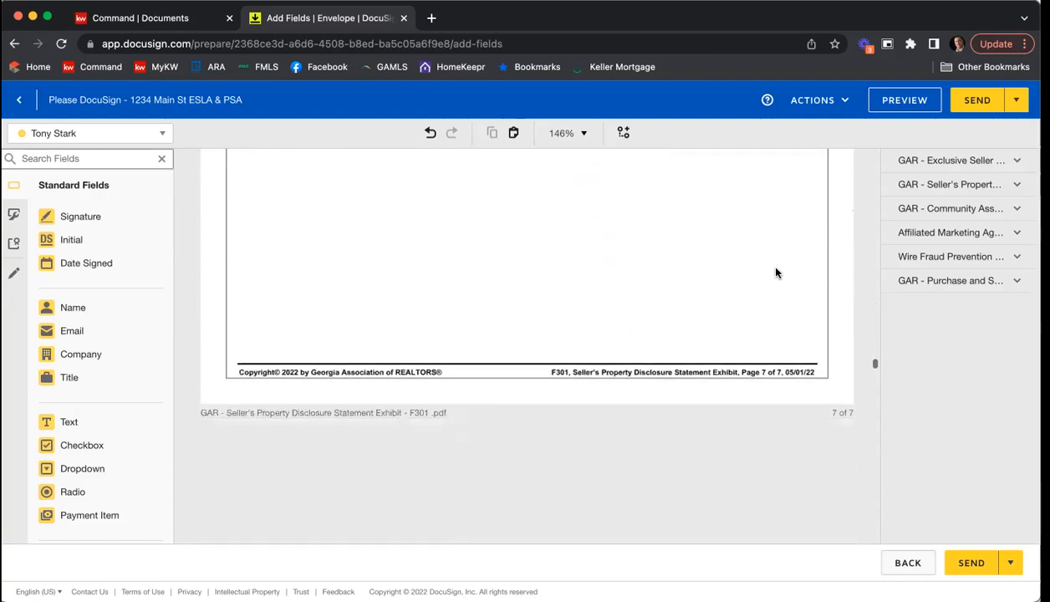
Step: Make the first seller's Name of Association text field in the Community Association Disclosure Exhibit a required field
scroll(776, 272, down, 3)
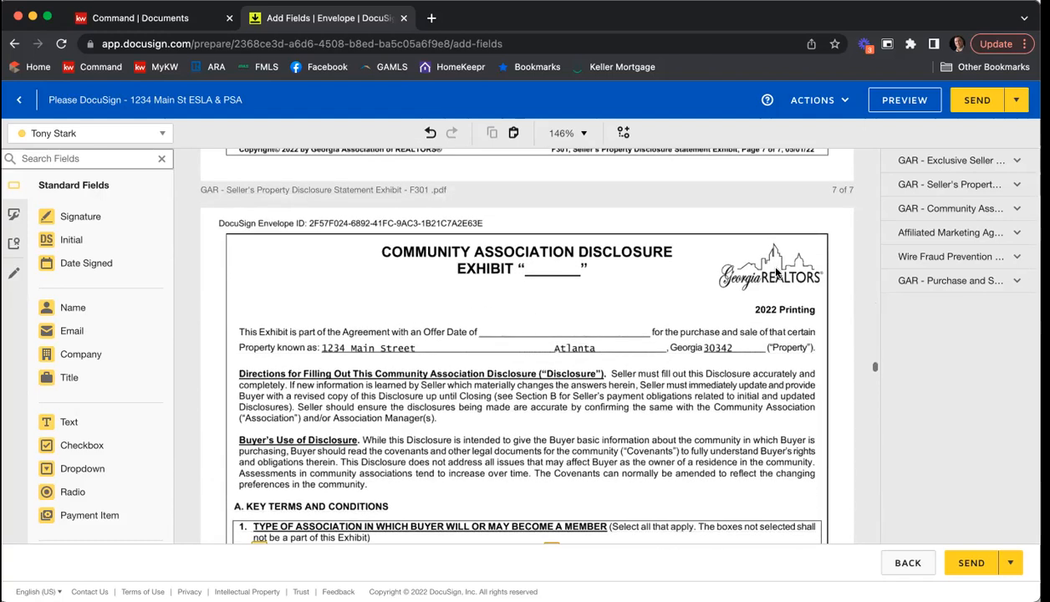
scroll(776, 273, down, 5)
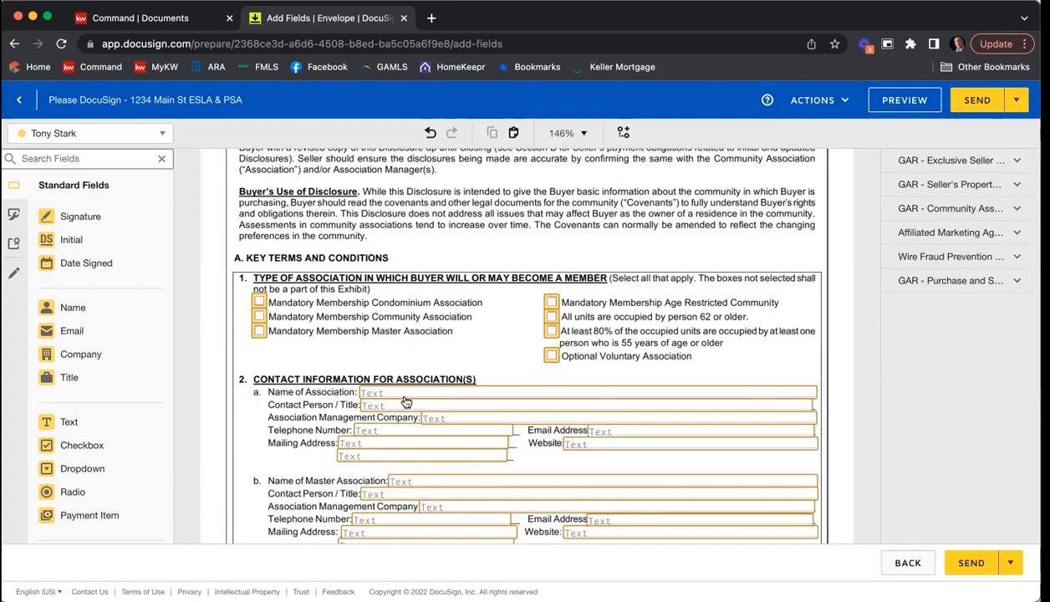
click(493, 395)
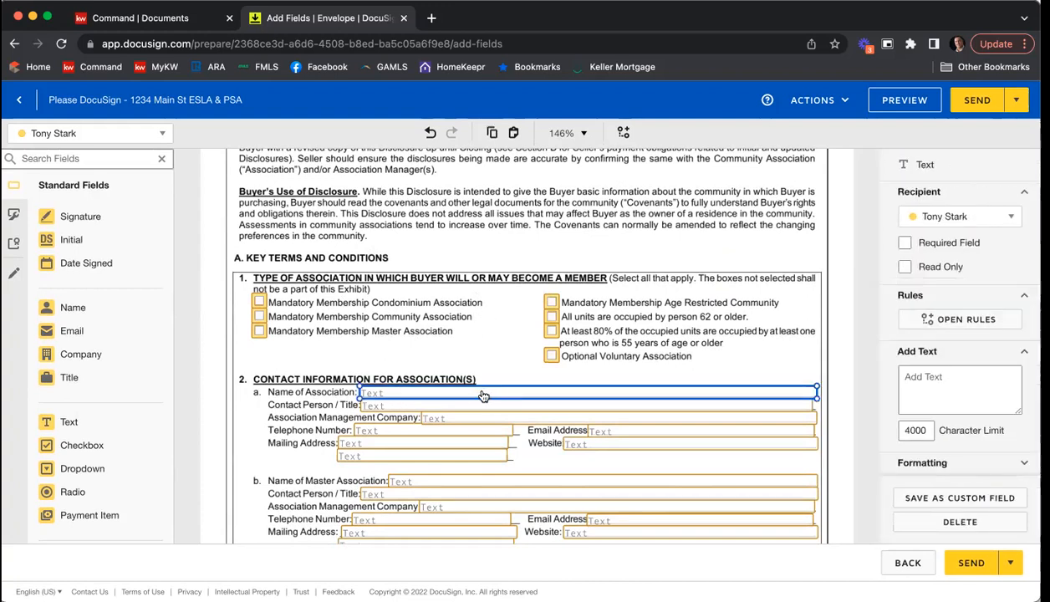
click(965, 244)
click(823, 237)
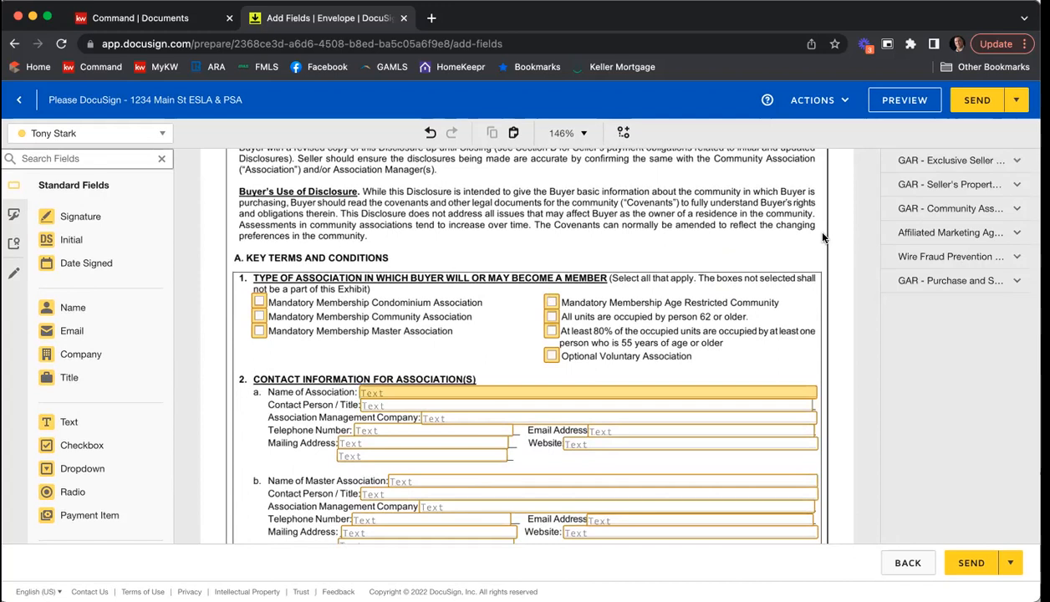
Step: Review the remaining assessment, fee, litigation, violation and seller signature fields in the Community Association Disclosure Exhibit
scroll(796, 252, down, 3)
scroll(796, 255, down, 4)
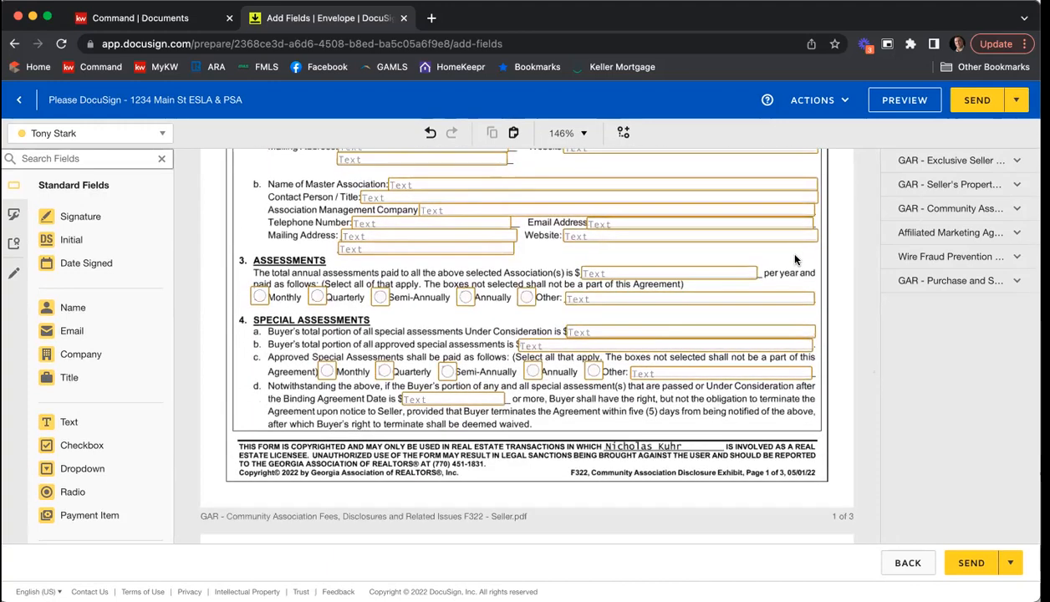
scroll(832, 261, down, 5)
scroll(833, 263, down, 5)
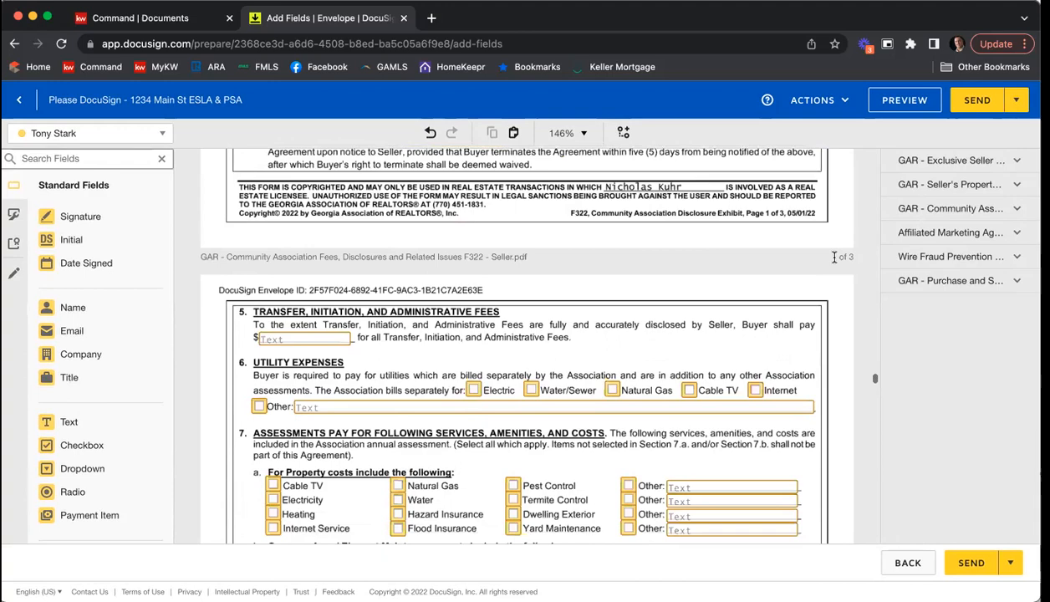
scroll(834, 263, down, 2)
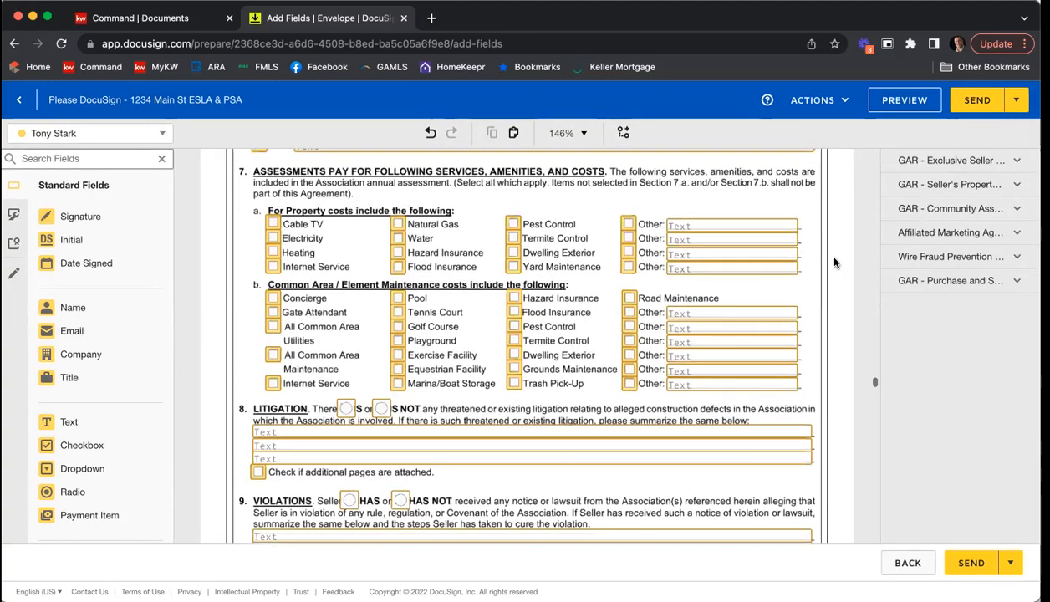
scroll(831, 263, down, 4)
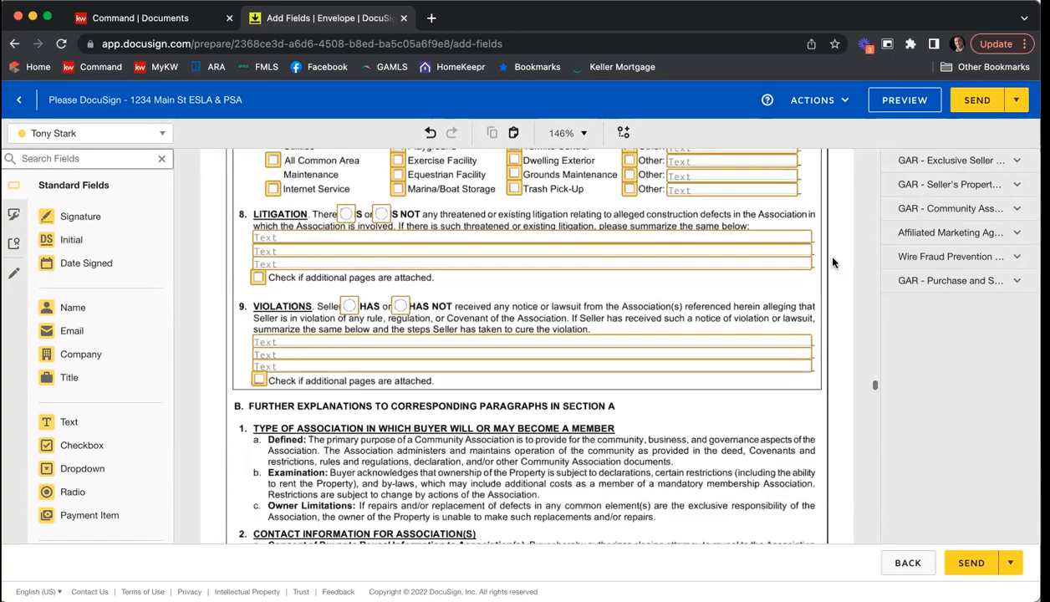
scroll(832, 263, down, 3)
scroll(833, 262, down, 4)
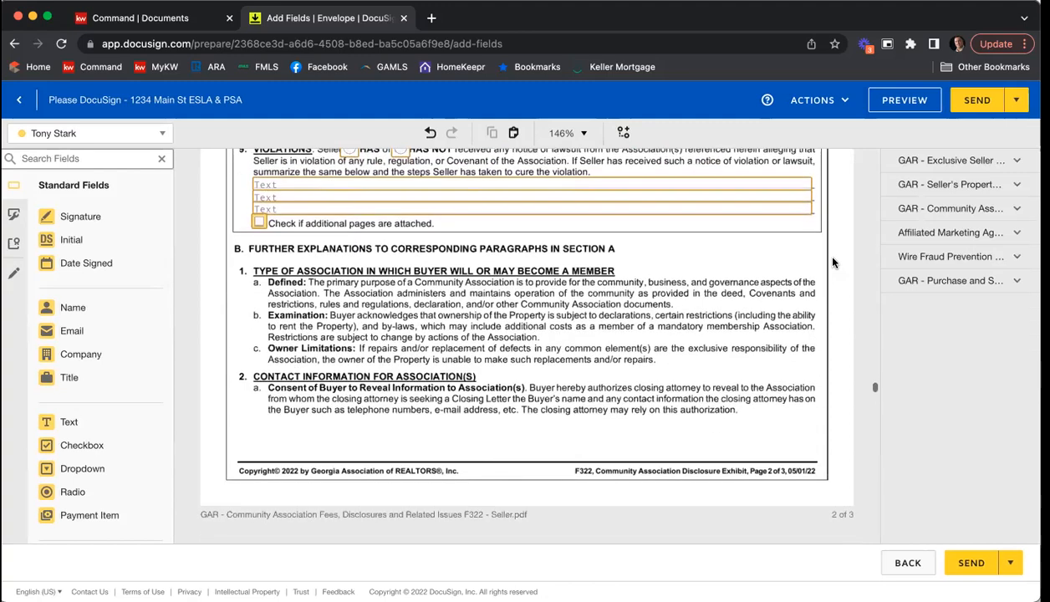
scroll(832, 263, down, 3)
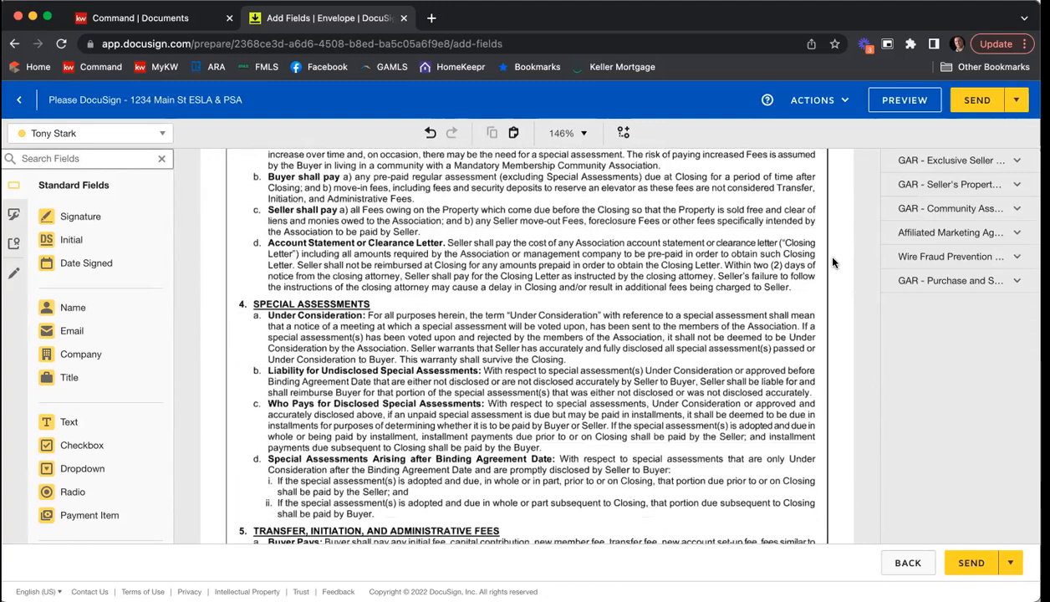
scroll(832, 262, down, 4)
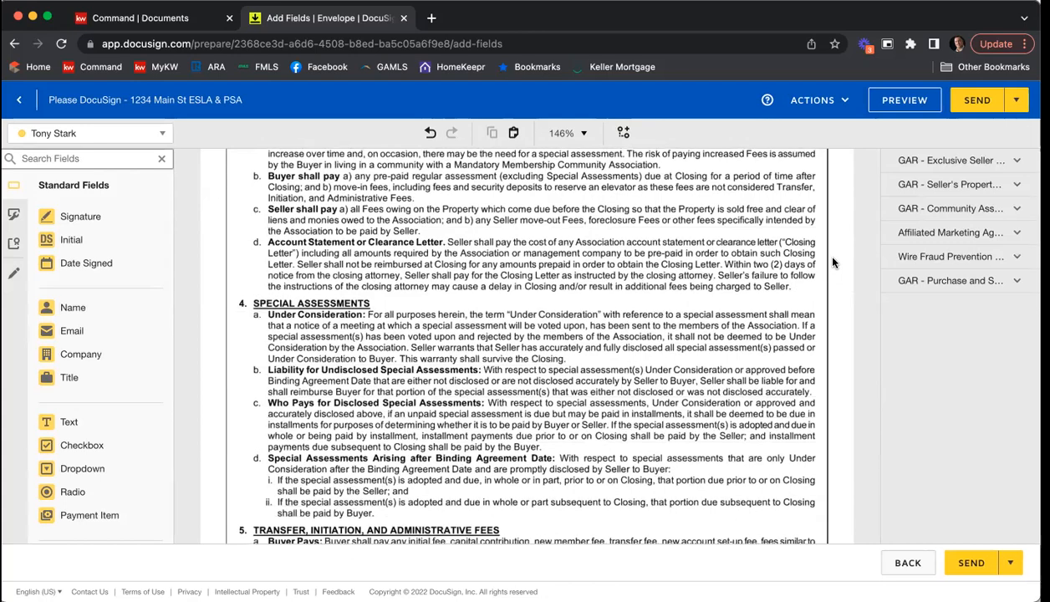
scroll(833, 262, down, 1)
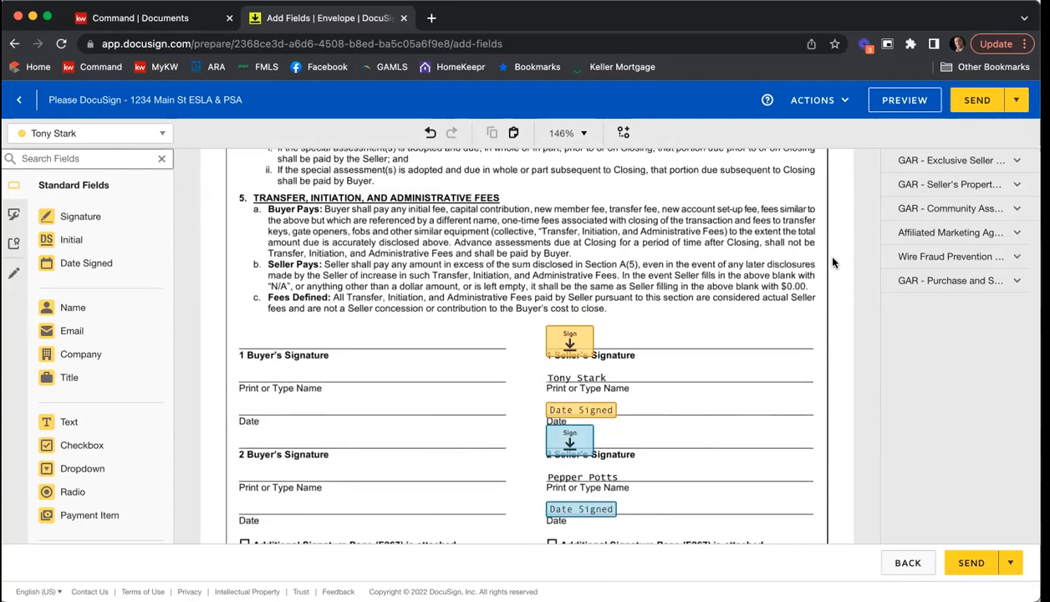
scroll(833, 263, down, 1)
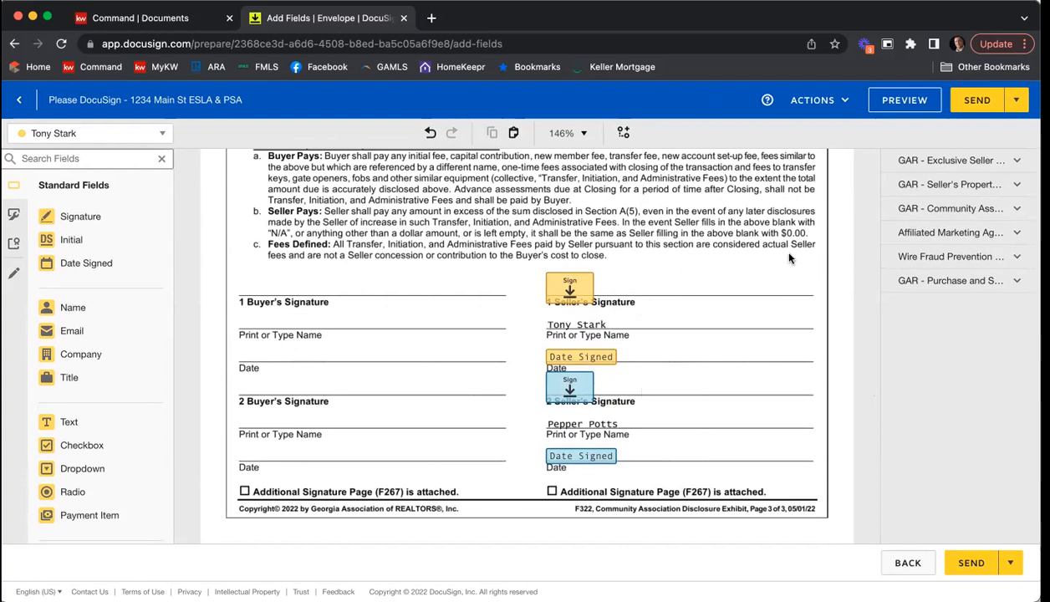
scroll(799, 254, down, 5)
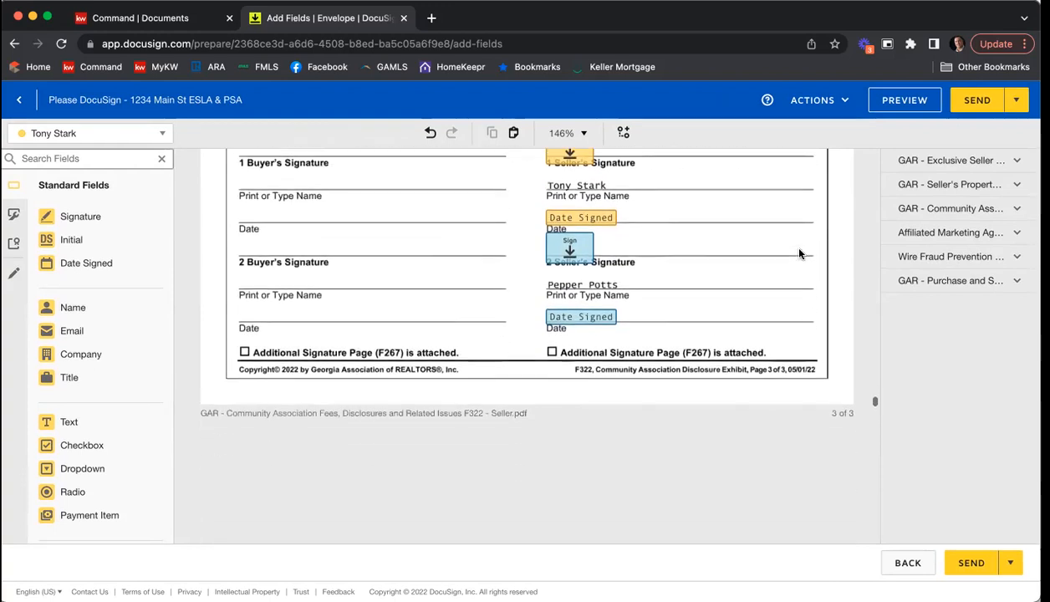
scroll(799, 254, down, 5)
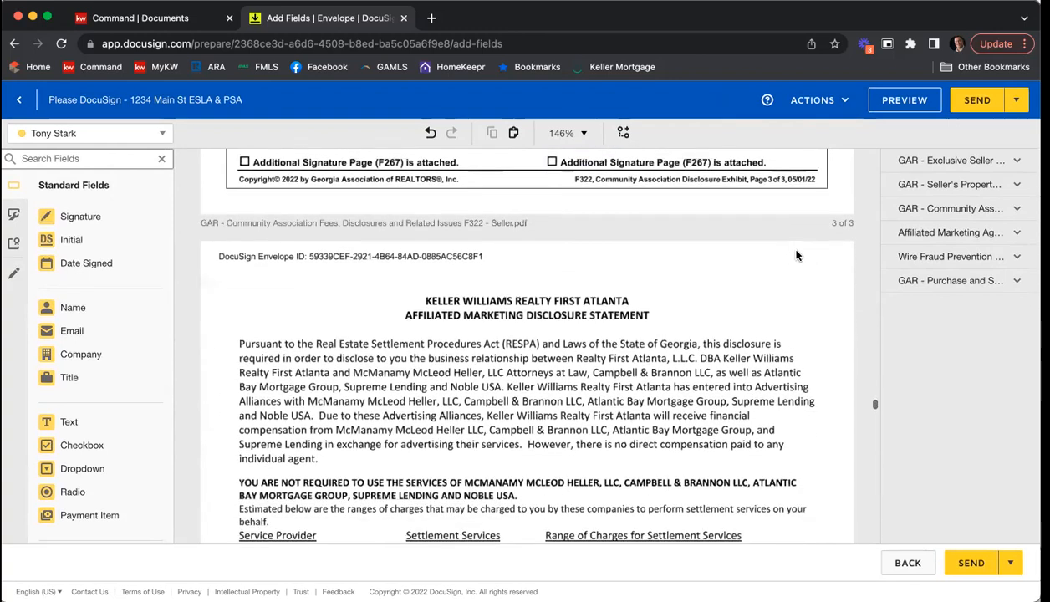
Step: Review both clients' signature, name and date fields on the Affiliated Marketing Disclosure Statement and the Wire Fraud Prevention Notice
scroll(780, 296, down, 10)
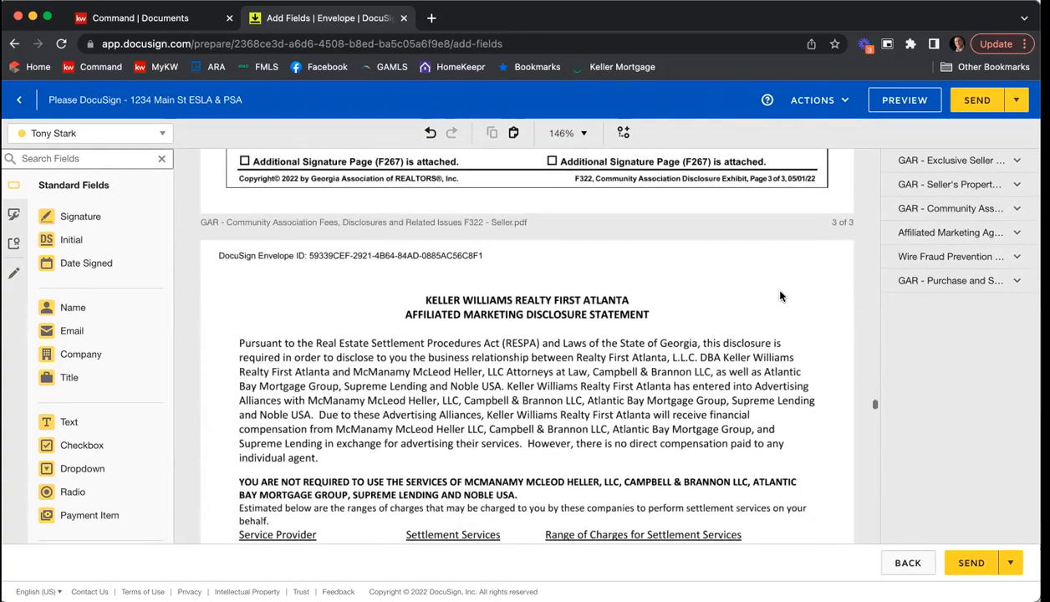
scroll(780, 295, down, 8)
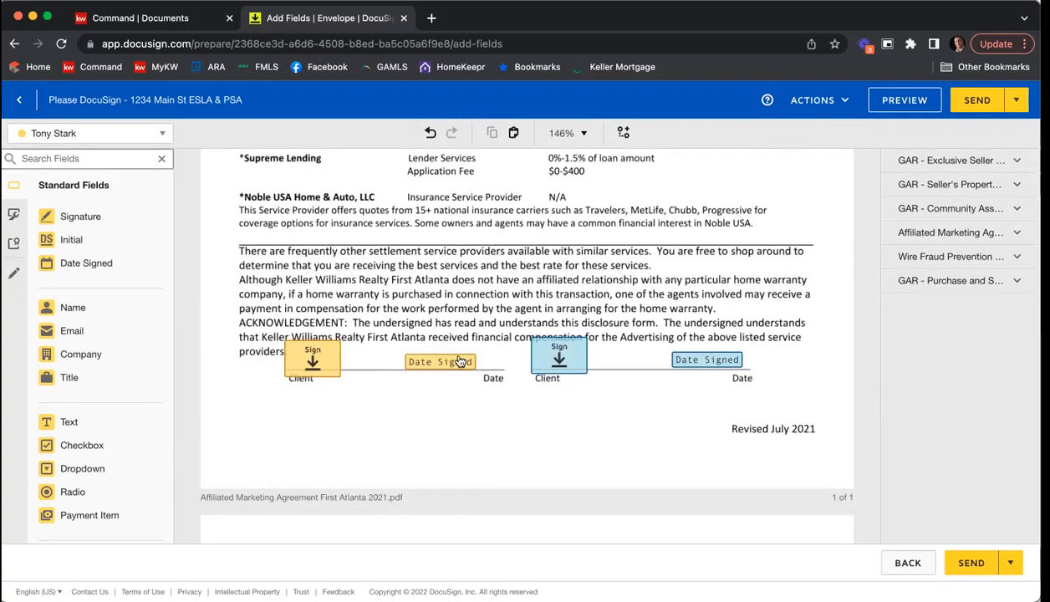
scroll(778, 250, down, 9)
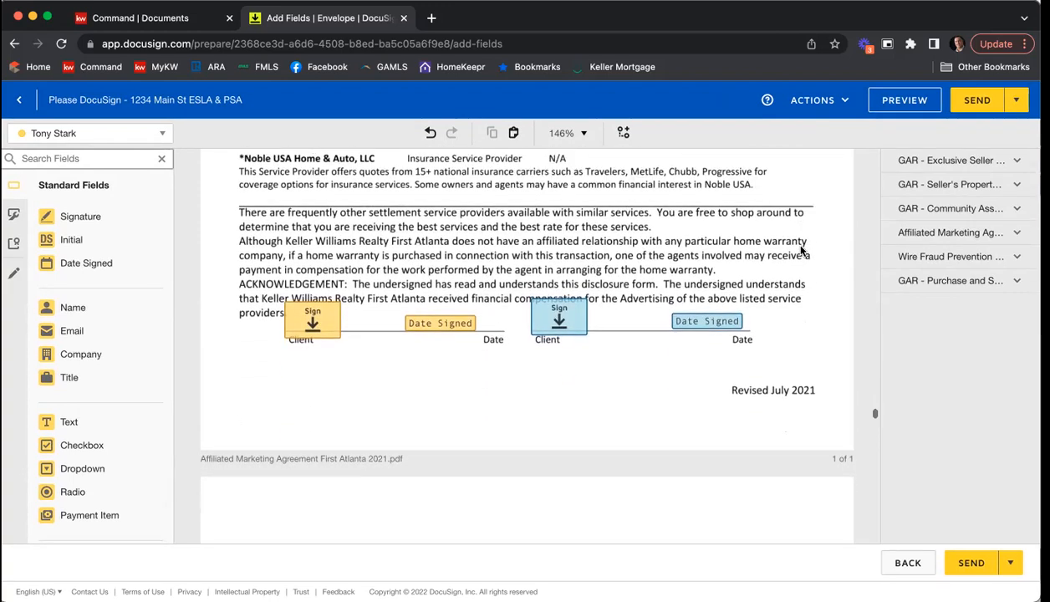
scroll(794, 262, down, 12)
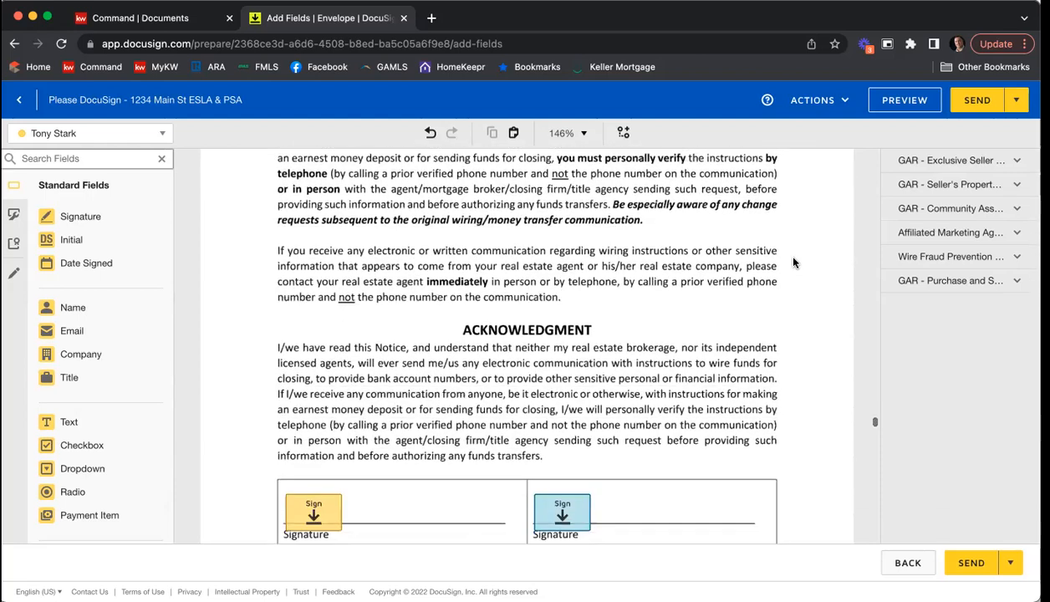
scroll(793, 261, down, 2)
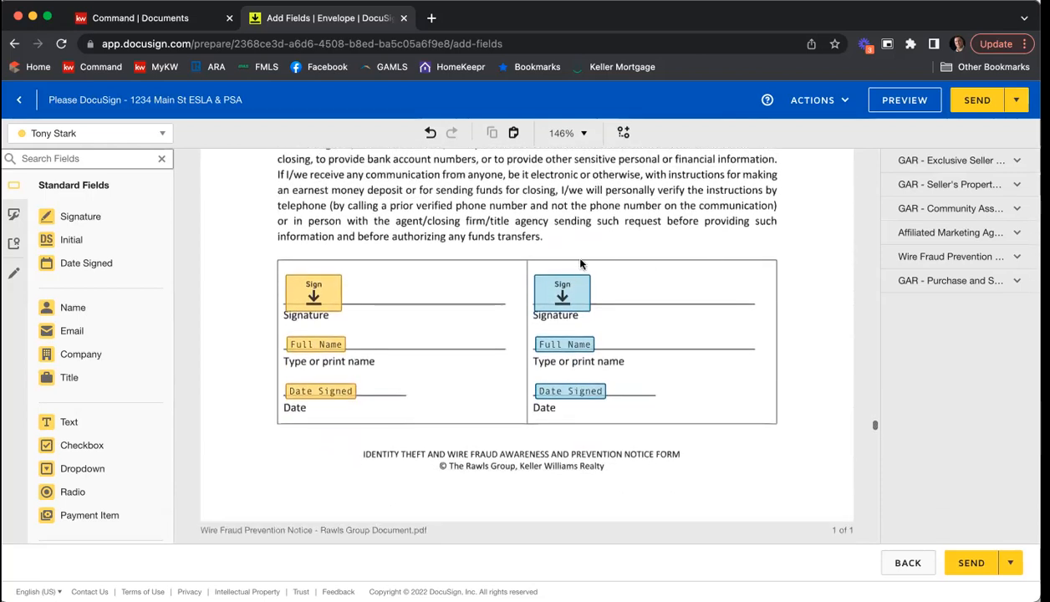
scroll(662, 323, down, 6)
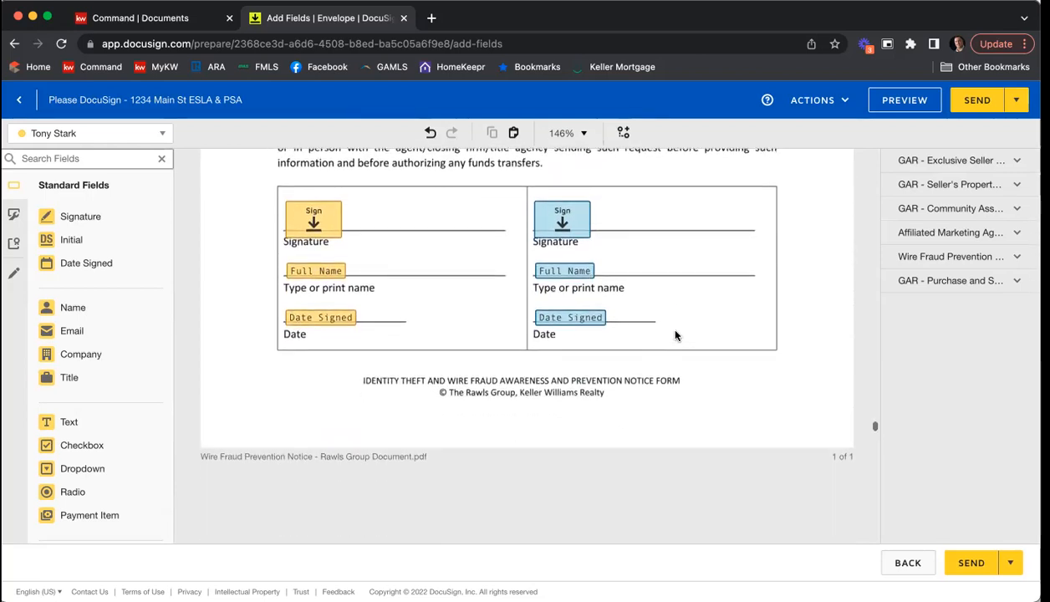
Step: Review the key terms and the sellers' initial fields on the first page of the Purchase and Sale Agreement
scroll(713, 283, down, 3)
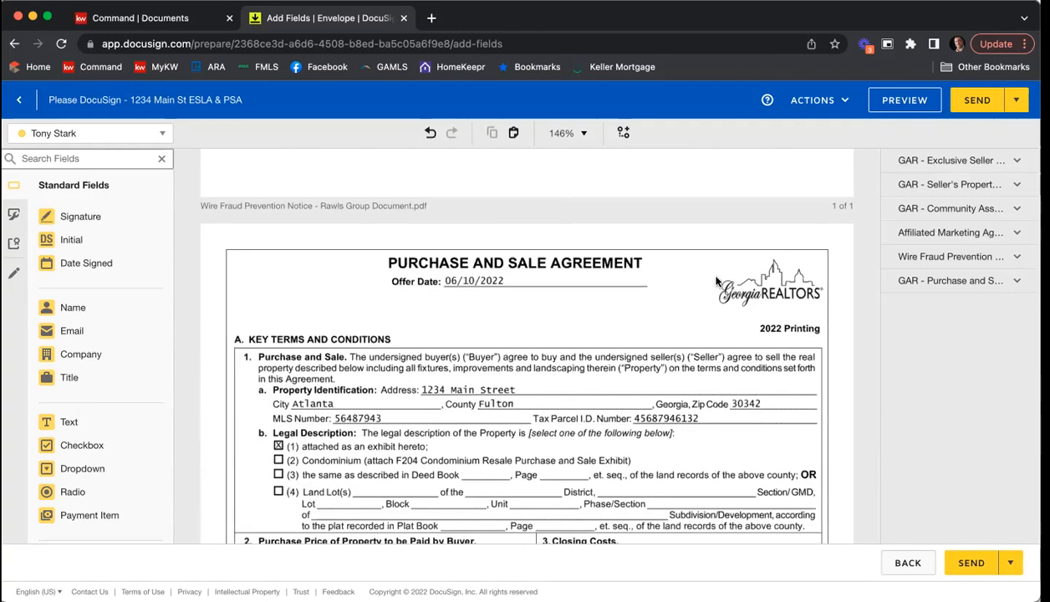
scroll(716, 281, down, 4)
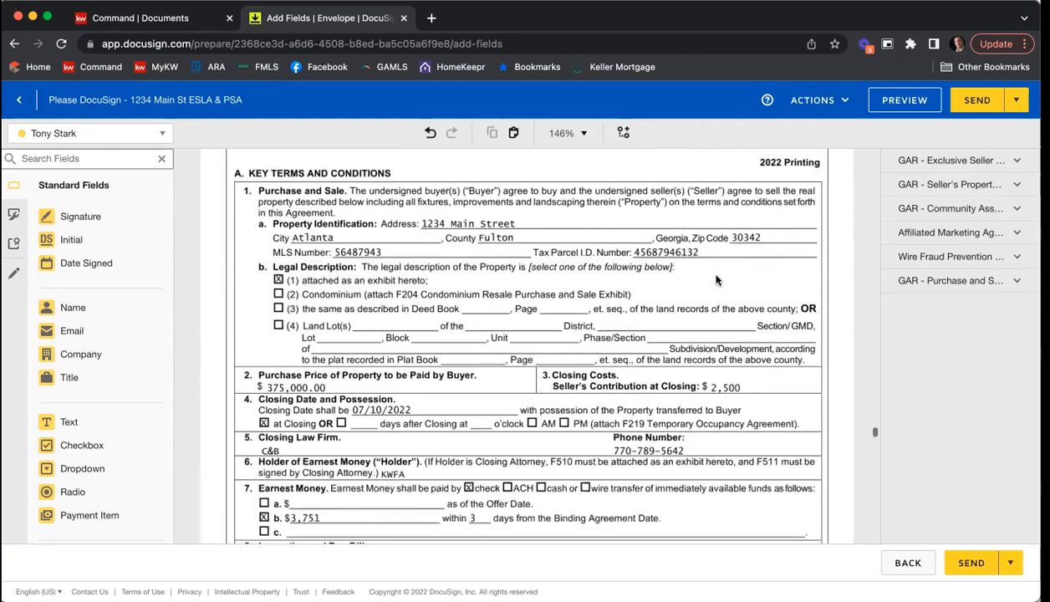
scroll(716, 281, down, 5)
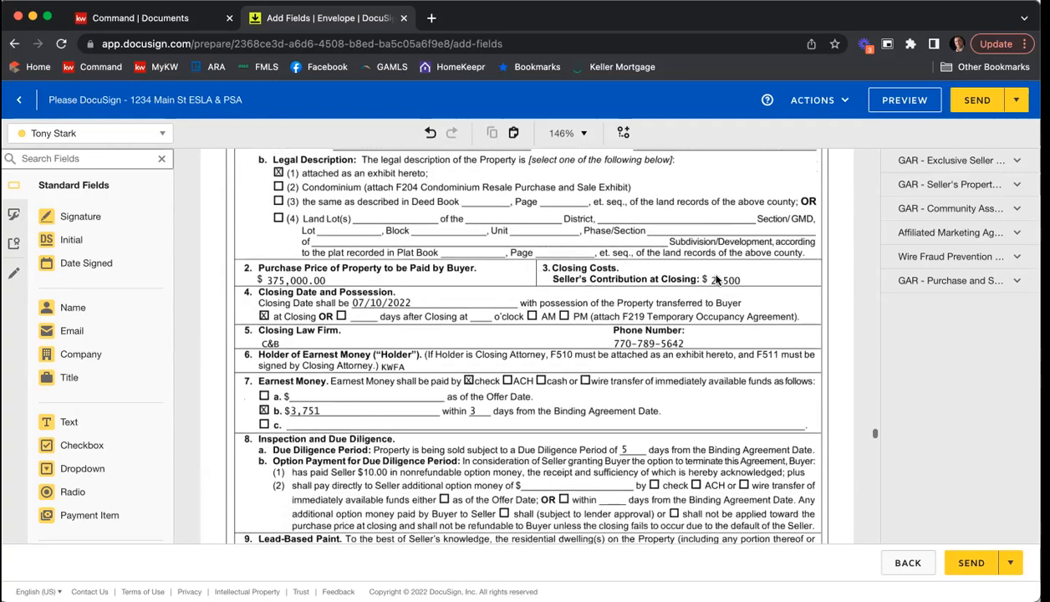
scroll(716, 281, down, 4)
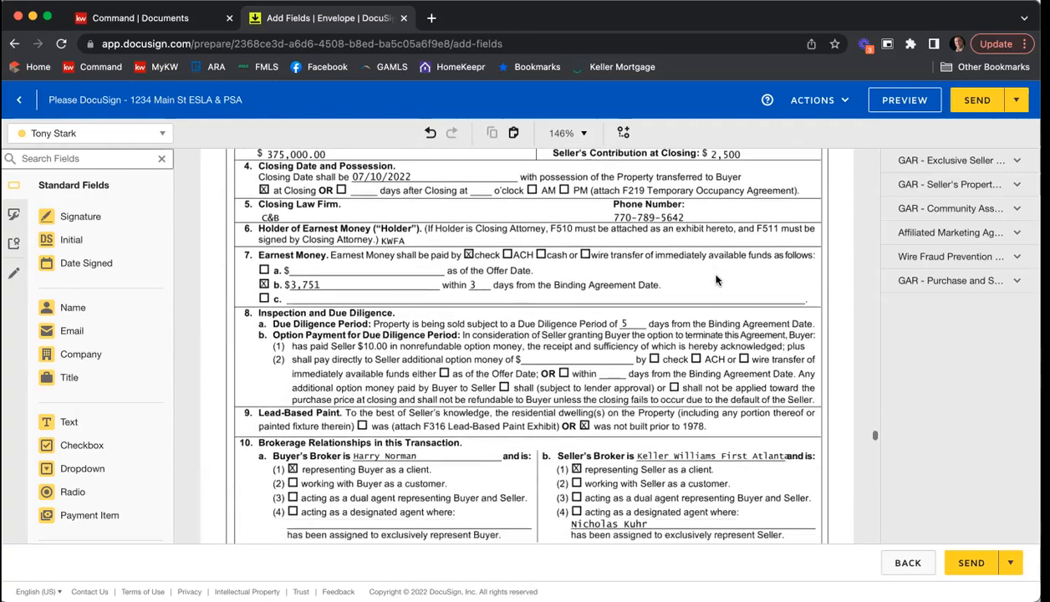
scroll(716, 281, down, 1)
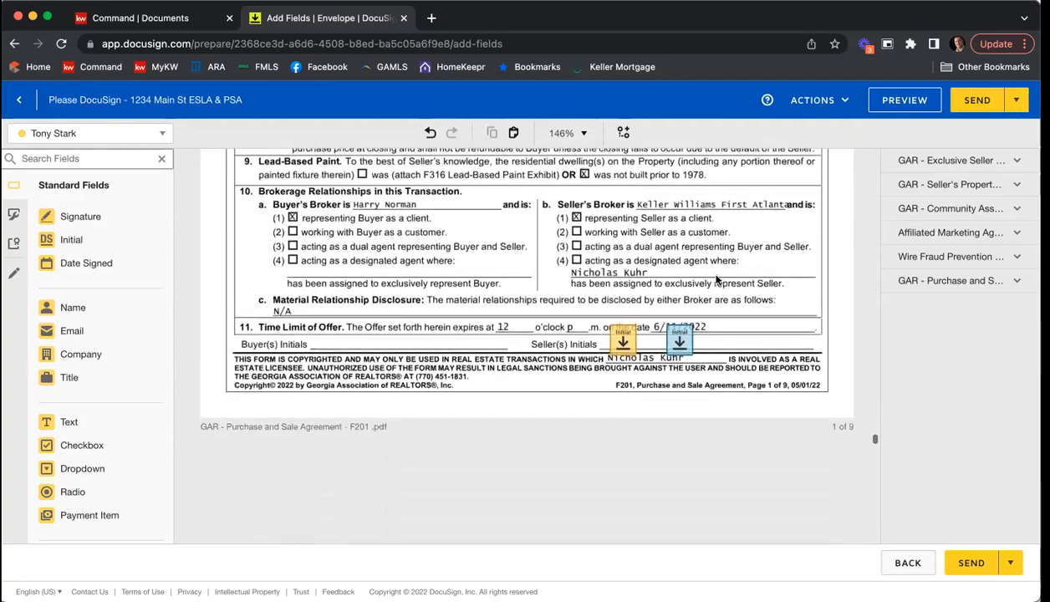
Step: Look through the corresponding paragraphs and other terms and conditions pages of the Purchase and Sale Agreement for fields
scroll(568, 303, down, 5)
scroll(568, 303, down, 10)
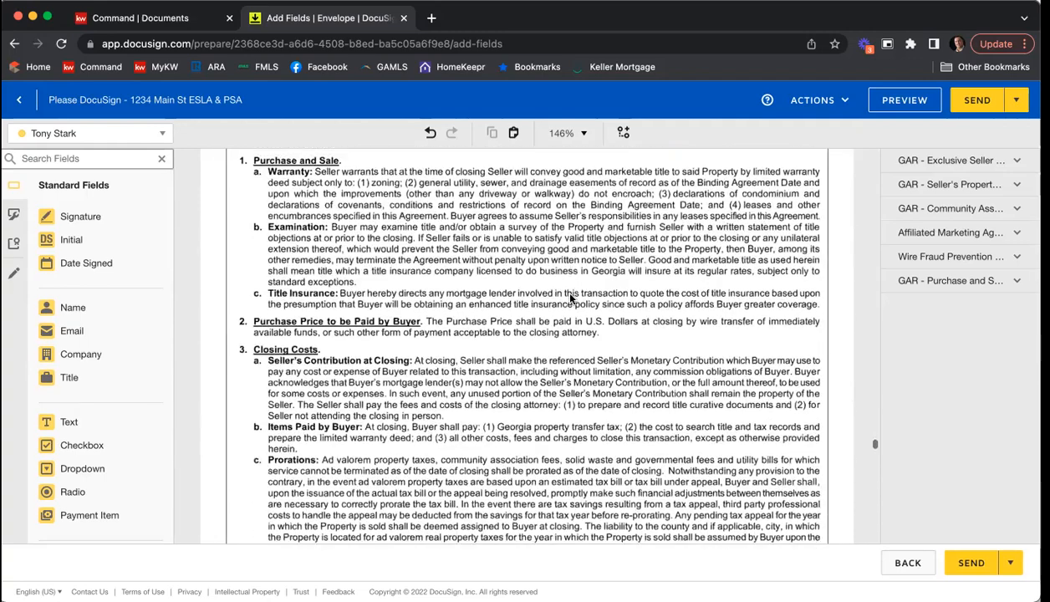
scroll(573, 296, down, 10)
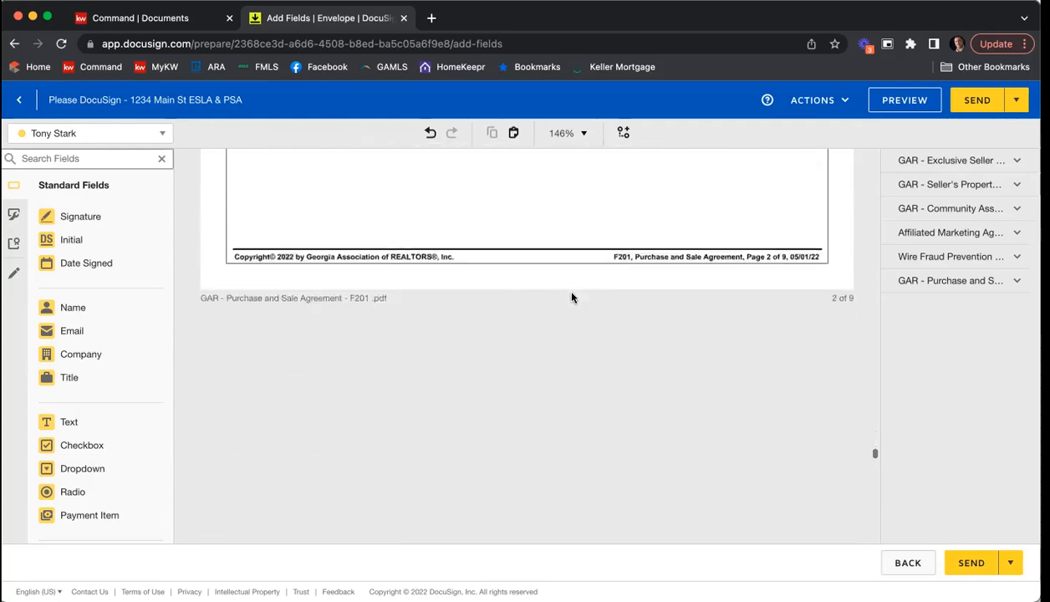
scroll(572, 297, down, 15)
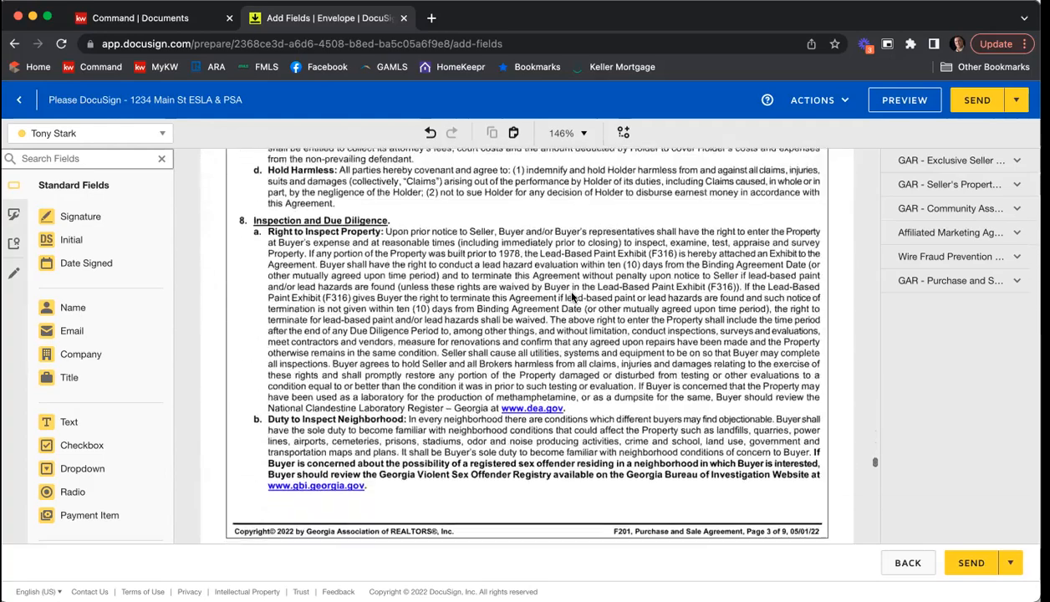
scroll(573, 297, down, 15)
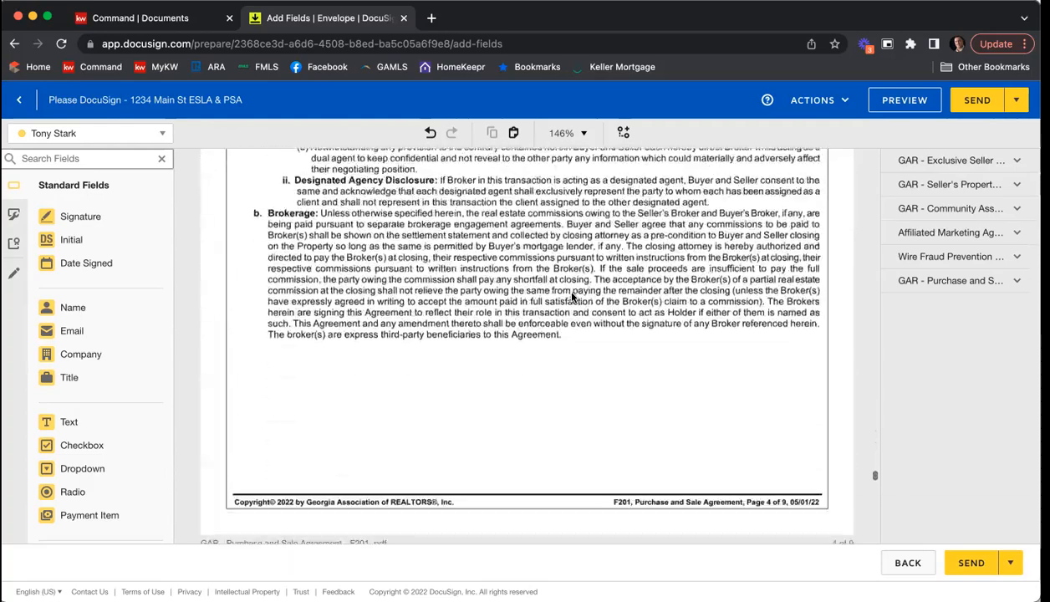
scroll(573, 297, down, 15)
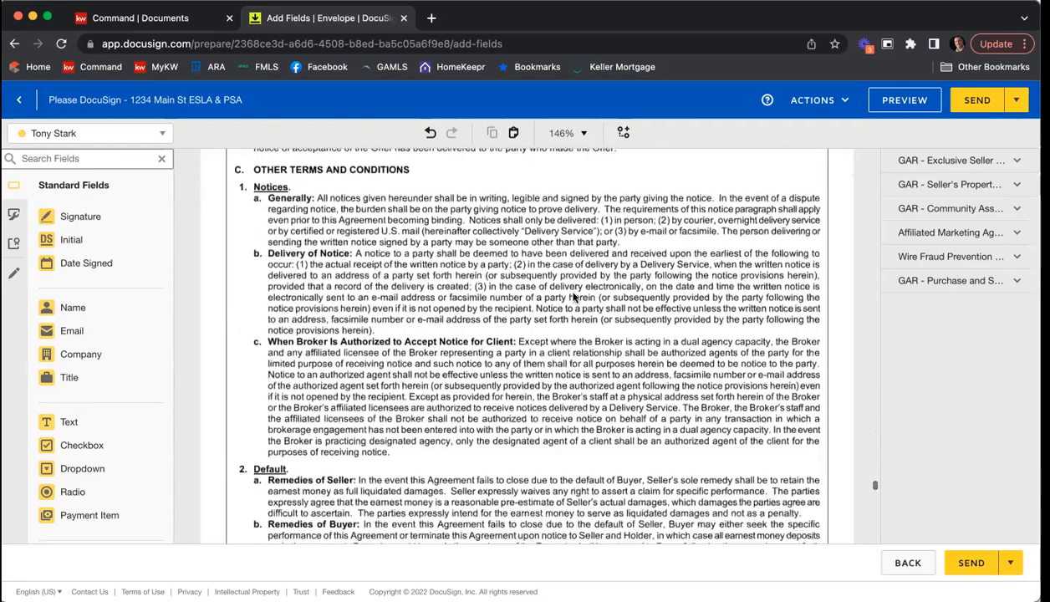
scroll(572, 297, down, 15)
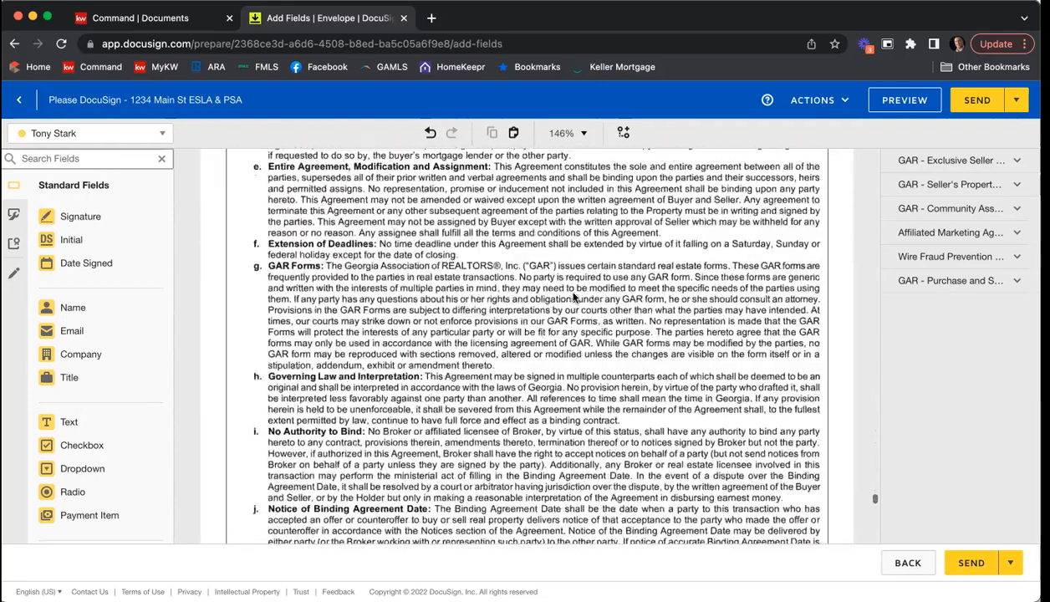
scroll(572, 297, down, 15)
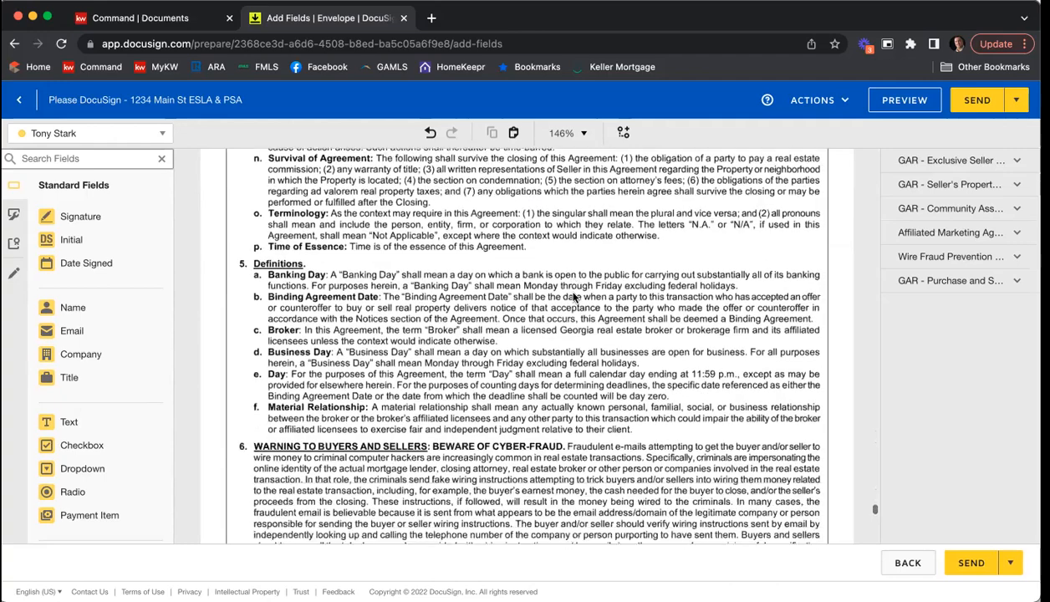
Step: Review the checked exhibits, special stipulations and seller signature and date fields near the end of the Purchase and Sale Agreement
scroll(572, 297, down, 2)
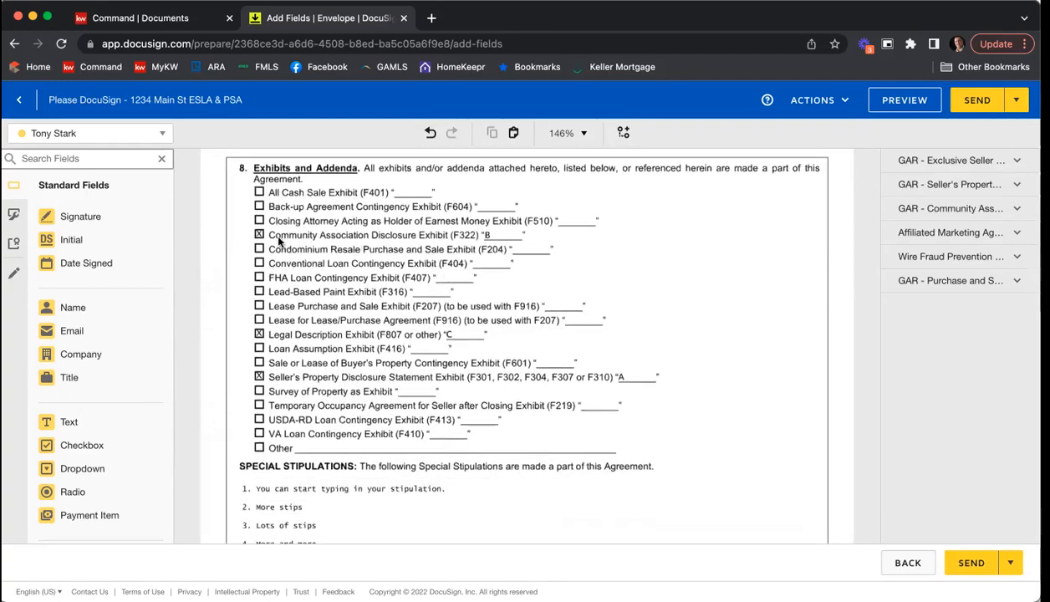
click(260, 334)
scroll(614, 262, down, 4)
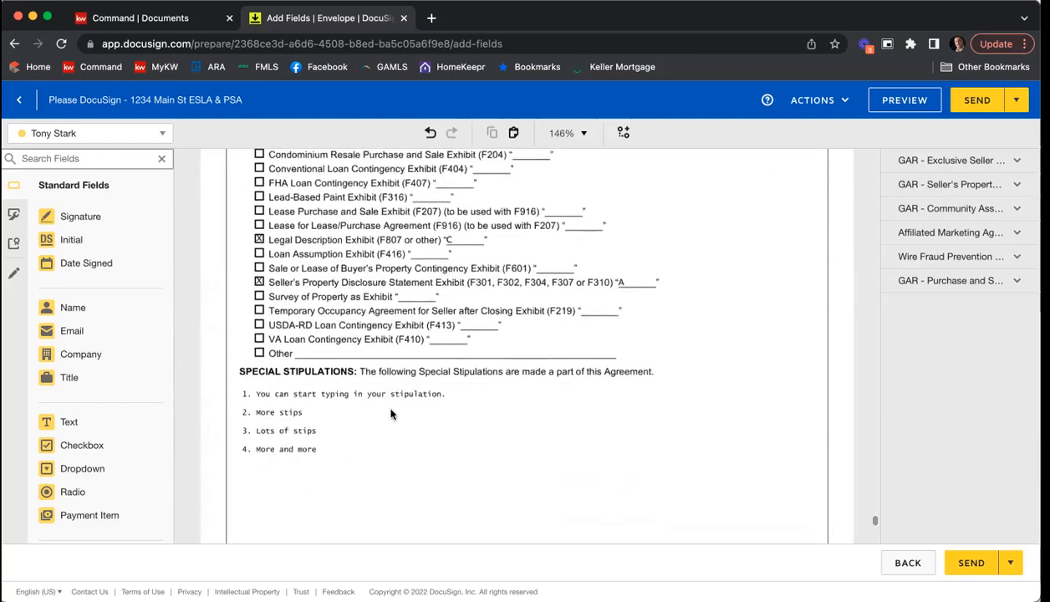
scroll(713, 266, down, 10)
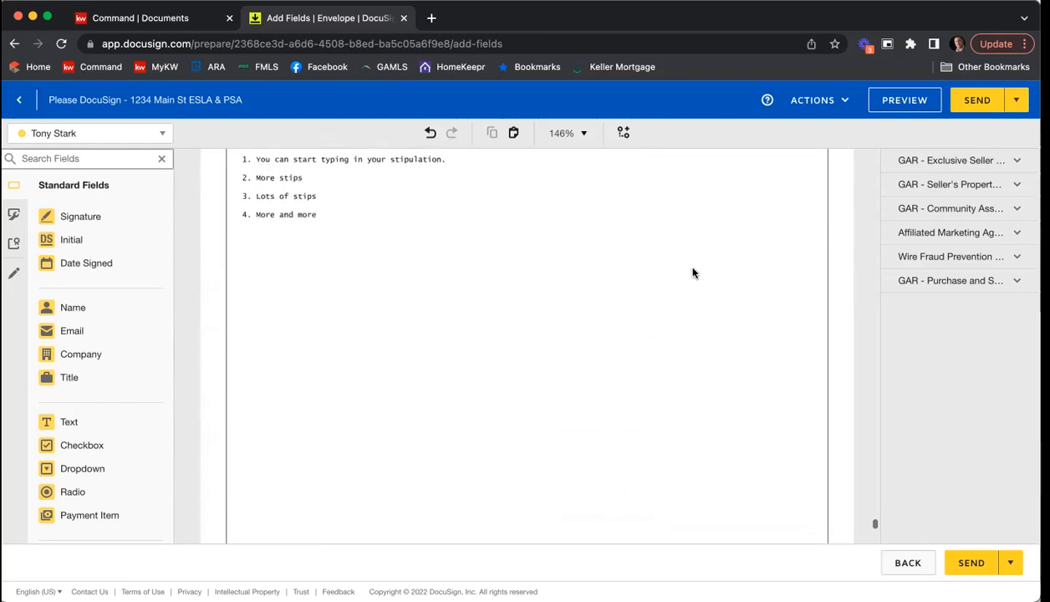
scroll(711, 273, down, 8)
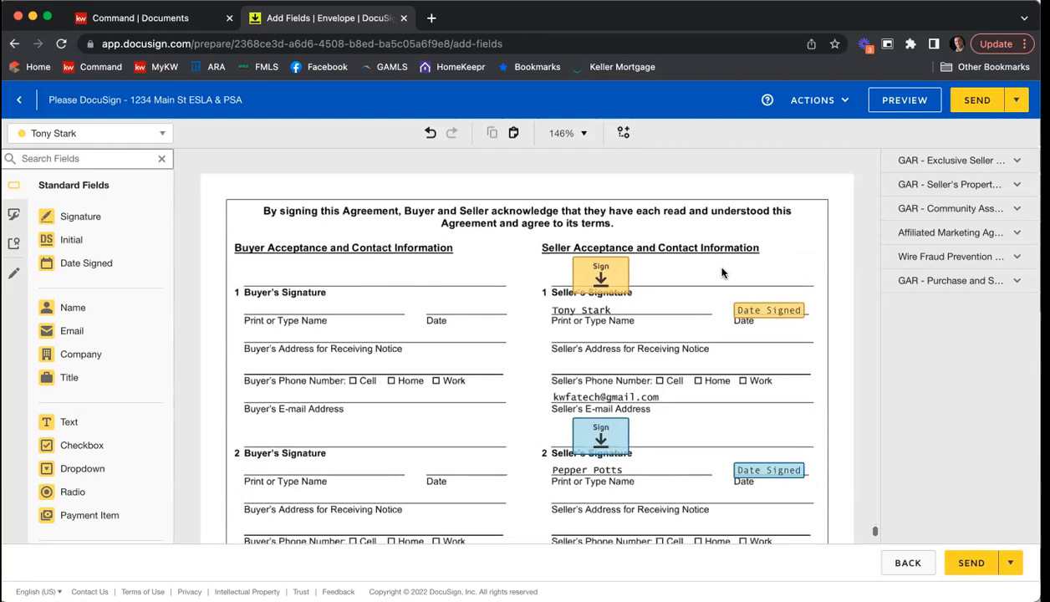
Step: Draw a pre-fill Line across the first seller's e-mail address on the Purchase and Sale Agreement signature page
scroll(528, 311, down, 2)
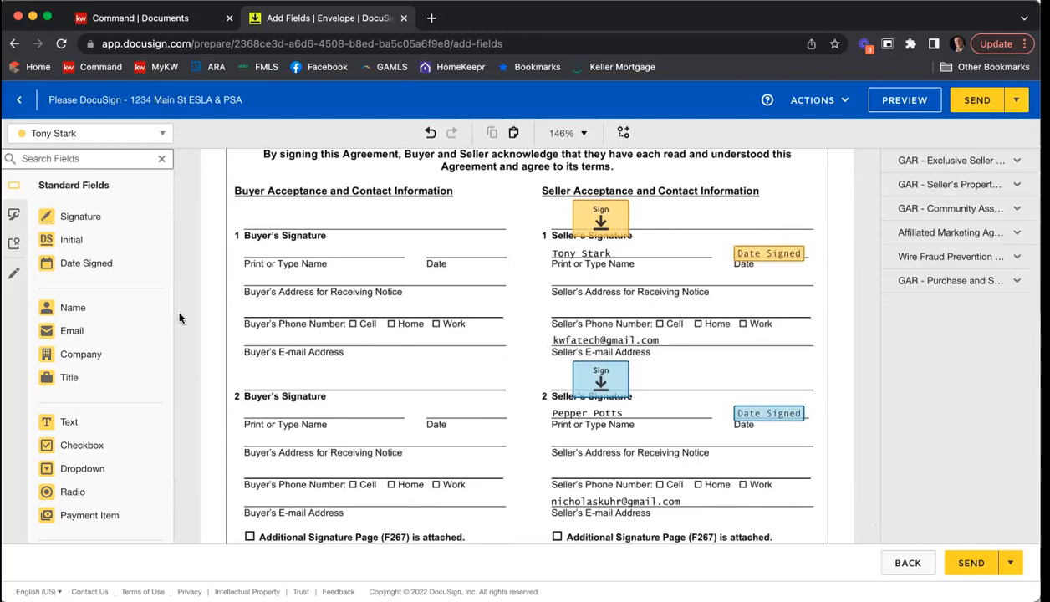
click(14, 277)
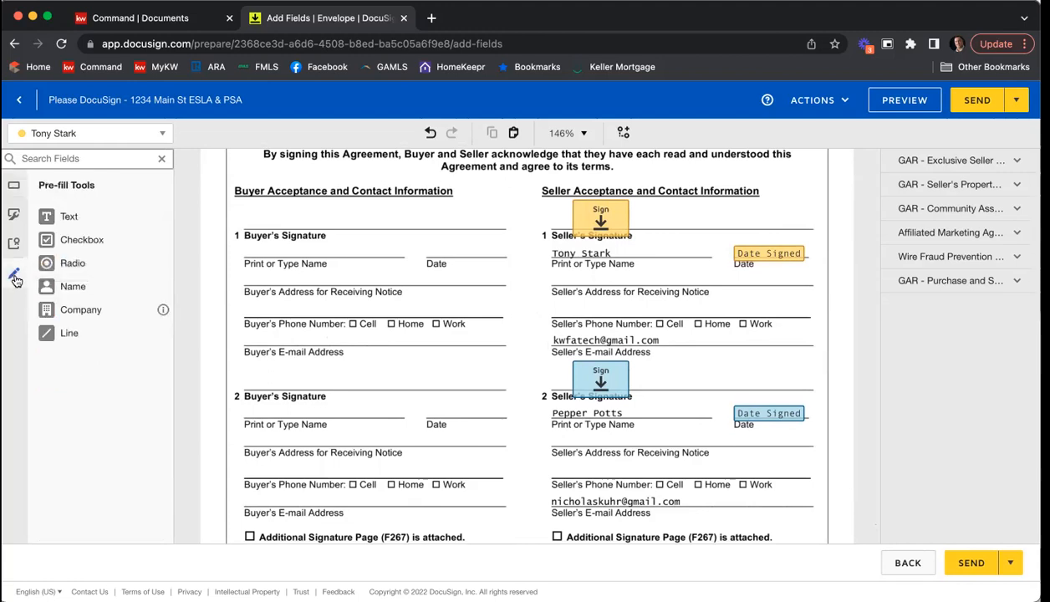
click(66, 334)
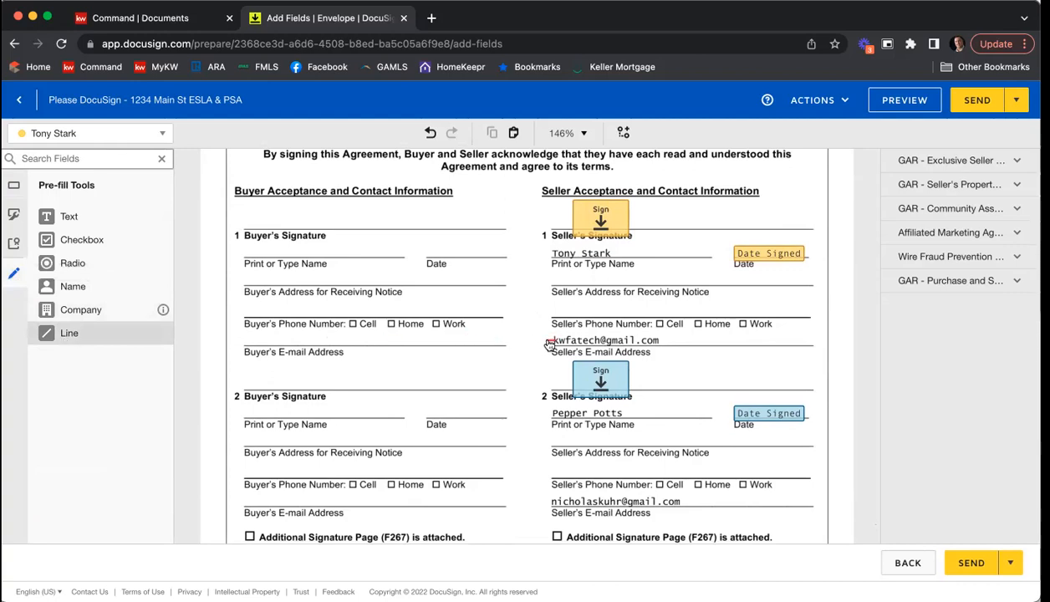
drag(553, 340, 718, 341)
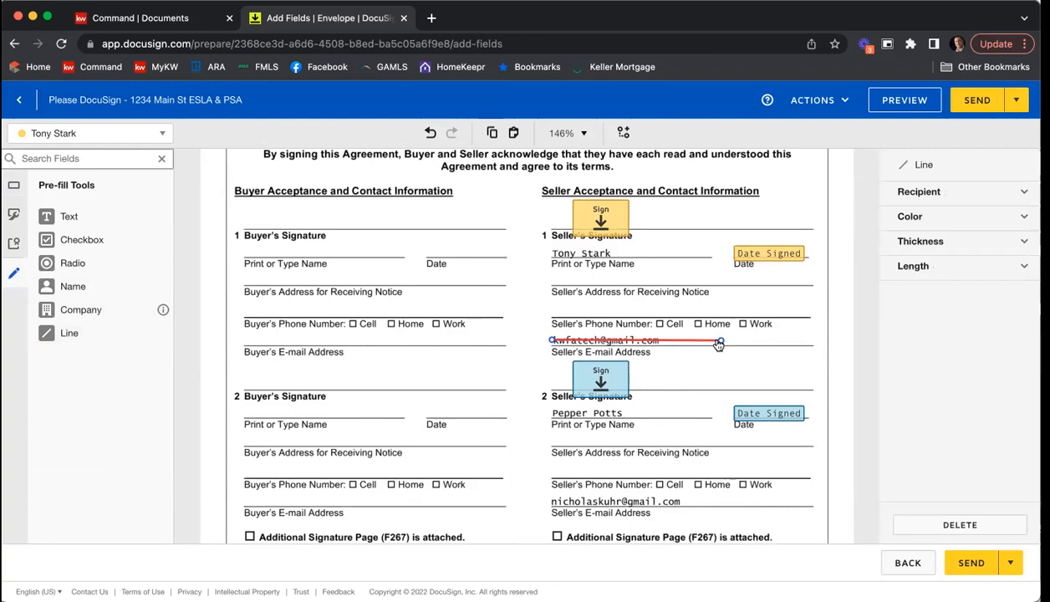
Step: Set the line over the first seller's e-mail address to black with a thickness of 10
click(929, 218)
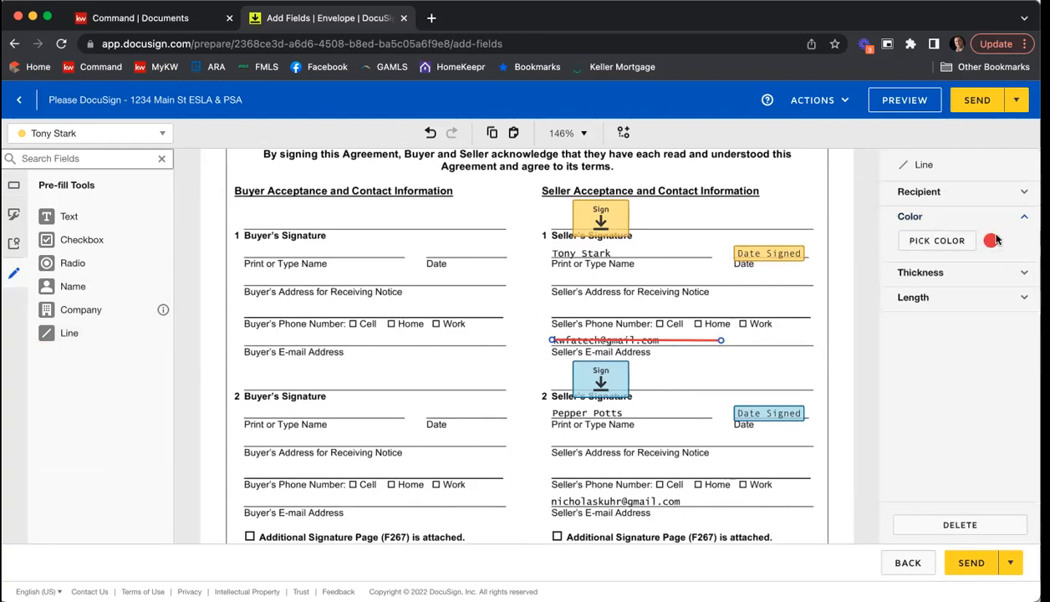
click(970, 241)
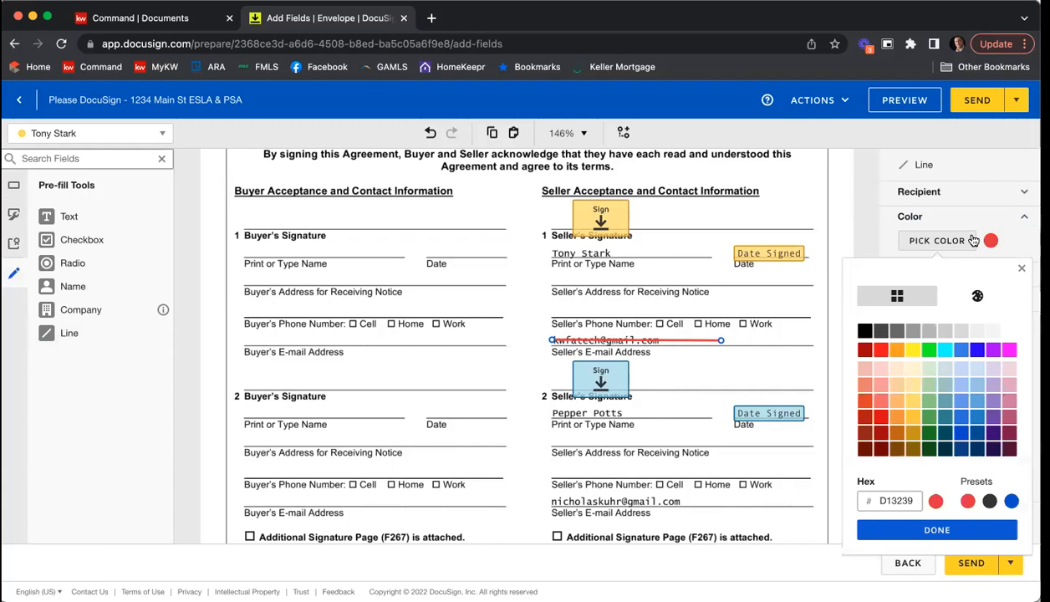
click(865, 331)
click(937, 530)
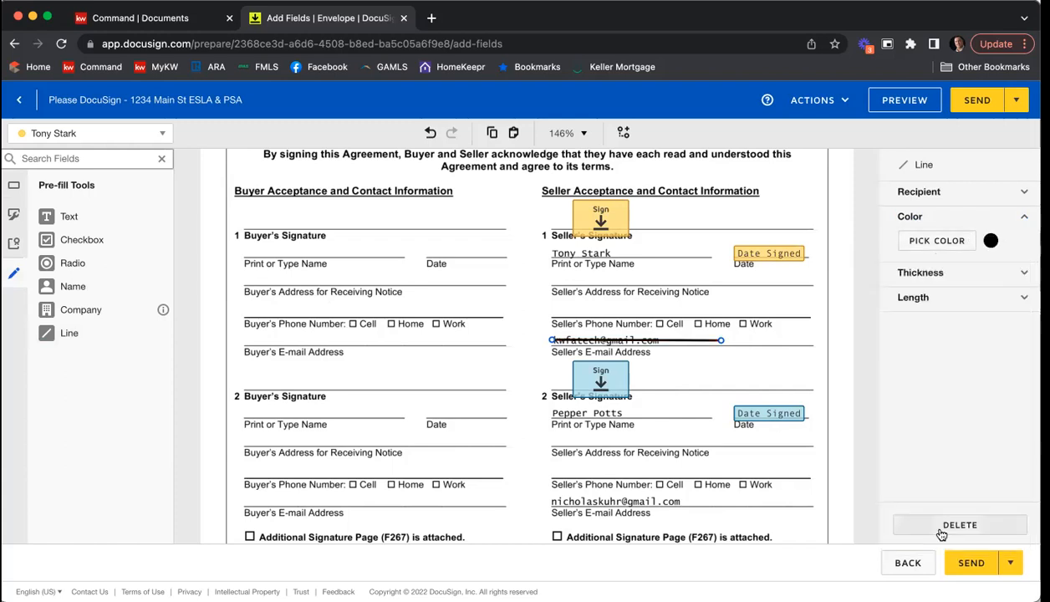
click(919, 273)
drag(948, 299, 1007, 298)
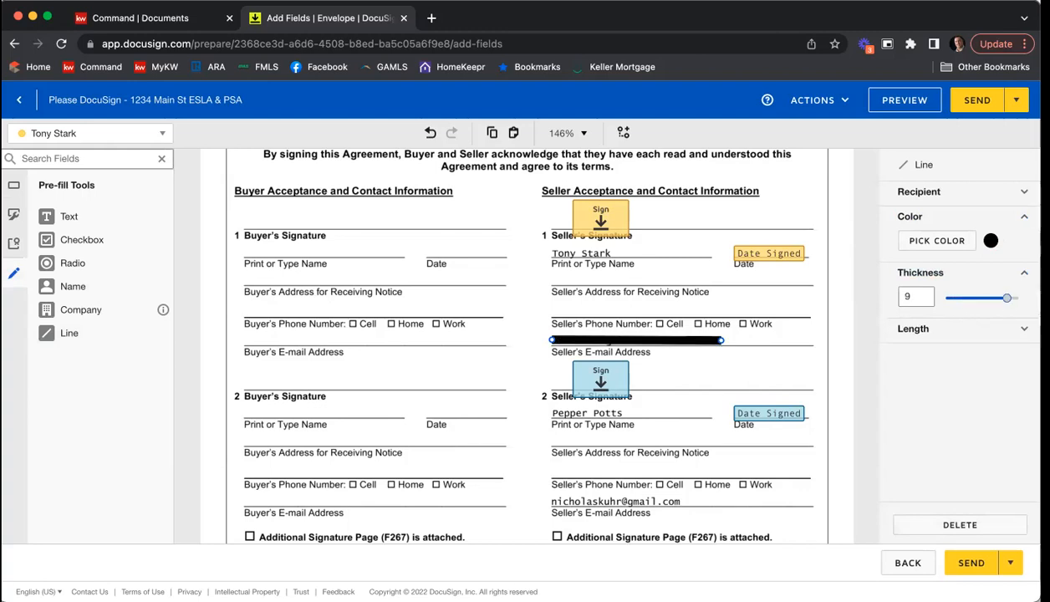
click(799, 372)
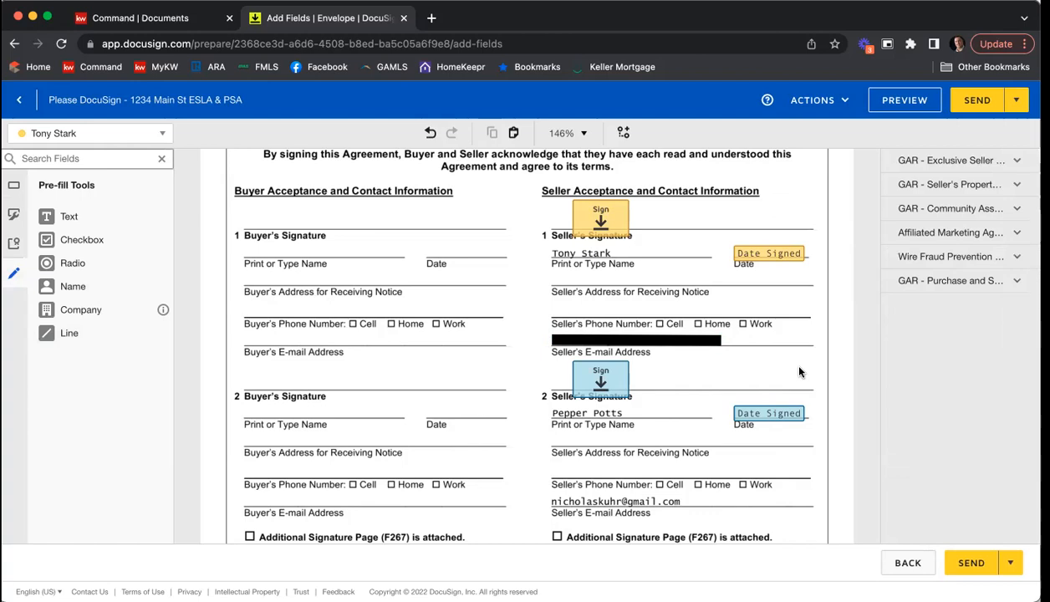
Step: Duplicate the thick black line and place the copy over the second seller's e-mail address
scroll(799, 372, up, 1)
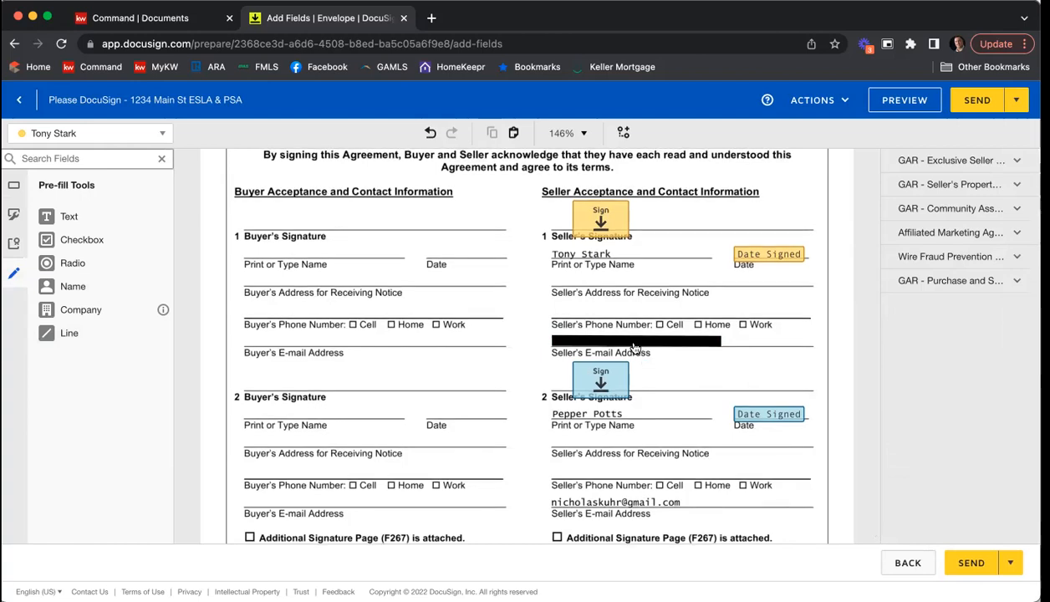
click(633, 343)
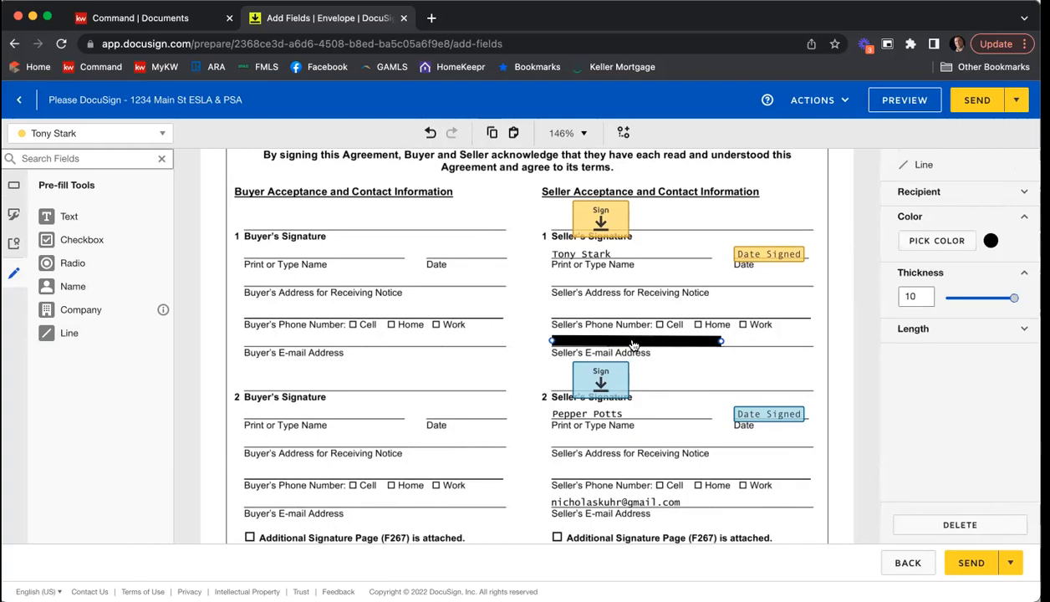
click(602, 330)
click(598, 344)
key(super+v)
drag(673, 357, 659, 504)
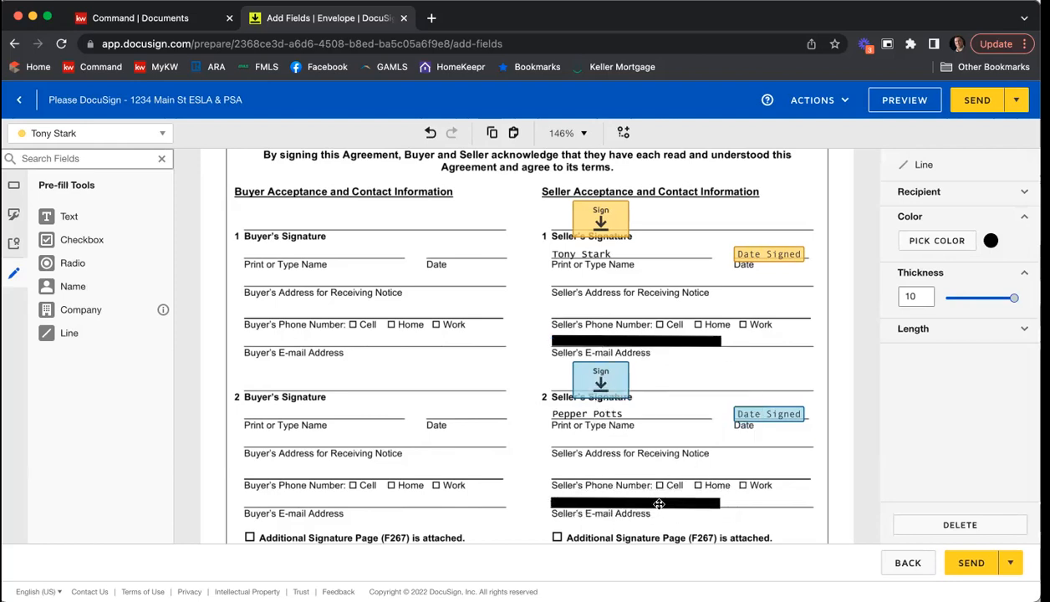
click(644, 451)
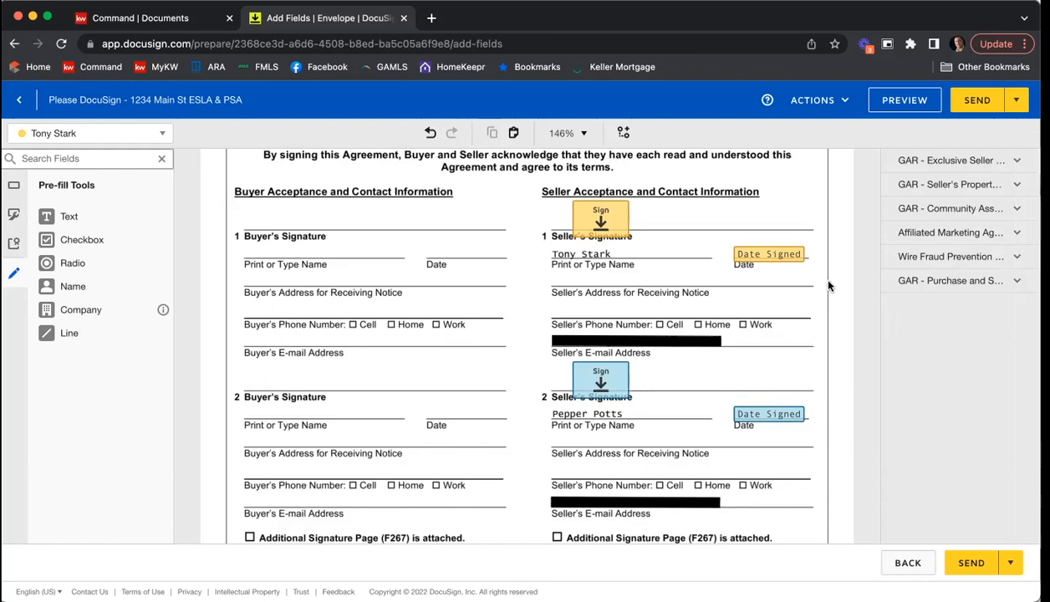
Step: Check the seller's broker contact details and signature fields on the last Purchase and Sale Agreement page, and send the envelope
scroll(827, 286, down, 5)
scroll(828, 286, down, 5)
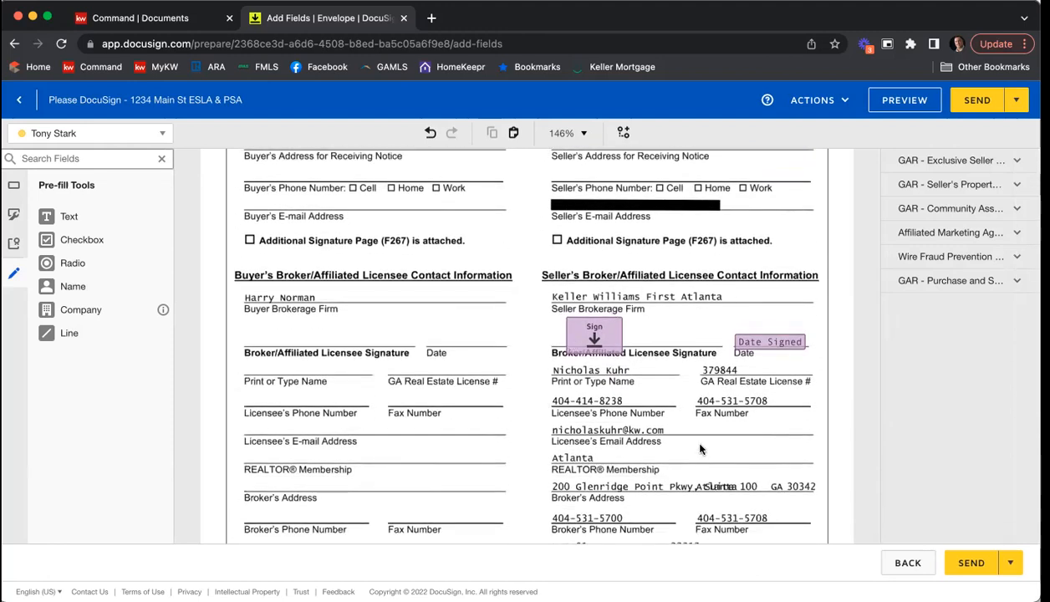
scroll(585, 284, down, 3)
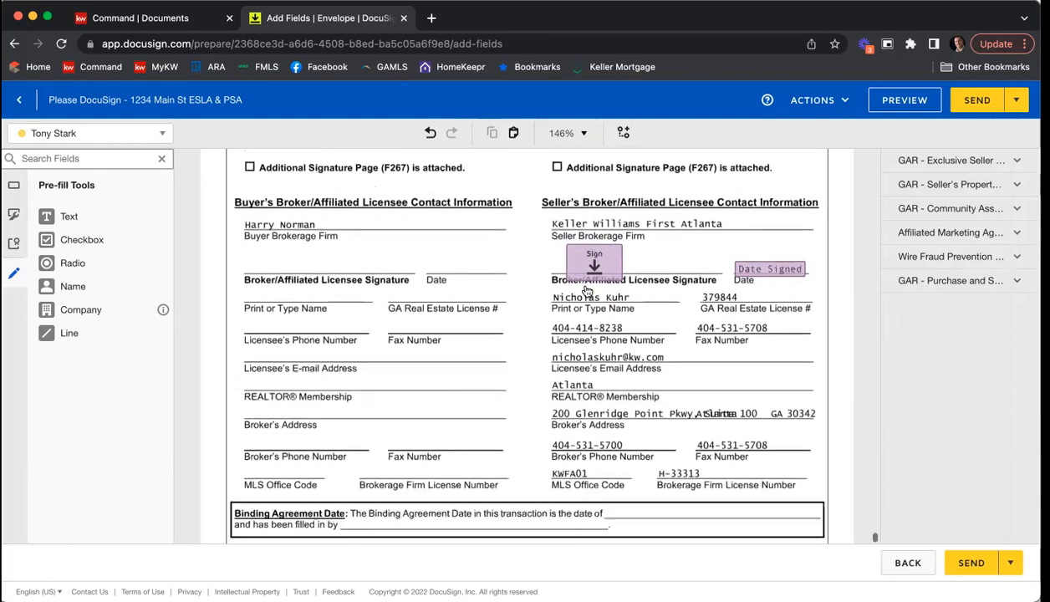
scroll(587, 291, down, 2)
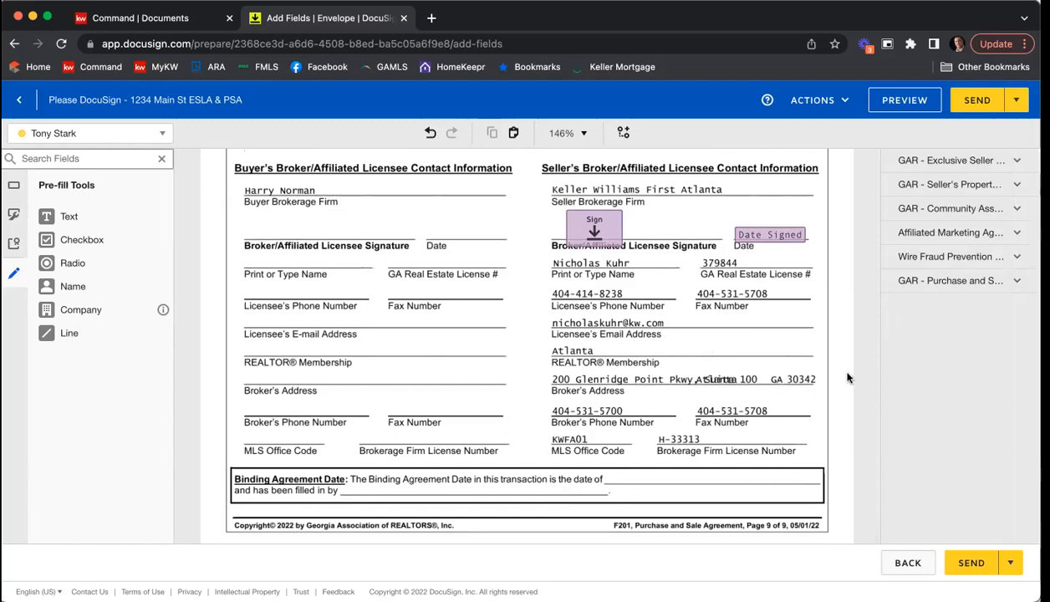
scroll(845, 317, down, 1)
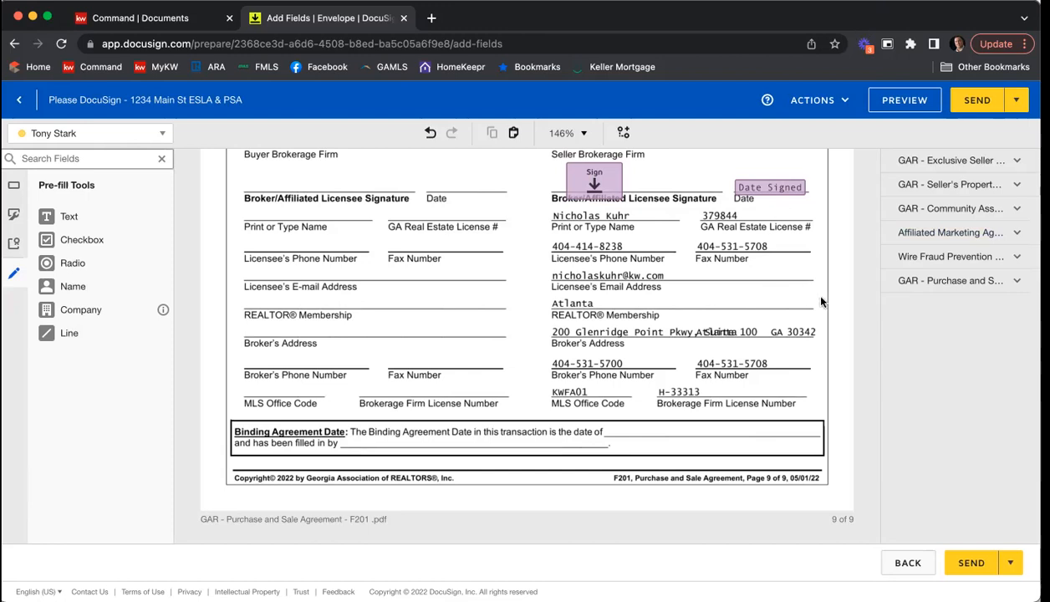
click(971, 565)
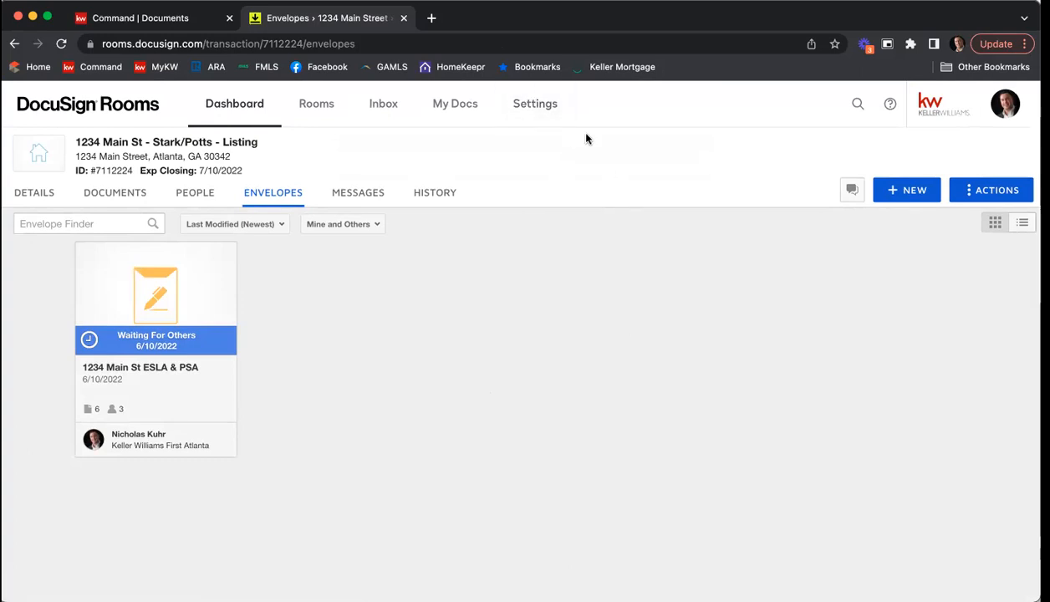
Step: Open Gmail in a new browser tab and switch to the KWFA Tech account's inbox
click(431, 18)
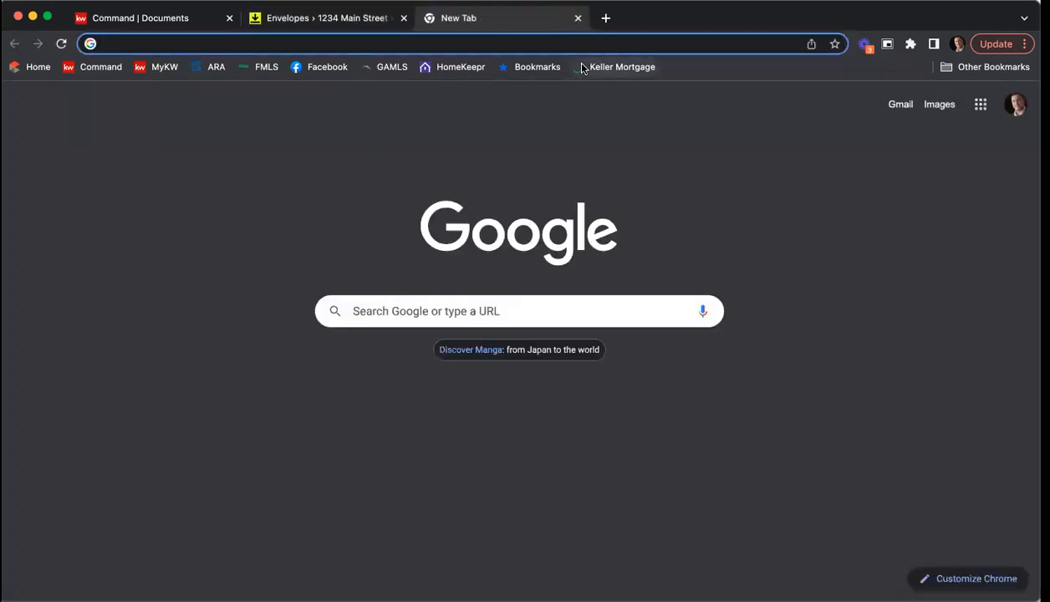
text(gmail)
key(Return)
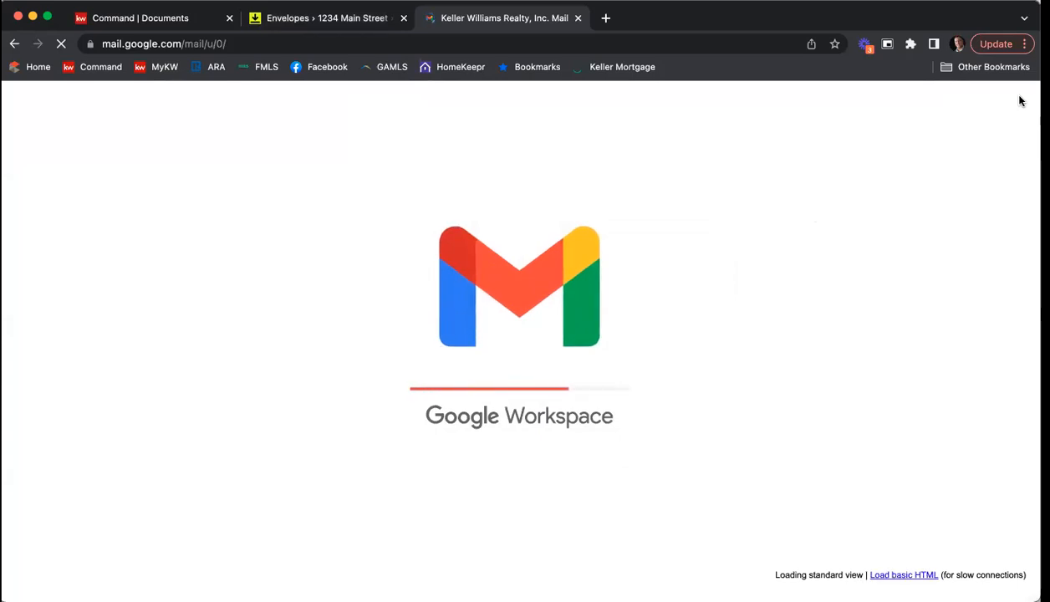
click(1010, 102)
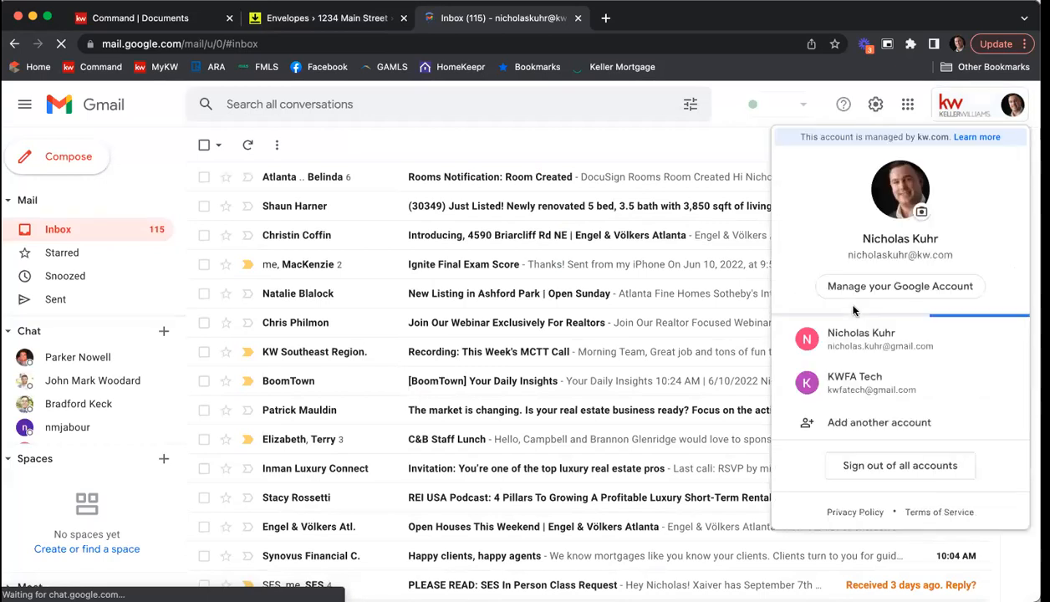
click(840, 377)
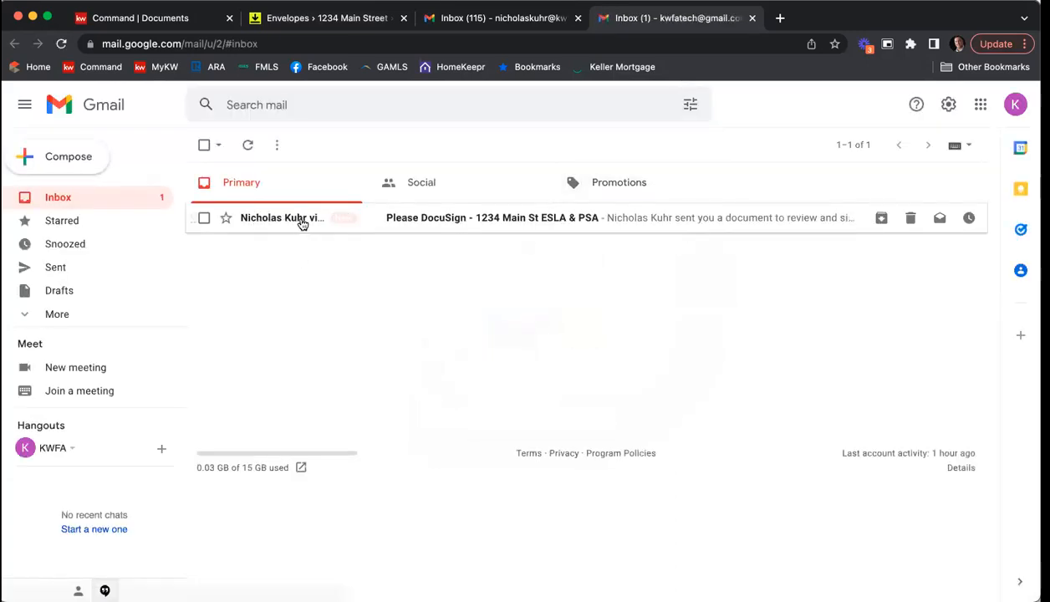
Step: Read the e-mail "Please DocuSign - 1234 Main St ESLA & PSA" and open its documents for review in DocuSign
click(474, 219)
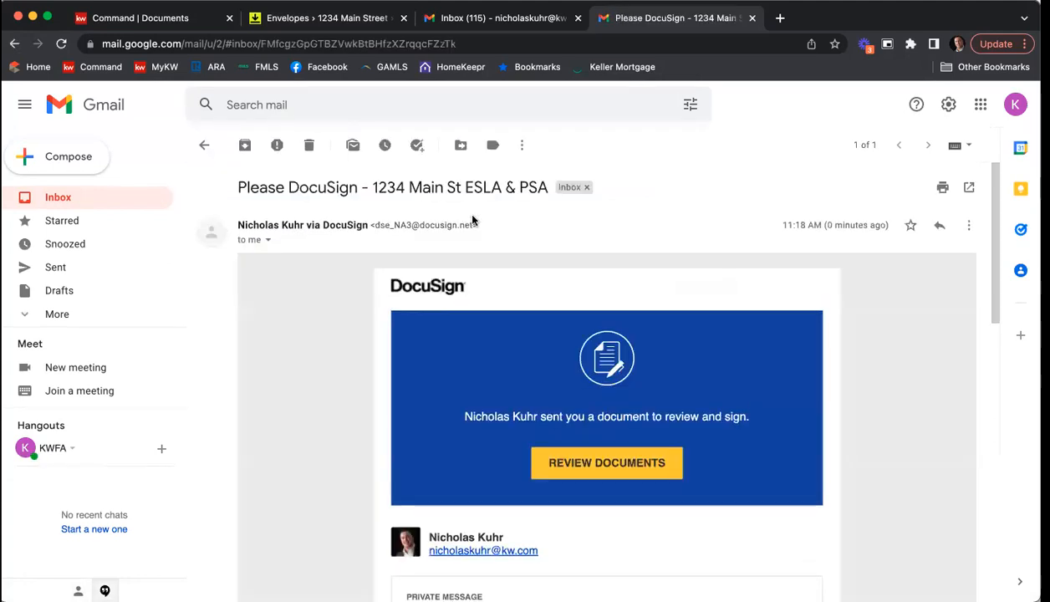
scroll(350, 274, down, 5)
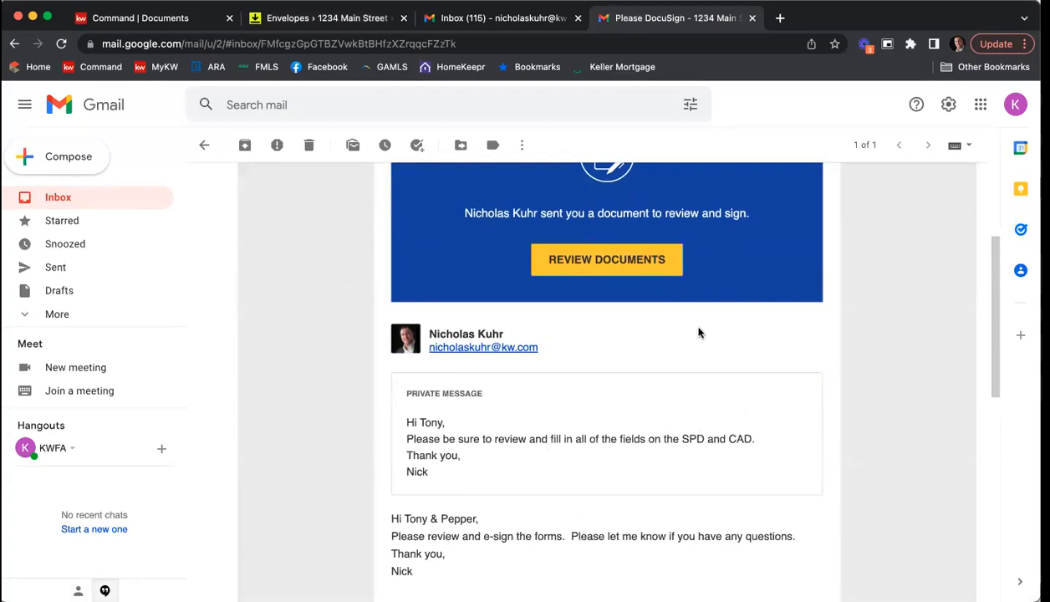
scroll(690, 338, up, 1)
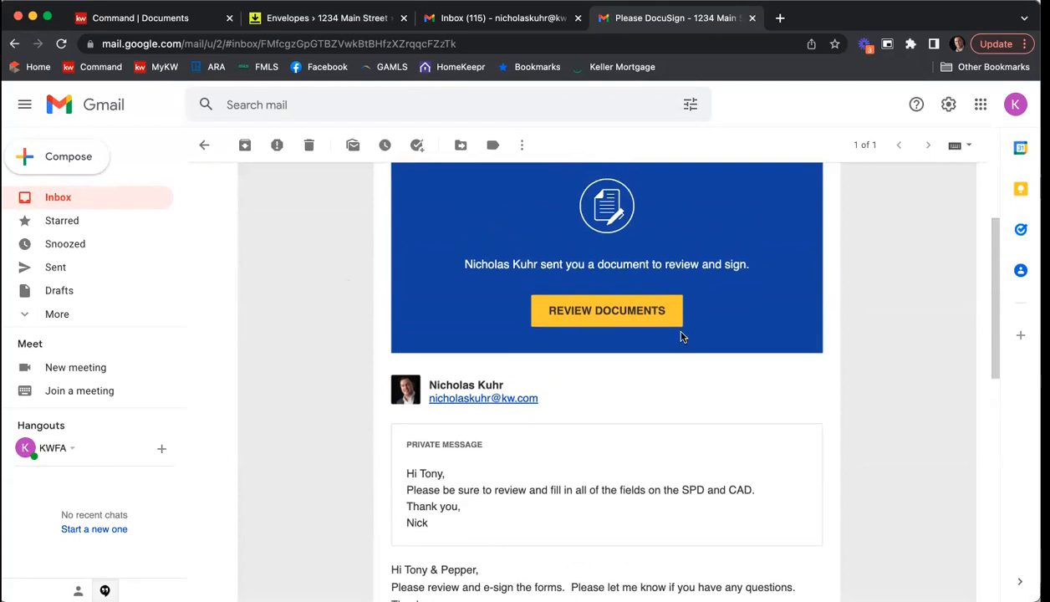
click(590, 311)
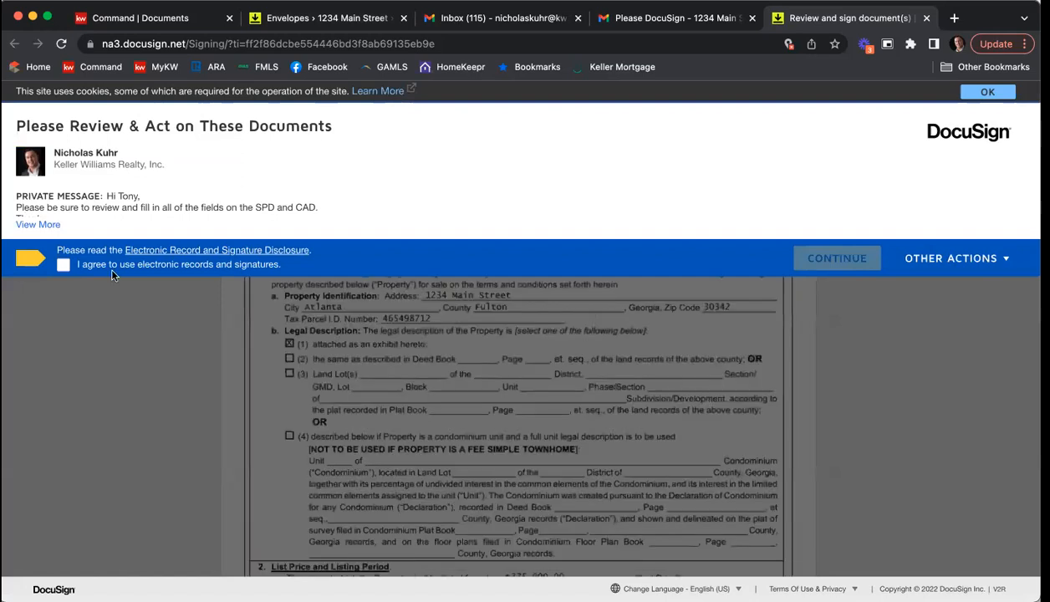
Step: Agree to use electronic records and signatures, and sign the Exclusive Seller Brokerage Engagement Agreement with the suggested signature style
click(64, 265)
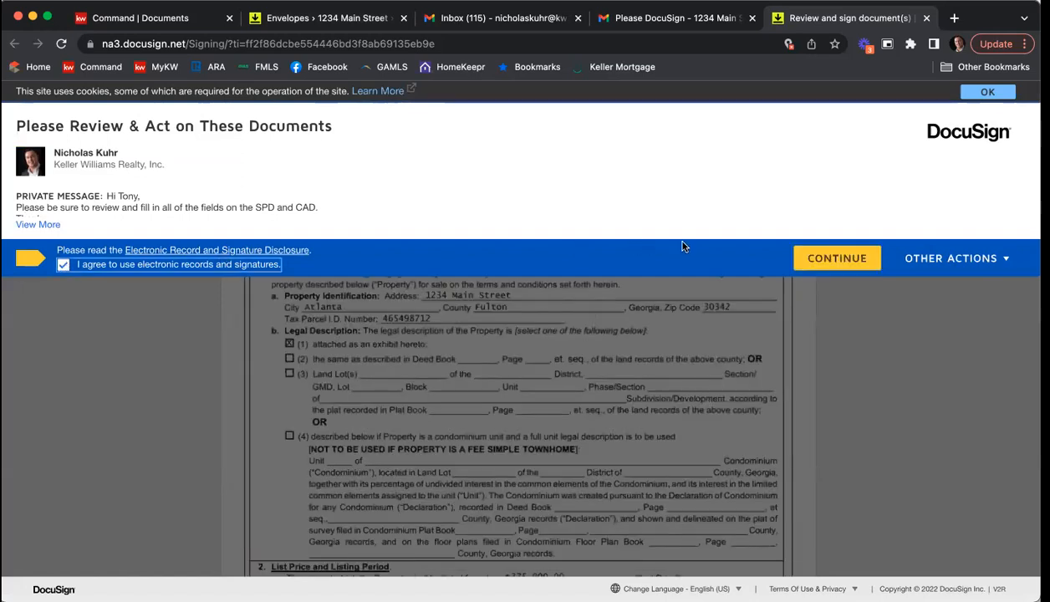
click(808, 257)
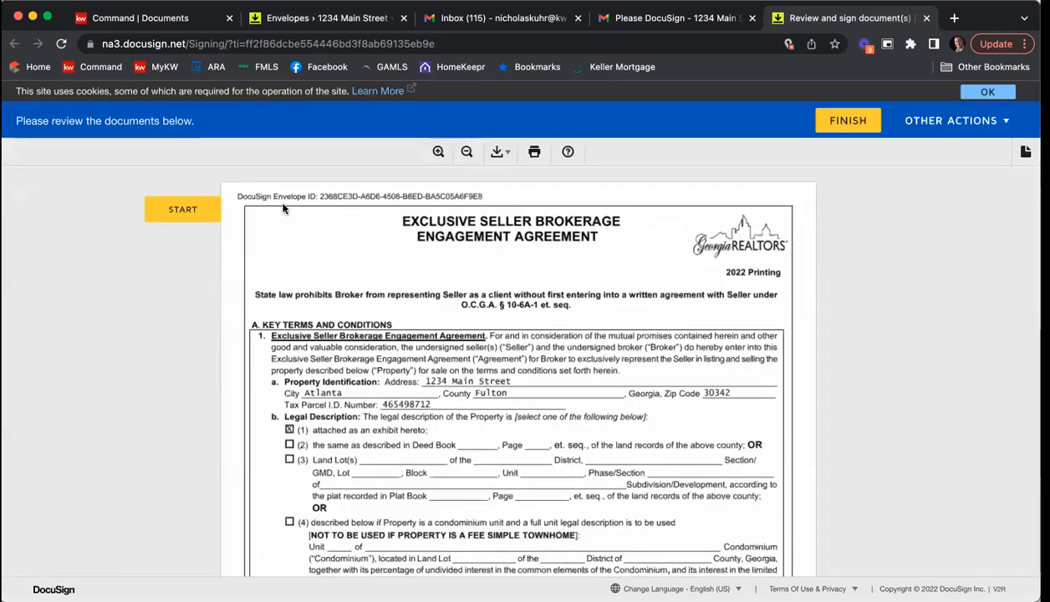
click(199, 214)
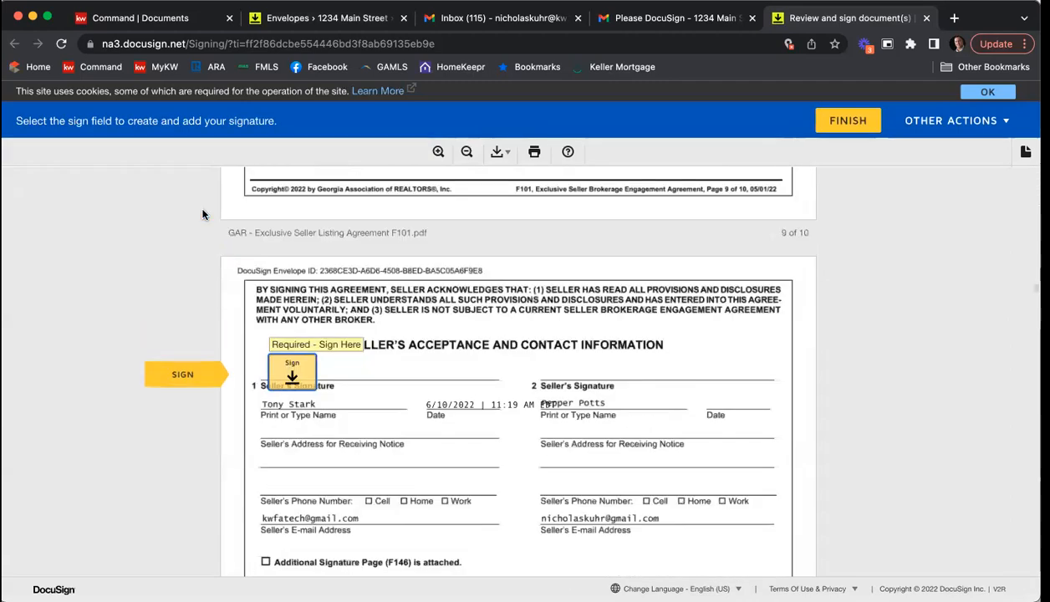
click(294, 374)
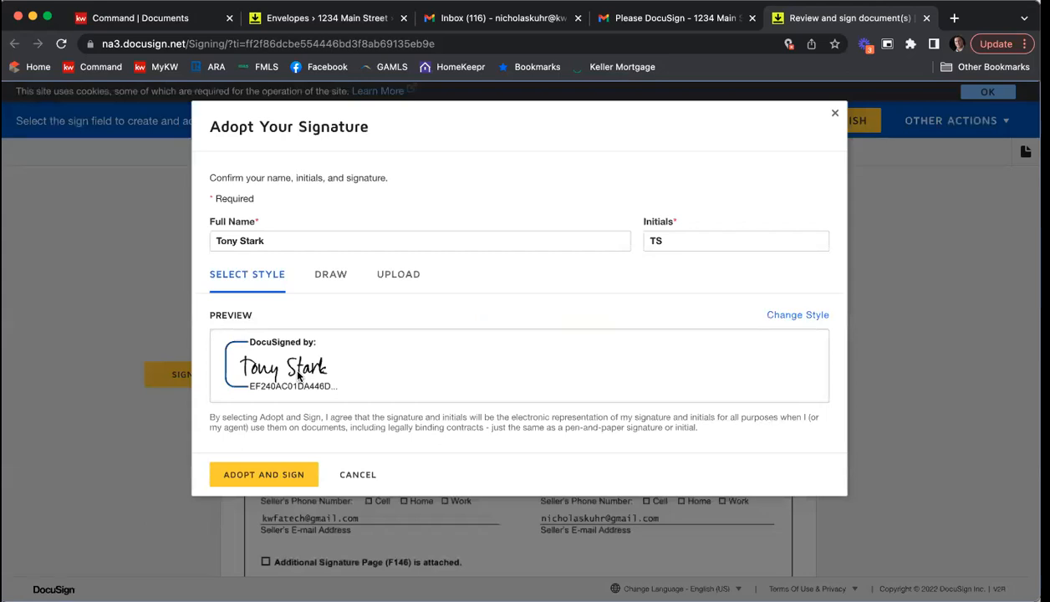
click(273, 474)
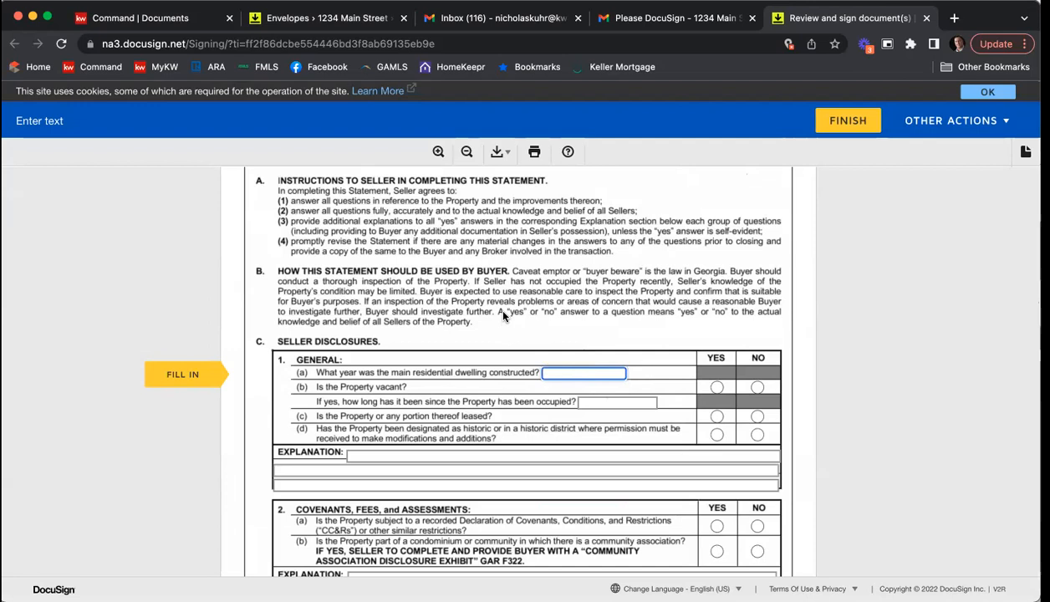
Step: In the General disclosures, enter 2001 as the construction year and answer No for vacant, Yes for leased and Yes for historic designation
text(2001)
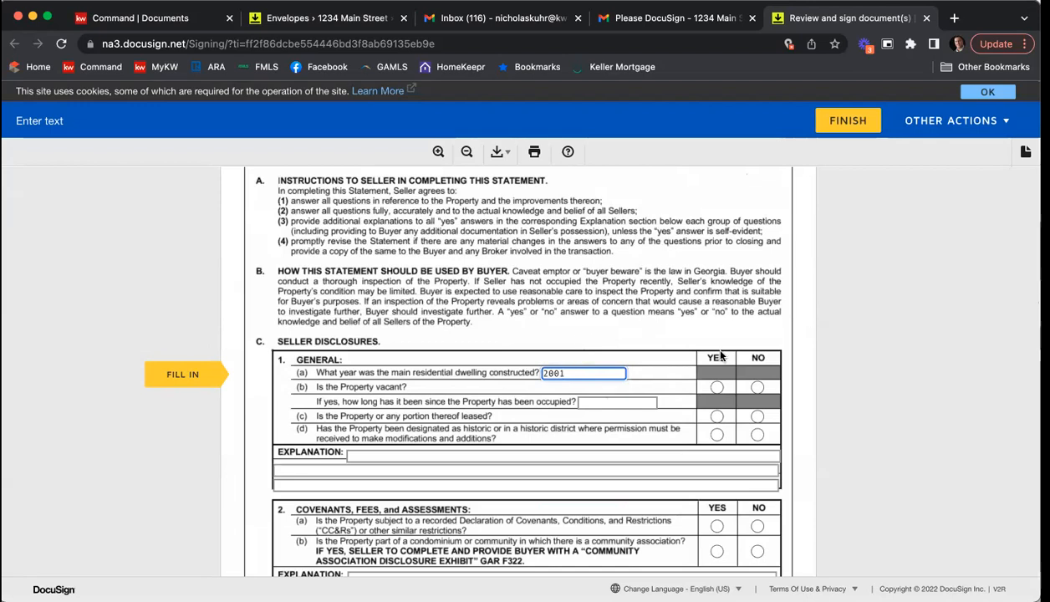
click(757, 387)
click(716, 415)
click(716, 434)
Step: Answer yes/no questions in the Covenants, Fees, and Assessments section and the disclosure section that follows it
scroll(727, 451, down, 1)
click(716, 453)
click(754, 476)
scroll(740, 485, down, 1)
click(716, 501)
Step: In Structural Items, Additions and Alterations, answer No to questions (b), (d) and (e), and Yes to (a), (c), (f), (g) and (h)
scroll(715, 480, down, 3)
click(723, 461)
click(762, 476)
click(763, 512)
click(762, 530)
scroll(748, 527, down, 1)
click(723, 502)
click(723, 518)
click(723, 535)
scroll(569, 385, down, 3)
Step: Fill the section 4 explanation with "additional info" on the first line and "info" on the second and third lines
click(374, 357)
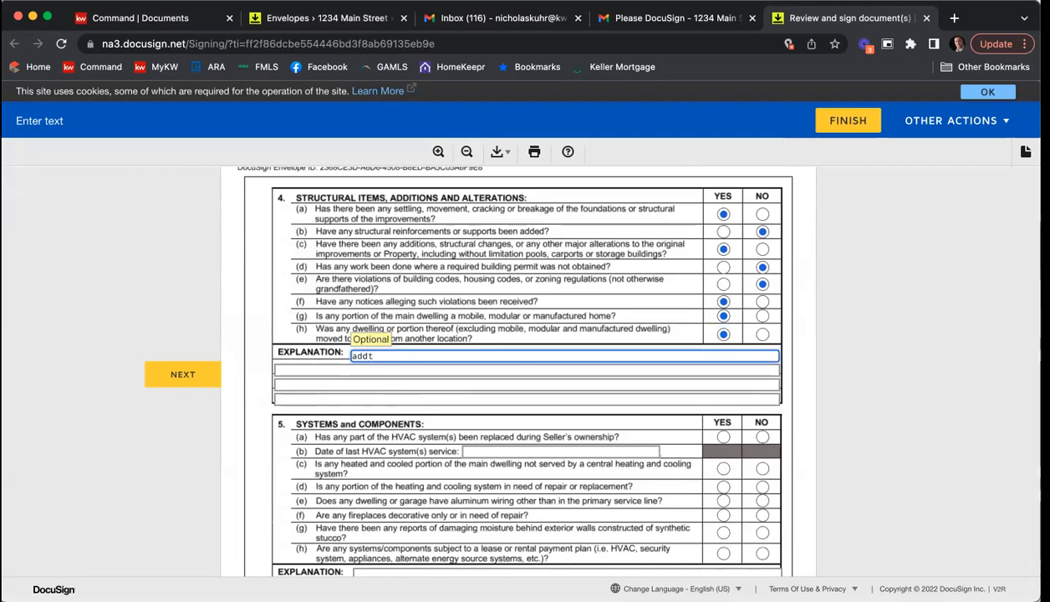
text(additionla info)
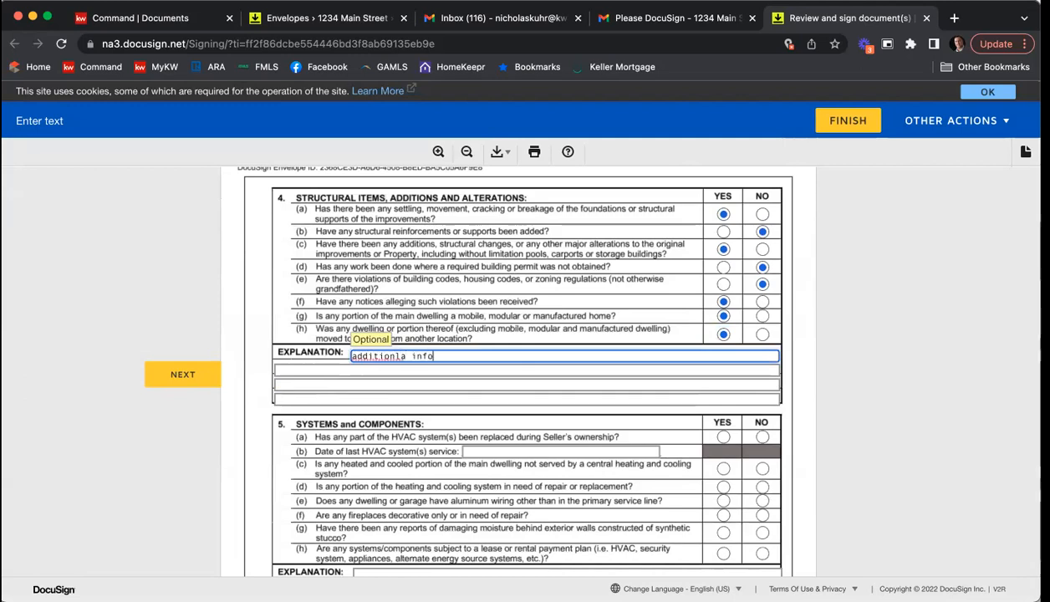
key(BackSpace)
key(BackSpace)
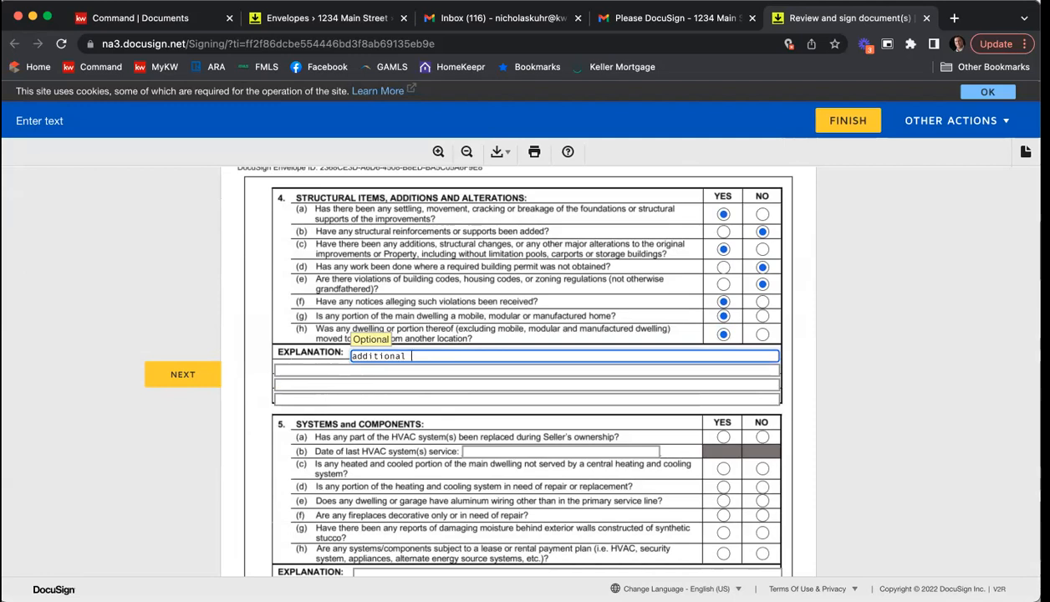
key(Tab)
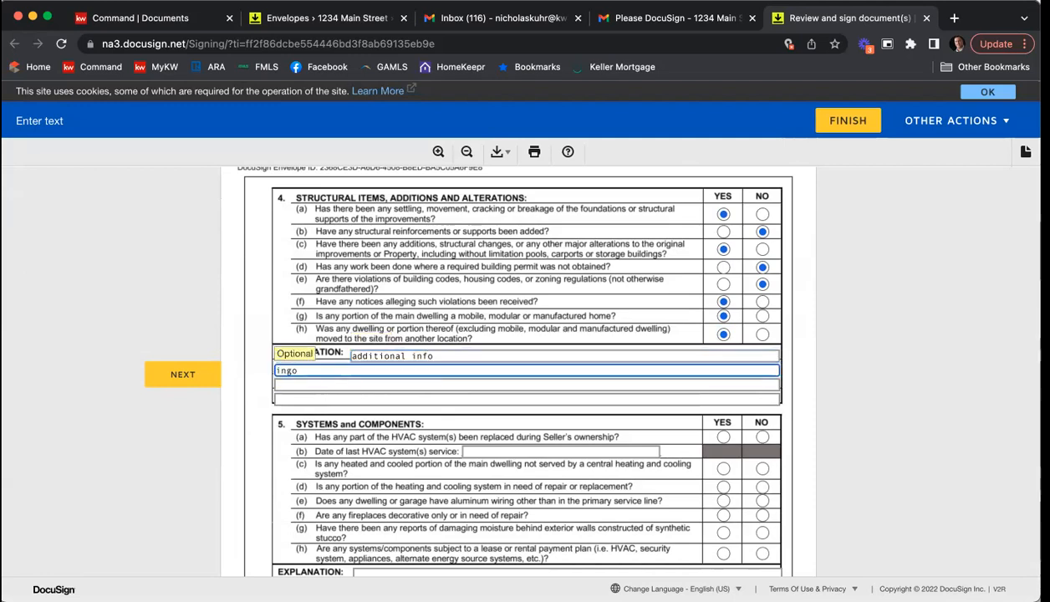
key(Tab)
key(BackSpace)
key(Tab)
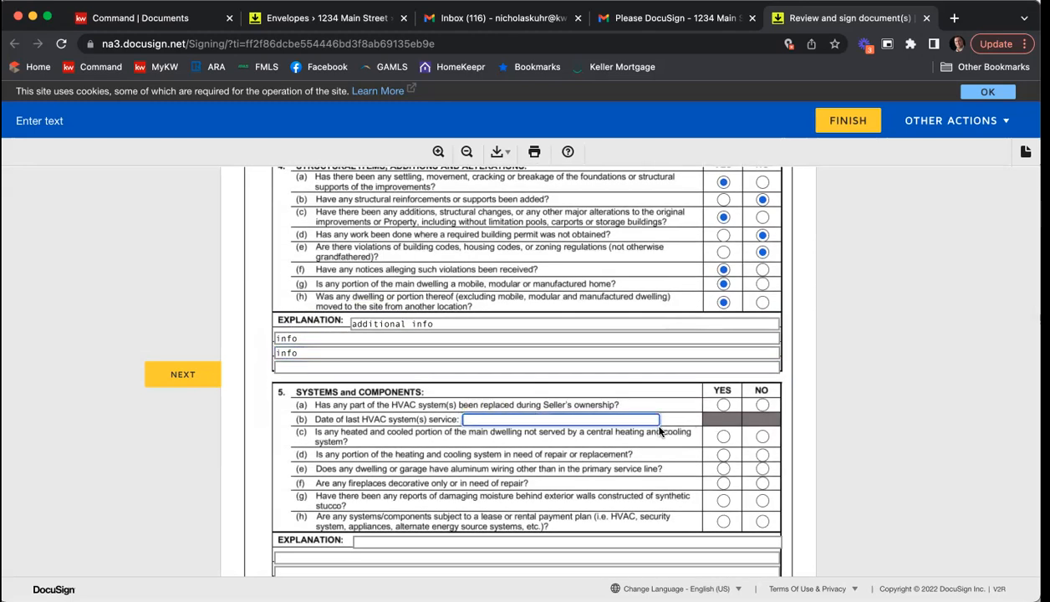
Step: In Systems and Components, enter 2019 as the last HVAC service date and answer Yes to all the yes/no questions
text(2019)
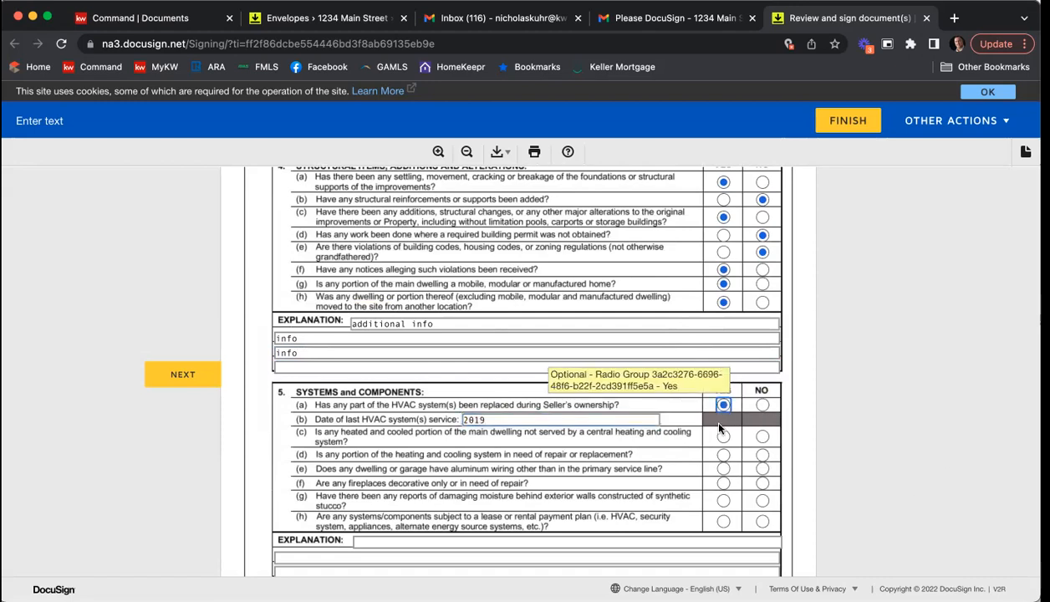
click(724, 437)
click(724, 456)
click(724, 469)
click(724, 483)
click(724, 502)
click(724, 521)
Step: On the Fixtures Checklist, check Clothes Dryer, Garage Door Opener, Oven, Free Standing Freezer, Surface Cook Top, Warming Drawer, Cable Jacks and Internet HUB
scroll(787, 398, down, 15)
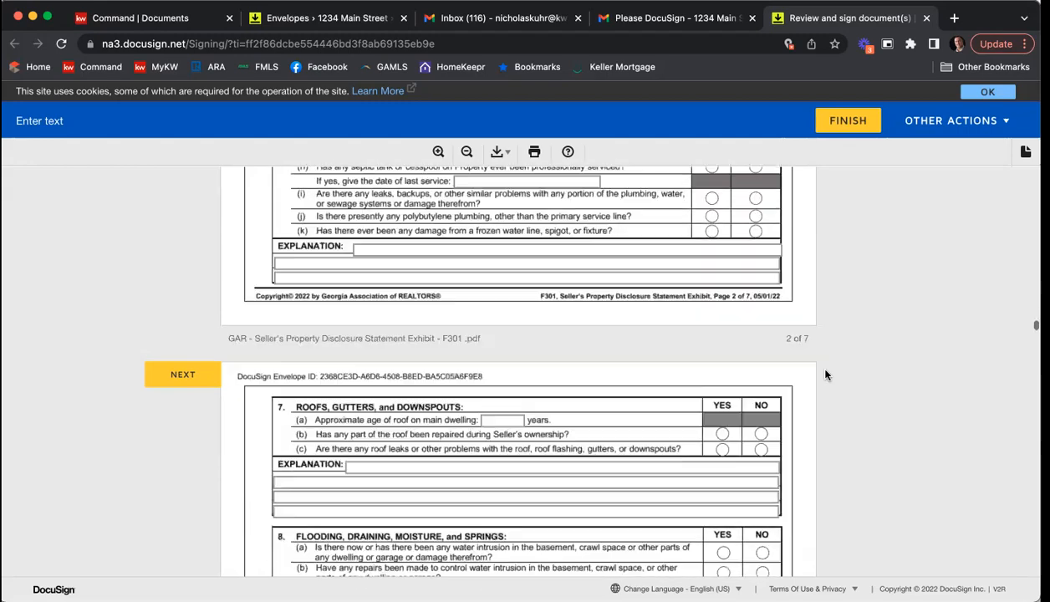
scroll(836, 374, down, 20)
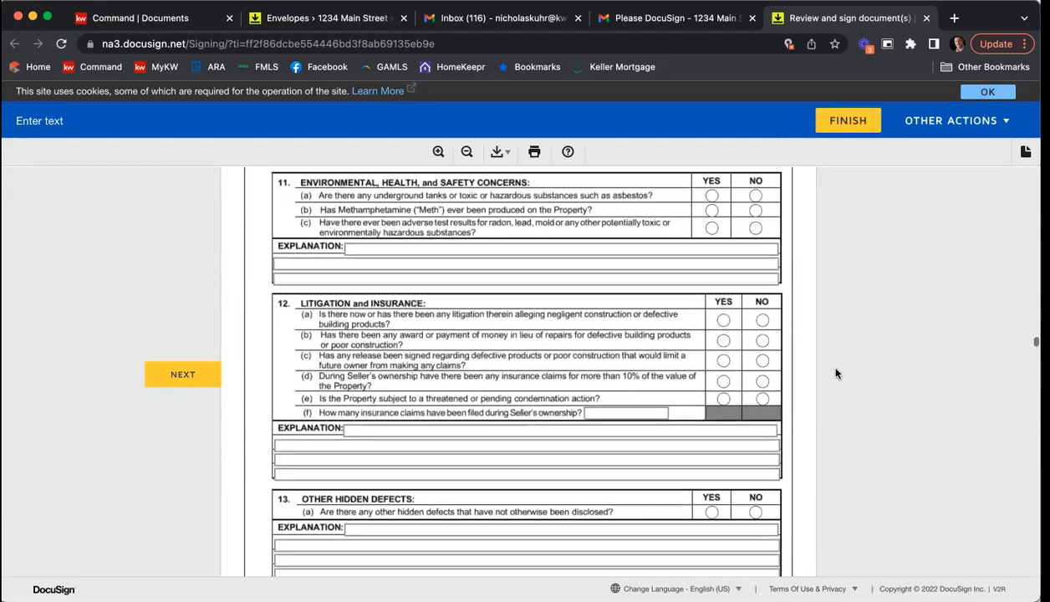
scroll(834, 372, down, 20)
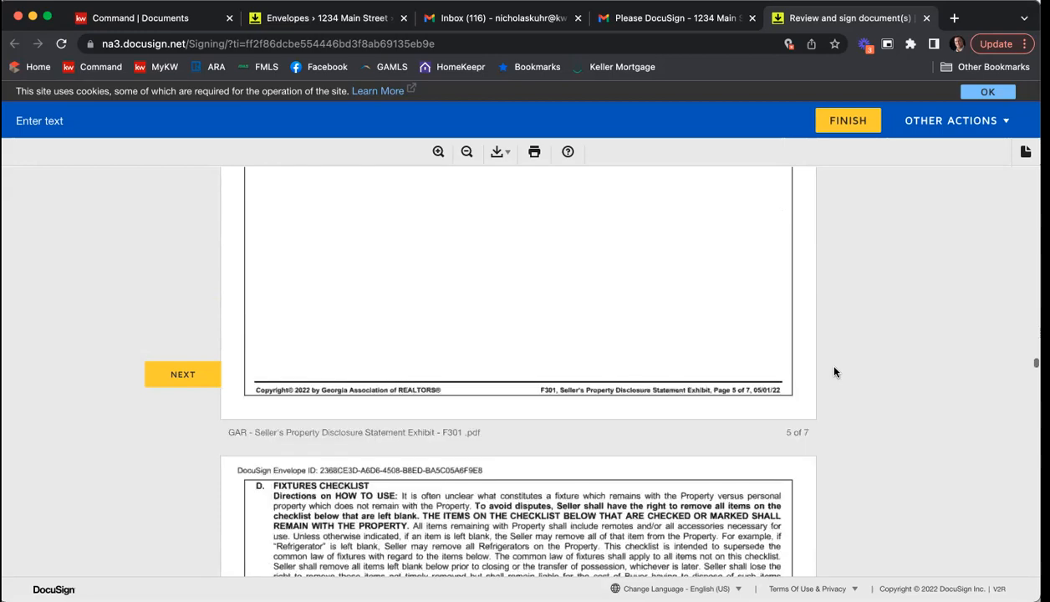
scroll(833, 371, up, 15)
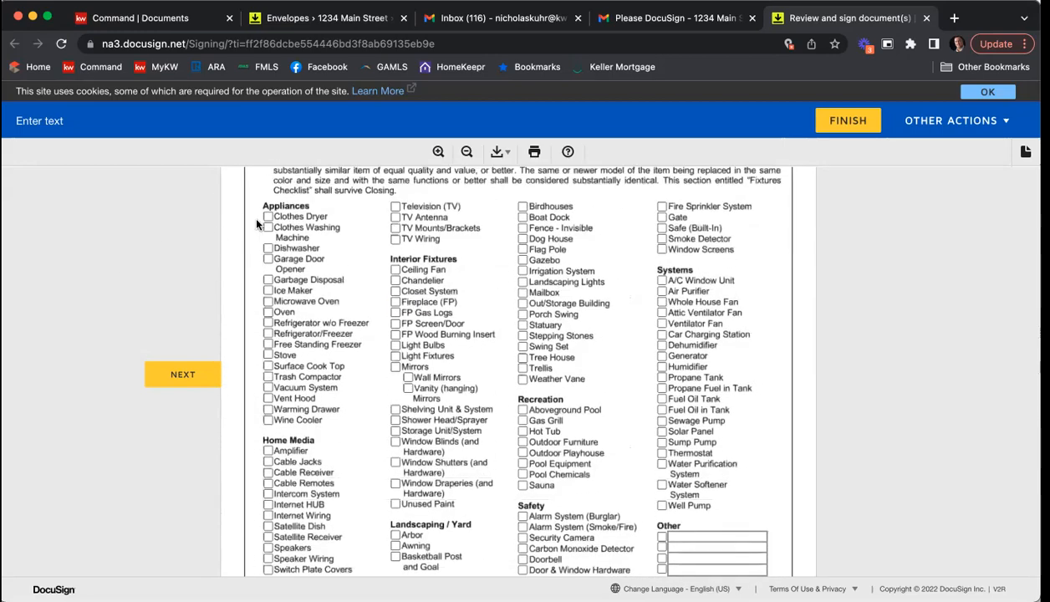
click(268, 217)
click(267, 259)
click(267, 312)
click(267, 344)
click(267, 366)
click(268, 409)
click(267, 462)
click(268, 504)
Step: Check TV Antenna, TV Mounts/Brackets, TV Wiring, Chandelier and FP Gas Logs on the Fixtures Checklist
click(395, 217)
click(396, 228)
click(395, 238)
click(395, 280)
click(395, 312)
Step: Check several more items remaining with the property in the third and fourth columns of the Fixtures Checklist
scroll(501, 269, down, 1)
click(523, 231)
click(522, 253)
click(522, 275)
click(661, 283)
scroll(660, 310, up, 1)
click(661, 309)
click(661, 330)
click(662, 407)
Step: Sign the Seller's Property Disclosure Statement in the first seller's signature field
scroll(730, 334, down, 1)
scroll(766, 314, down, 5)
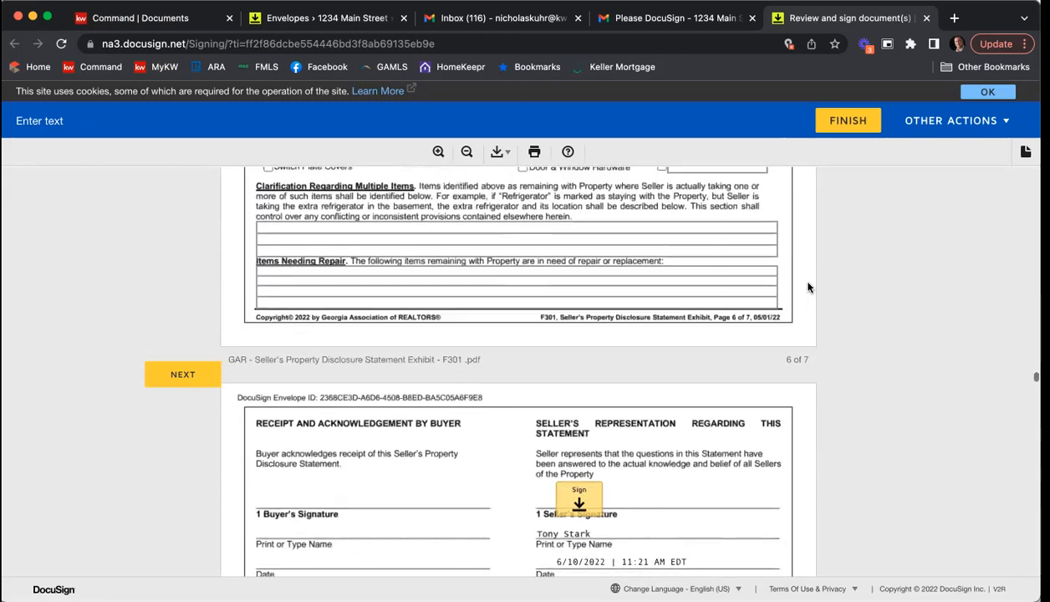
scroll(808, 288, down, 1)
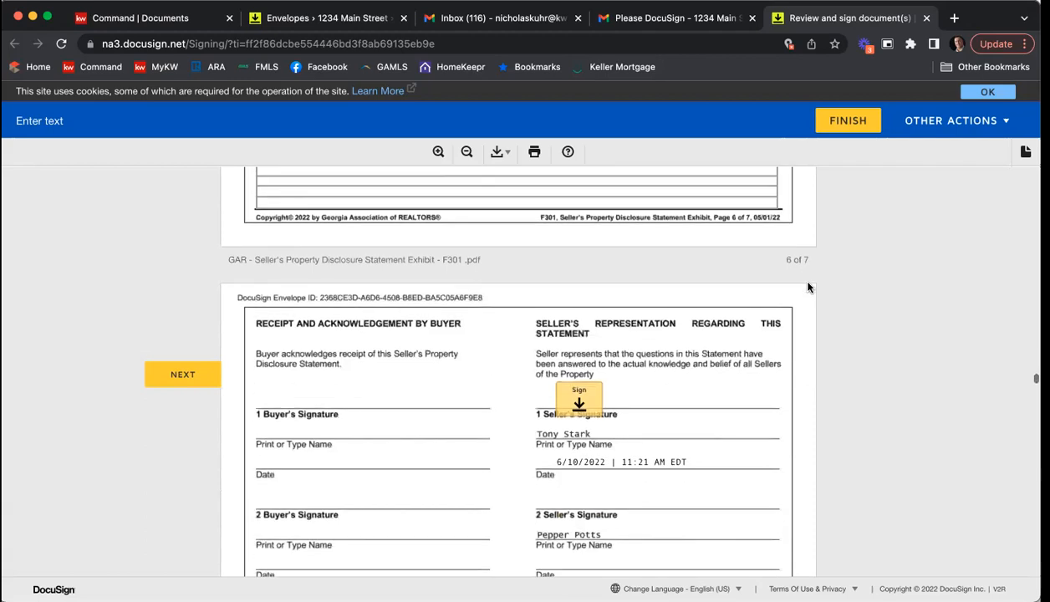
click(590, 405)
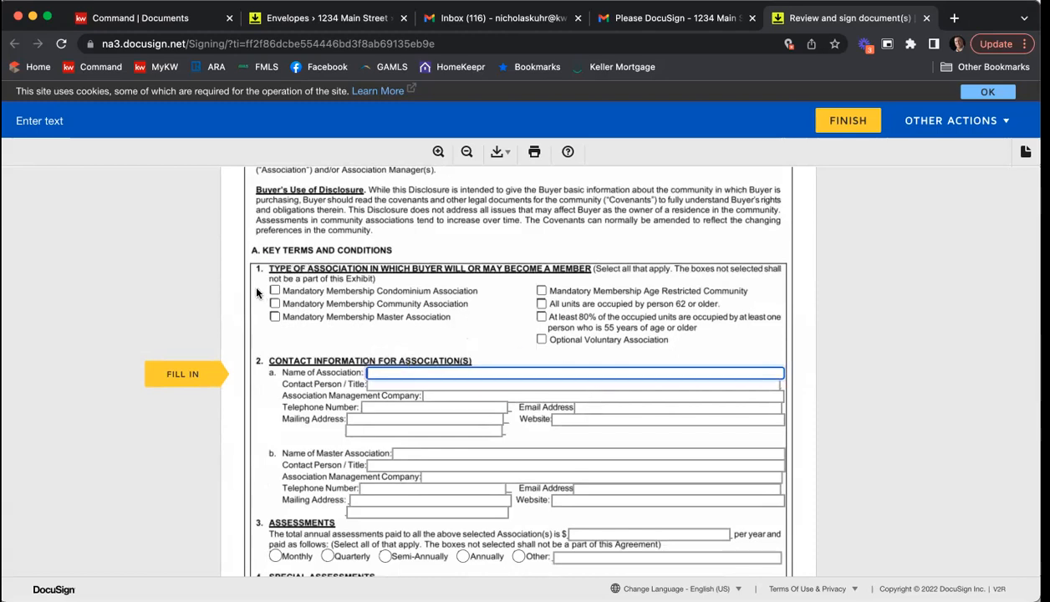
Step: On the community association disclosure, check Mandatory Membership Community Association and enter "Neighborhood HOA" as the association's name
click(286, 307)
click(275, 304)
click(491, 374)
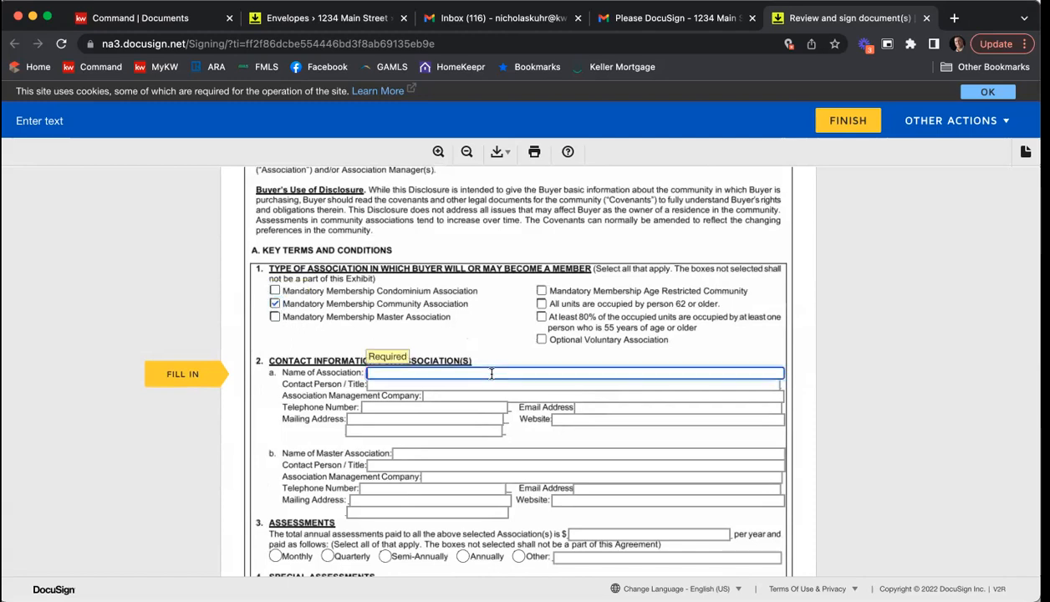
text(Neight)
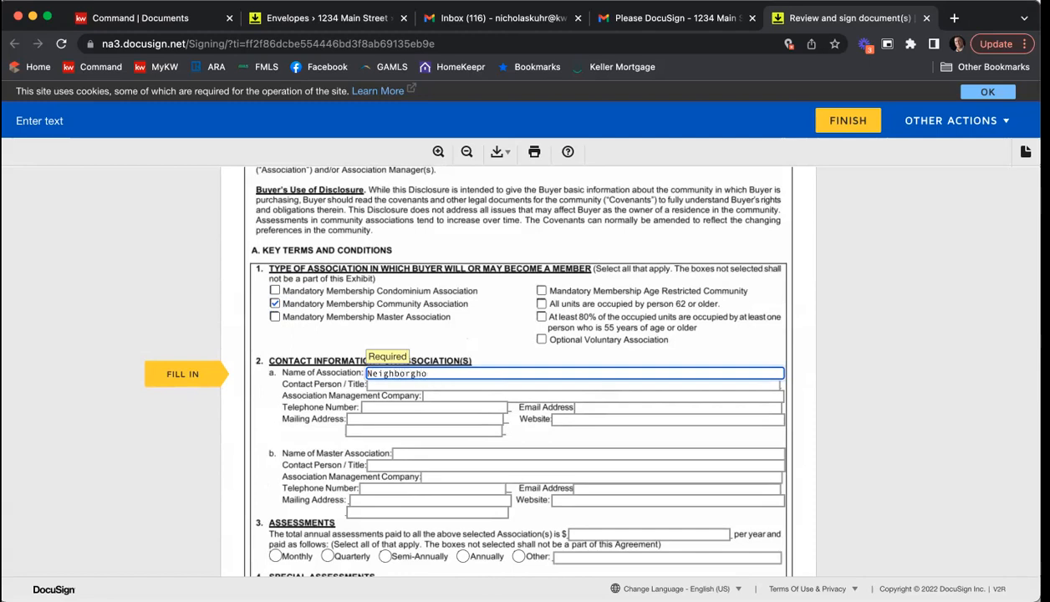
key(Tab)
key(shift+Tab)
key(Right)
key(Tab)
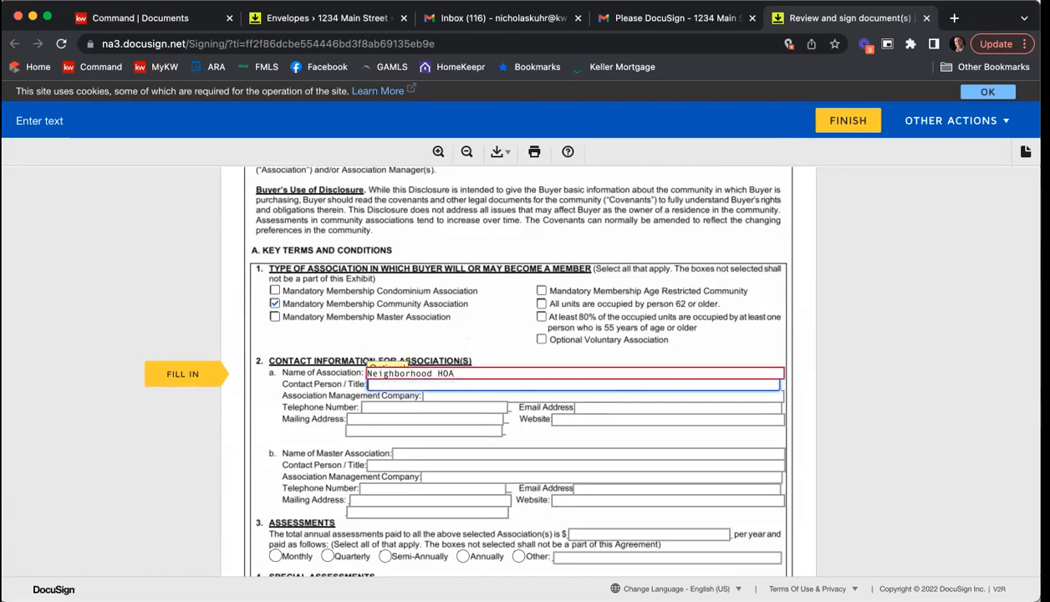
Step: Fill in the association's contact person, telephone number and e-mail address, with CMA as the association management company
text(John Doe)
key(Tab)
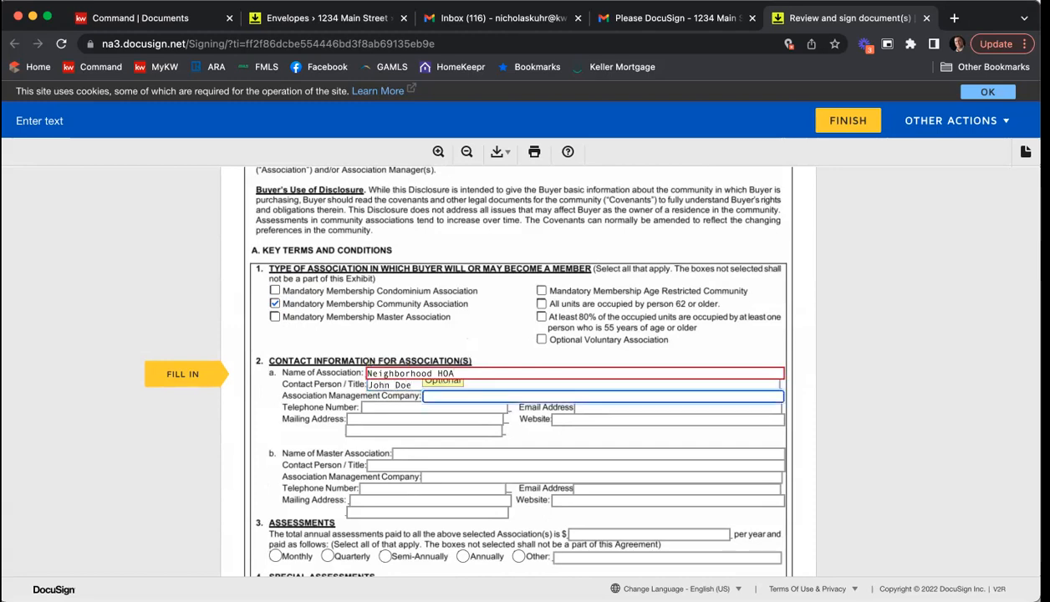
key(Tab)
text(sdj)
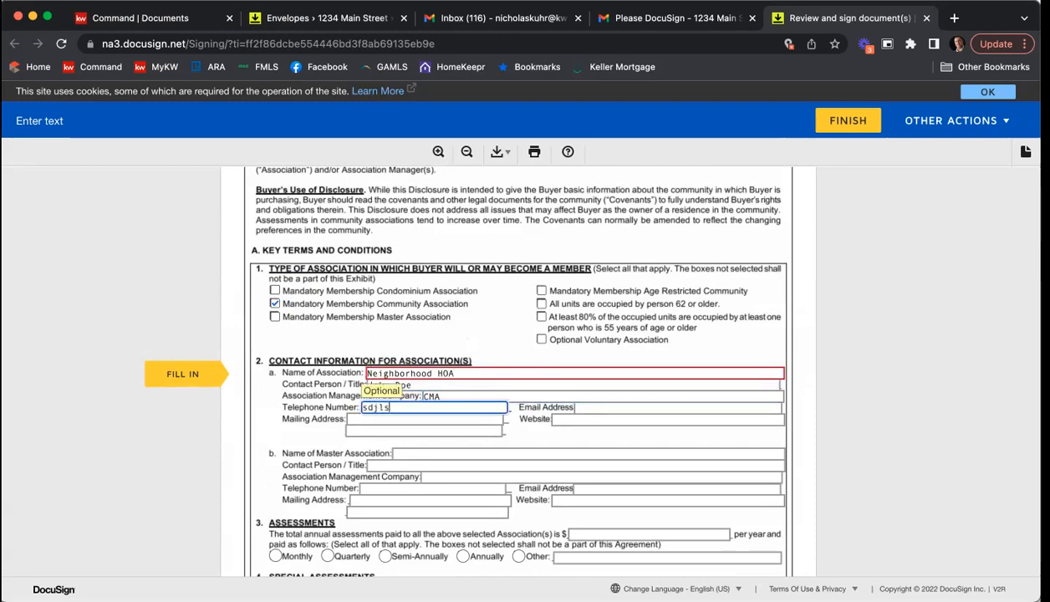
key(BackSpace)
key(BackSpace)
text(378920347)
key(Tab)
key(Tab)
Step: Enter 2000 as the total annual assessments, paid quarterly, and 0 for special assessments under consideration
scroll(543, 393, down, 3)
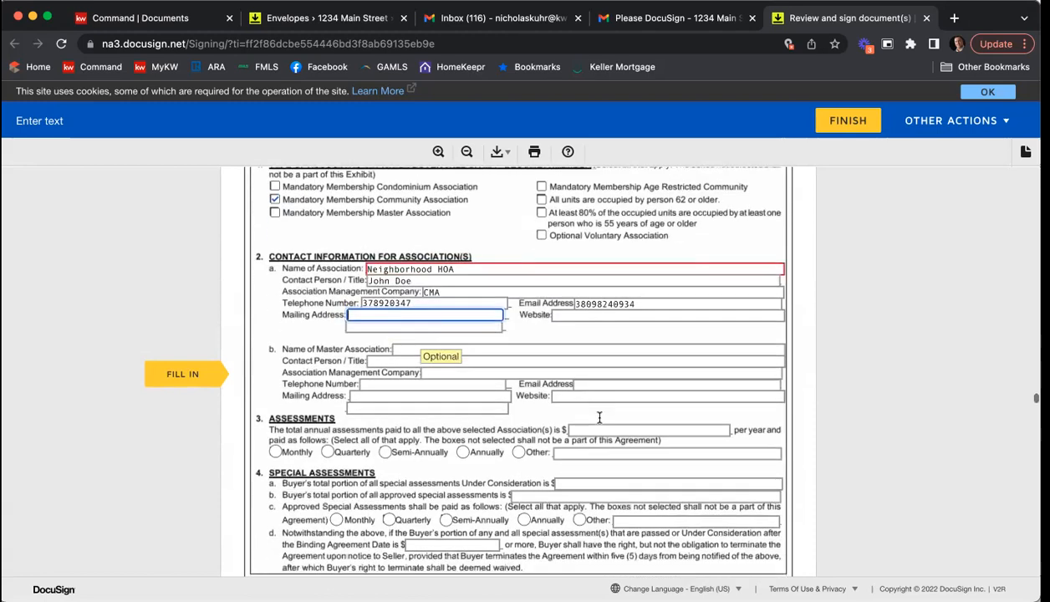
click(650, 399)
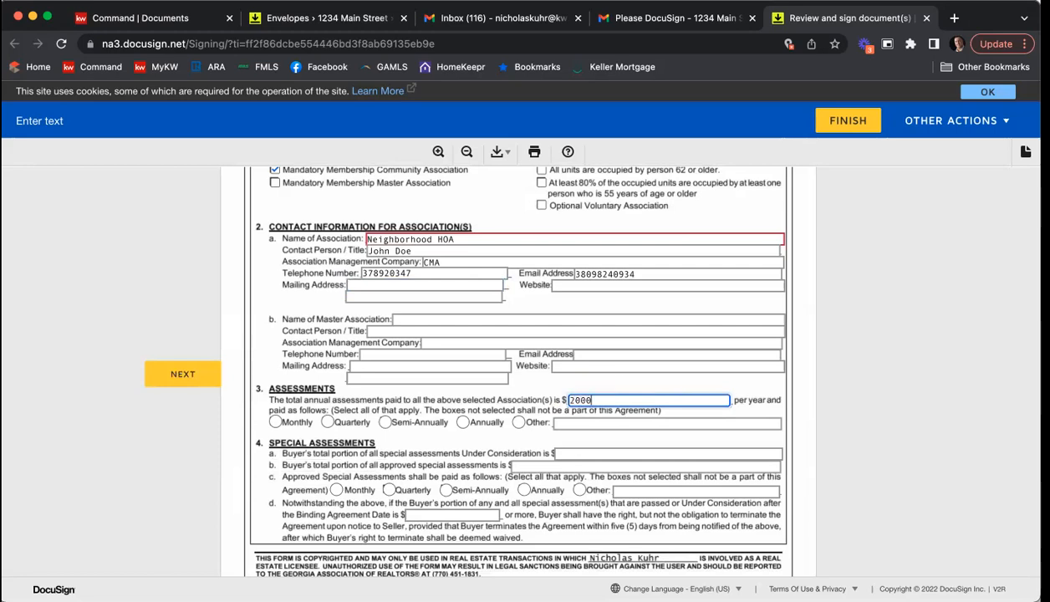
text(2000)
click(326, 421)
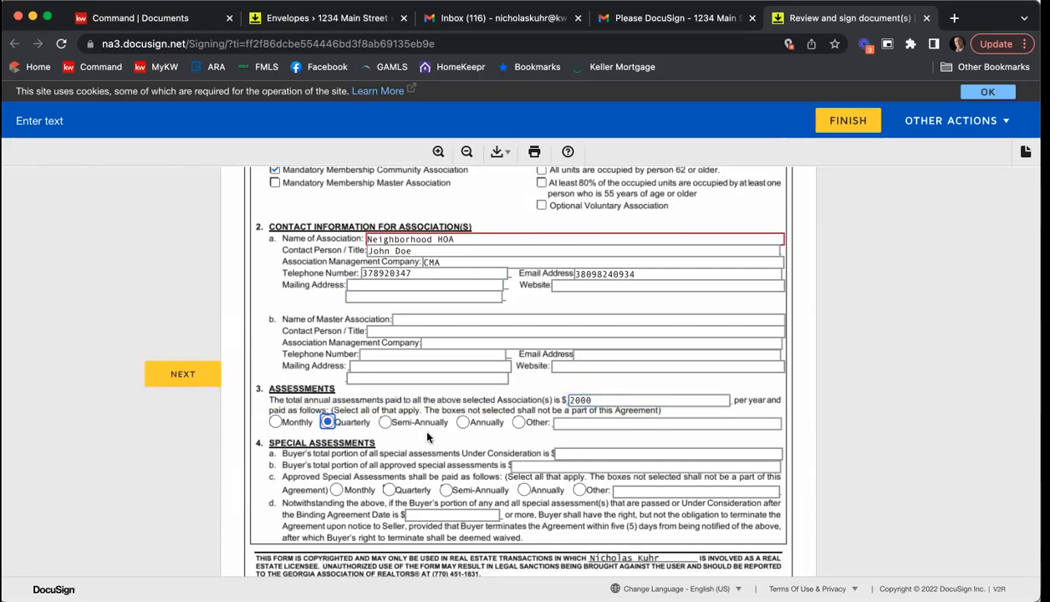
scroll(419, 423, down, 1)
click(615, 390)
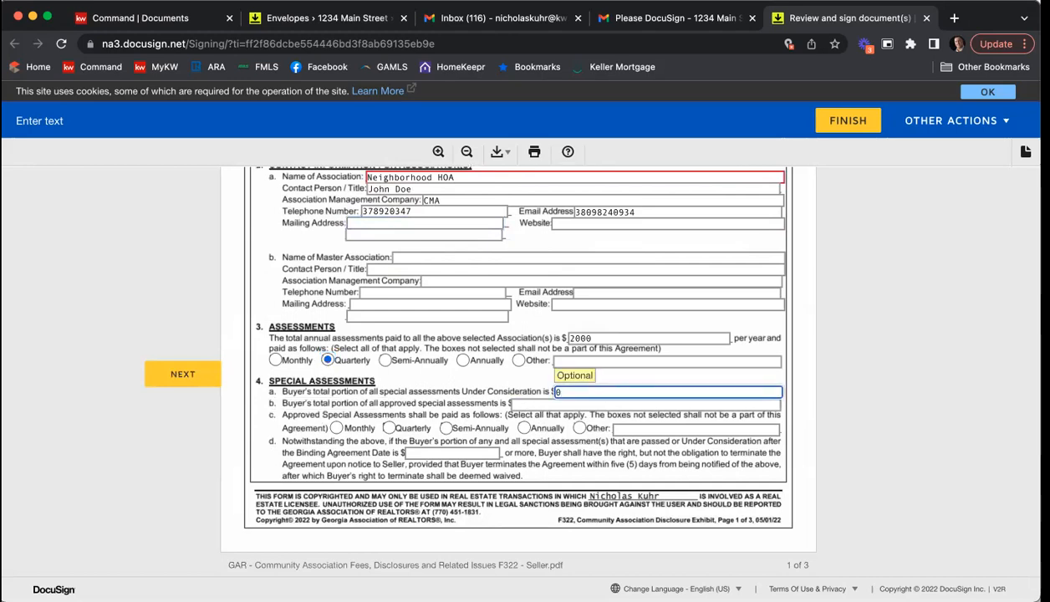
Step: Enter 250 as the buyer's amount for all transfer, initiation and administrative fees in section 5
scroll(566, 424, down, 5)
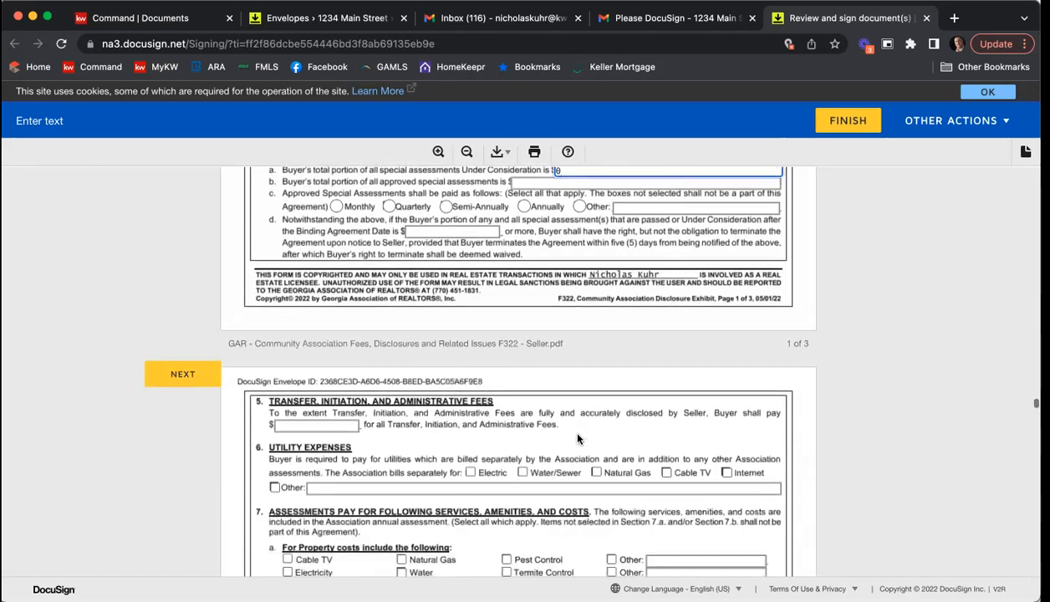
scroll(577, 438, down, 1)
click(323, 360)
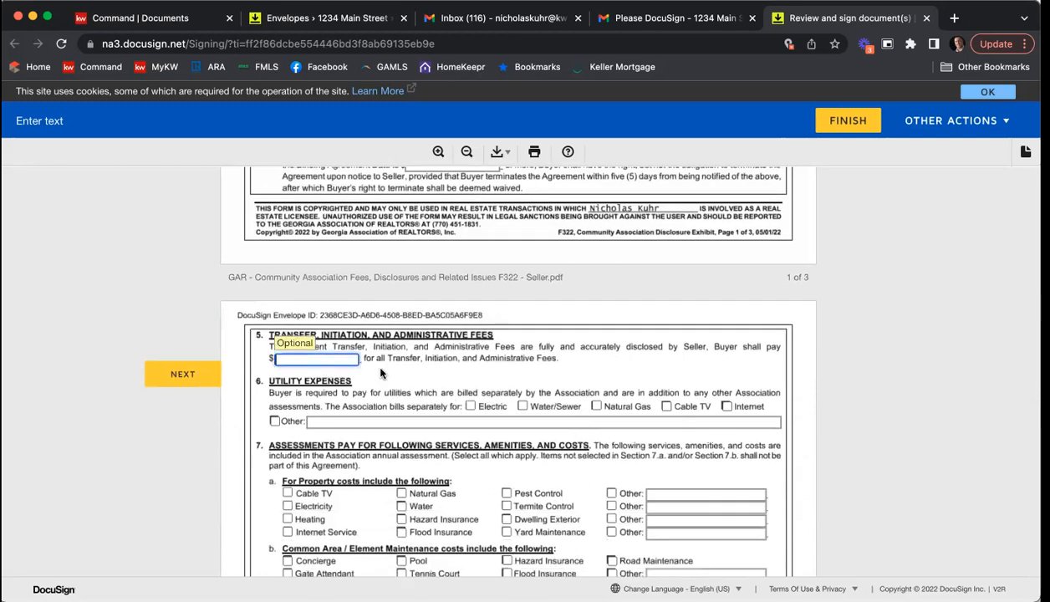
text(250)
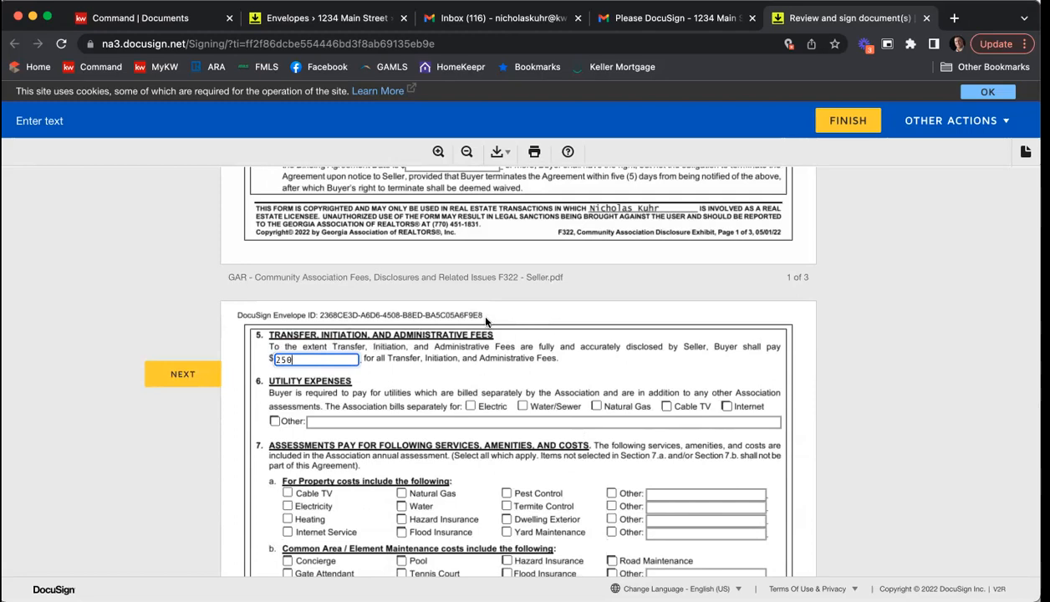
Step: Mark that there IS NOT any association litigation and that the seller HAS NOT received any violation notice
scroll(425, 376, down, 1)
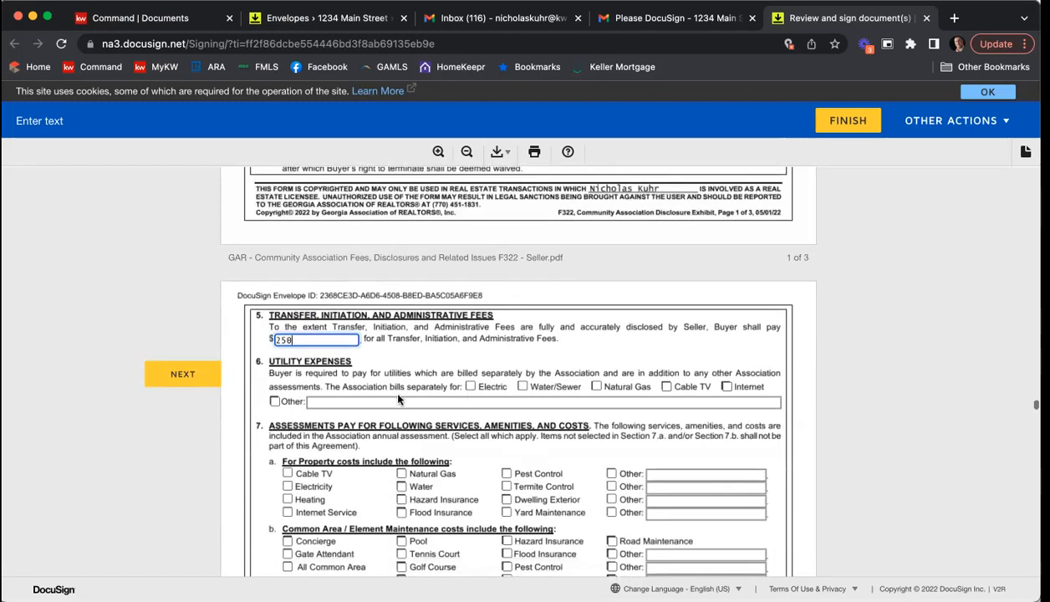
scroll(459, 402, down, 4)
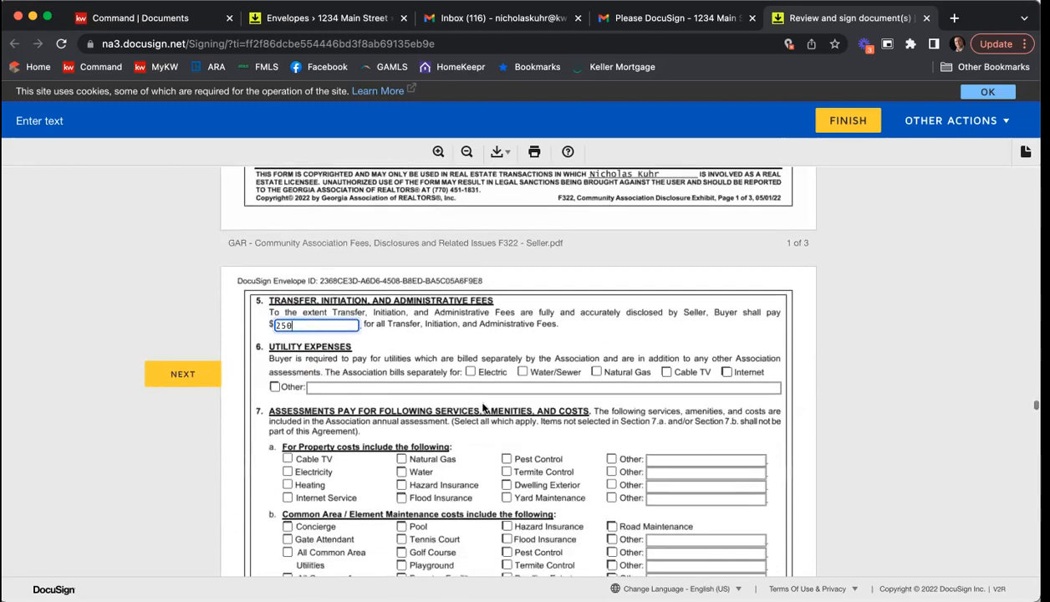
scroll(481, 406, down, 10)
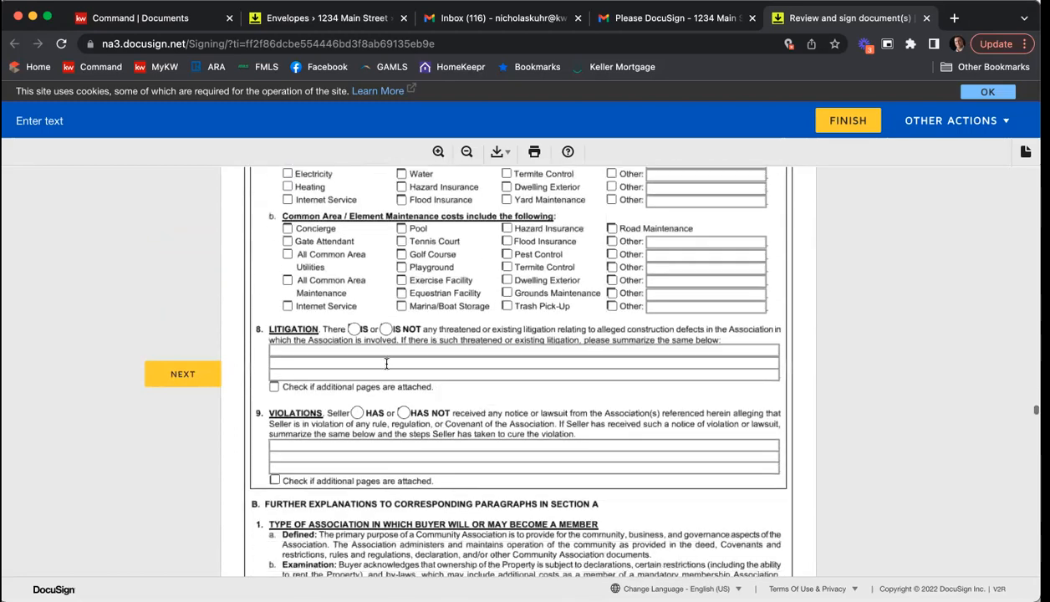
click(385, 329)
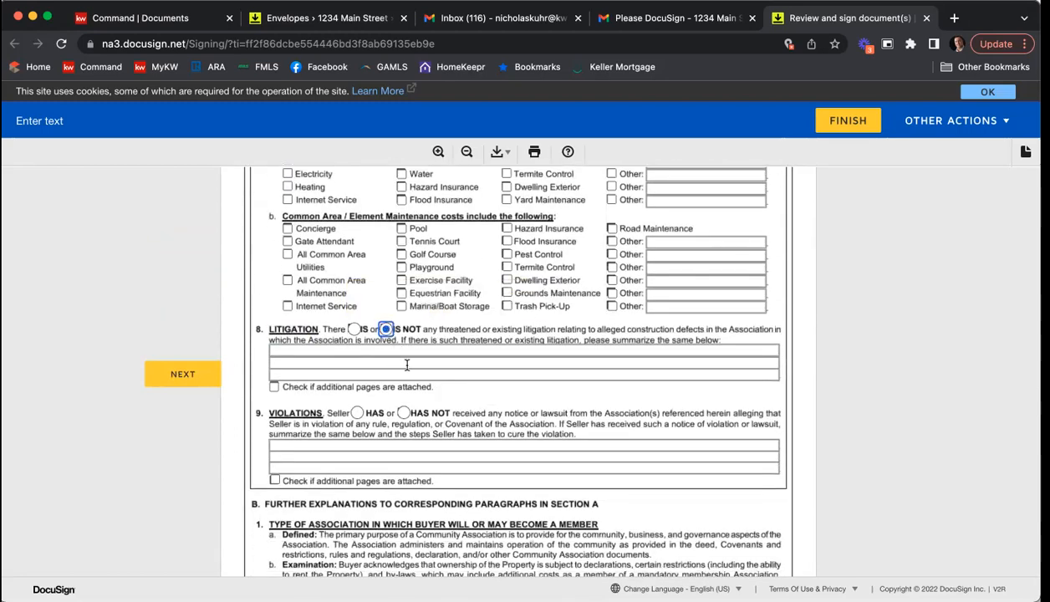
click(404, 413)
Step: Sign the Community Association Disclosure Exhibit in the first seller's signature field
scroll(520, 410, down, 15)
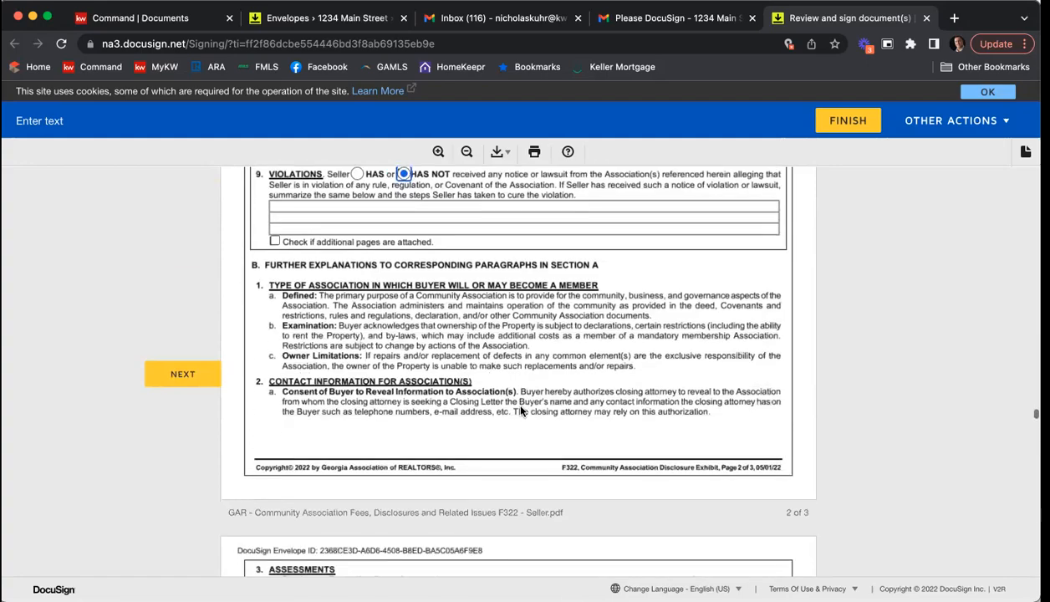
scroll(520, 410, down, 20)
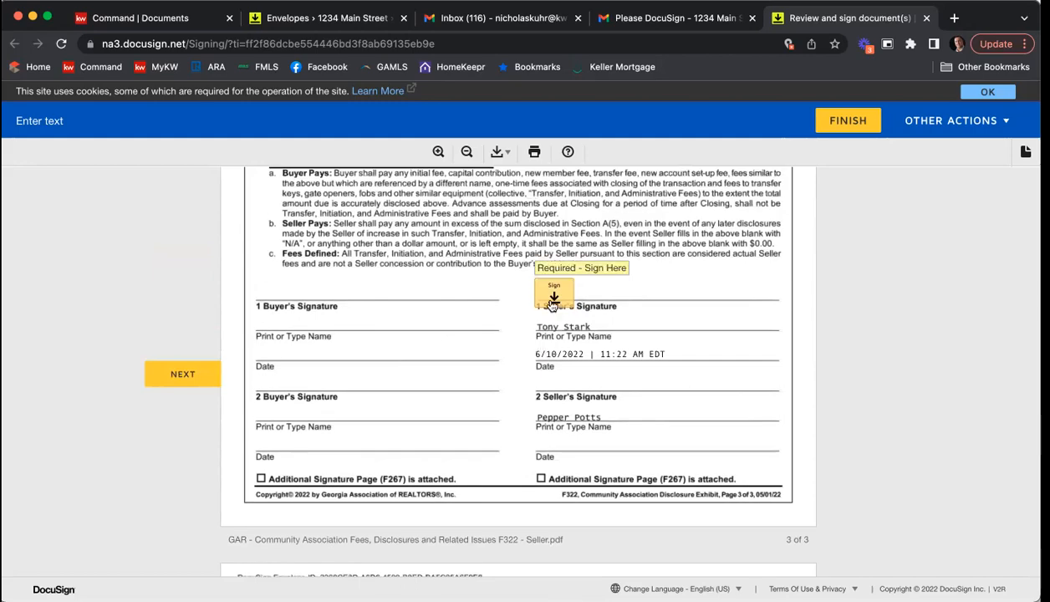
click(551, 306)
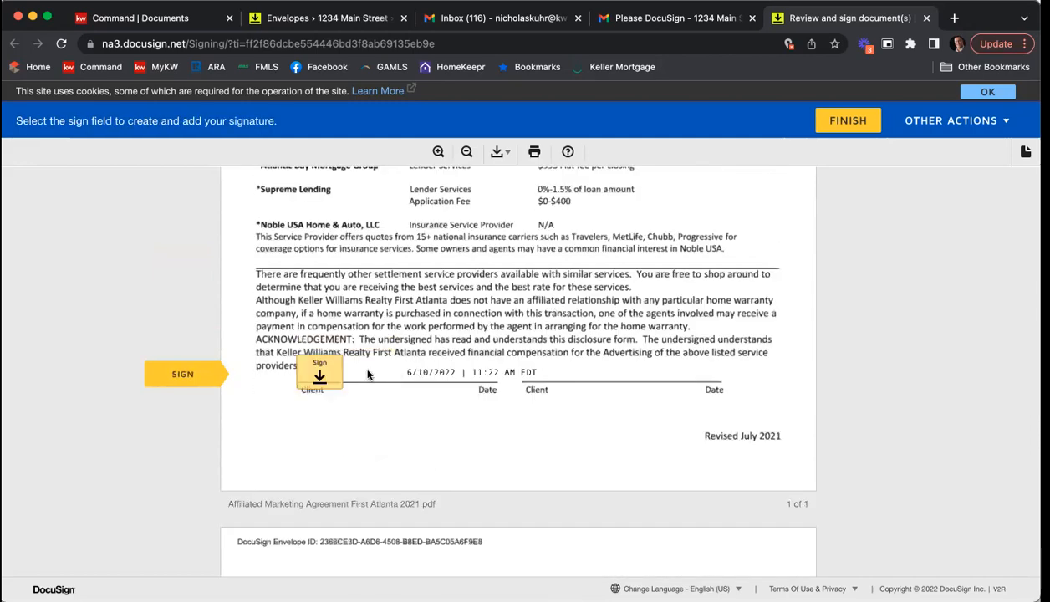
Step: Sign the remaining documents as first seller, from the Affiliated Marketing Agreement and wire fraud notice through the Purchase and Sale Agreement
click(339, 372)
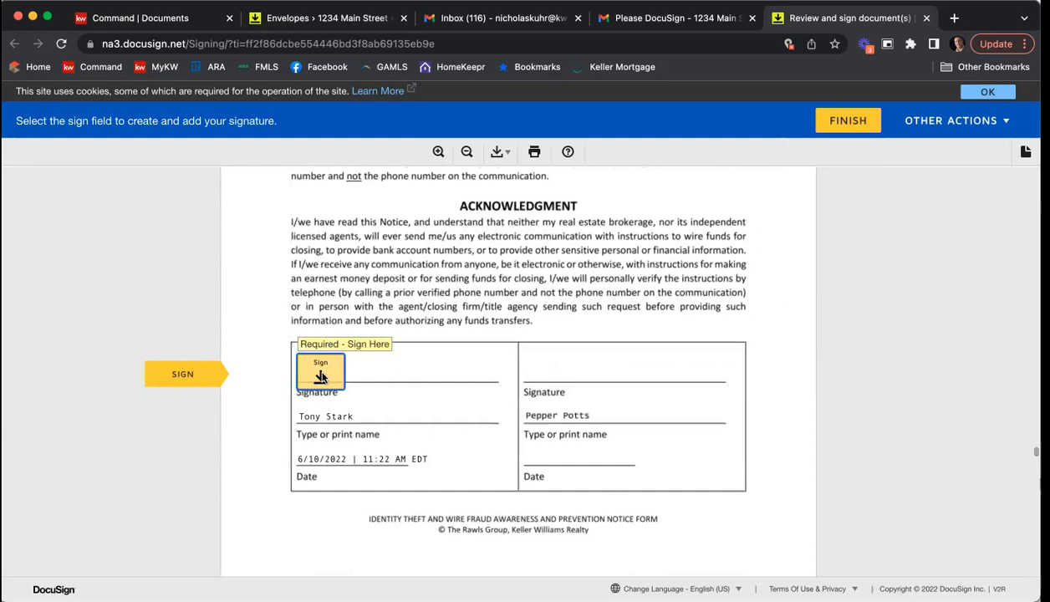
click(323, 373)
click(604, 365)
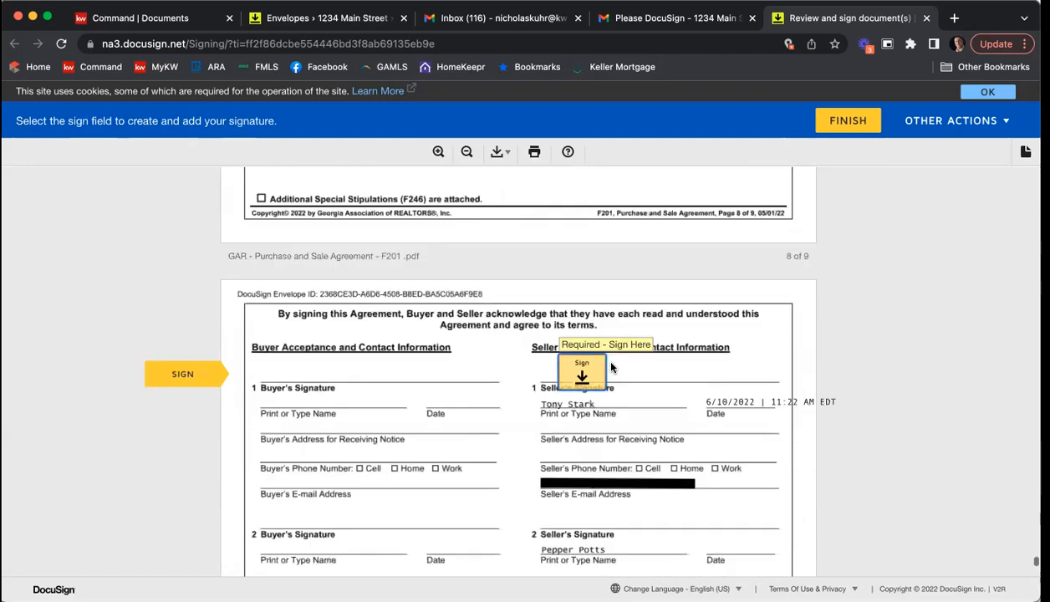
click(575, 369)
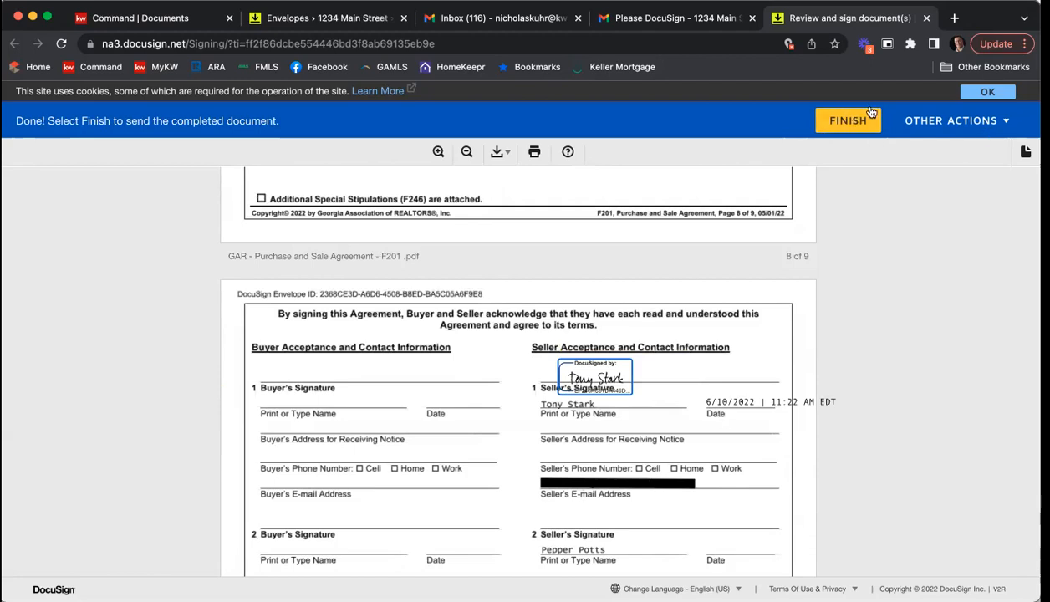
Step: Finish the first seller's signing session, decline the free DocuSign account offer and close the completed signing page
scroll(813, 246, down, 1)
scroll(813, 246, down, 15)
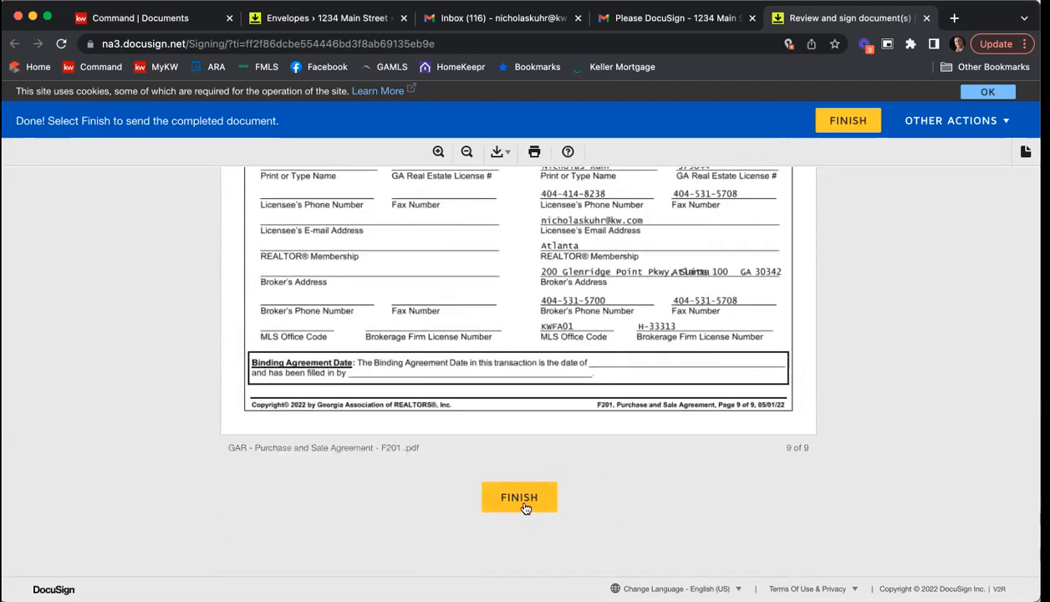
click(525, 507)
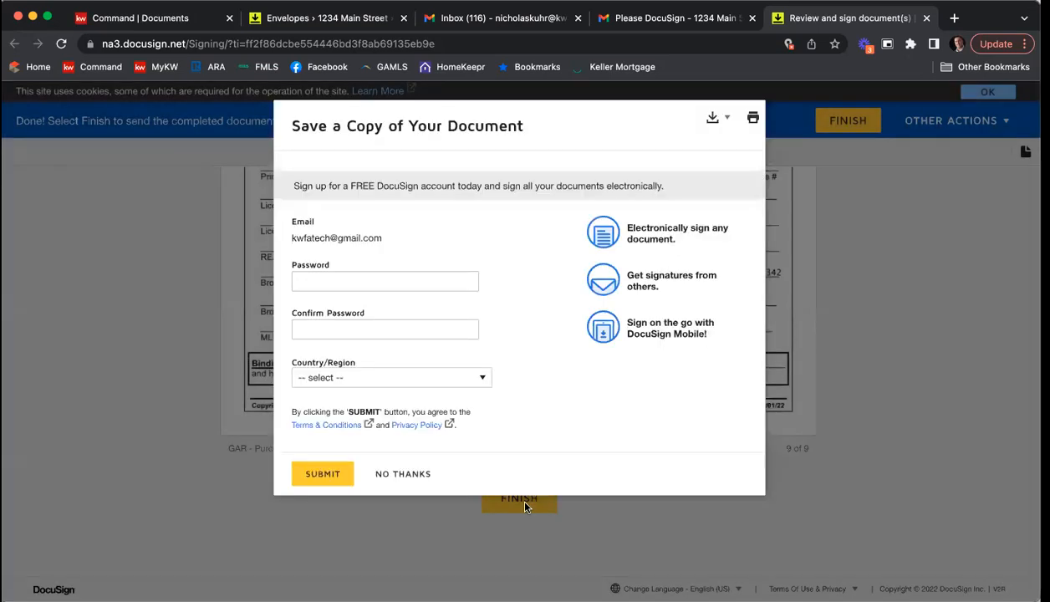
click(379, 475)
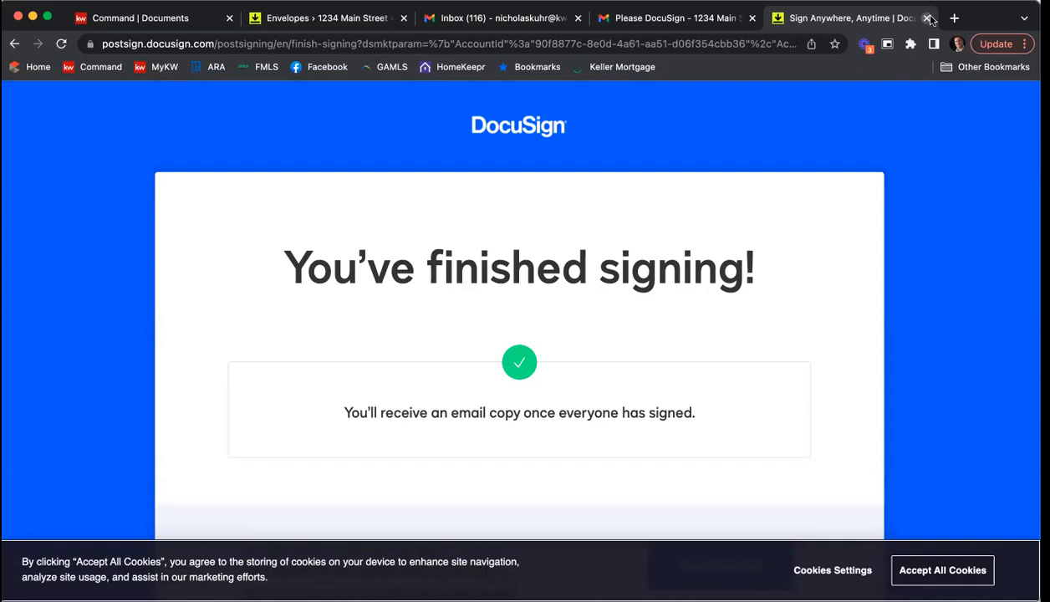
click(927, 18)
Step: Switch to the second seller's Gmail account and open the "Please DocuSign - 1234 Main St ESLA & PSA" message
click(102, 200)
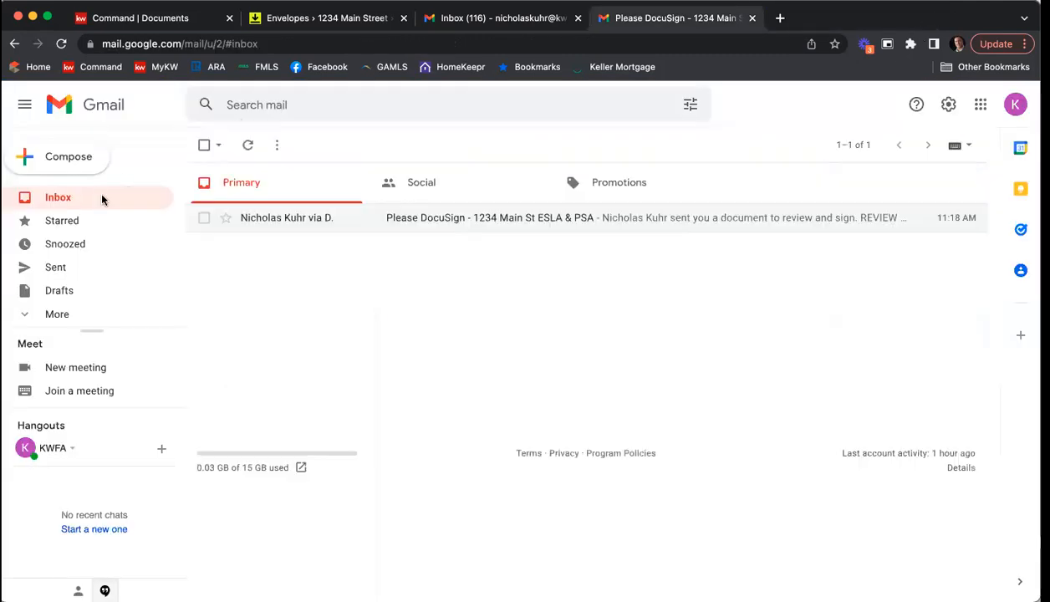
click(1015, 102)
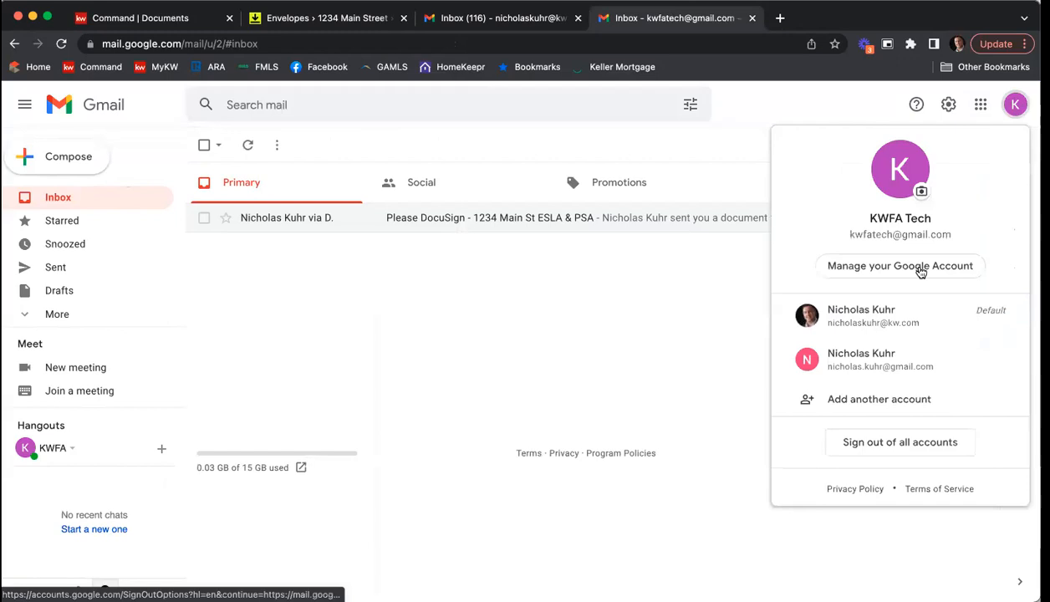
click(876, 362)
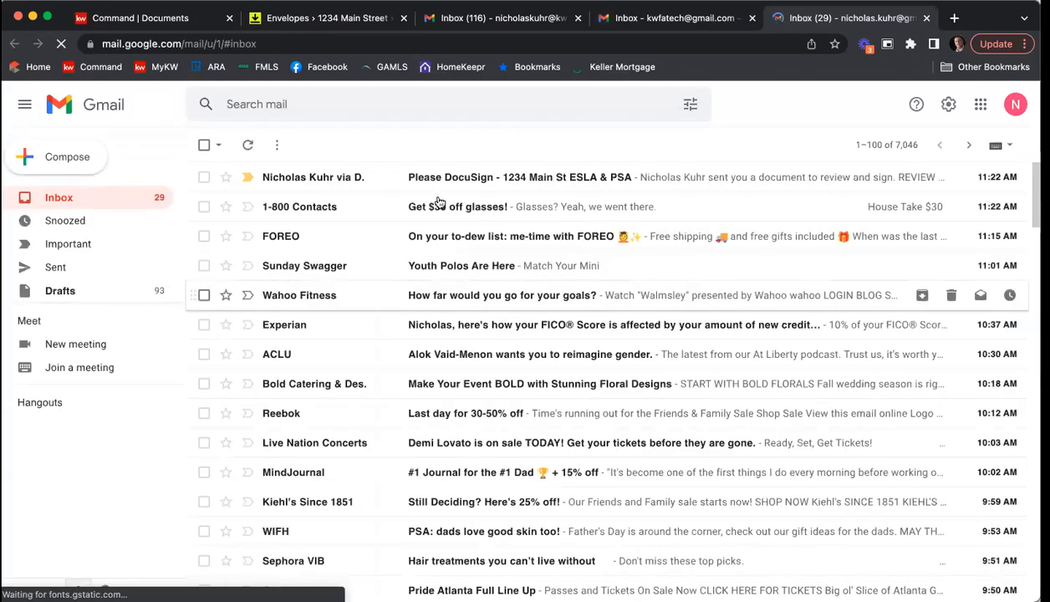
click(471, 178)
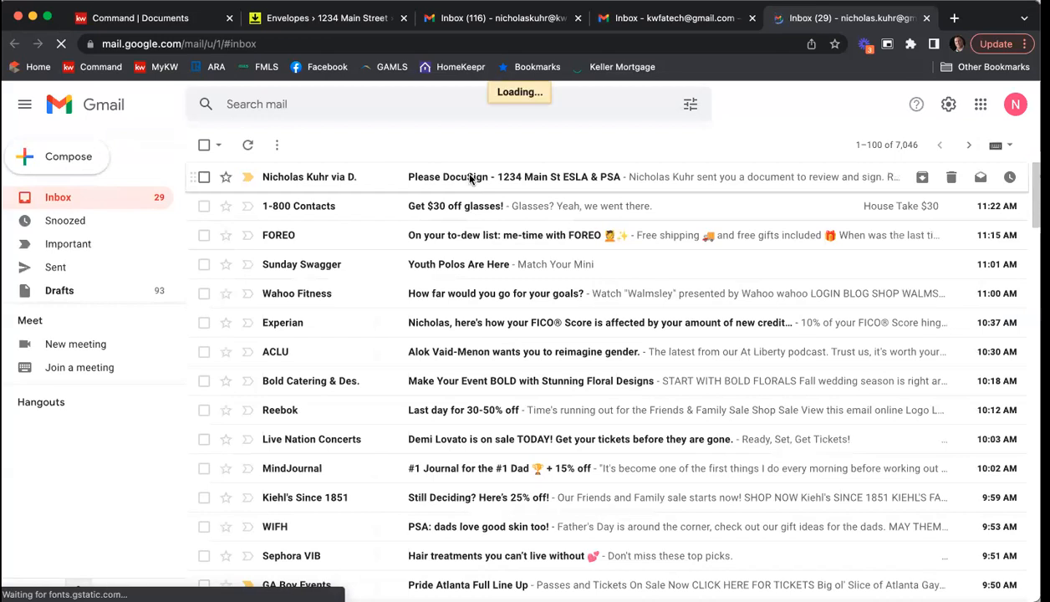
scroll(375, 341, down, 1)
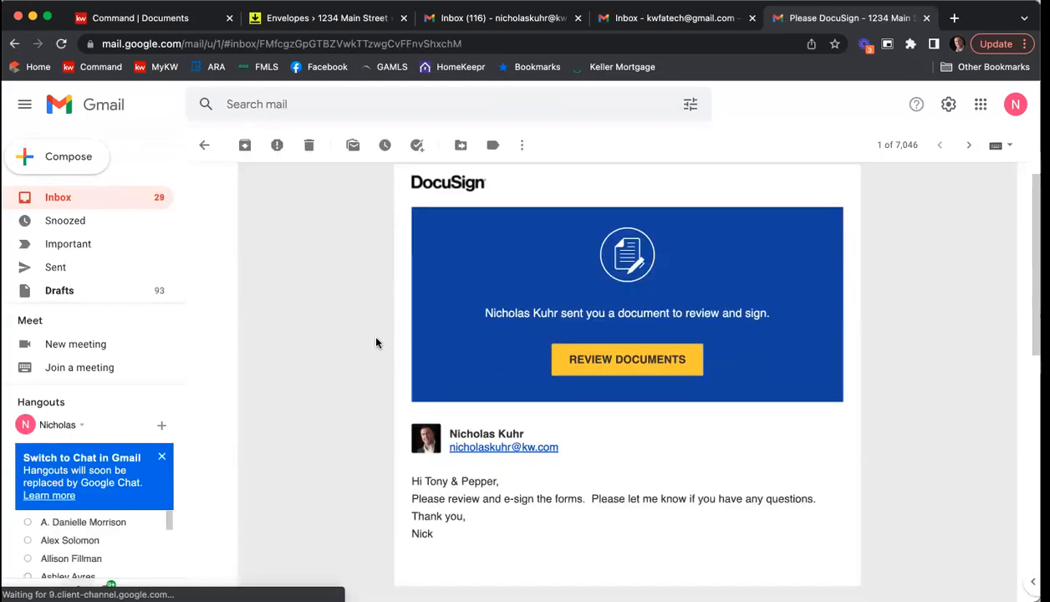
scroll(376, 342, down, 1)
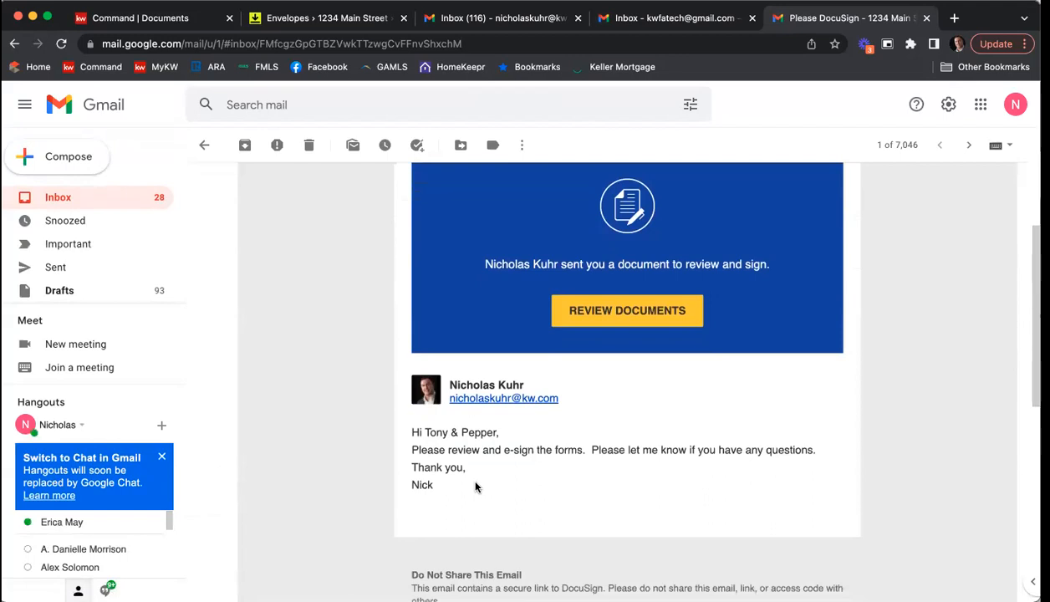
Step: Open the envelope for review from the e-mail and agree to use electronic records and signatures
click(599, 310)
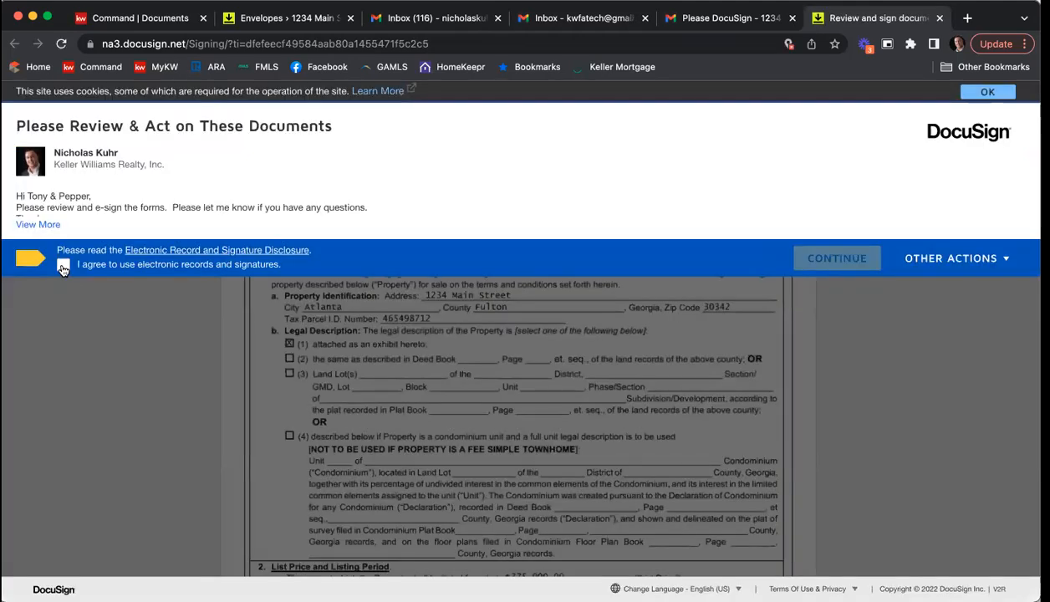
click(63, 265)
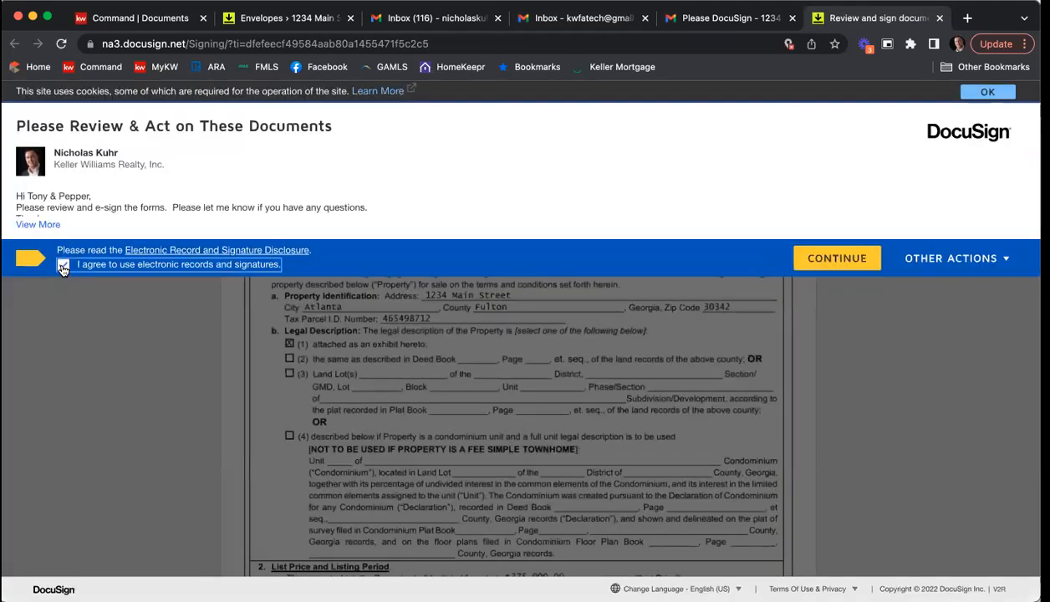
click(798, 260)
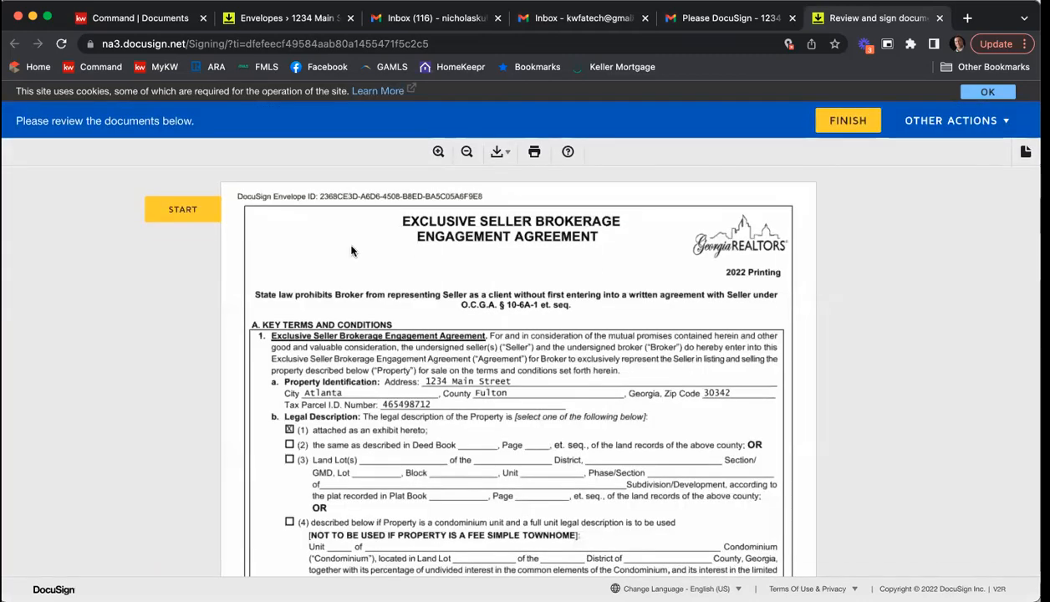
Step: Adopt the preset signature style and sign the Exclusive Seller Listing Agreement in the second seller's signature field
click(181, 210)
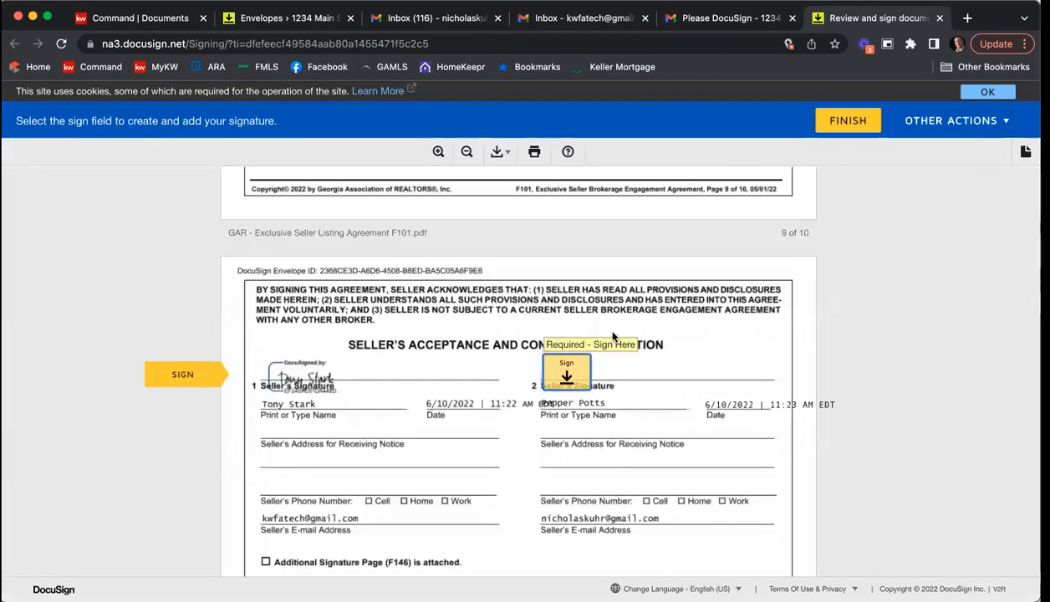
click(568, 366)
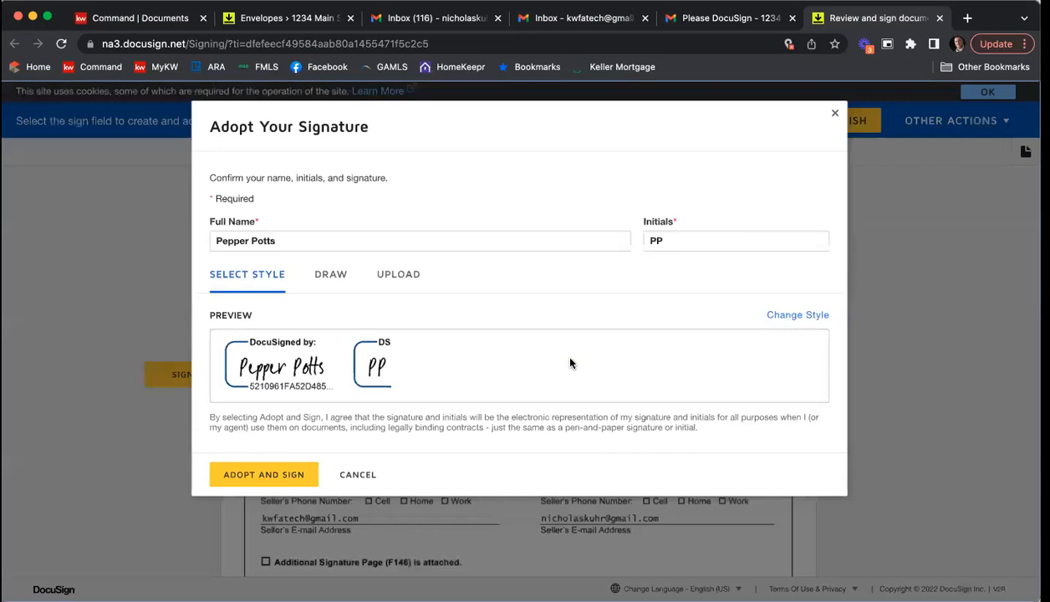
click(268, 474)
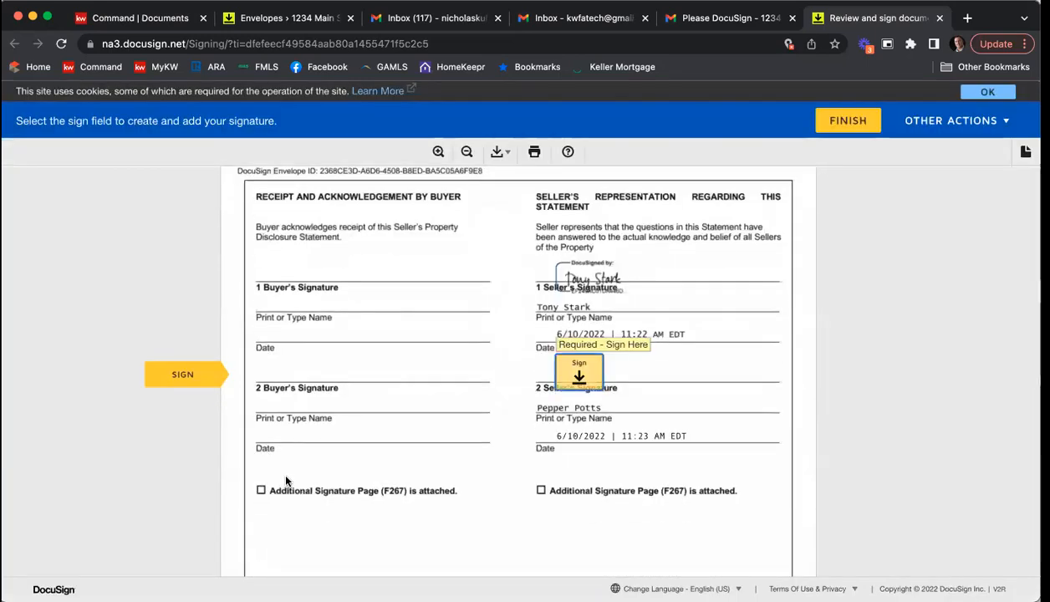
scroll(528, 373, up, 20)
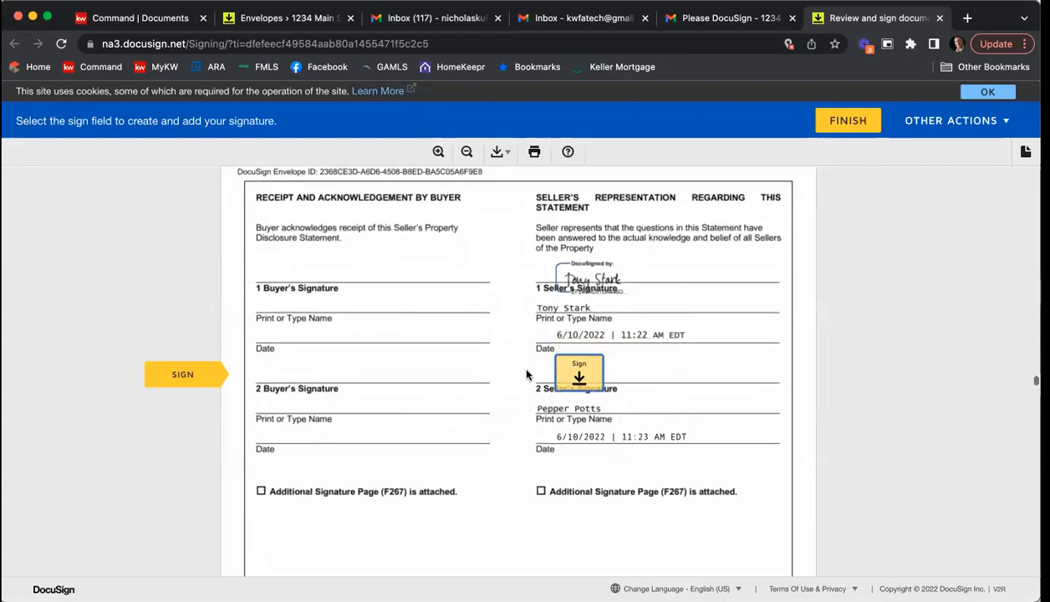
Step: Examine the answers in the Seller's Property Disclosure Statement, from the general disclosures through the fixtures checklist
scroll(530, 373, up, 15)
scroll(551, 368, down, 8)
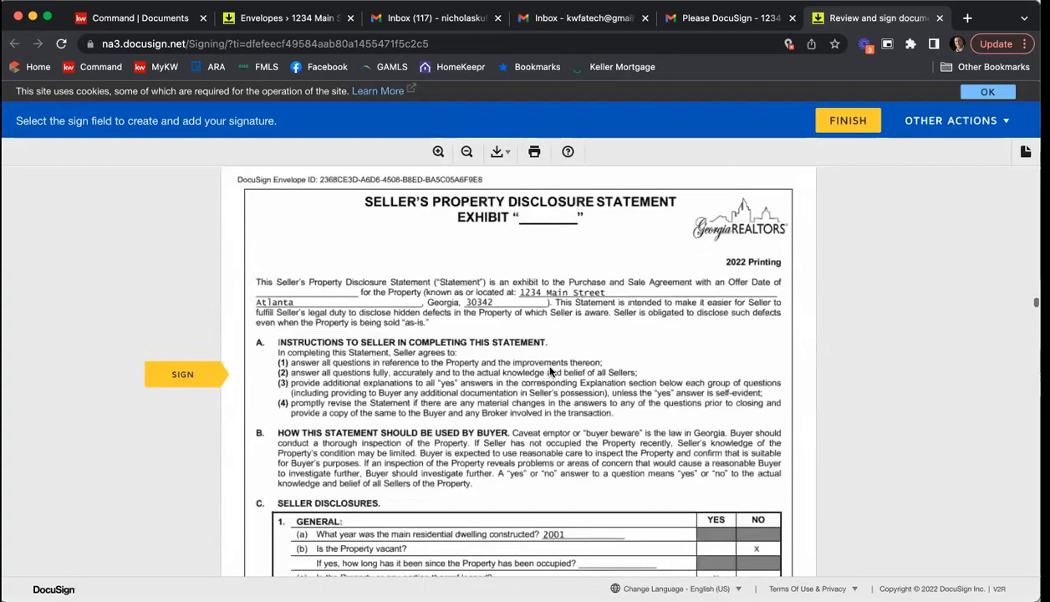
scroll(567, 365, up, 5)
scroll(593, 332, down, 6)
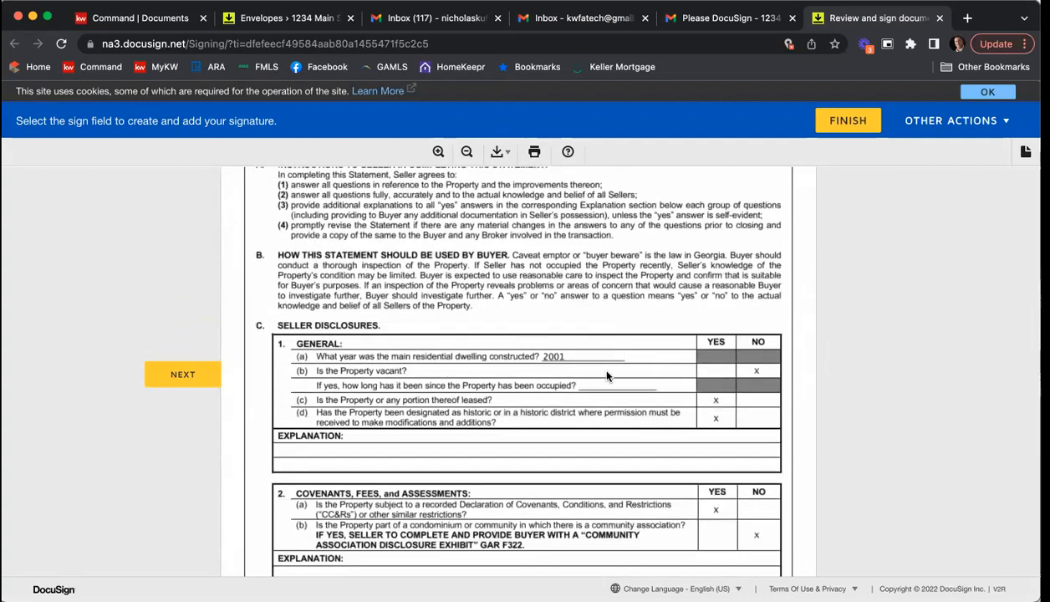
click(754, 373)
scroll(736, 359, down, 1)
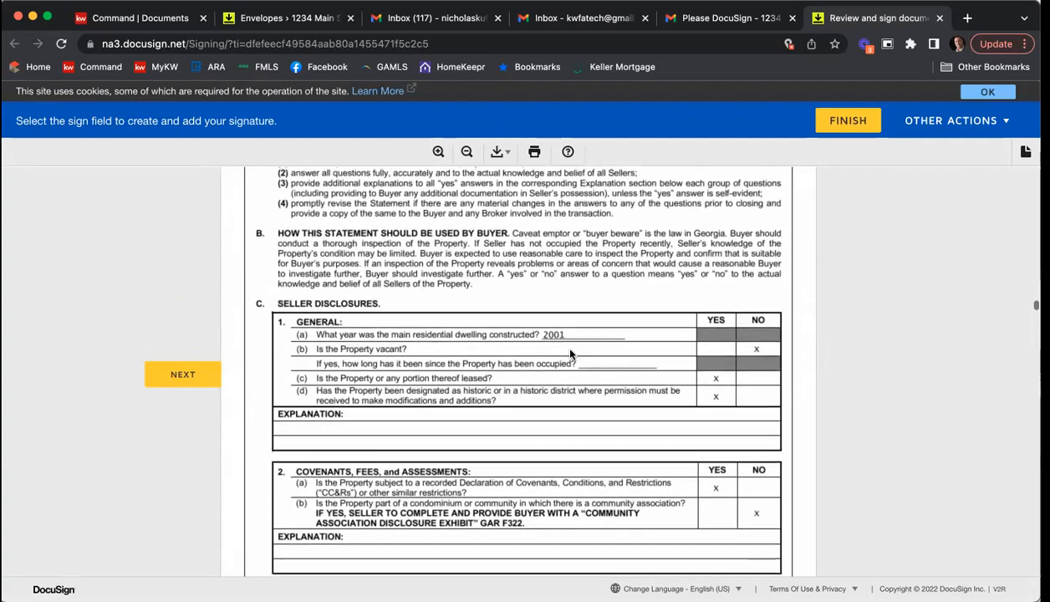
scroll(710, 443, down, 4)
scroll(732, 454, down, 10)
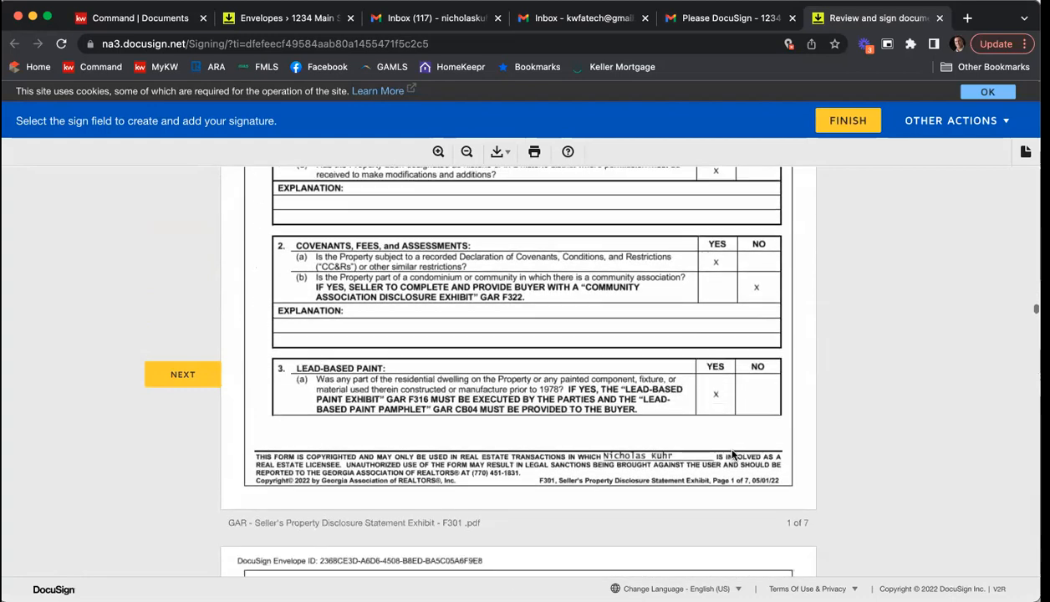
scroll(742, 440, down, 3)
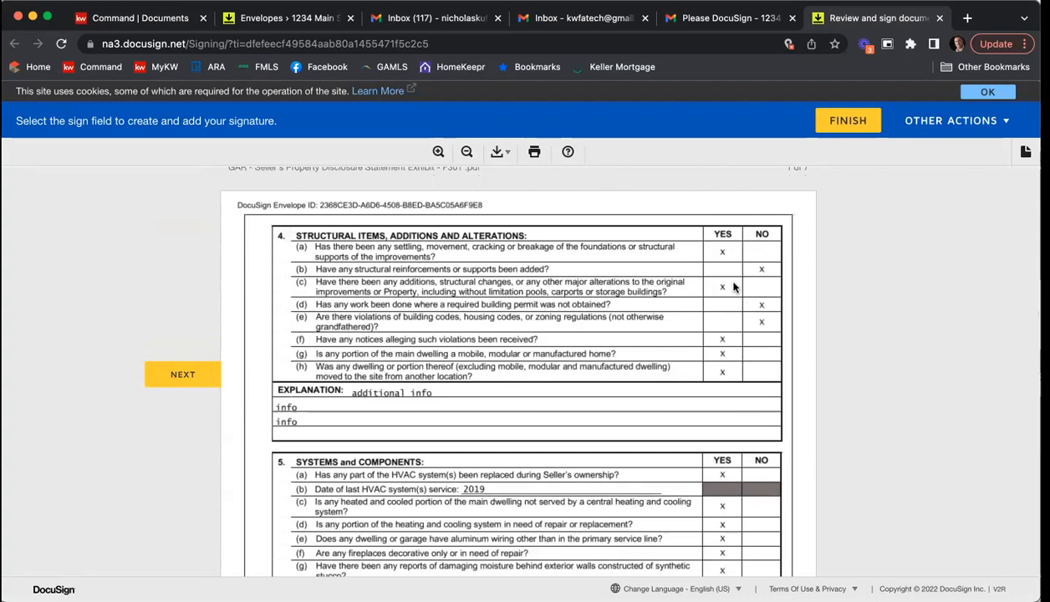
scroll(736, 303, down, 1)
scroll(731, 306, down, 6)
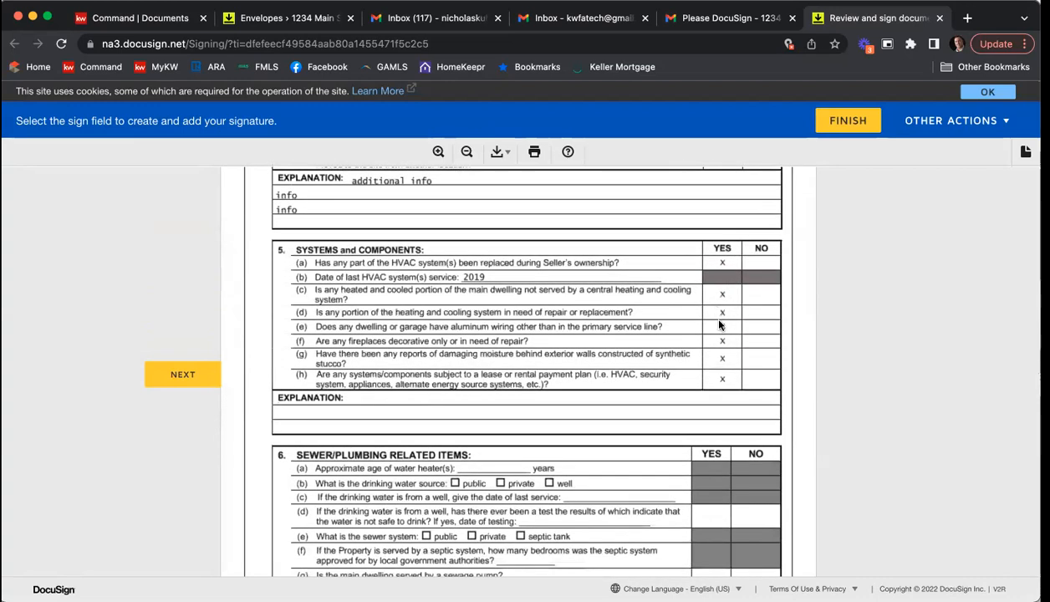
scroll(711, 349, down, 3)
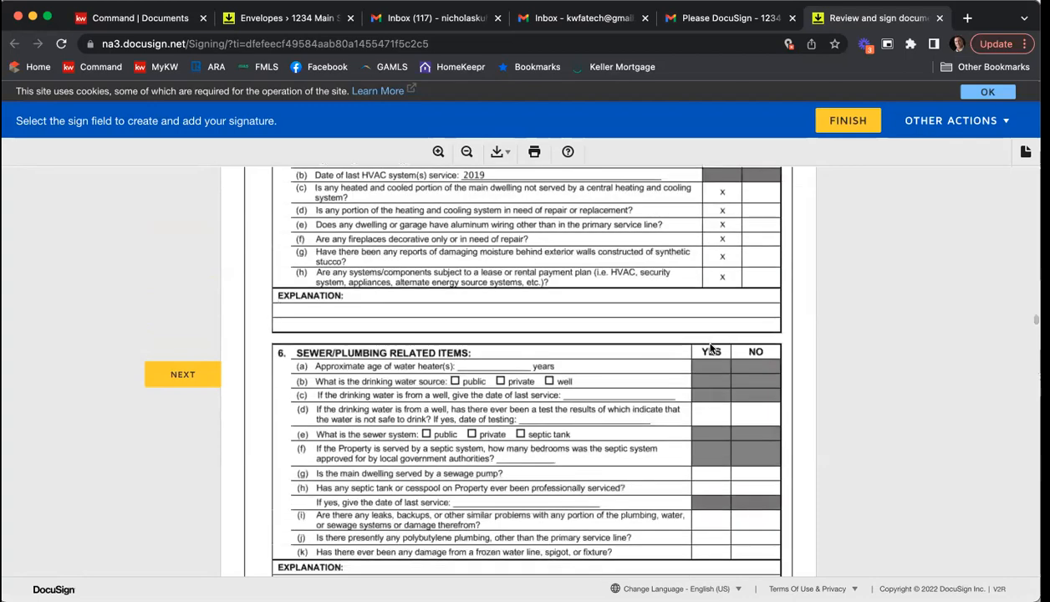
scroll(711, 349, down, 13)
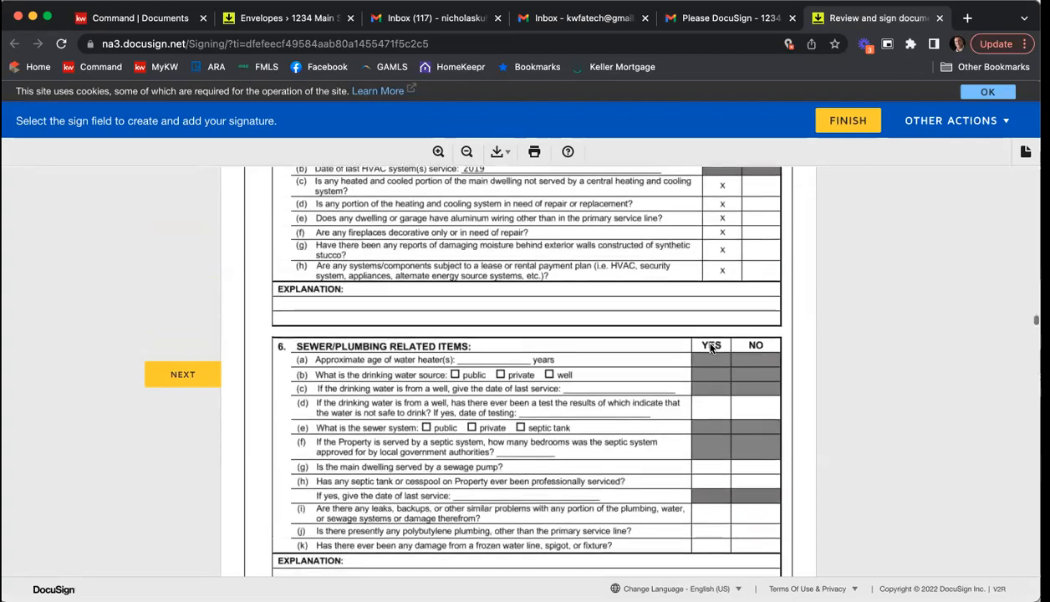
scroll(710, 349, down, 20)
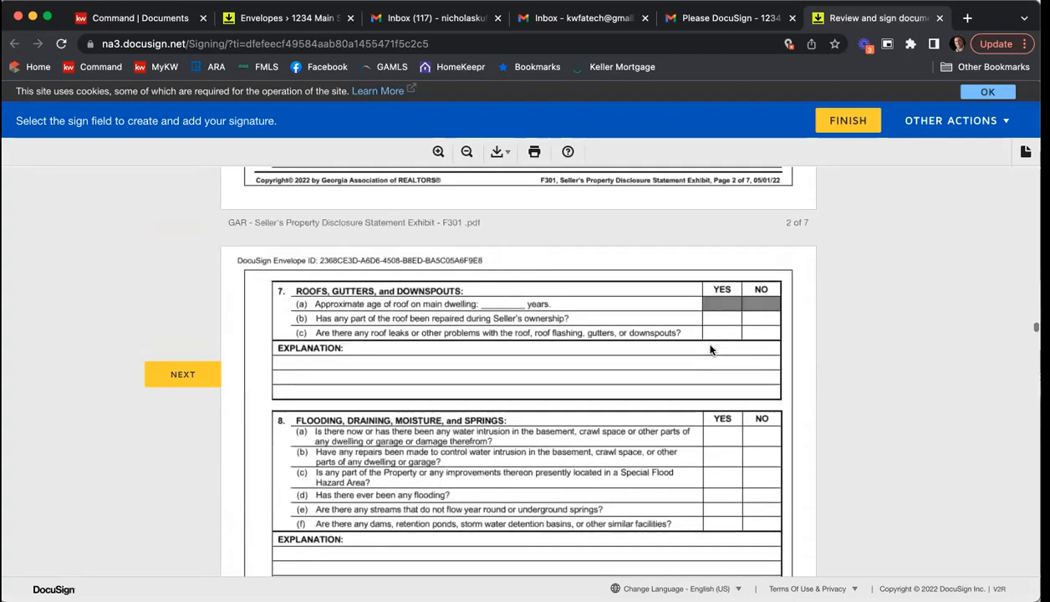
scroll(711, 349, down, 20)
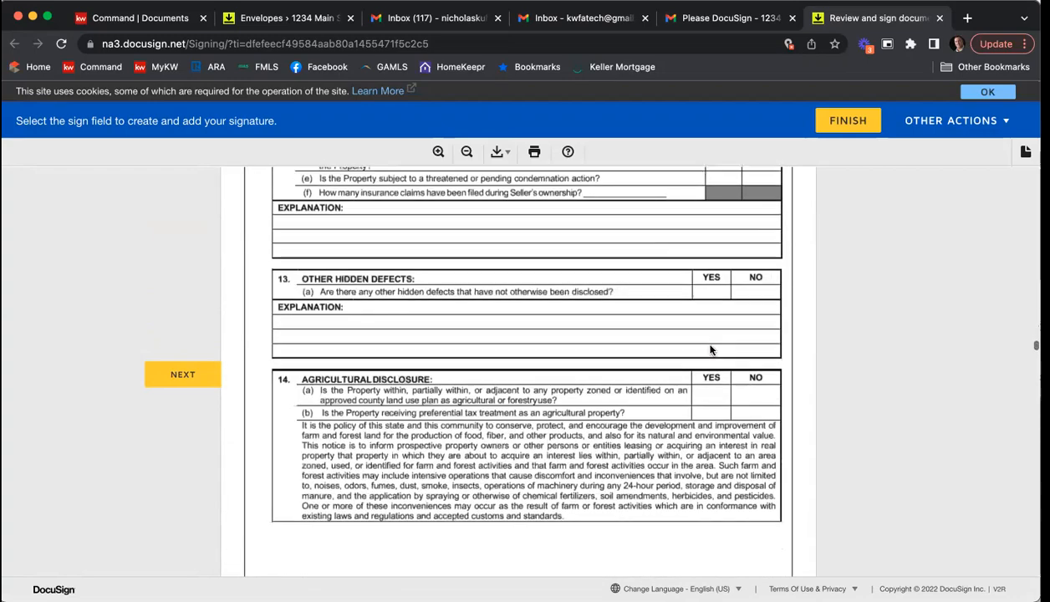
scroll(711, 349, down, 20)
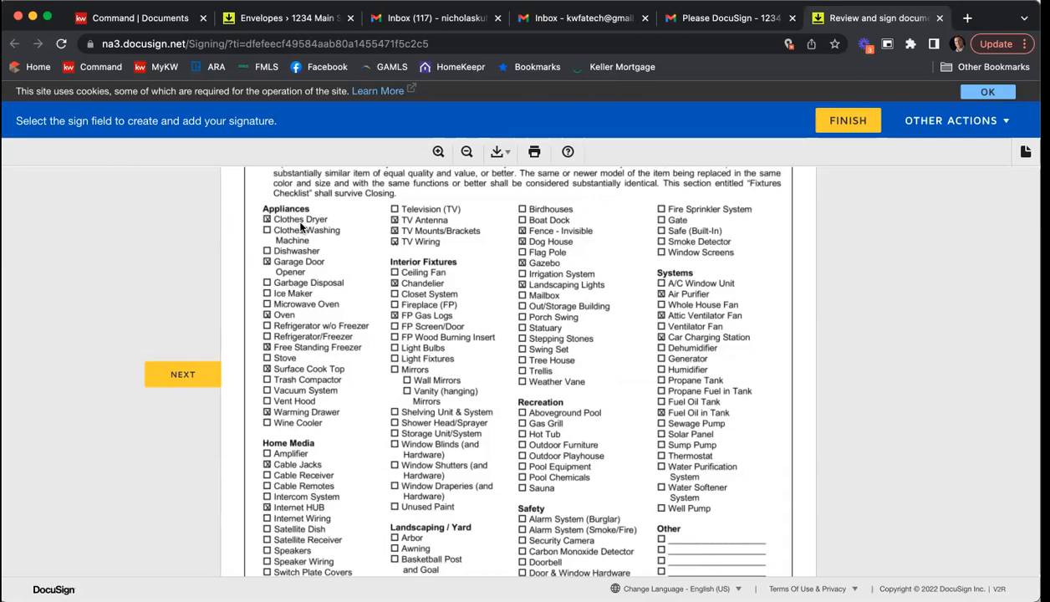
Step: Sign the Seller's Property Disclosure Statement in the second seller's signature field
scroll(777, 280, down, 5)
scroll(783, 282, down, 5)
click(587, 359)
Step: Review the association contact and assessment details in the Community Association Disclosure Exhibit and sign it as the second seller
scroll(657, 357, down, 4)
scroll(657, 358, up, 15)
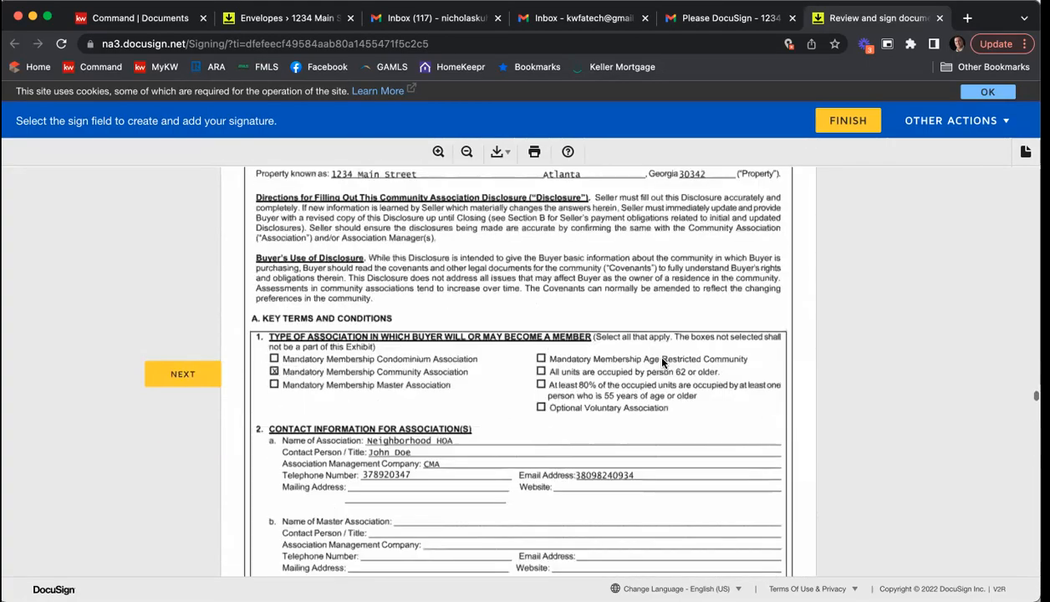
scroll(571, 400, down, 2)
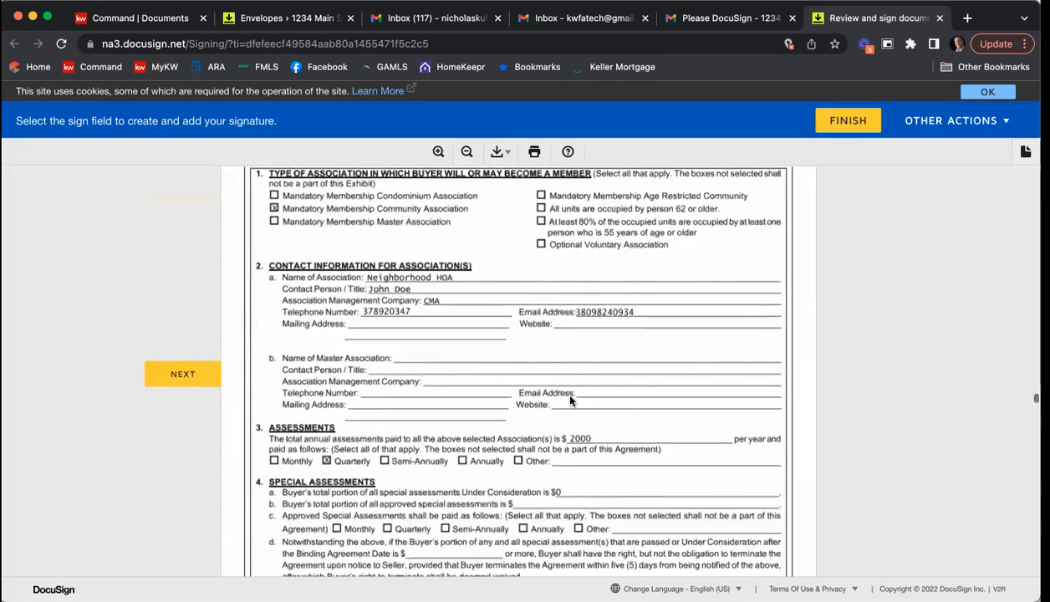
scroll(570, 399, down, 8)
scroll(580, 389, down, 15)
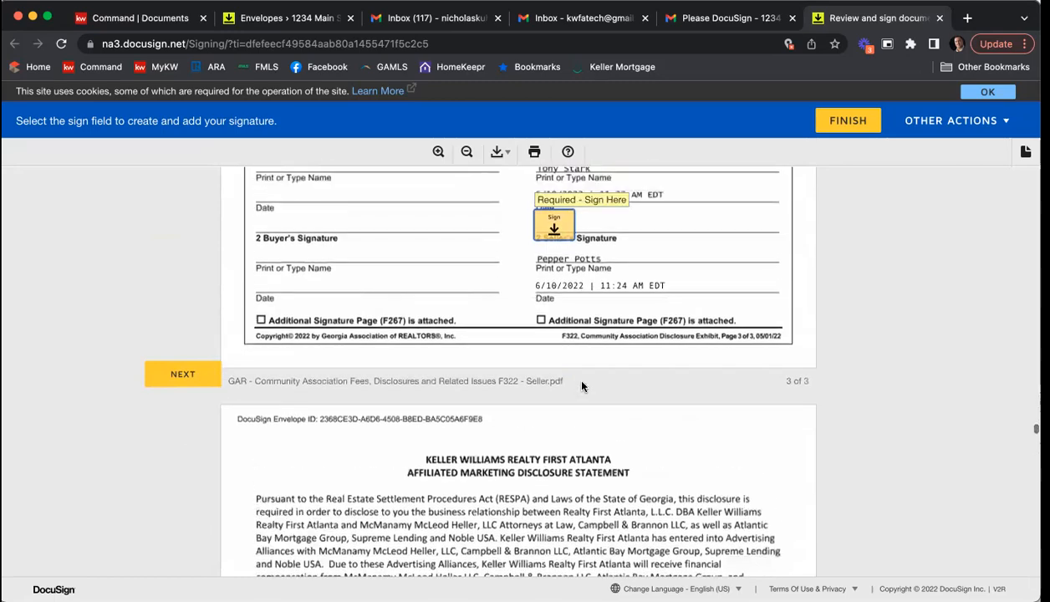
click(548, 249)
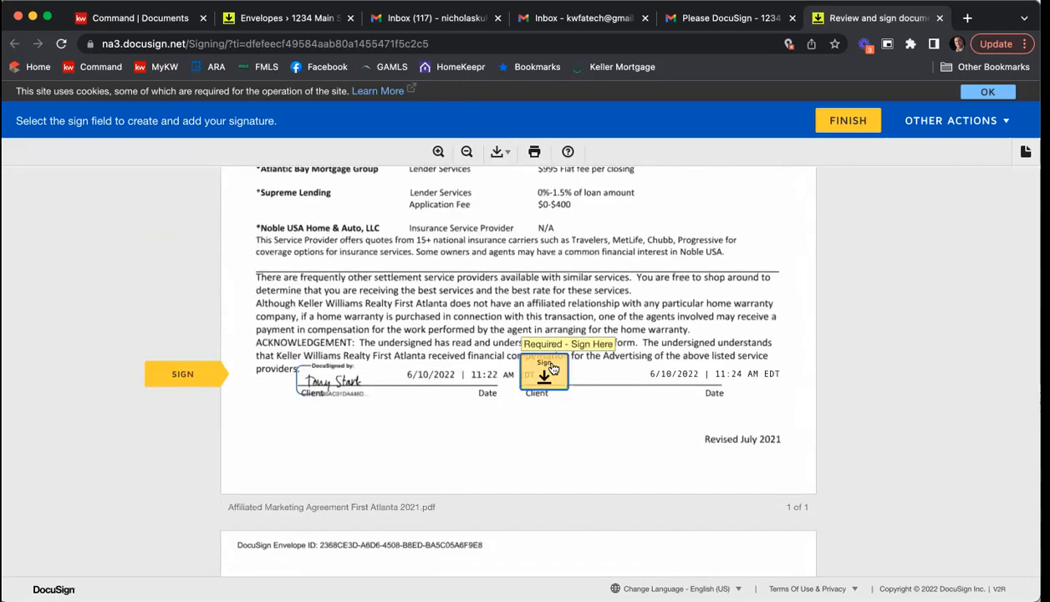
Step: Sign the Affiliated Marketing Disclosure Statement and the remaining forms through the Purchase and Sale Agreement as the second seller
click(552, 369)
click(550, 369)
click(628, 371)
click(579, 383)
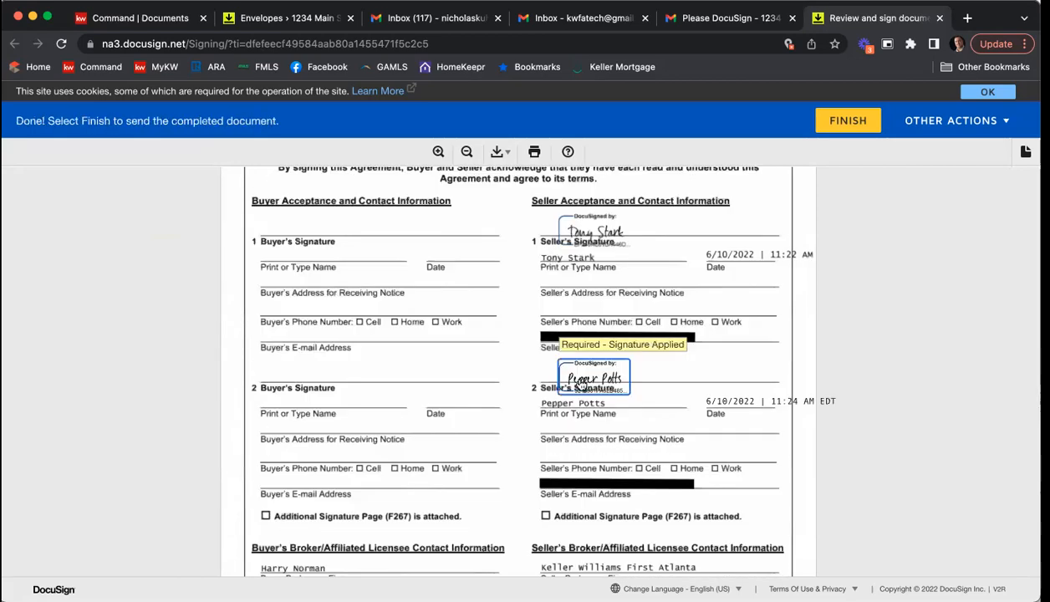
Step: Finish the second seller's signing session, decline the free DocuSign account offer and close the completed signing page
scroll(683, 322, down, 5)
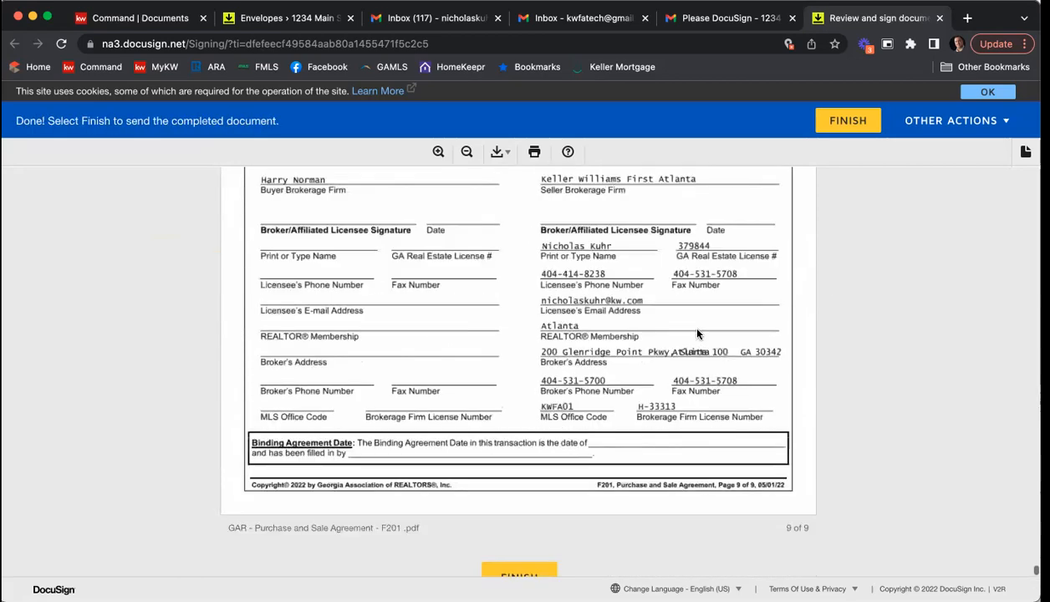
scroll(697, 334, down, 2)
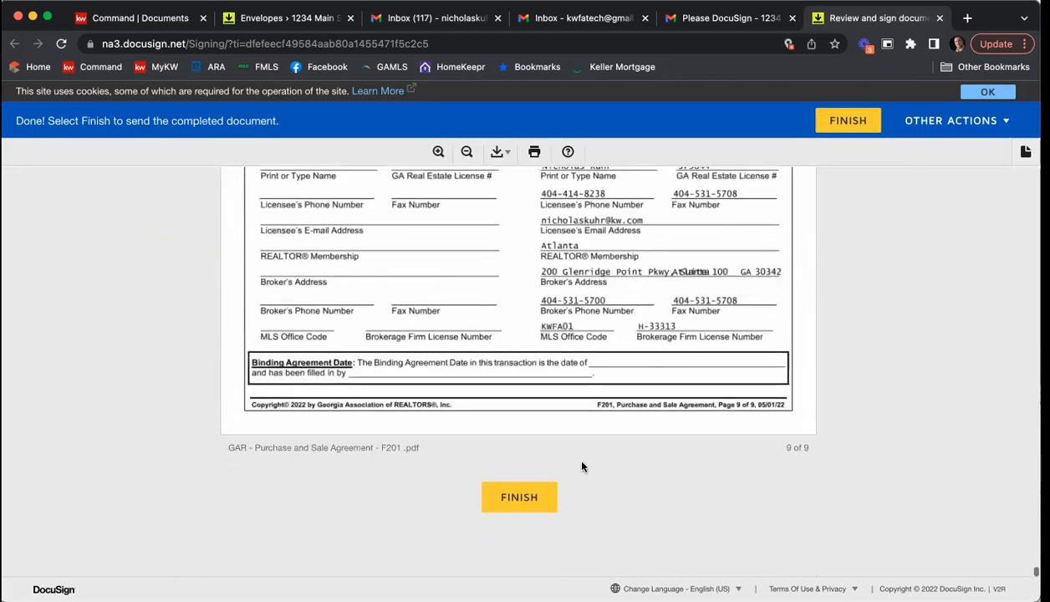
click(506, 499)
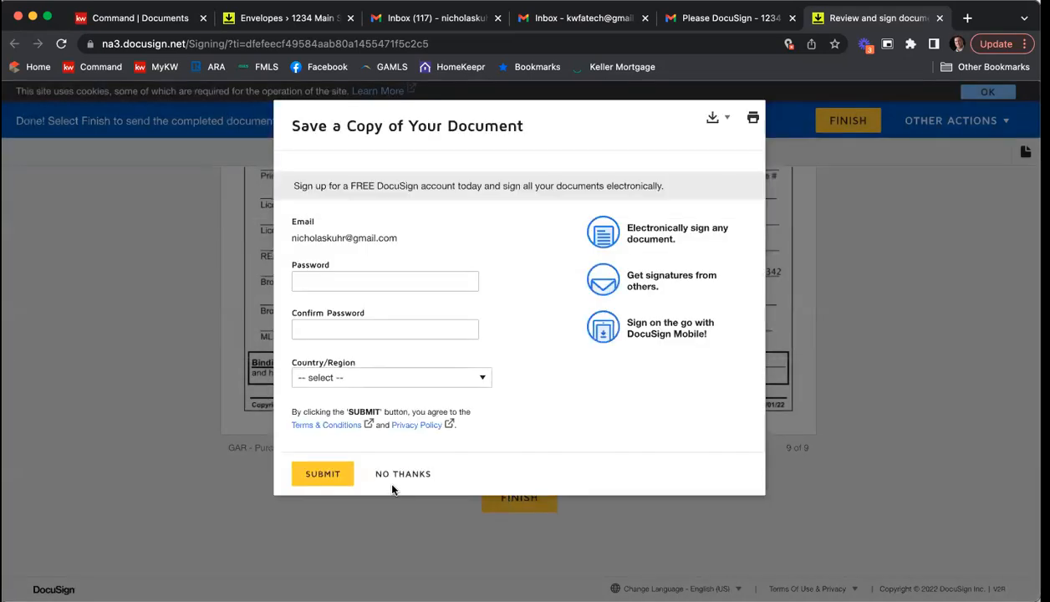
click(398, 475)
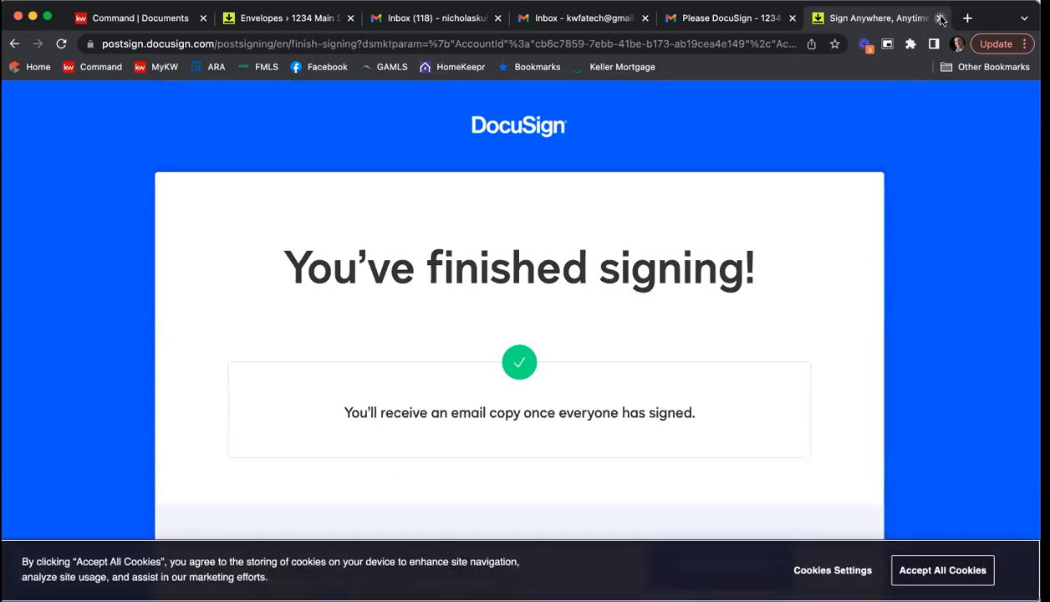
click(939, 18)
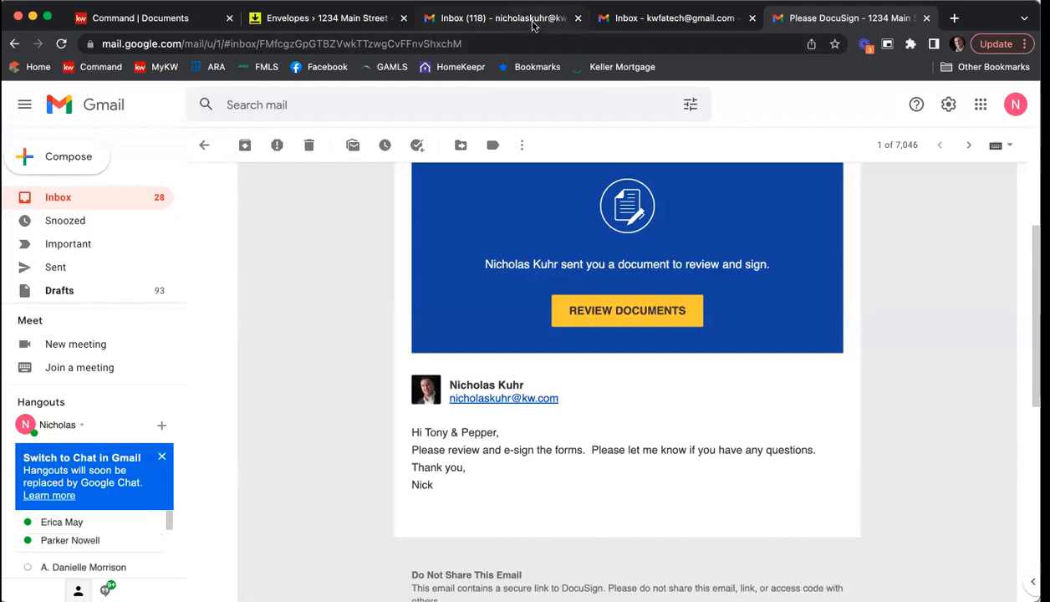
Step: Open the "Please DocuSign - 1234 Main St ESLA & PSA" message in the agent's Gmail inbox and continue to its documents for review
click(533, 23)
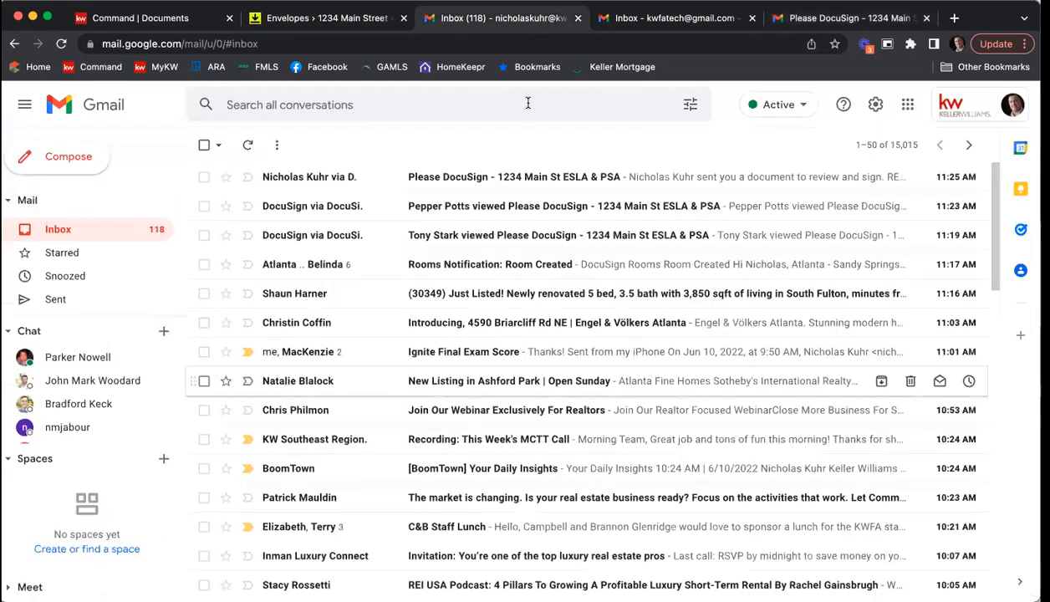
click(442, 179)
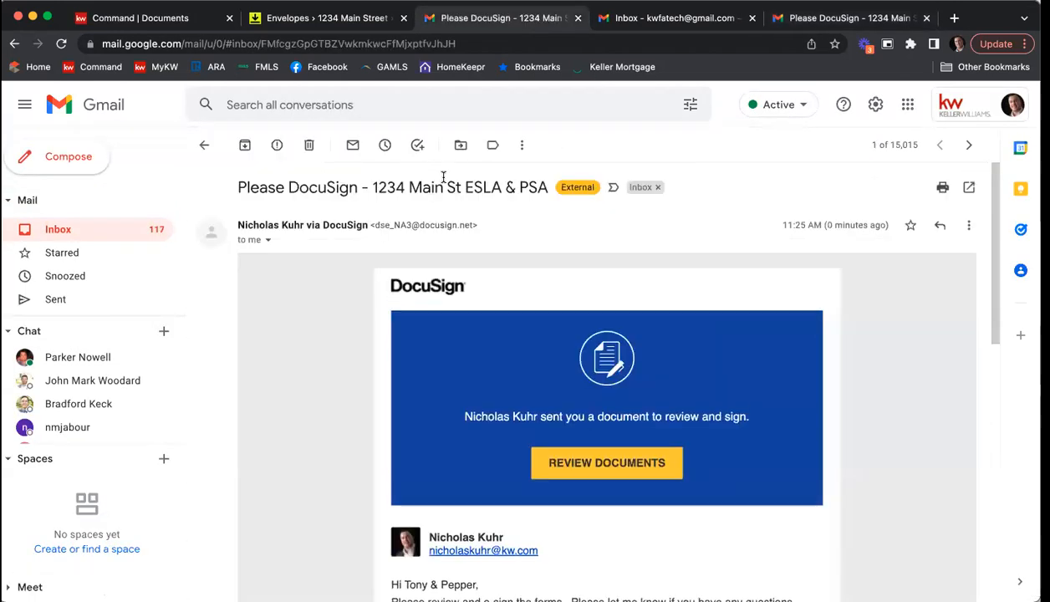
scroll(724, 406, down, 2)
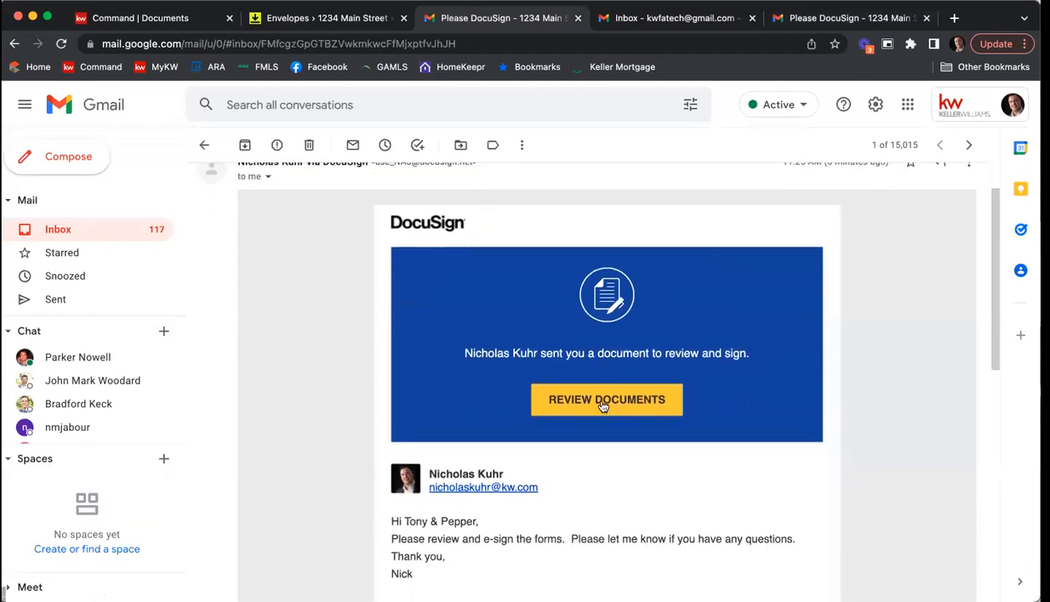
click(602, 404)
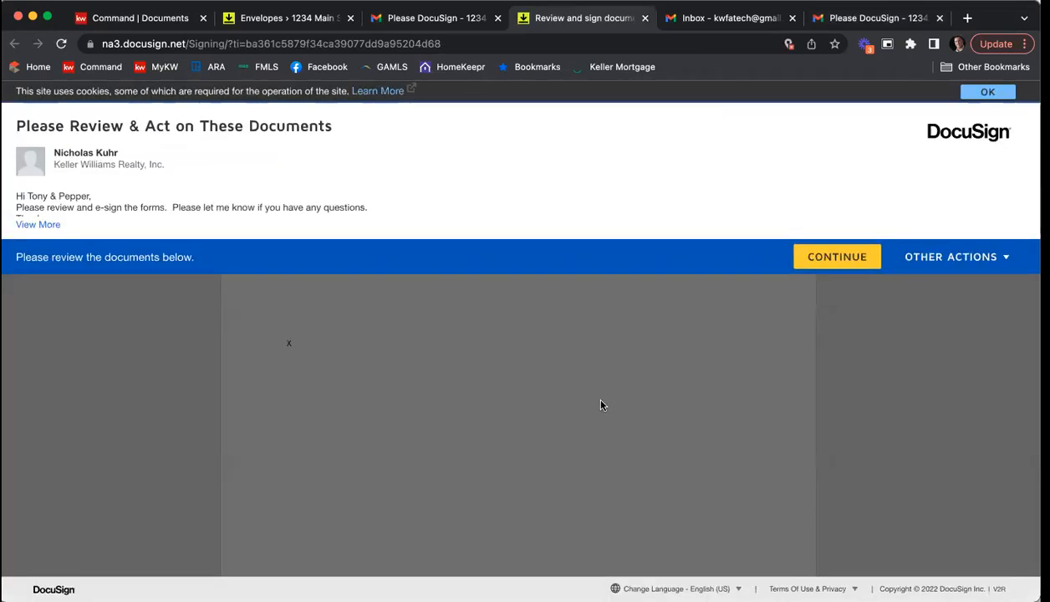
click(837, 256)
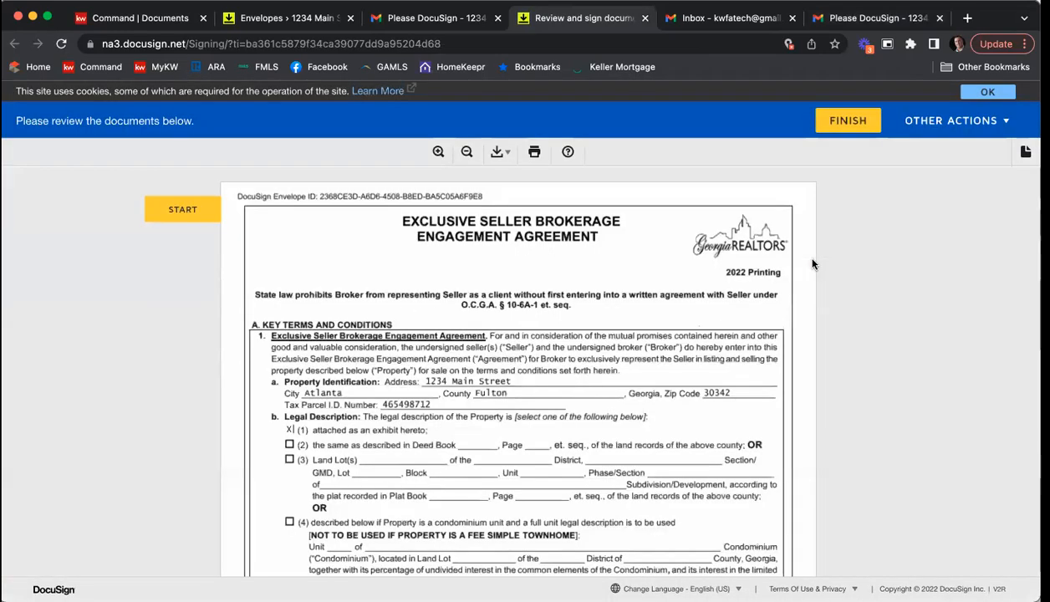
Step: Sign the Exclusive Seller Brokerage Engagement Agreement as the broker's licensee and fill in the acceptance time as 12 o'clock p.m
click(208, 216)
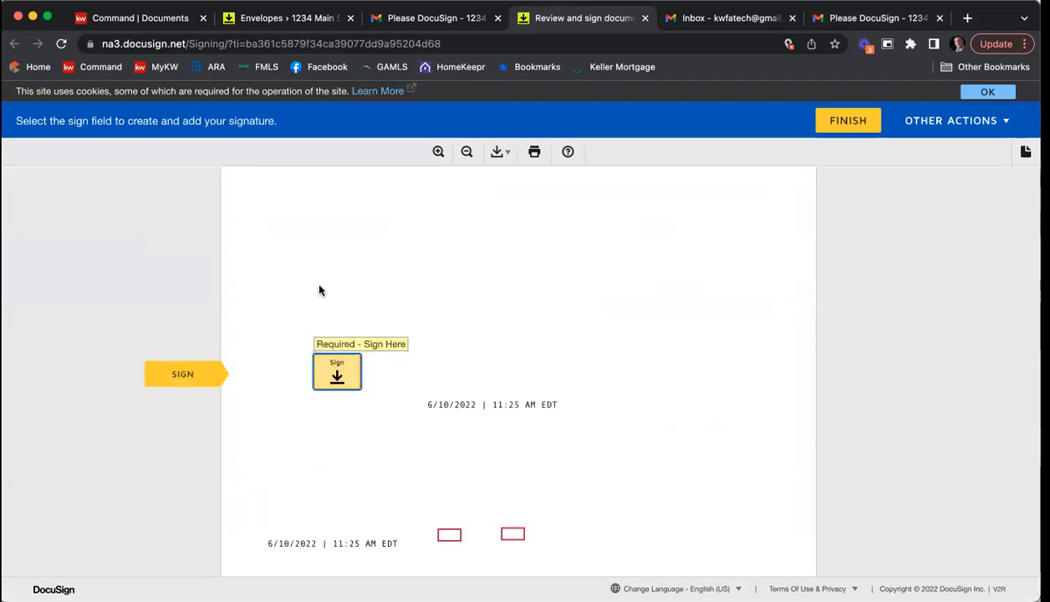
click(337, 375)
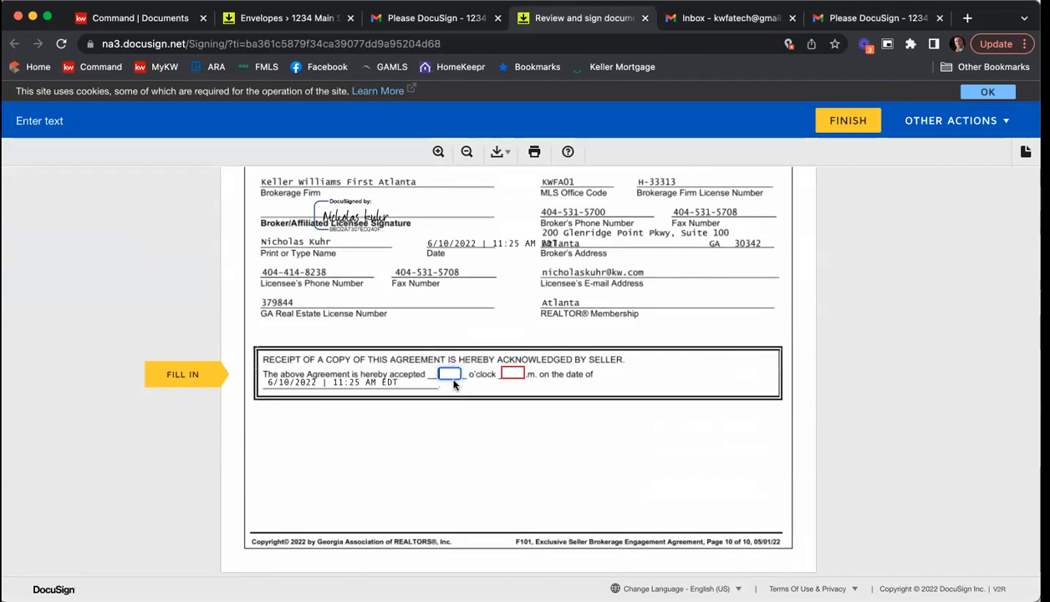
text(12)
key(Tab)
text(p)
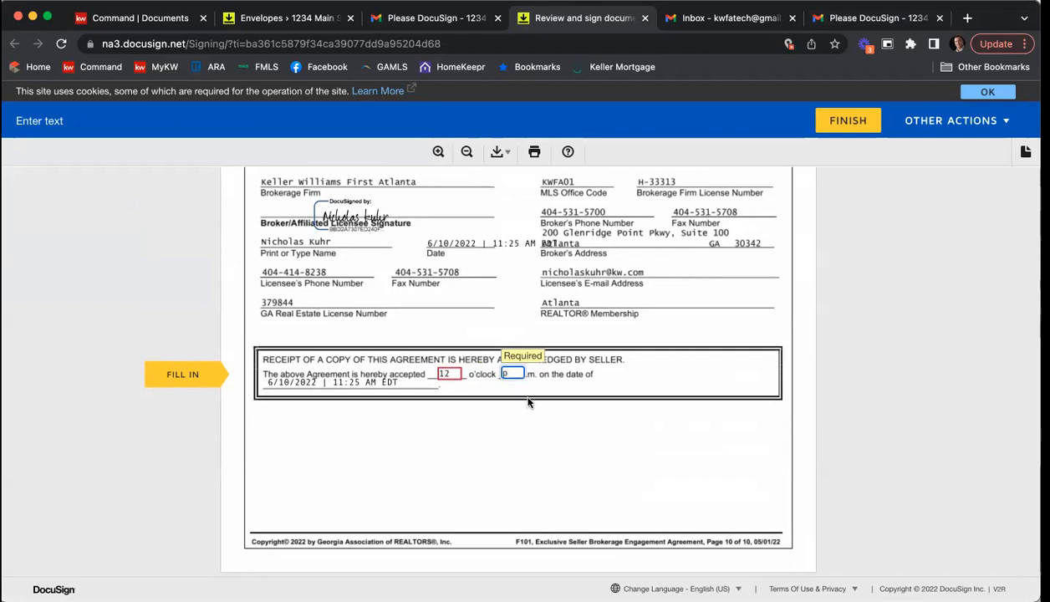
Step: Sign the Purchase and Sale Agreement as the seller's broker licensee, and finish and close the signing session without logging in to DocuSign
click(189, 372)
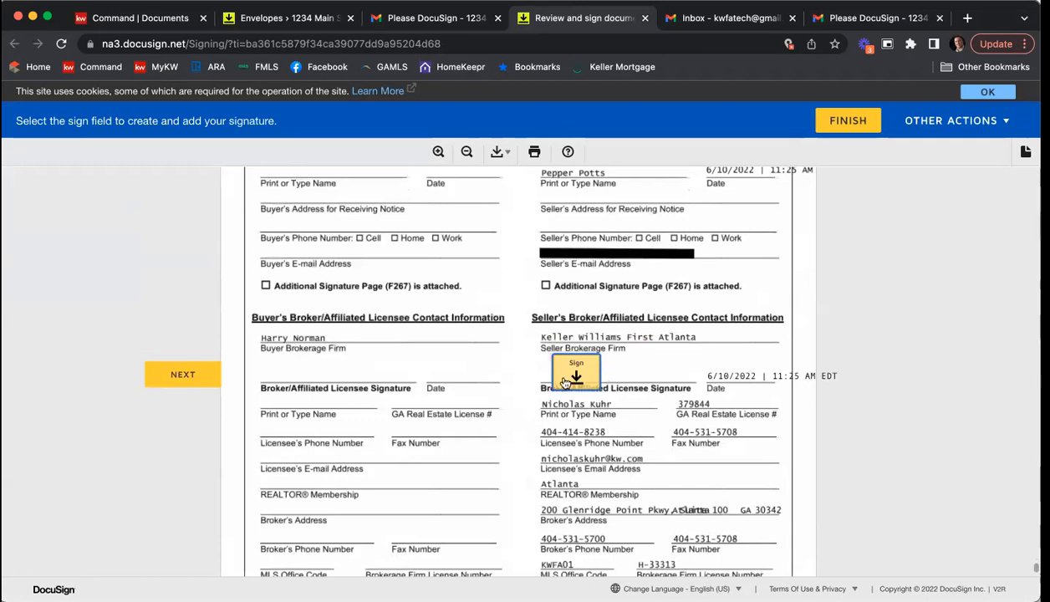
click(560, 380)
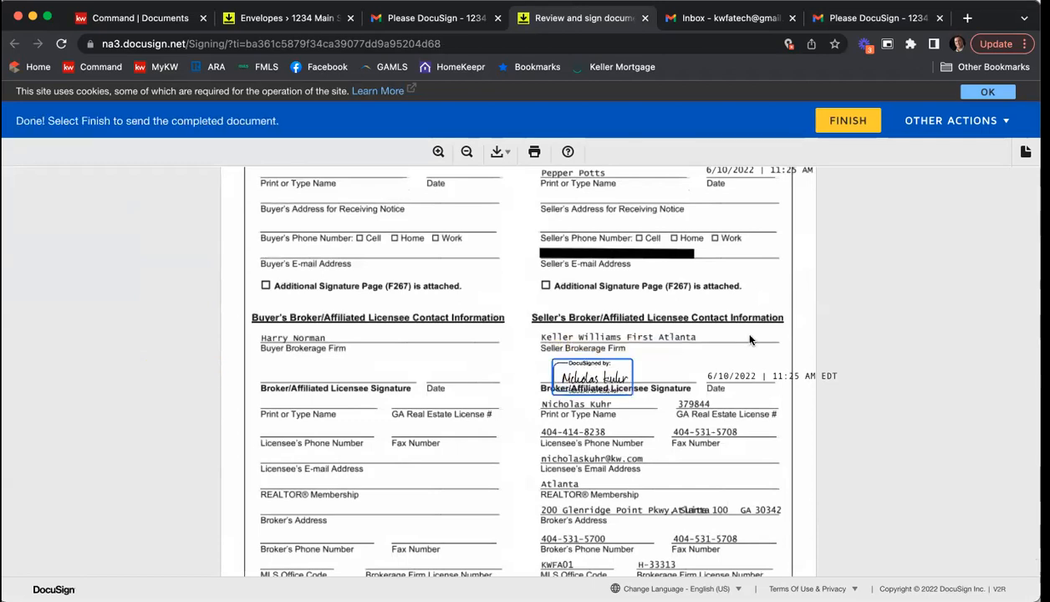
scroll(750, 338, down, 5)
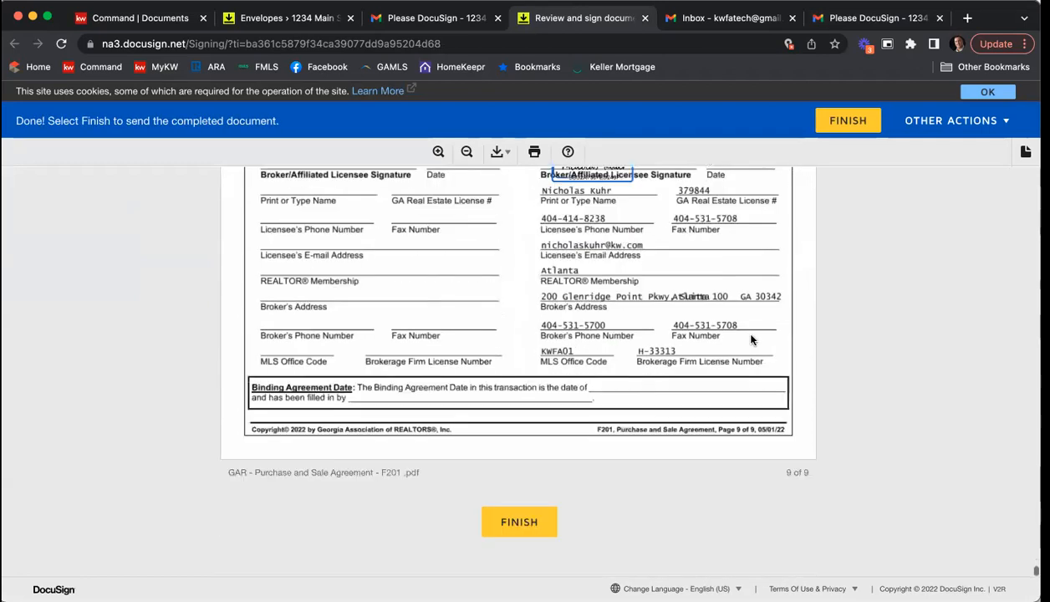
click(509, 500)
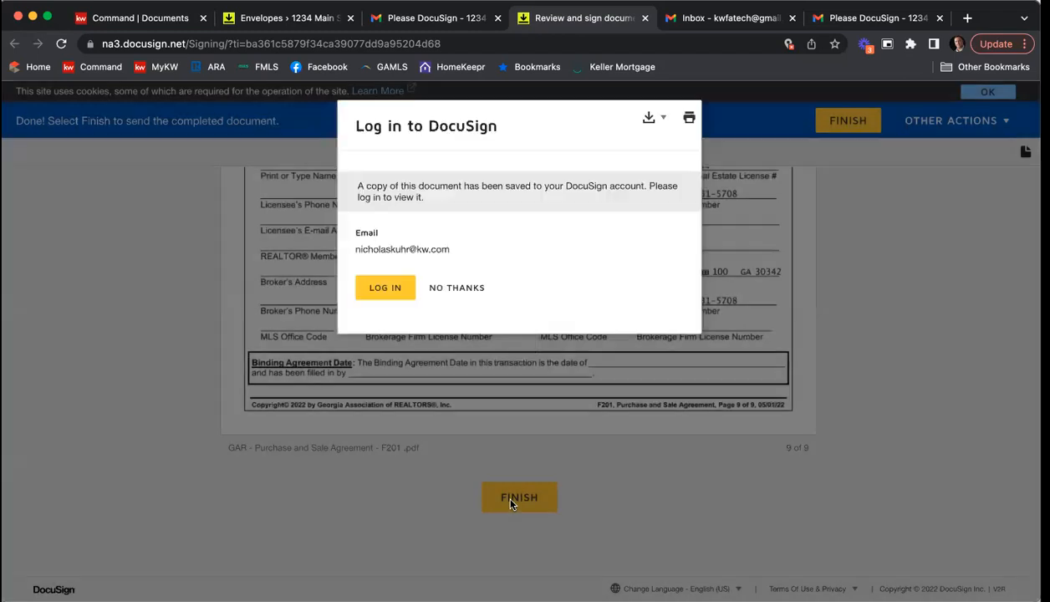
click(454, 288)
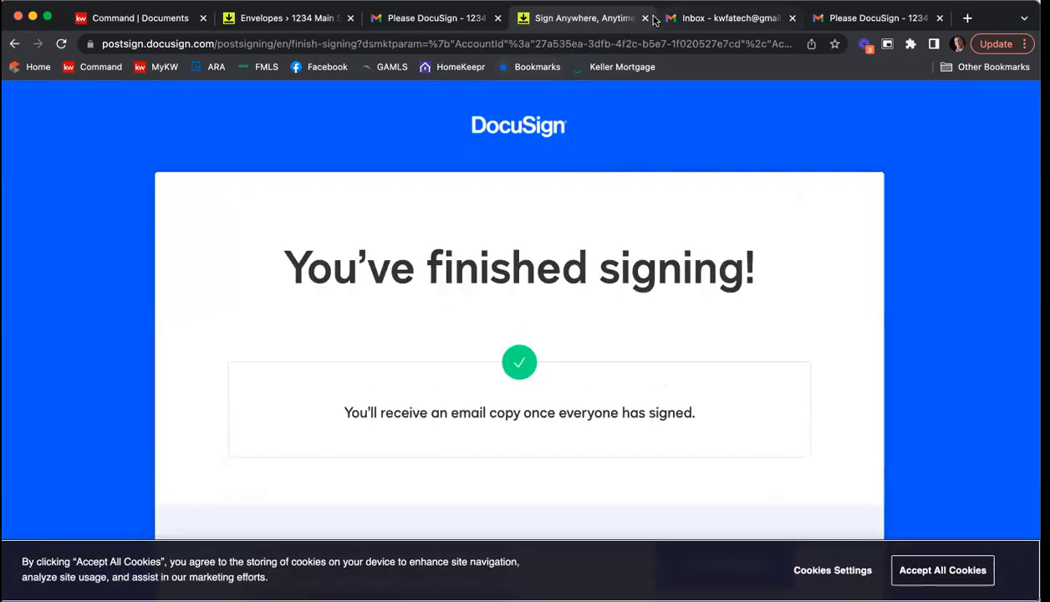
key(super+w)
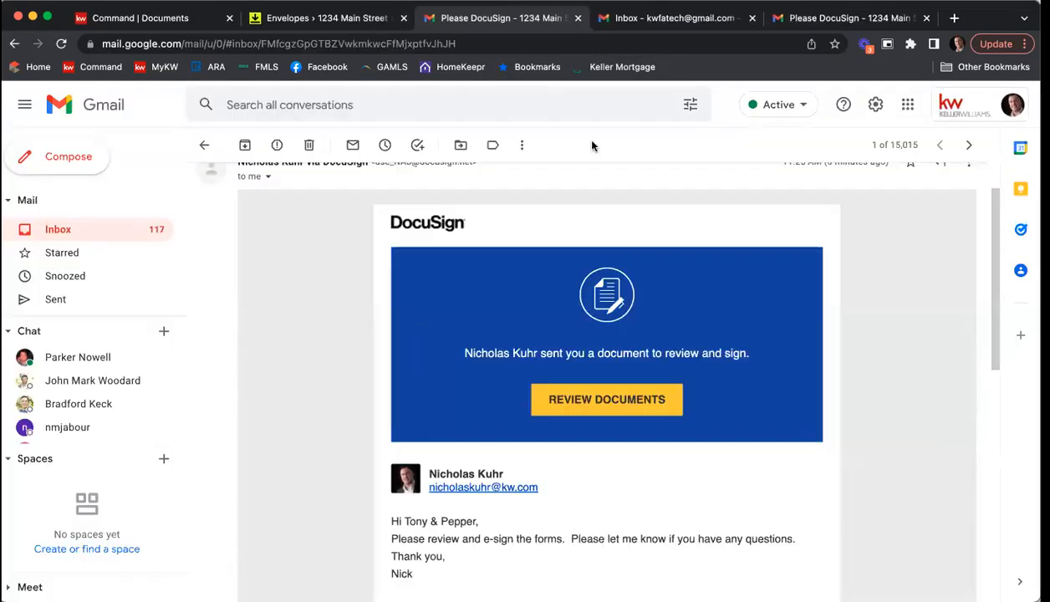
Step: Open the "Completed: Please DocuSign - 1234 Main St ESLA & PSA" message in the first seller's Gmail inbox and examine its attachments
click(644, 18)
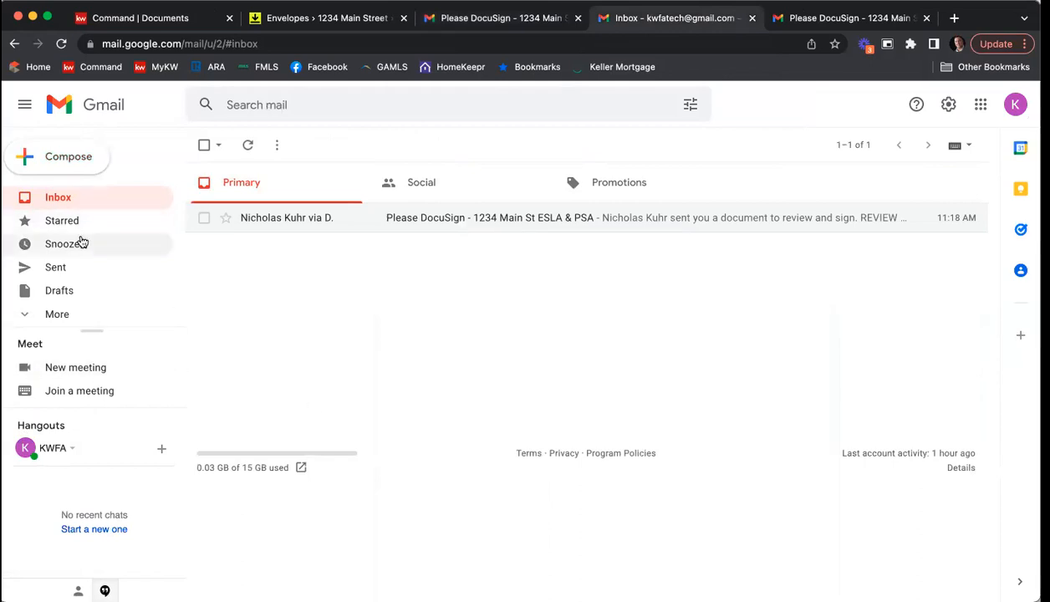
click(65, 200)
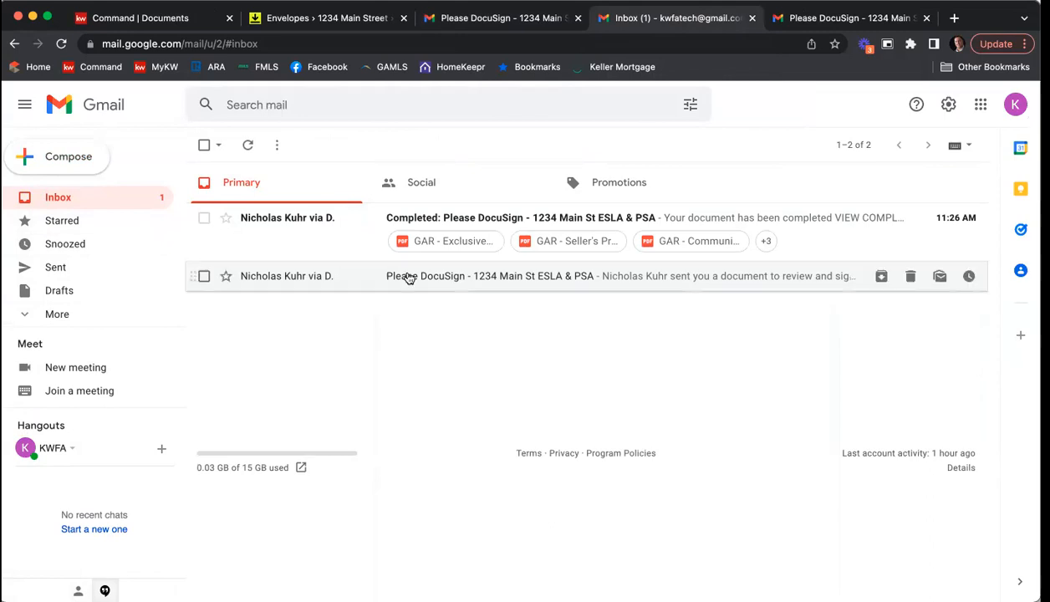
click(413, 219)
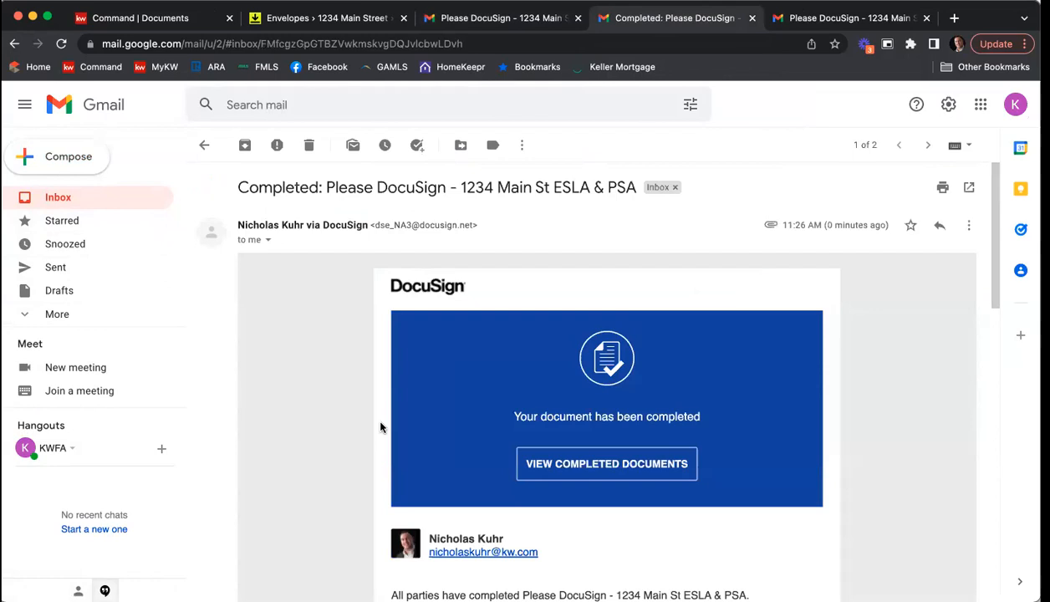
scroll(372, 413, down, 5)
scroll(366, 412, down, 4)
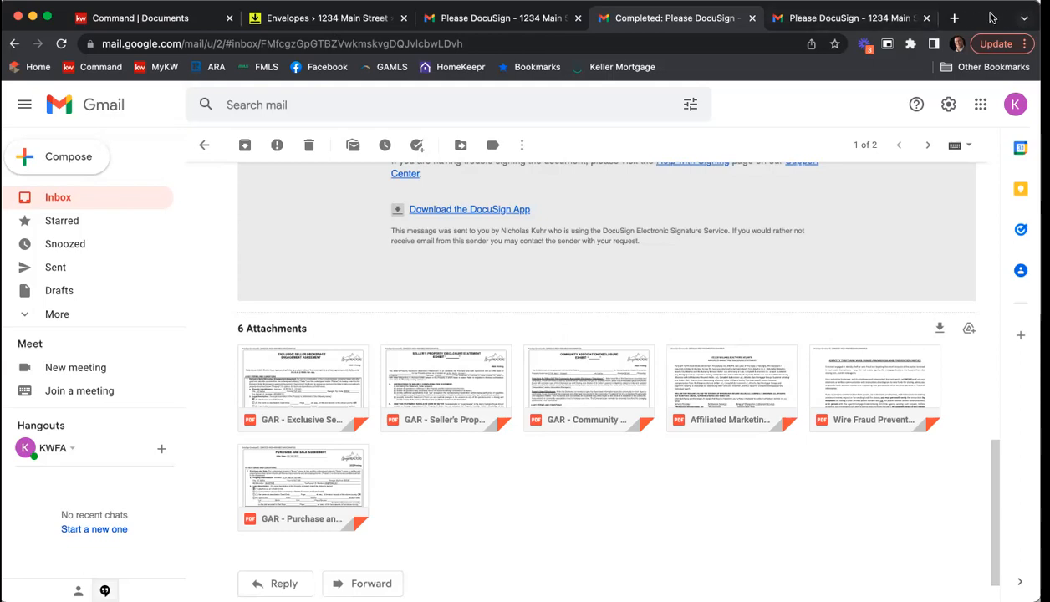
Step: Switch to DocuSign Rooms, refresh the 1234 Main St room's envelopes and examine the files in the room's document folders
click(360, 22)
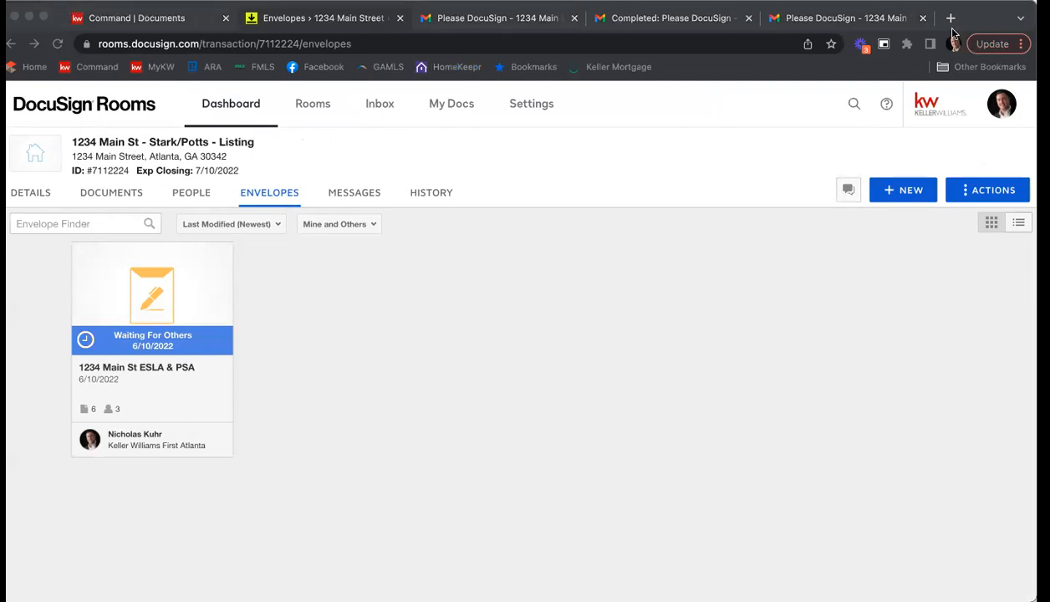
click(264, 20)
click(163, 18)
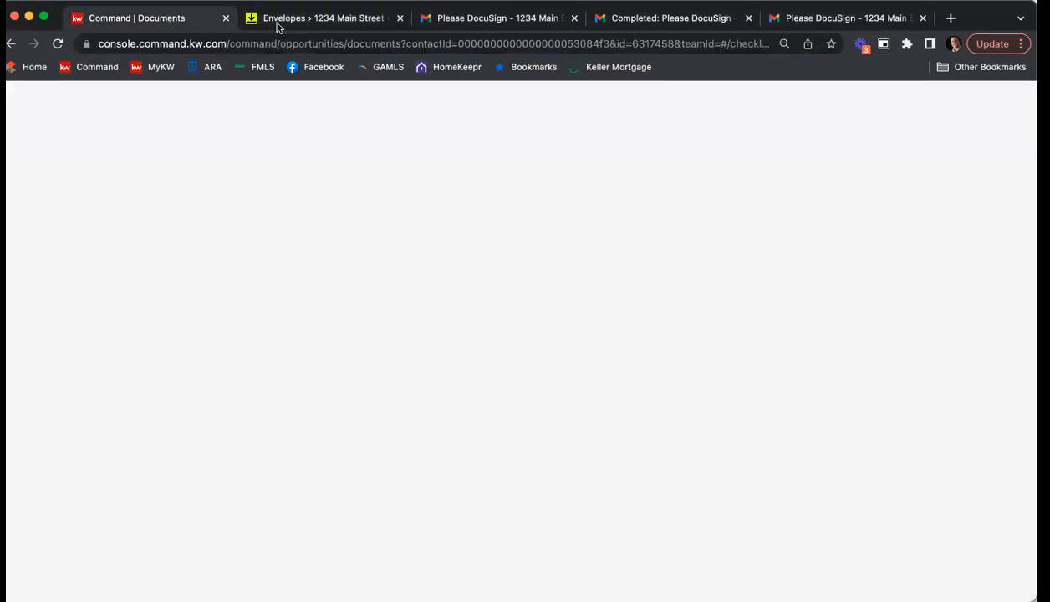
click(298, 22)
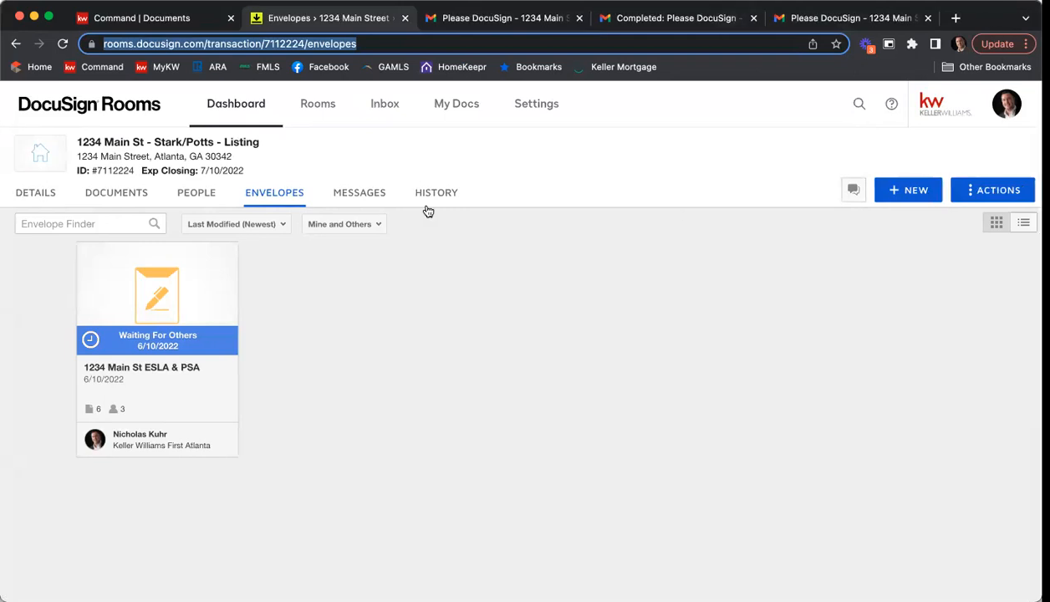
click(62, 44)
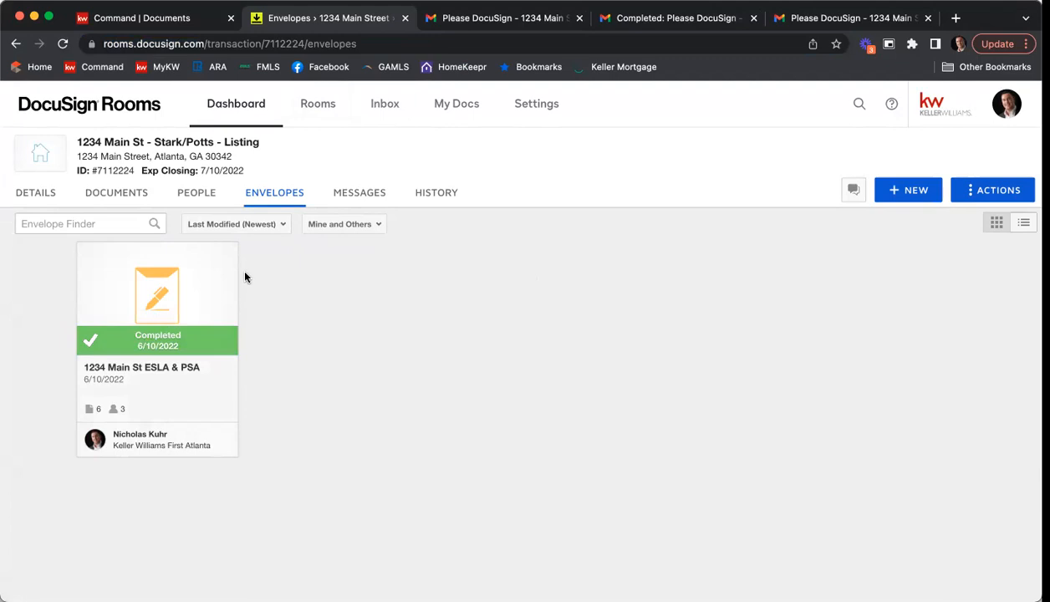
click(120, 199)
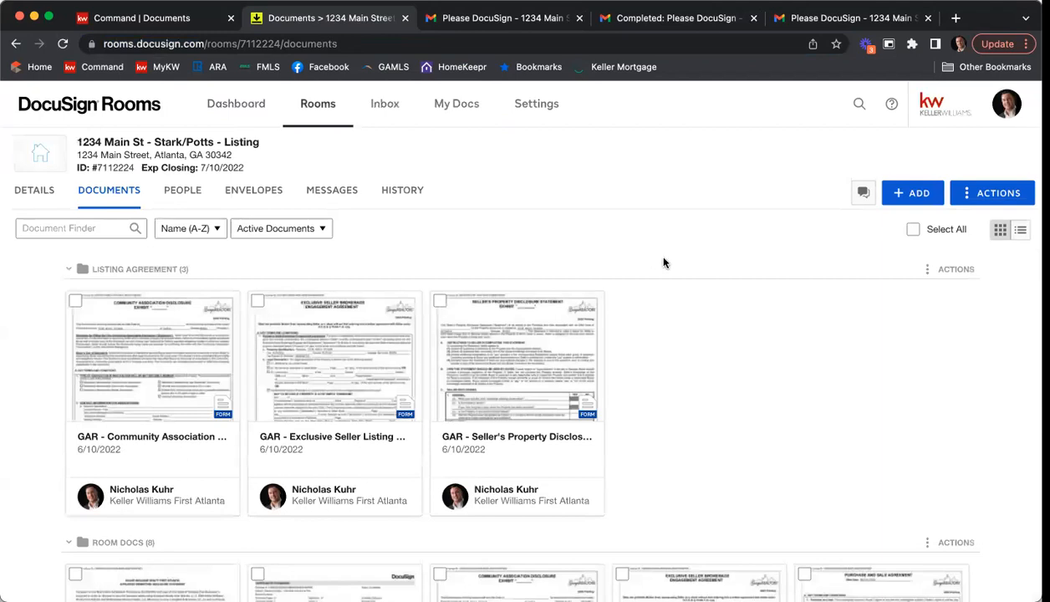
scroll(665, 262, down, 5)
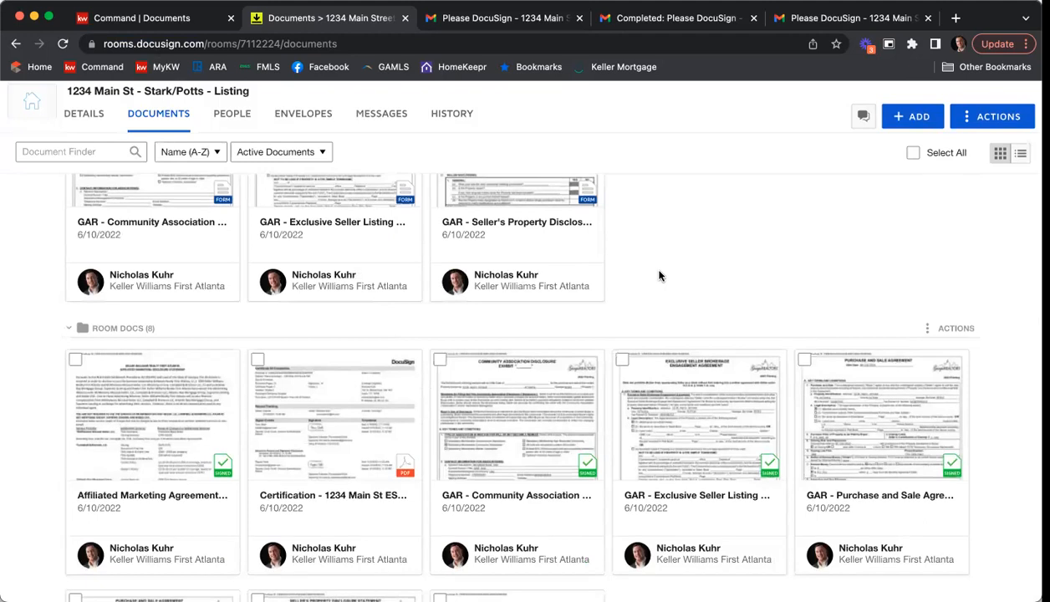
scroll(658, 275, down, 3)
scroll(659, 276, up, 2)
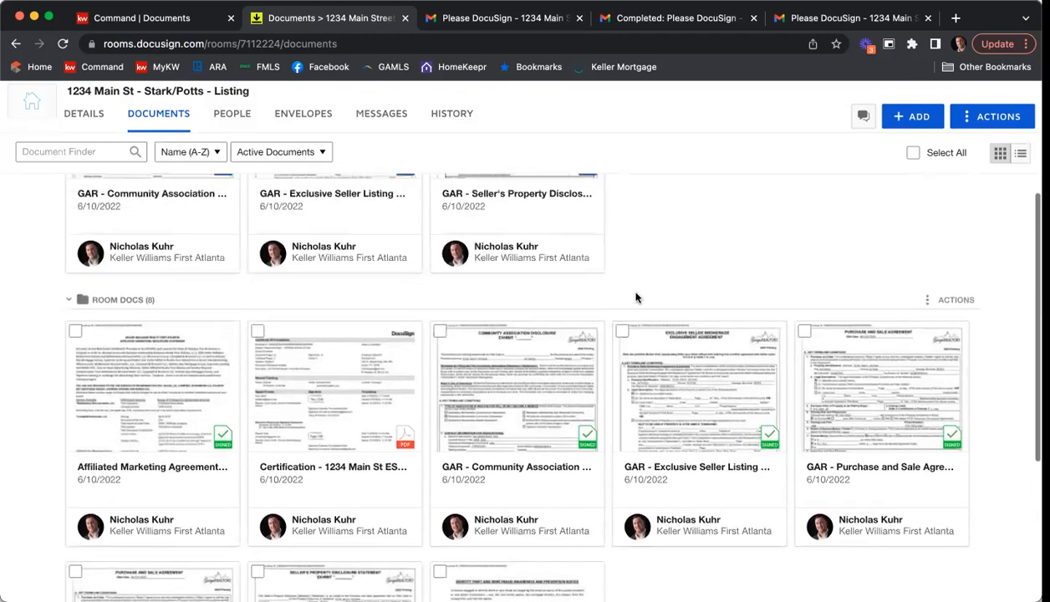
Step: Move the signed affiliated marketing, community association, exclusive seller listing, seller's property disclosure and wire fraud documents to the room's Listing Agreement folder
click(76, 332)
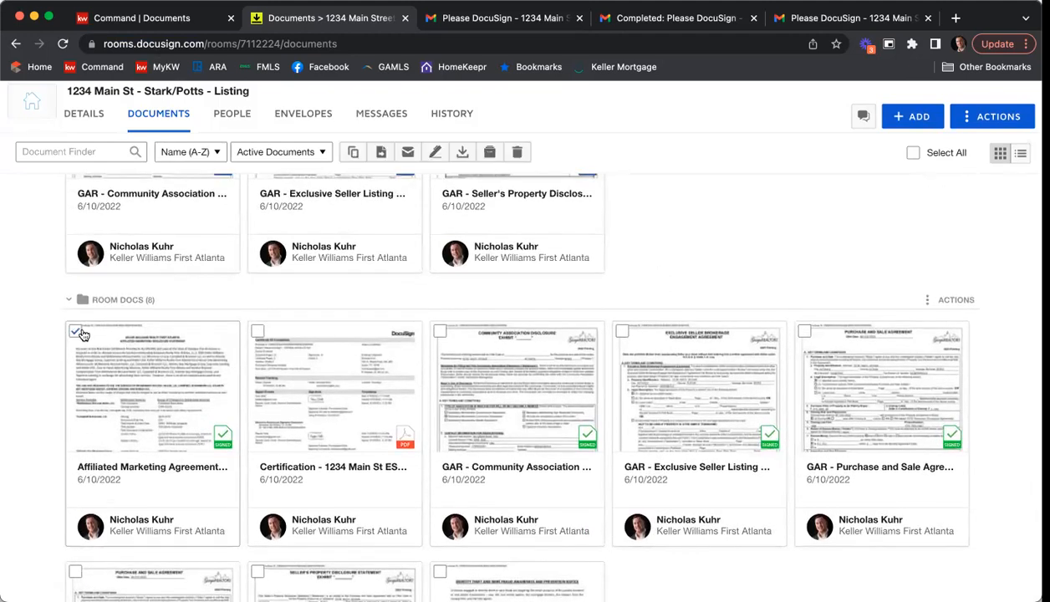
click(439, 331)
click(621, 331)
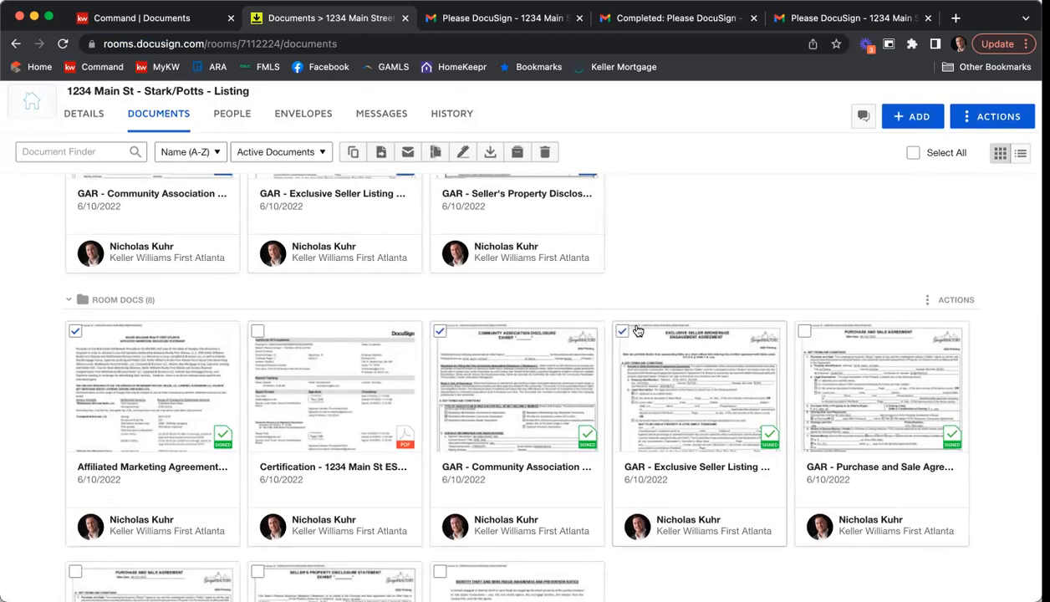
scroll(627, 331, down, 3)
scroll(585, 360, down, 1)
click(258, 399)
click(439, 400)
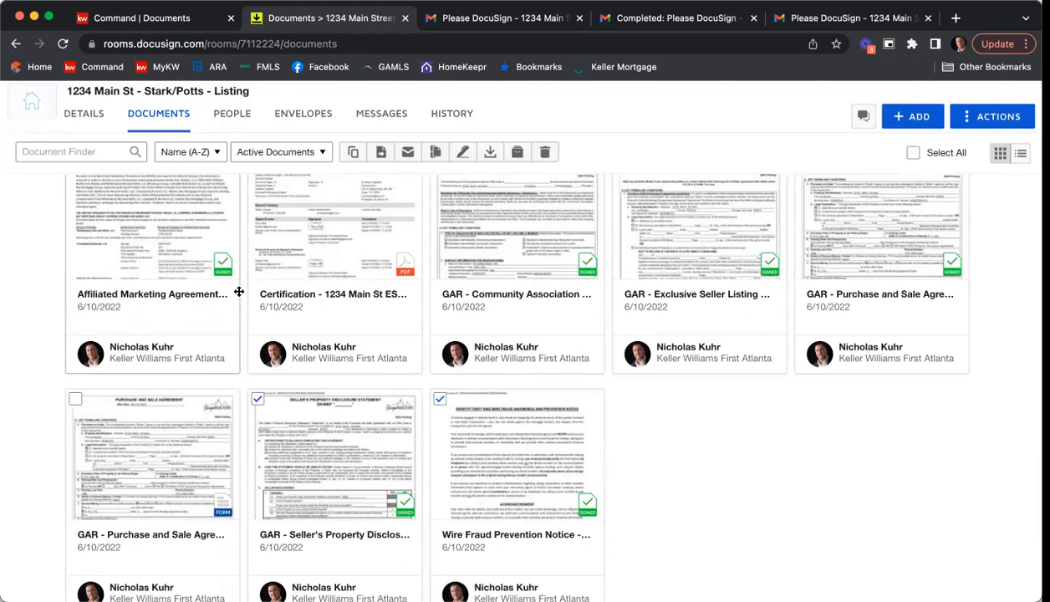
click(382, 153)
click(424, 243)
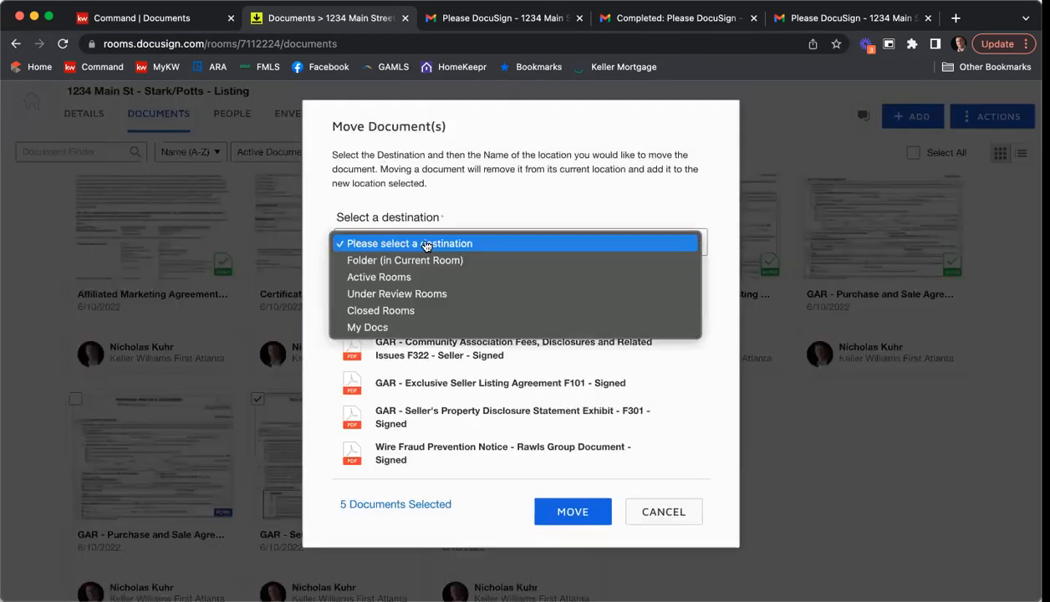
click(426, 261)
click(419, 272)
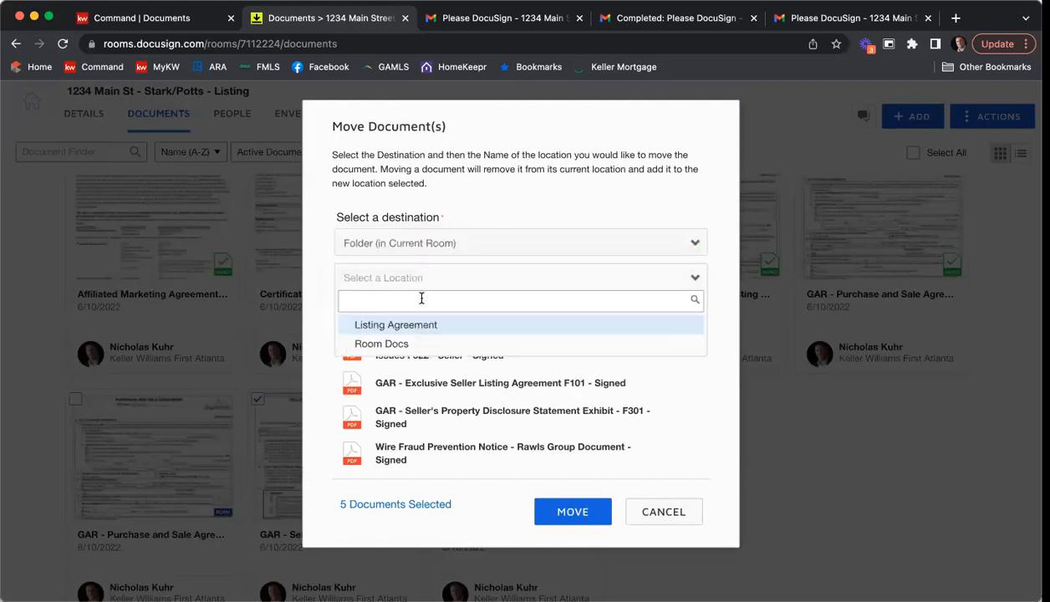
click(418, 327)
click(555, 505)
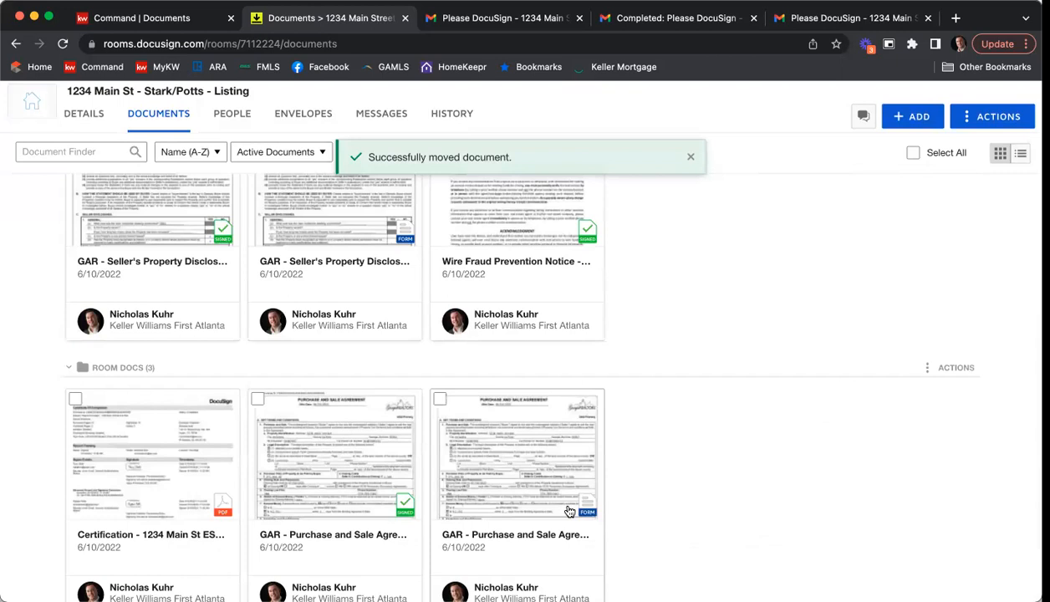
Step: Open the "Certification - 1234 Main St ESLA & PSA" document, examine its signer events and timestamps, and close it
click(161, 485)
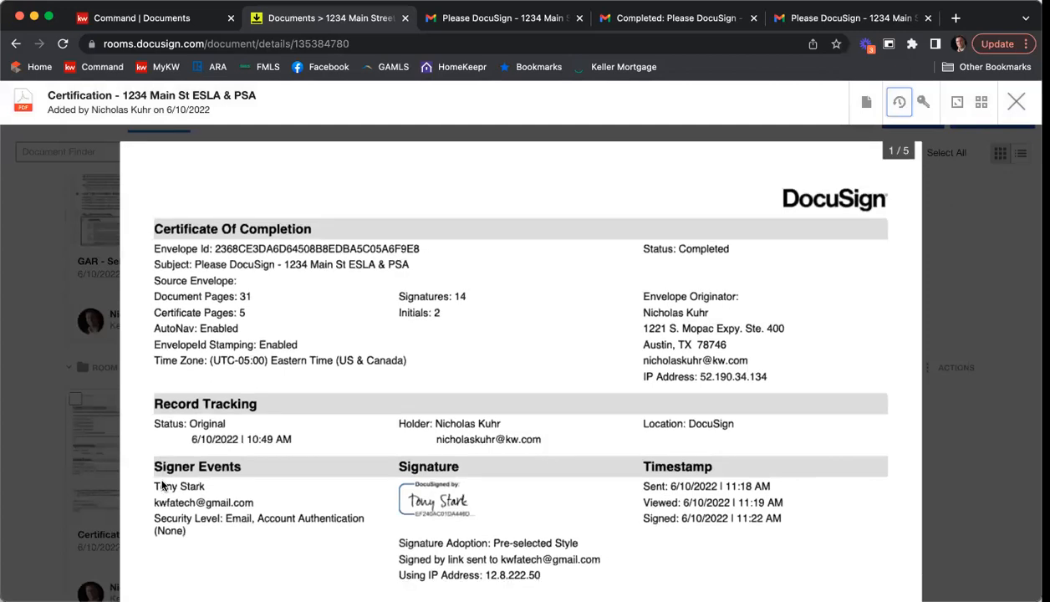
scroll(510, 314, down, 5)
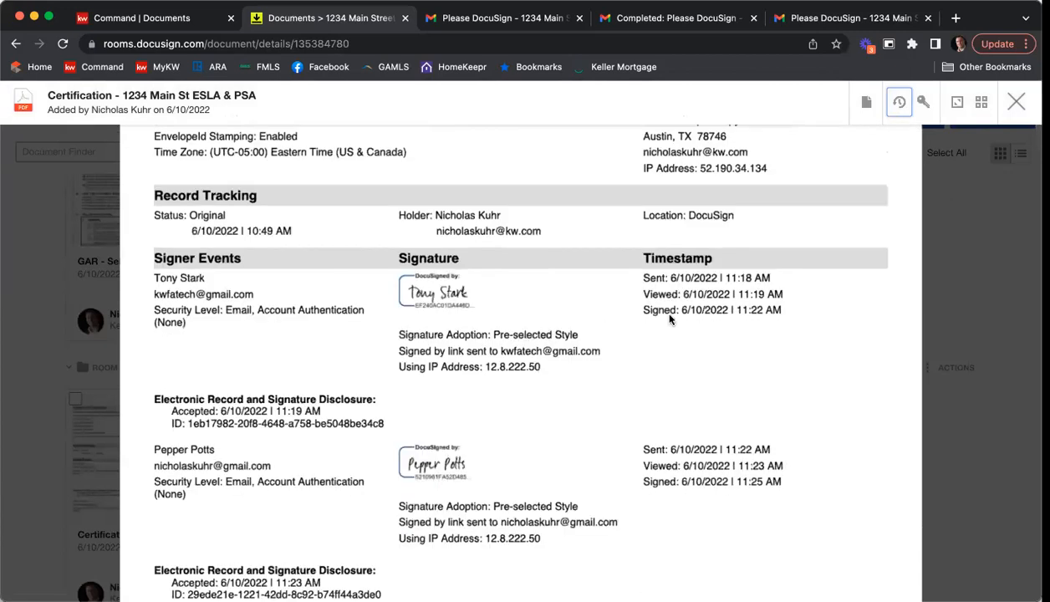
scroll(669, 318, down, 8)
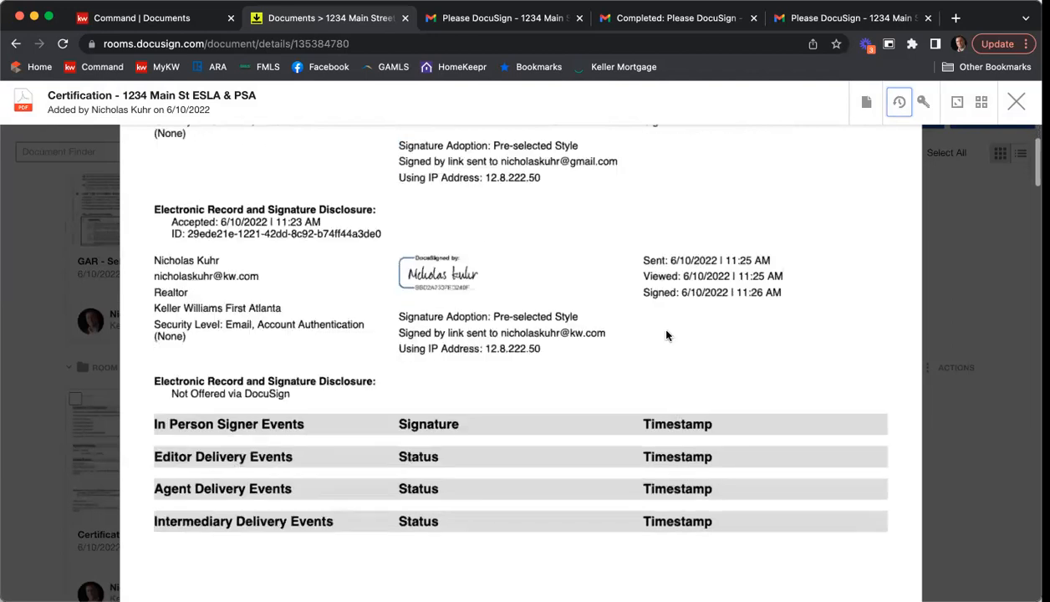
click(1015, 102)
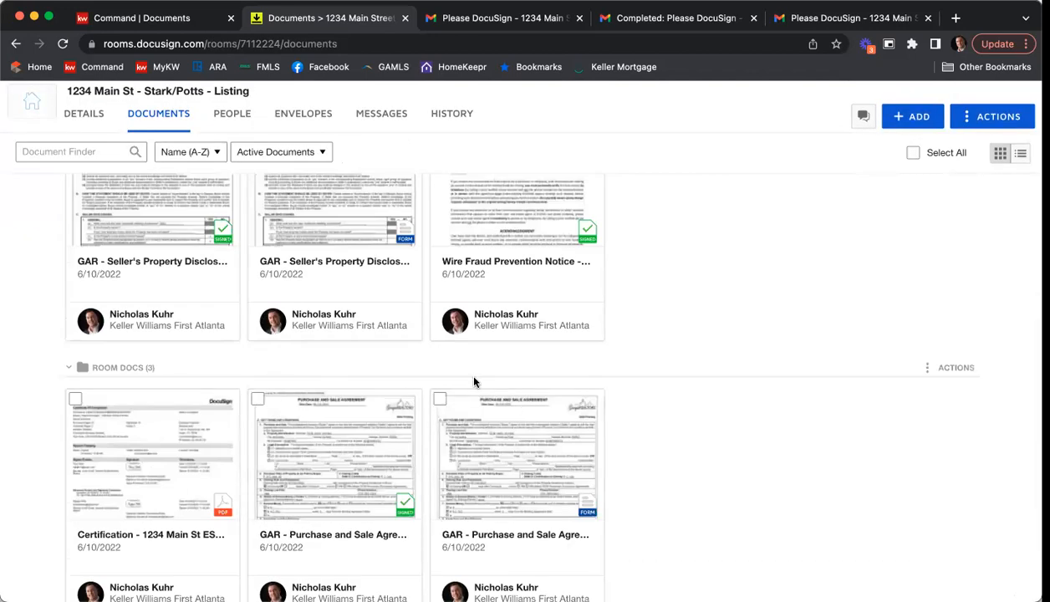
scroll(783, 407, up, 5)
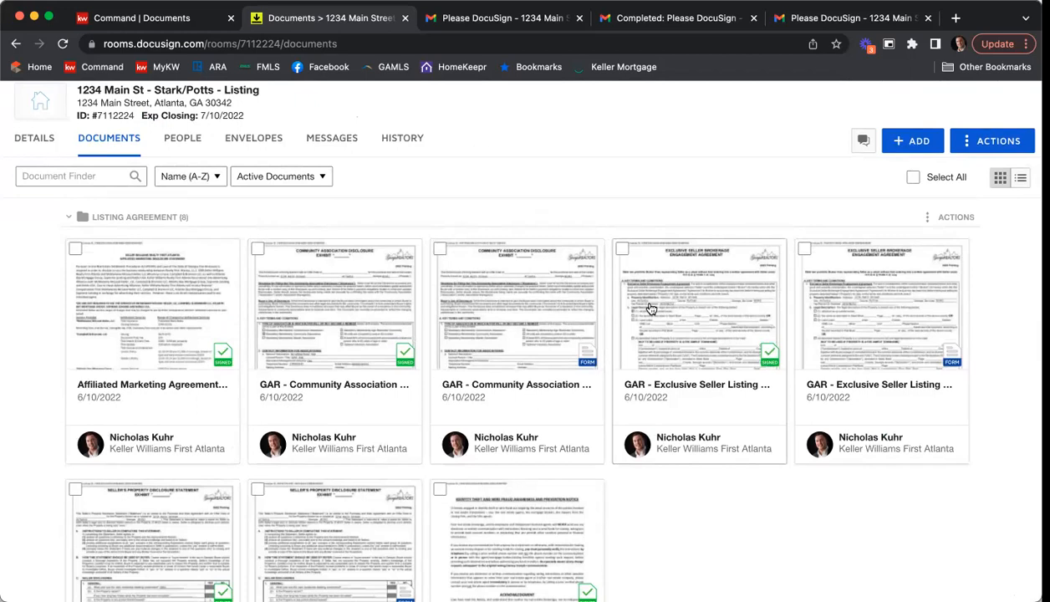
Step: Switch to the listing's documents in Command, reload the page, and use DocuSign as file source with Listing Agreement as working folder
click(136, 22)
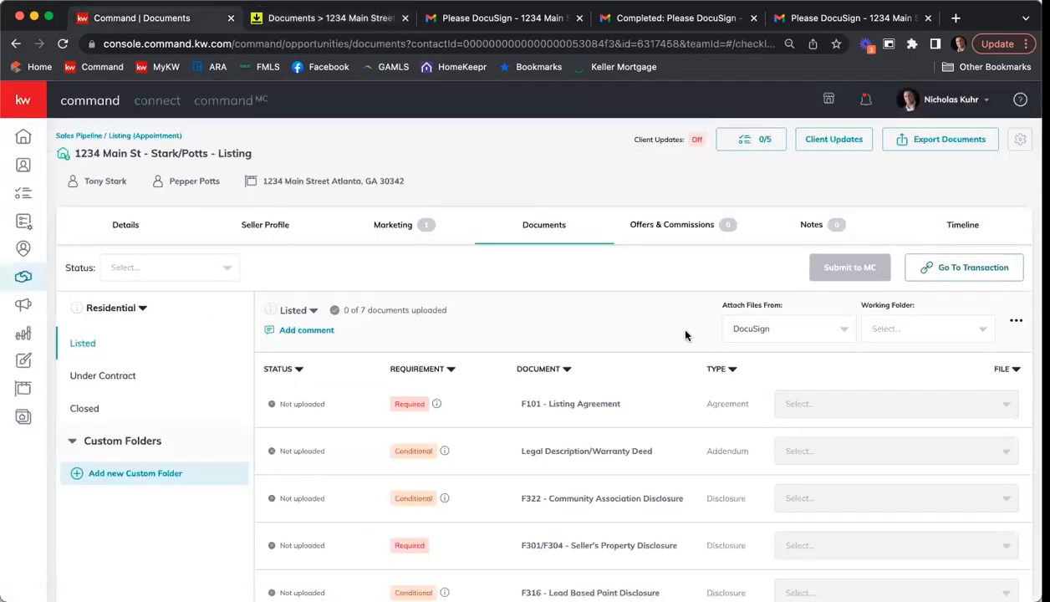
scroll(689, 291, down, 1)
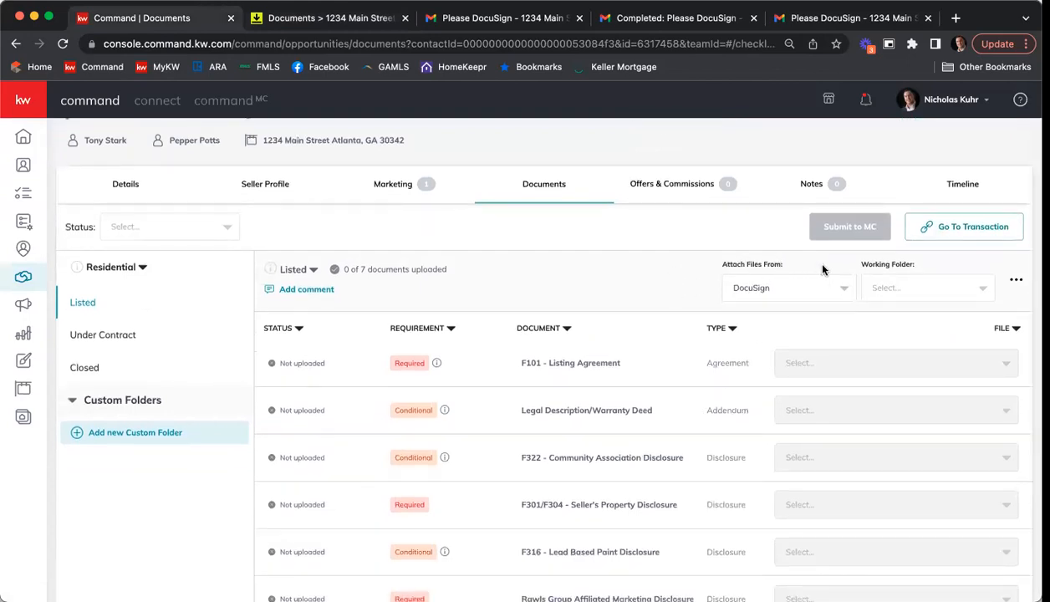
click(844, 289)
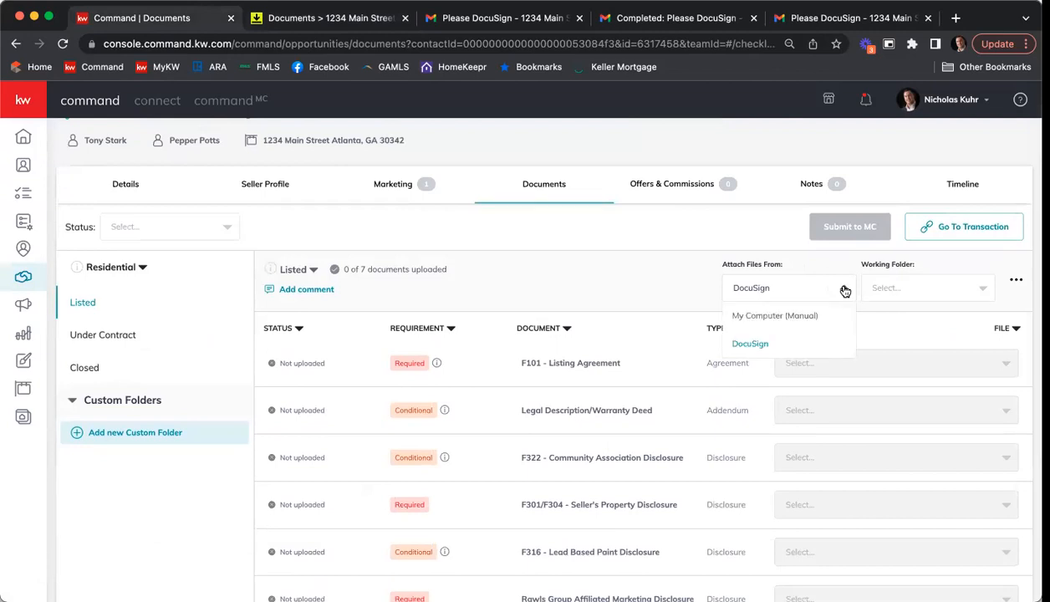
click(765, 343)
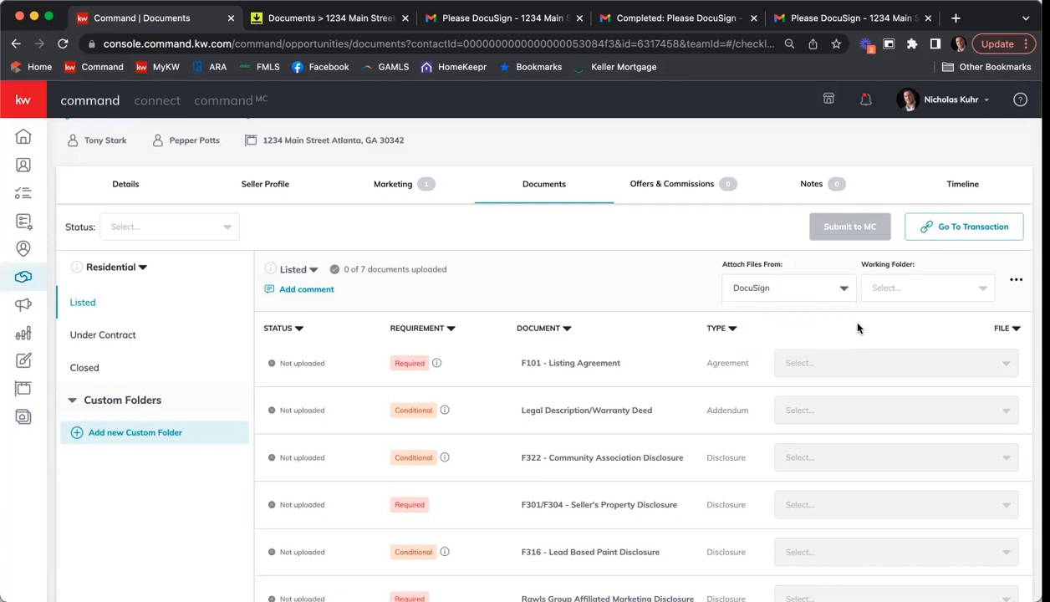
click(917, 288)
click(910, 278)
click(63, 44)
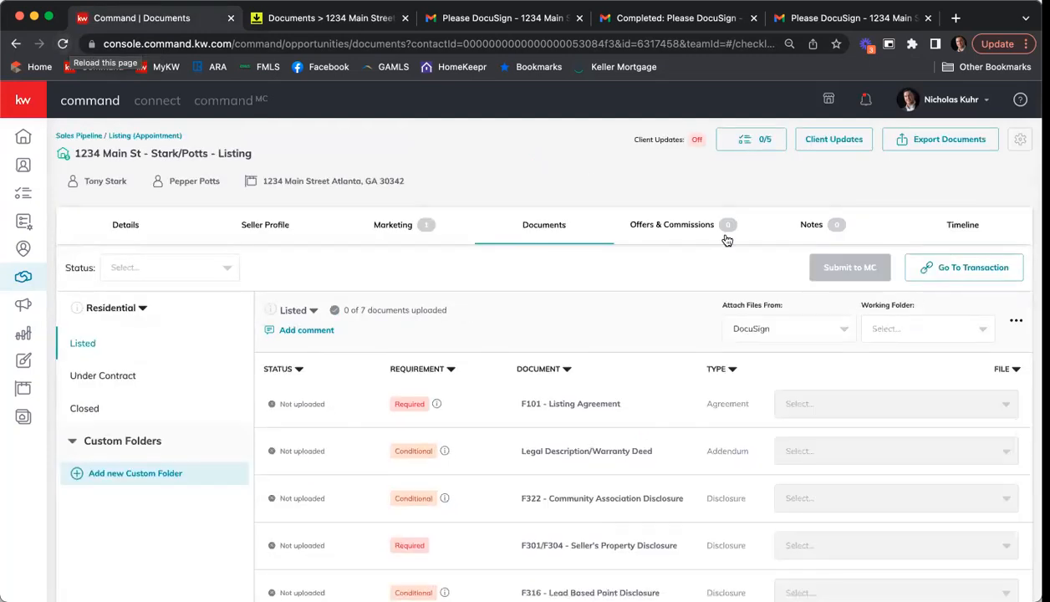
click(895, 326)
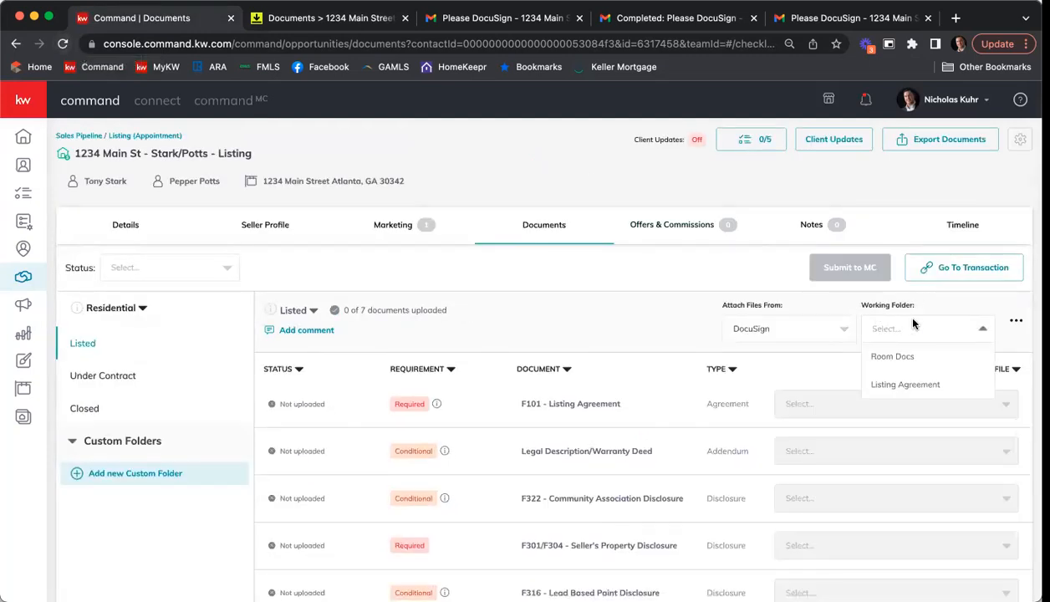
click(923, 386)
Step: Attach the signed Exclusive Seller Listing Agreement to F101 and the signed Community Association Fees, Disclosures and Related Issues file to F322
scroll(623, 271, down, 2)
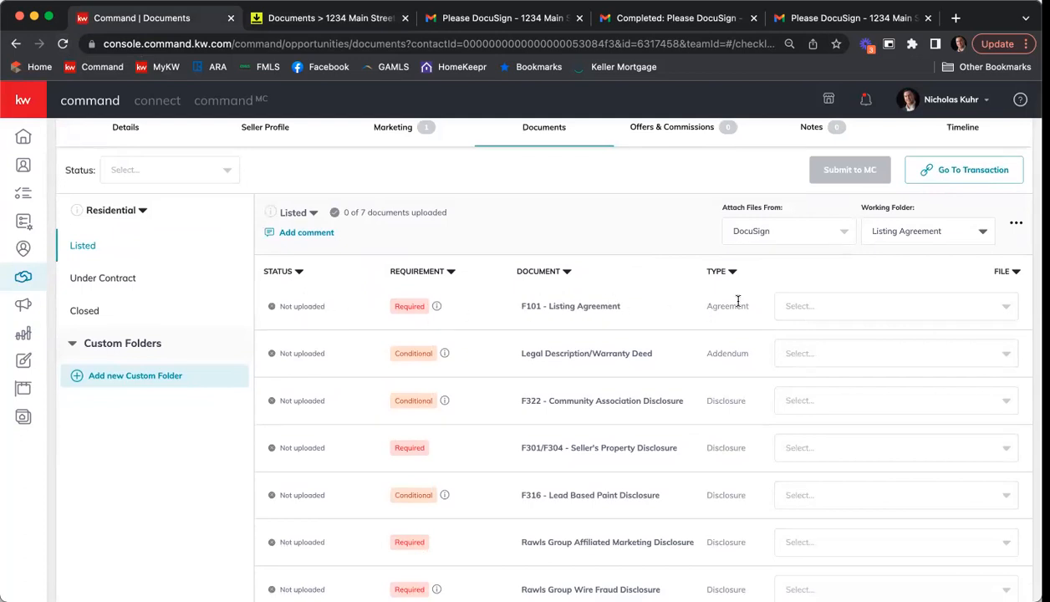
click(912, 306)
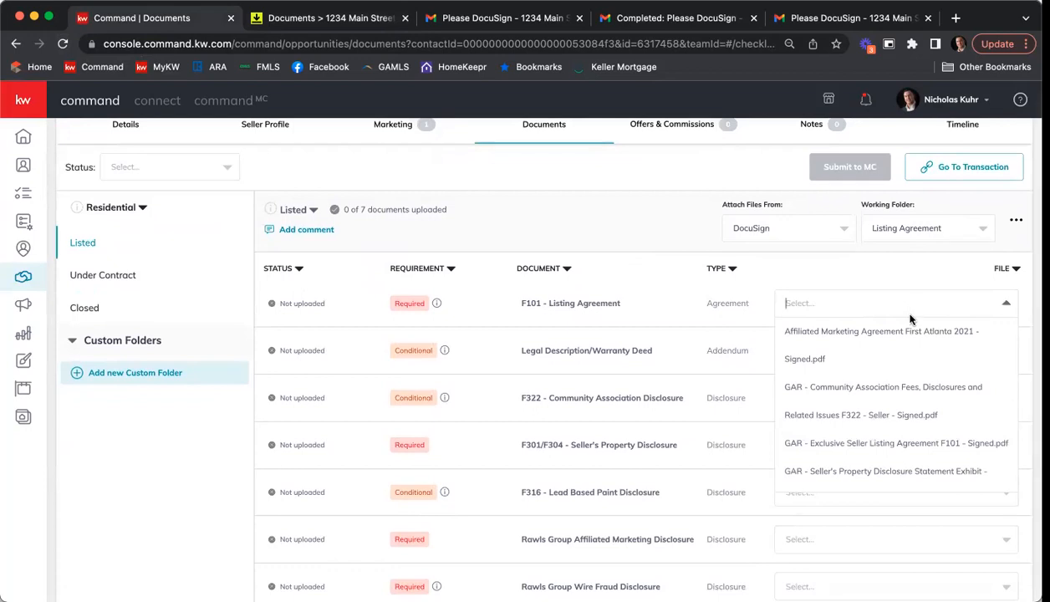
click(923, 451)
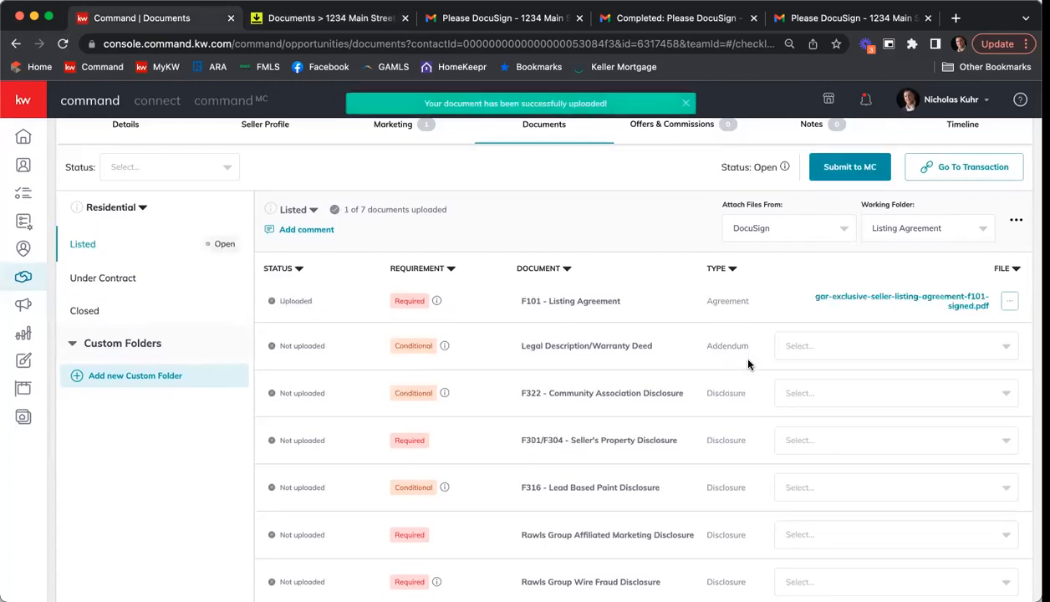
click(826, 395)
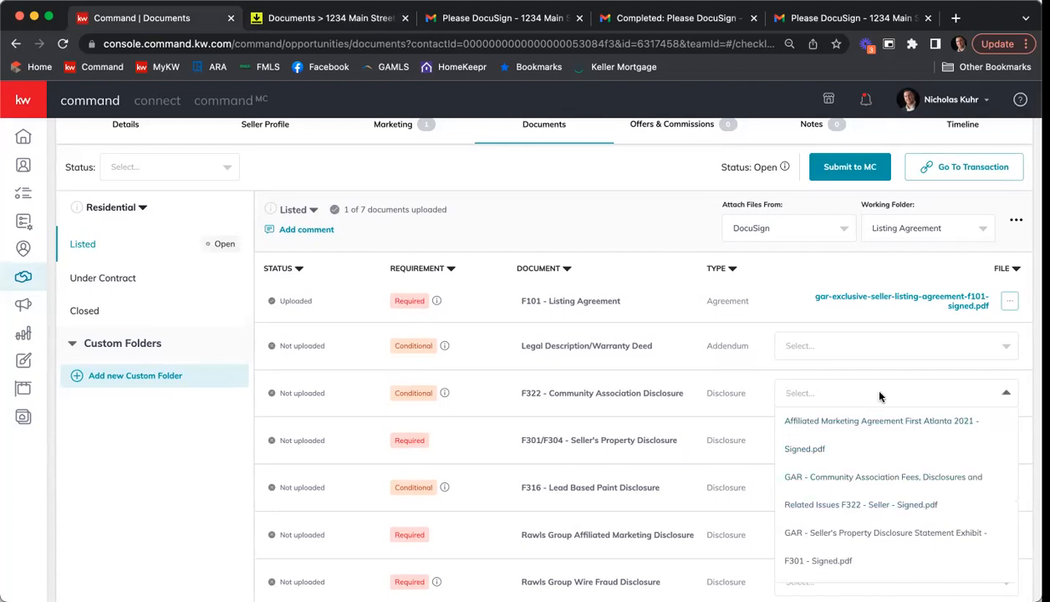
click(863, 482)
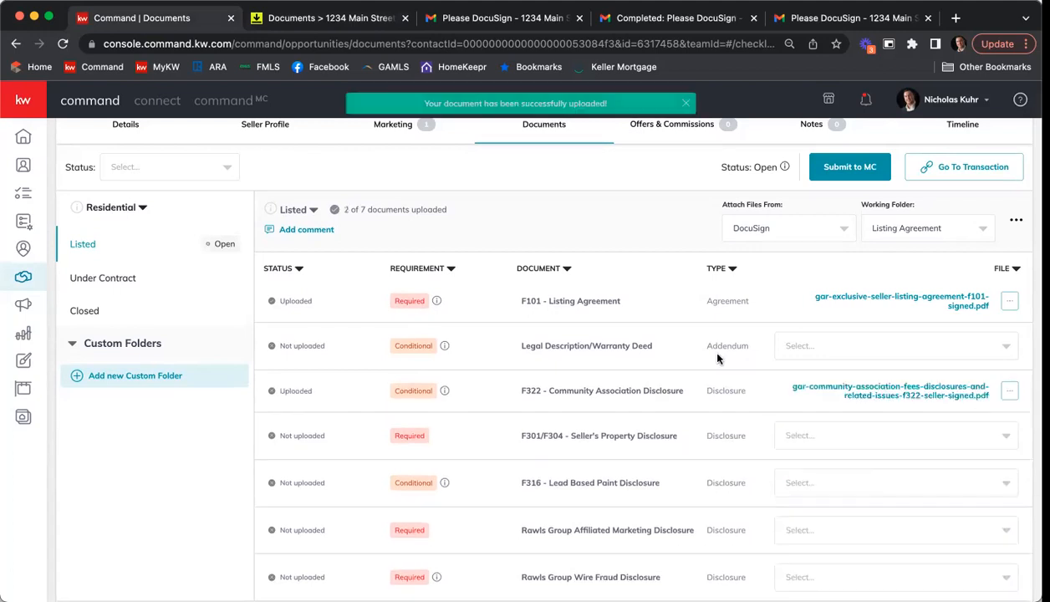
Step: Attach the signed F301 Seller's Property Disclosure, Affiliated Marketing Agreement and Wire Fraud Prevention Notice to their matching items in the Listed checklist
scroll(701, 332, down, 1)
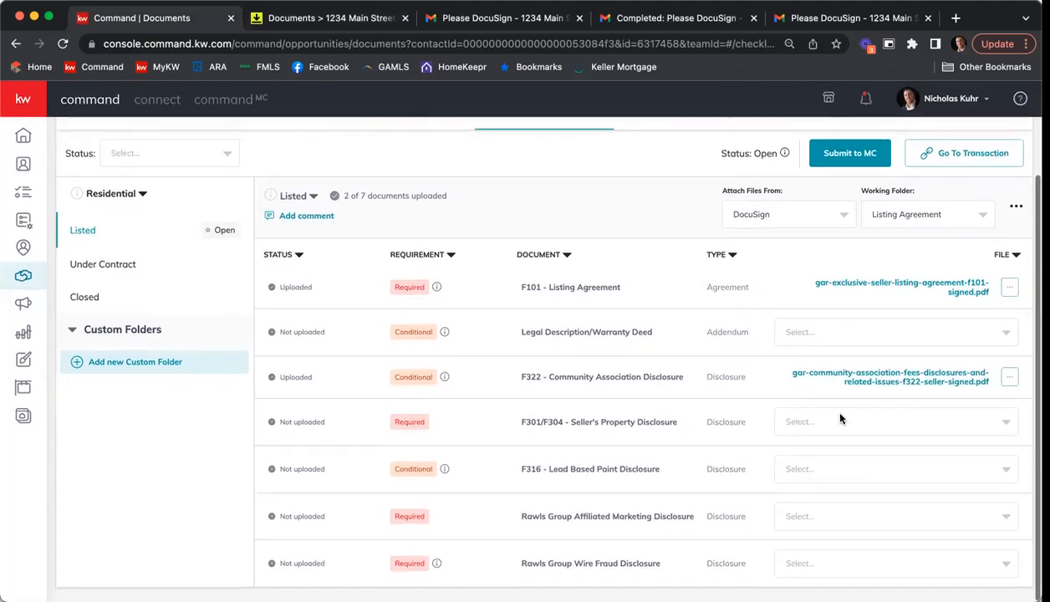
click(853, 420)
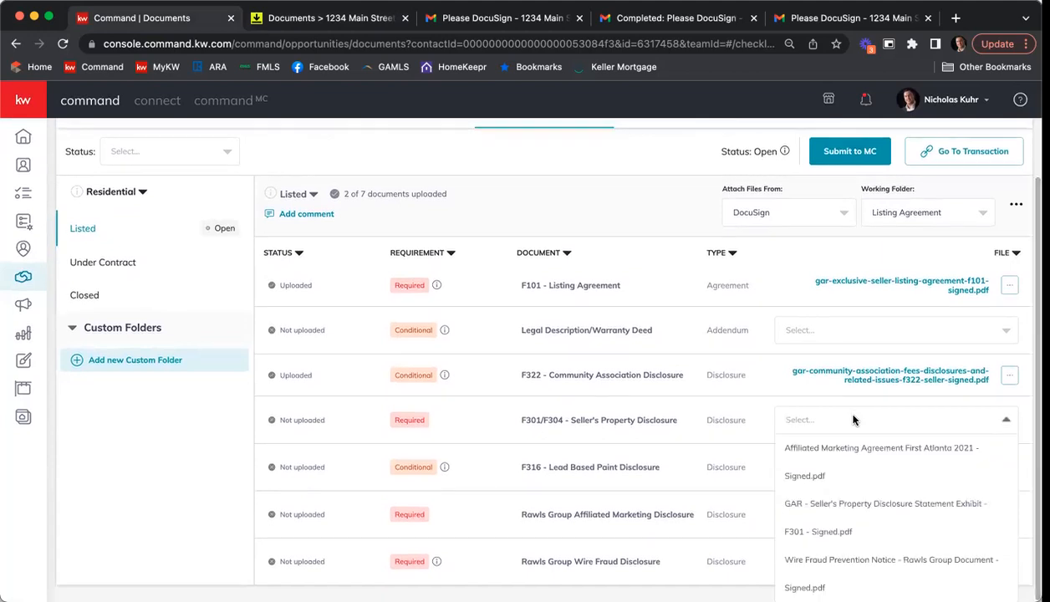
click(867, 507)
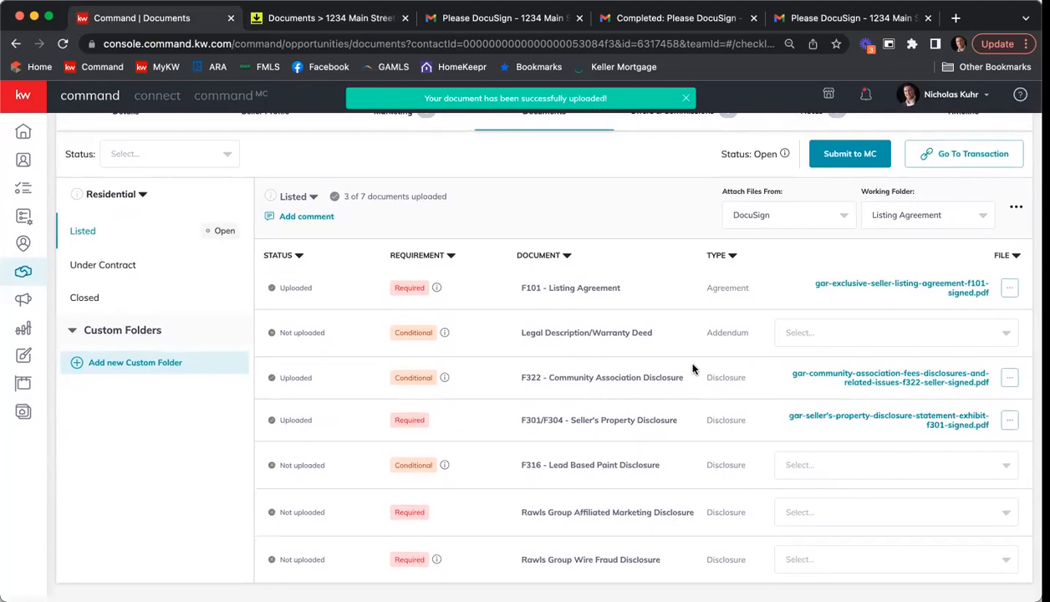
click(902, 513)
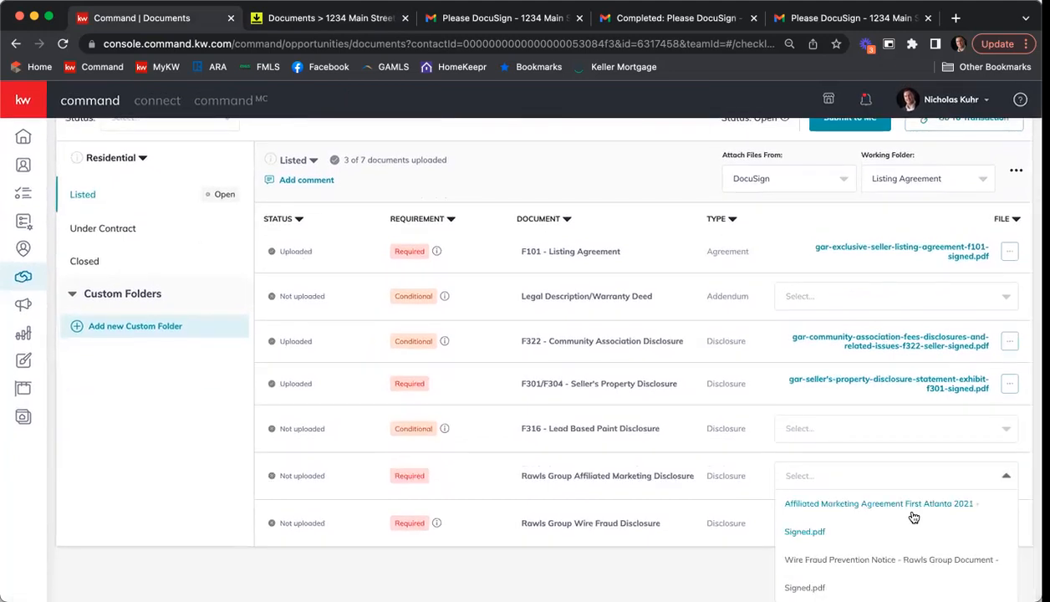
click(909, 518)
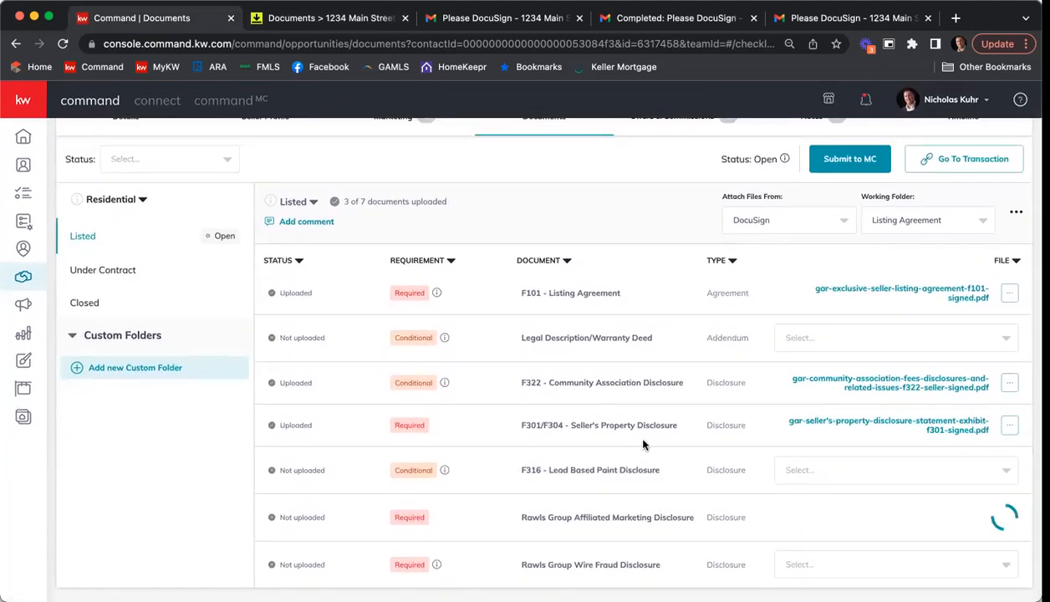
click(815, 561)
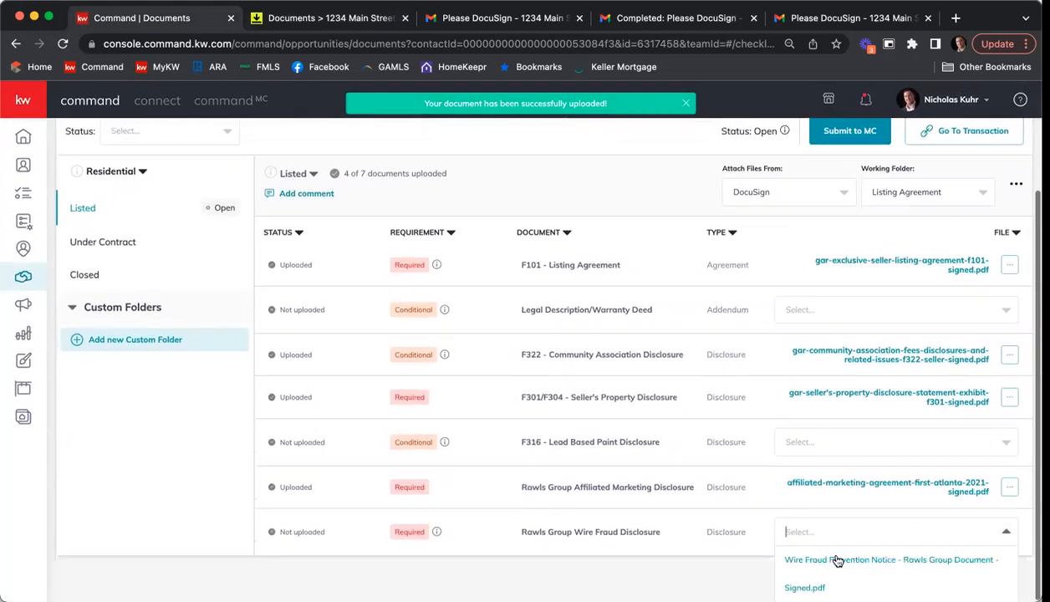
click(771, 557)
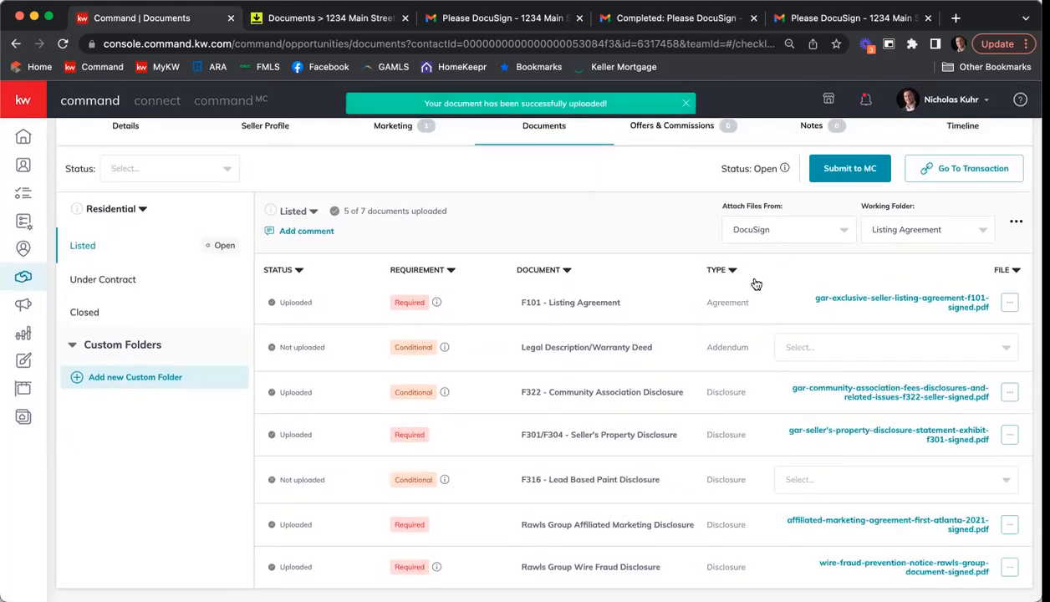
Step: In the Under Contract checklist, use Room Docs as working folder and attach the signed GAR Purchase and Sale Agreement to F201
click(108, 281)
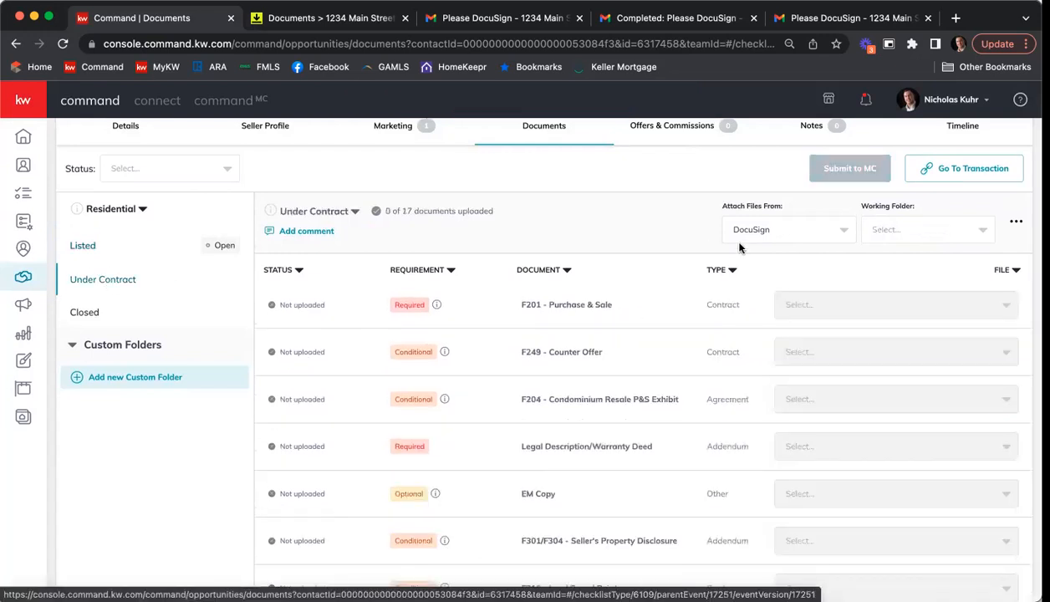
click(929, 232)
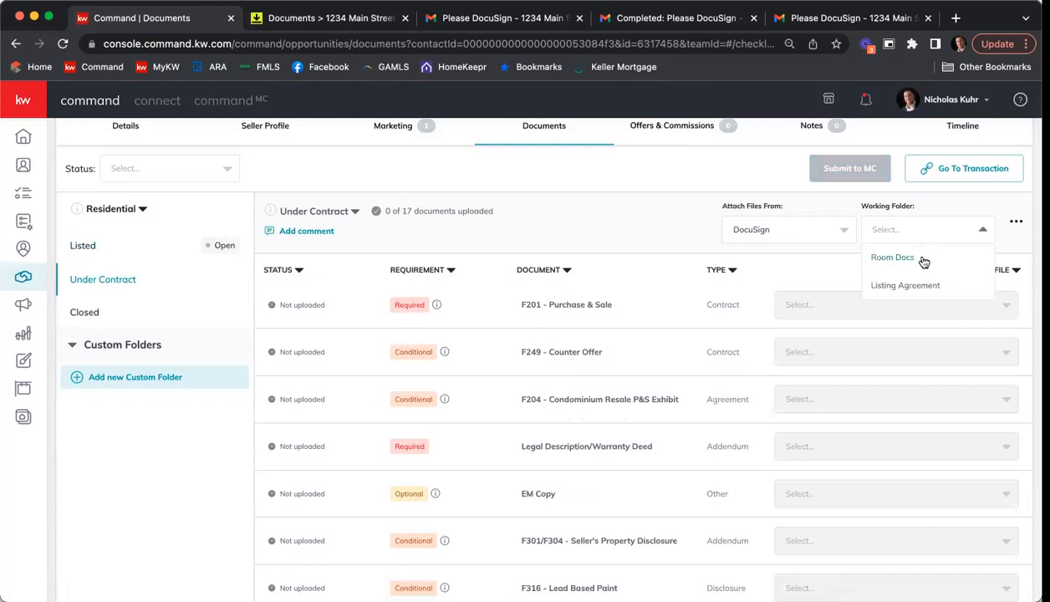
click(922, 260)
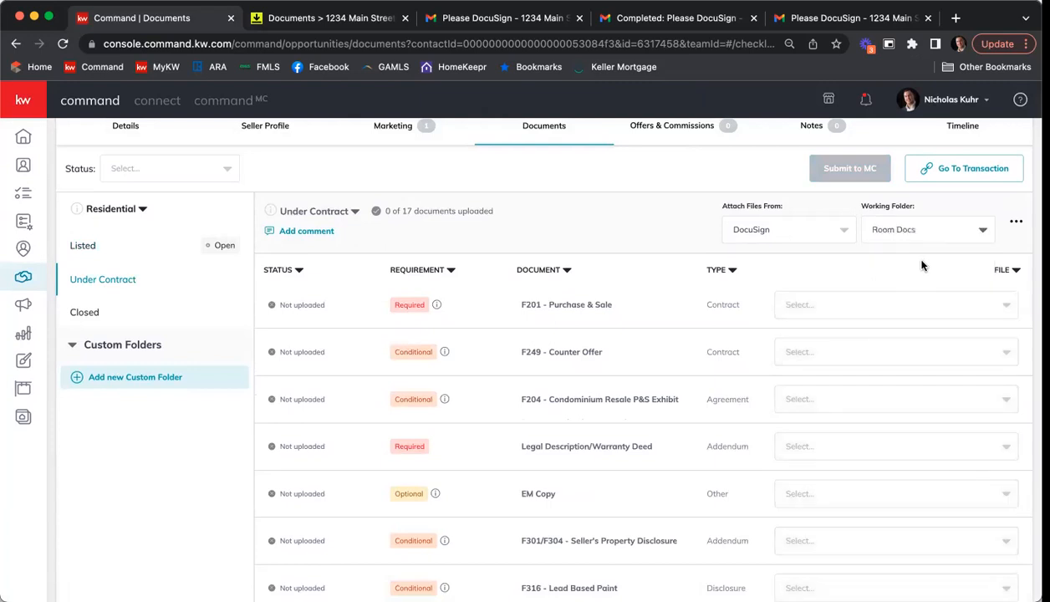
click(858, 304)
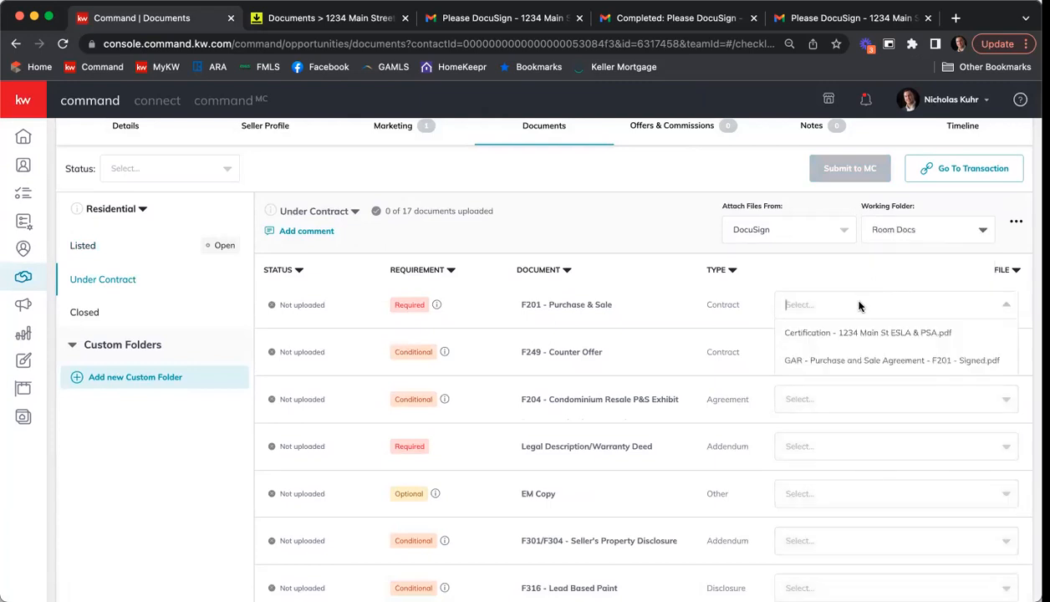
click(889, 360)
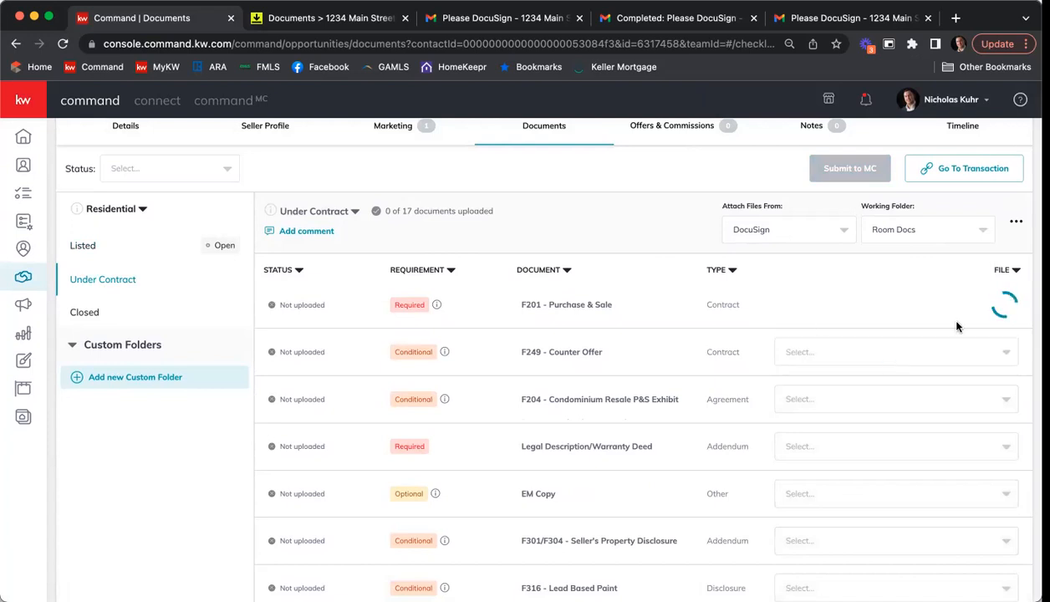
Step: Open the Submit to MC confirmation to review it, and close it without submitting the documents
scroll(679, 315, up, 2)
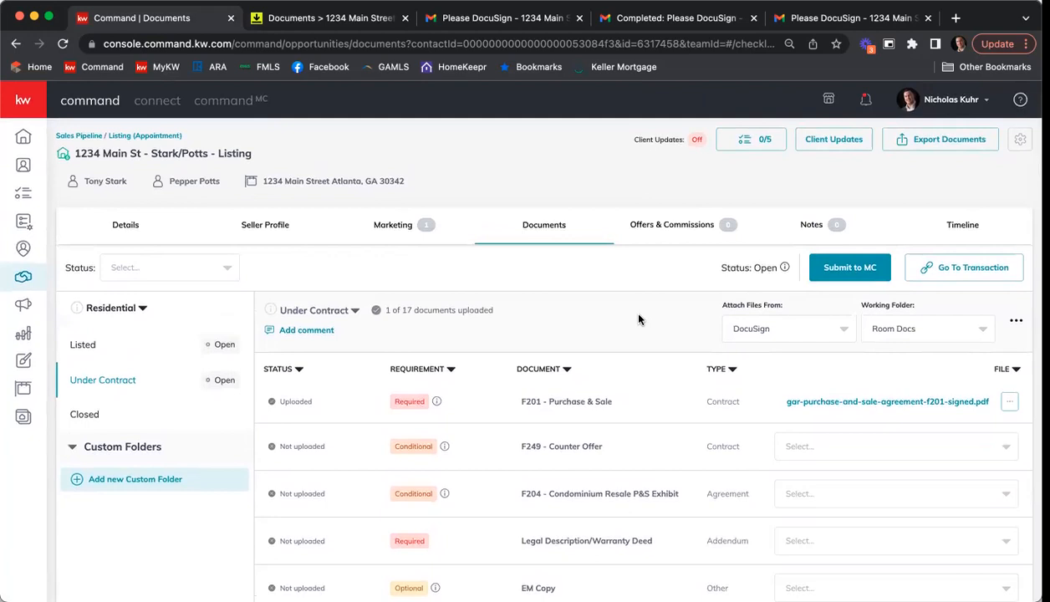
click(863, 267)
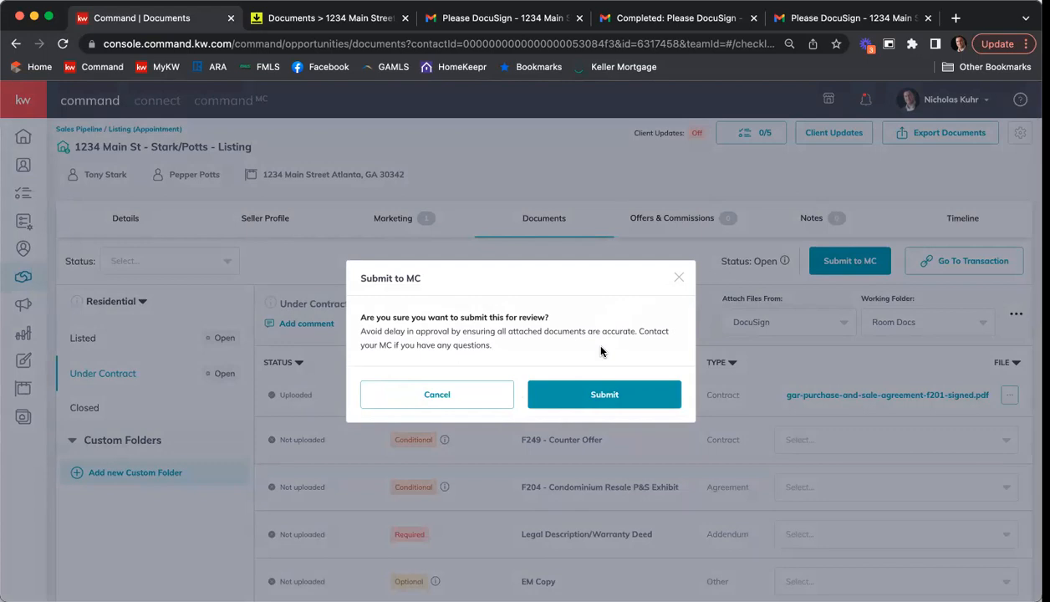
click(679, 278)
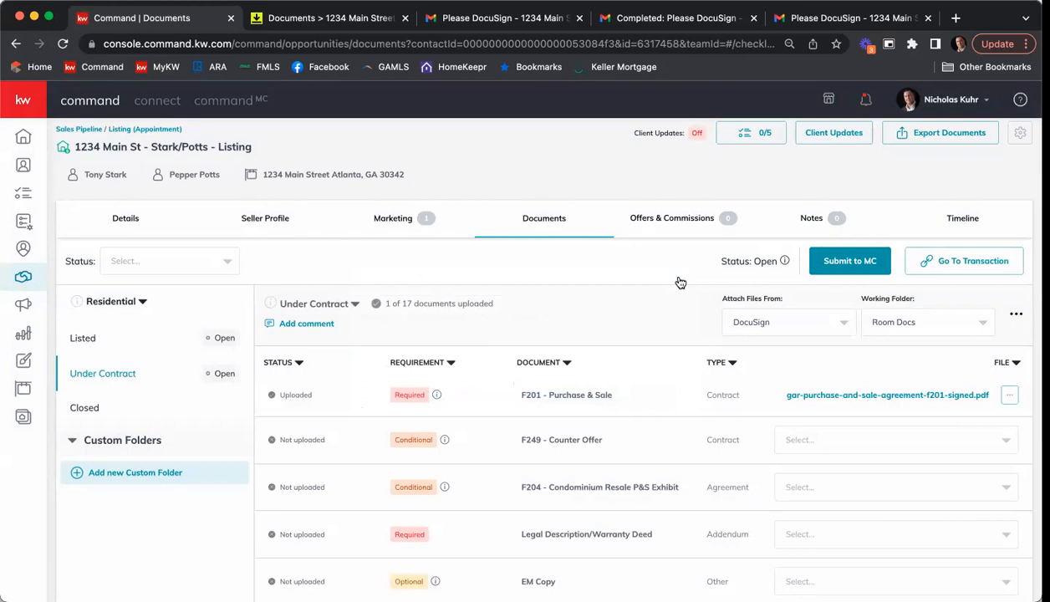
scroll(923, 127, down, 1)
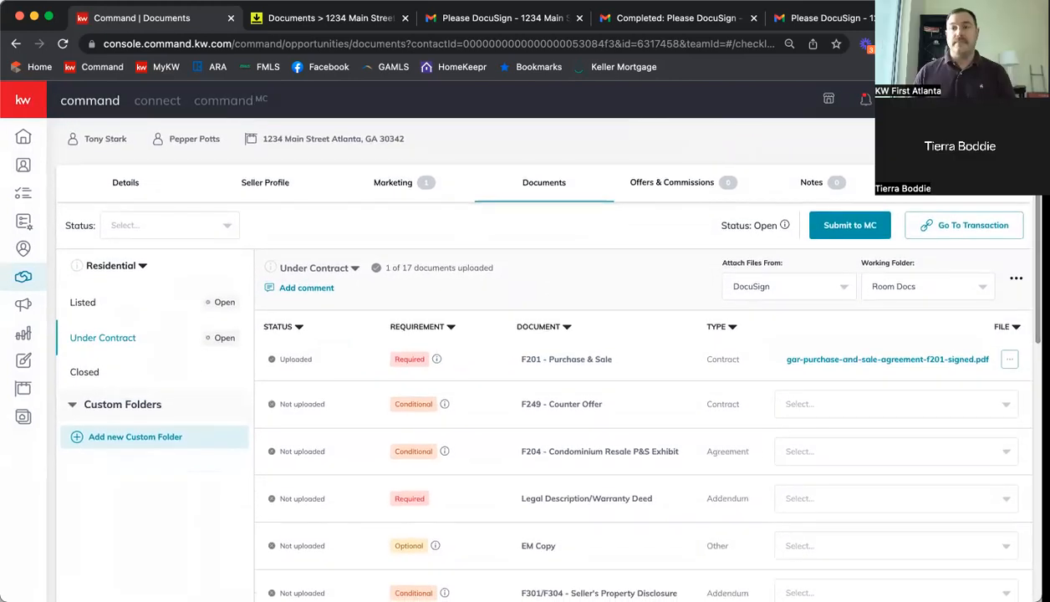